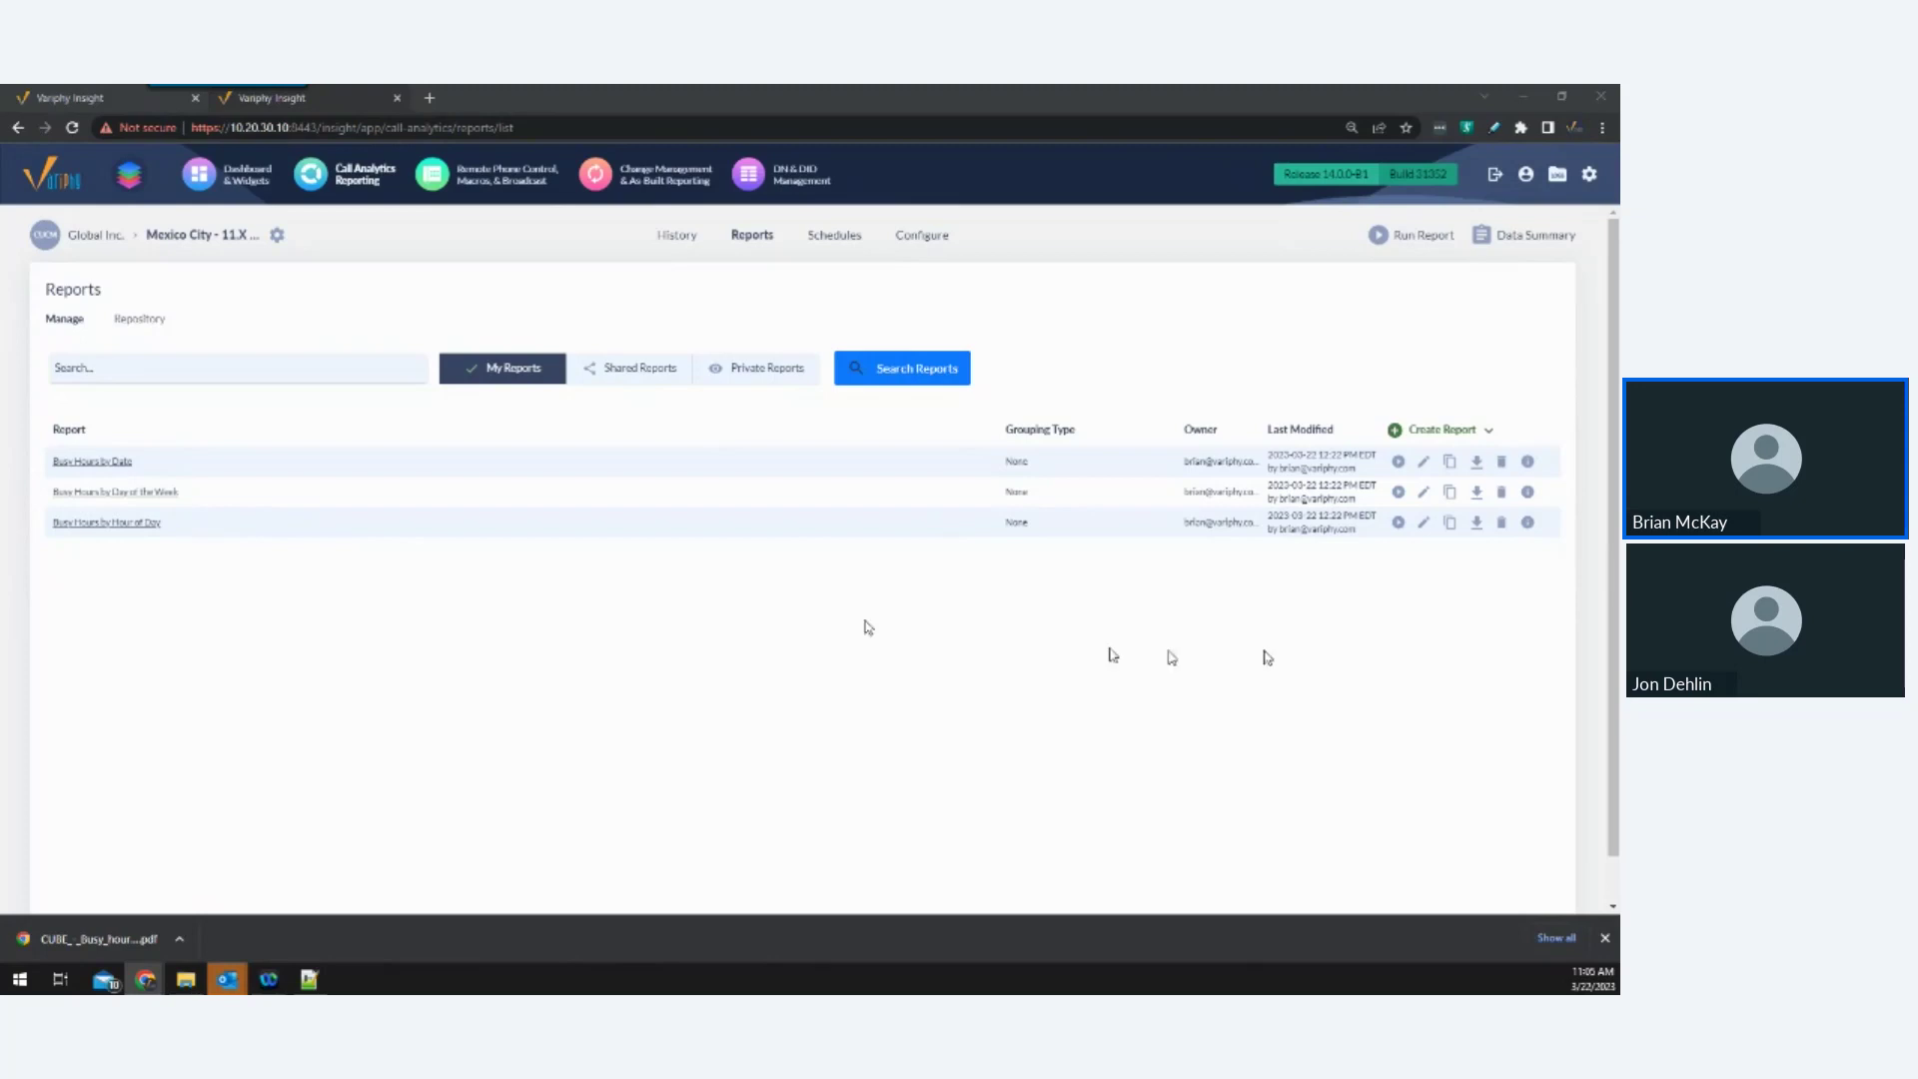
Open the Busy Hours by Hour of Day report for editing and review its search set criteria.
{"action": "left_click", "coordinate": [1423, 523]}
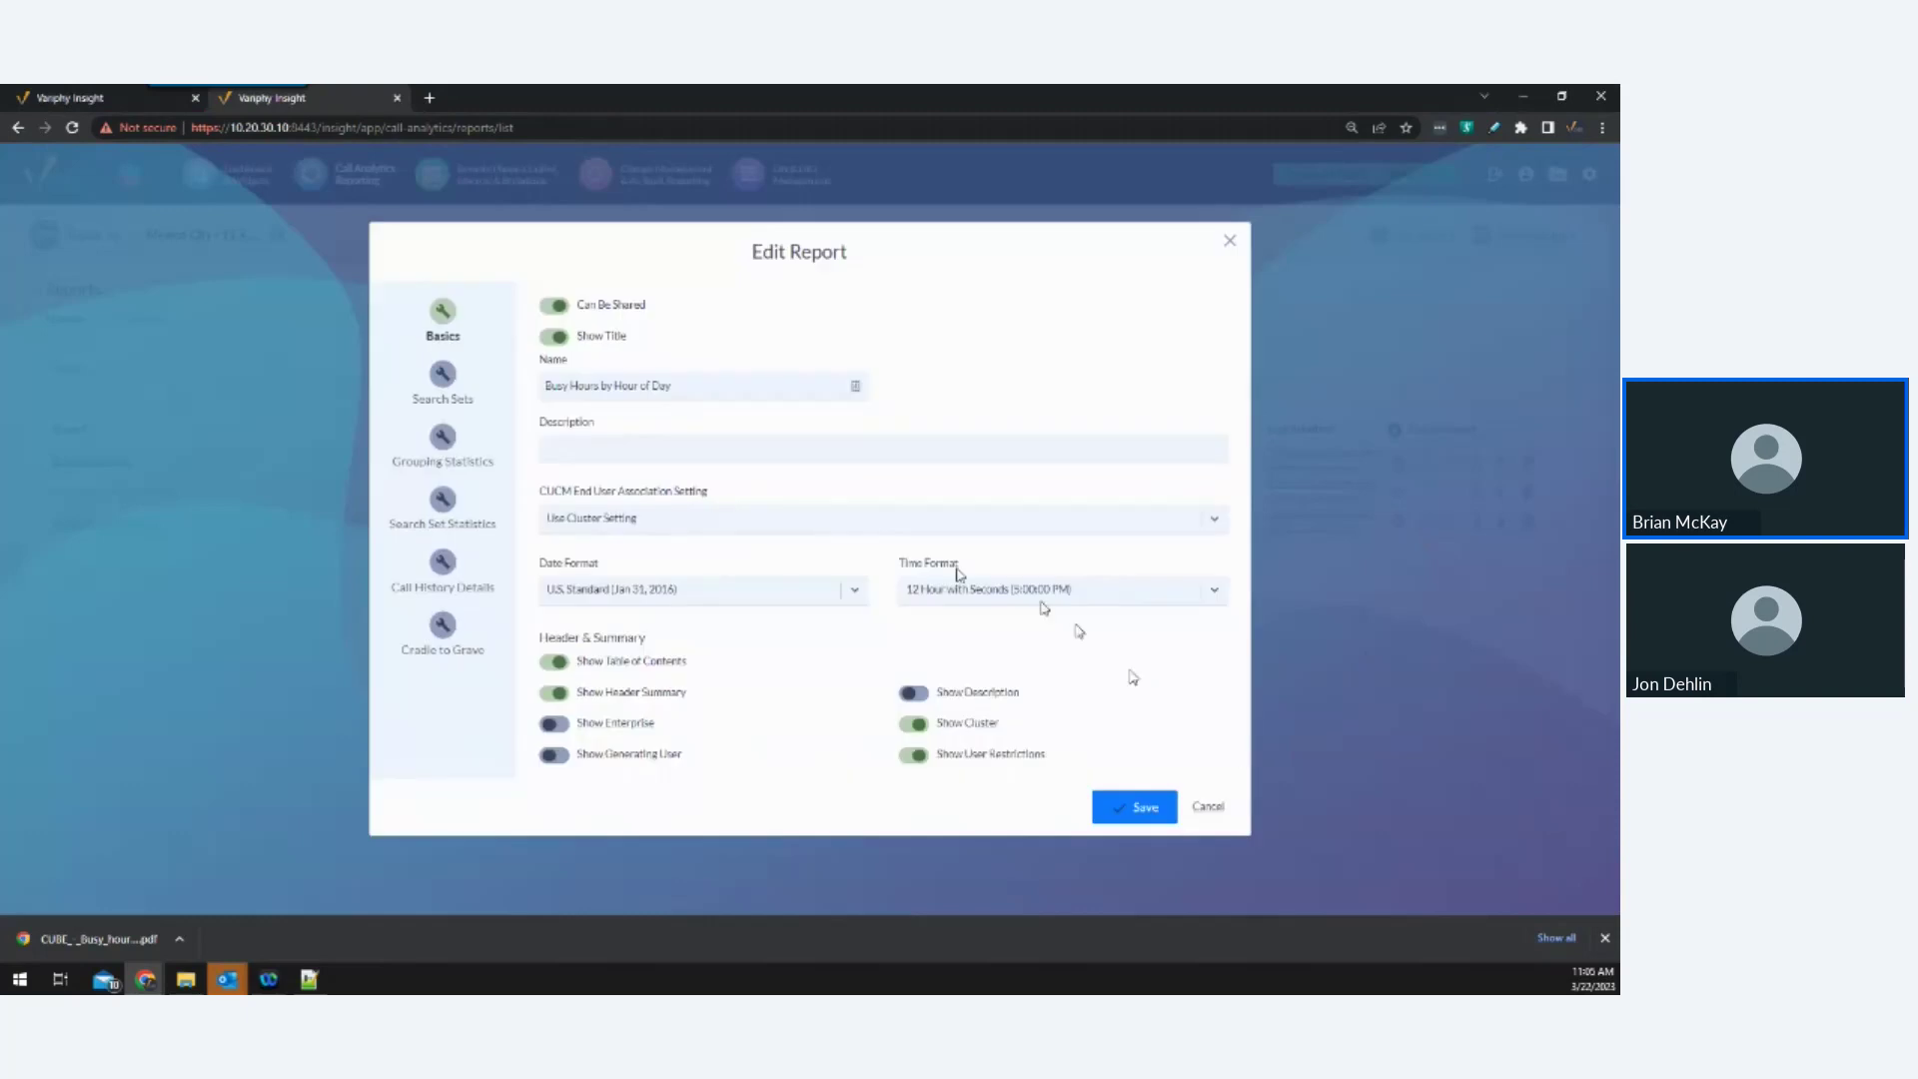
{"action": "left_click", "coordinate": [443, 380]}
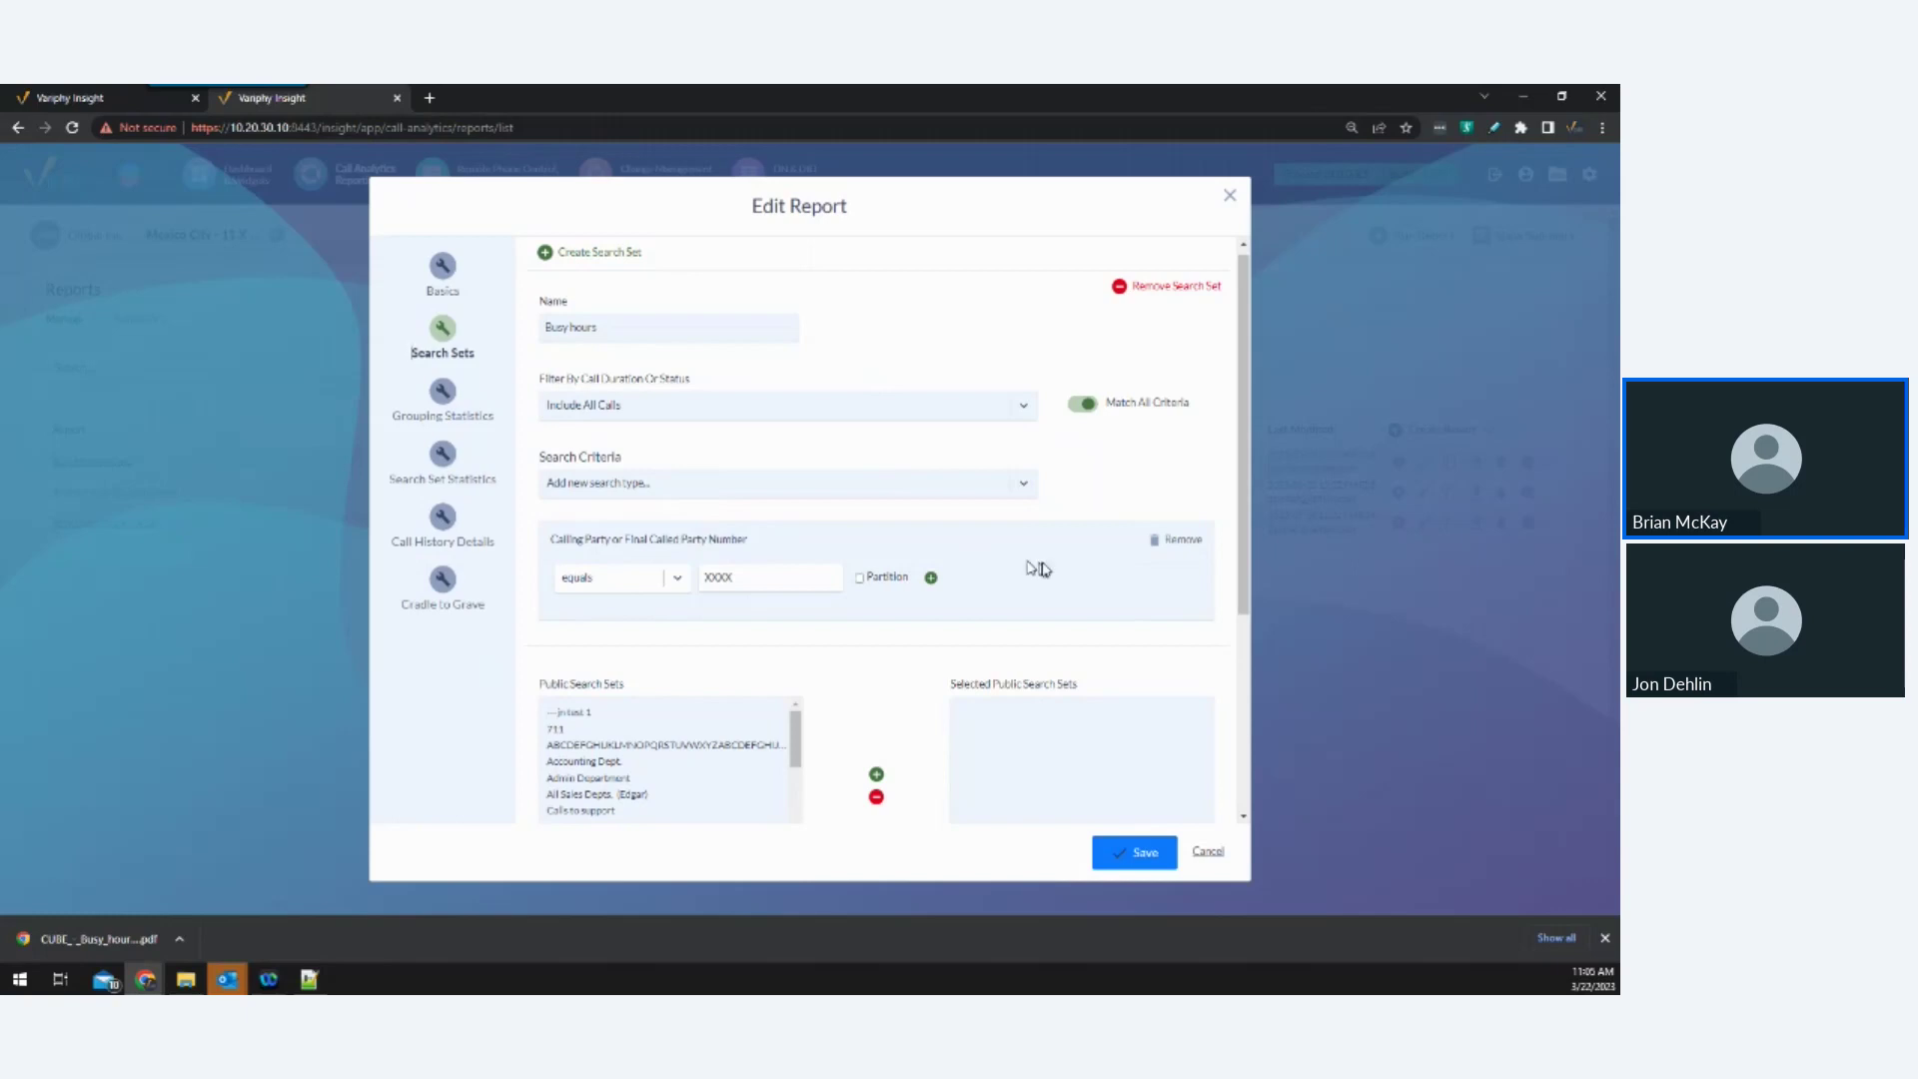
{"action": "scroll", "coordinate": [1075, 585], "scroll_direction": "down", "scroll_amount": 3}
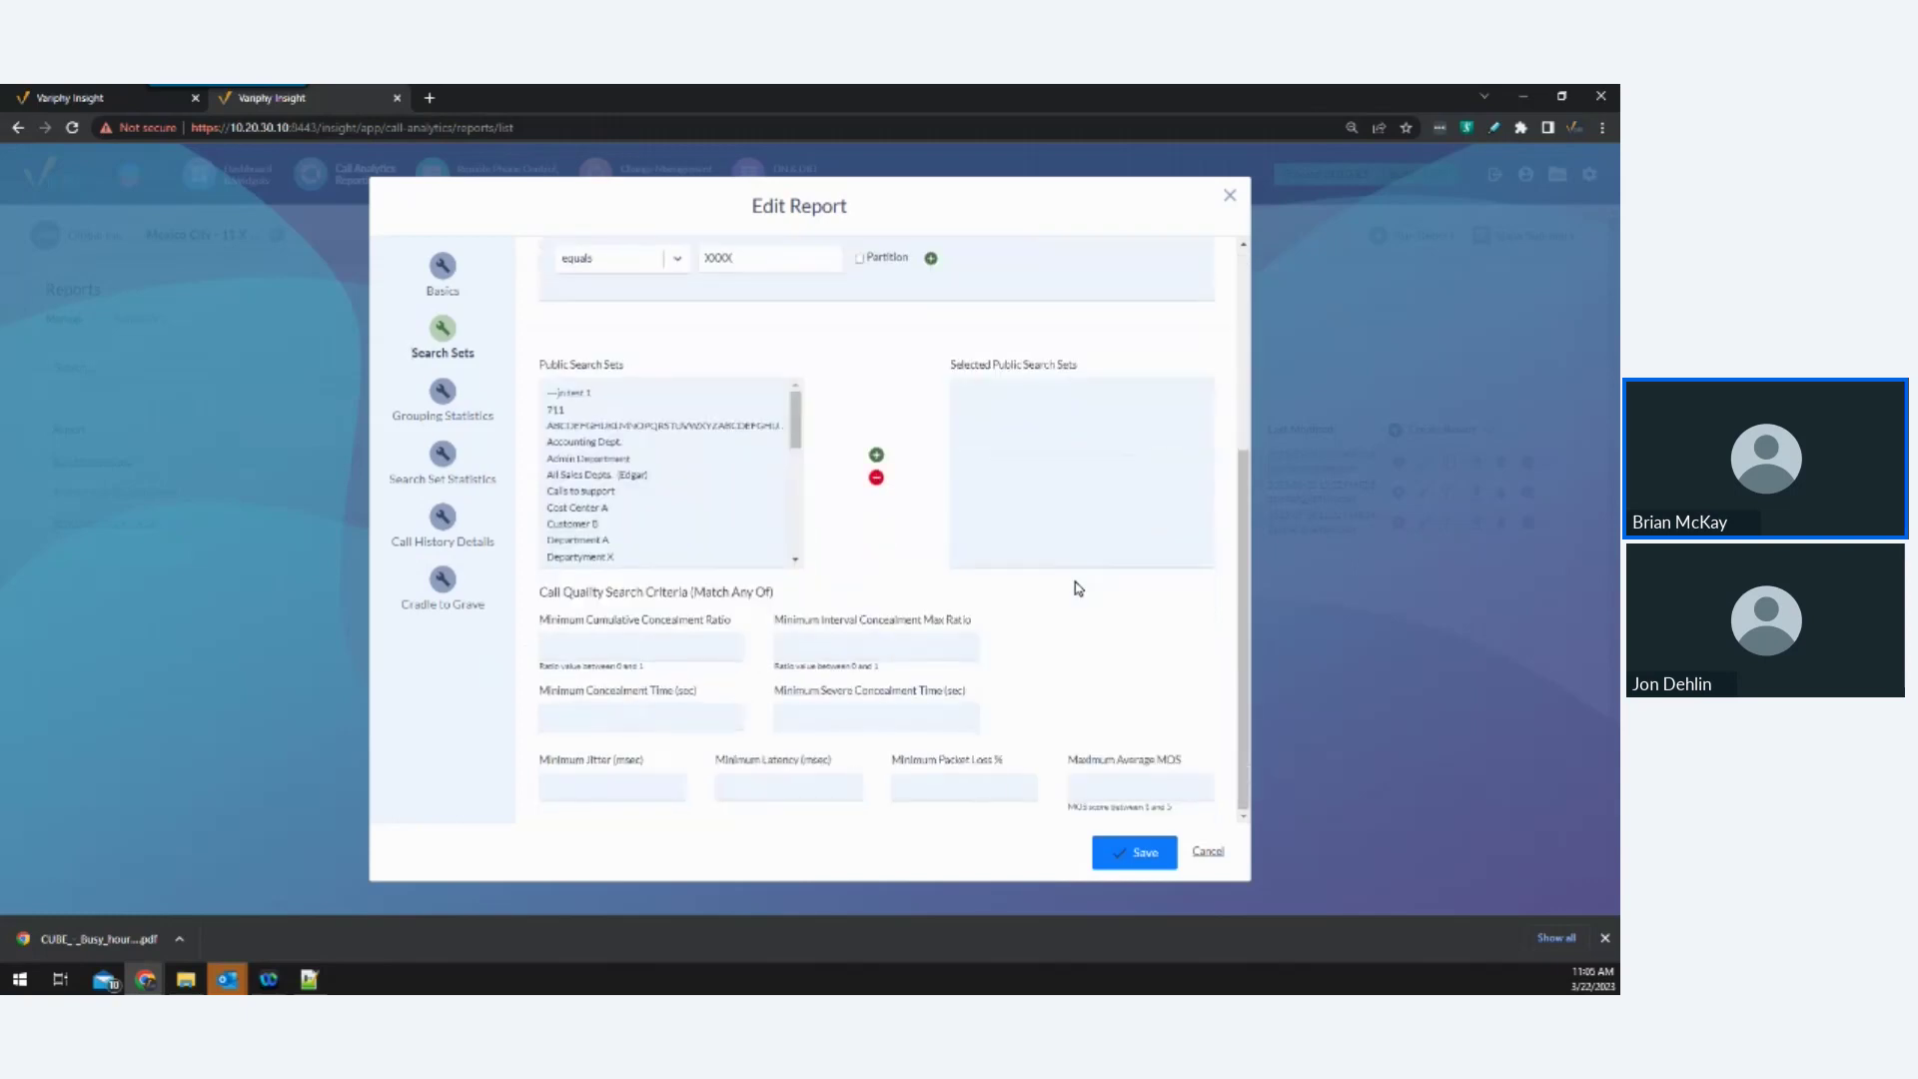
{"action": "scroll", "coordinate": [1080, 588], "scroll_direction": "up", "scroll_amount": 3}
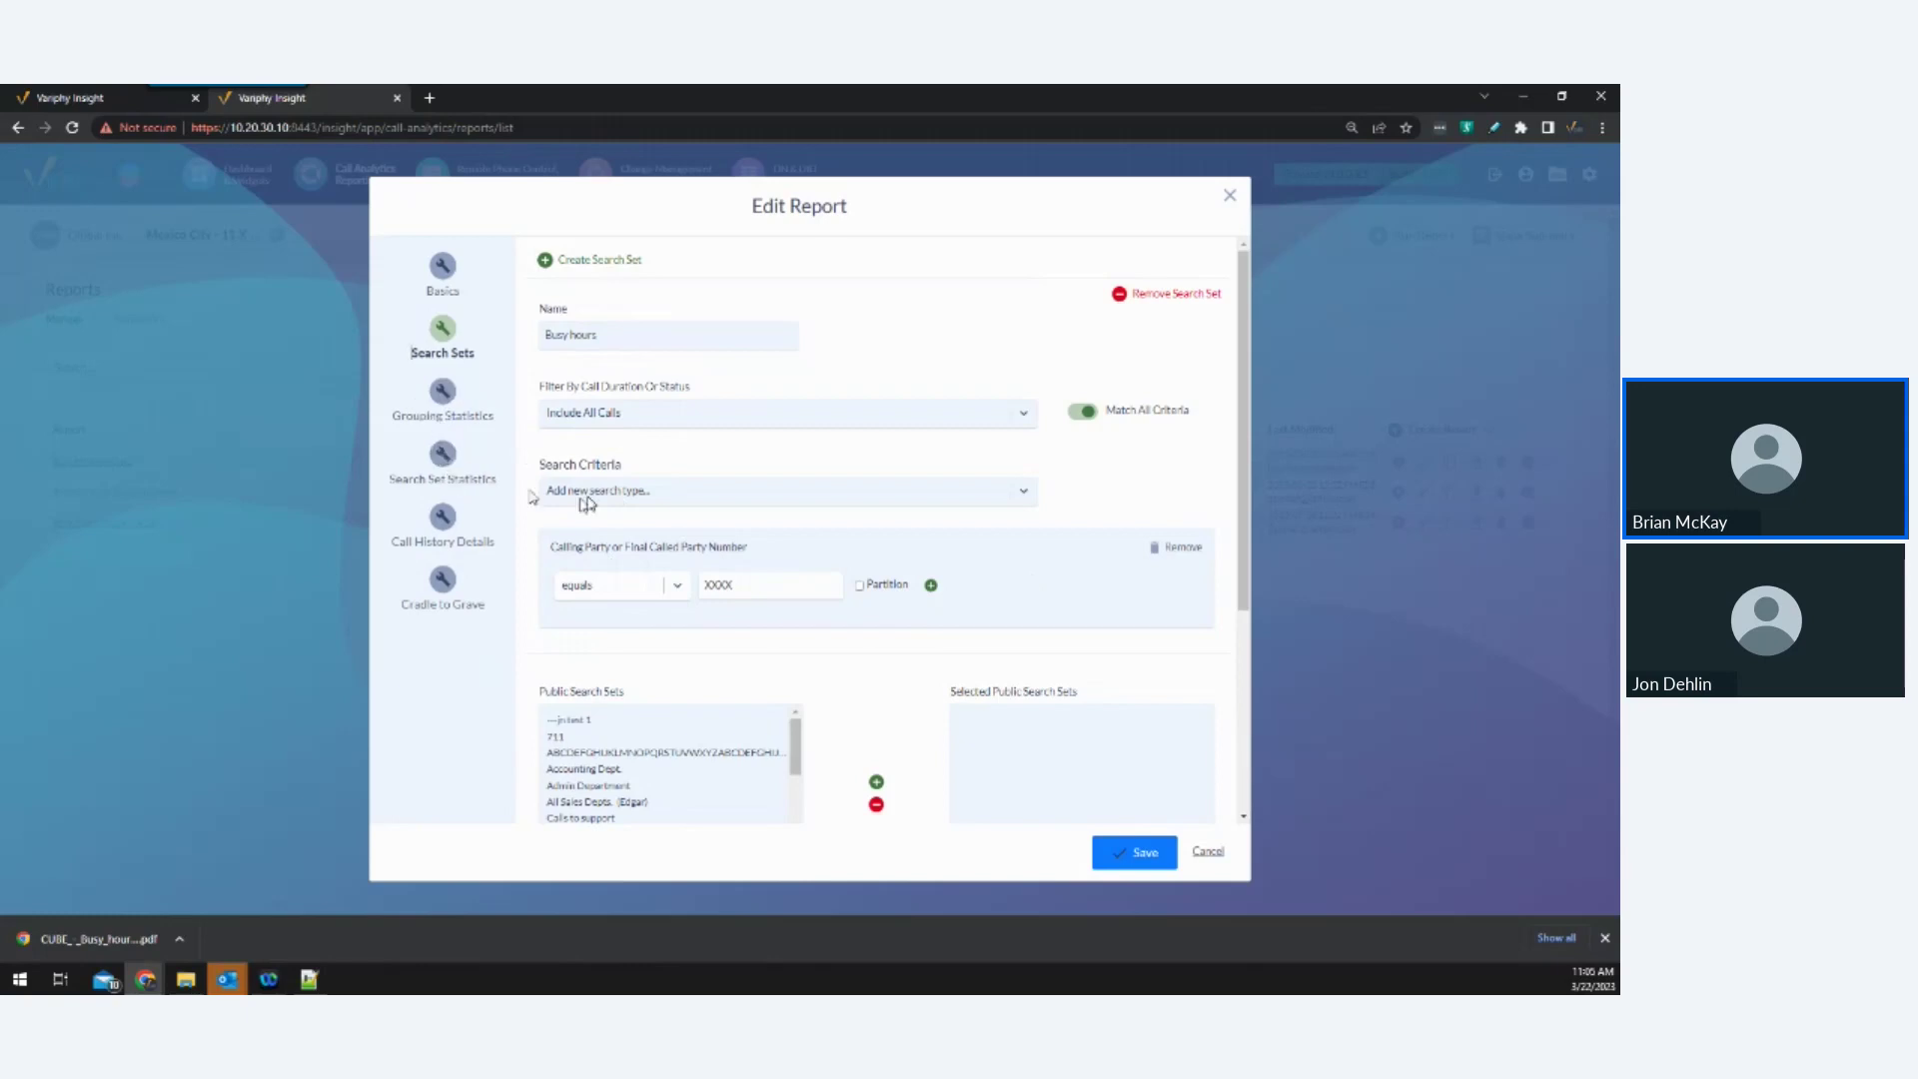
Examine the report's search set summary, time unit types and call statistic data types in Search Set Statistics.
{"action": "left_click", "coordinate": [445, 456]}
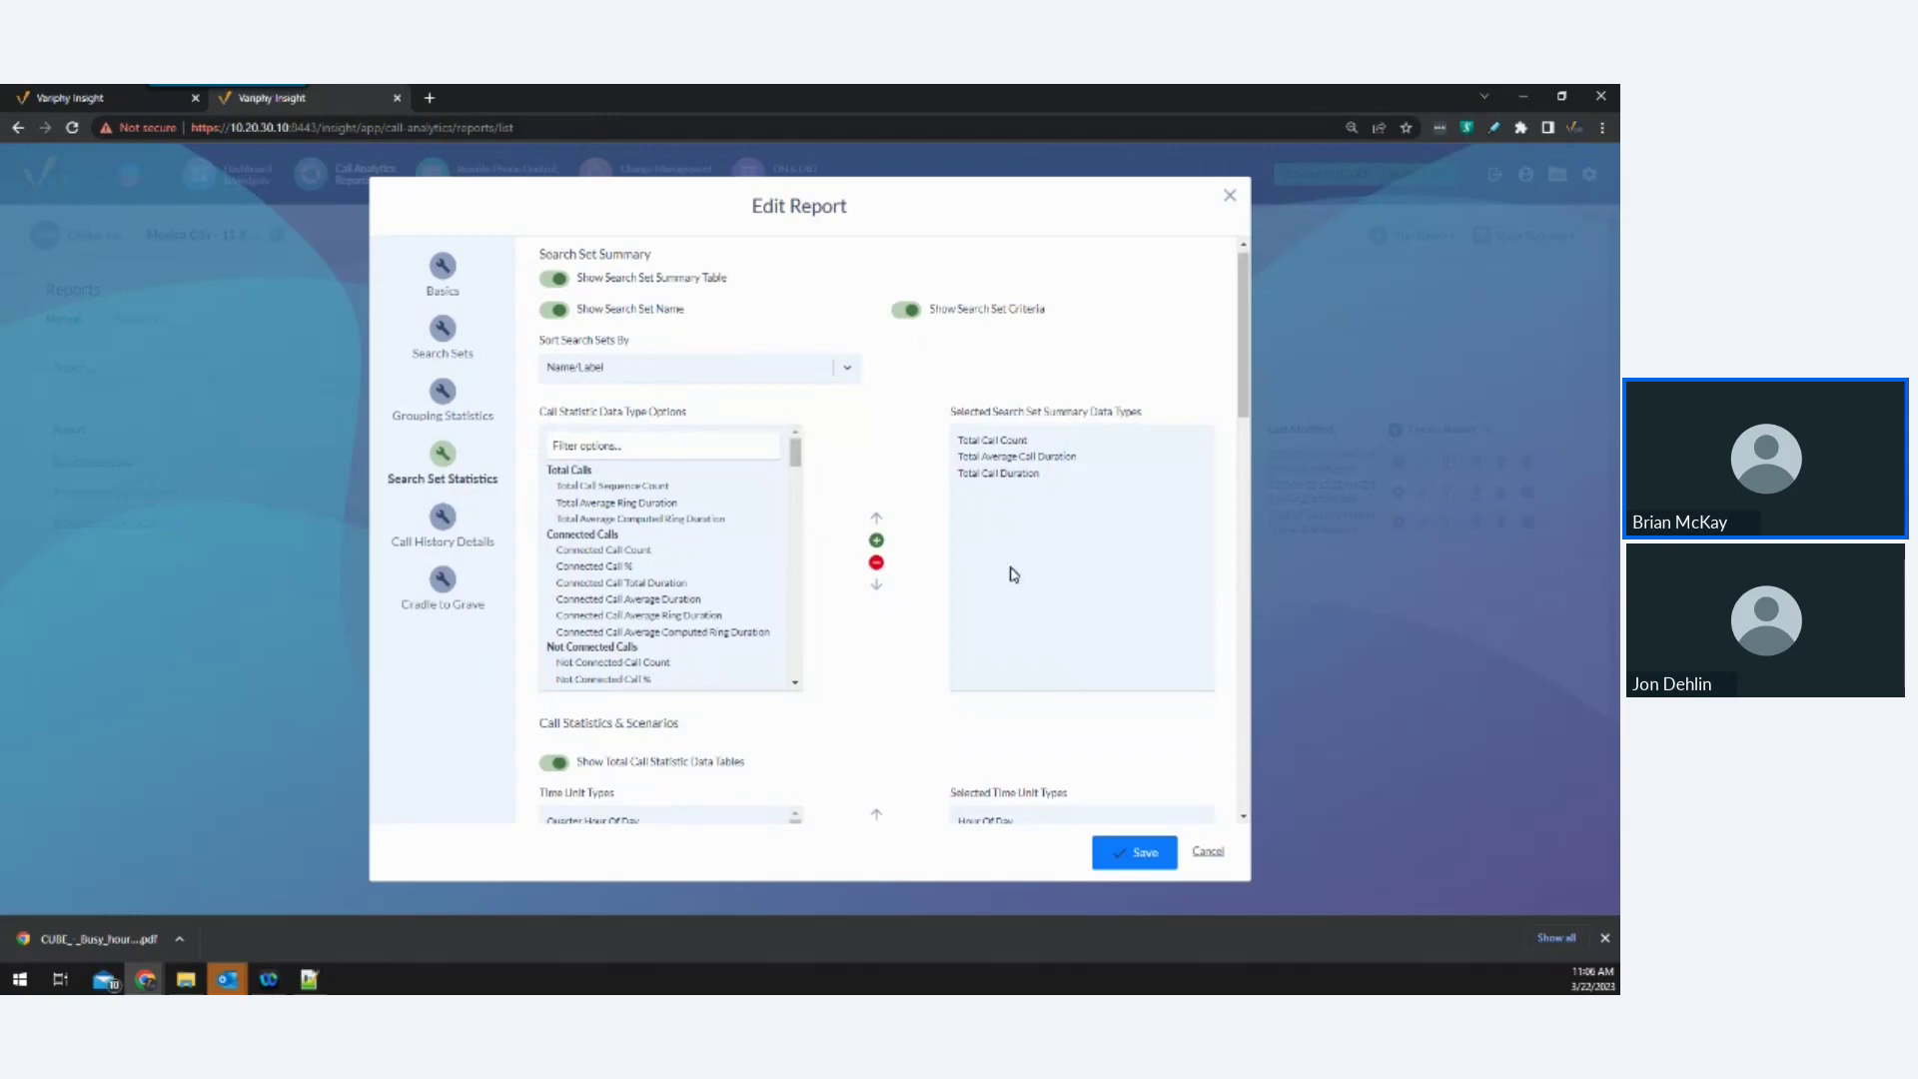
{"action": "scroll", "coordinate": [1016, 575], "scroll_direction": "down", "scroll_amount": 1}
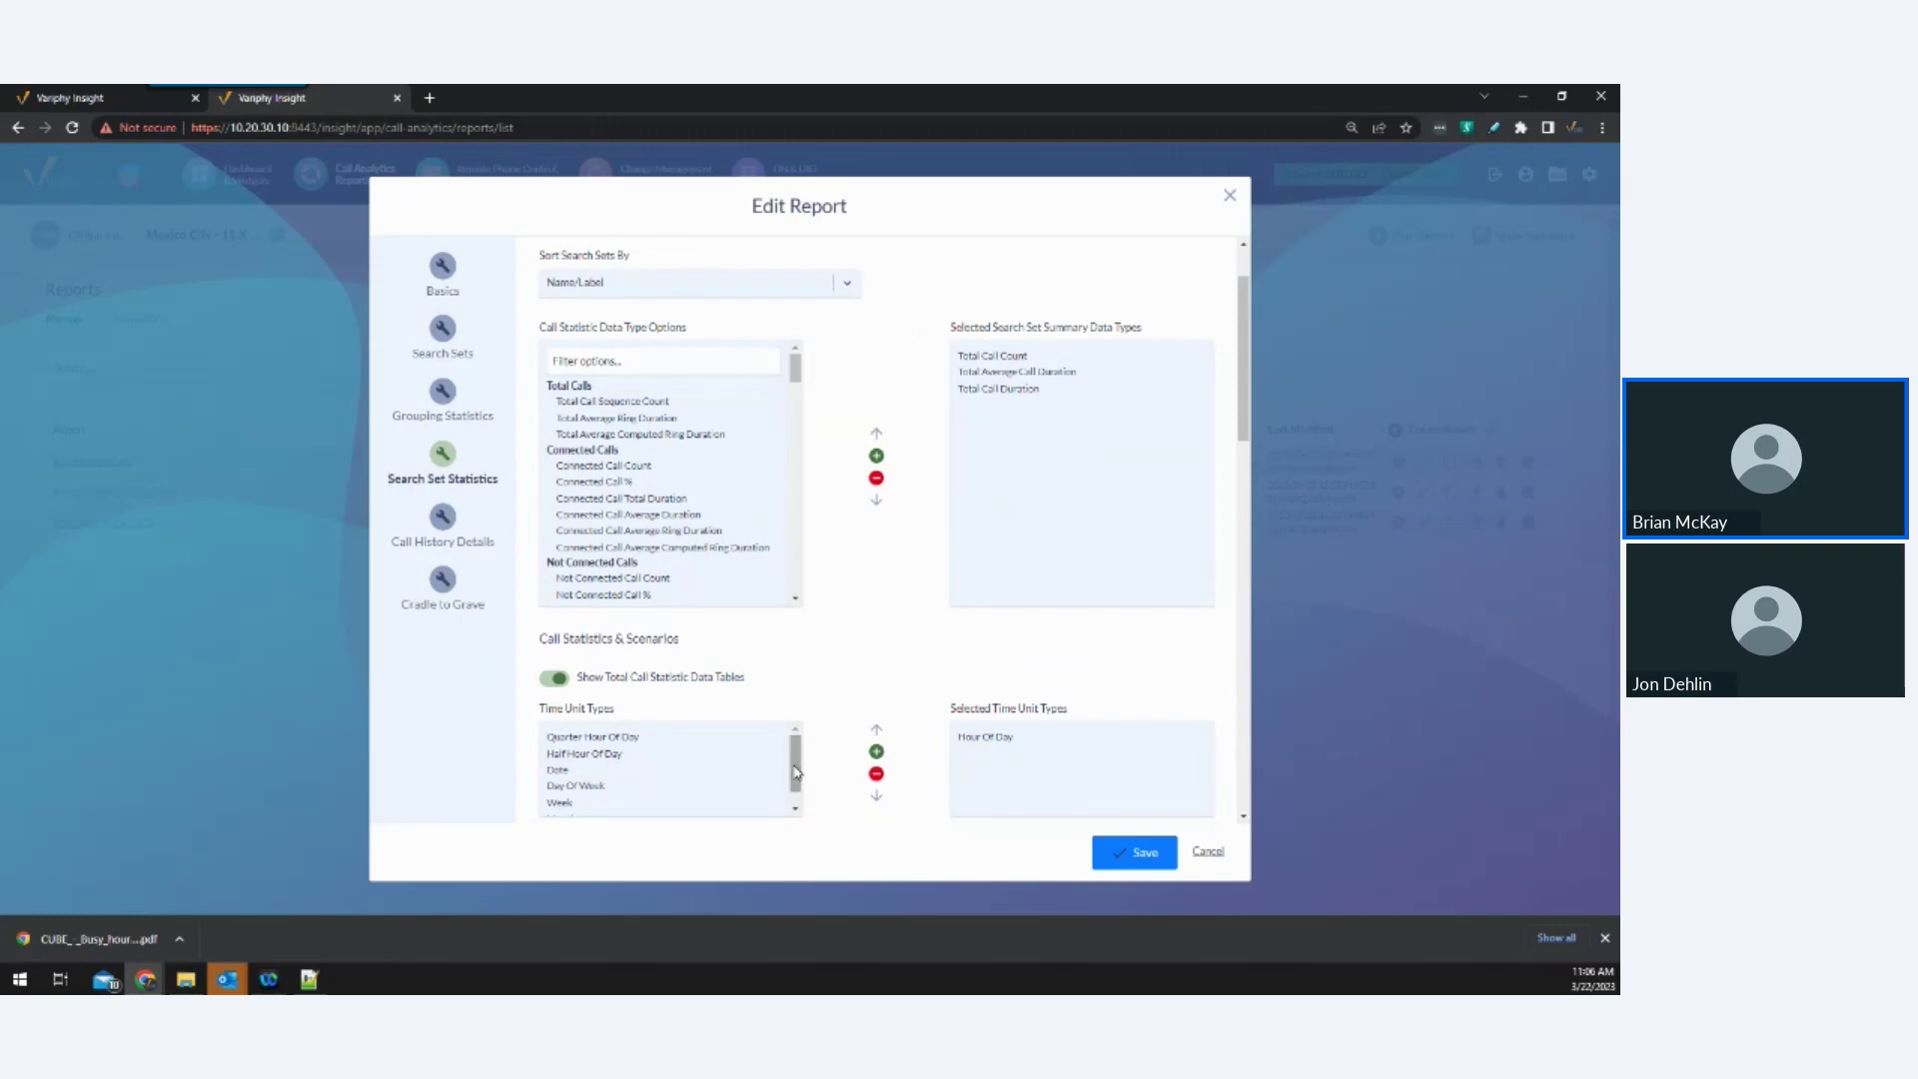
{"action": "left_click_drag", "start_coordinate": [795, 773], "coordinate": [796, 787]}
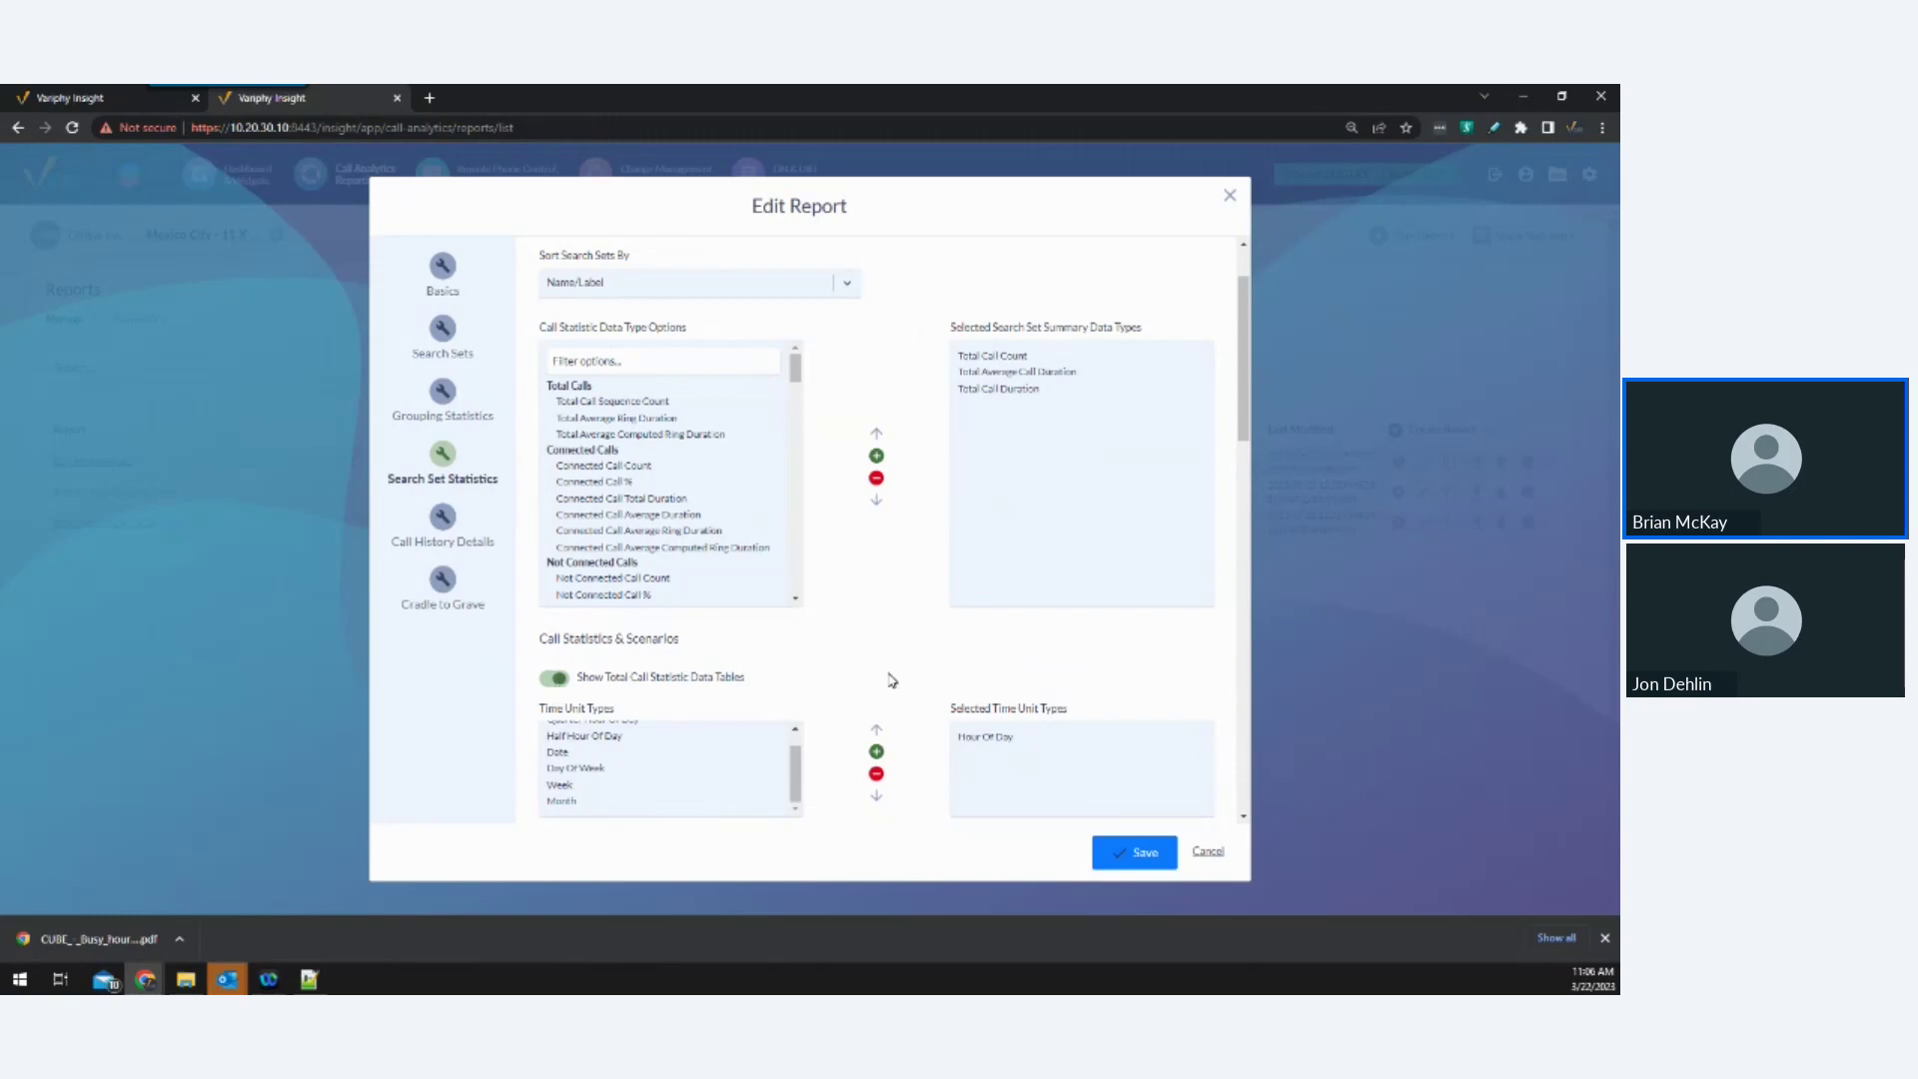
{"action": "scroll", "coordinate": [817, 679], "scroll_direction": "down", "scroll_amount": 2}
{"action": "scroll", "coordinate": [817, 679], "scroll_direction": "down", "scroll_amount": 3}
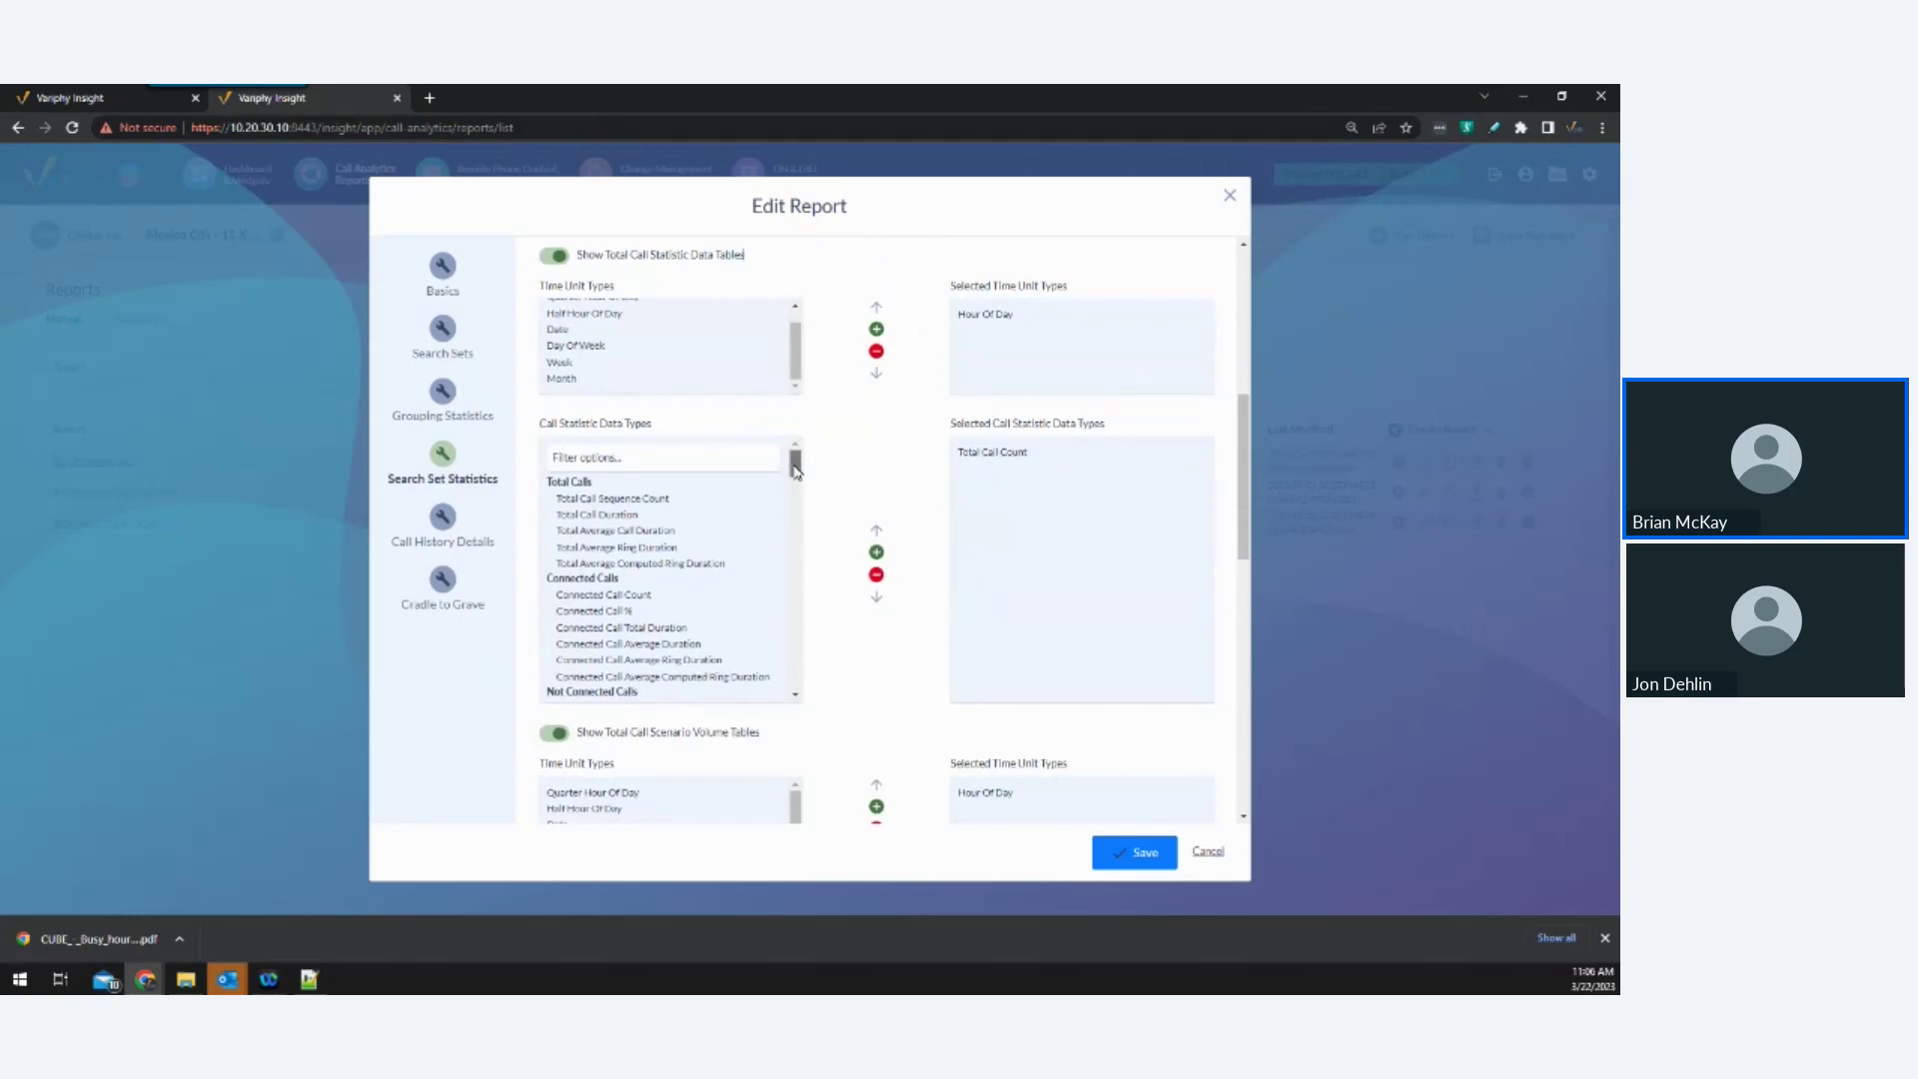
{"action": "left_click_drag", "start_coordinate": [795, 472], "coordinate": [811, 519]}
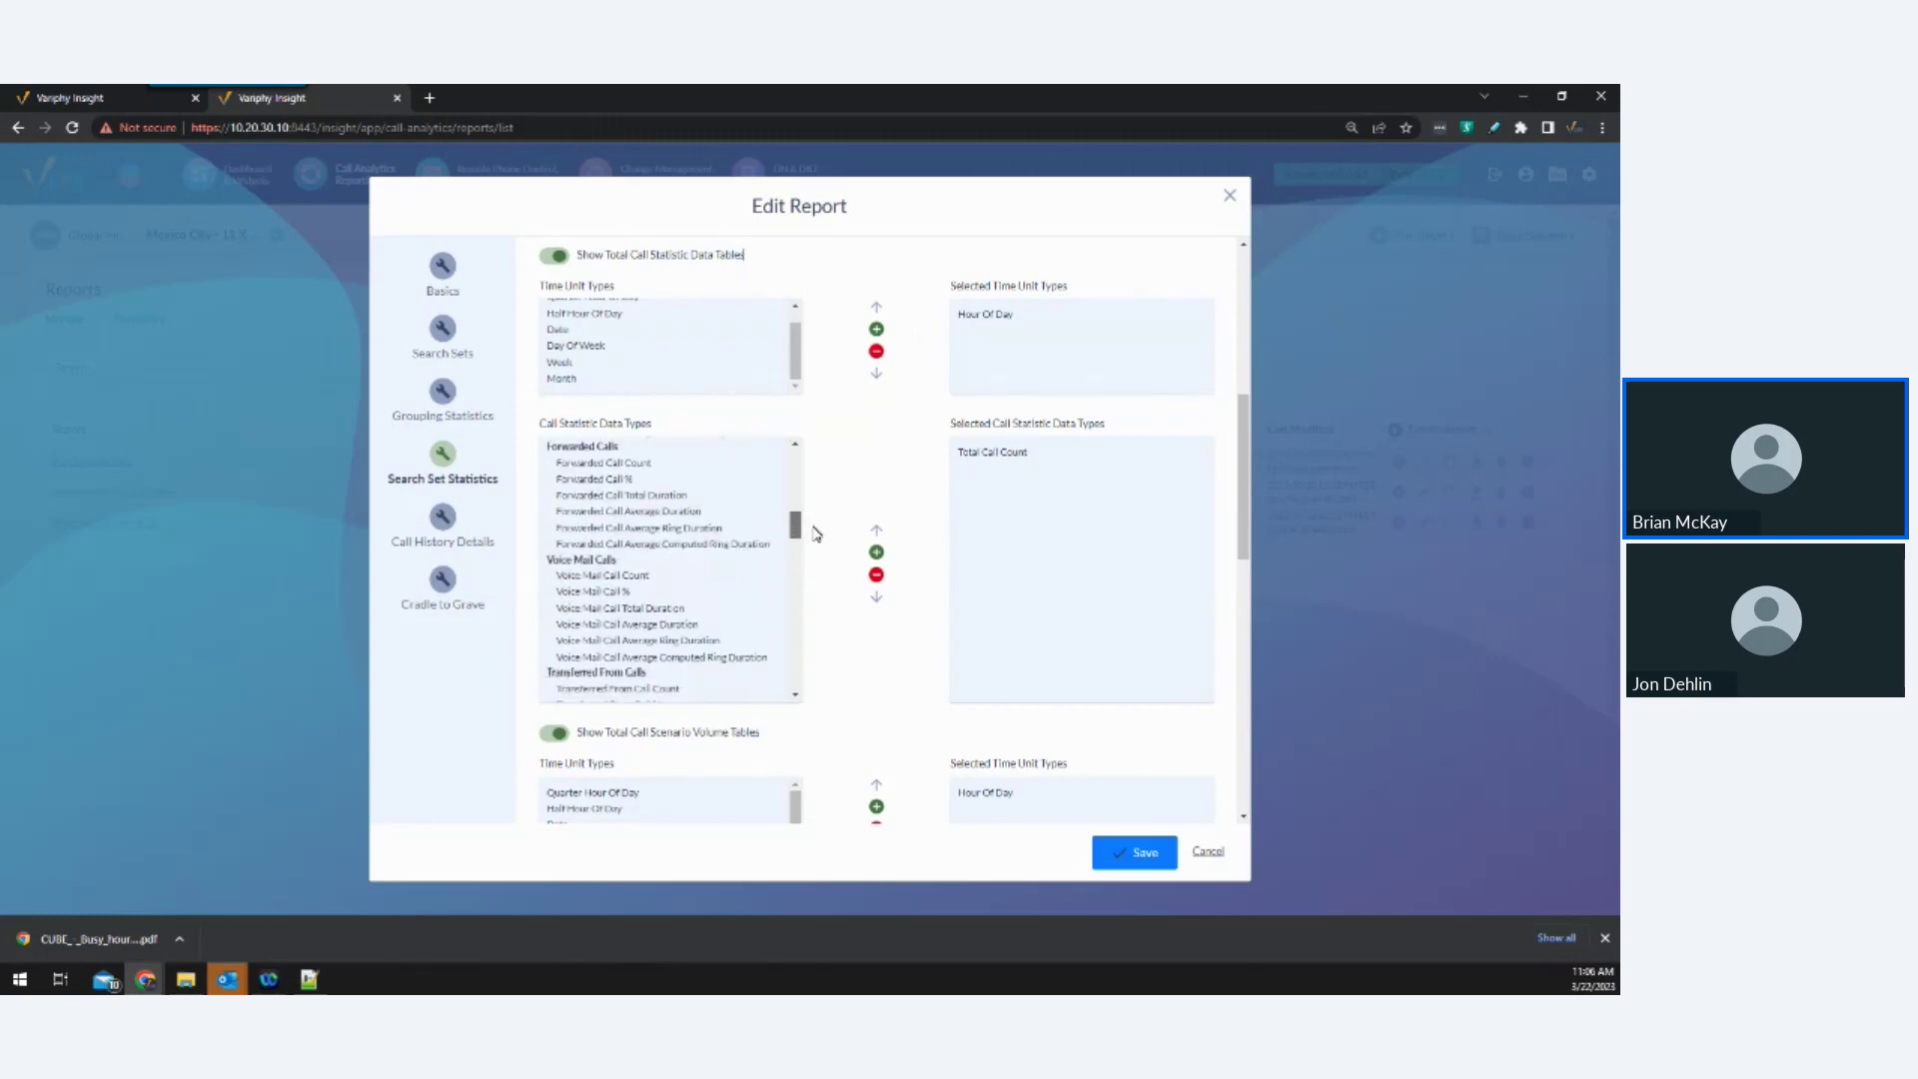
{"action": "left_click_drag", "start_coordinate": [814, 533], "coordinate": [827, 459]}
{"action": "scroll", "coordinate": [1040, 604], "scroll_direction": "down", "scroll_amount": 2}
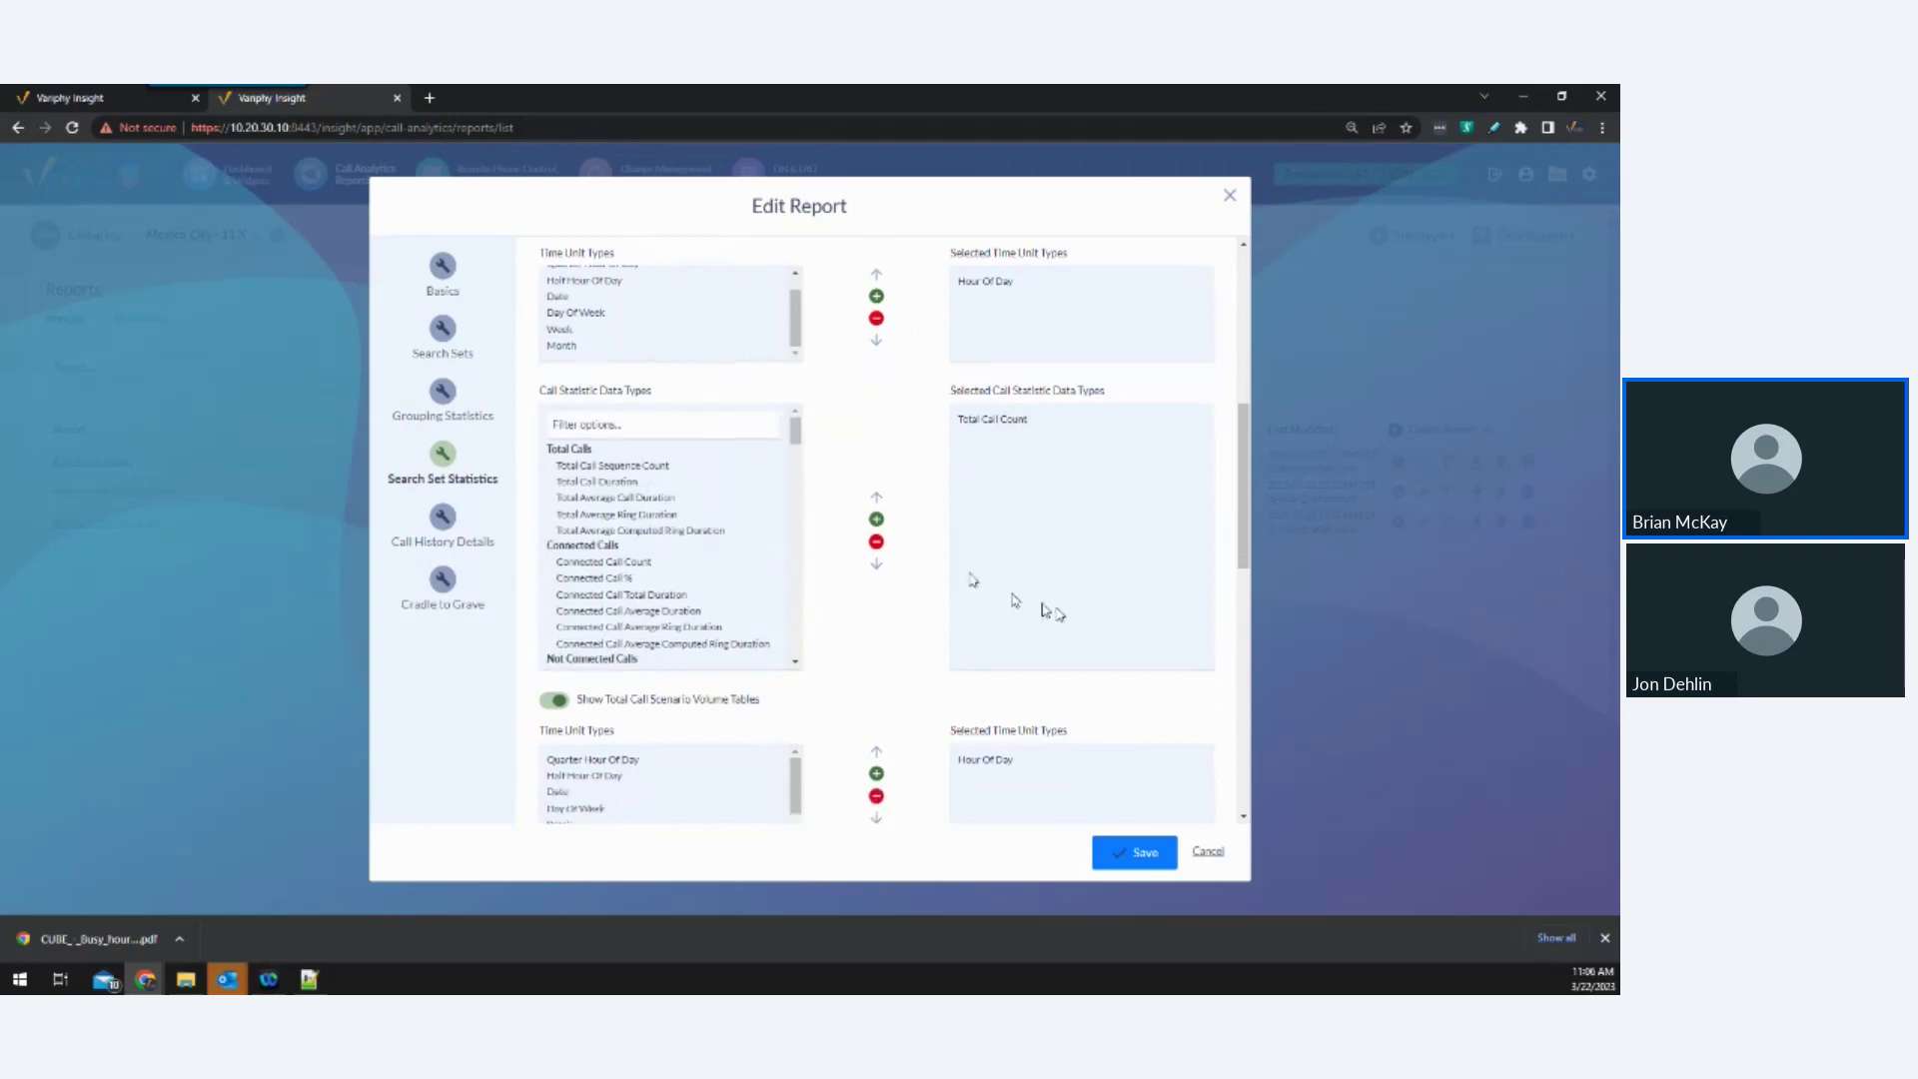
Examine the time units and call scenario types chosen for the total call scenario volume tables and charts.
{"action": "scroll", "coordinate": [1084, 656], "scroll_direction": "down", "scroll_amount": 4}
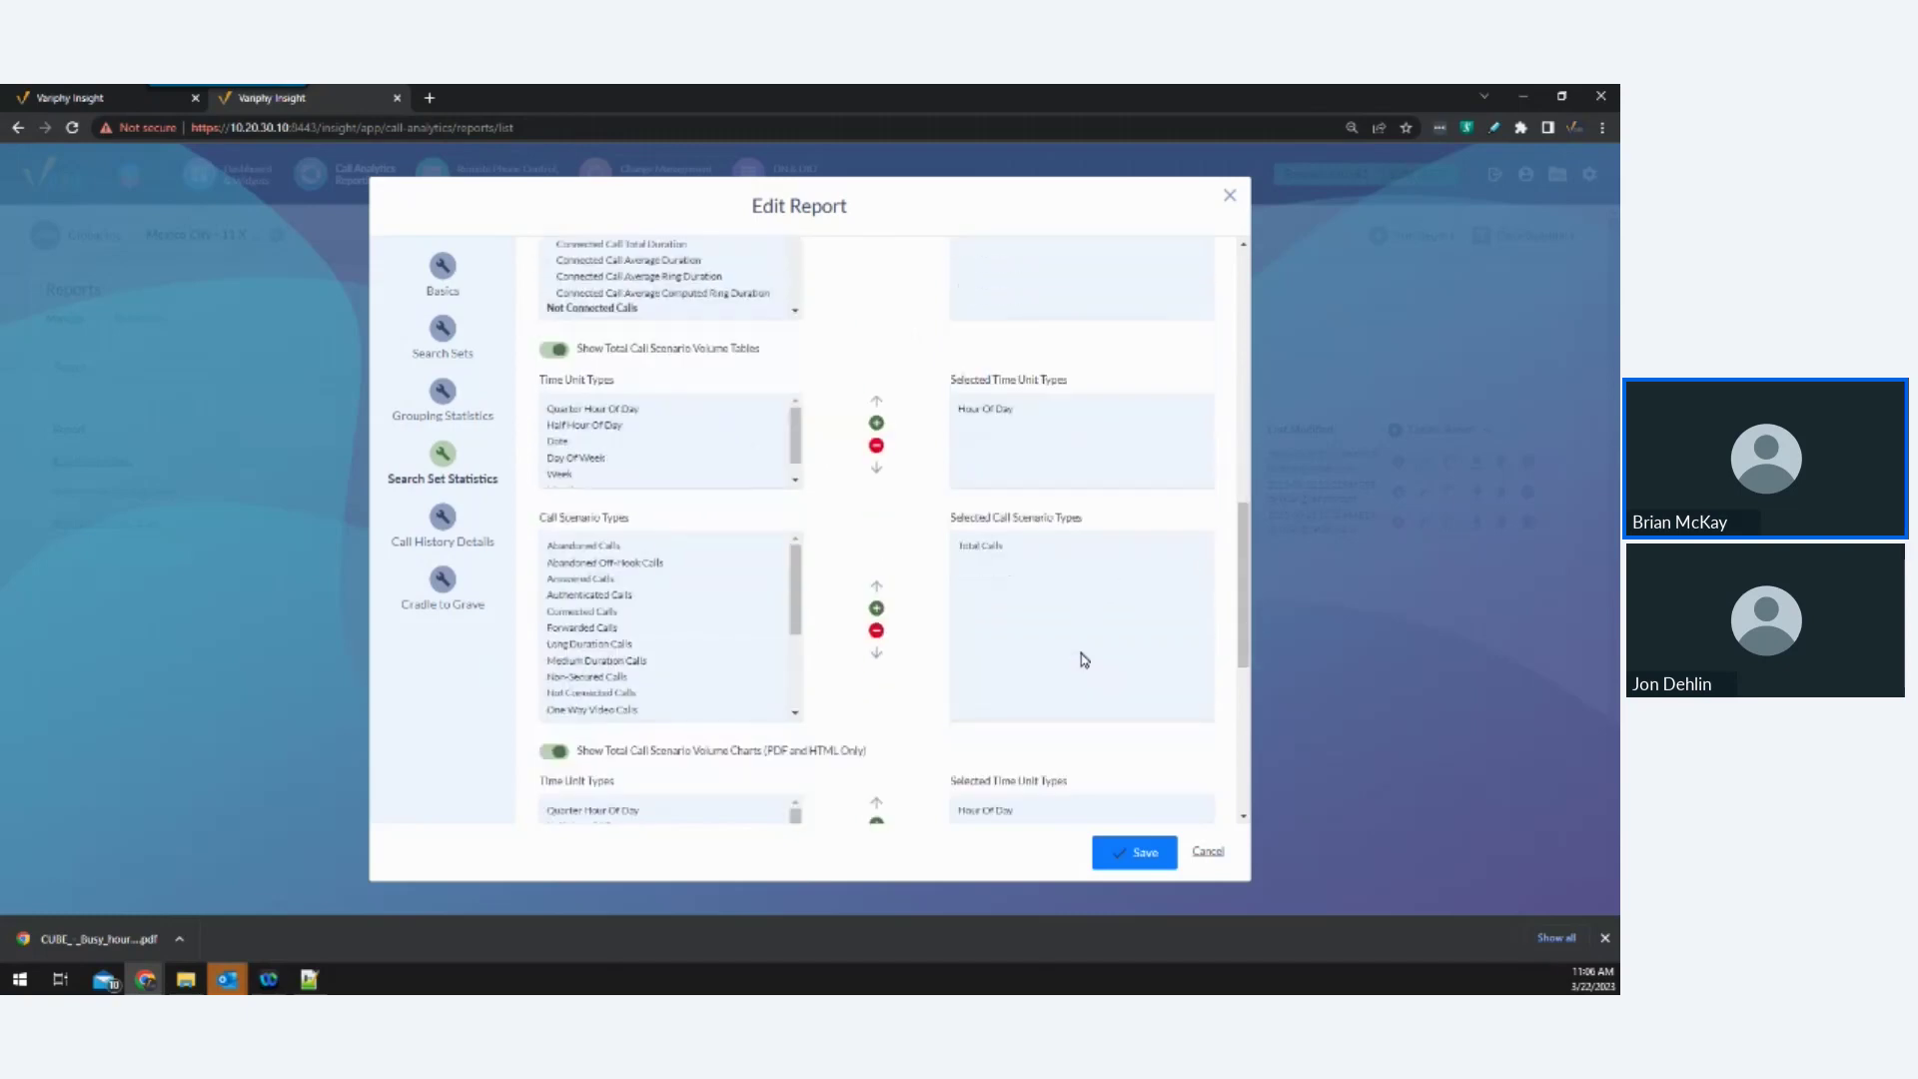
{"action": "scroll", "coordinate": [1082, 655], "scroll_direction": "up", "scroll_amount": 3}
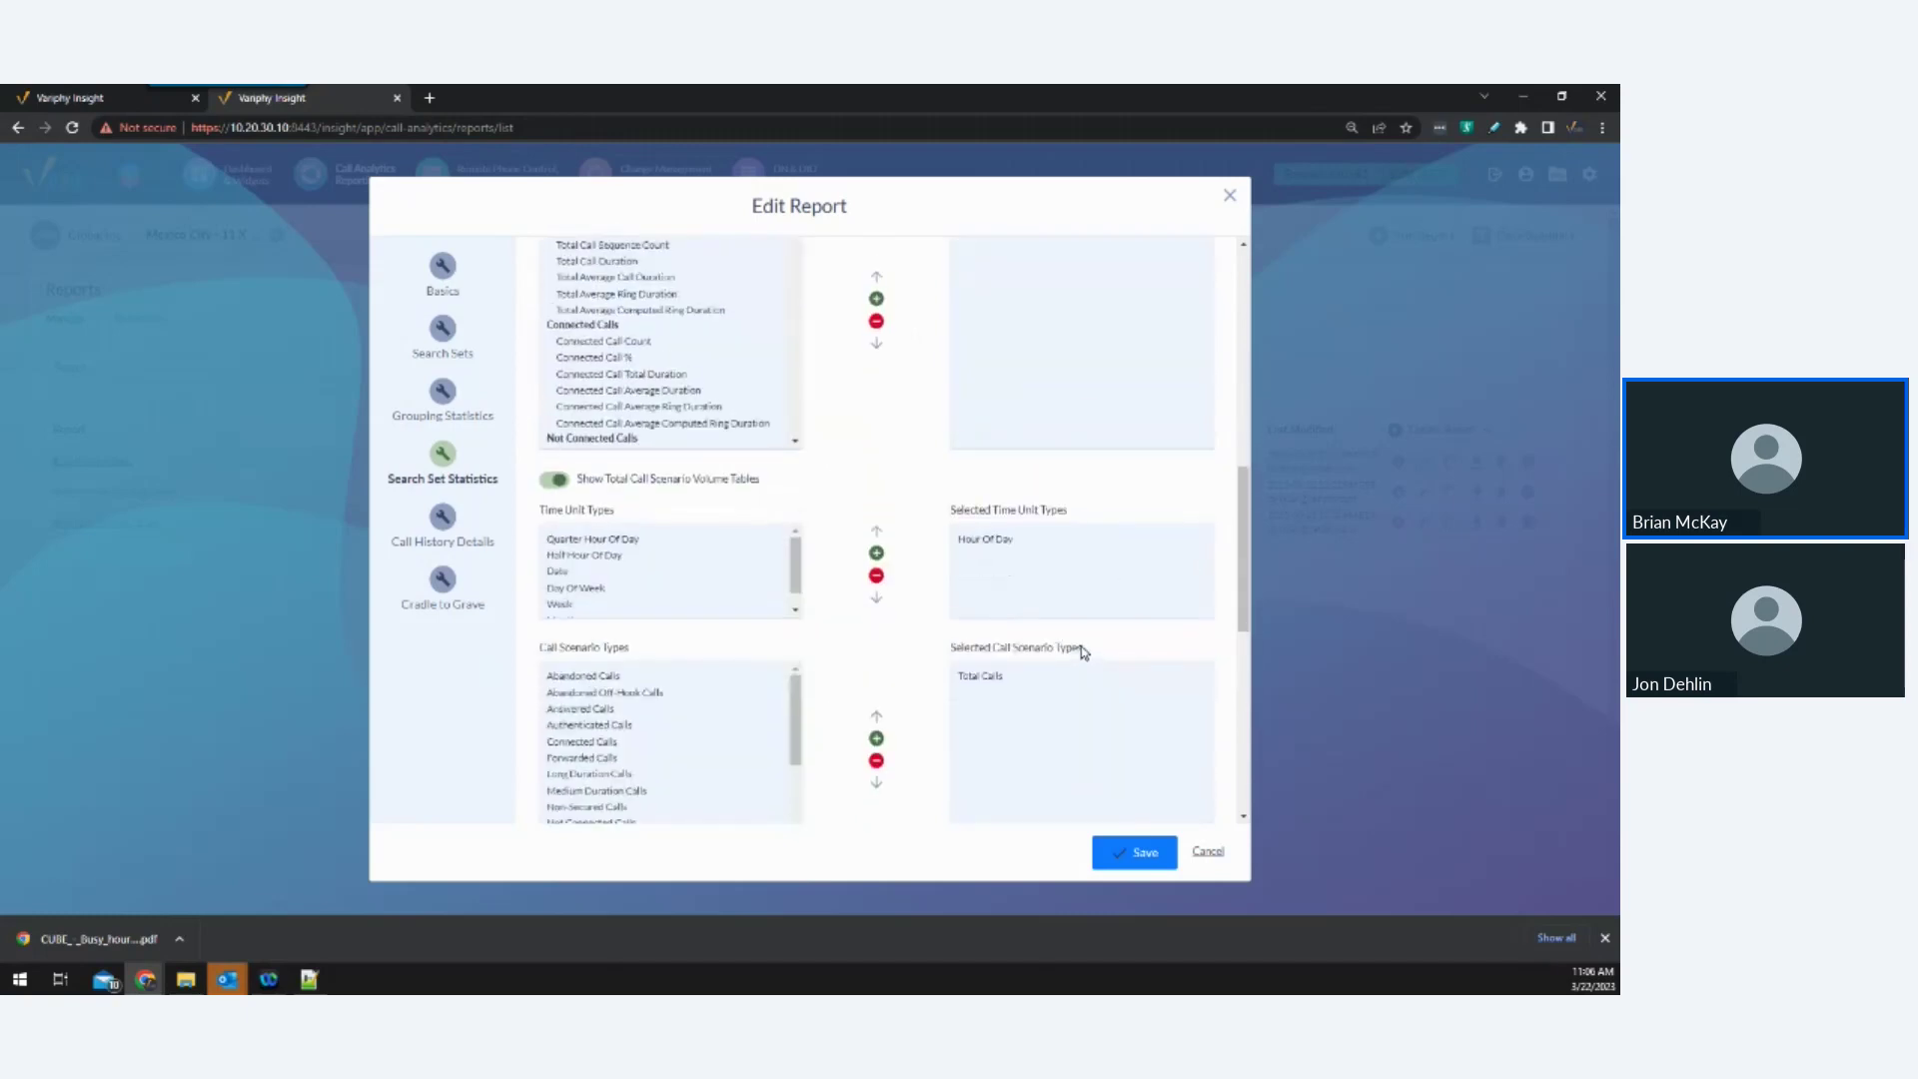
{"action": "scroll", "coordinate": [1084, 652], "scroll_direction": "up", "scroll_amount": 2}
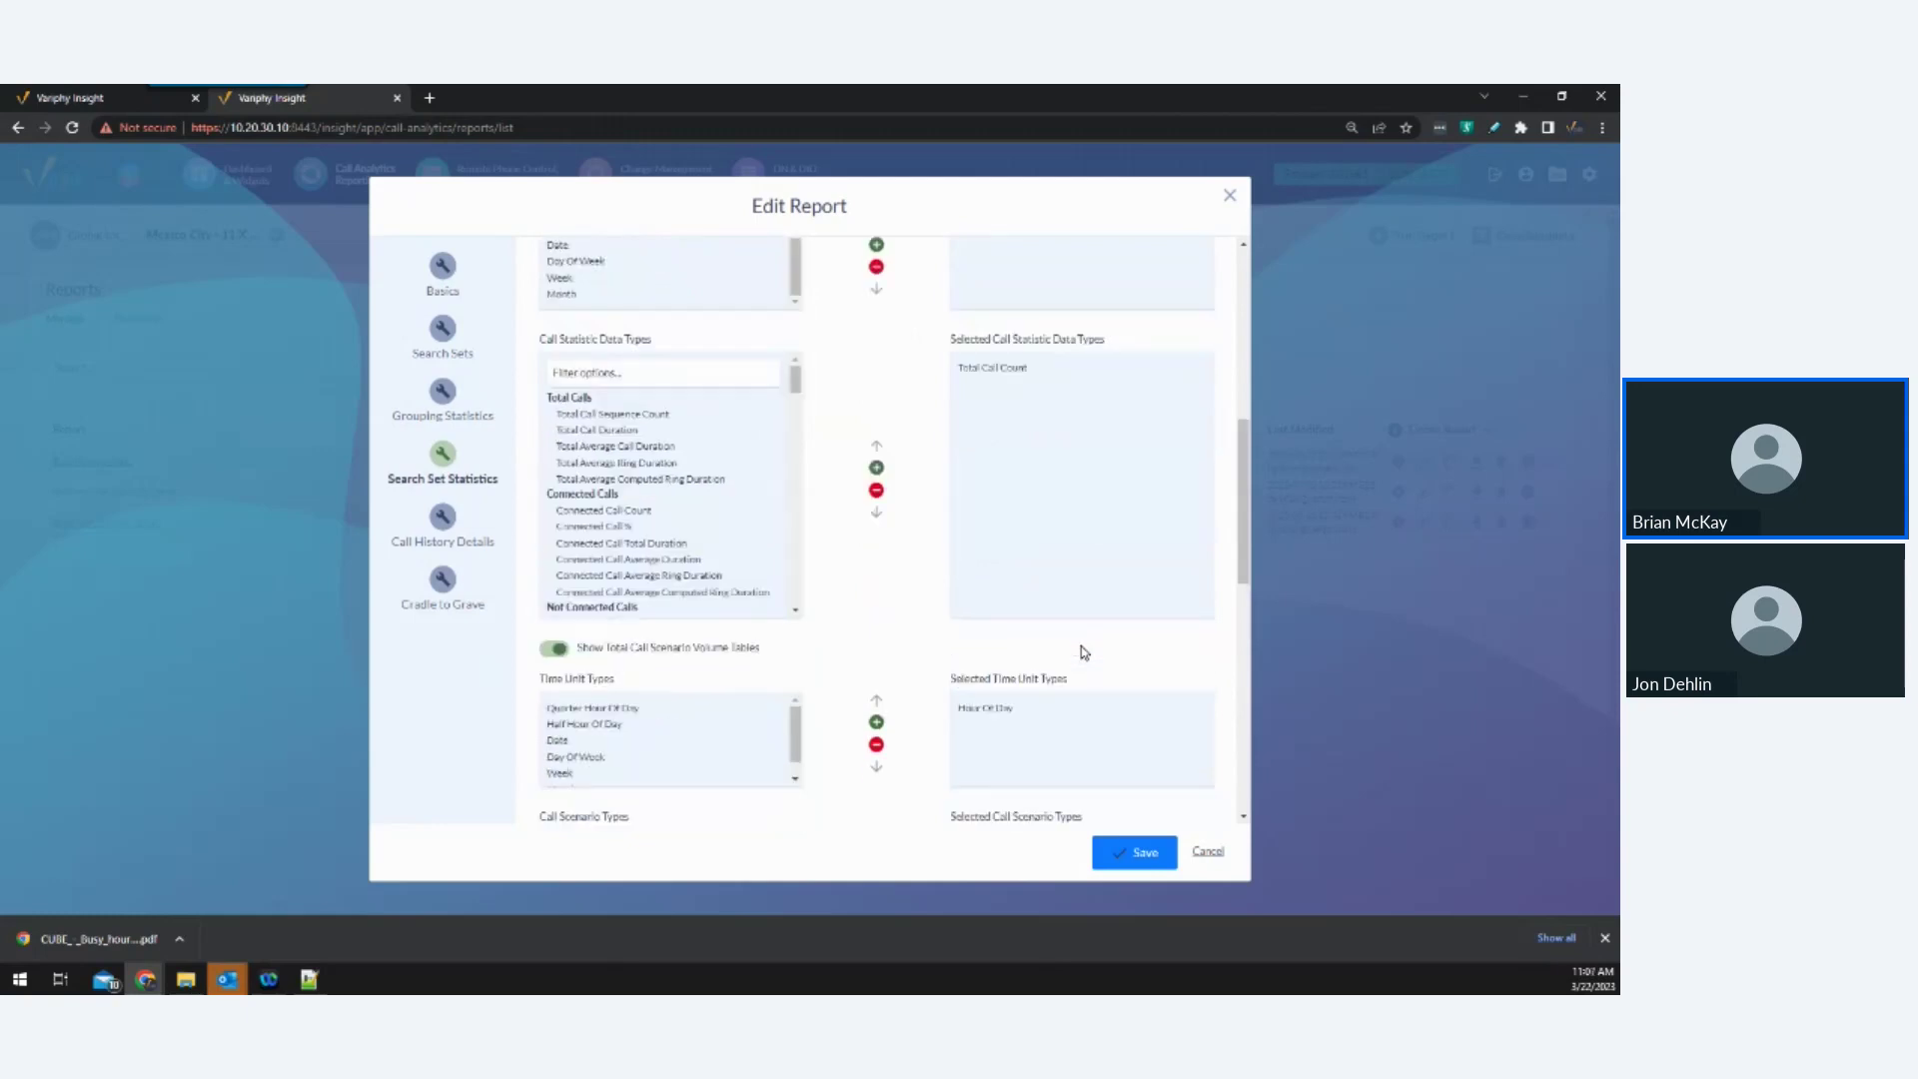
{"action": "scroll", "coordinate": [1084, 653], "scroll_direction": "up", "scroll_amount": 2}
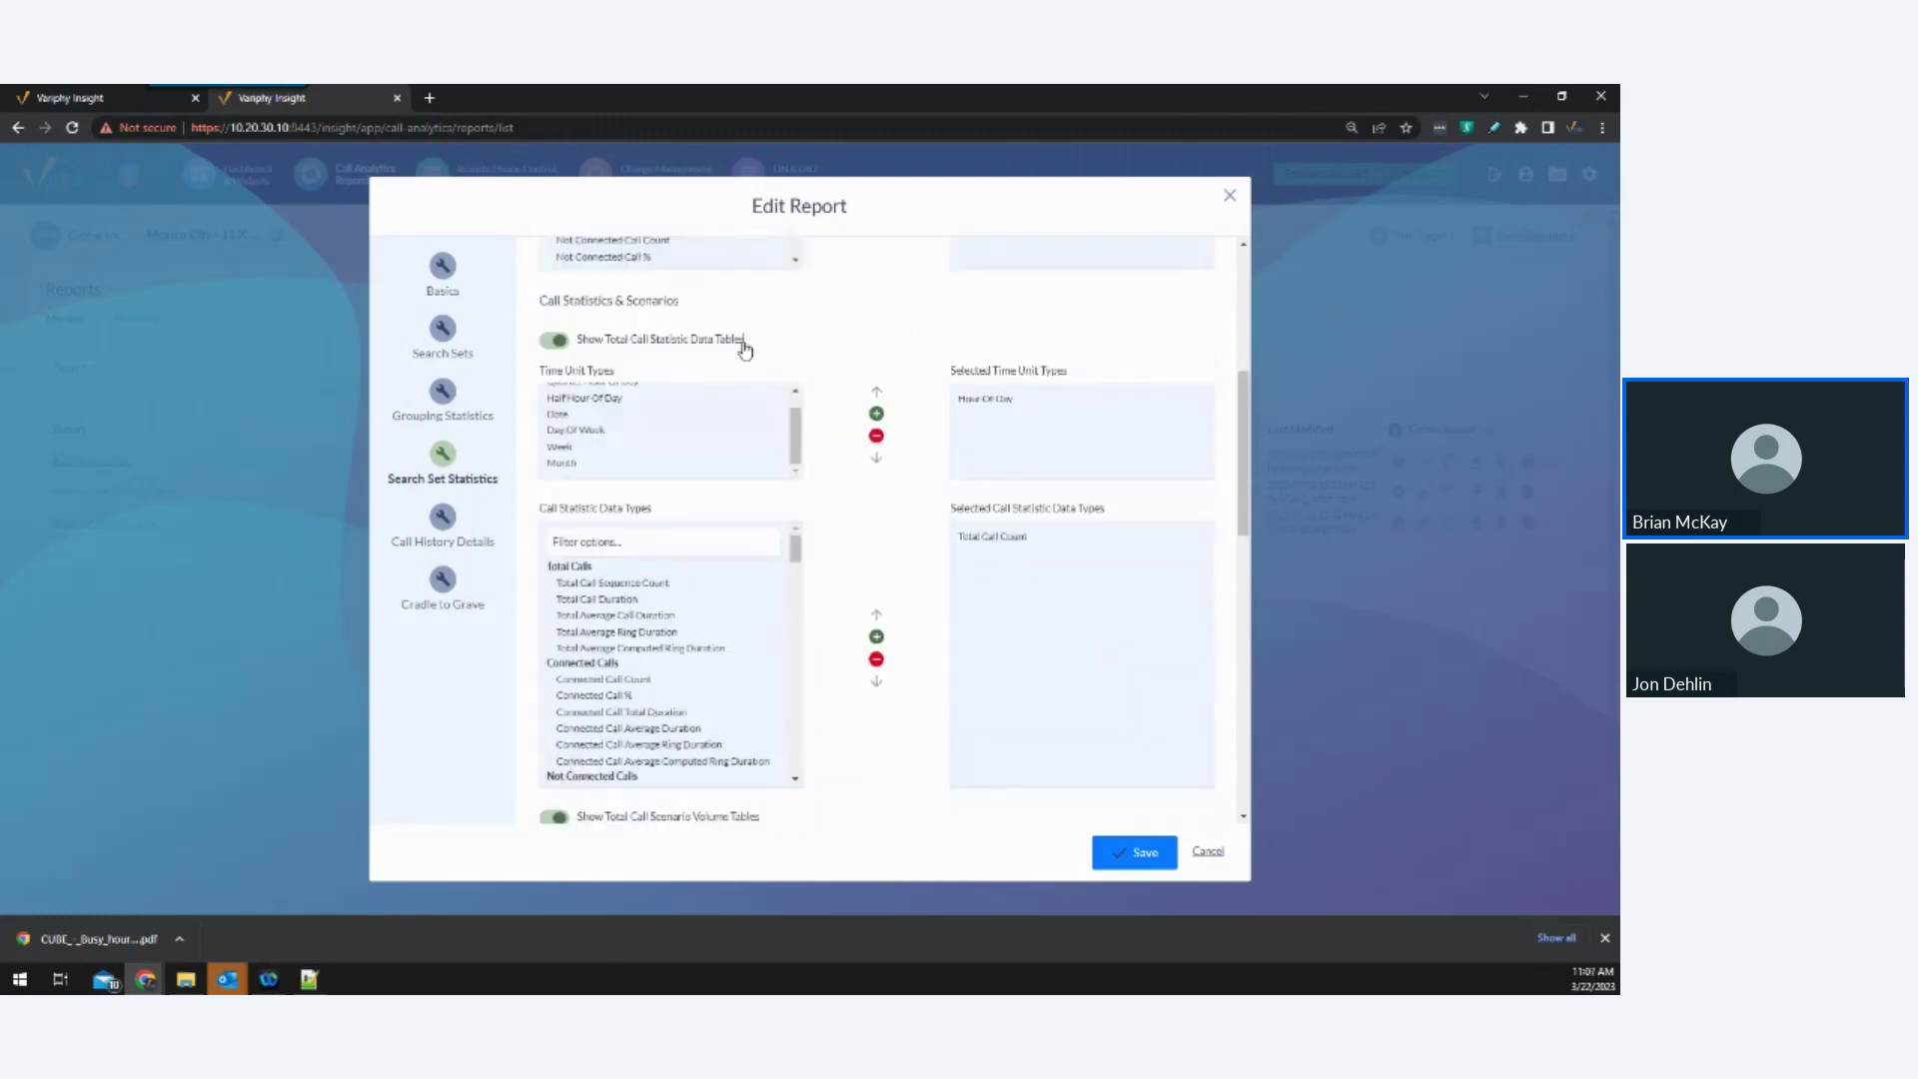
{"action": "scroll", "coordinate": [899, 579], "scroll_direction": "down", "scroll_amount": 3}
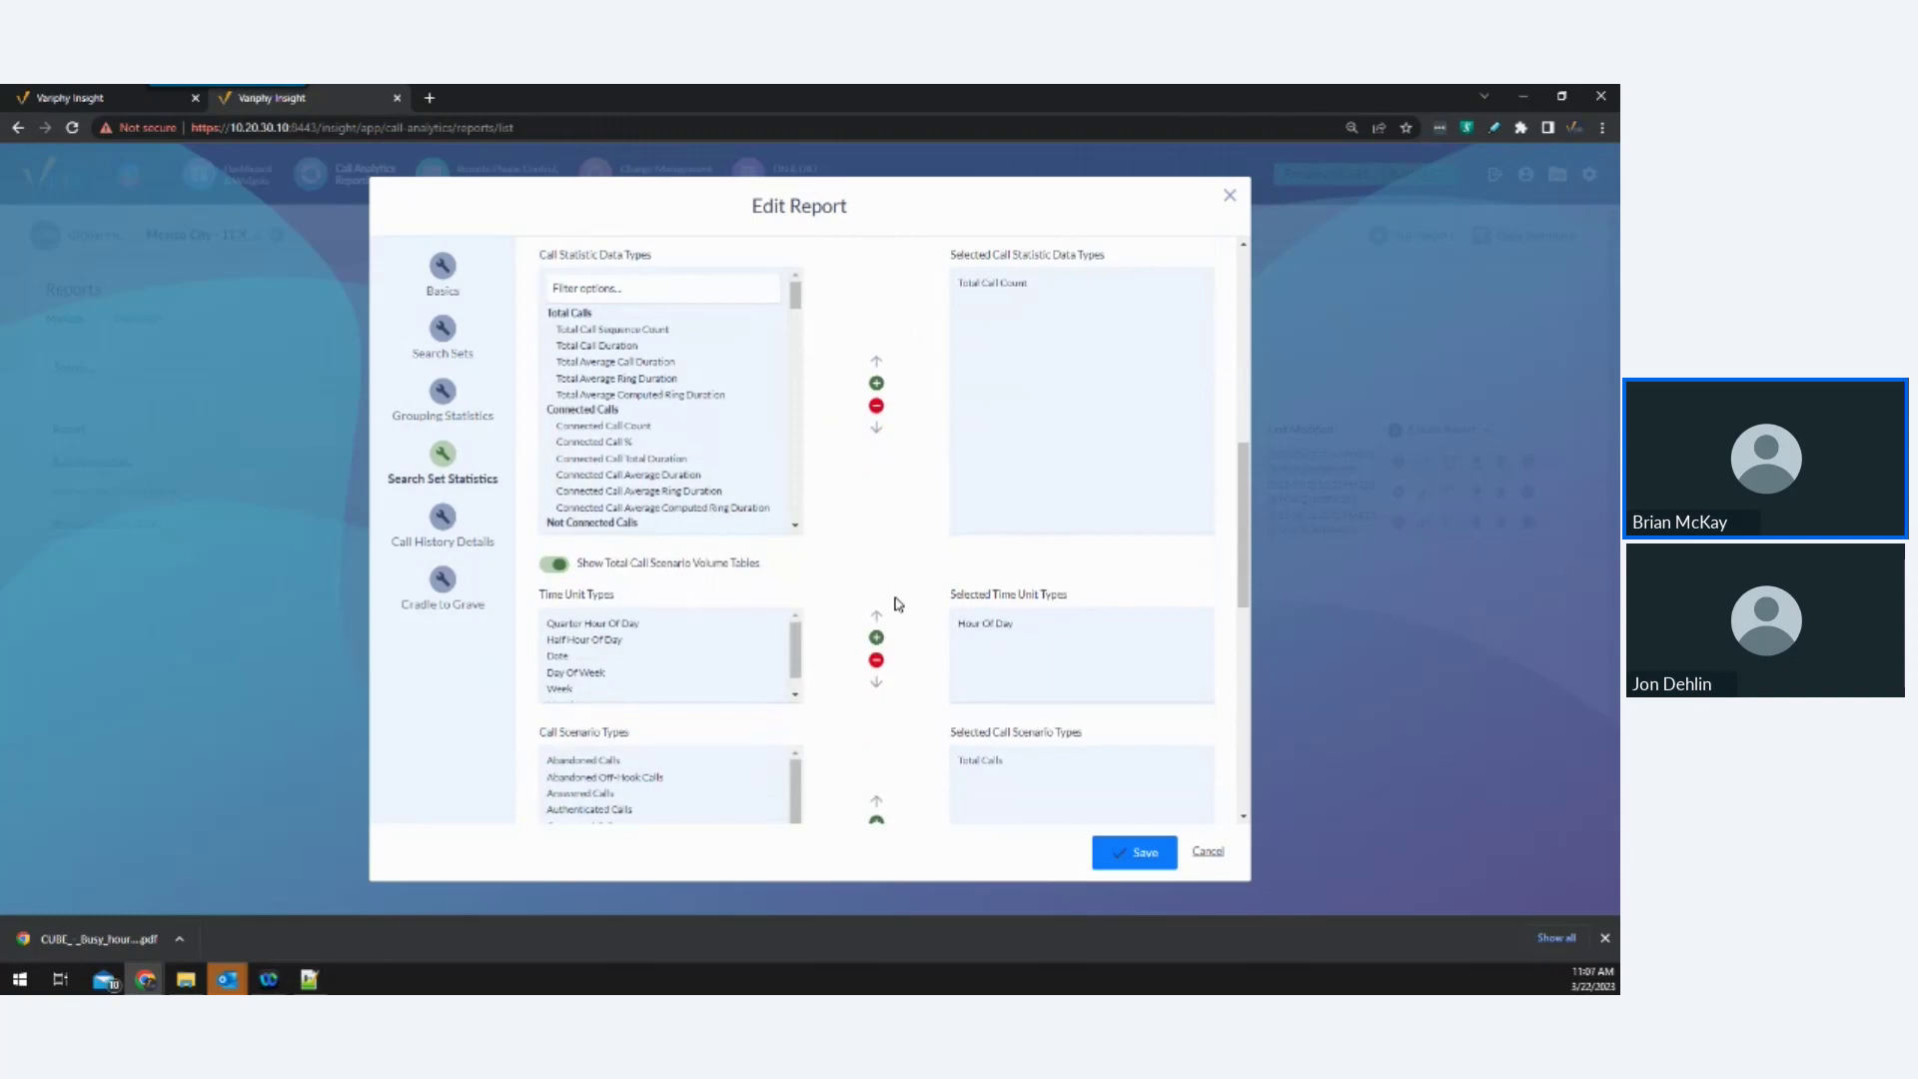
{"action": "scroll", "coordinate": [897, 603], "scroll_direction": "down", "scroll_amount": 3}
{"action": "scroll", "coordinate": [897, 603], "scroll_direction": "down", "scroll_amount": 3}
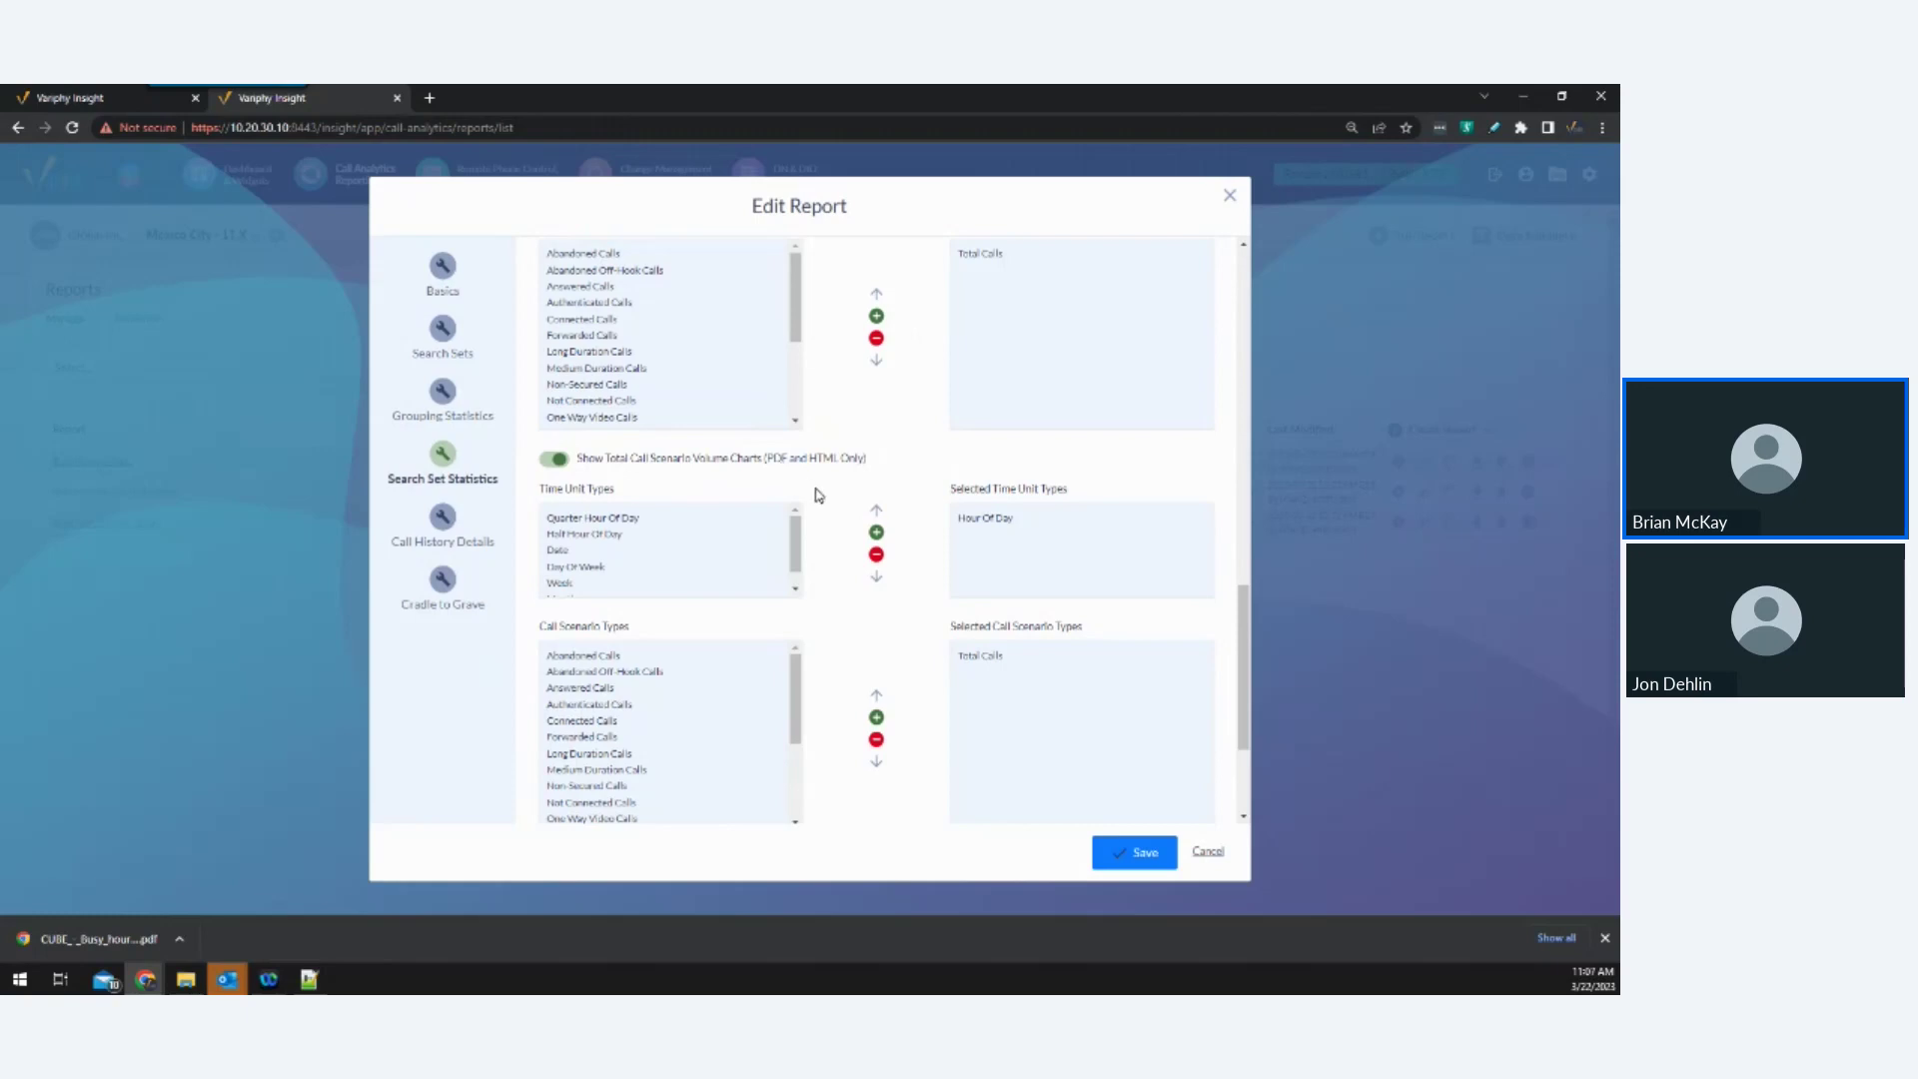
{"action": "scroll", "coordinate": [1062, 596], "scroll_direction": "down", "scroll_amount": 1}
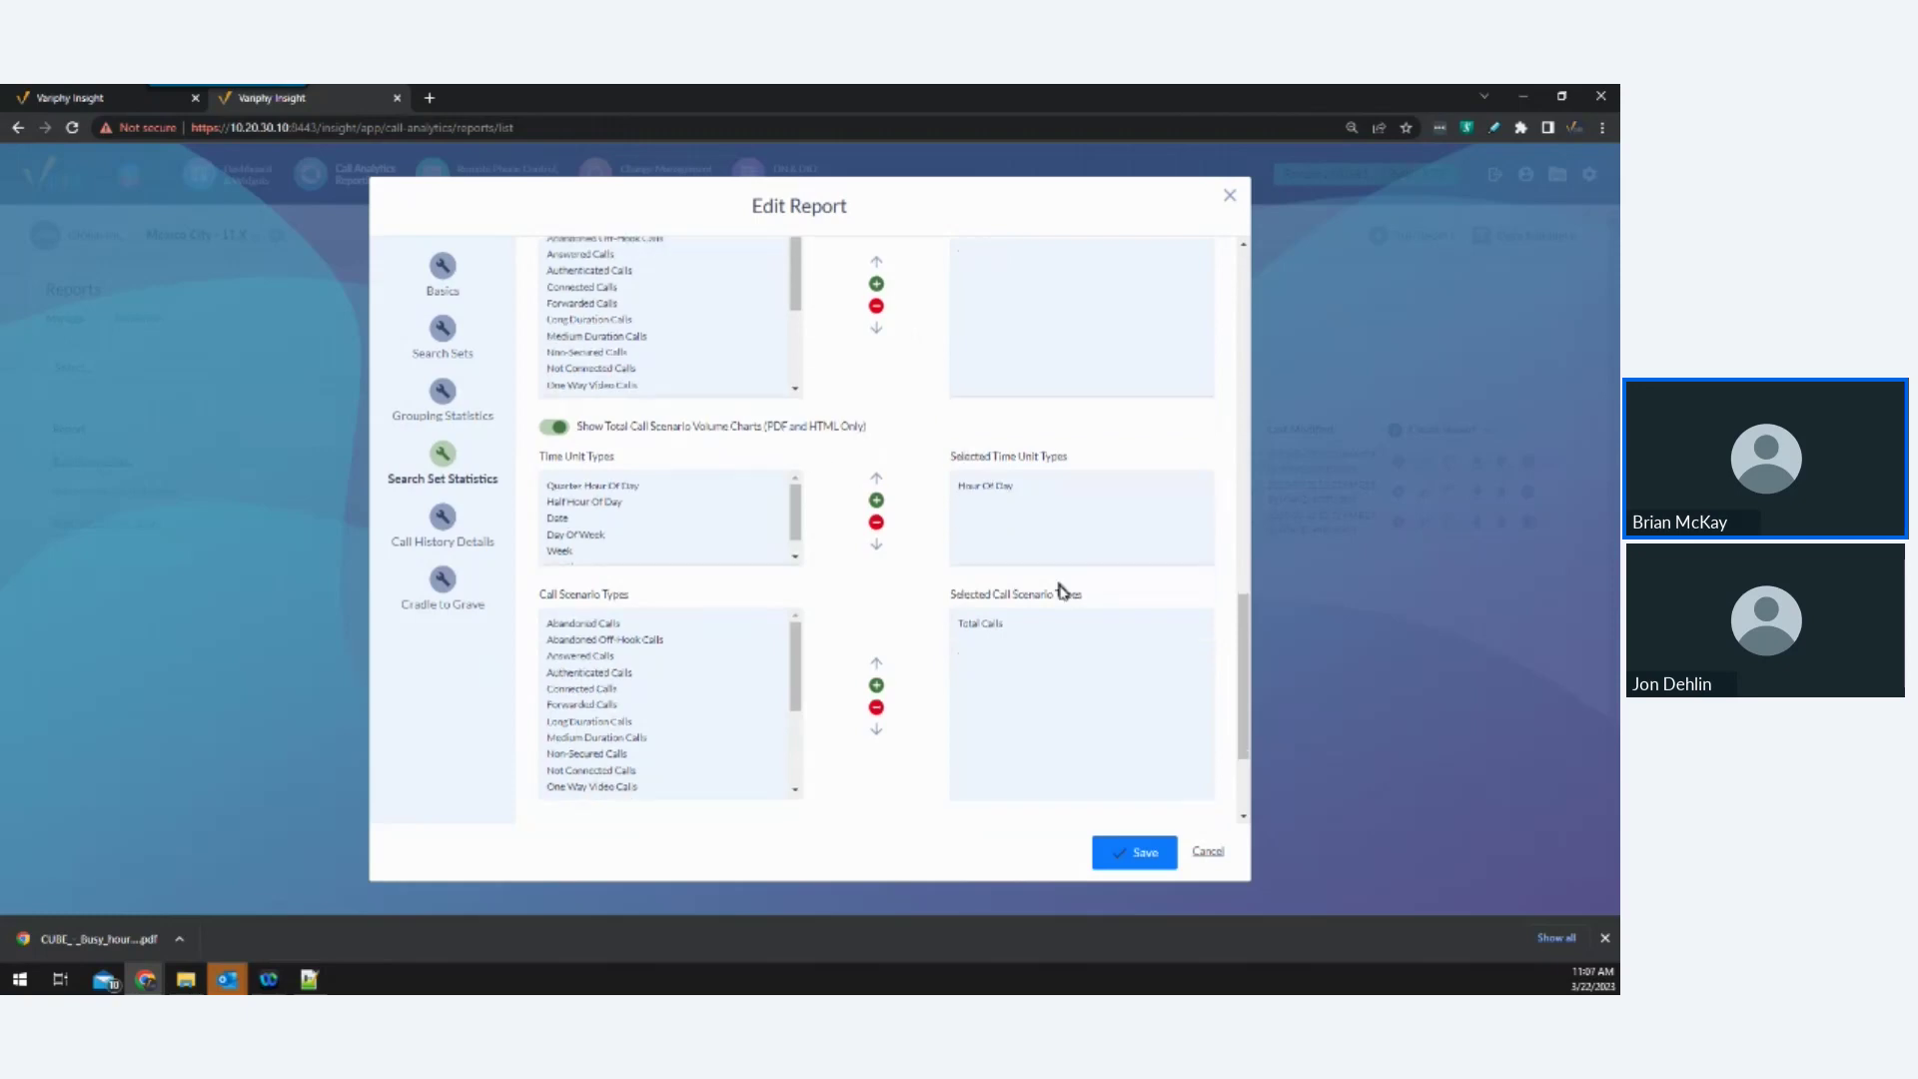
Check the report's Call History Details setting and look through the Search Set Statistics settings again.
{"action": "left_click", "coordinate": [443, 518]}
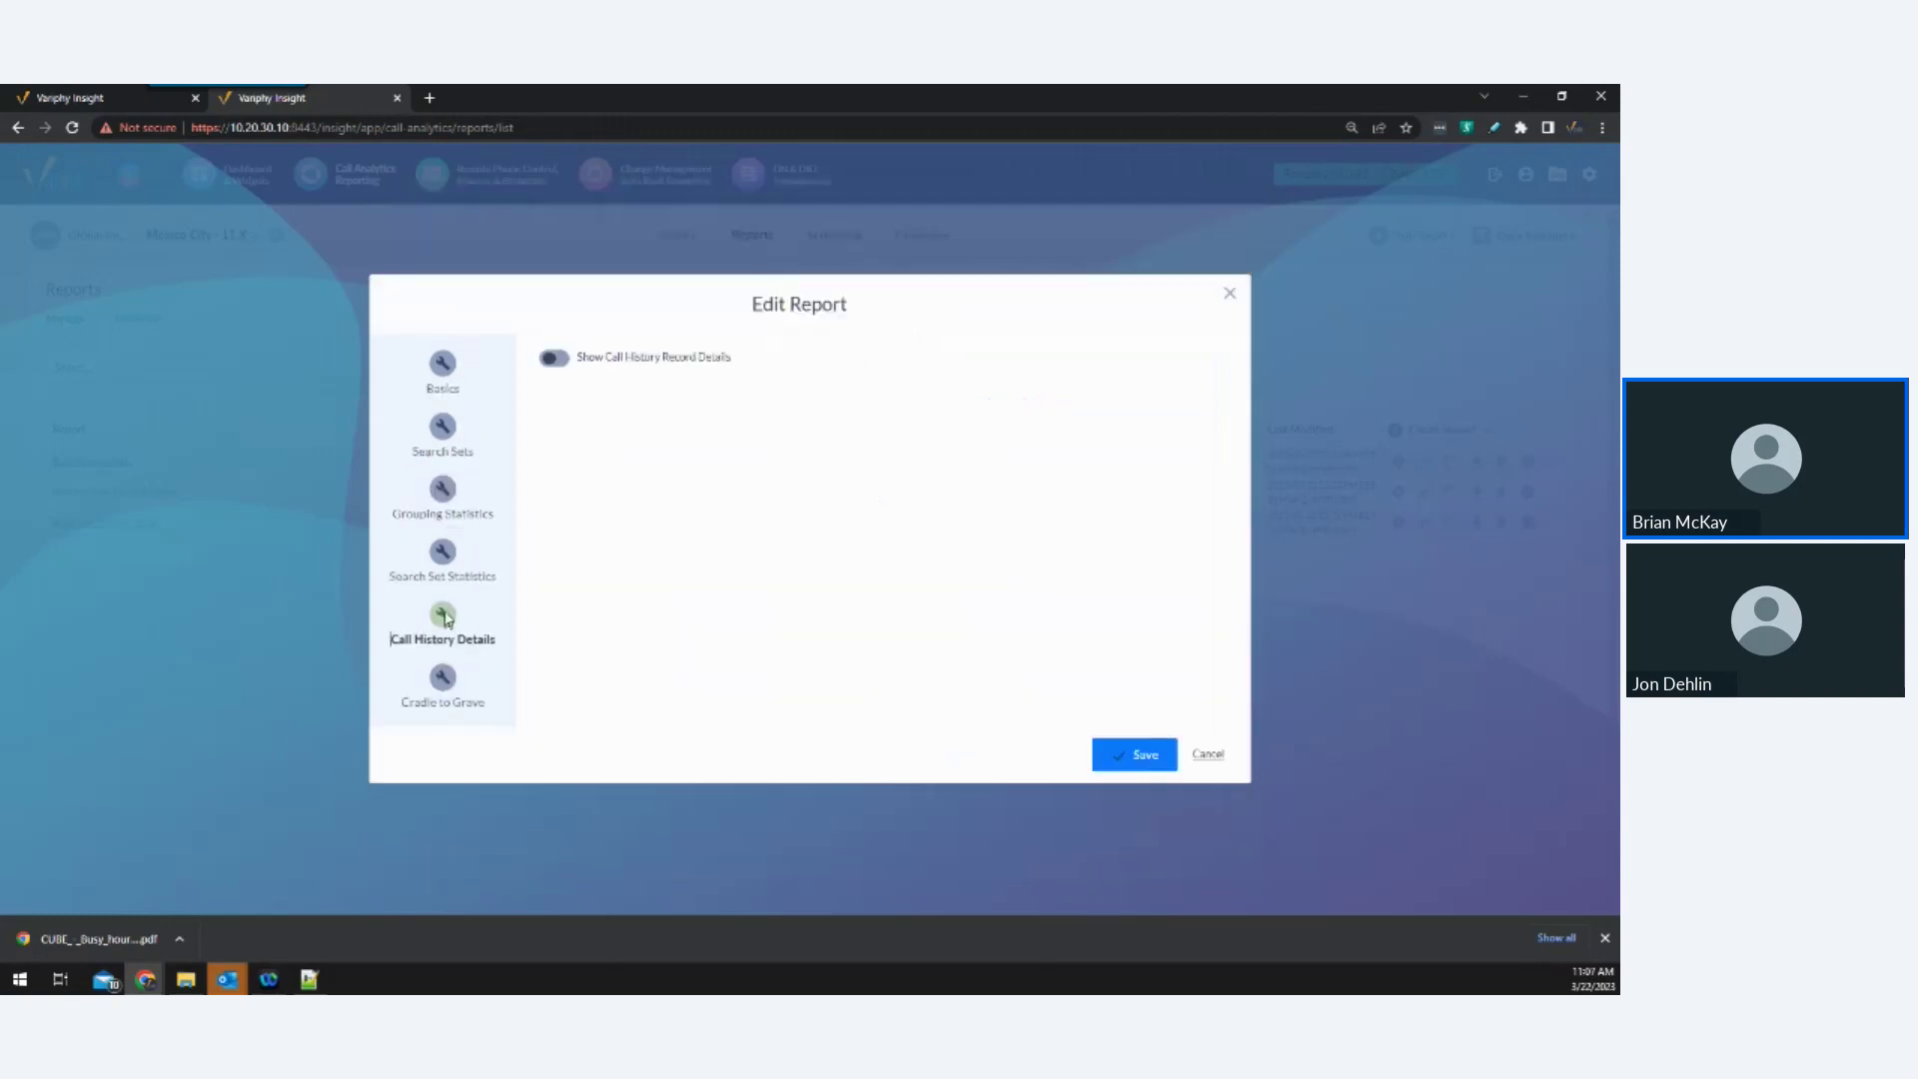
{"action": "left_click", "coordinate": [440, 555]}
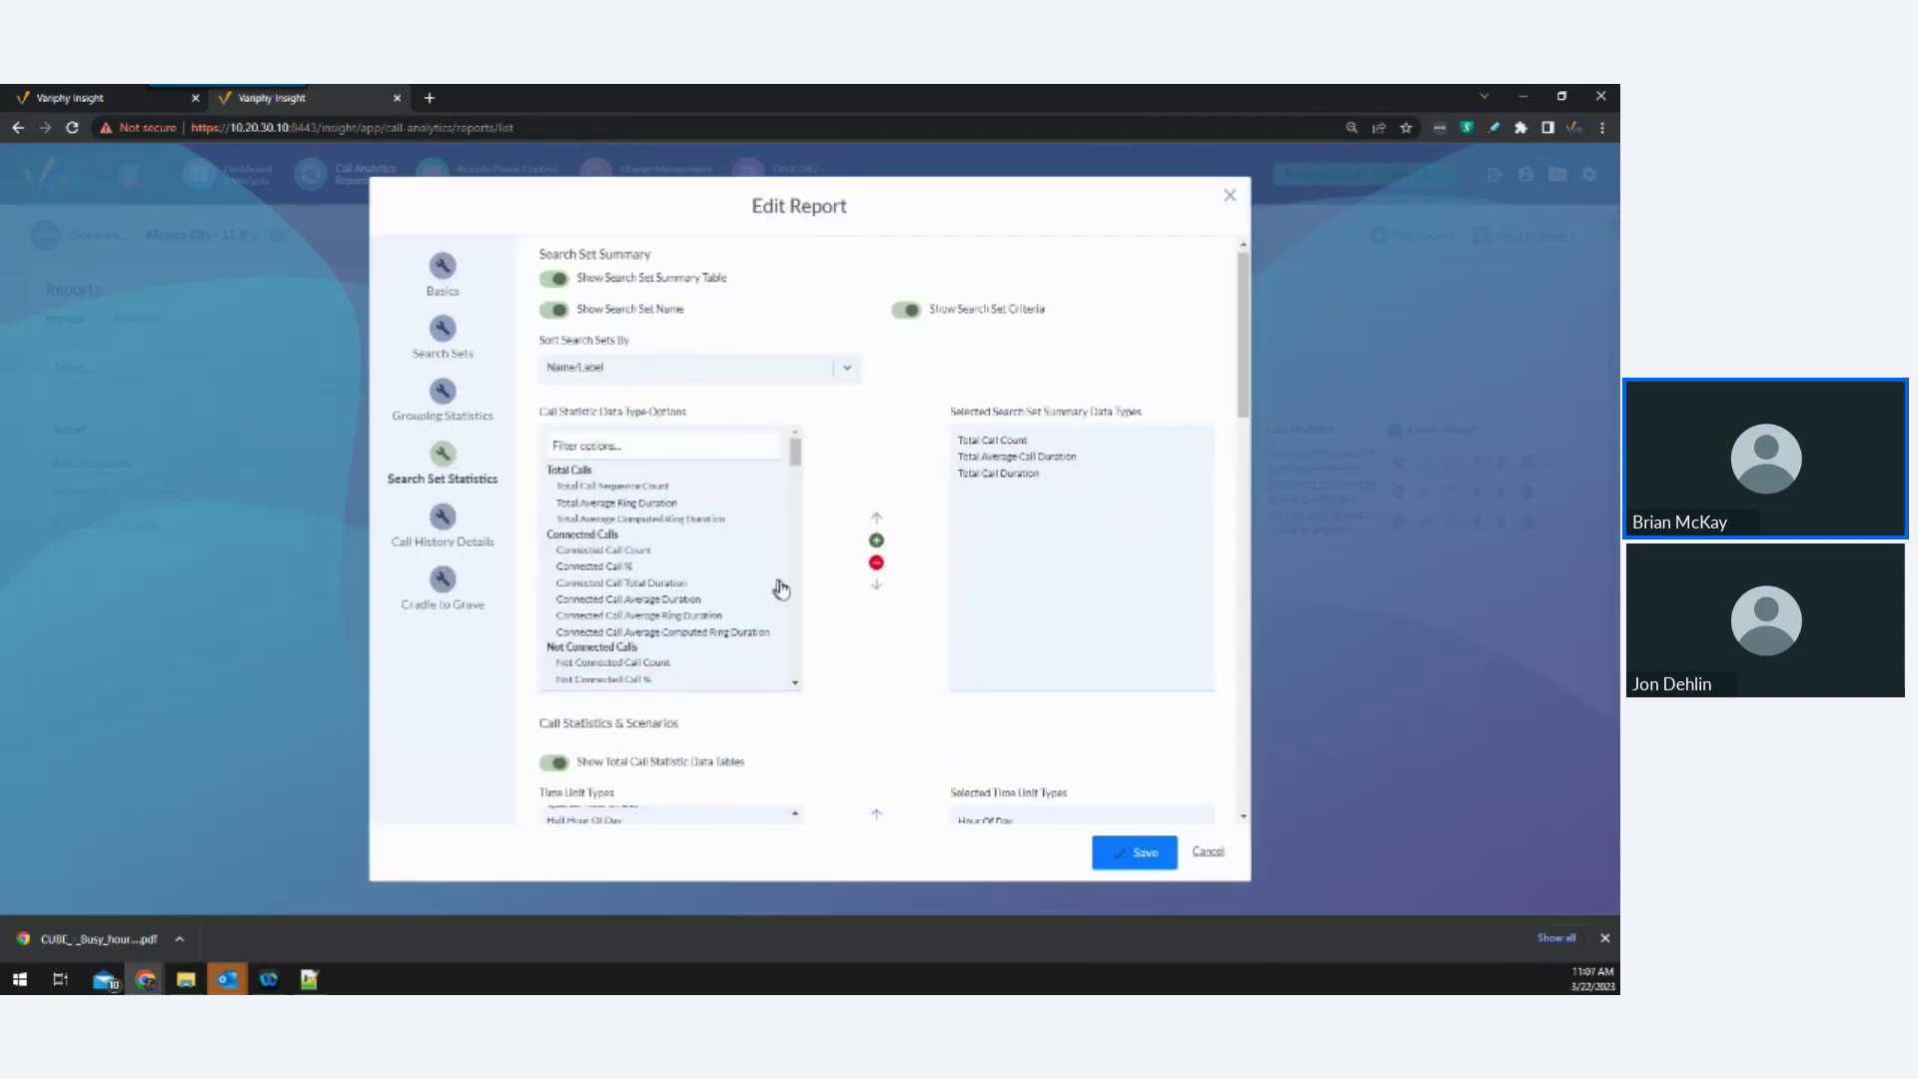
{"action": "scroll", "coordinate": [889, 630], "scroll_direction": "down", "scroll_amount": 3}
{"action": "scroll", "coordinate": [897, 640], "scroll_direction": "down", "scroll_amount": 5}
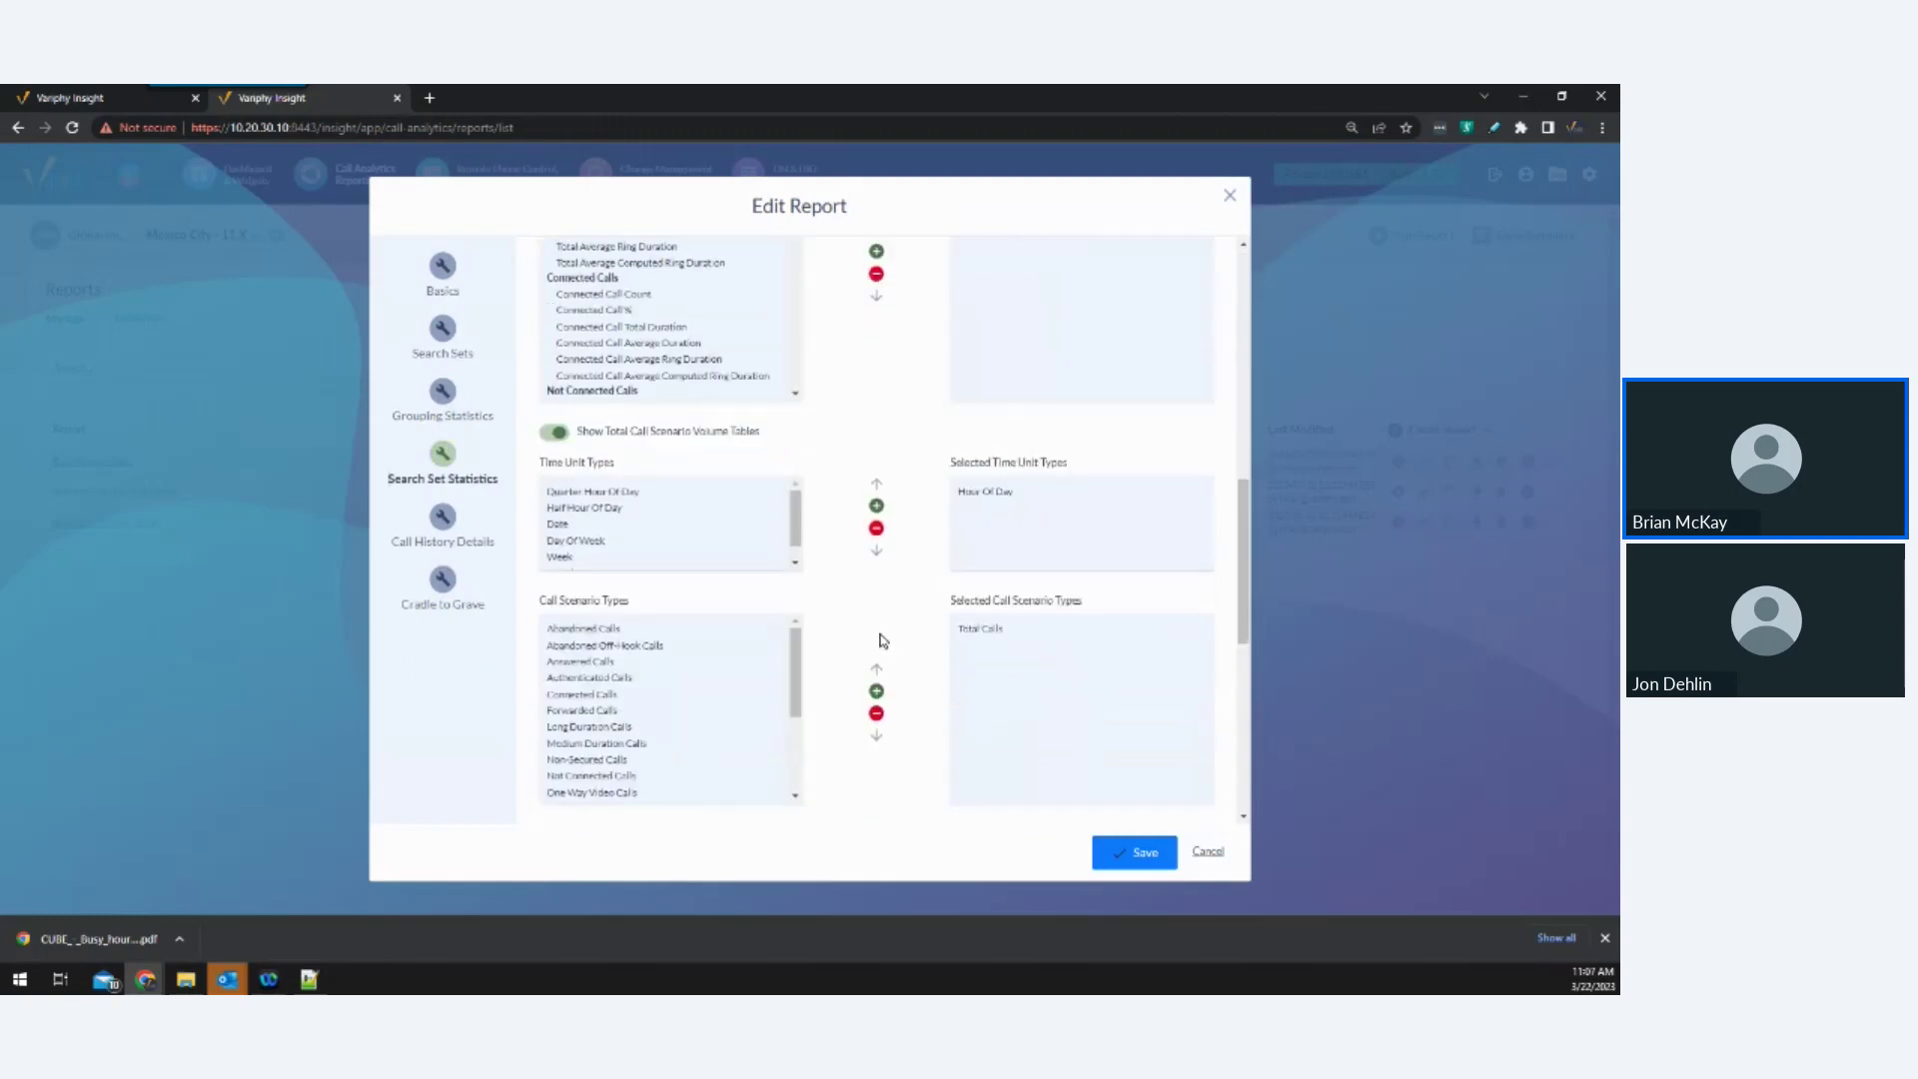
{"action": "scroll", "coordinate": [865, 613], "scroll_direction": "up", "scroll_amount": 10}
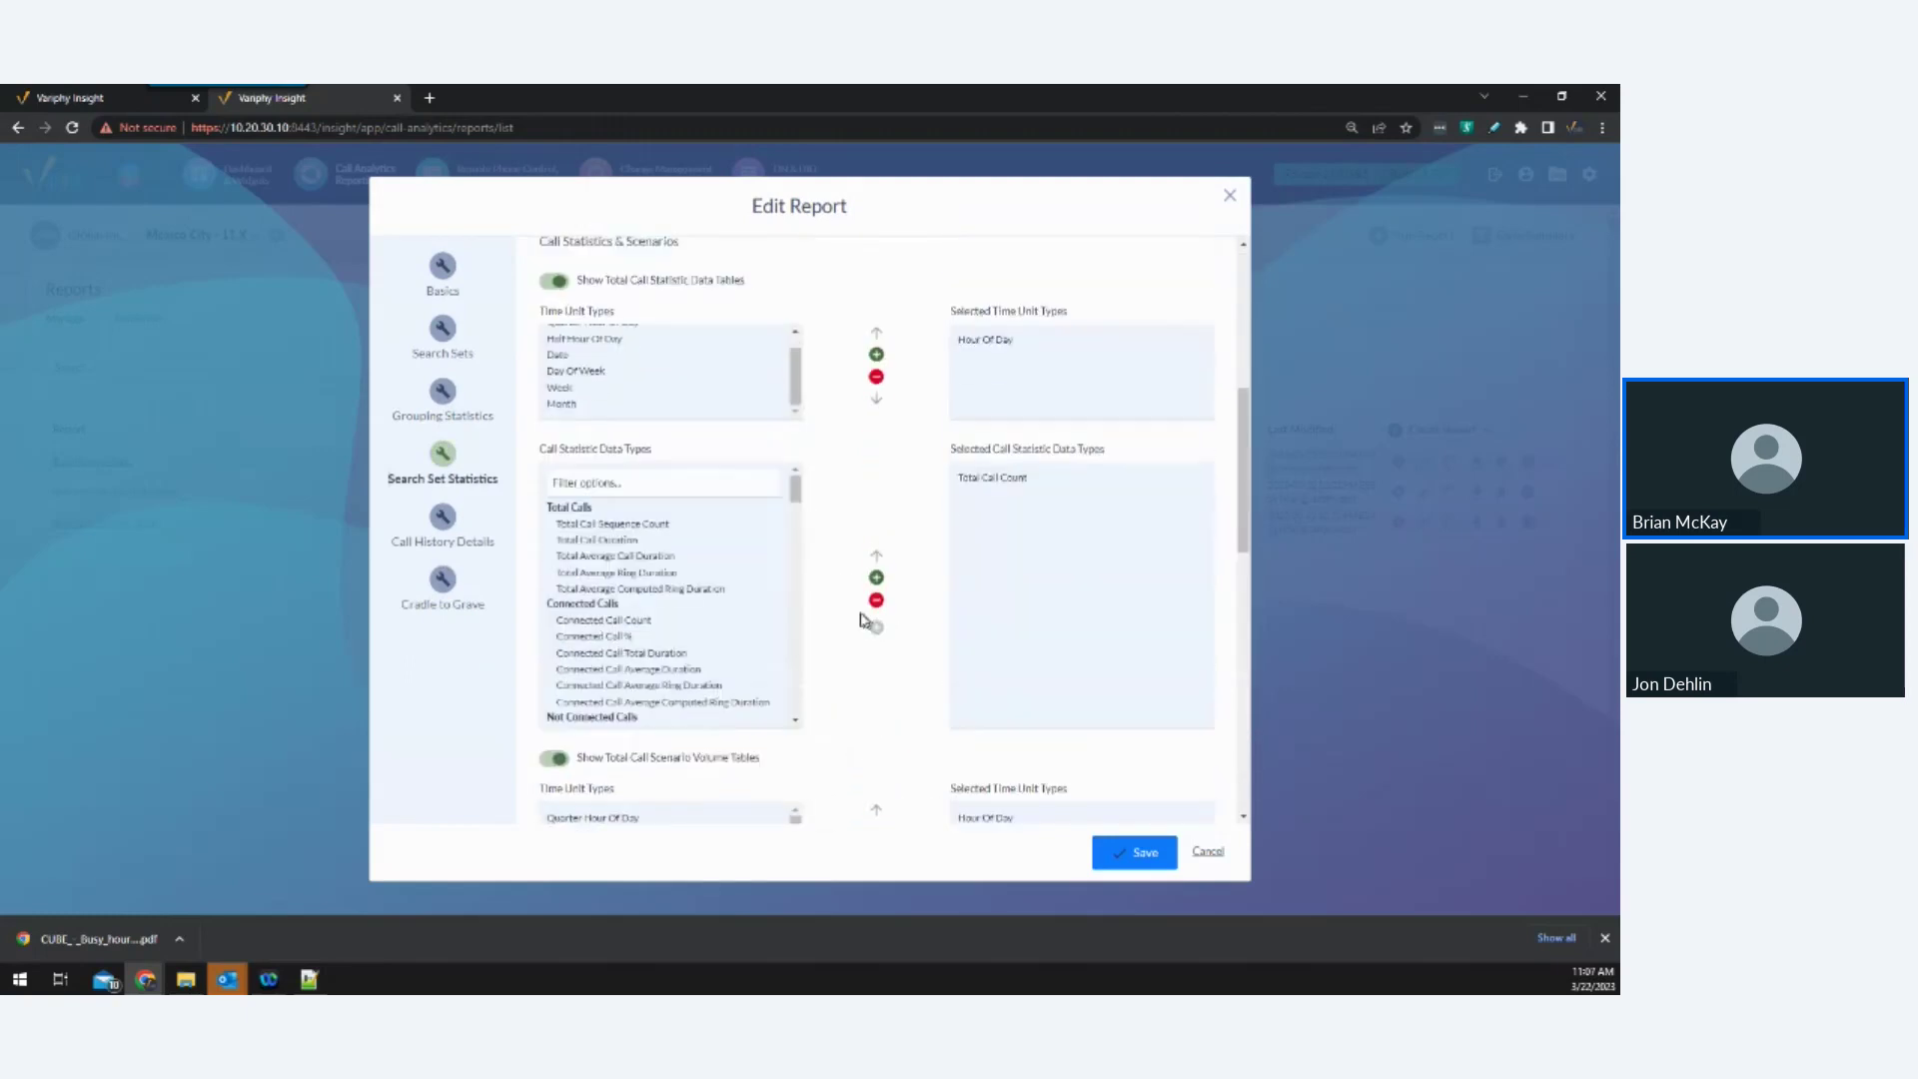
Enable data grouping in Grouping Statistics, look through its options and disable it again.
{"action": "left_click", "coordinate": [443, 400]}
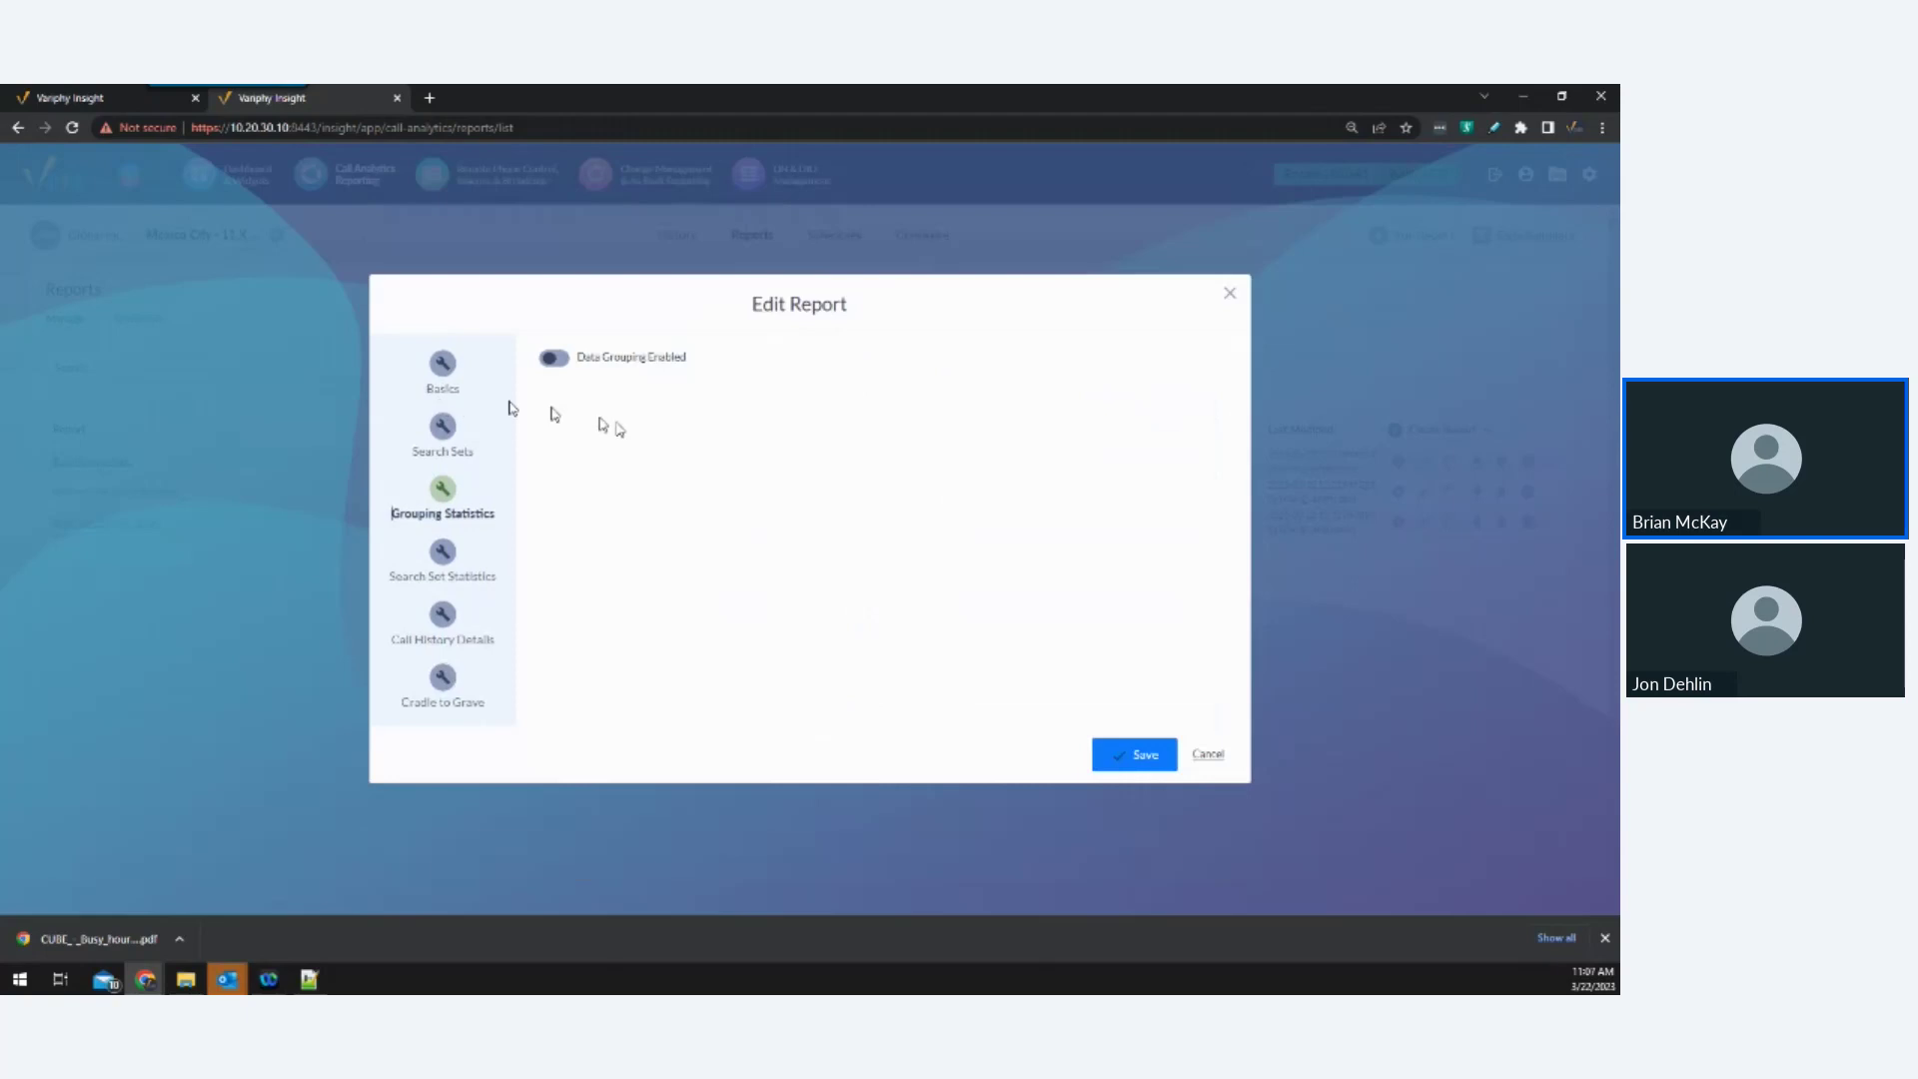
{"action": "left_click", "coordinate": [553, 359]}
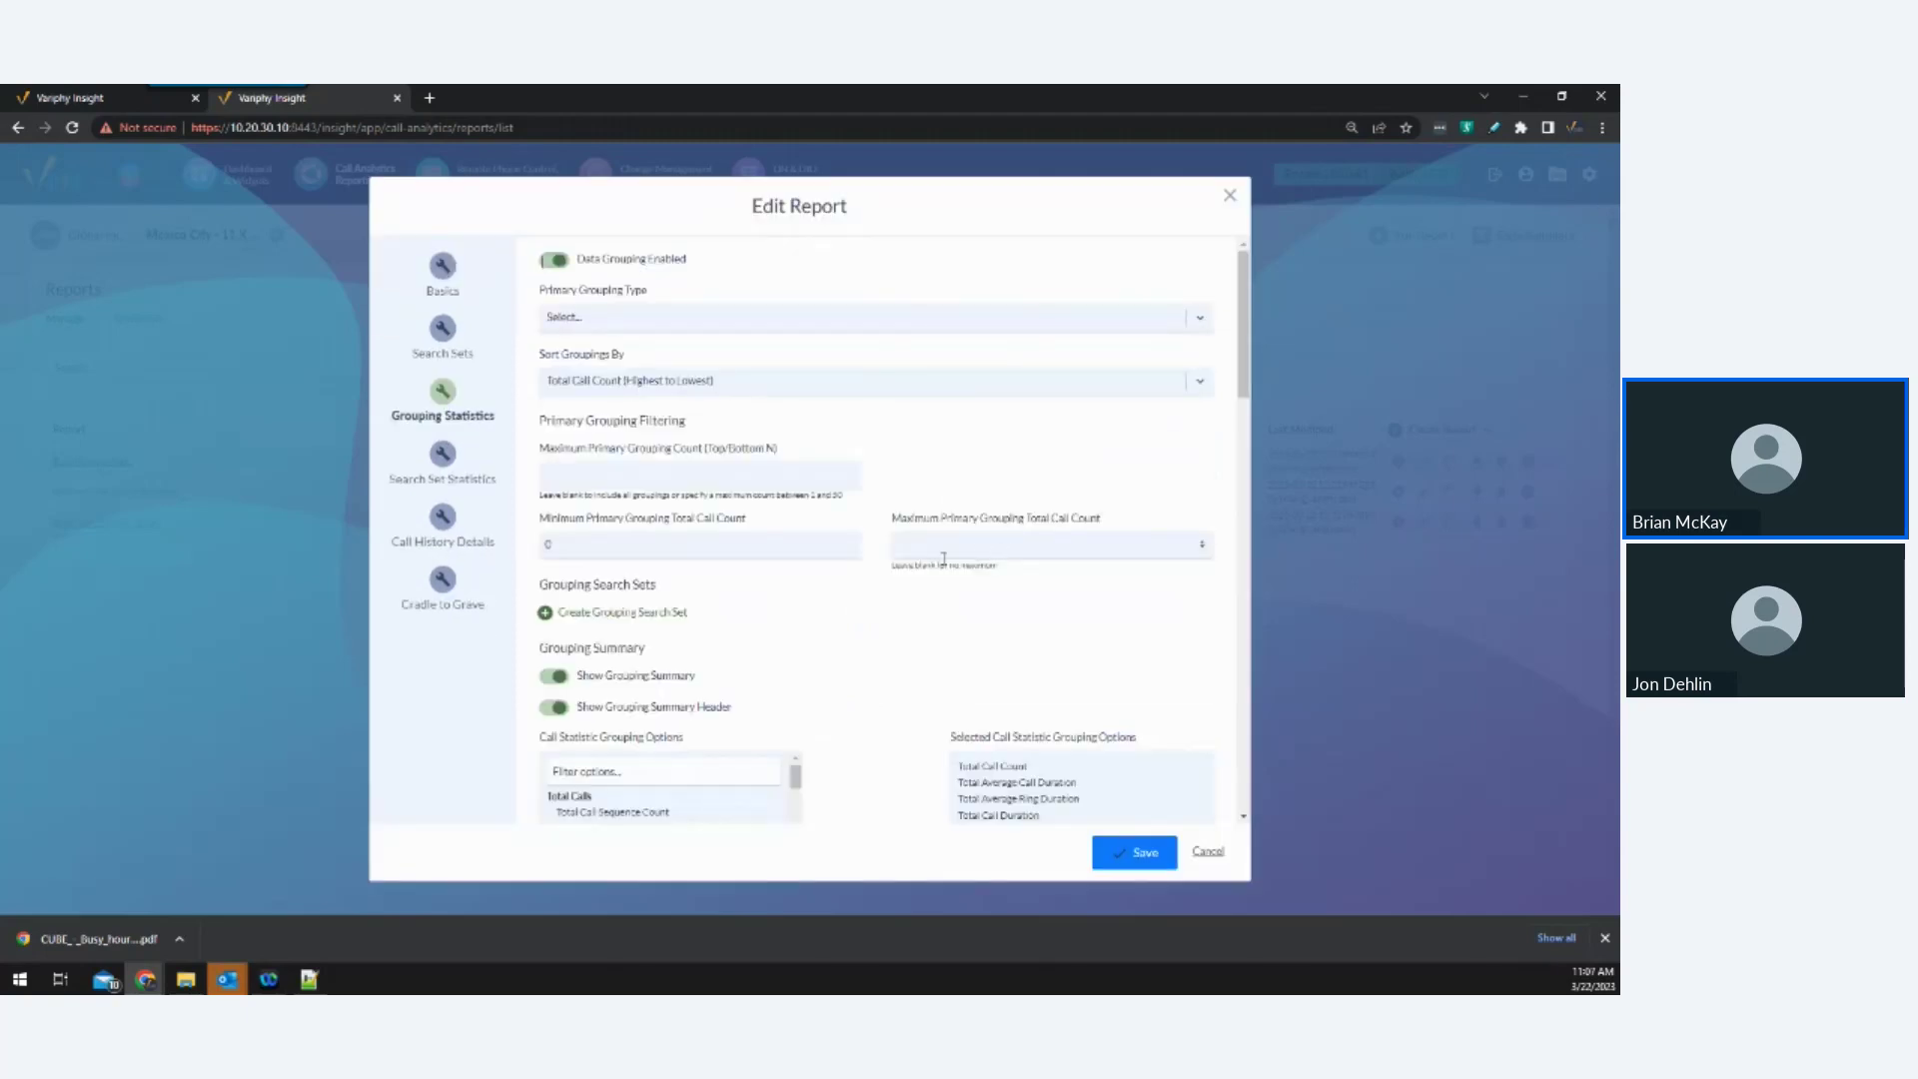
{"action": "scroll", "coordinate": [875, 643], "scroll_direction": "down", "scroll_amount": 6}
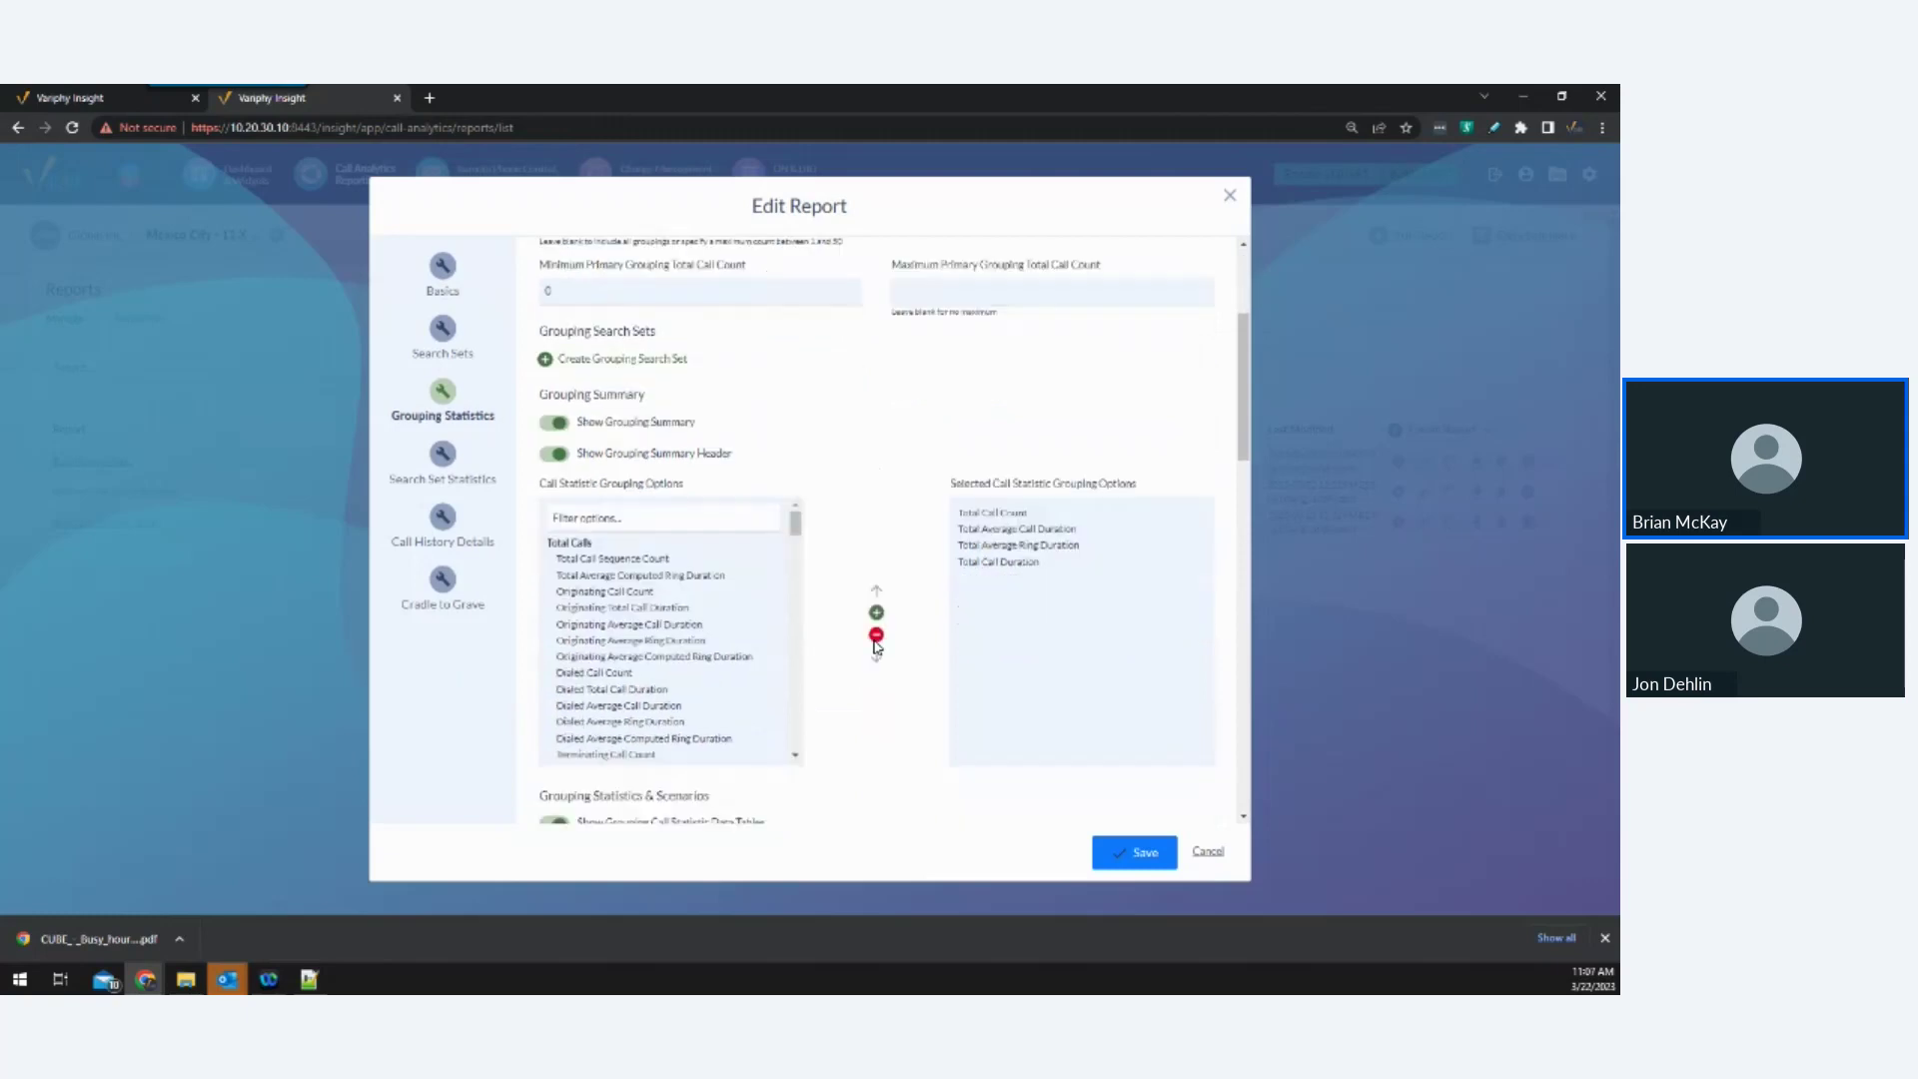
{"action": "scroll", "coordinate": [884, 663], "scroll_direction": "up", "scroll_amount": 6}
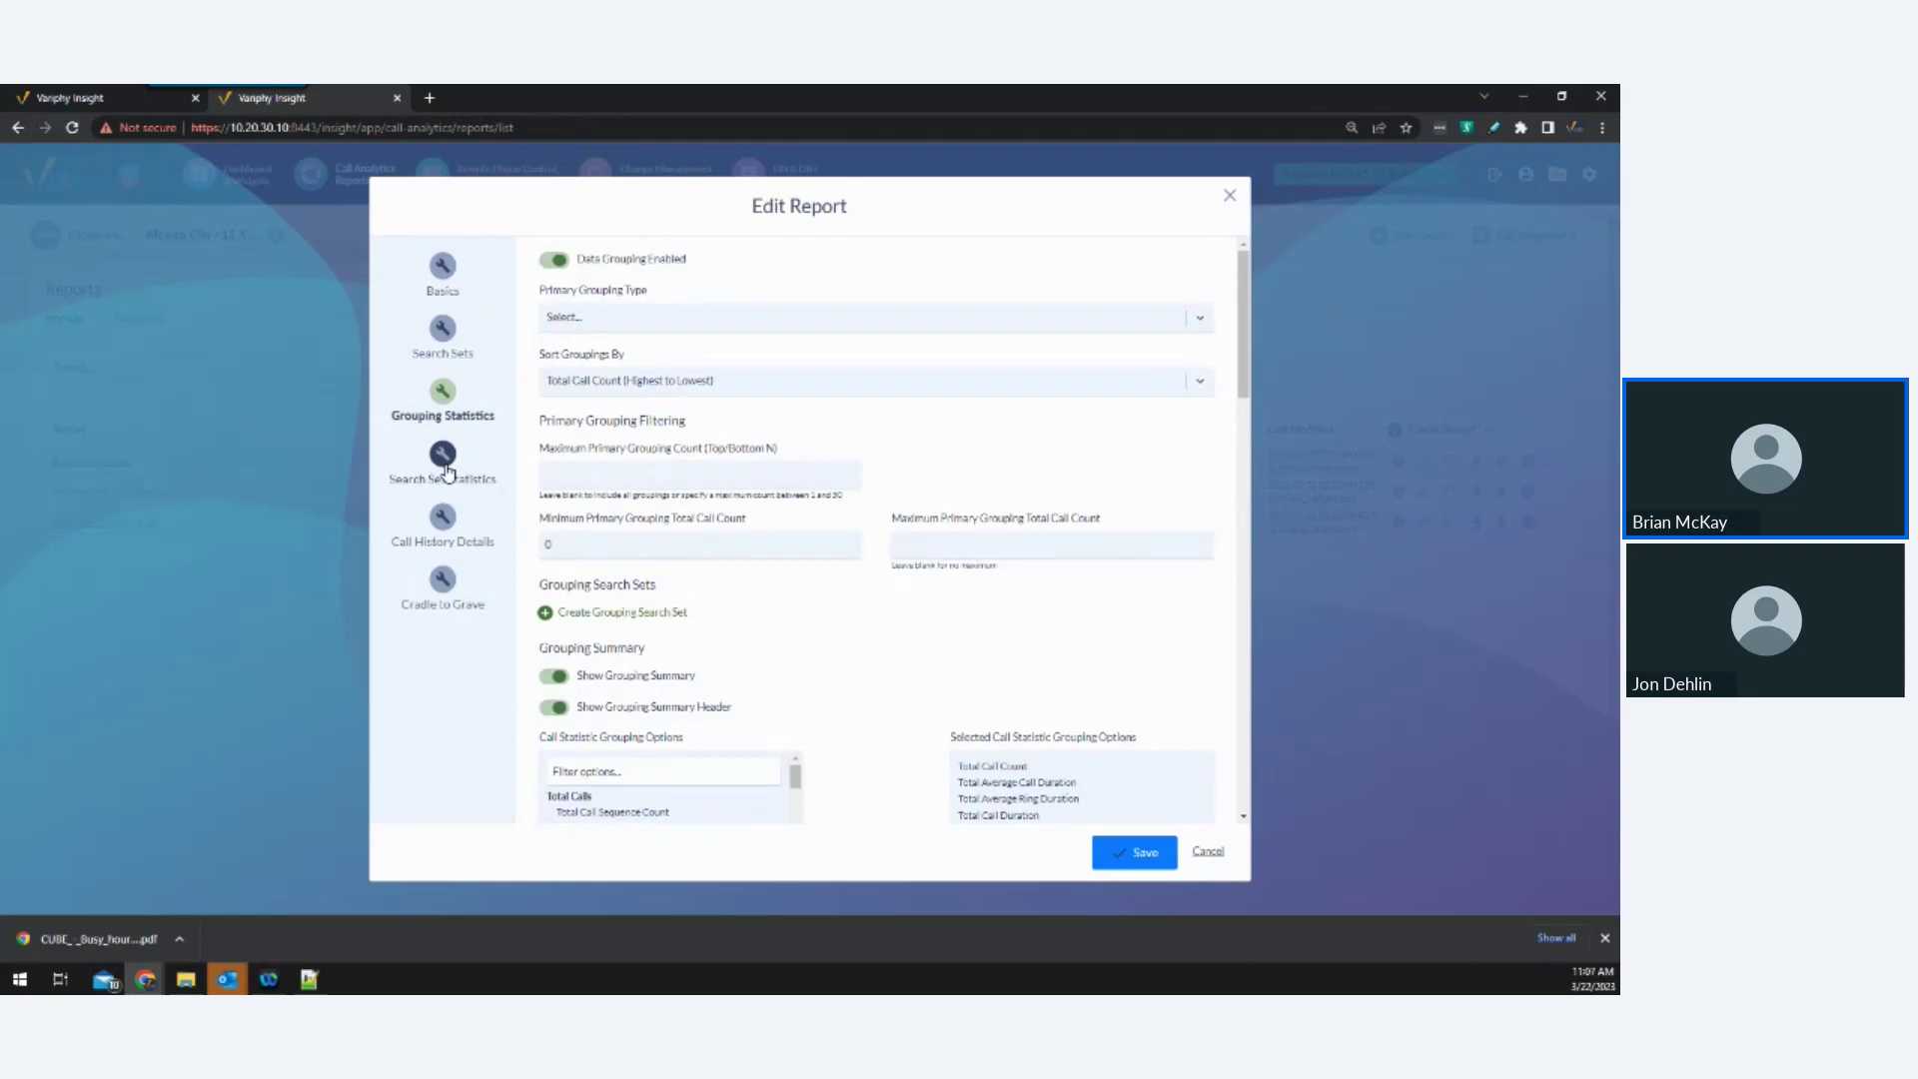
{"action": "left_click", "coordinate": [444, 458]}
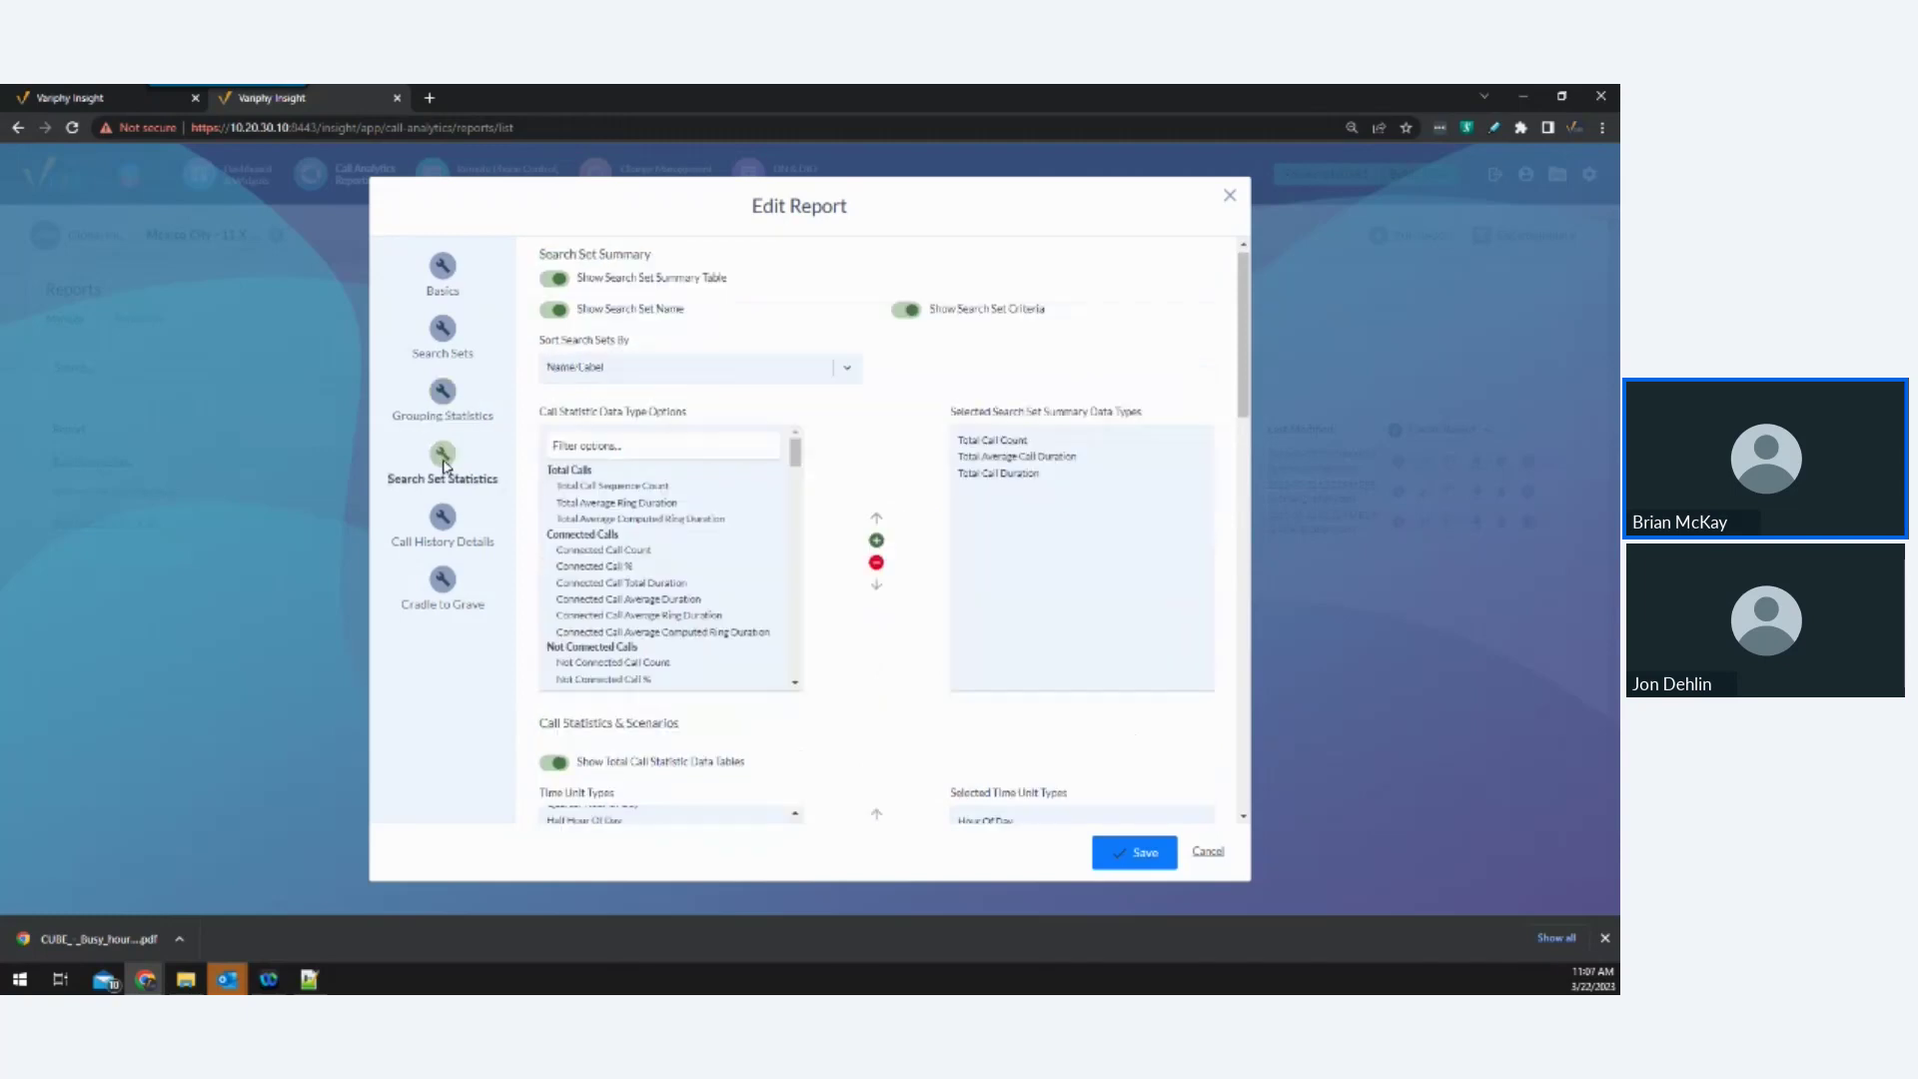
{"action": "left_click", "coordinate": [443, 392]}
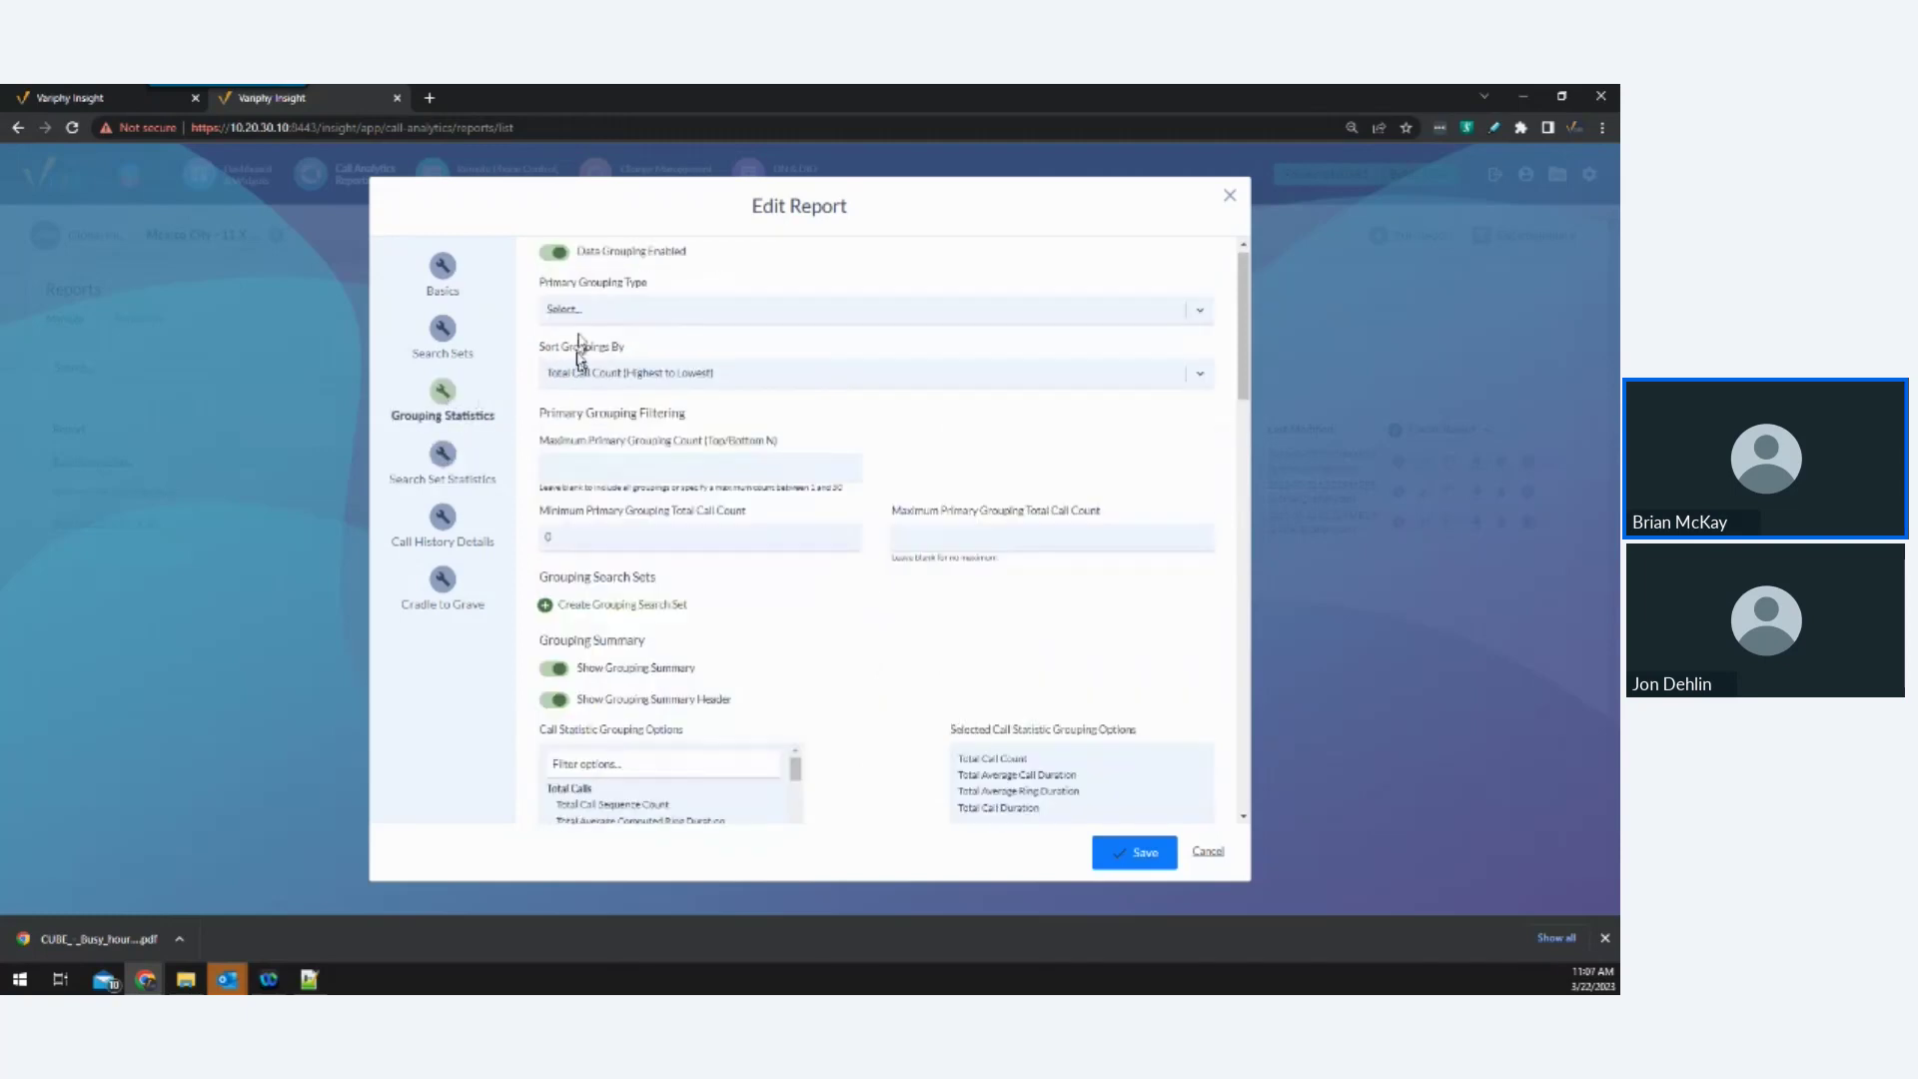
{"action": "left_click", "coordinate": [556, 257]}
Review the Search Set Statistics settings once more and save the Busy Hours by Hour of Day report.
{"action": "left_click", "coordinate": [442, 555]}
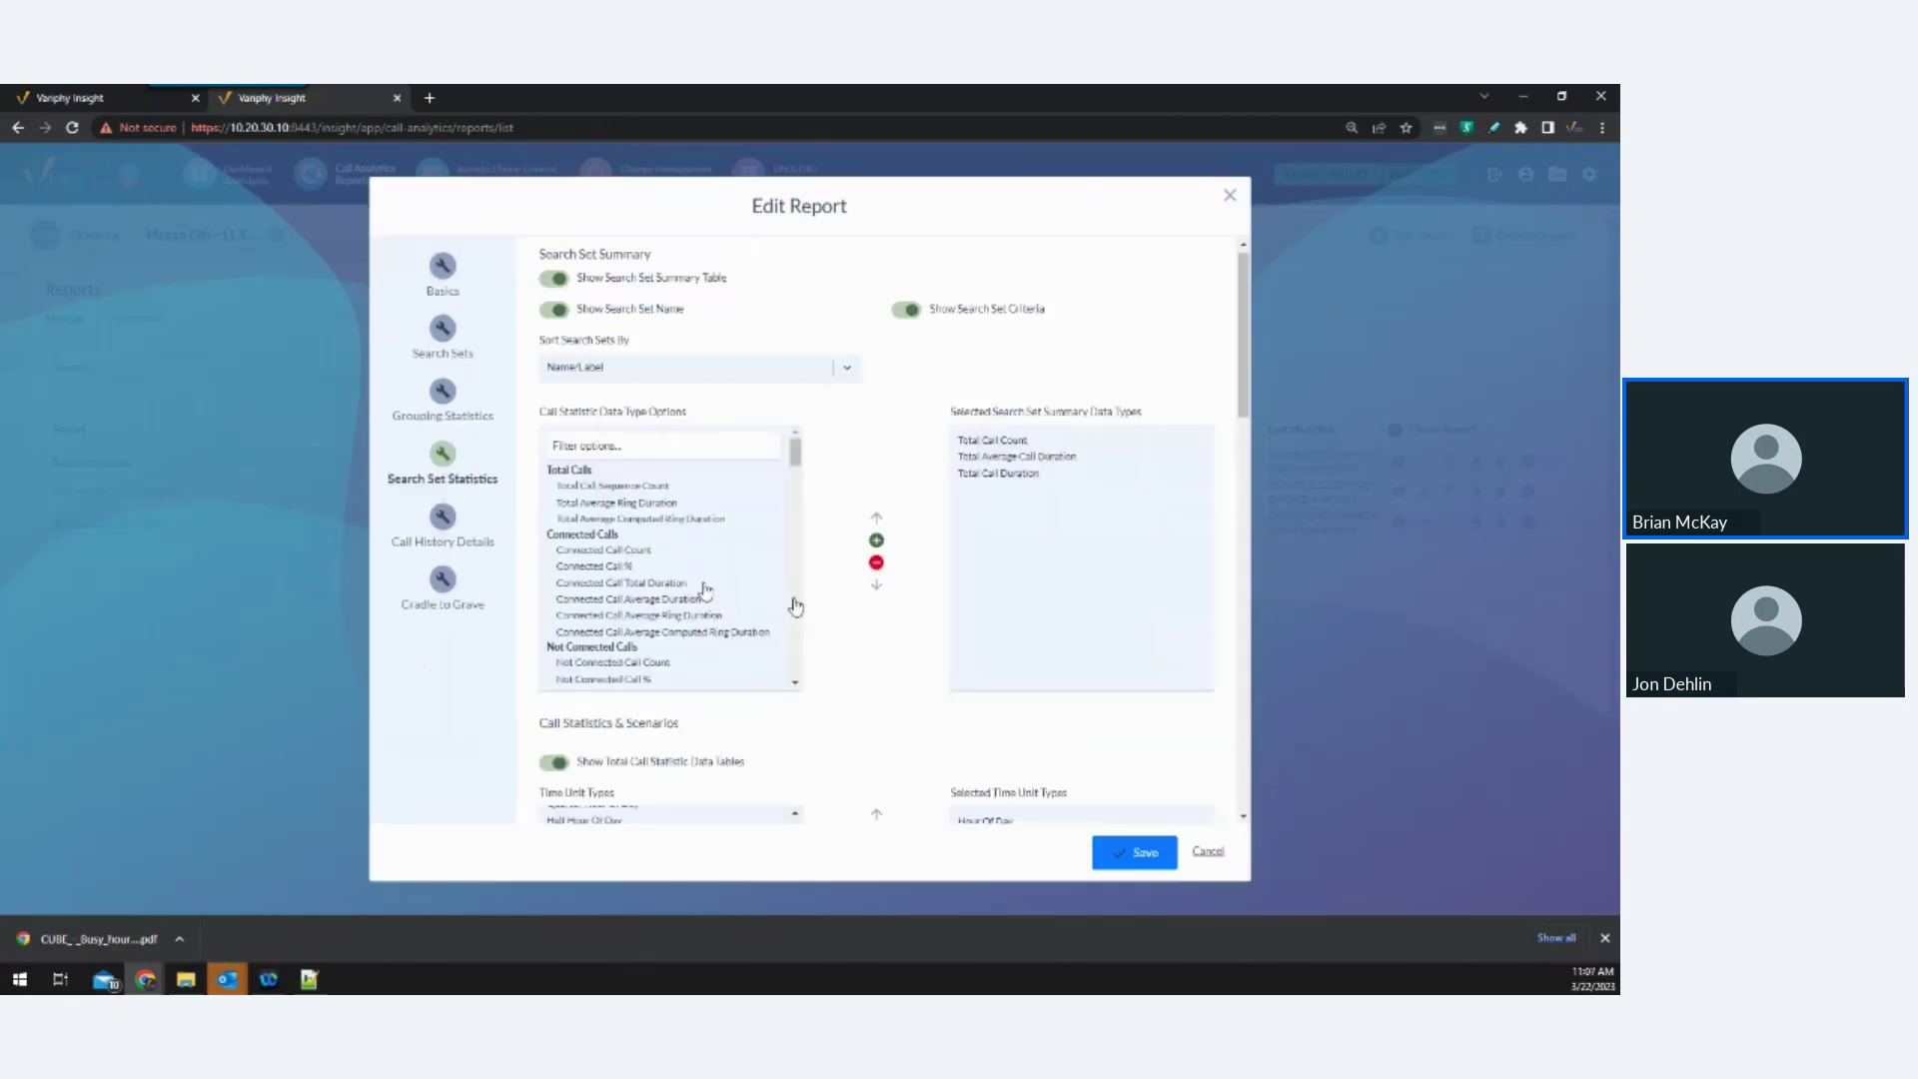
{"action": "scroll", "coordinate": [1145, 664], "scroll_direction": "down", "scroll_amount": 4}
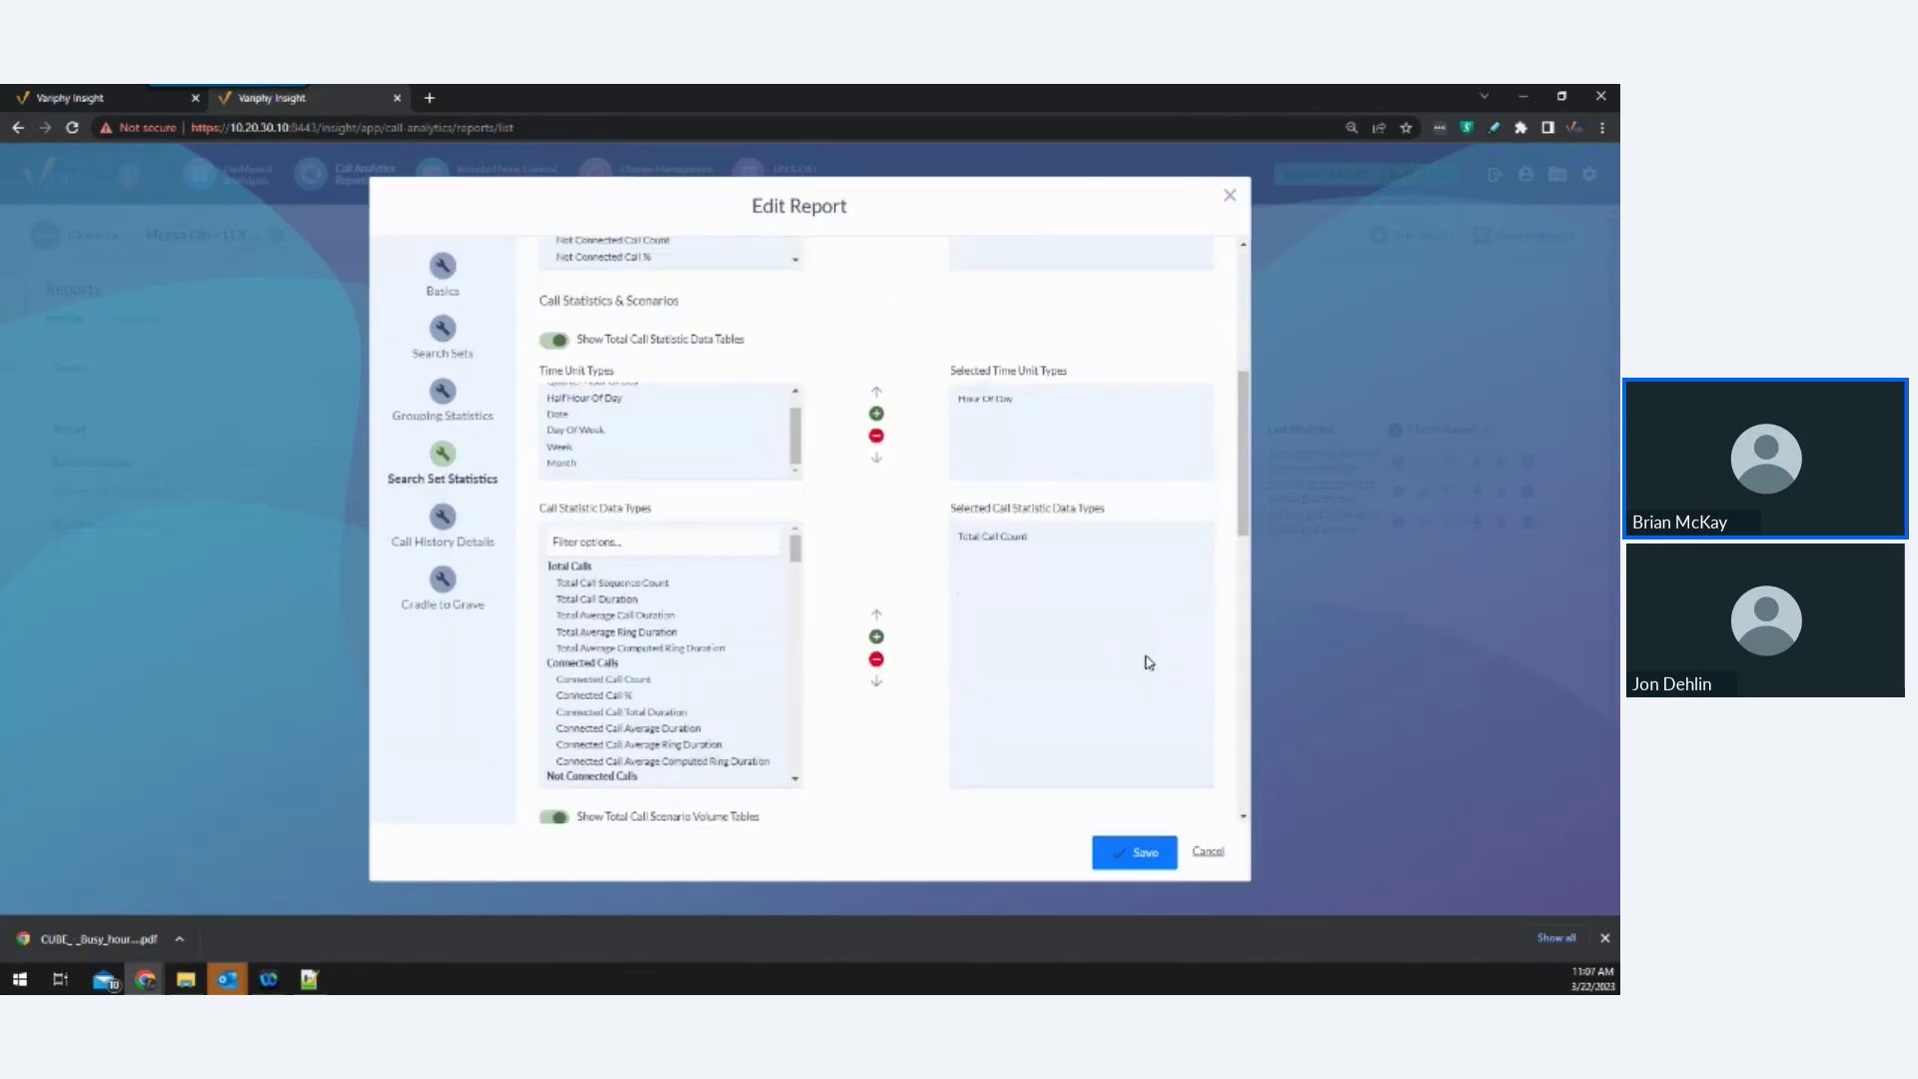
{"action": "left_click", "coordinate": [1146, 855]}
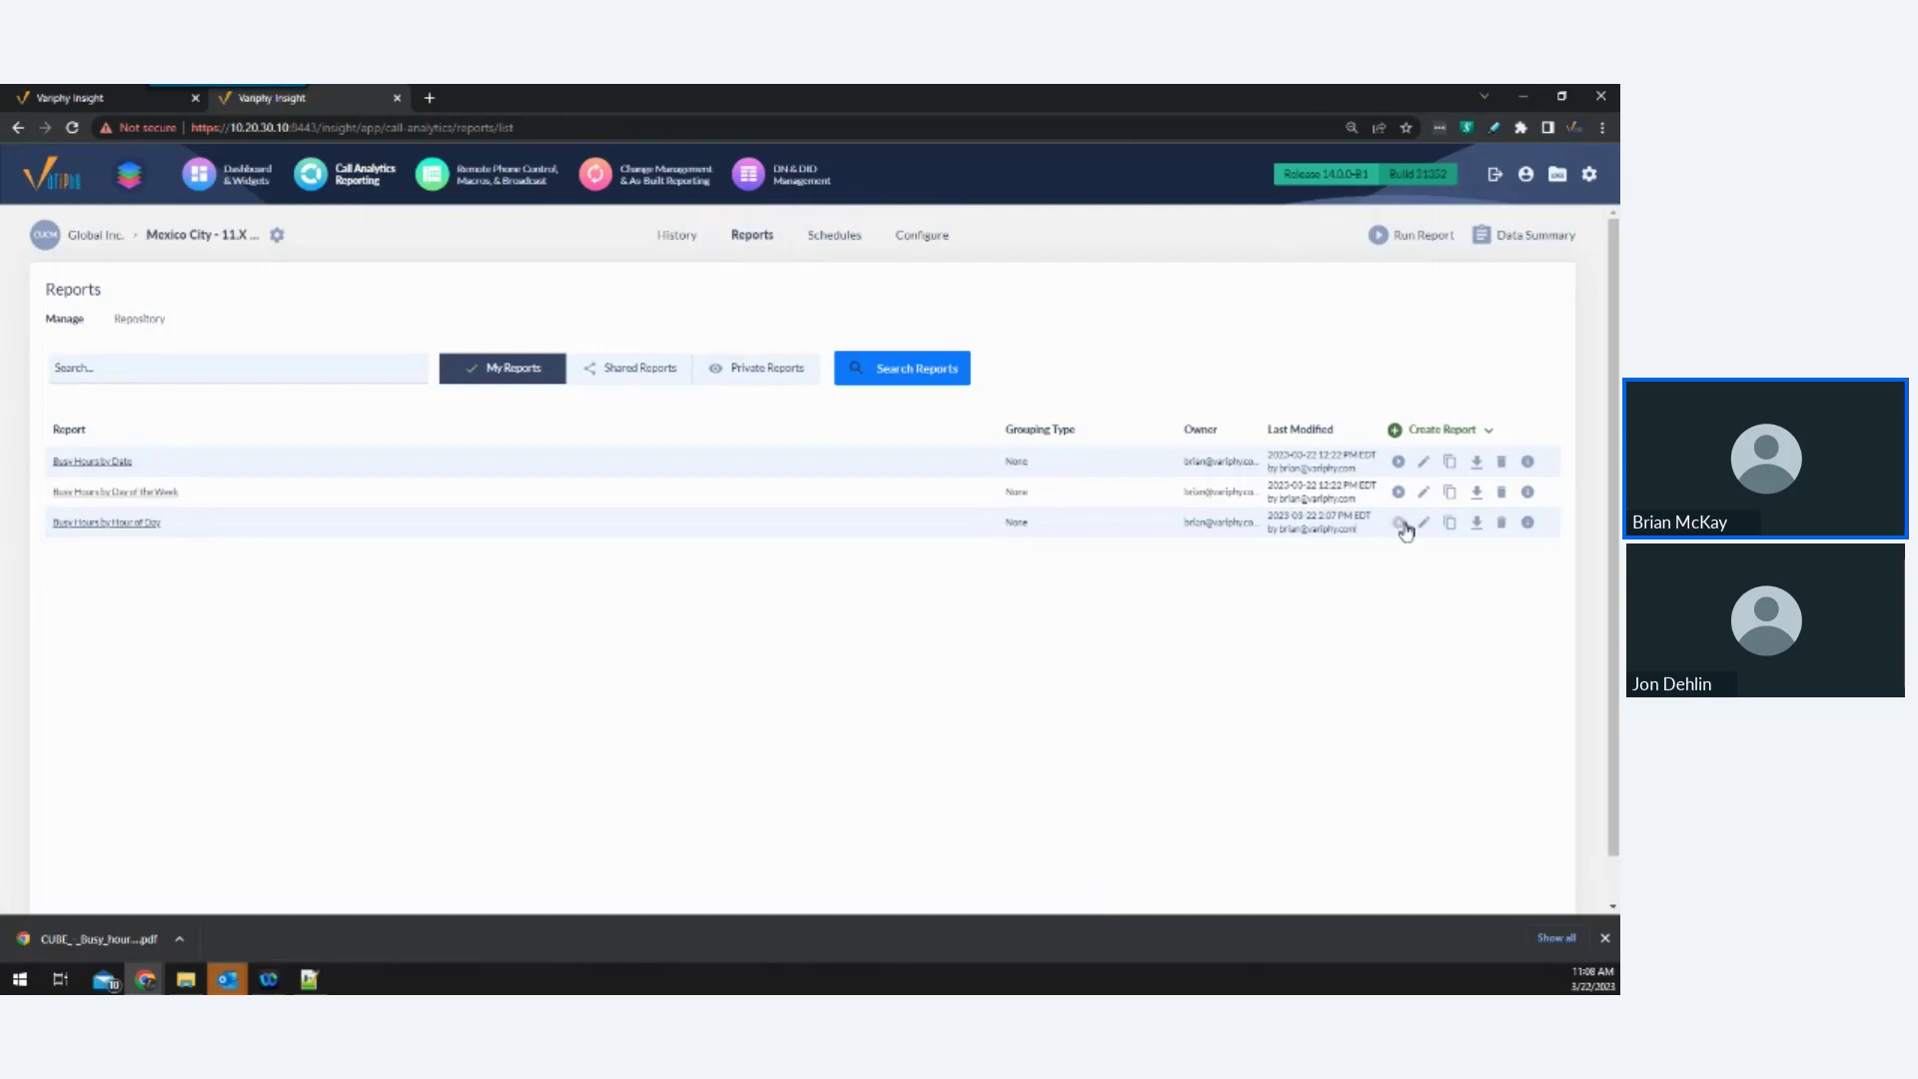
Start running the Busy Hours by Hour of Day report and set its date range to Current Month.
{"action": "left_click", "coordinate": [1399, 522]}
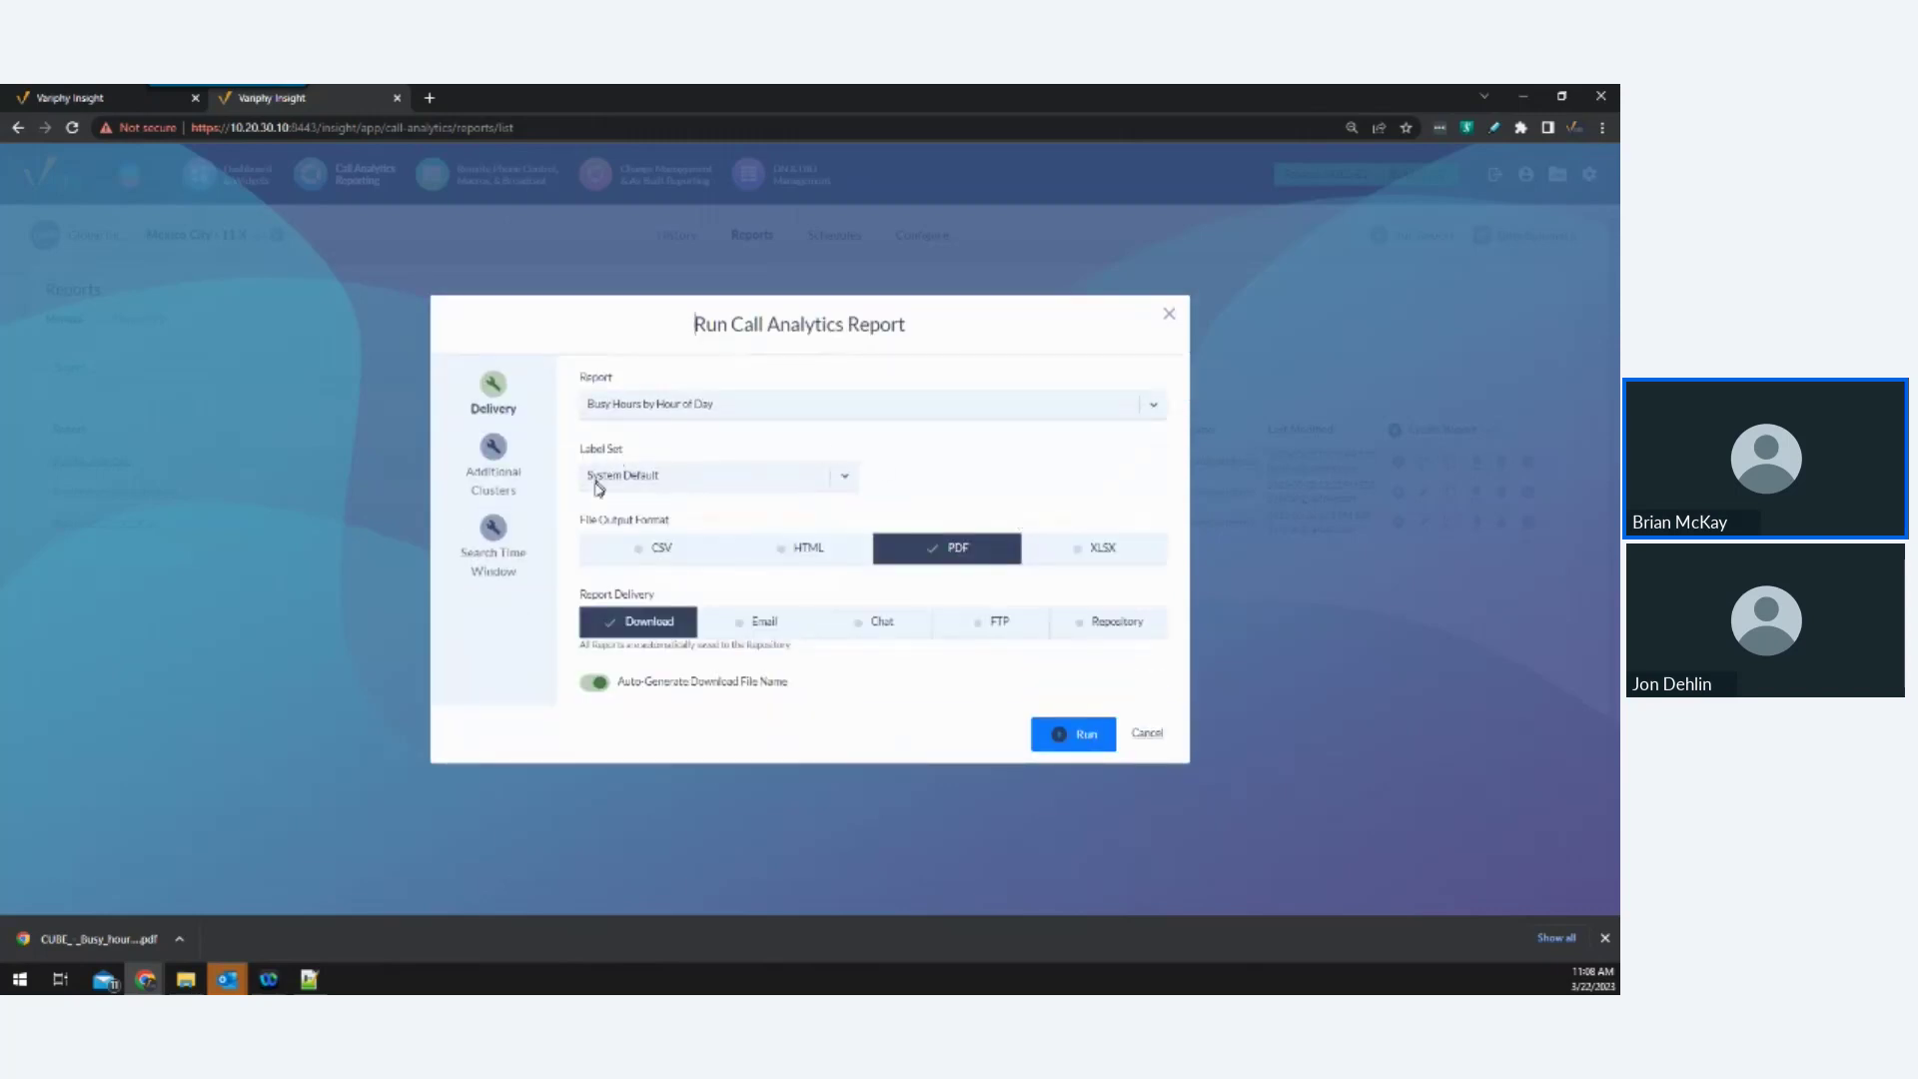
{"action": "left_click", "coordinate": [494, 532]}
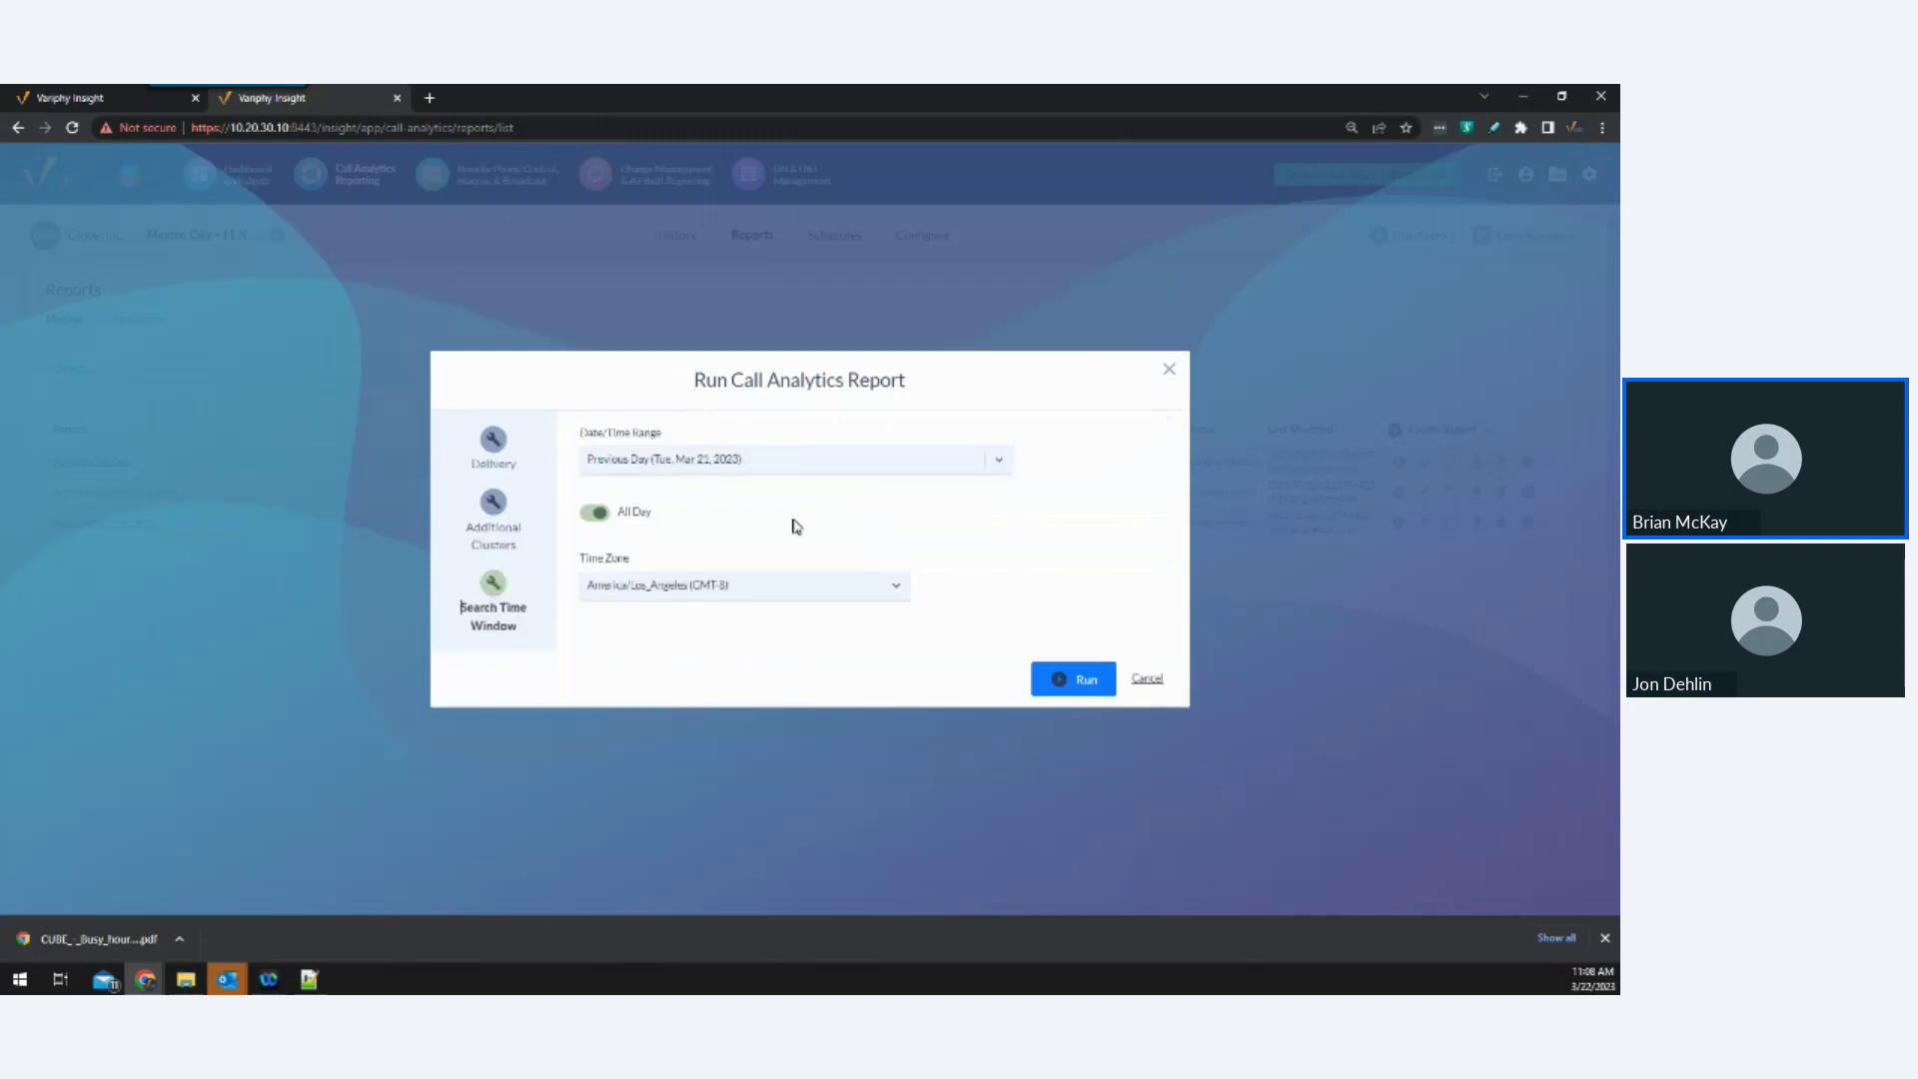
{"action": "left_click", "coordinate": [699, 468]}
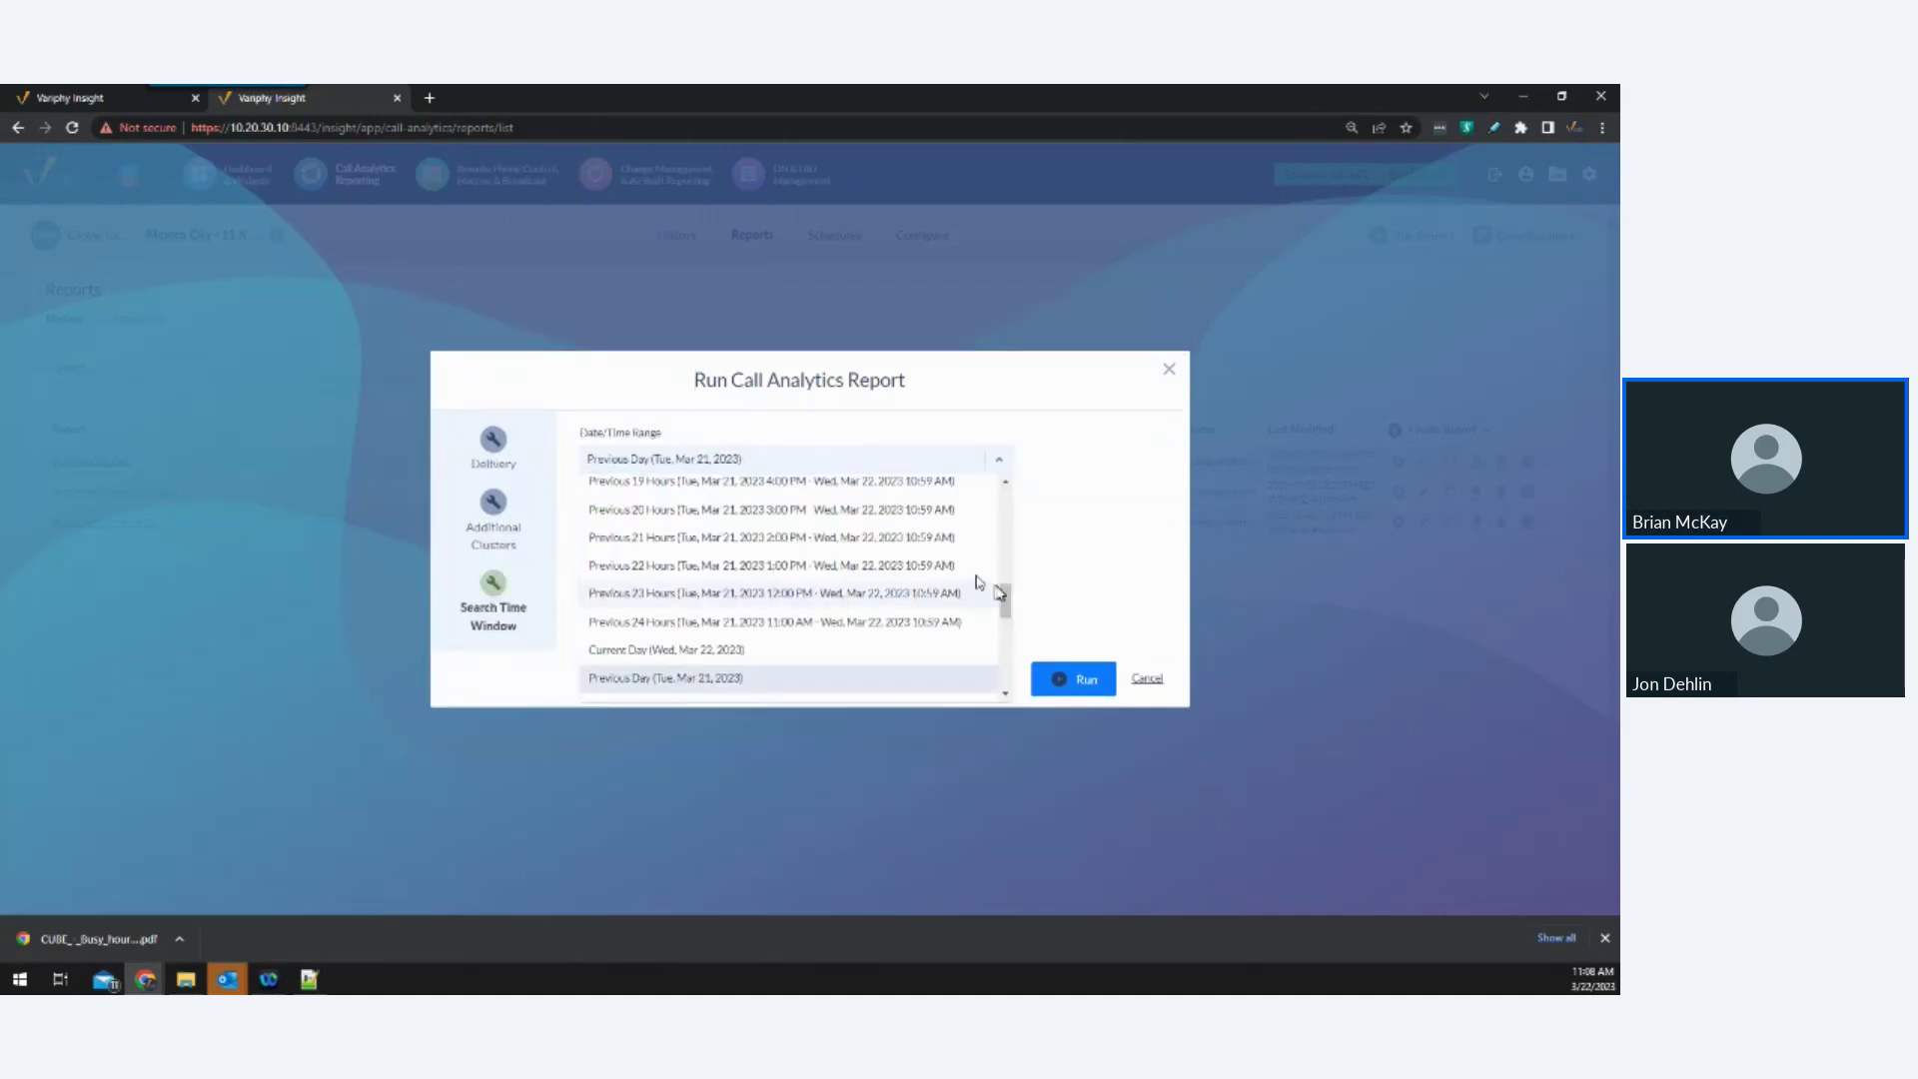
{"action": "left_click_drag", "start_coordinate": [1000, 600], "coordinate": [998, 636]}
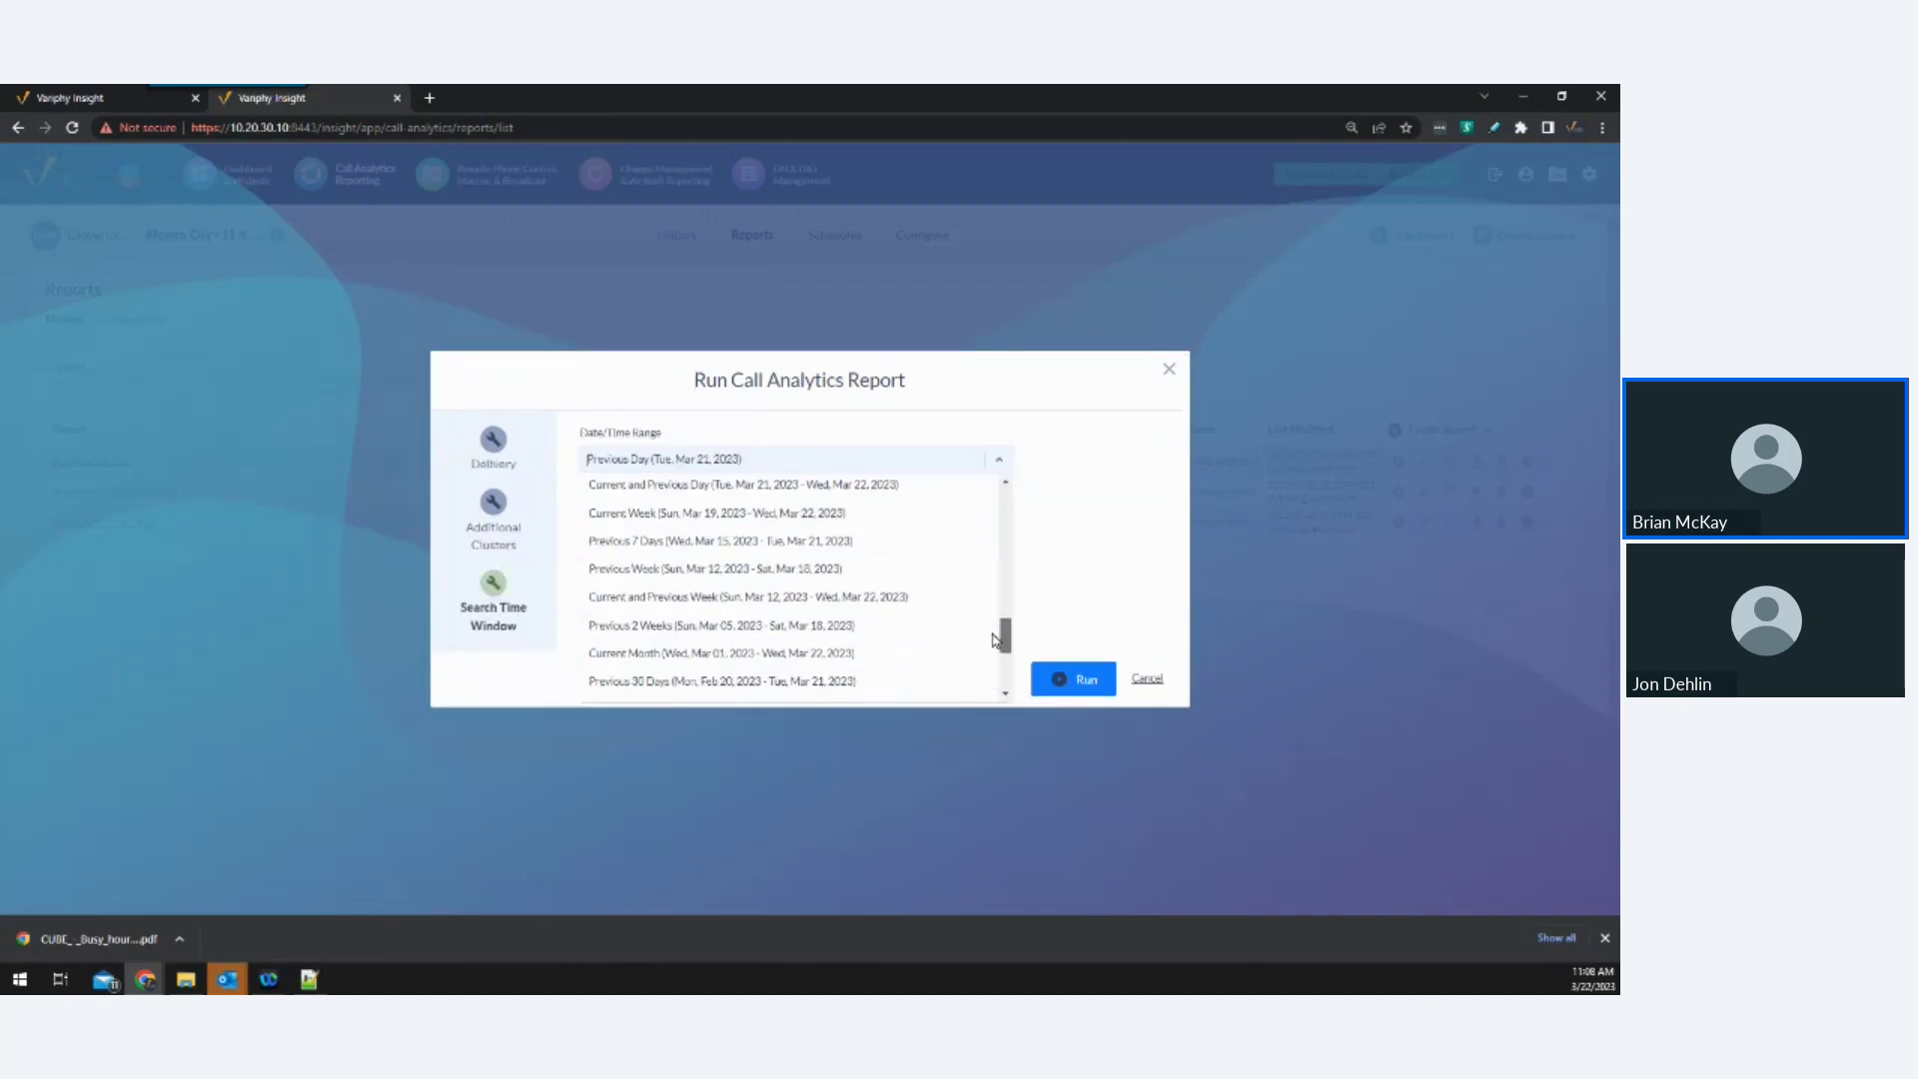
{"action": "left_click", "coordinate": [796, 655]}
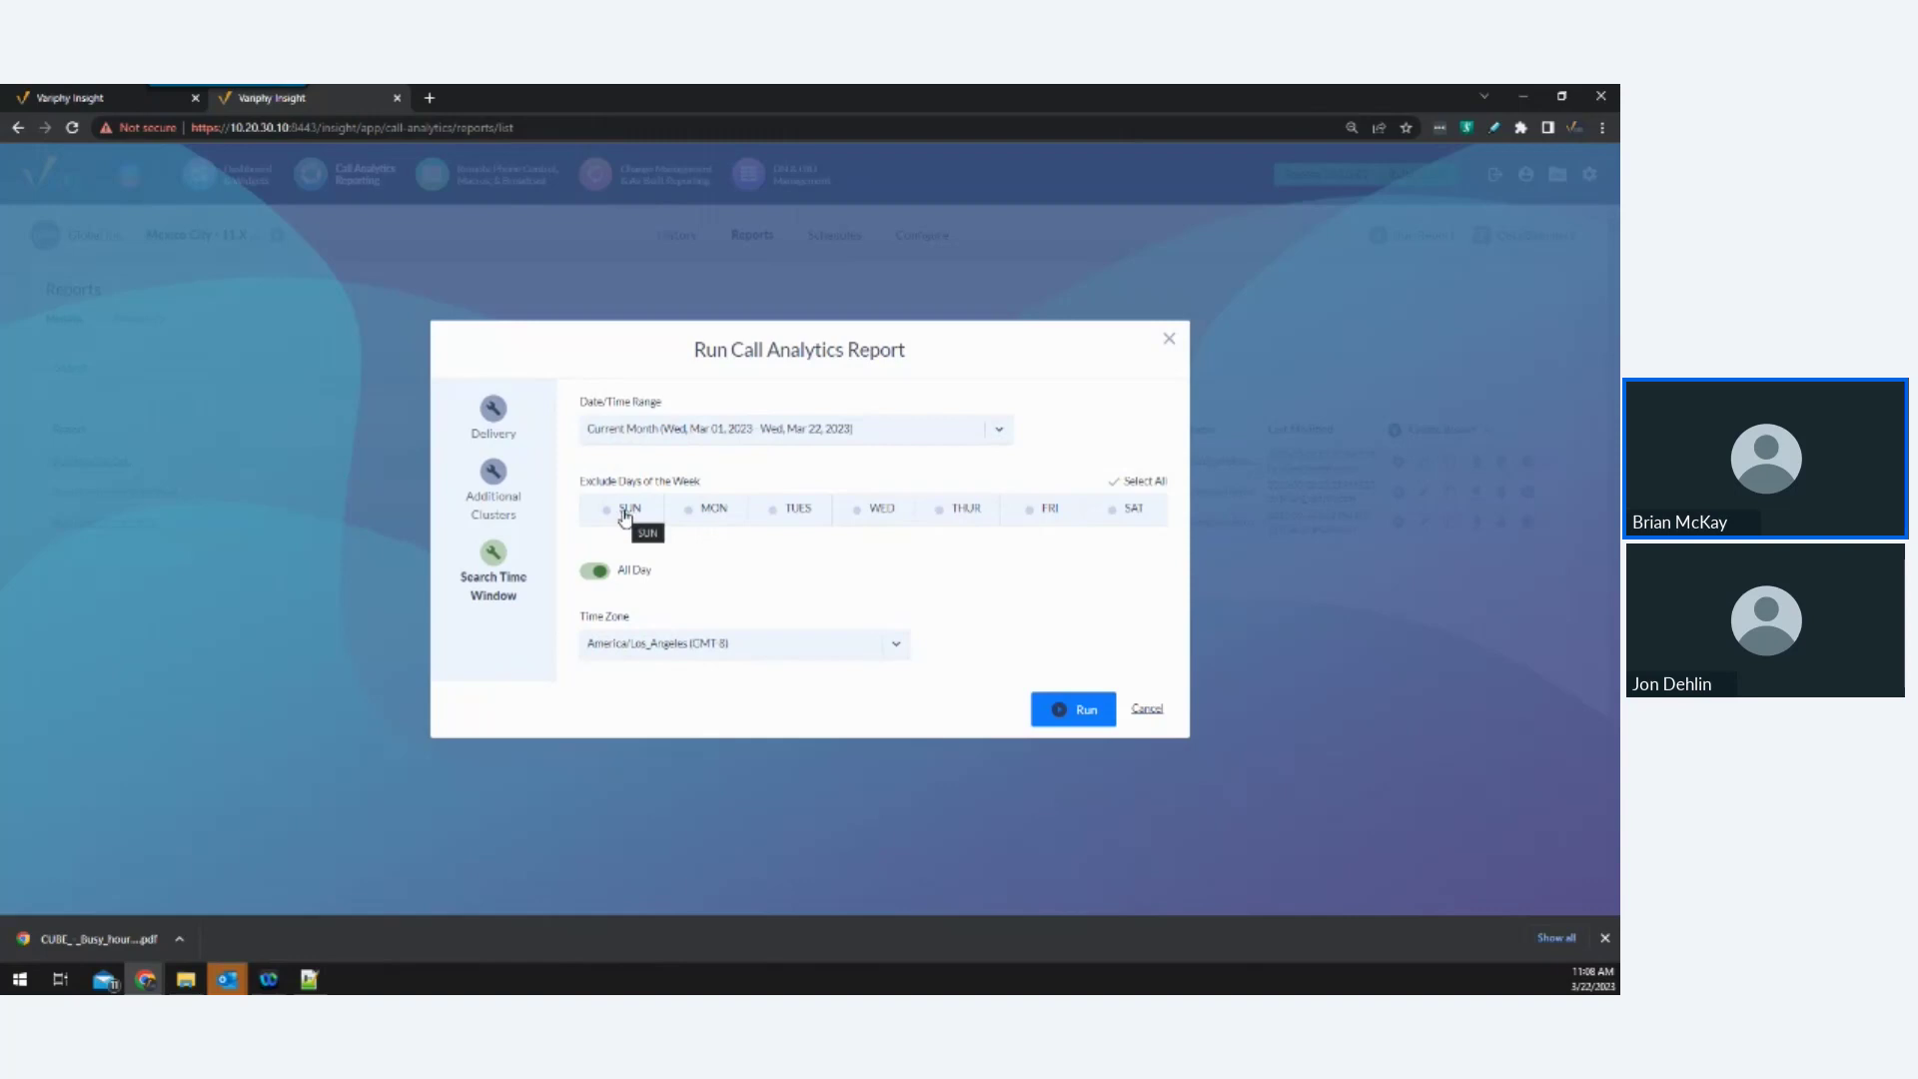
Check the All Day time window and delivery options, and run the Busy Hours by Hour of Day report as a PDF download.
{"action": "left_click", "coordinate": [596, 574]}
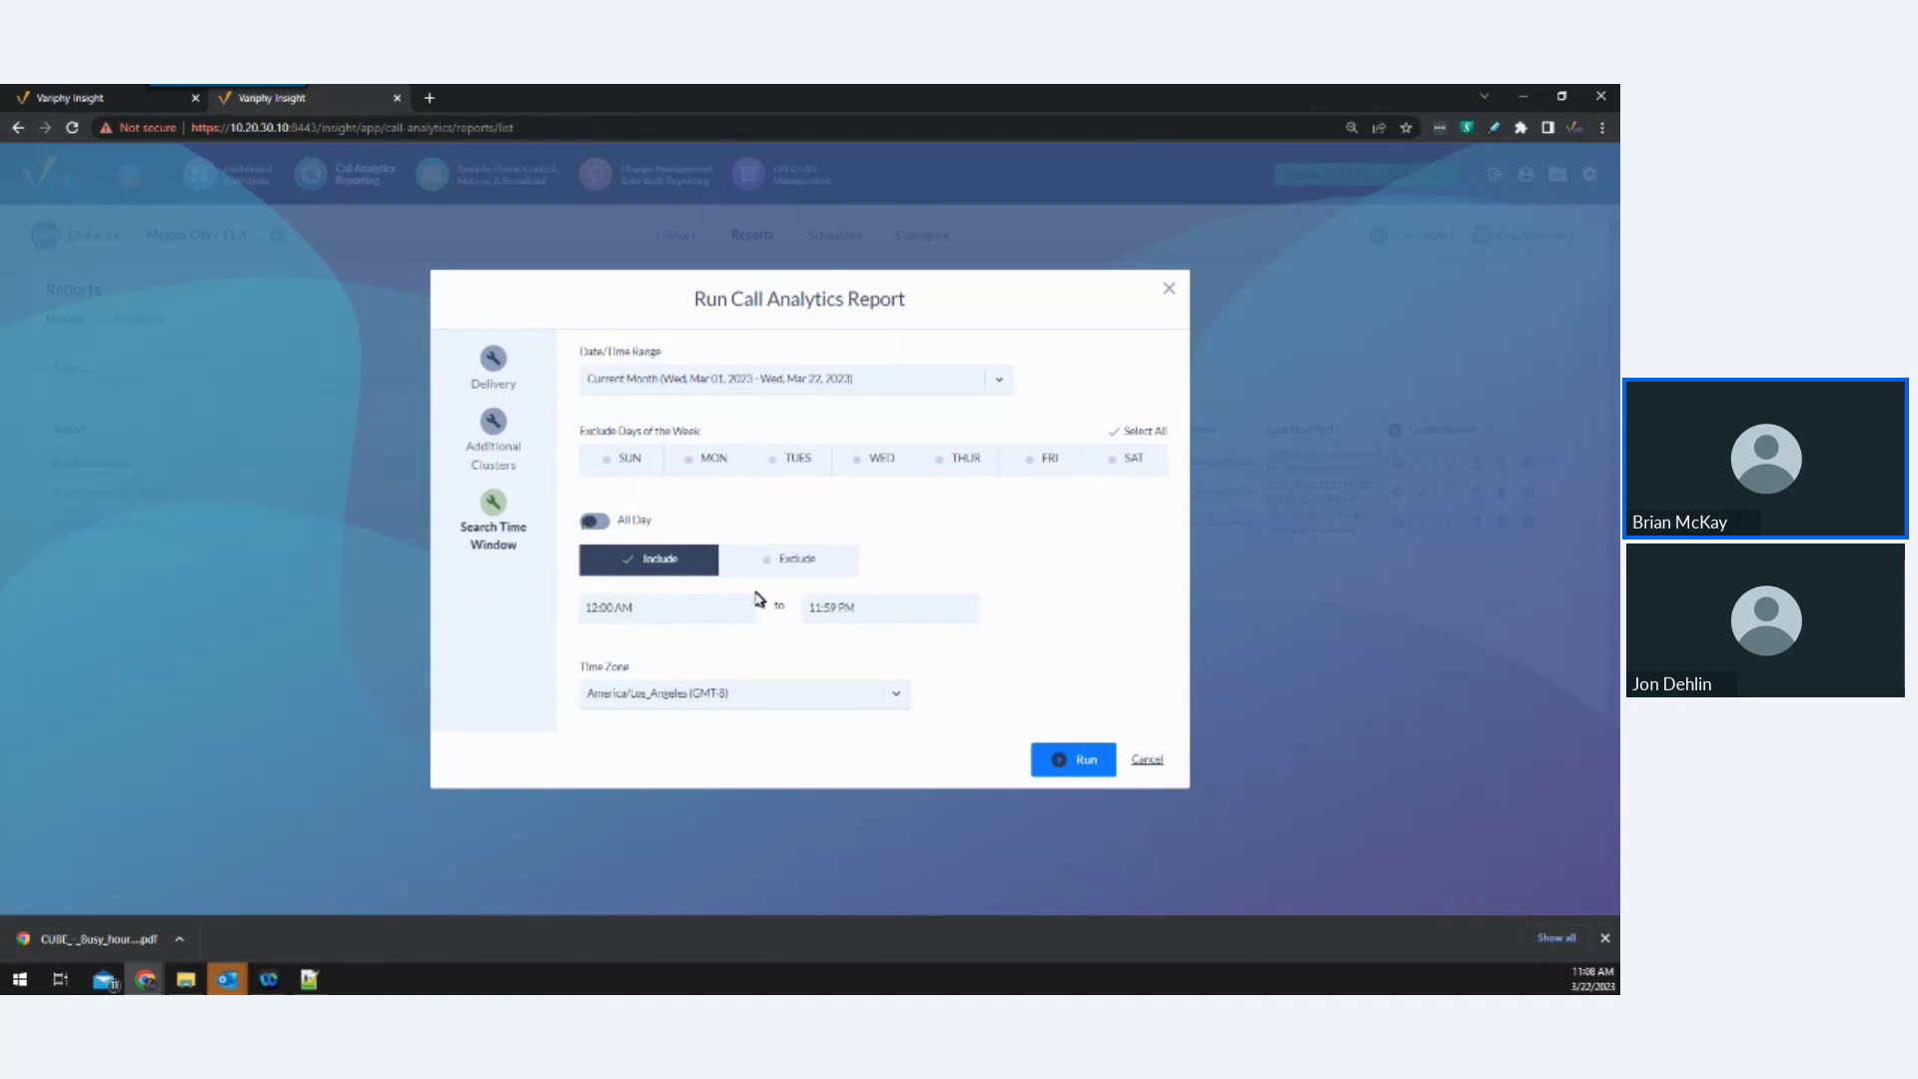
{"action": "left_click", "coordinate": [588, 523]}
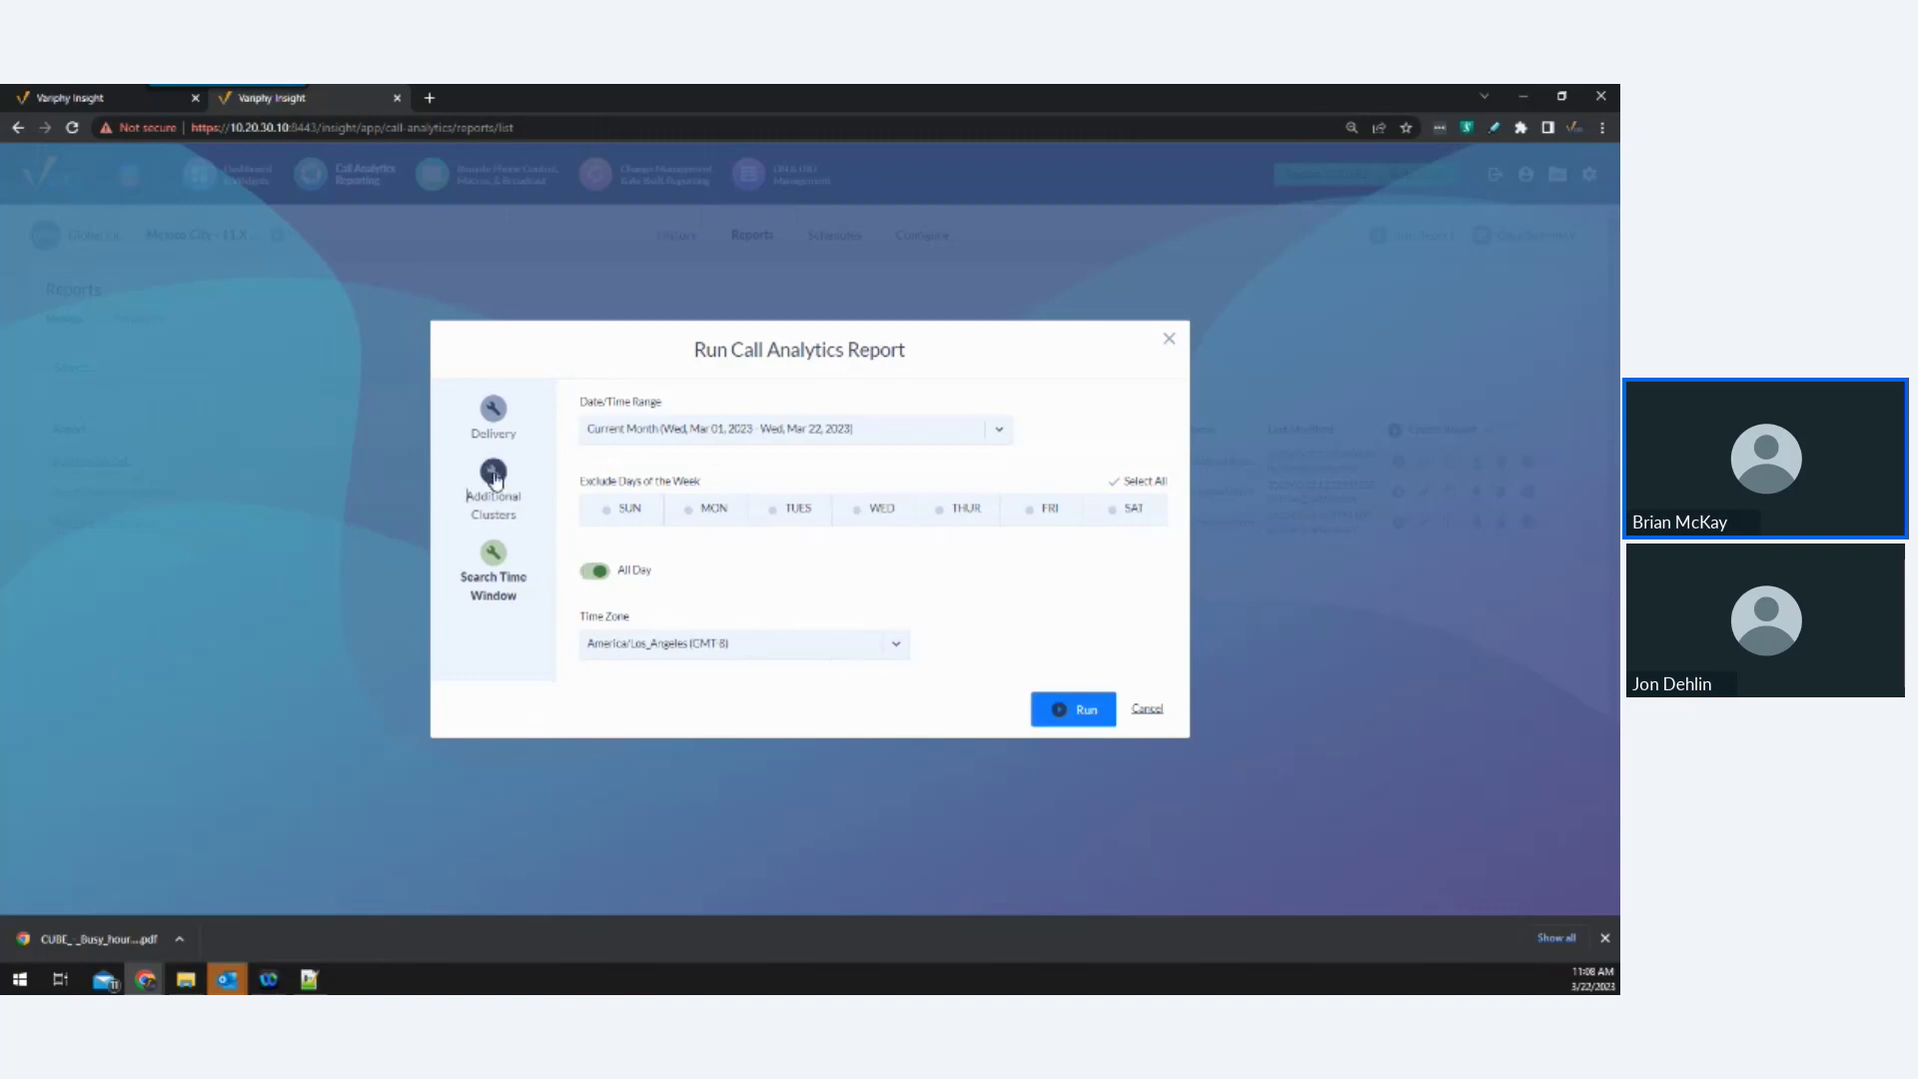
{"action": "left_click", "coordinate": [493, 477]}
{"action": "left_click", "coordinate": [495, 440]}
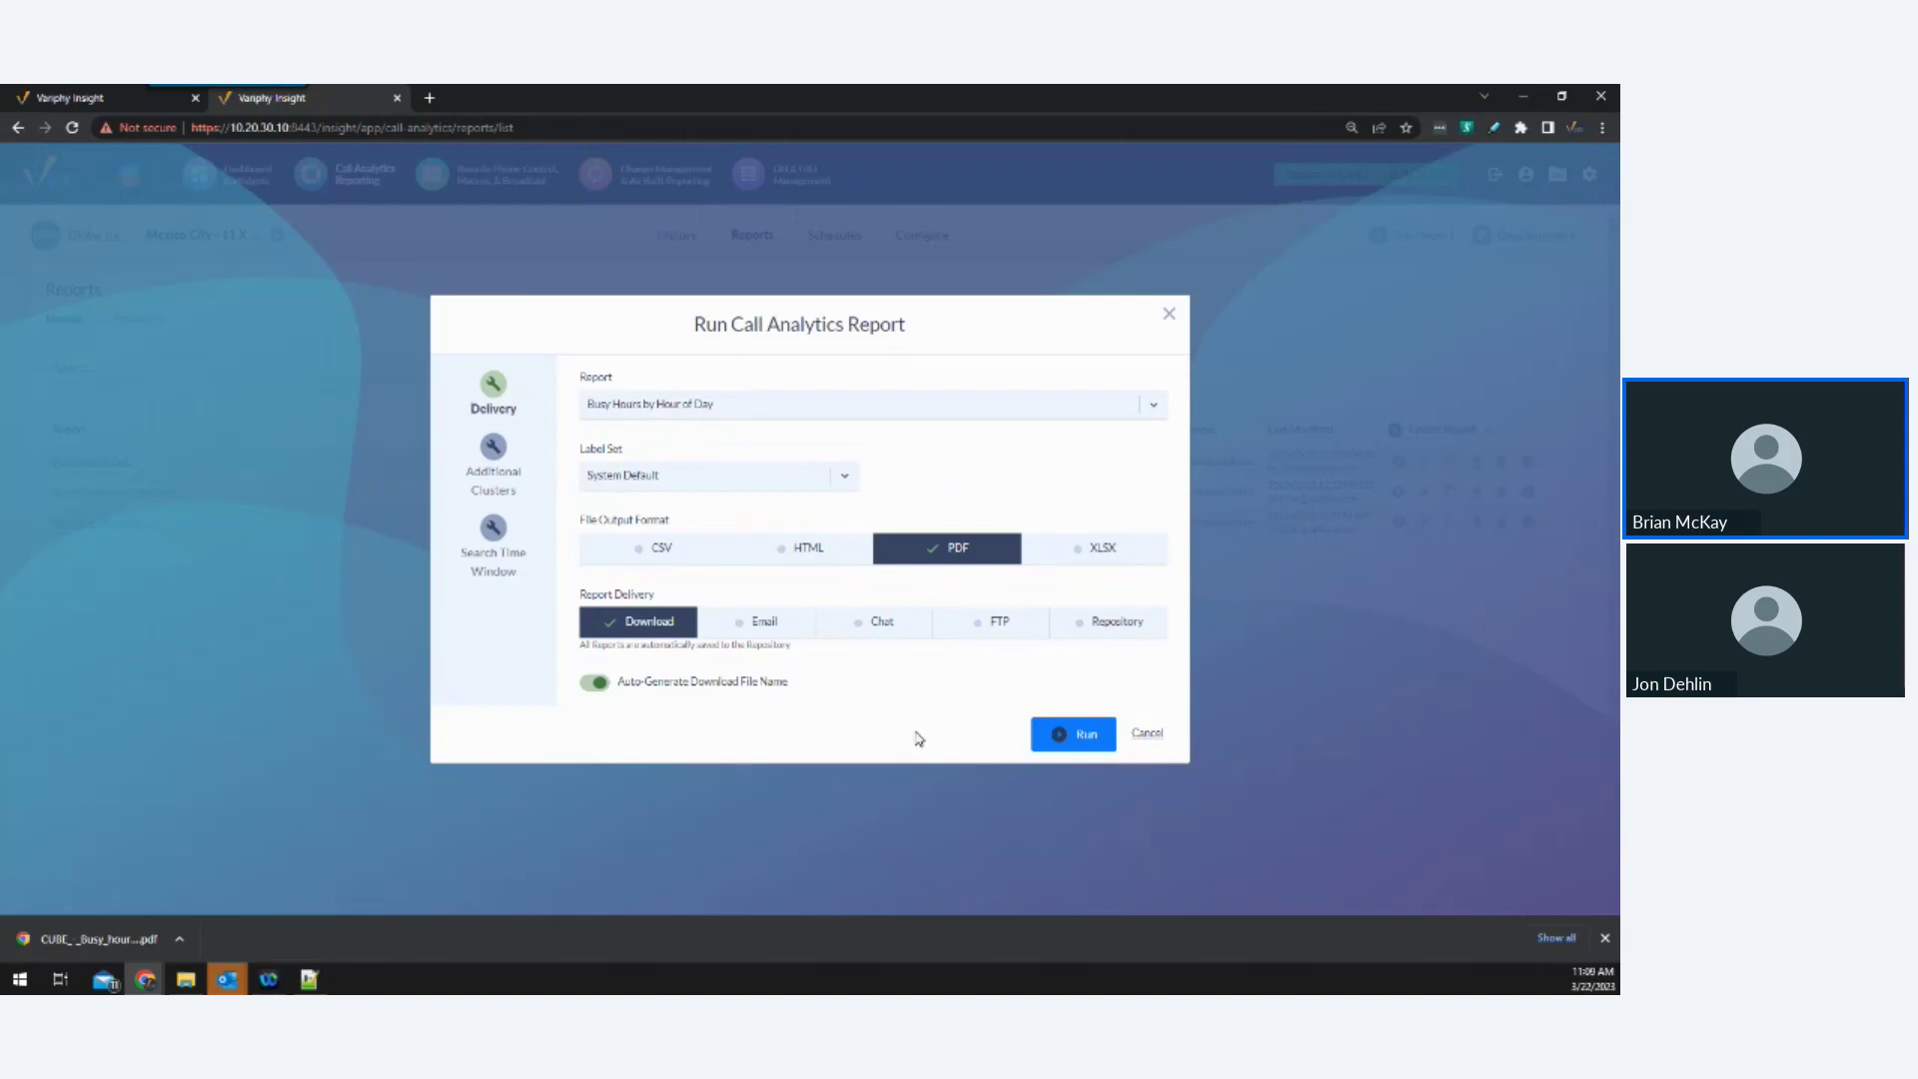
{"action": "left_click", "coordinate": [1084, 737]}
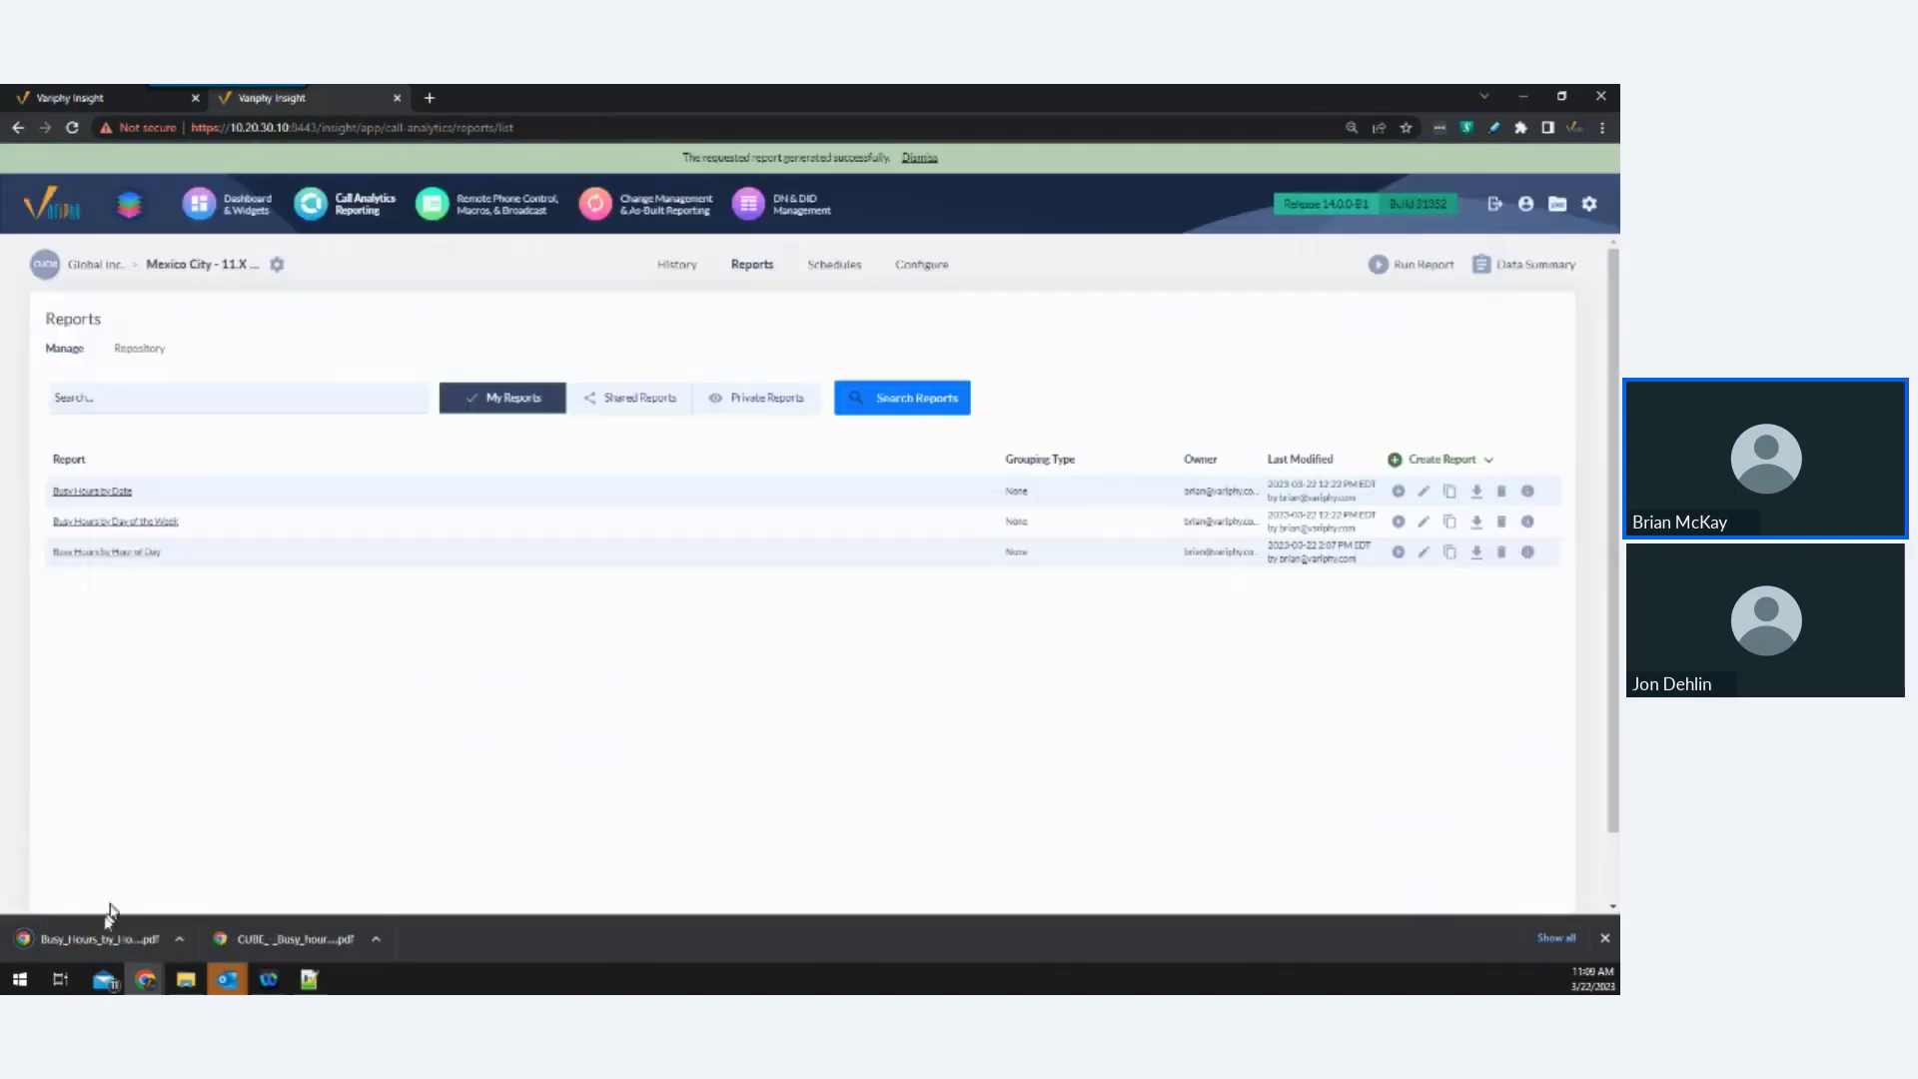
Open the downloaded Busy Hours by Hour of Day PDF and examine its search criteria summary, hourly call statistics tables and call volume chart.
{"action": "left_click", "coordinate": [100, 939]}
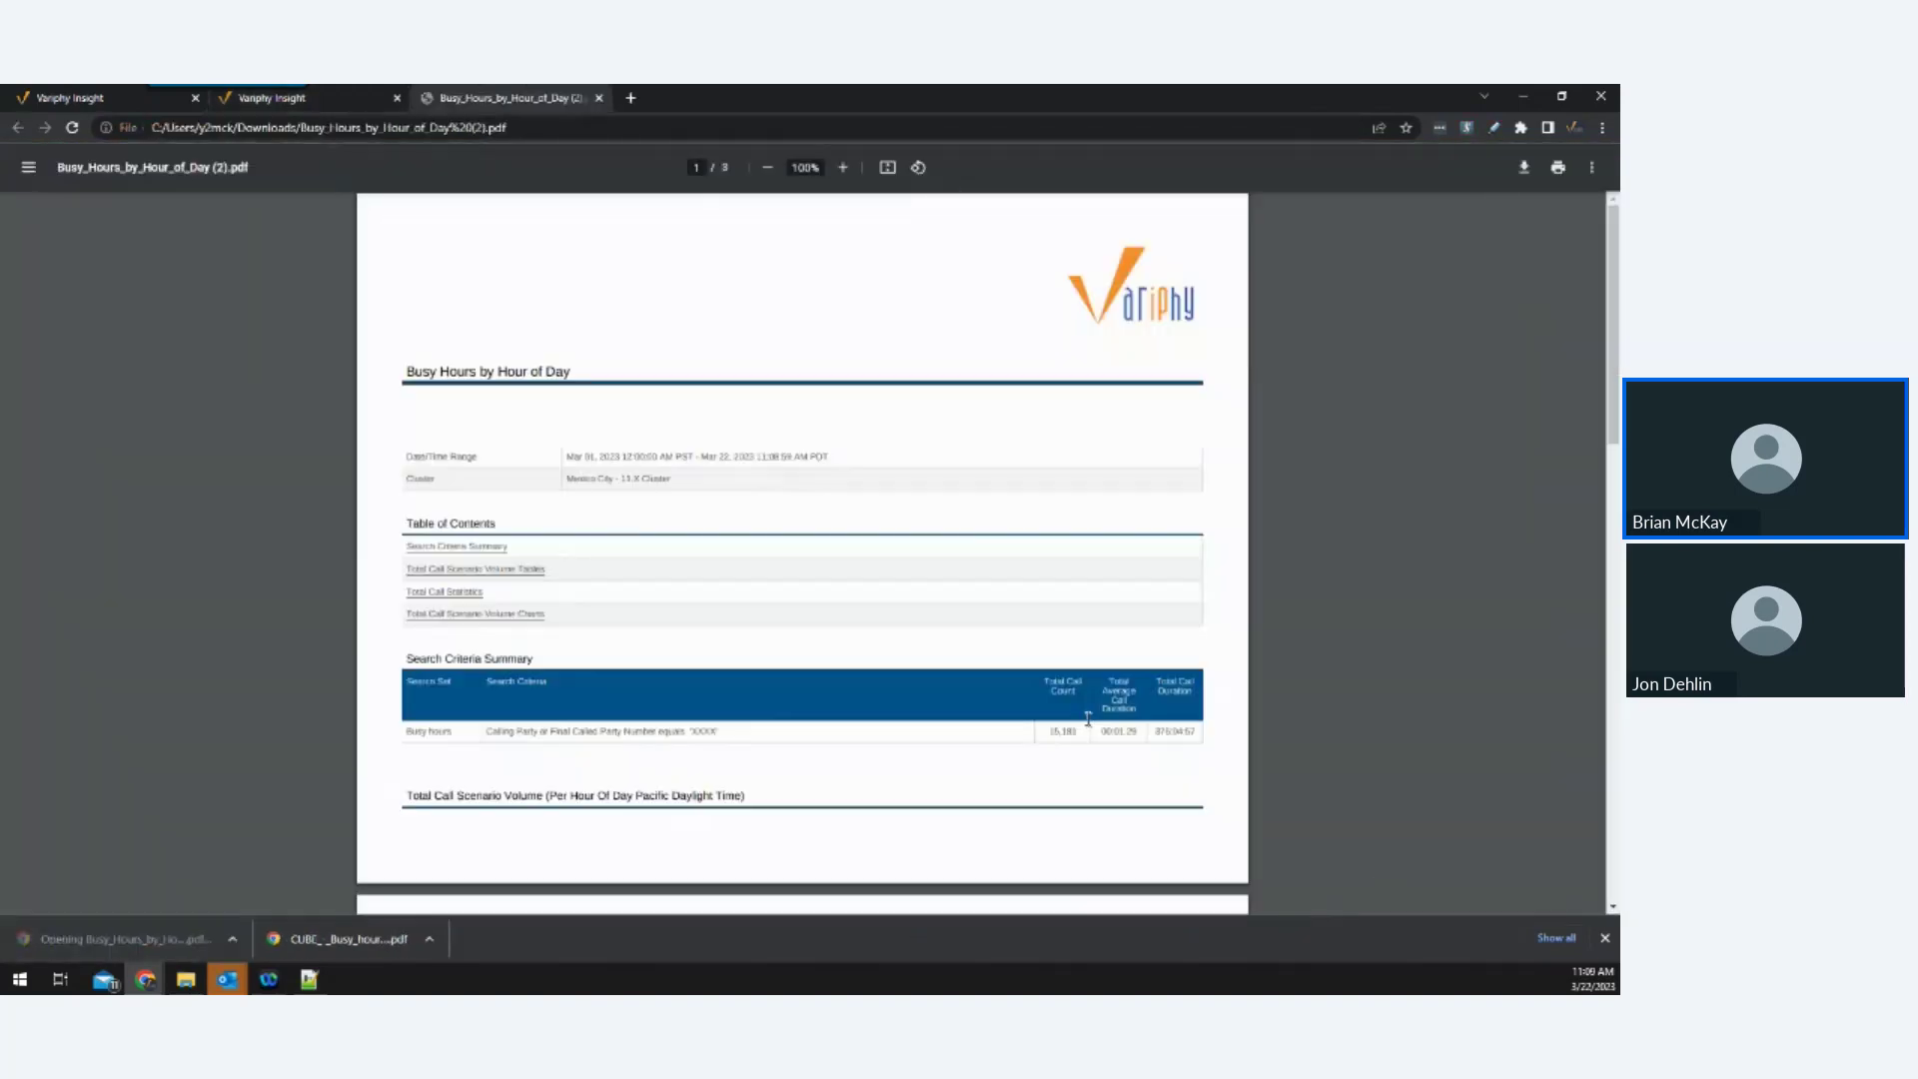
{"action": "scroll", "coordinate": [1237, 709], "scroll_direction": "down", "scroll_amount": 1}
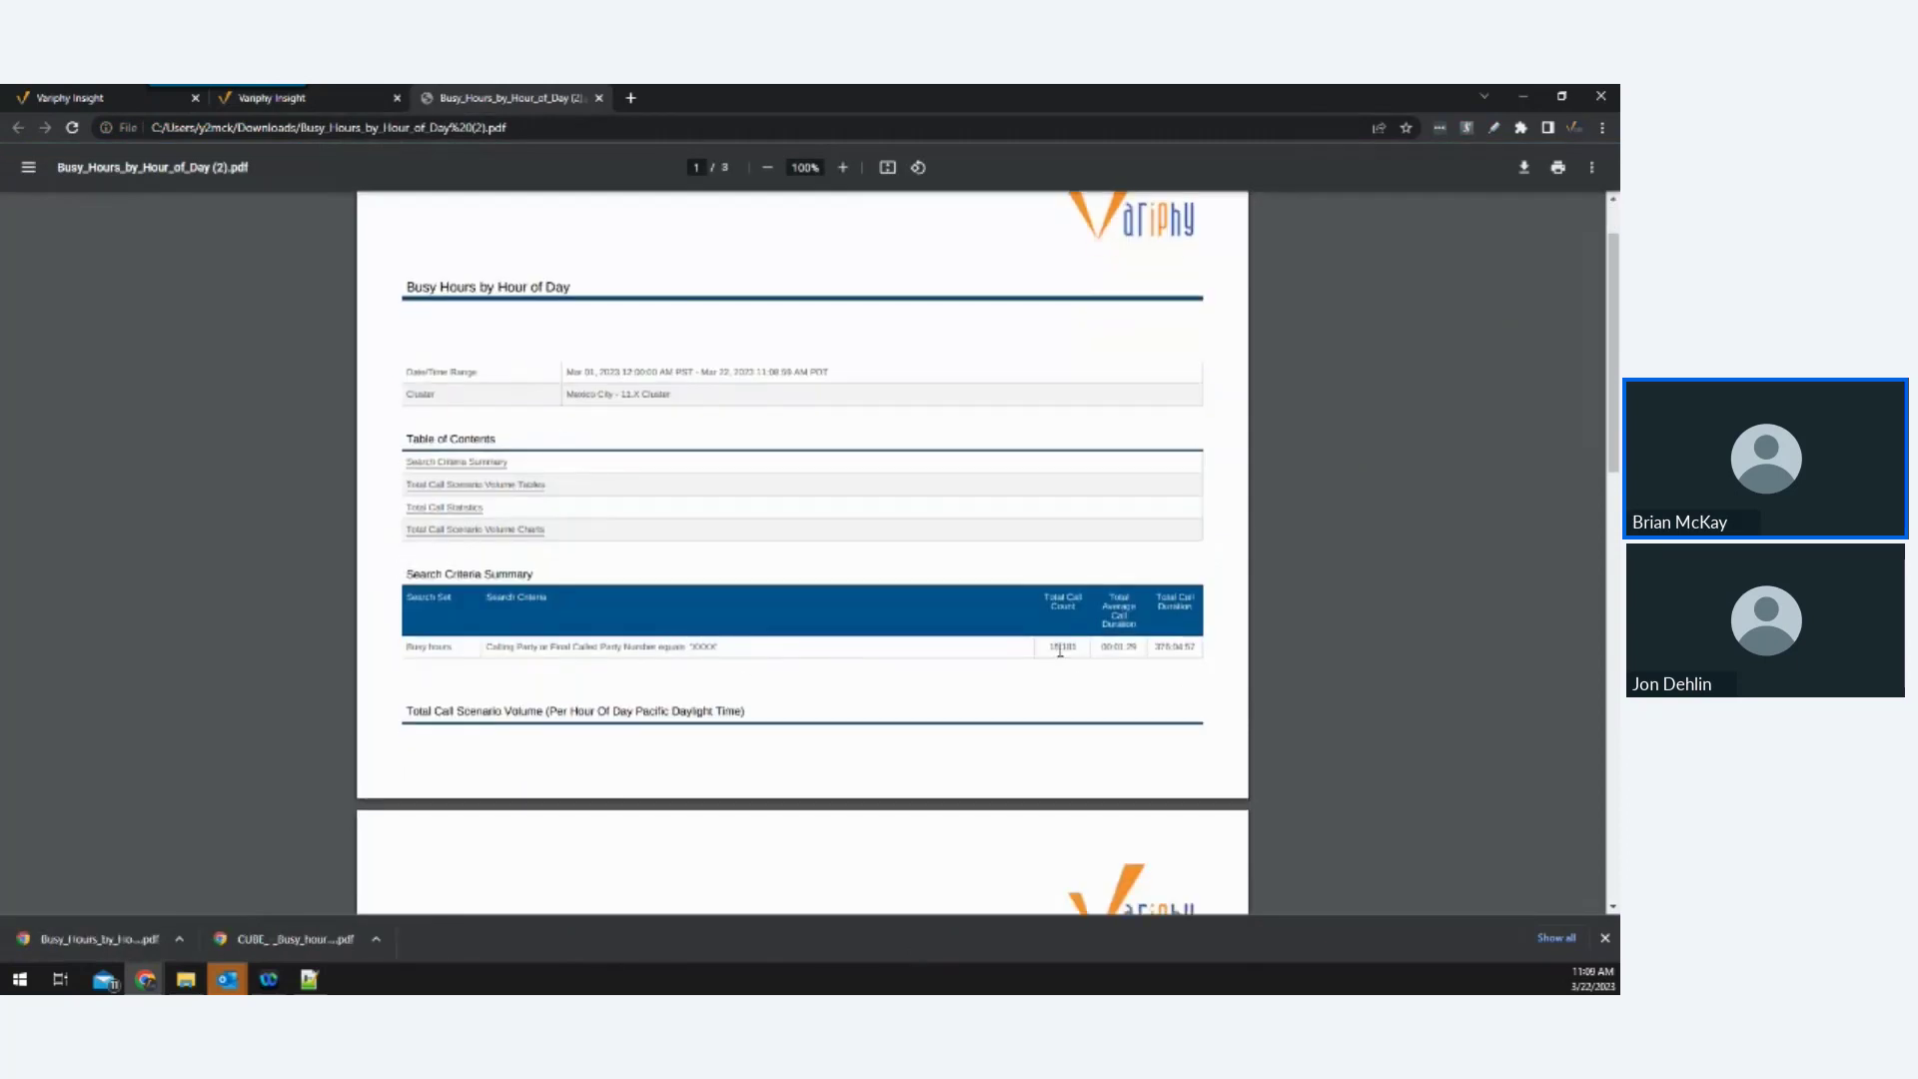
{"action": "scroll", "coordinate": [1059, 651], "scroll_direction": "down", "scroll_amount": 5}
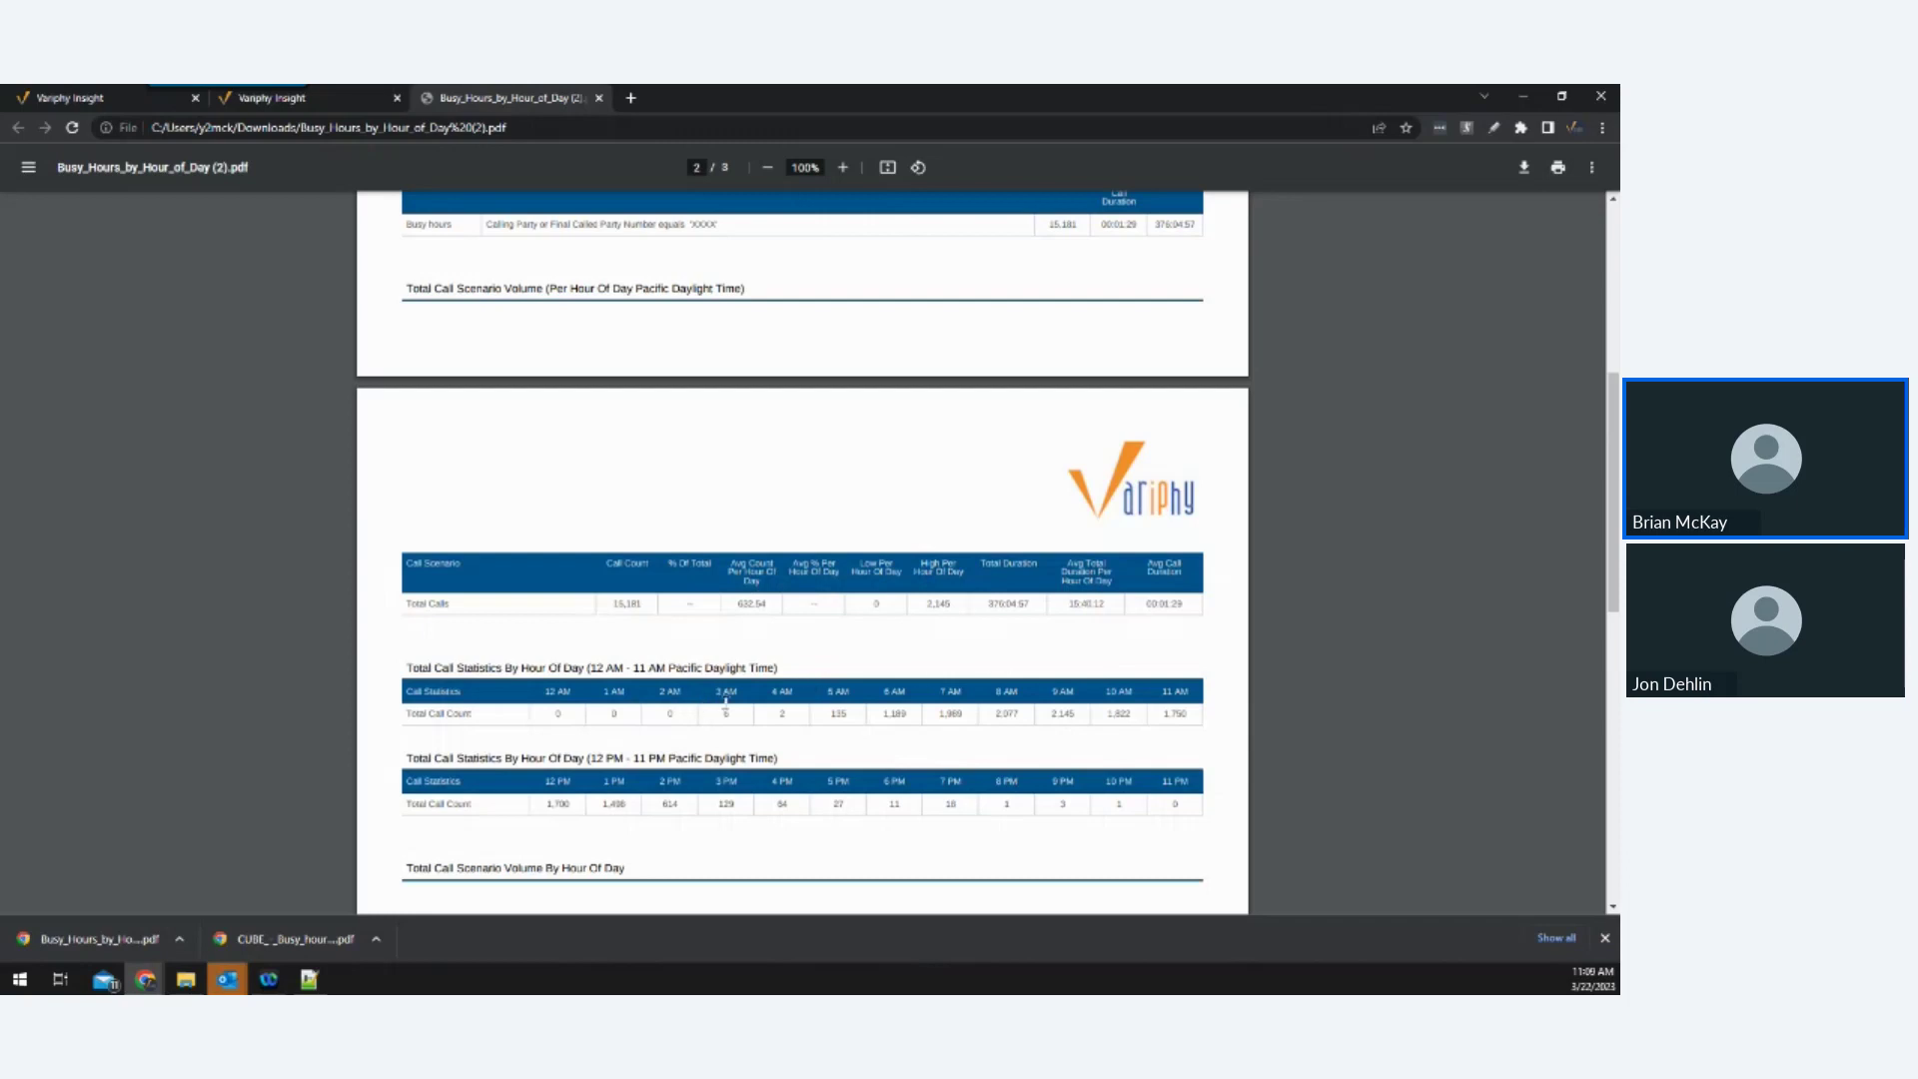
{"action": "scroll", "coordinate": [719, 704], "scroll_direction": "down", "scroll_amount": 3}
{"action": "scroll", "coordinate": [743, 710], "scroll_direction": "down", "scroll_amount": 4}
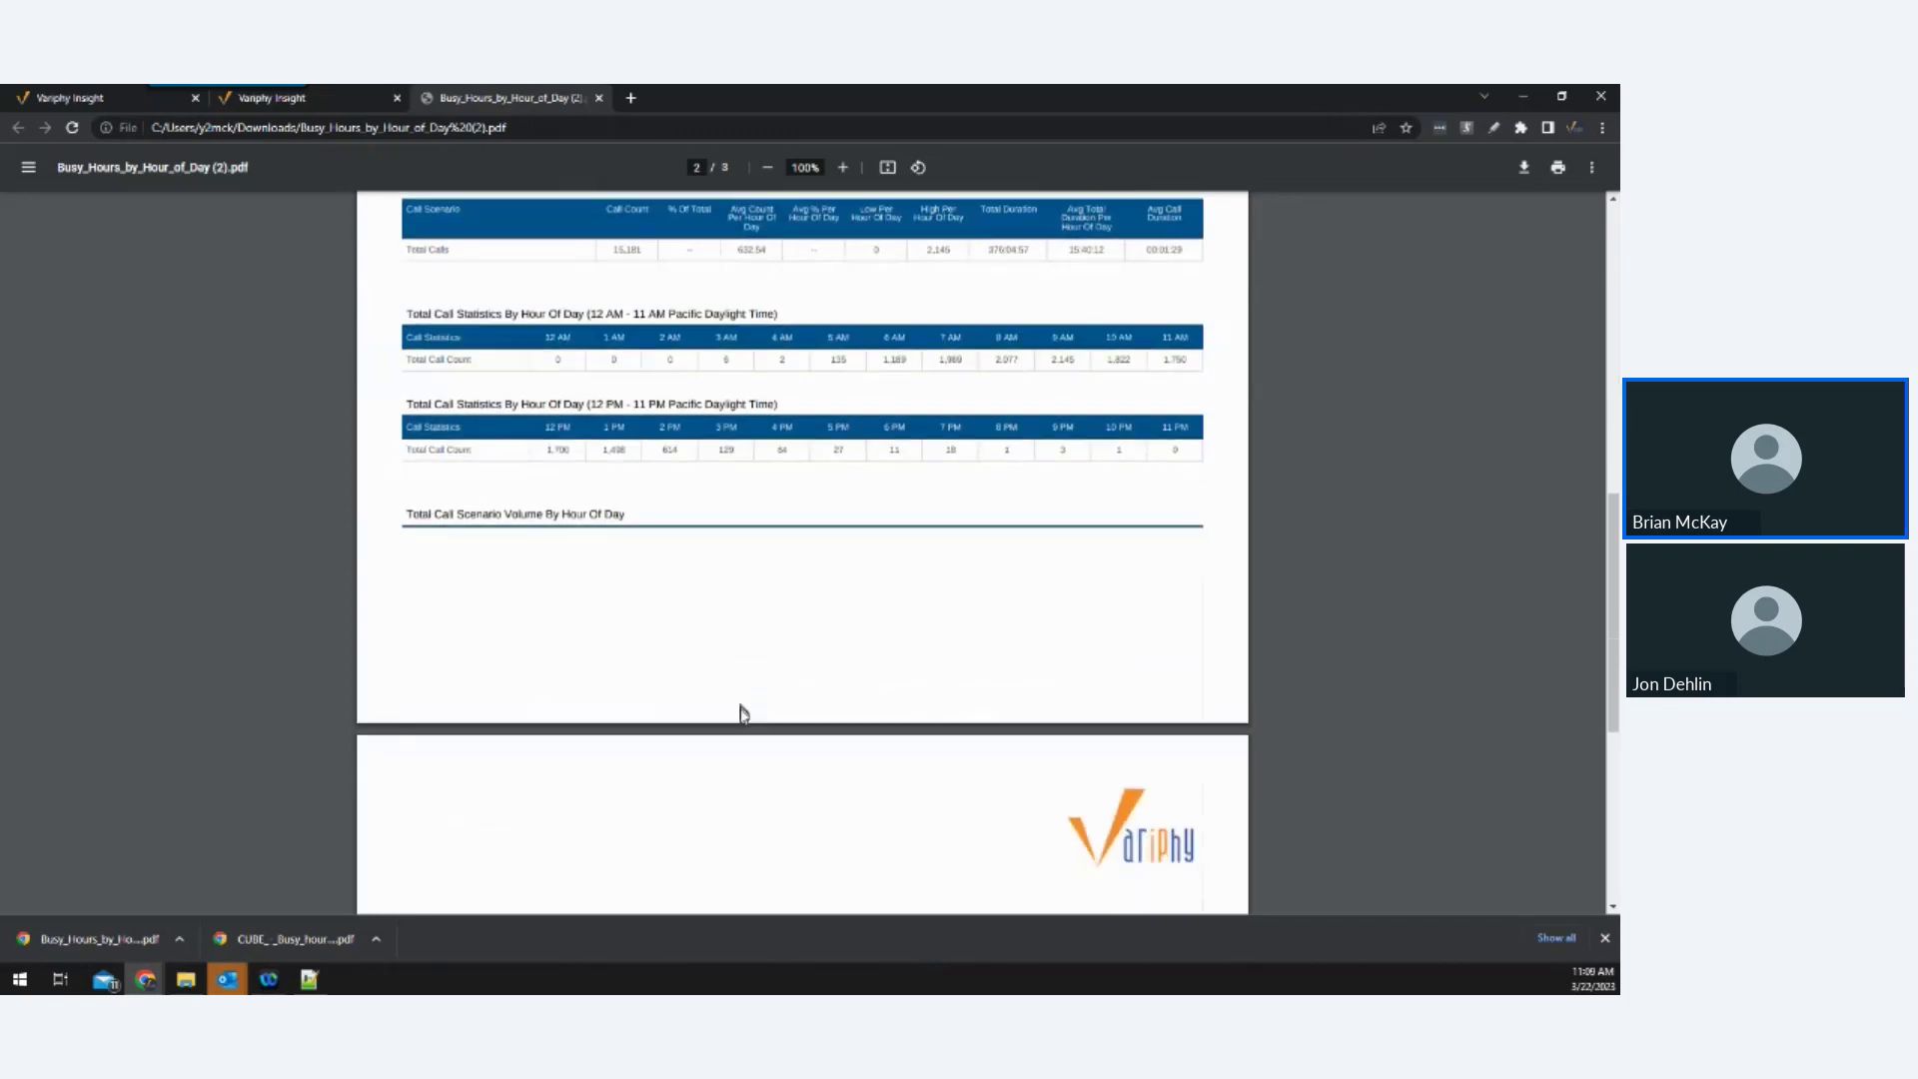
{"action": "scroll", "coordinate": [750, 715], "scroll_direction": "up", "scroll_amount": 5}
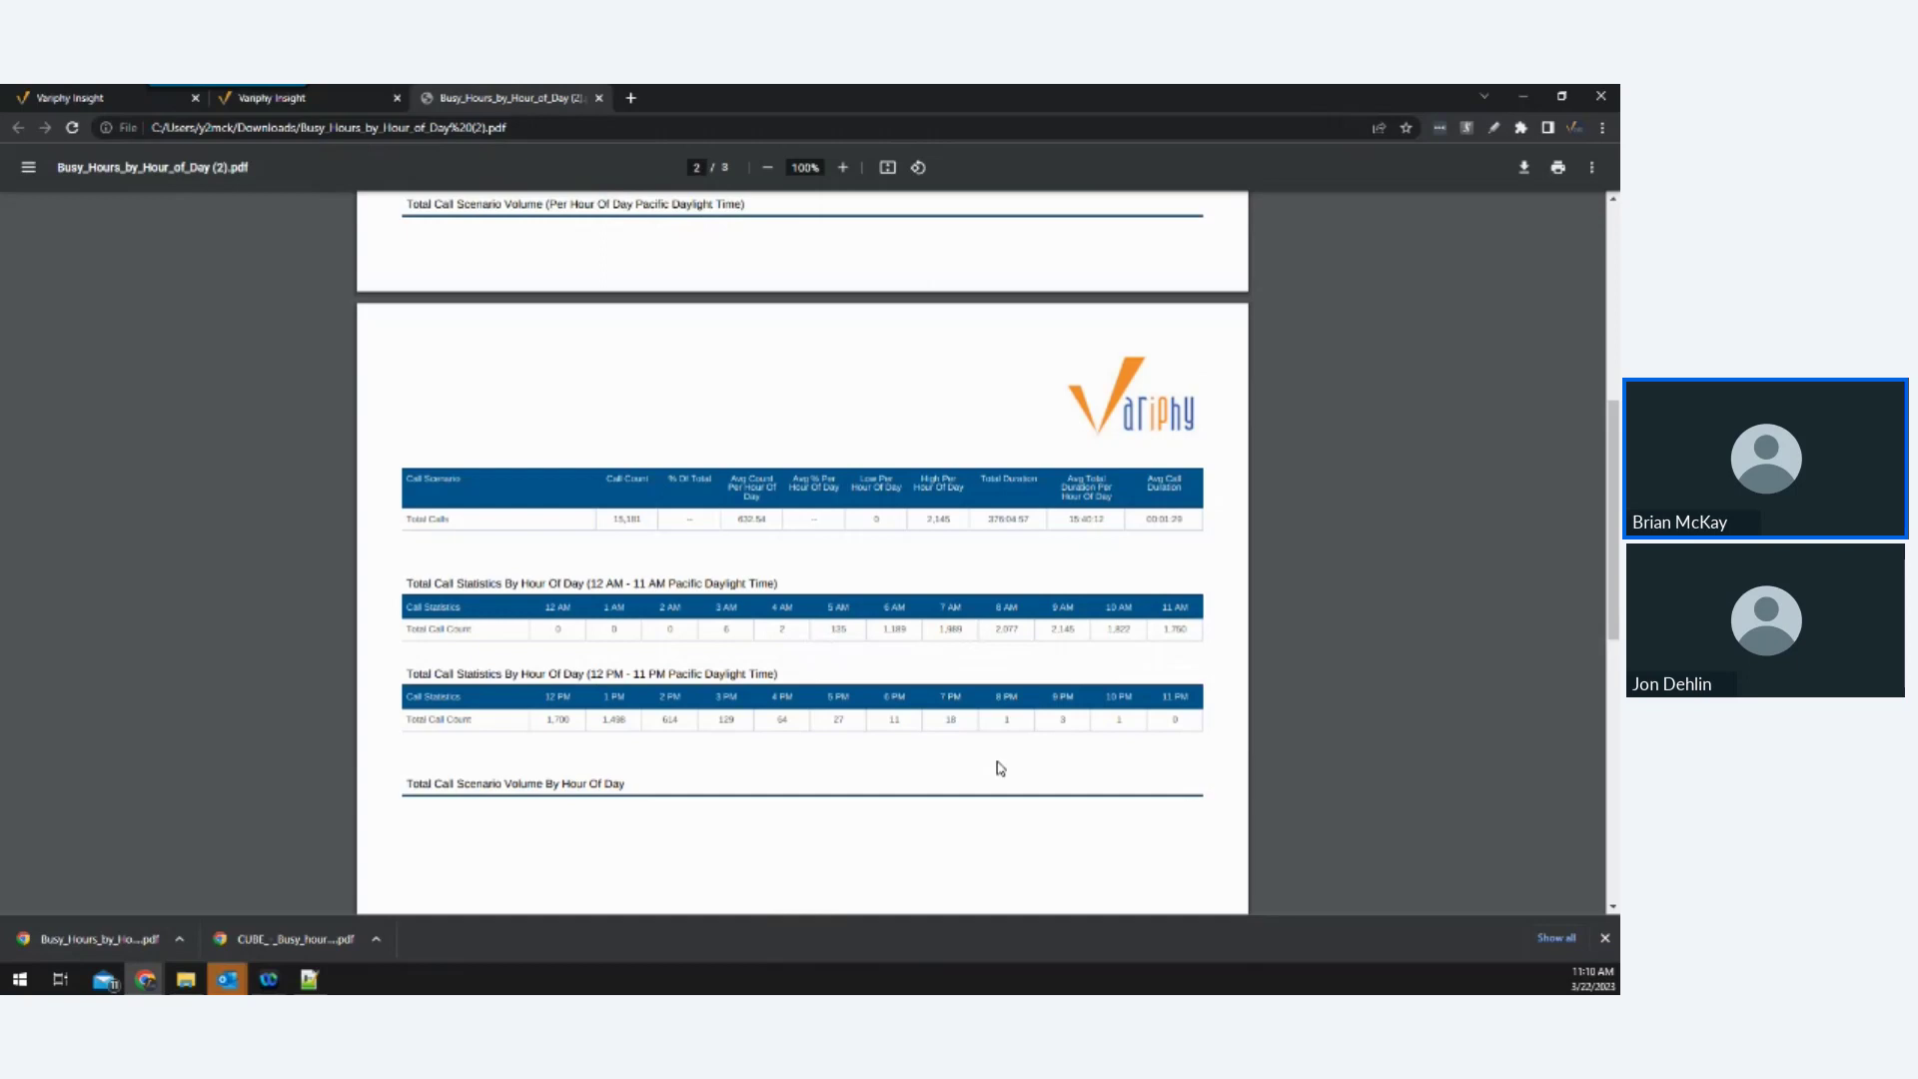
{"action": "scroll", "coordinate": [1203, 736], "scroll_direction": "down", "scroll_amount": 7}
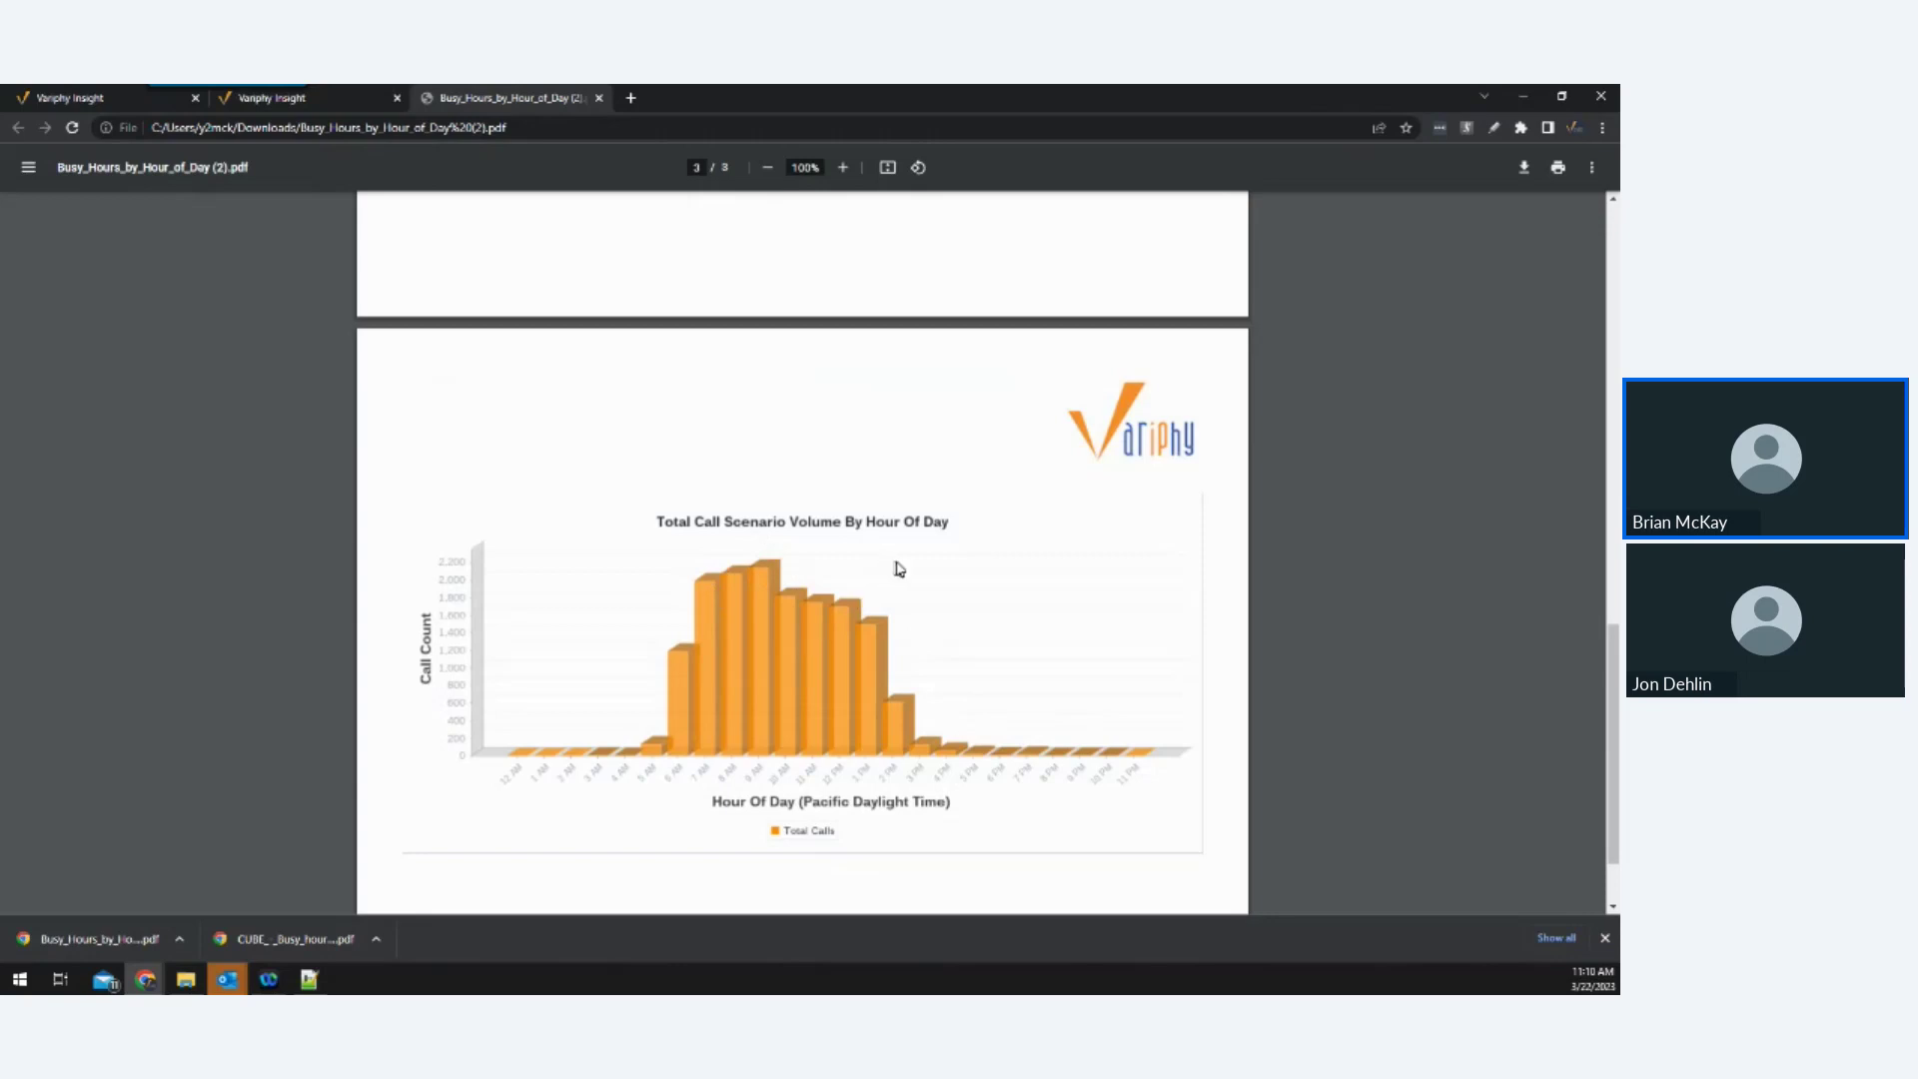
{"action": "scroll", "coordinate": [1115, 728], "scroll_direction": "down", "scroll_amount": 3}
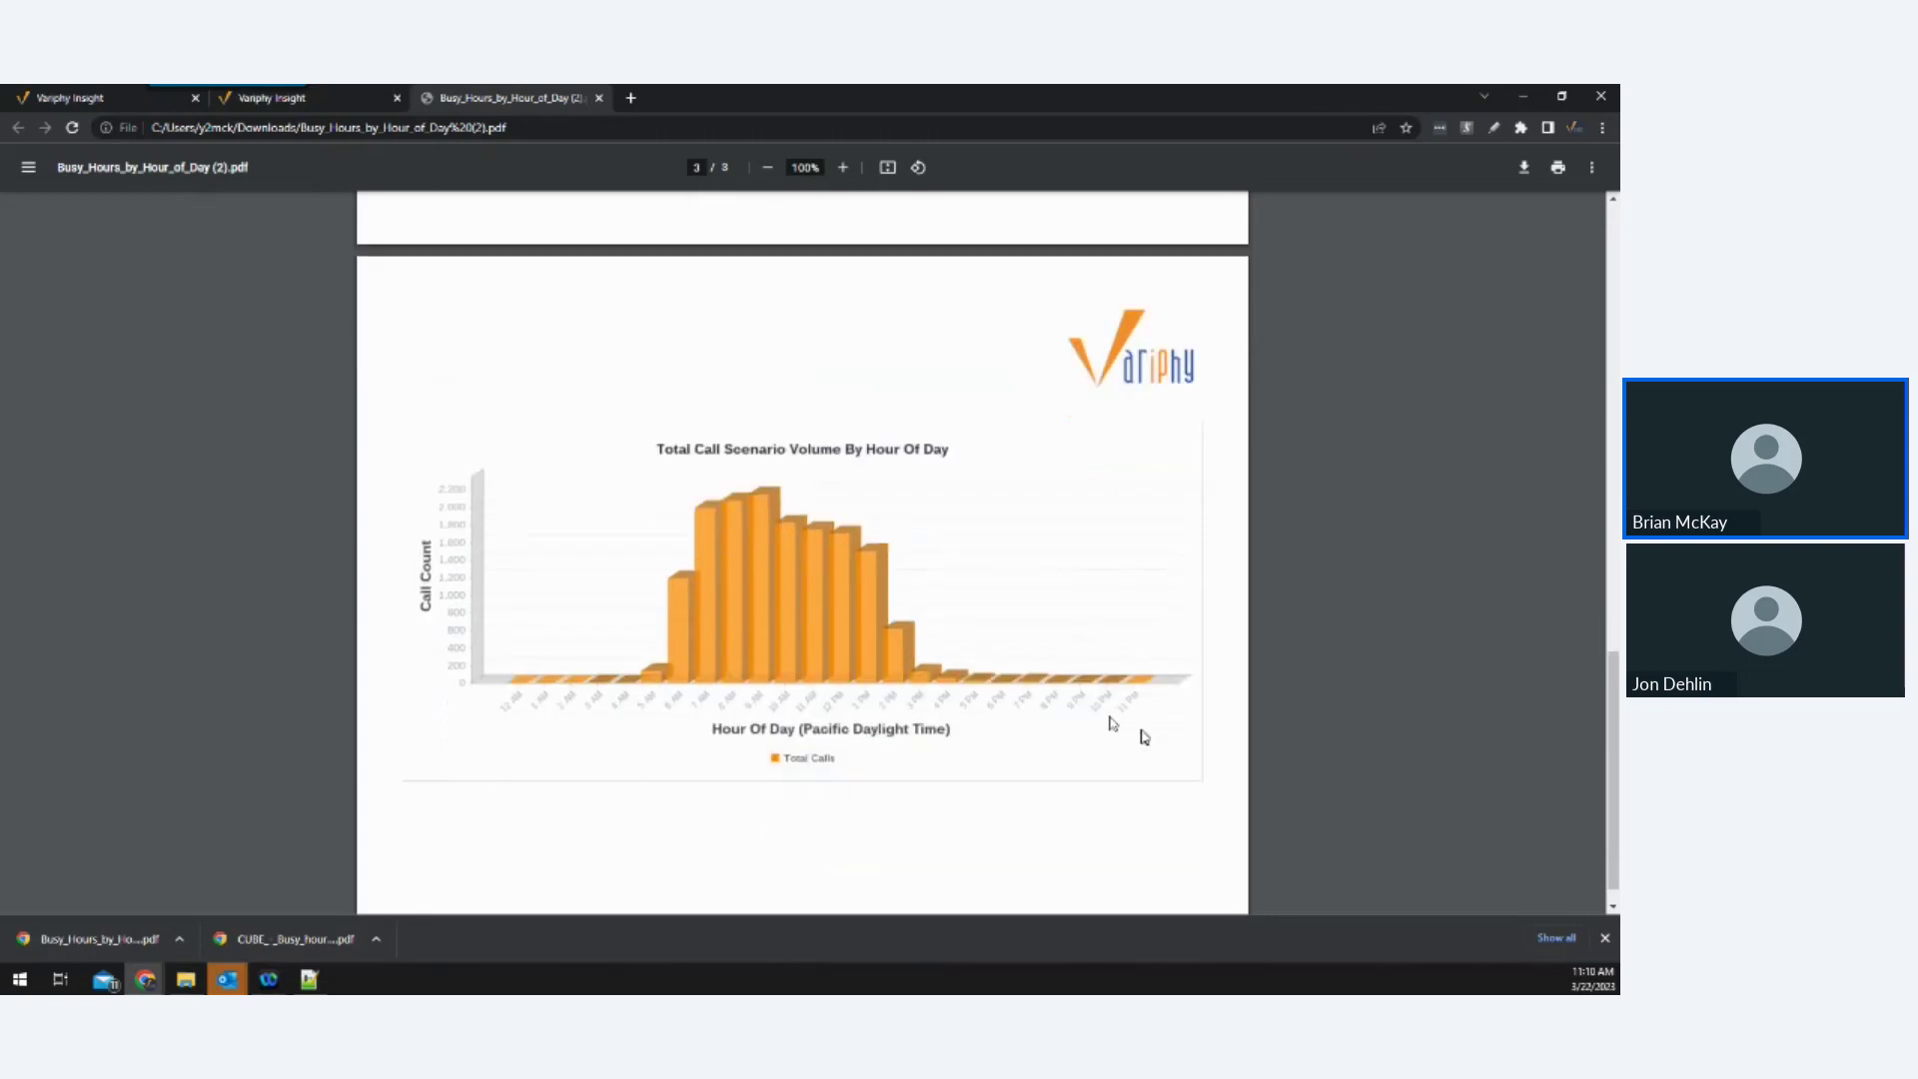
{"action": "scroll", "coordinate": [1145, 737], "scroll_direction": "up", "scroll_amount": 4}
{"action": "scroll", "coordinate": [1145, 738], "scroll_direction": "up", "scroll_amount": 10}
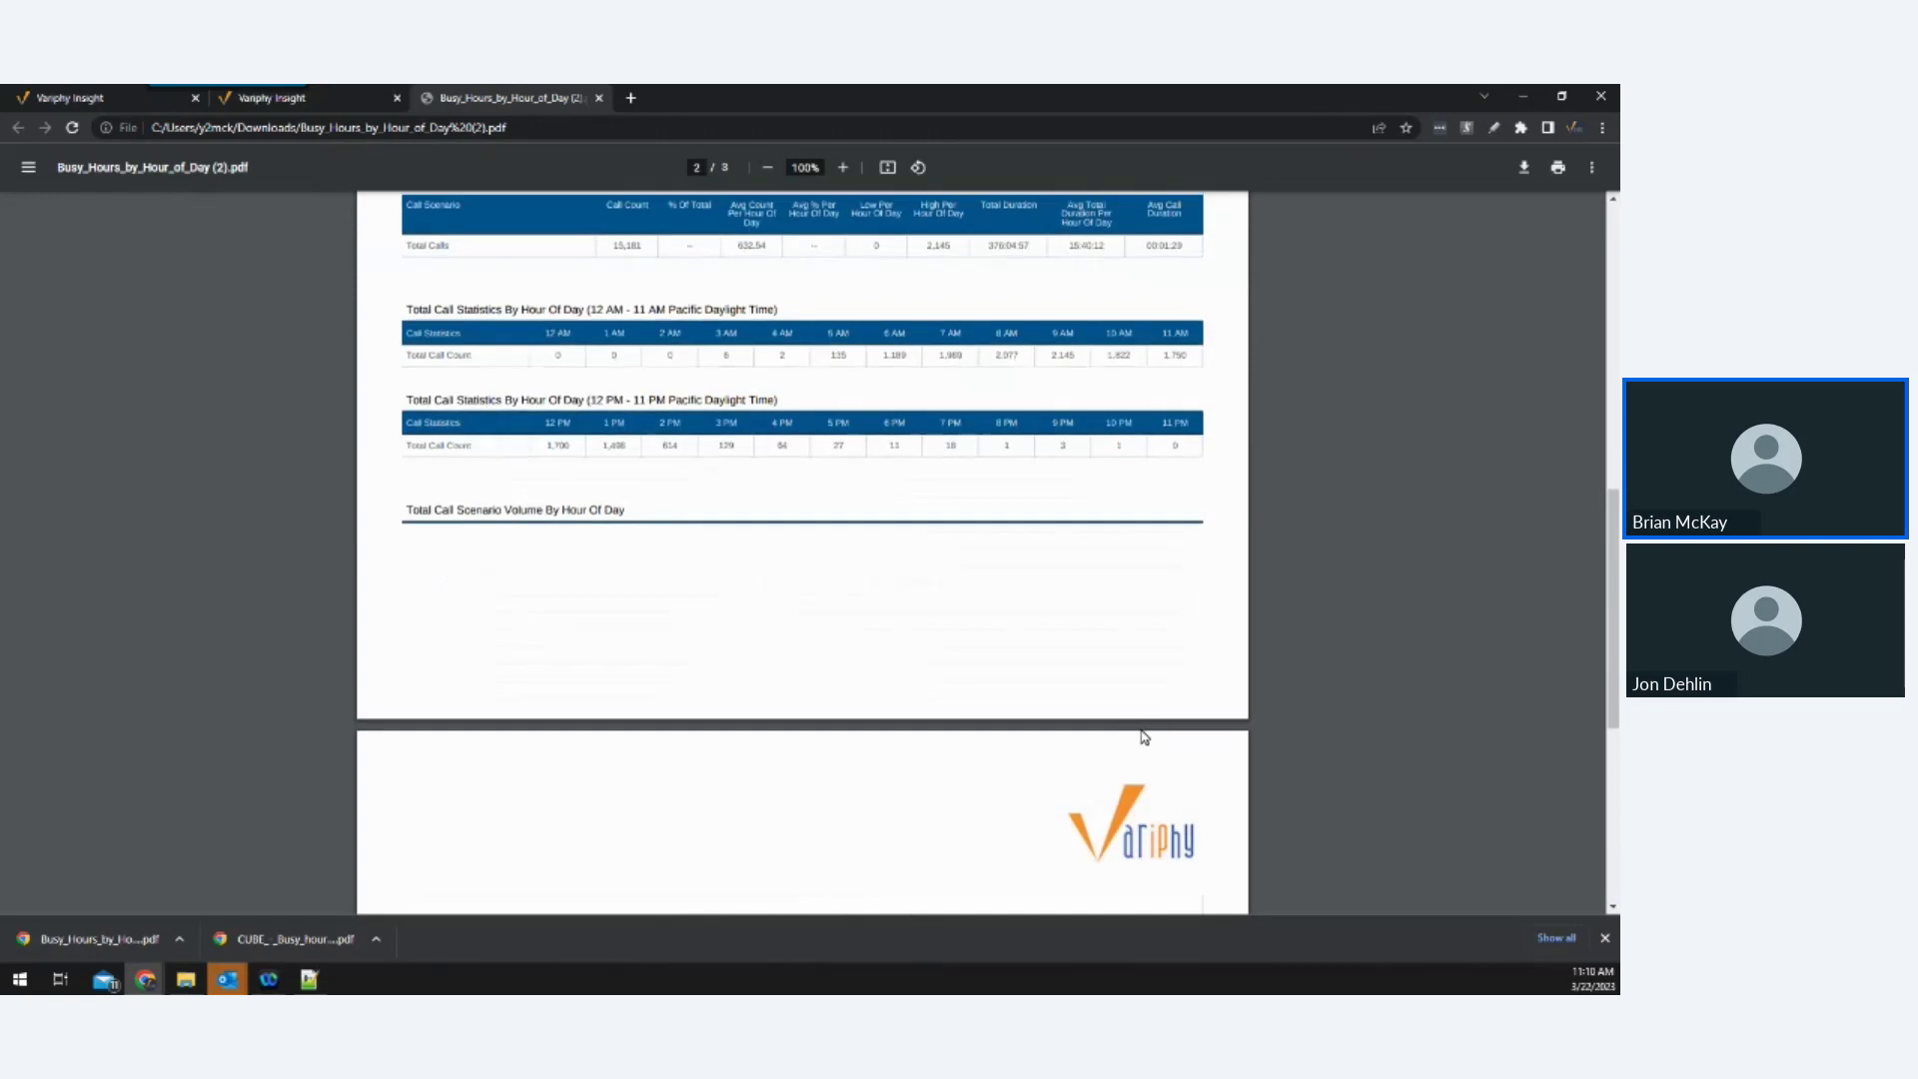
{"action": "scroll", "coordinate": [1143, 737], "scroll_direction": "up", "scroll_amount": 4}
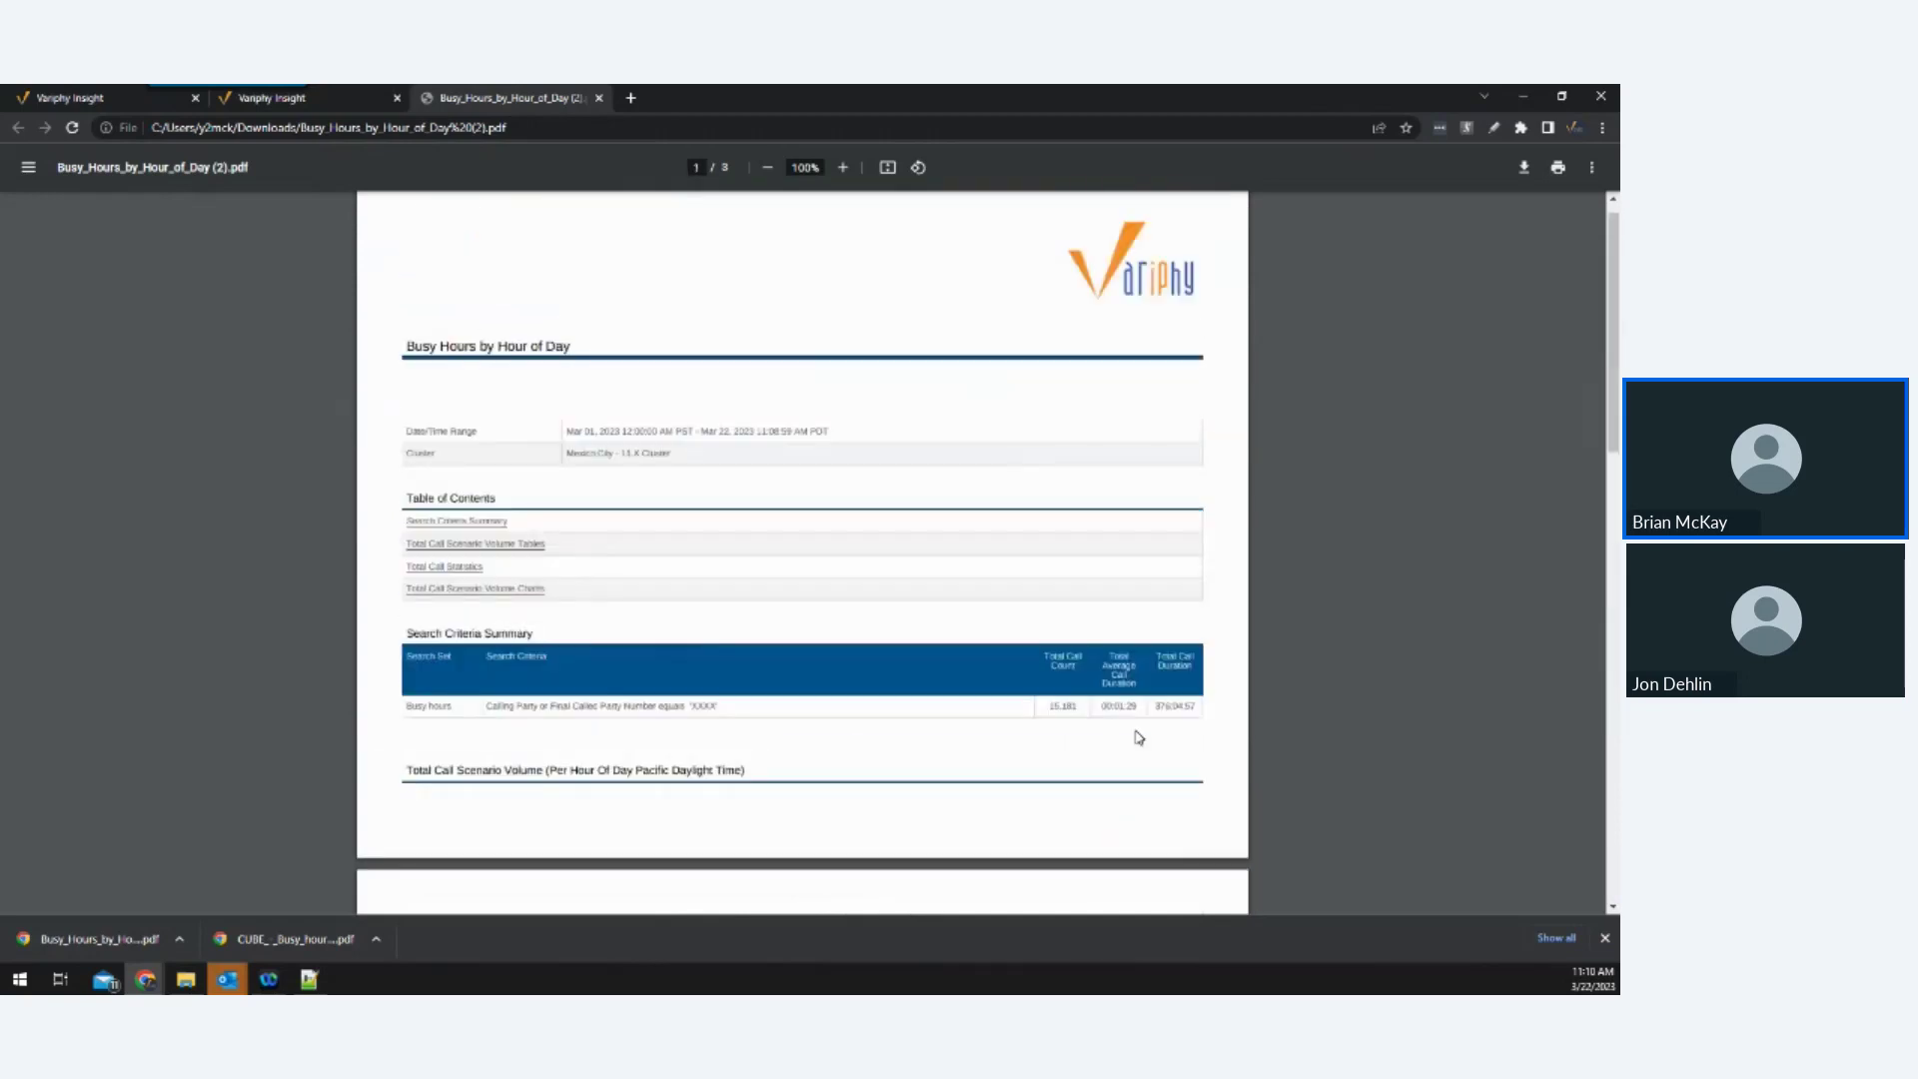
{"action": "scroll", "coordinate": [1139, 738], "scroll_direction": "down", "scroll_amount": 14}
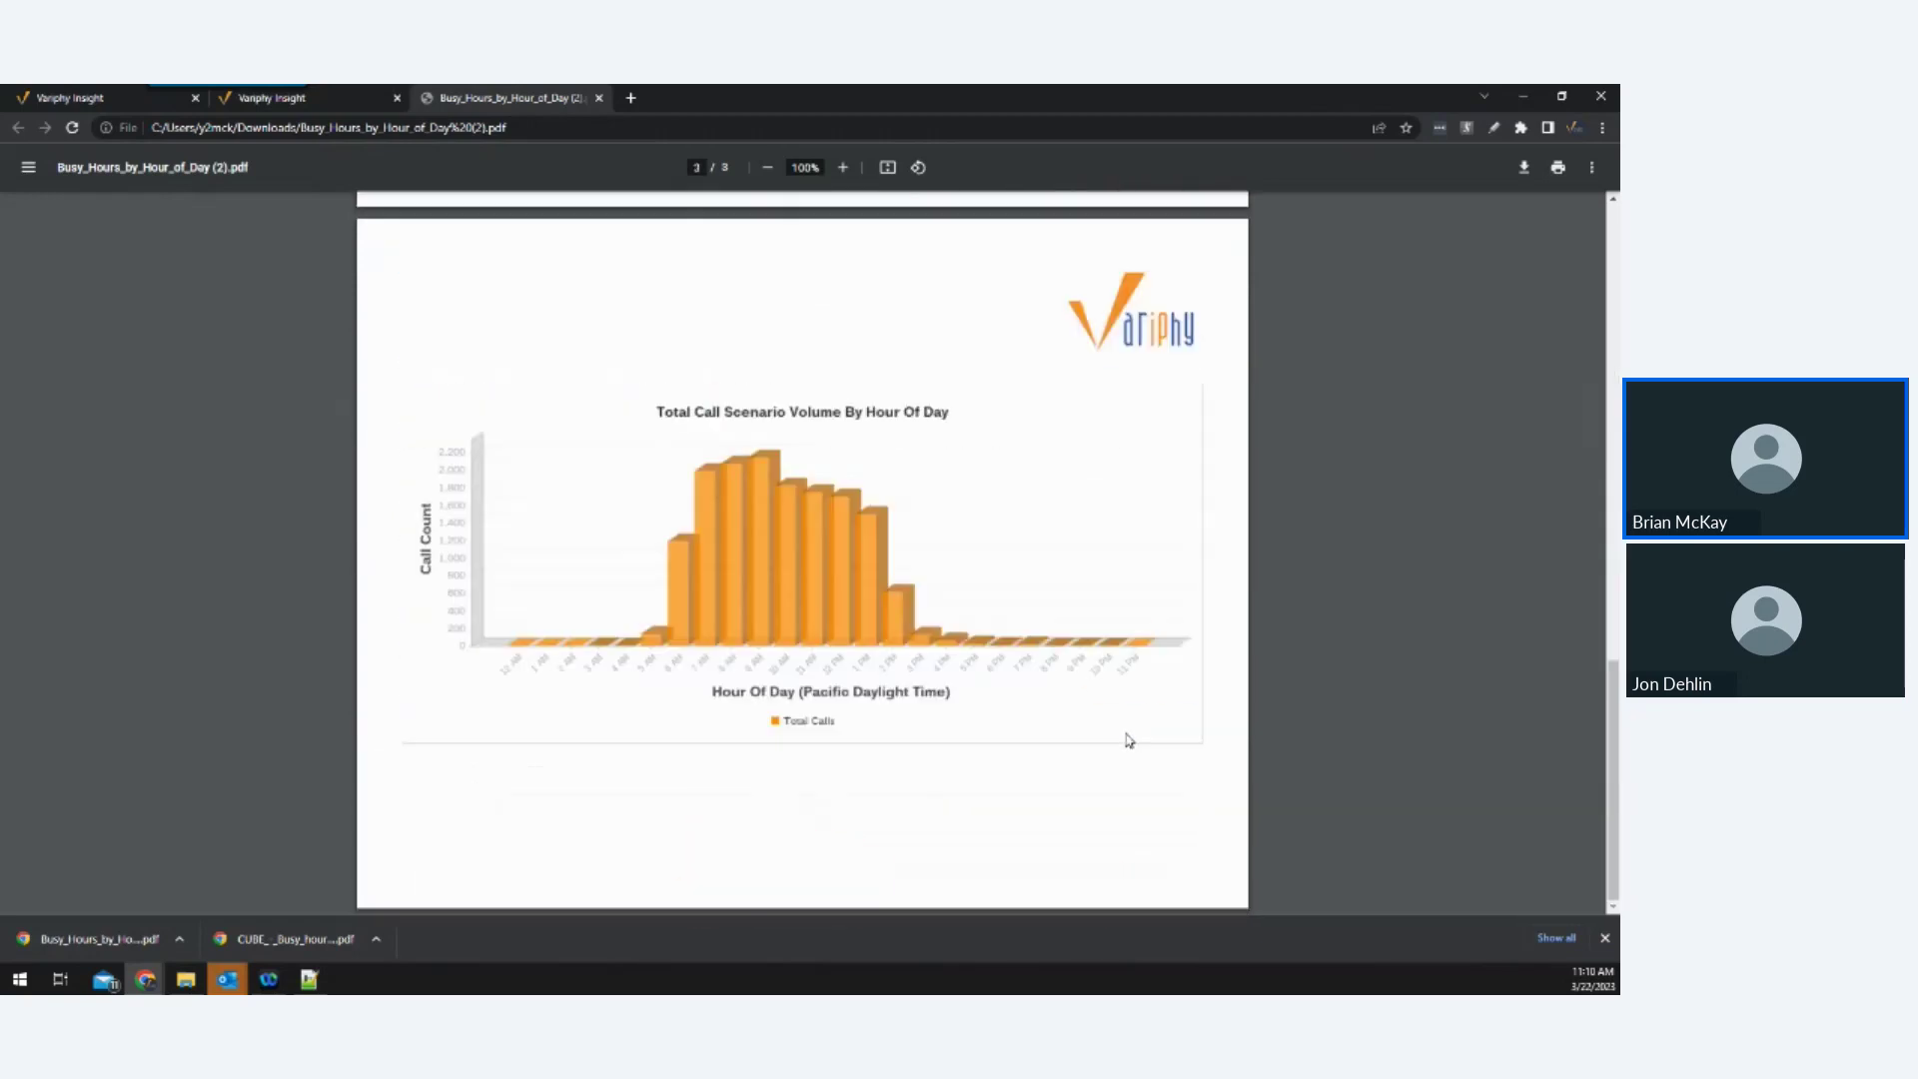
{"action": "scroll", "coordinate": [1129, 739], "scroll_direction": "up", "scroll_amount": 14}
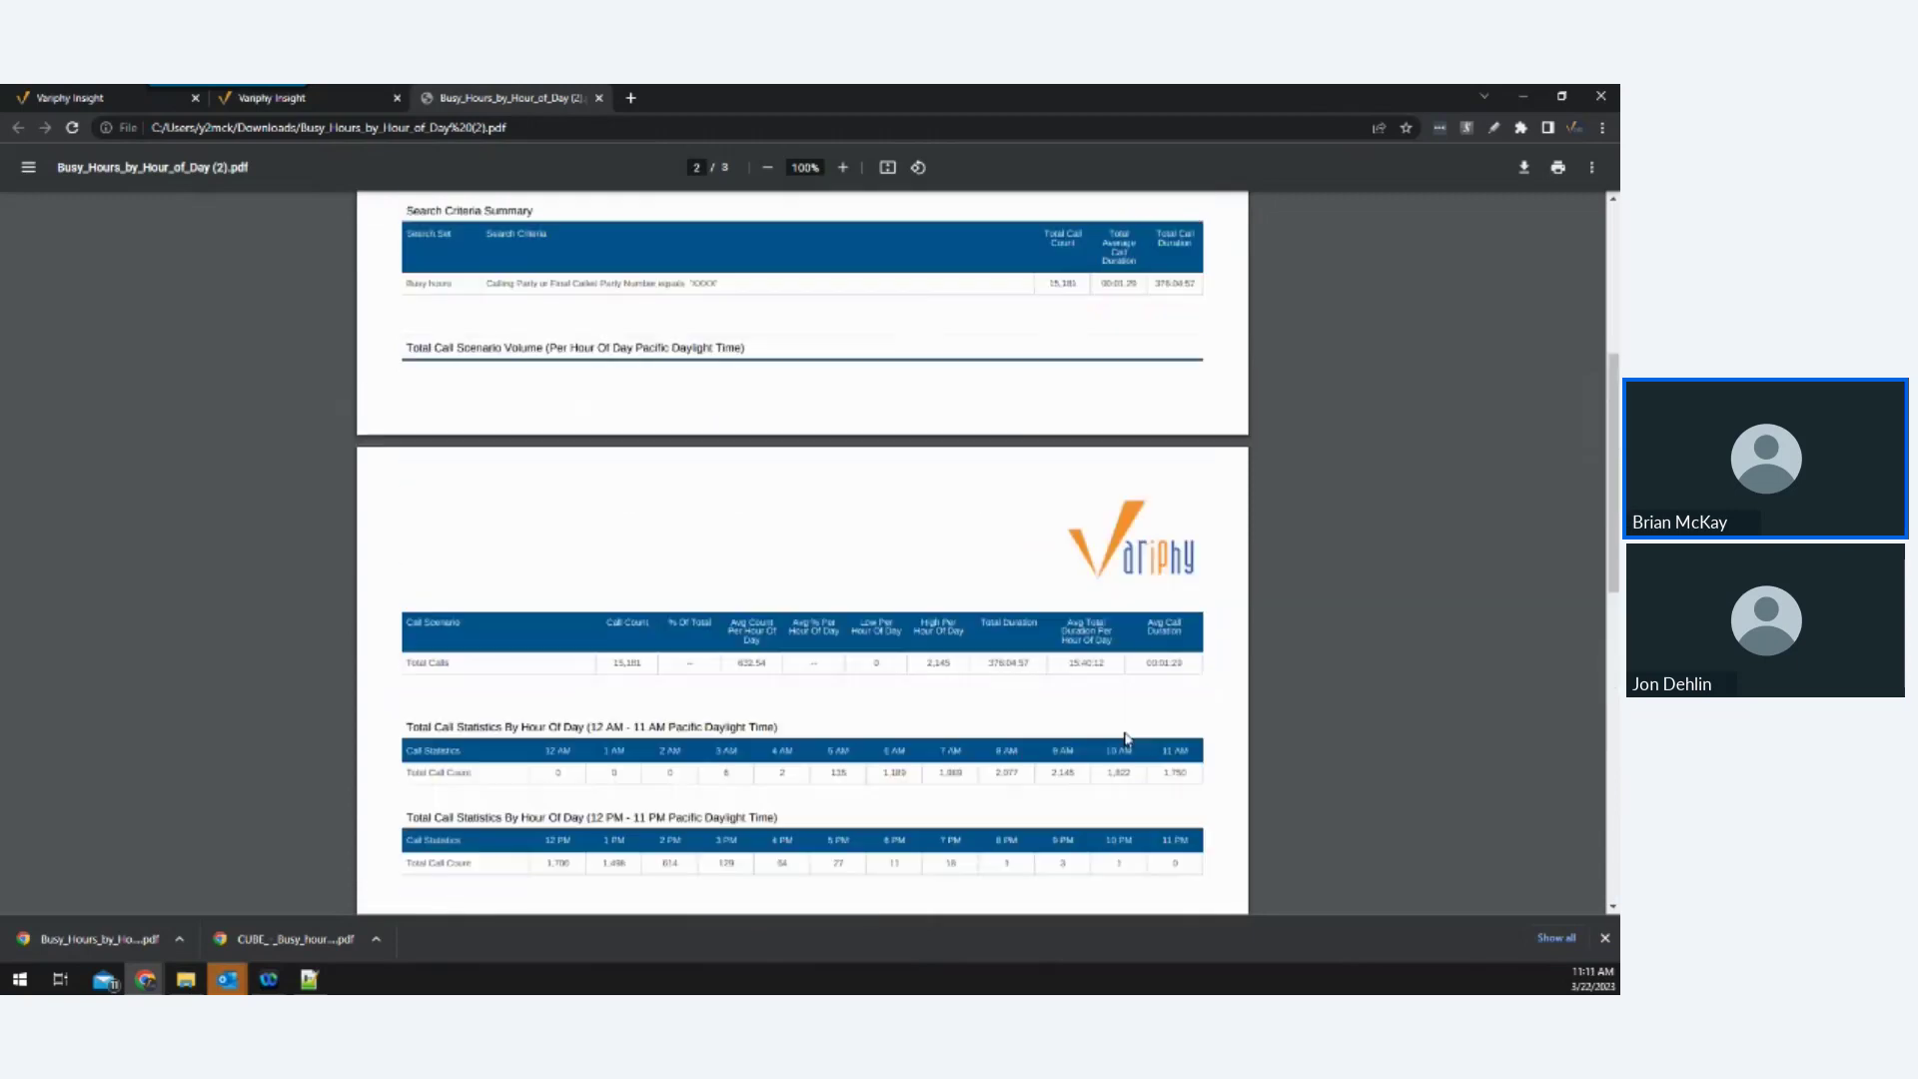
{"action": "scroll", "coordinate": [1129, 739], "scroll_direction": "up", "scroll_amount": 2}
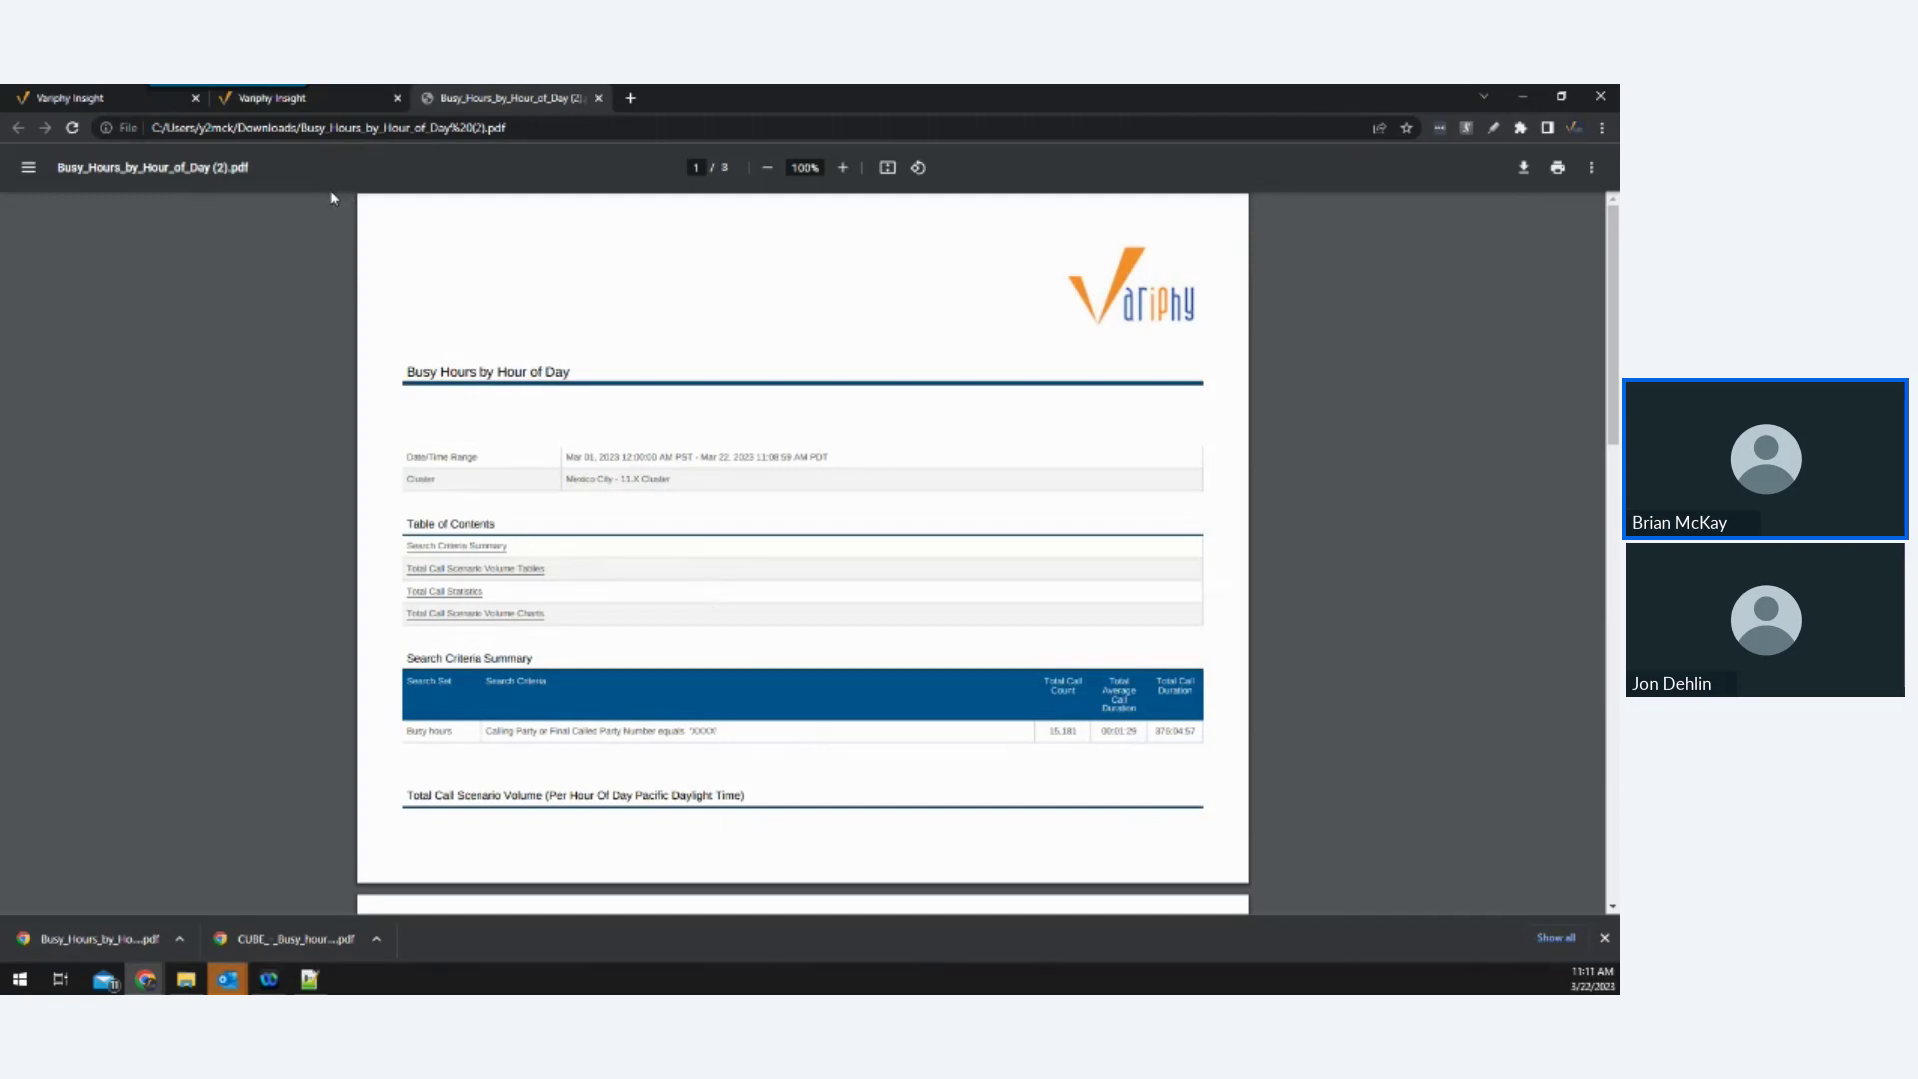
Close the PDF, open the Busy Hours by Hour of Day report for editing and enable data grouping in Grouping Statistics.
{"action": "left_click", "coordinate": [302, 100]}
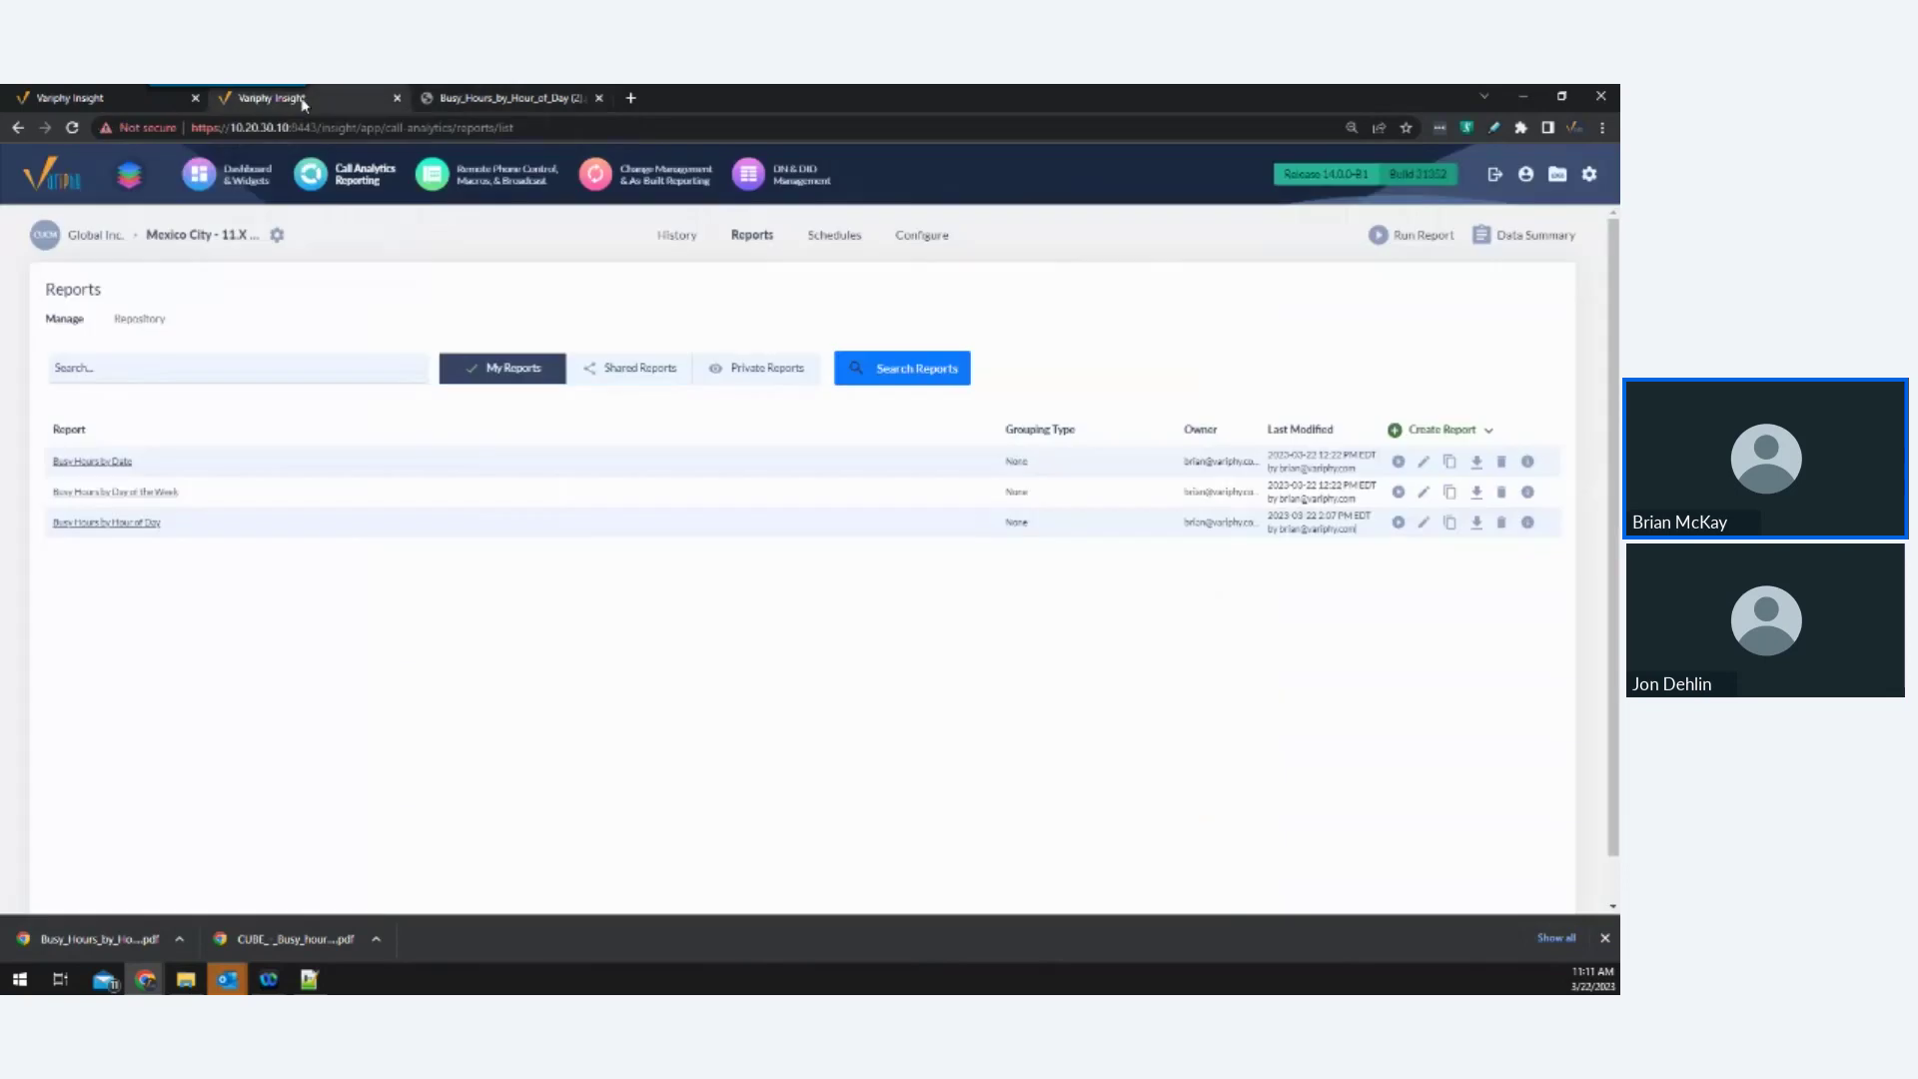
{"action": "left_click", "coordinate": [600, 98]}
{"action": "left_click", "coordinate": [1422, 523]}
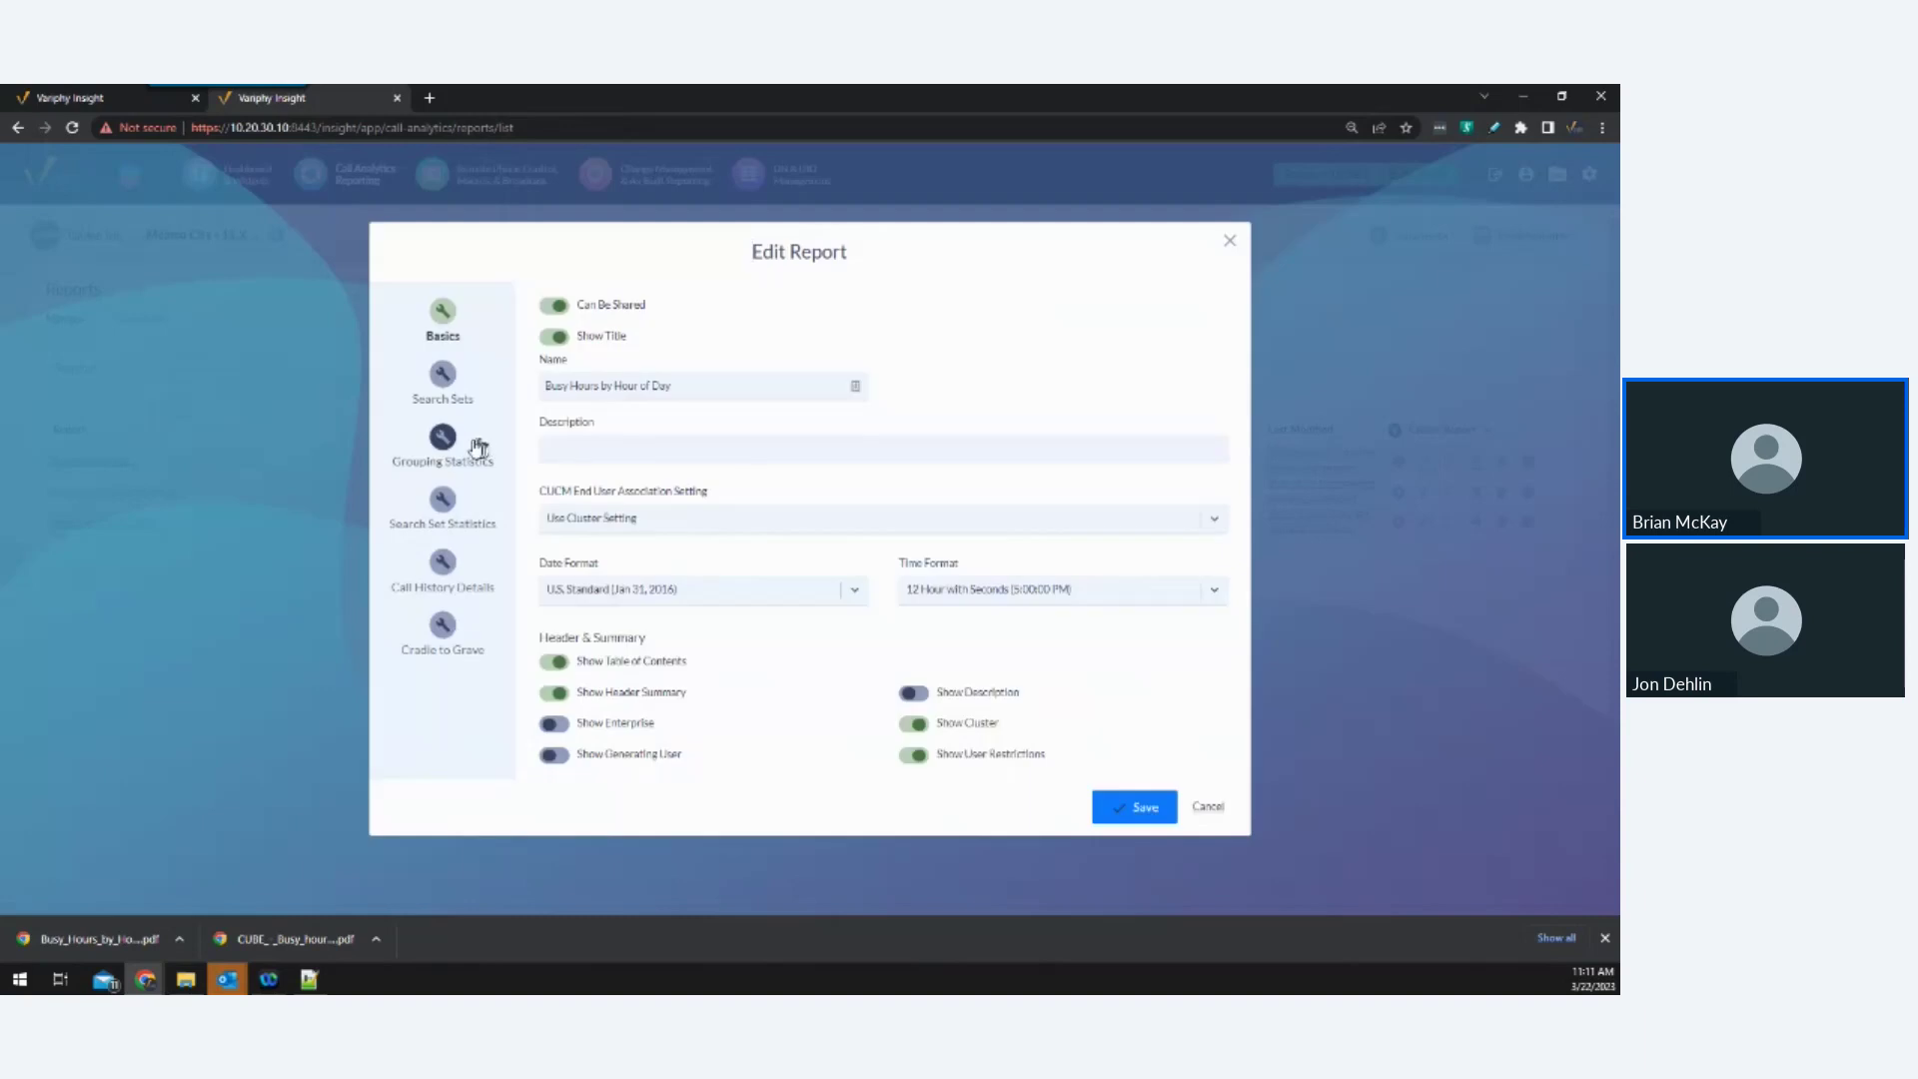
{"action": "left_click", "coordinate": [445, 447]}
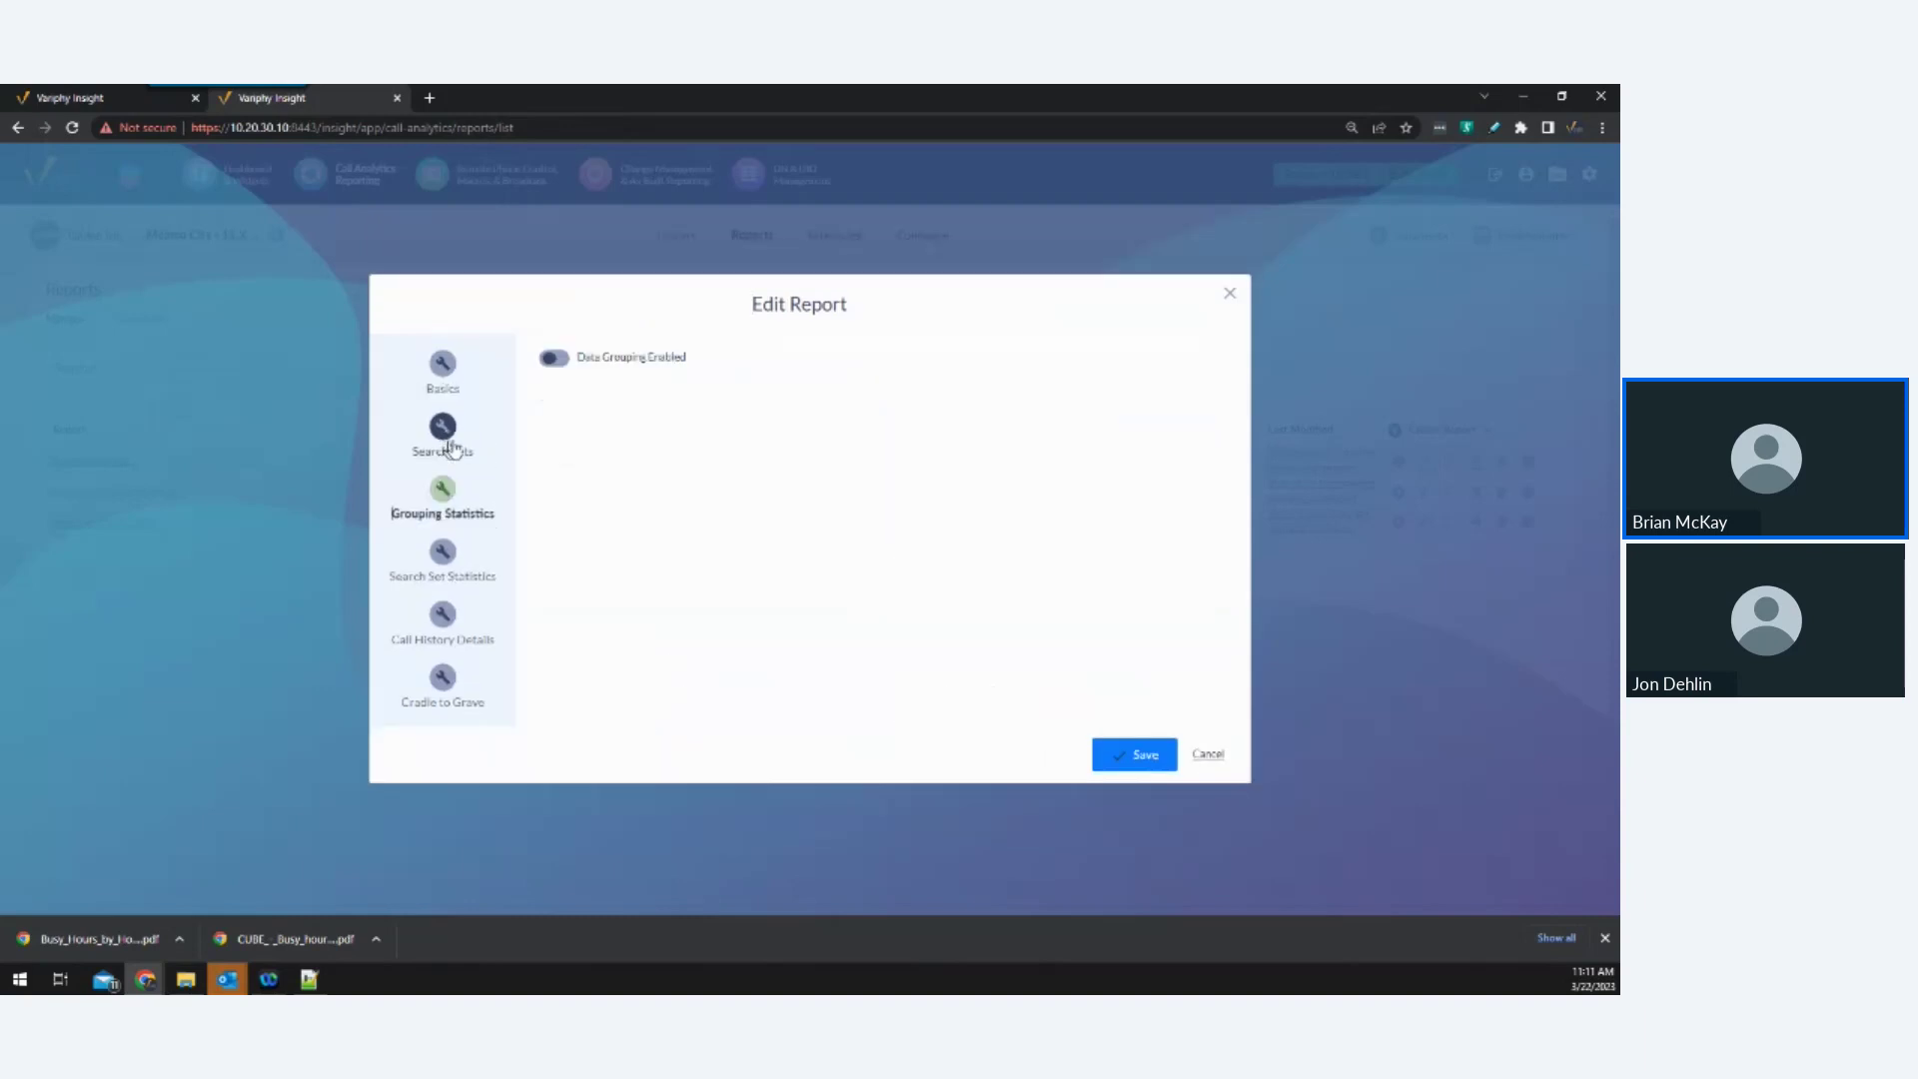
{"action": "left_click", "coordinate": [554, 360]}
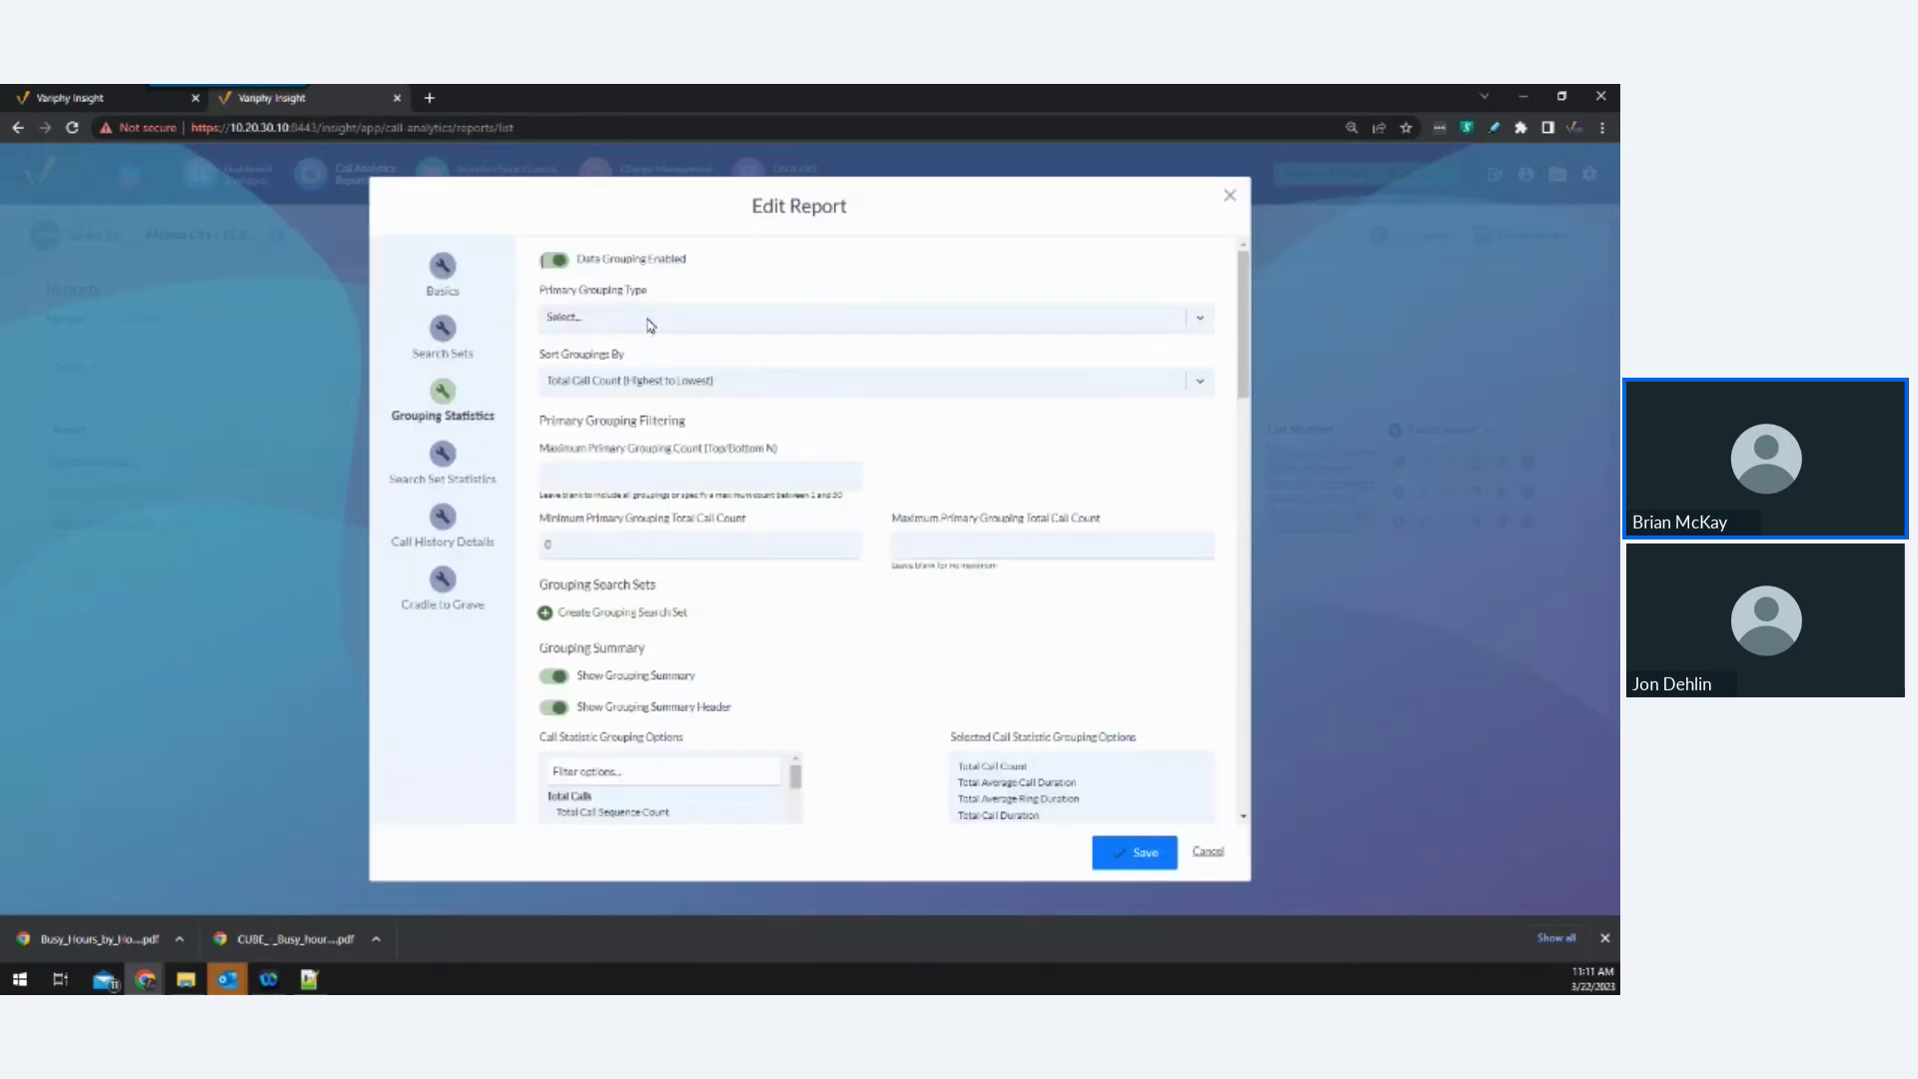
Check the search set and group the report by Calling Party or Final Called Party Number, sorted by Total Call Count (Highest to Lowest).
{"action": "left_click", "coordinate": [447, 331]}
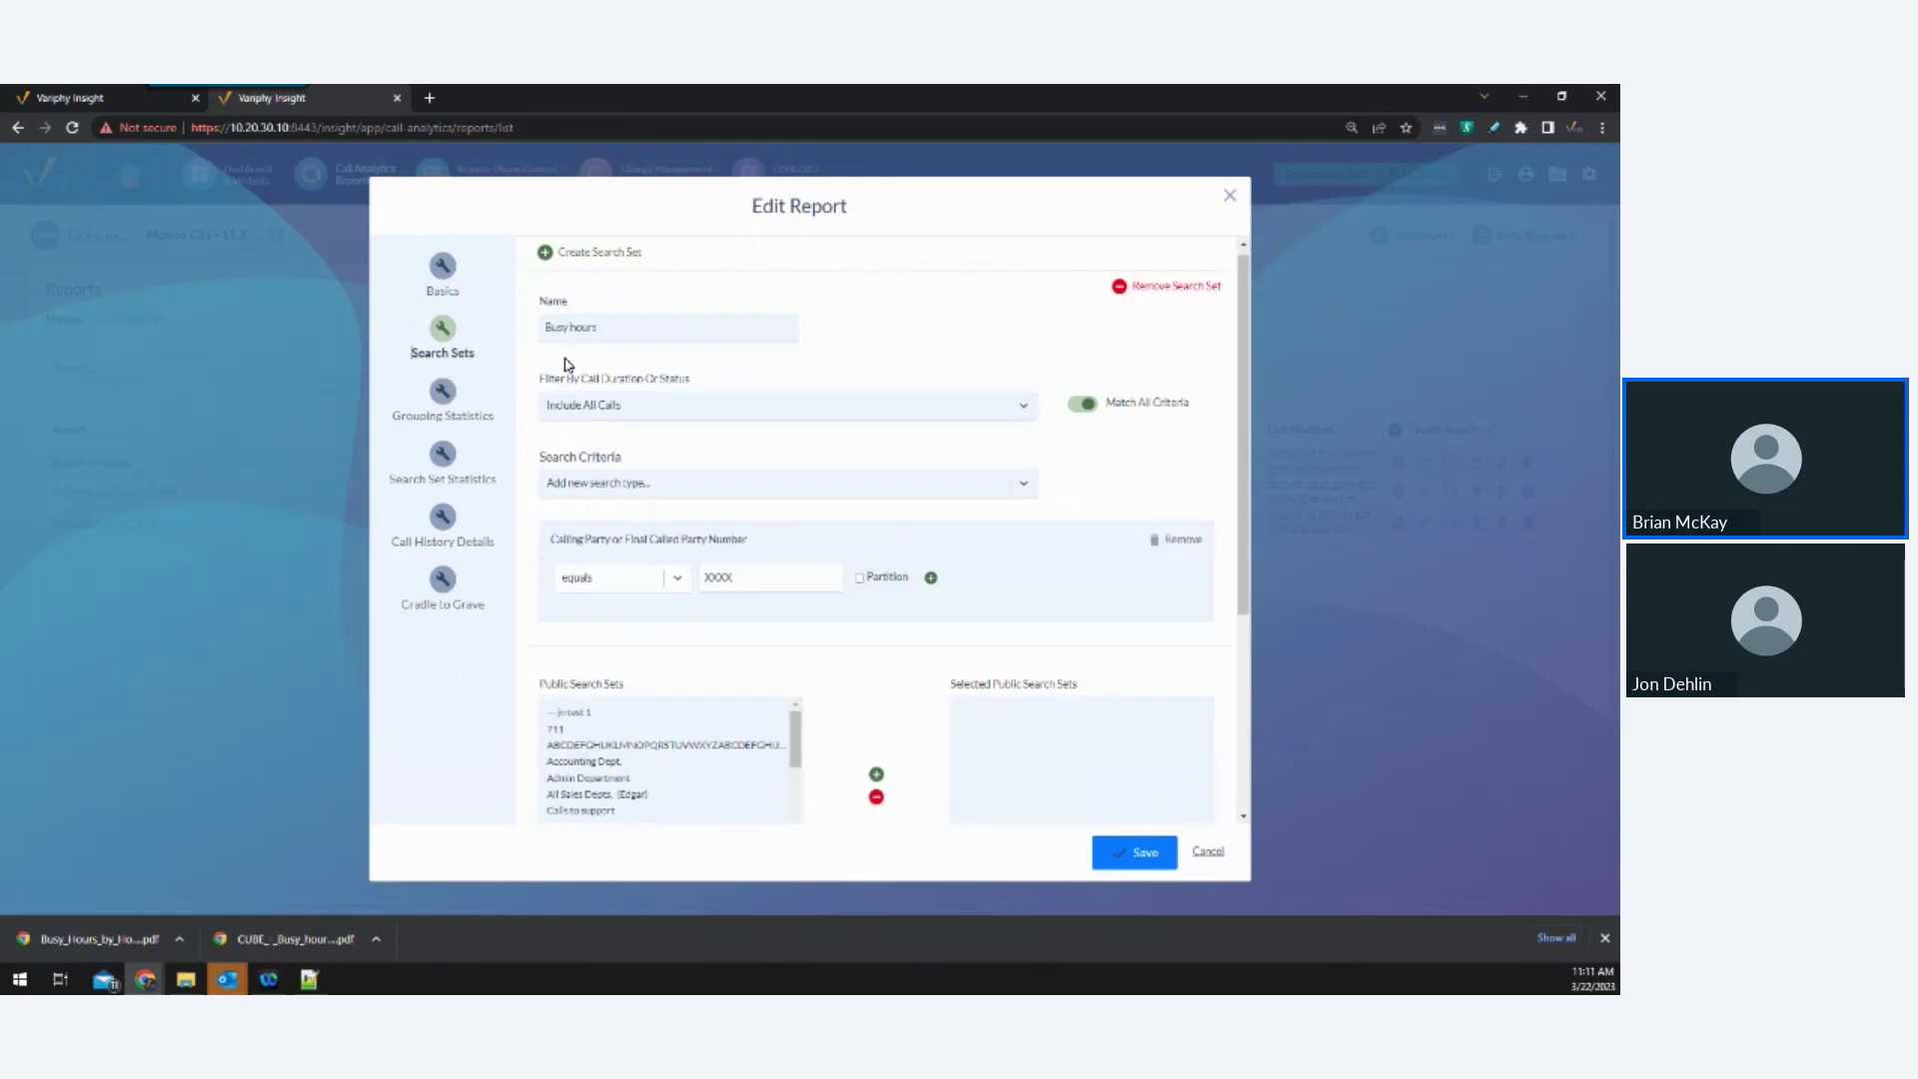
{"action": "left_click", "coordinate": [442, 393]}
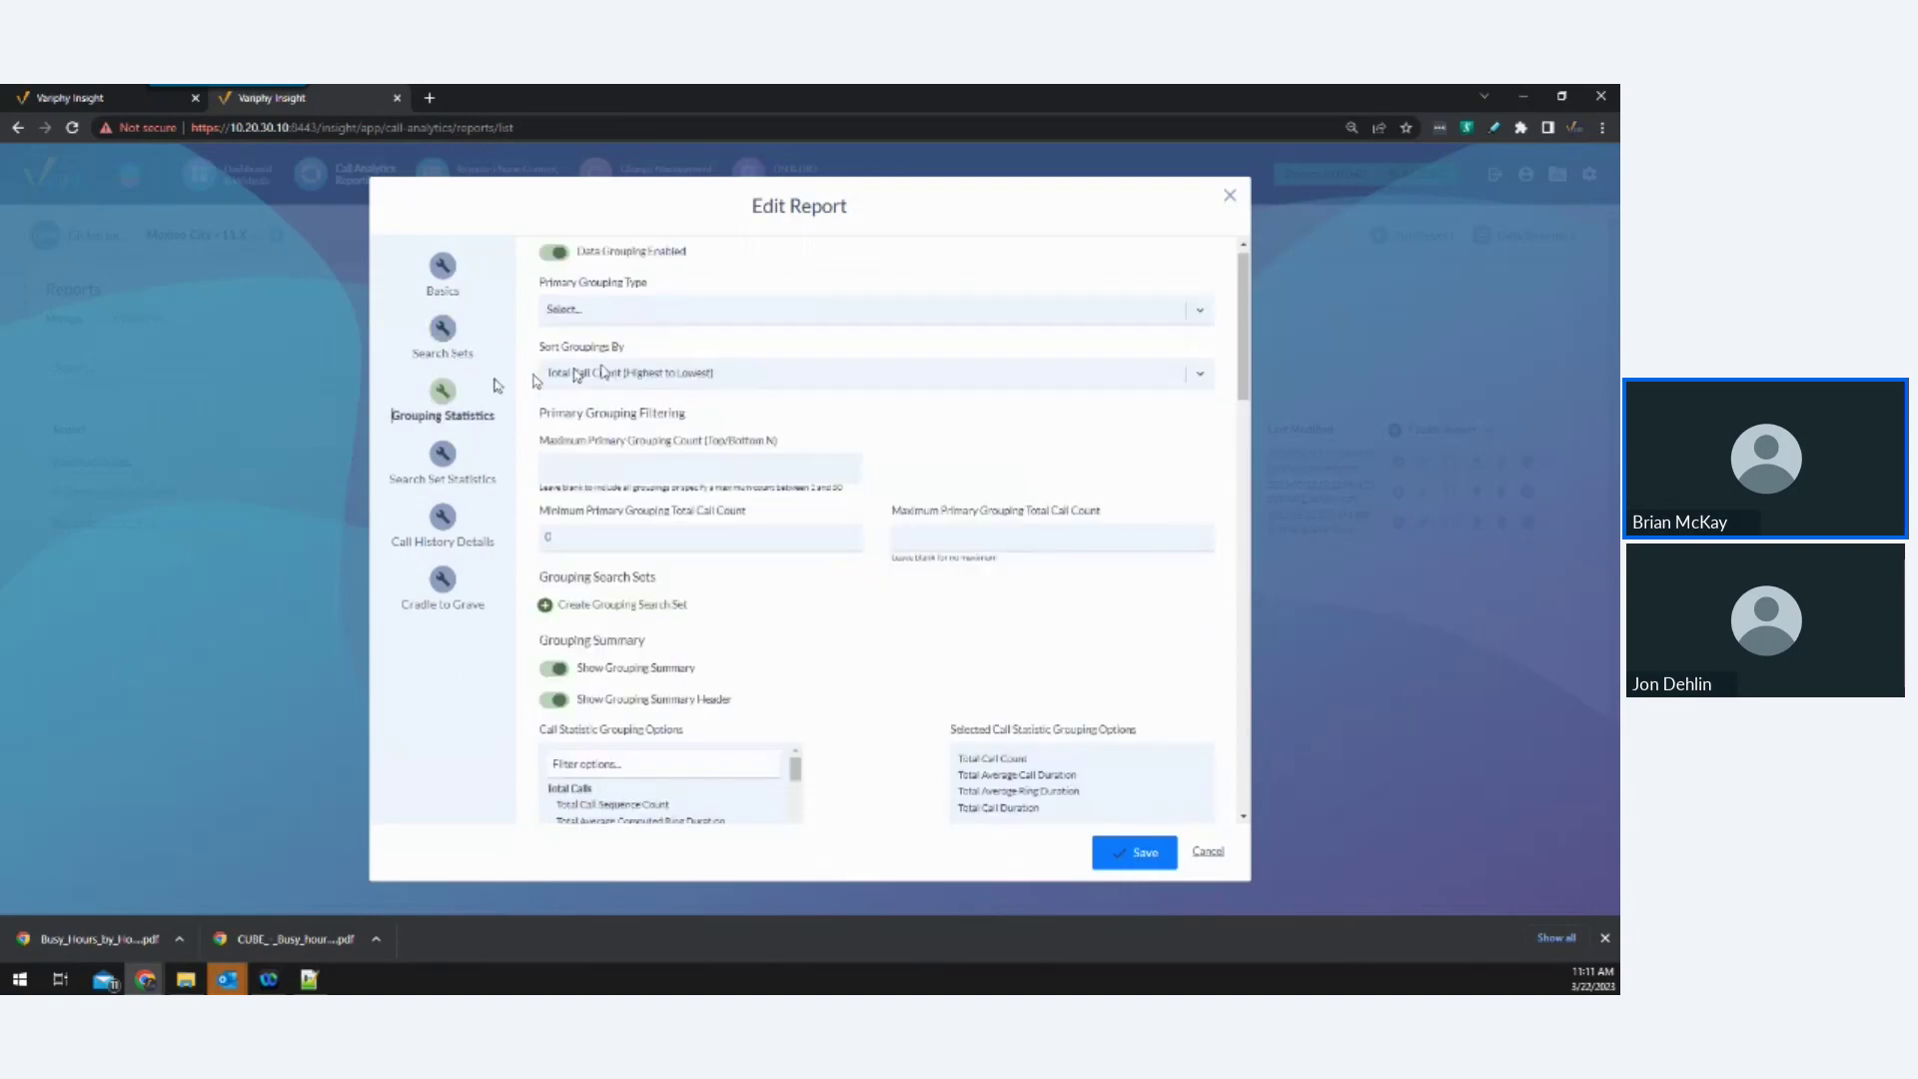
{"action": "left_click", "coordinate": [656, 311]}
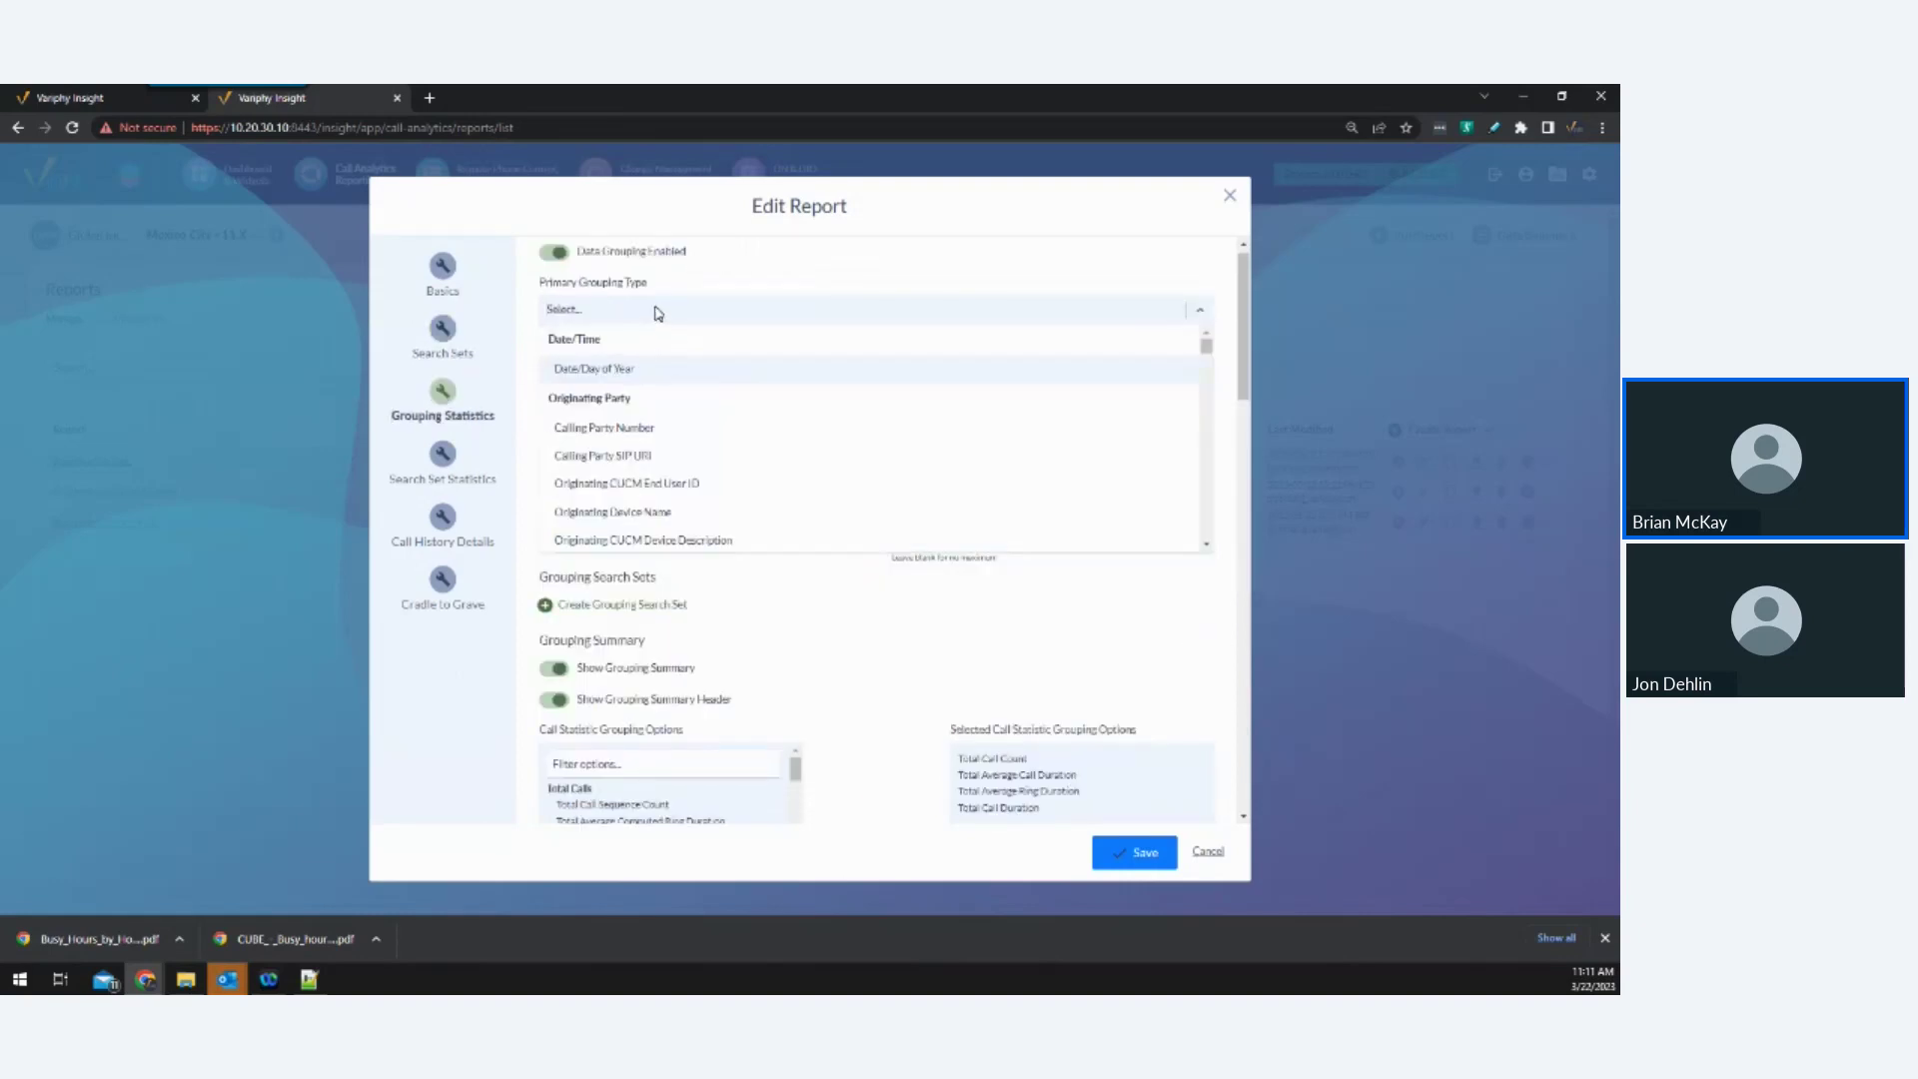
{"action": "type", "text": "calling party"}
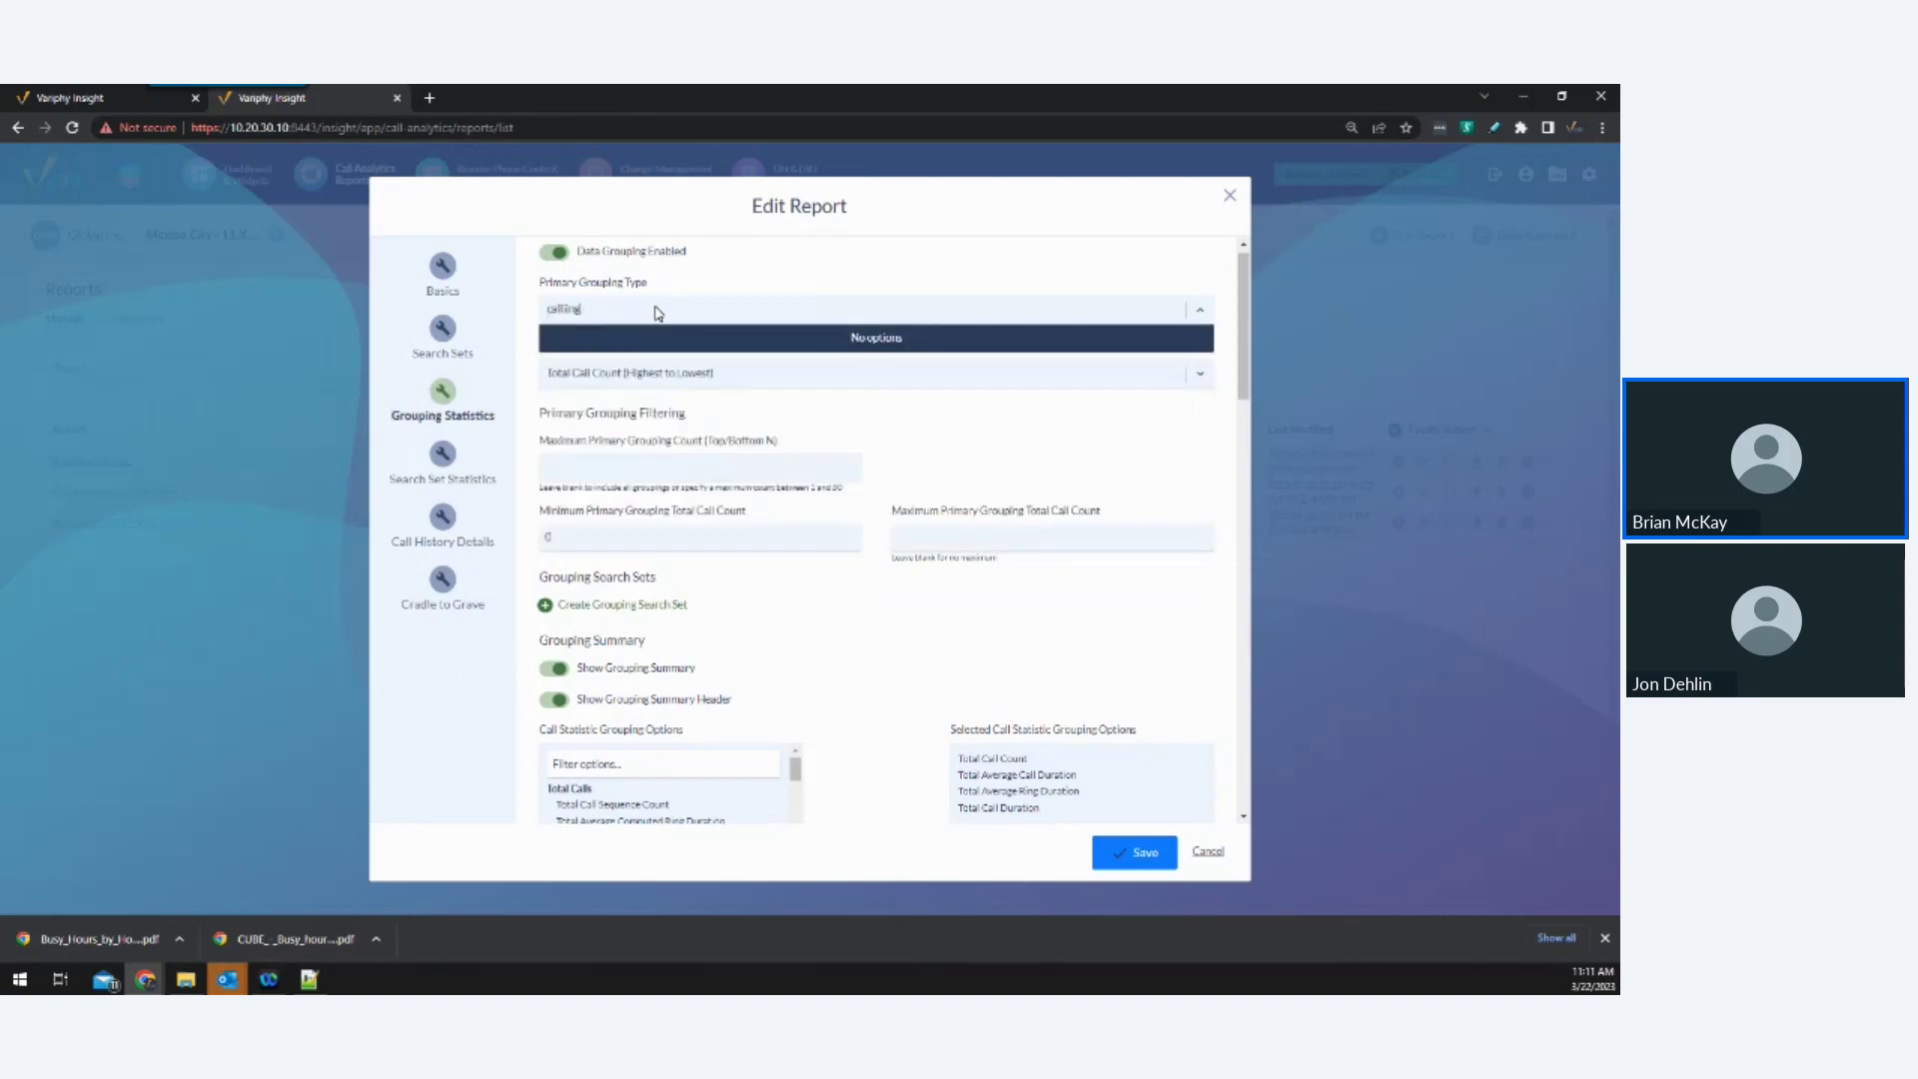
{"action": "key", "text": "BackSpace"}
{"action": "type", "text": "p"}
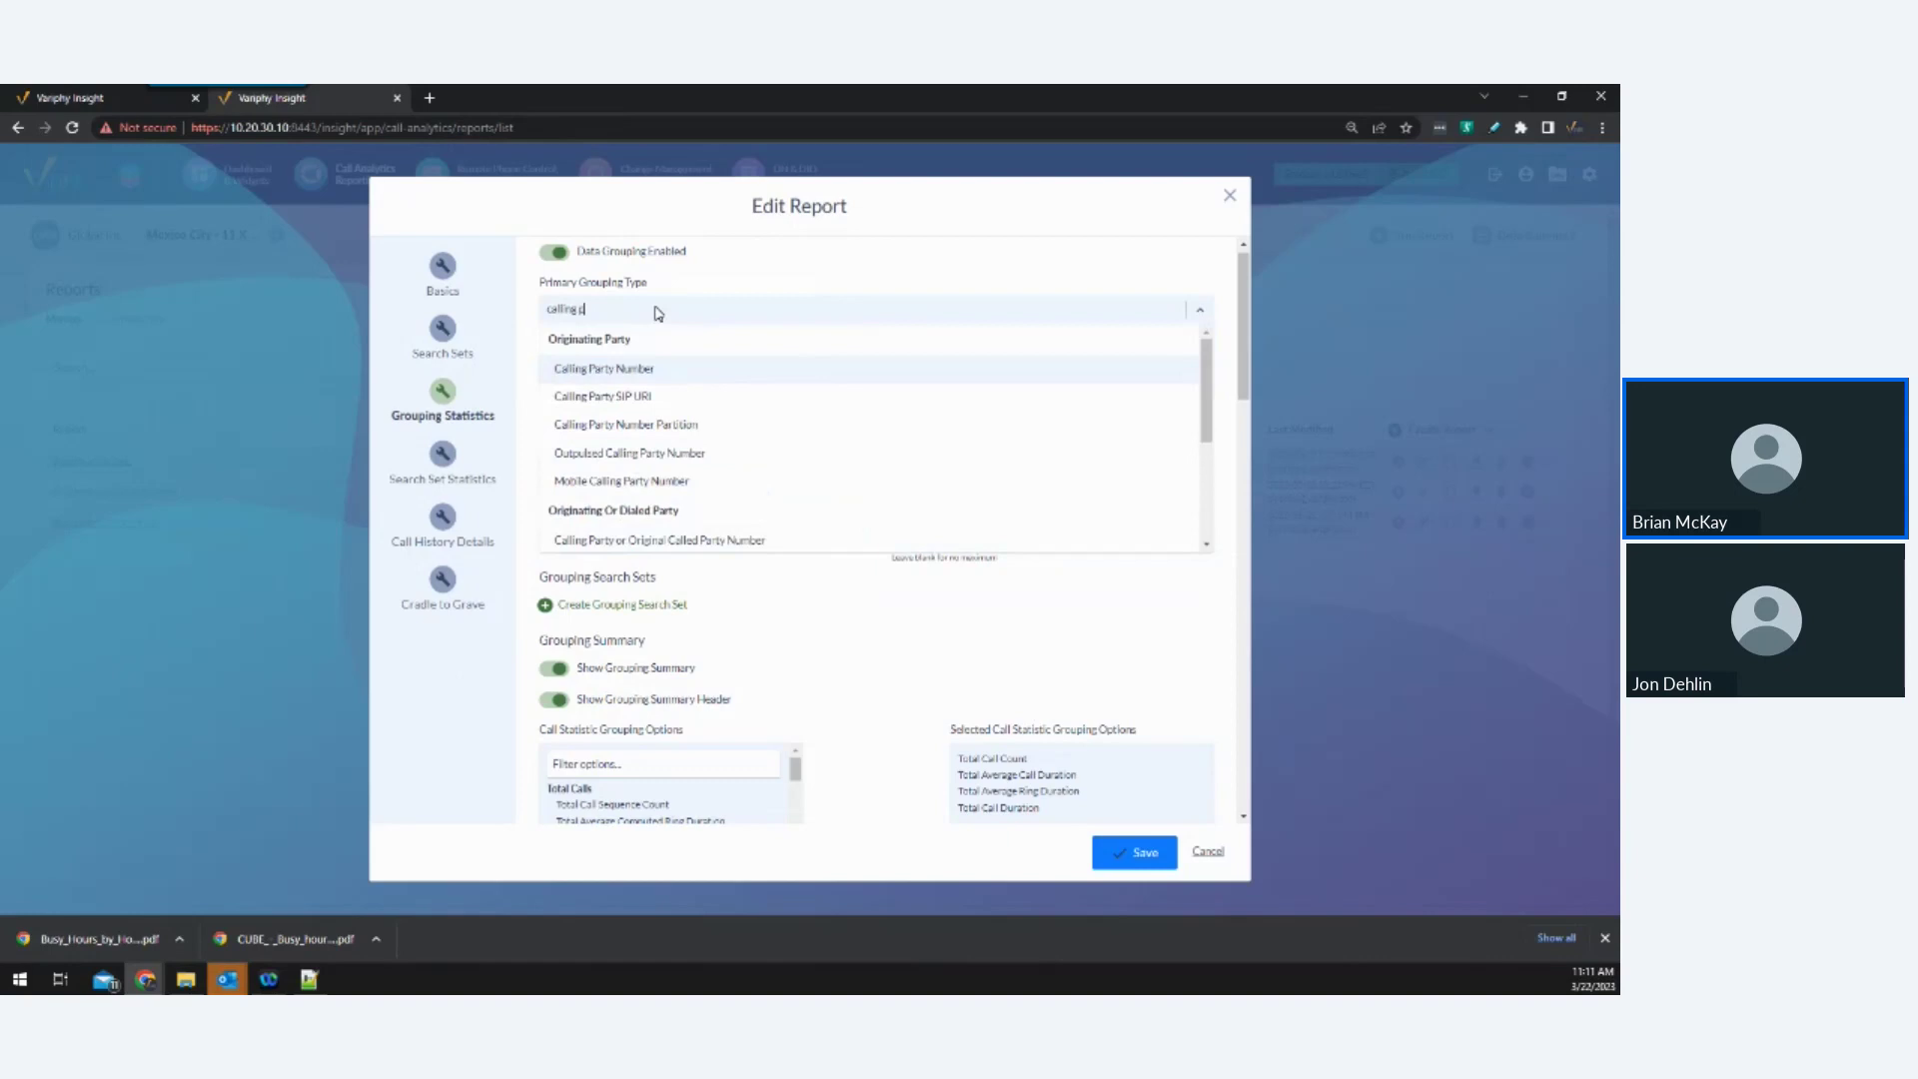
{"action": "type", "text": "arty or"}
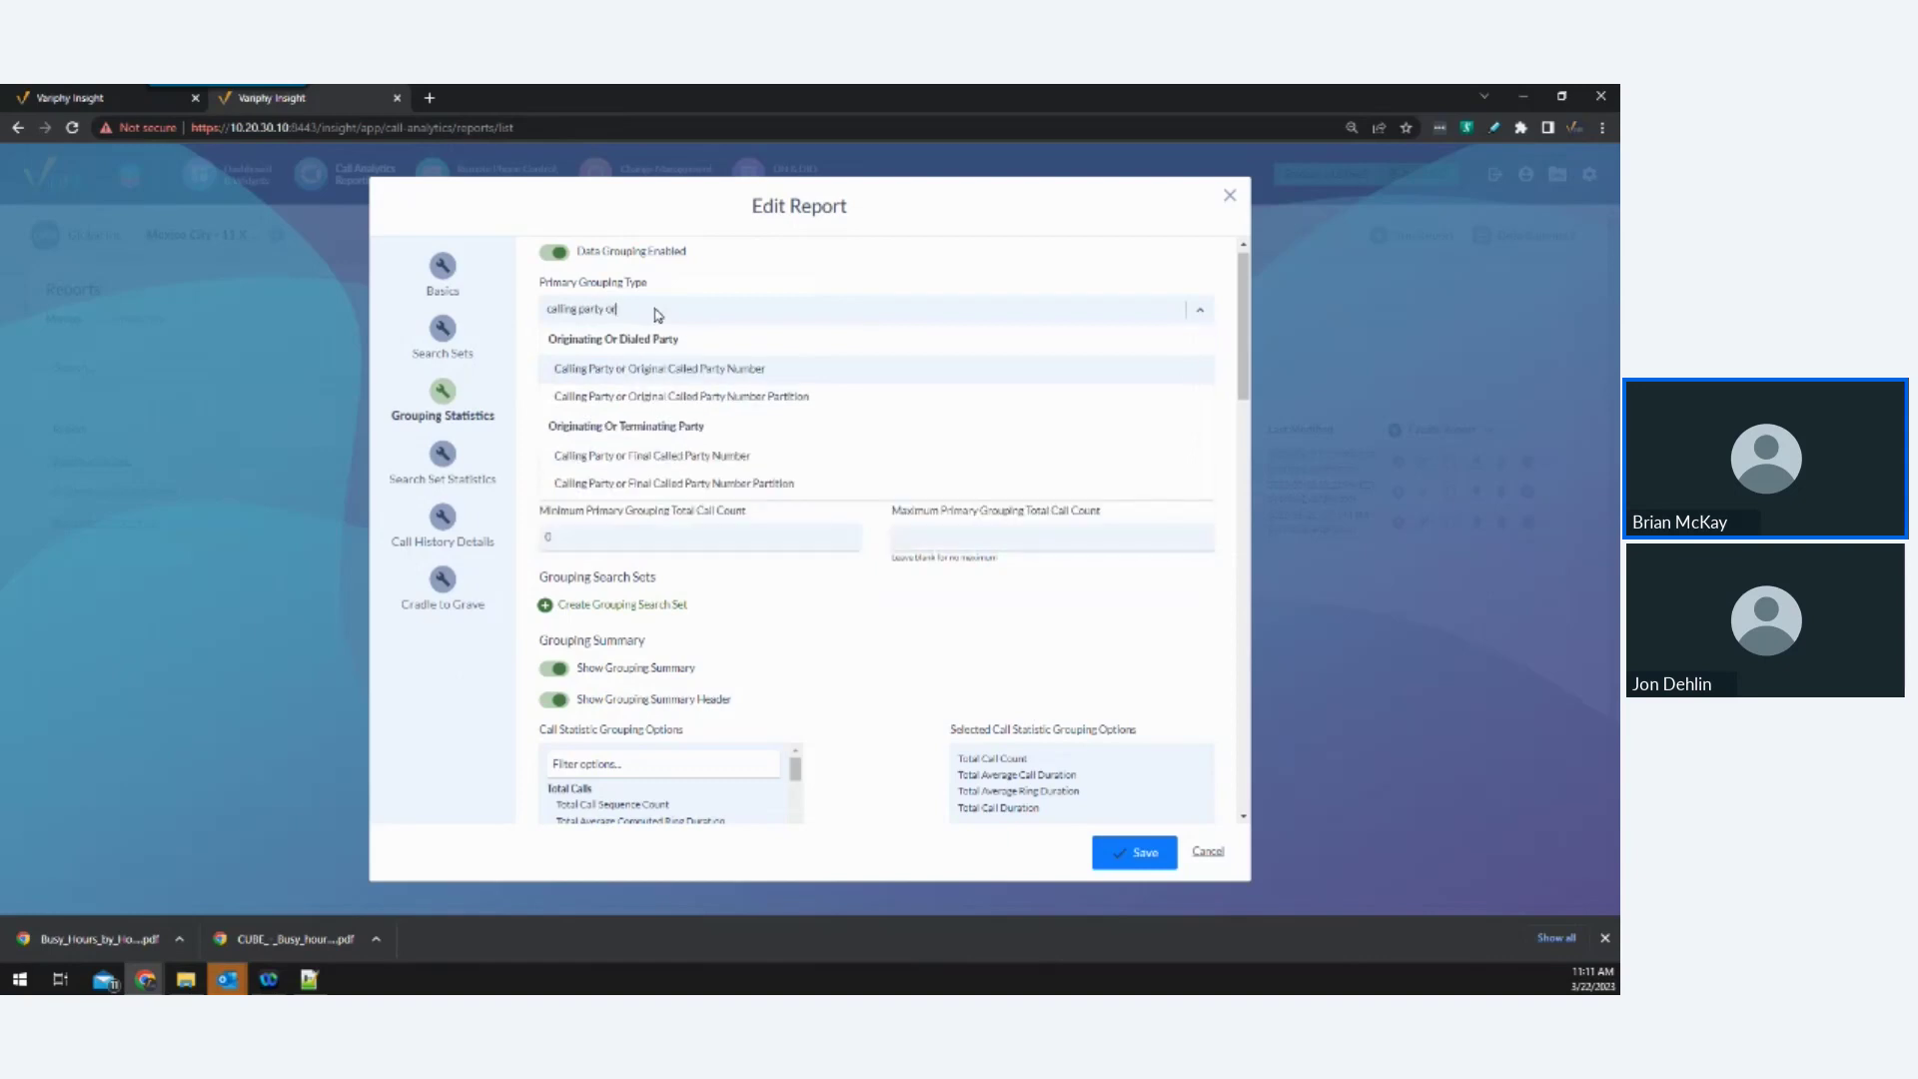
{"action": "left_click", "coordinate": [715, 458]}
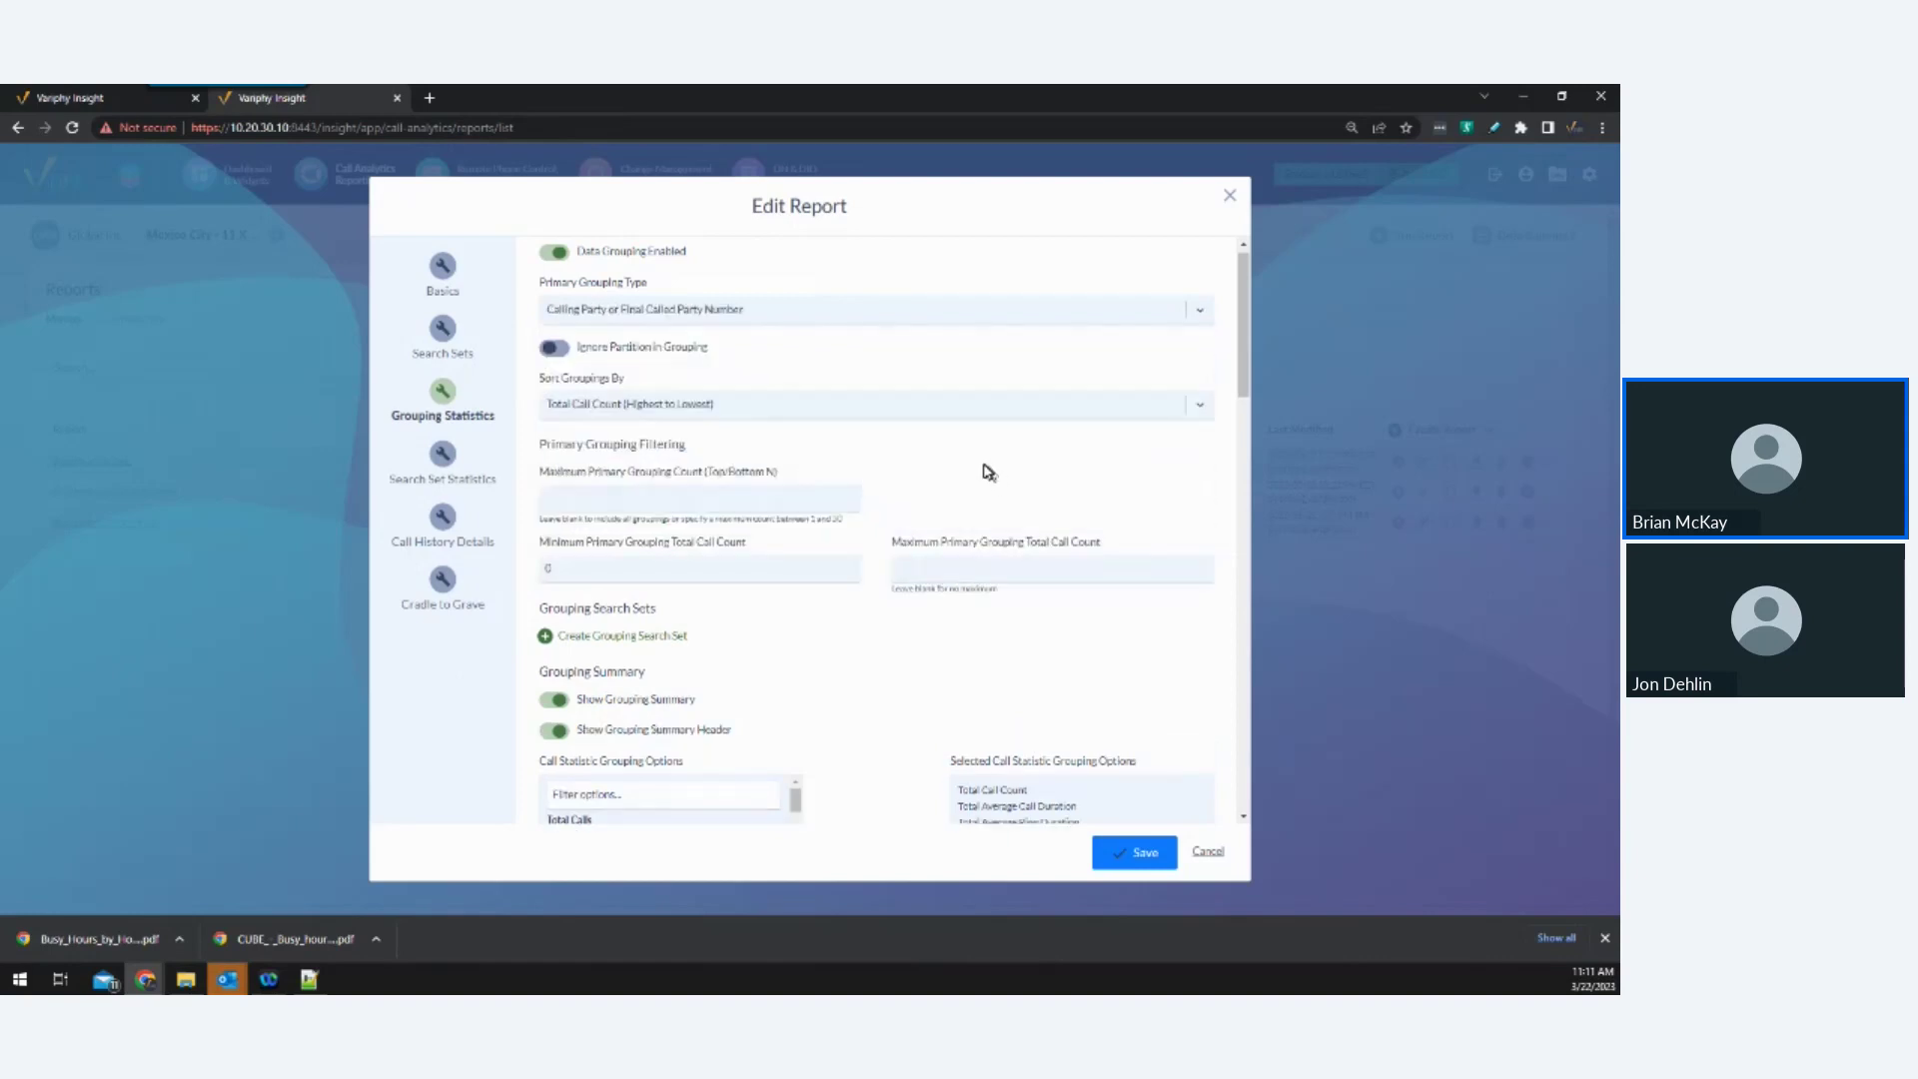
{"action": "left_click", "coordinate": [737, 412]}
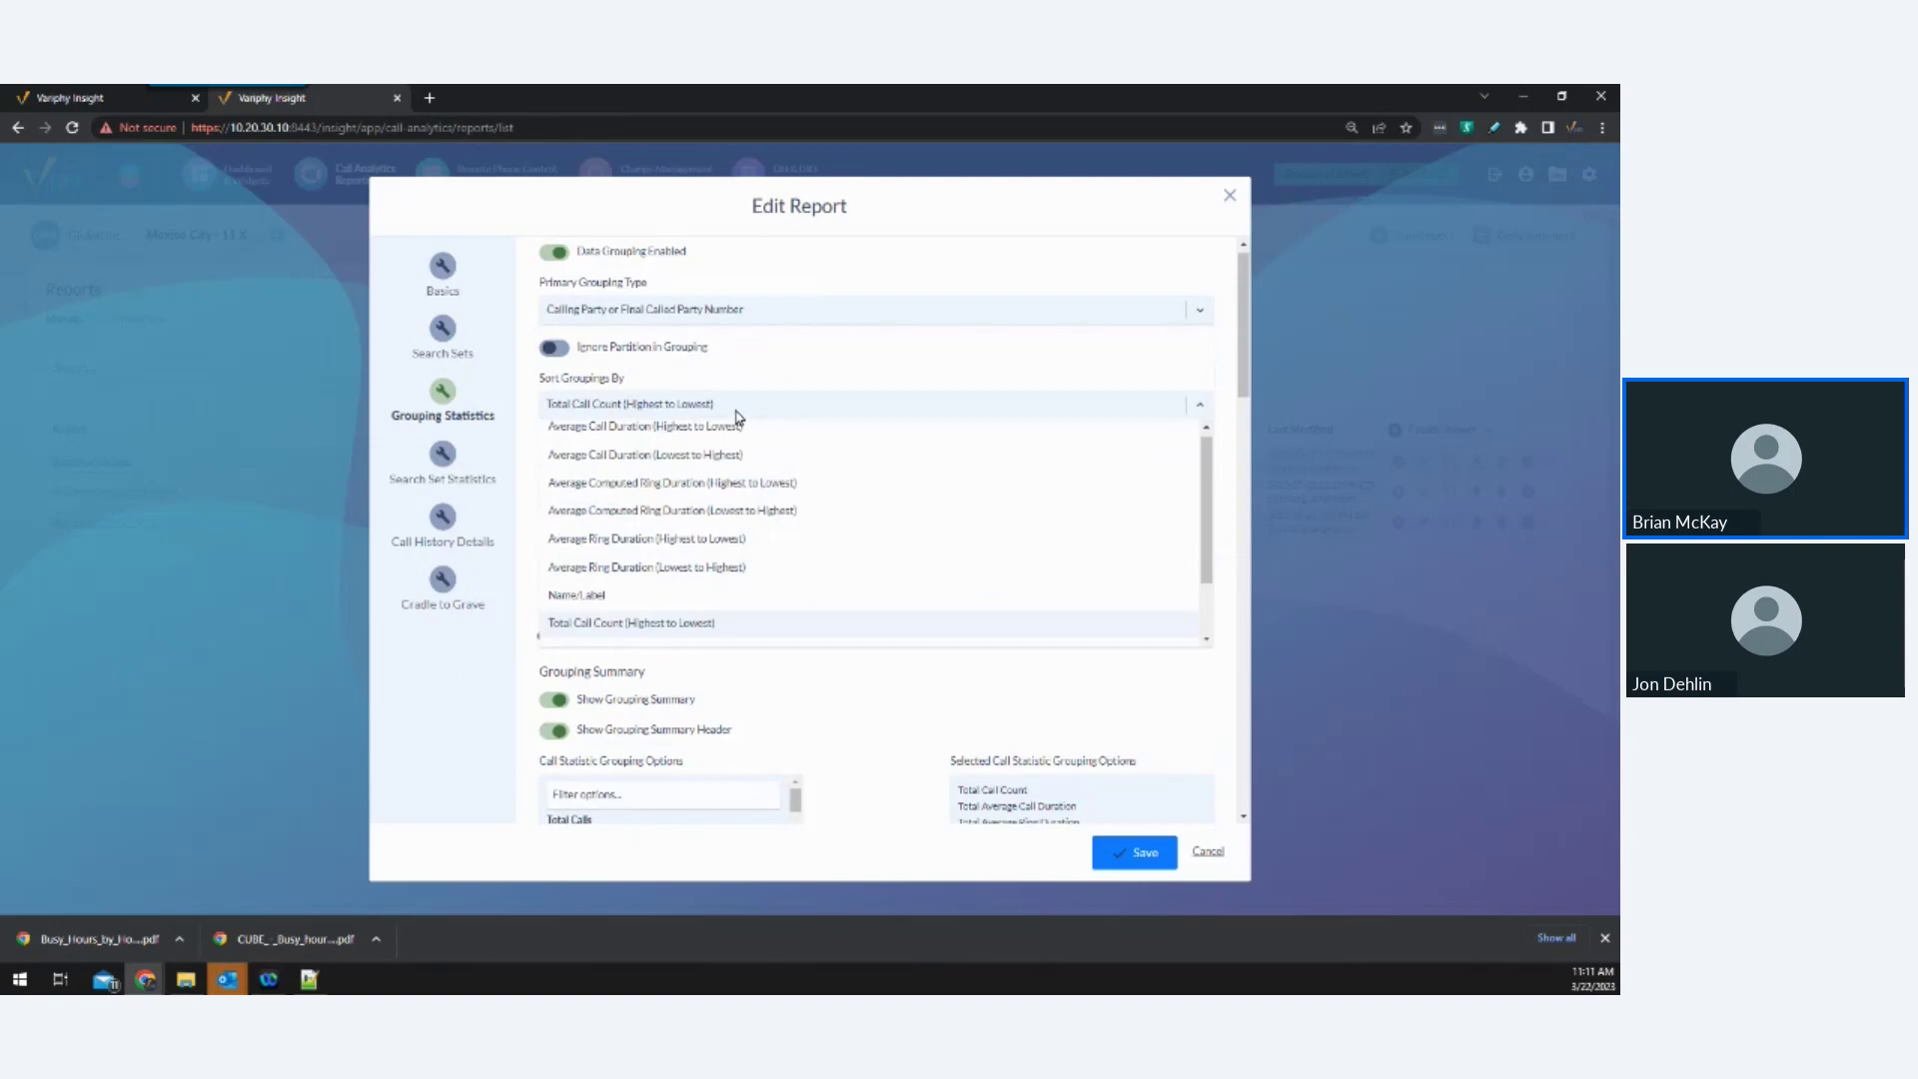
{"action": "left_click", "coordinate": [660, 624]}
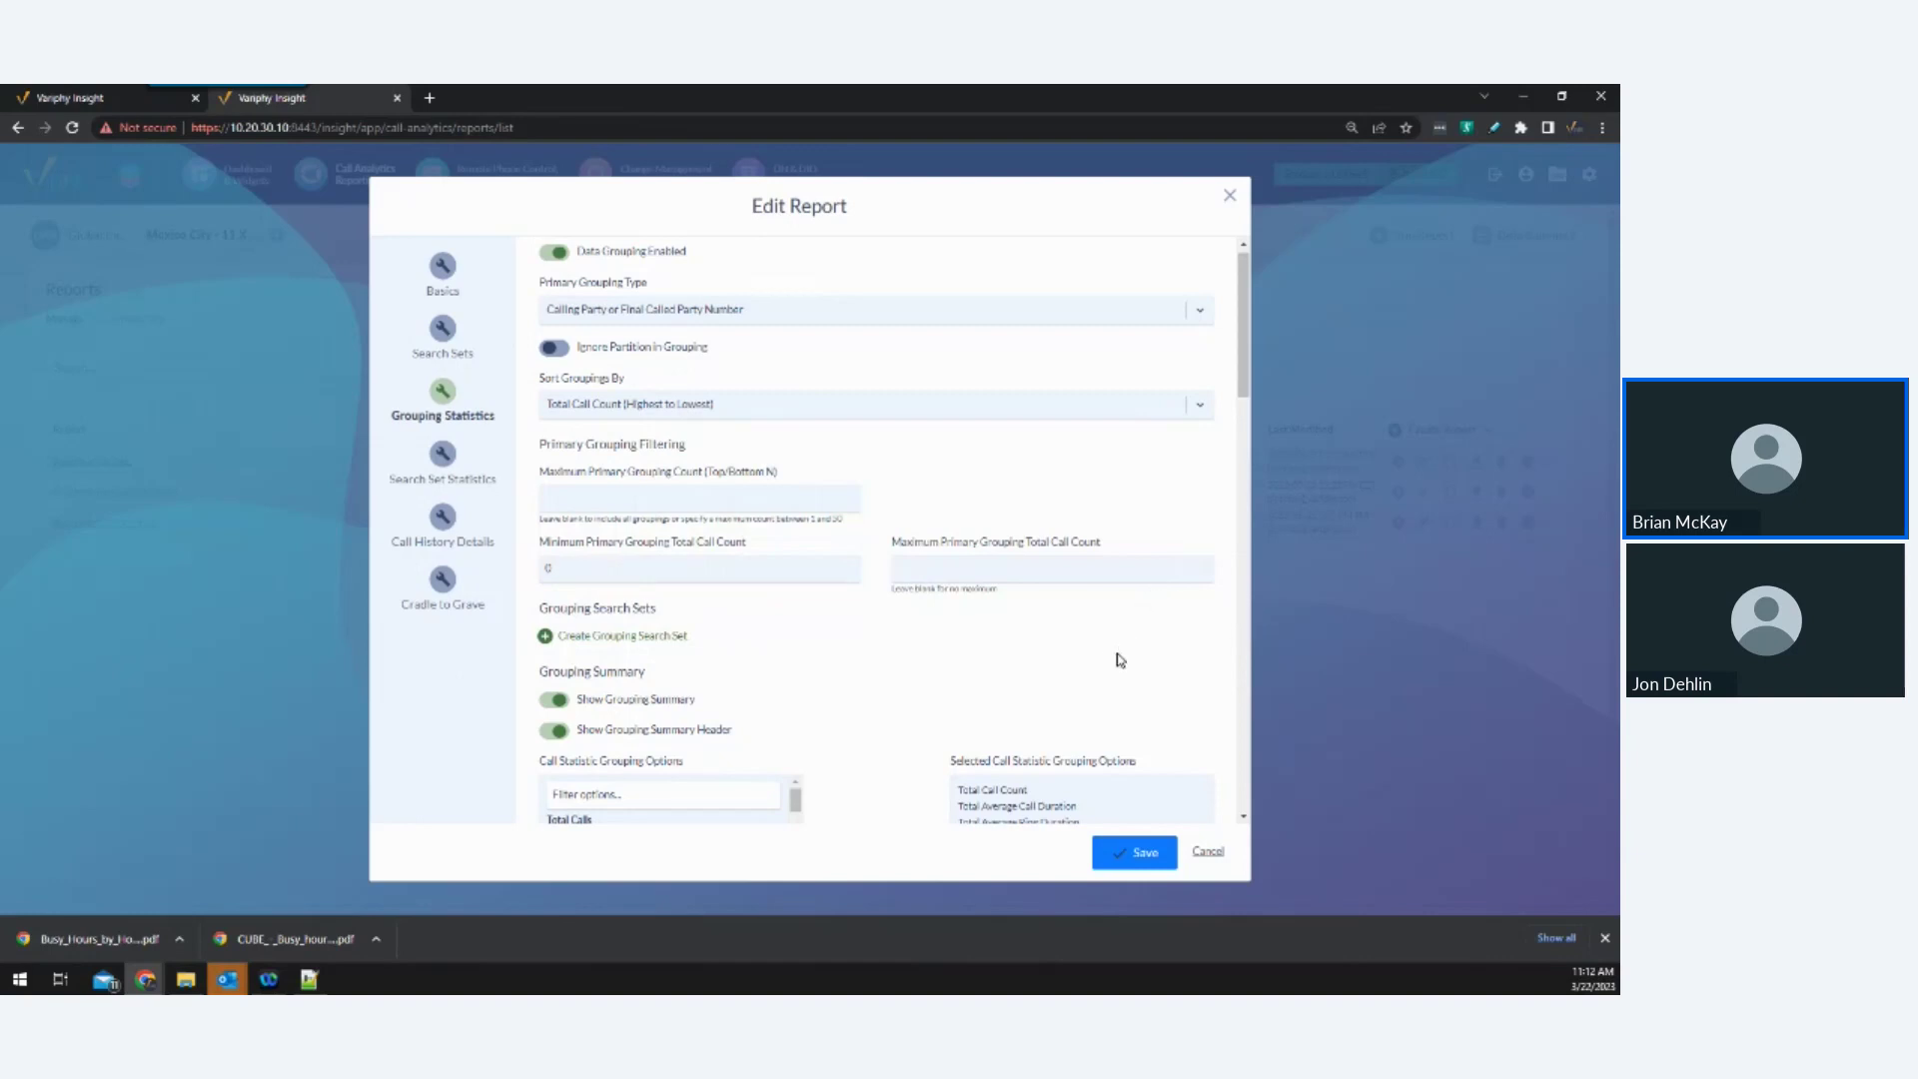
Look through the grouping summary and statistics options and the list of available primary grouping types.
{"action": "scroll", "coordinate": [1120, 660], "scroll_direction": "down", "scroll_amount": 3}
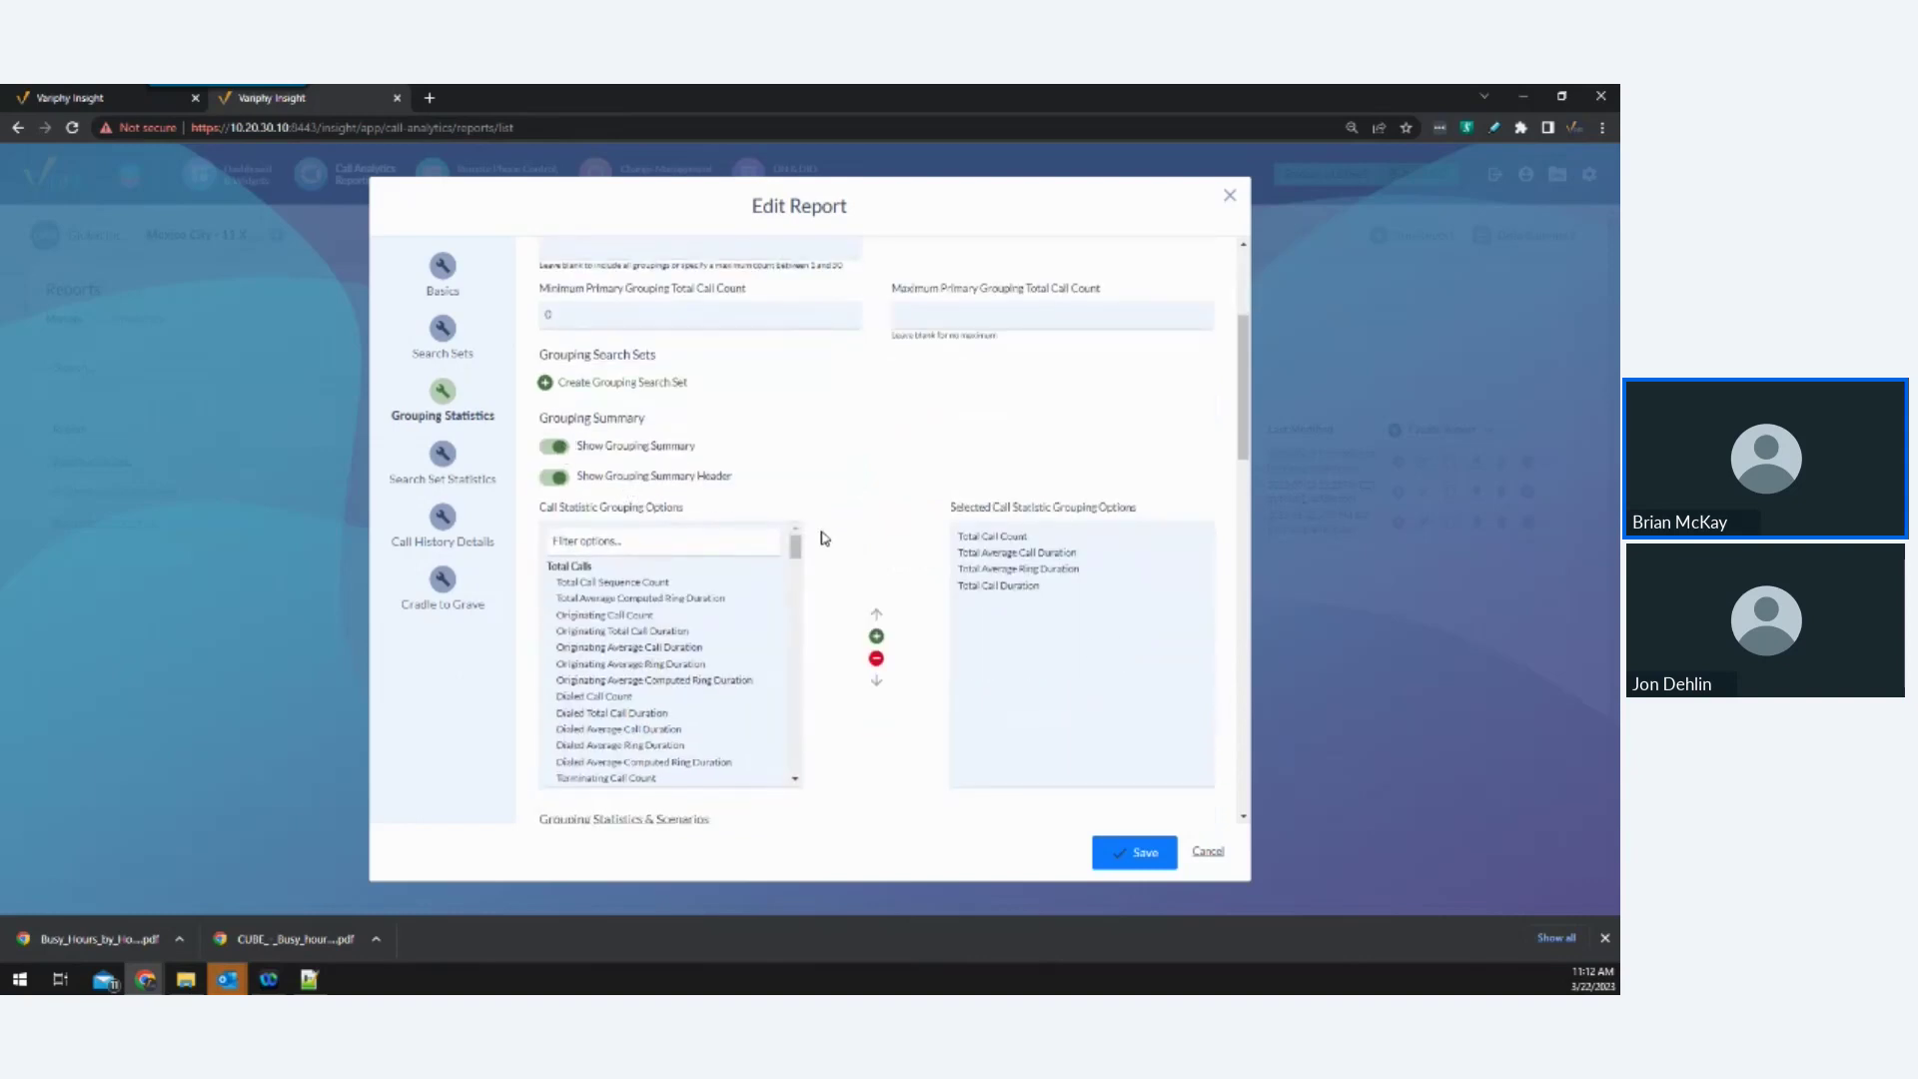
{"action": "scroll", "coordinate": [826, 539], "scroll_direction": "down", "scroll_amount": 3}
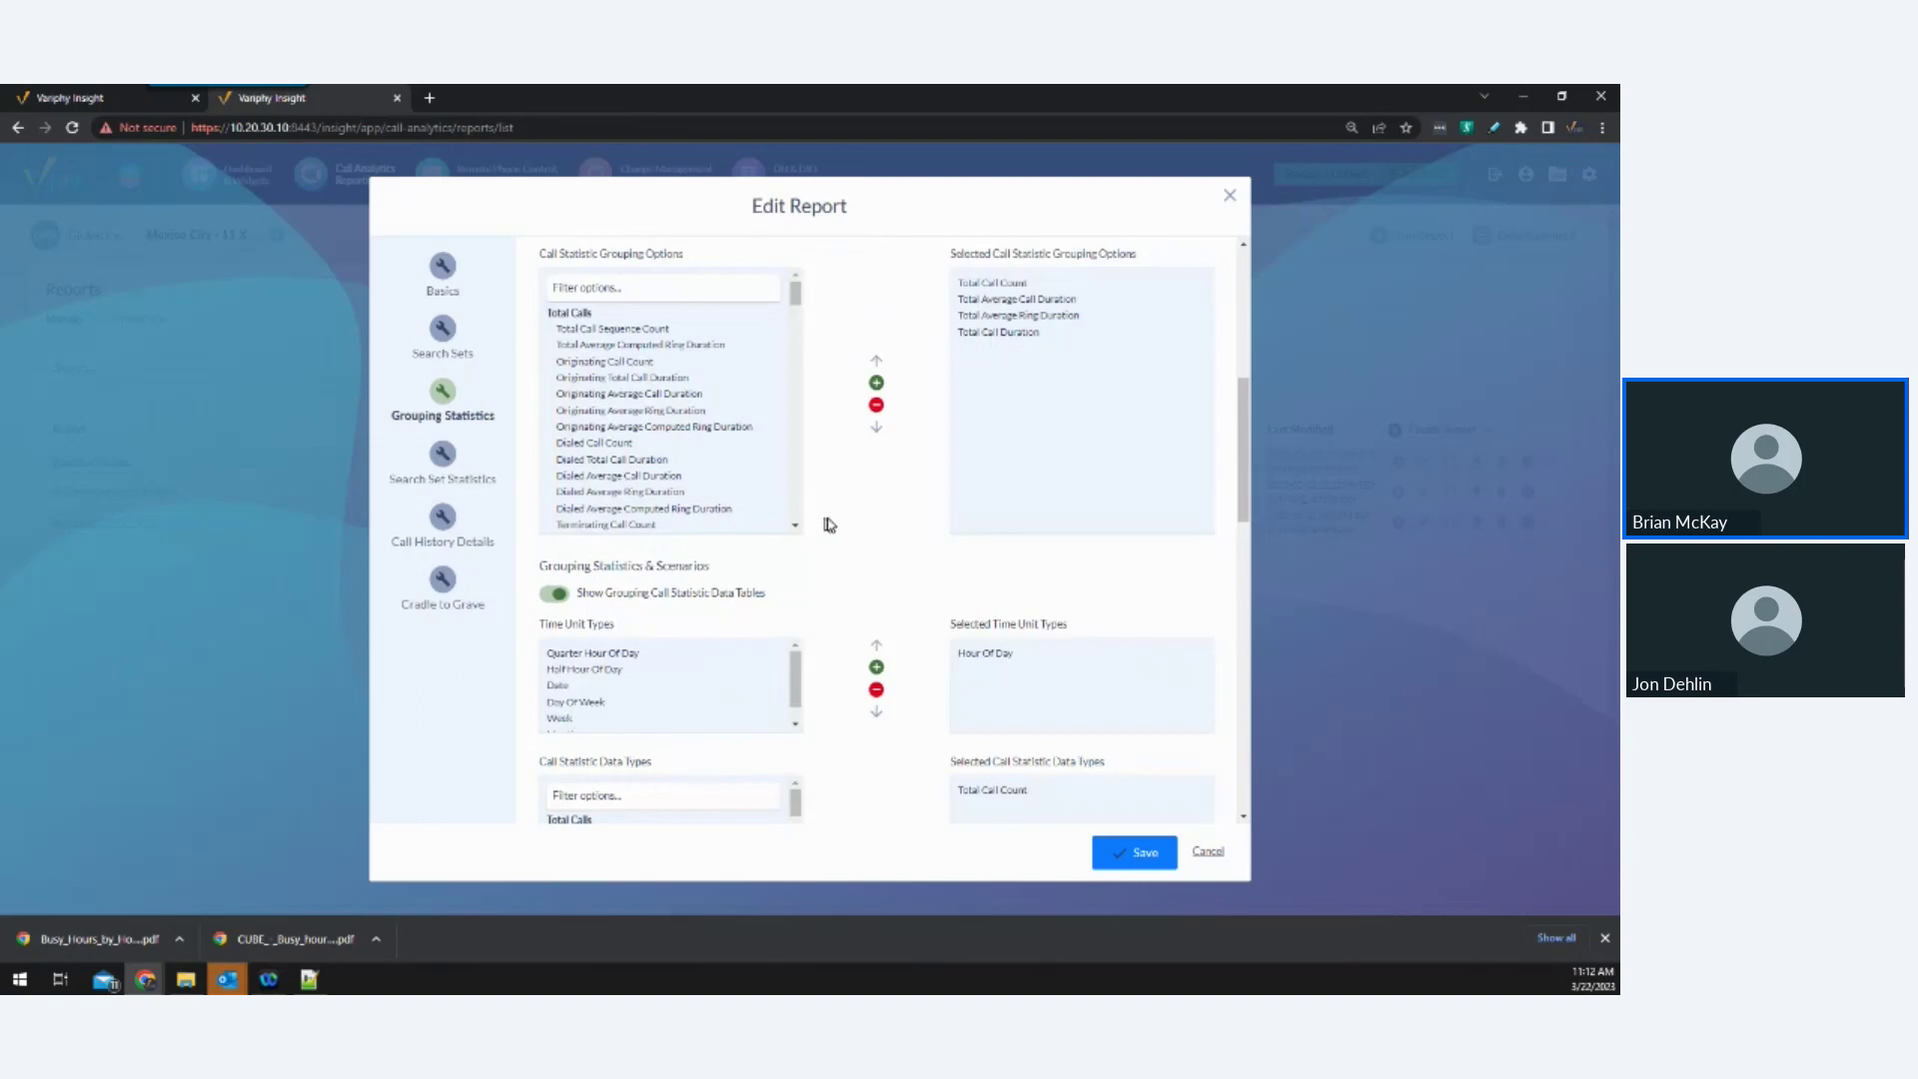
{"action": "scroll", "coordinate": [830, 521], "scroll_direction": "up", "scroll_amount": 6}
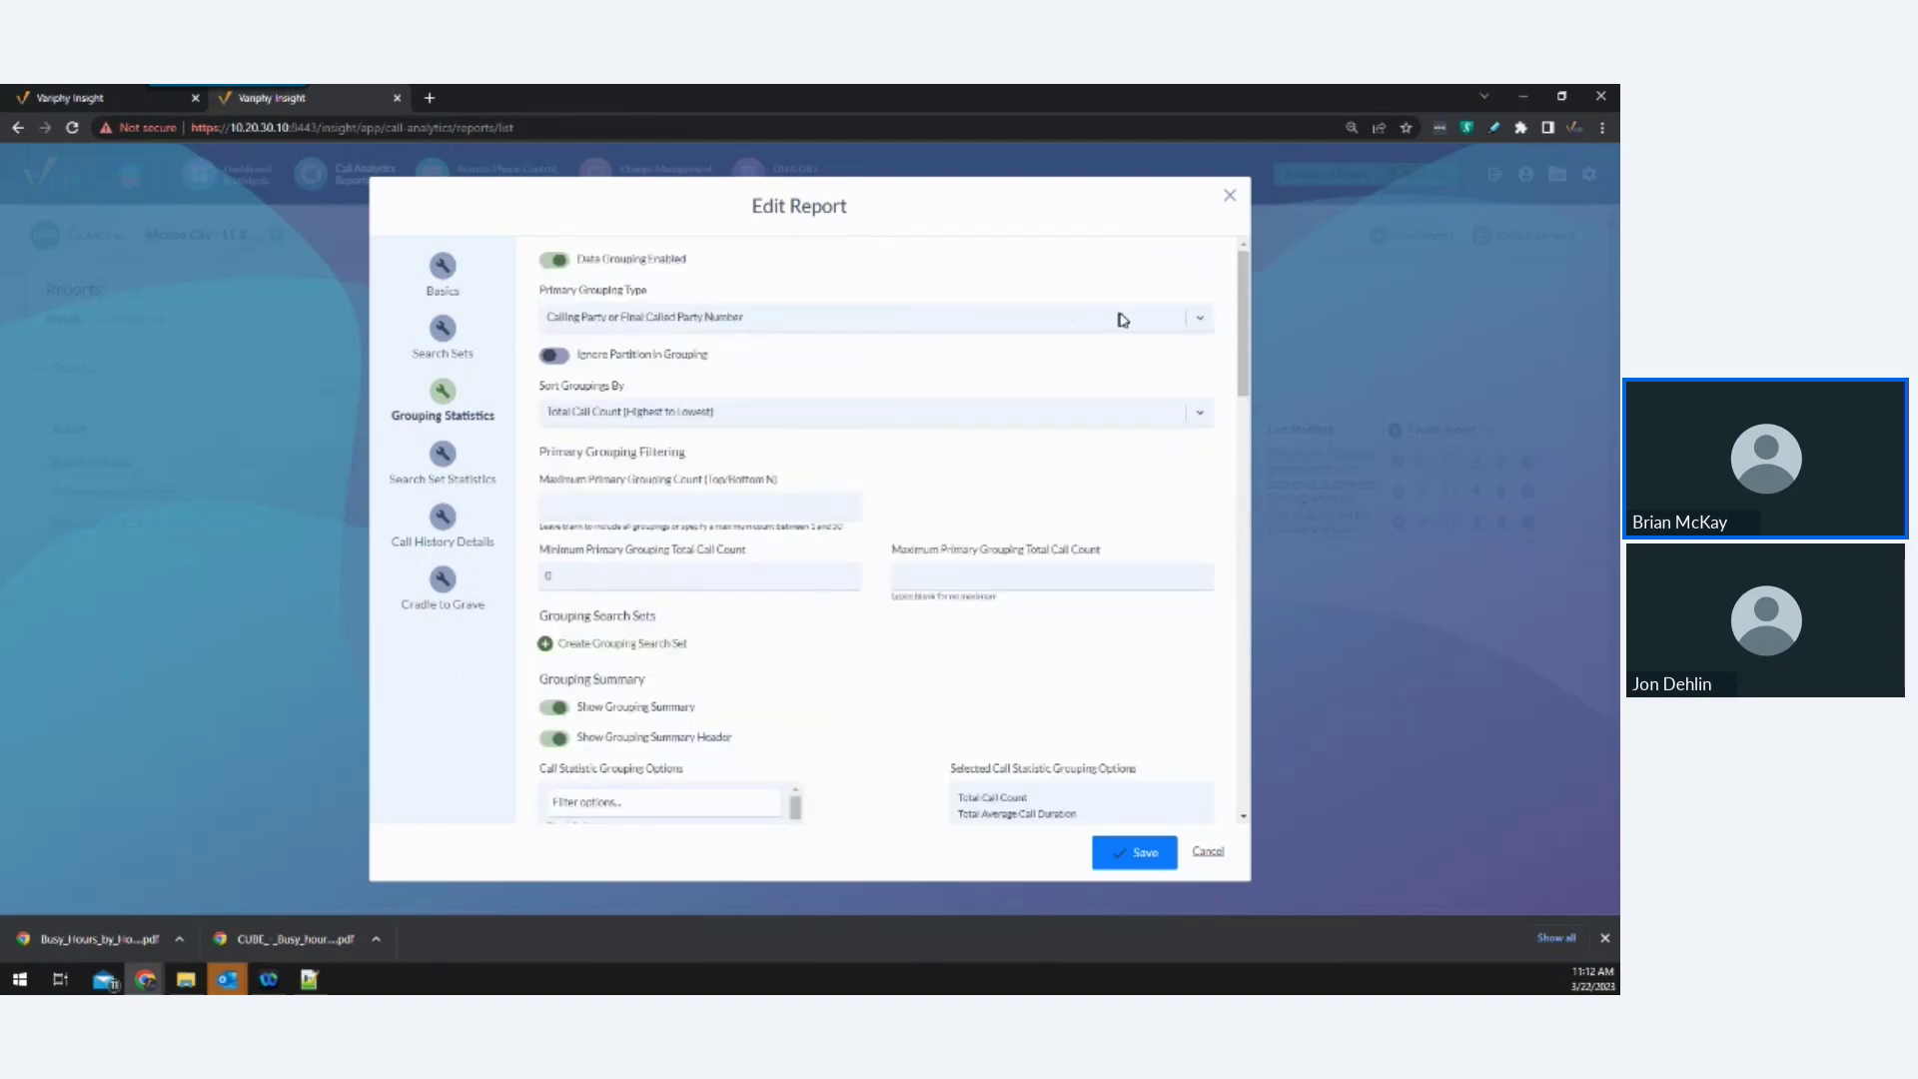
{"action": "left_click", "coordinate": [1201, 320]}
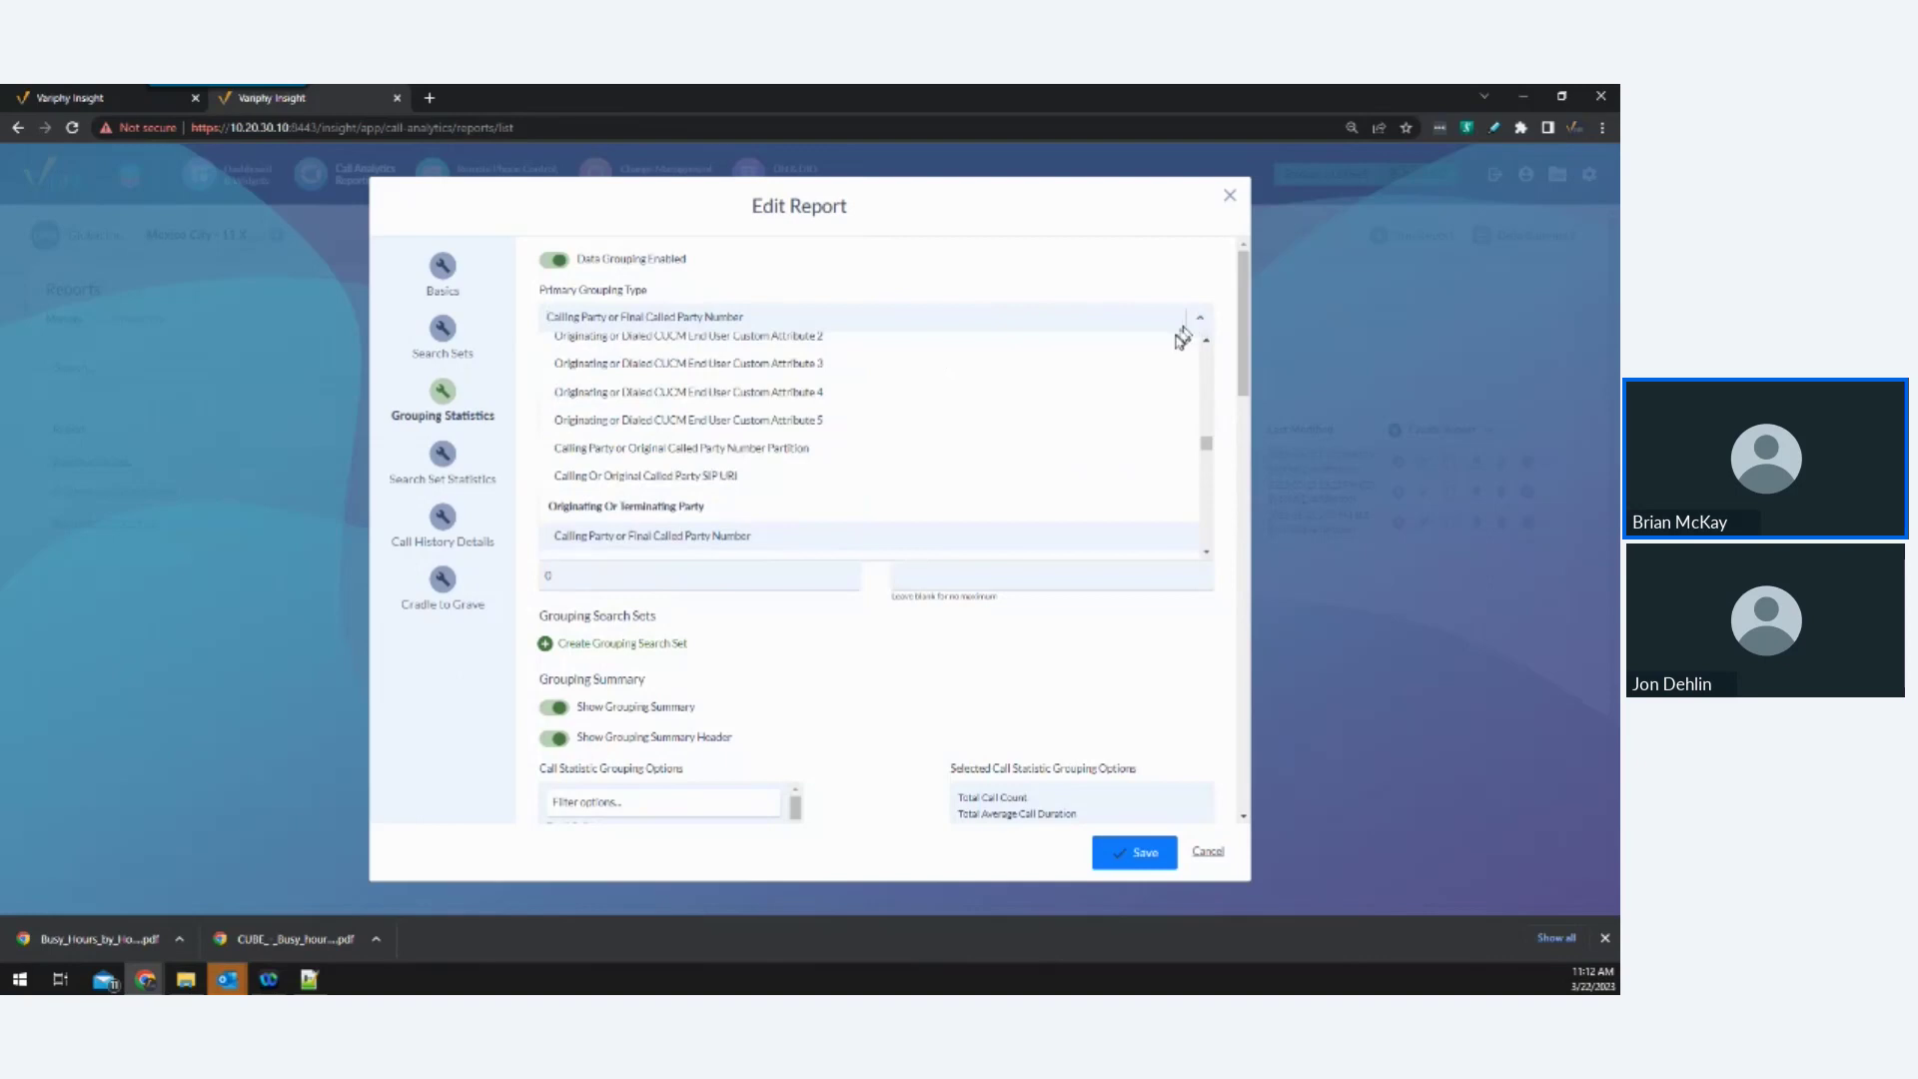
{"action": "left_click_drag", "start_coordinate": [1208, 429], "coordinate": [1210, 353]}
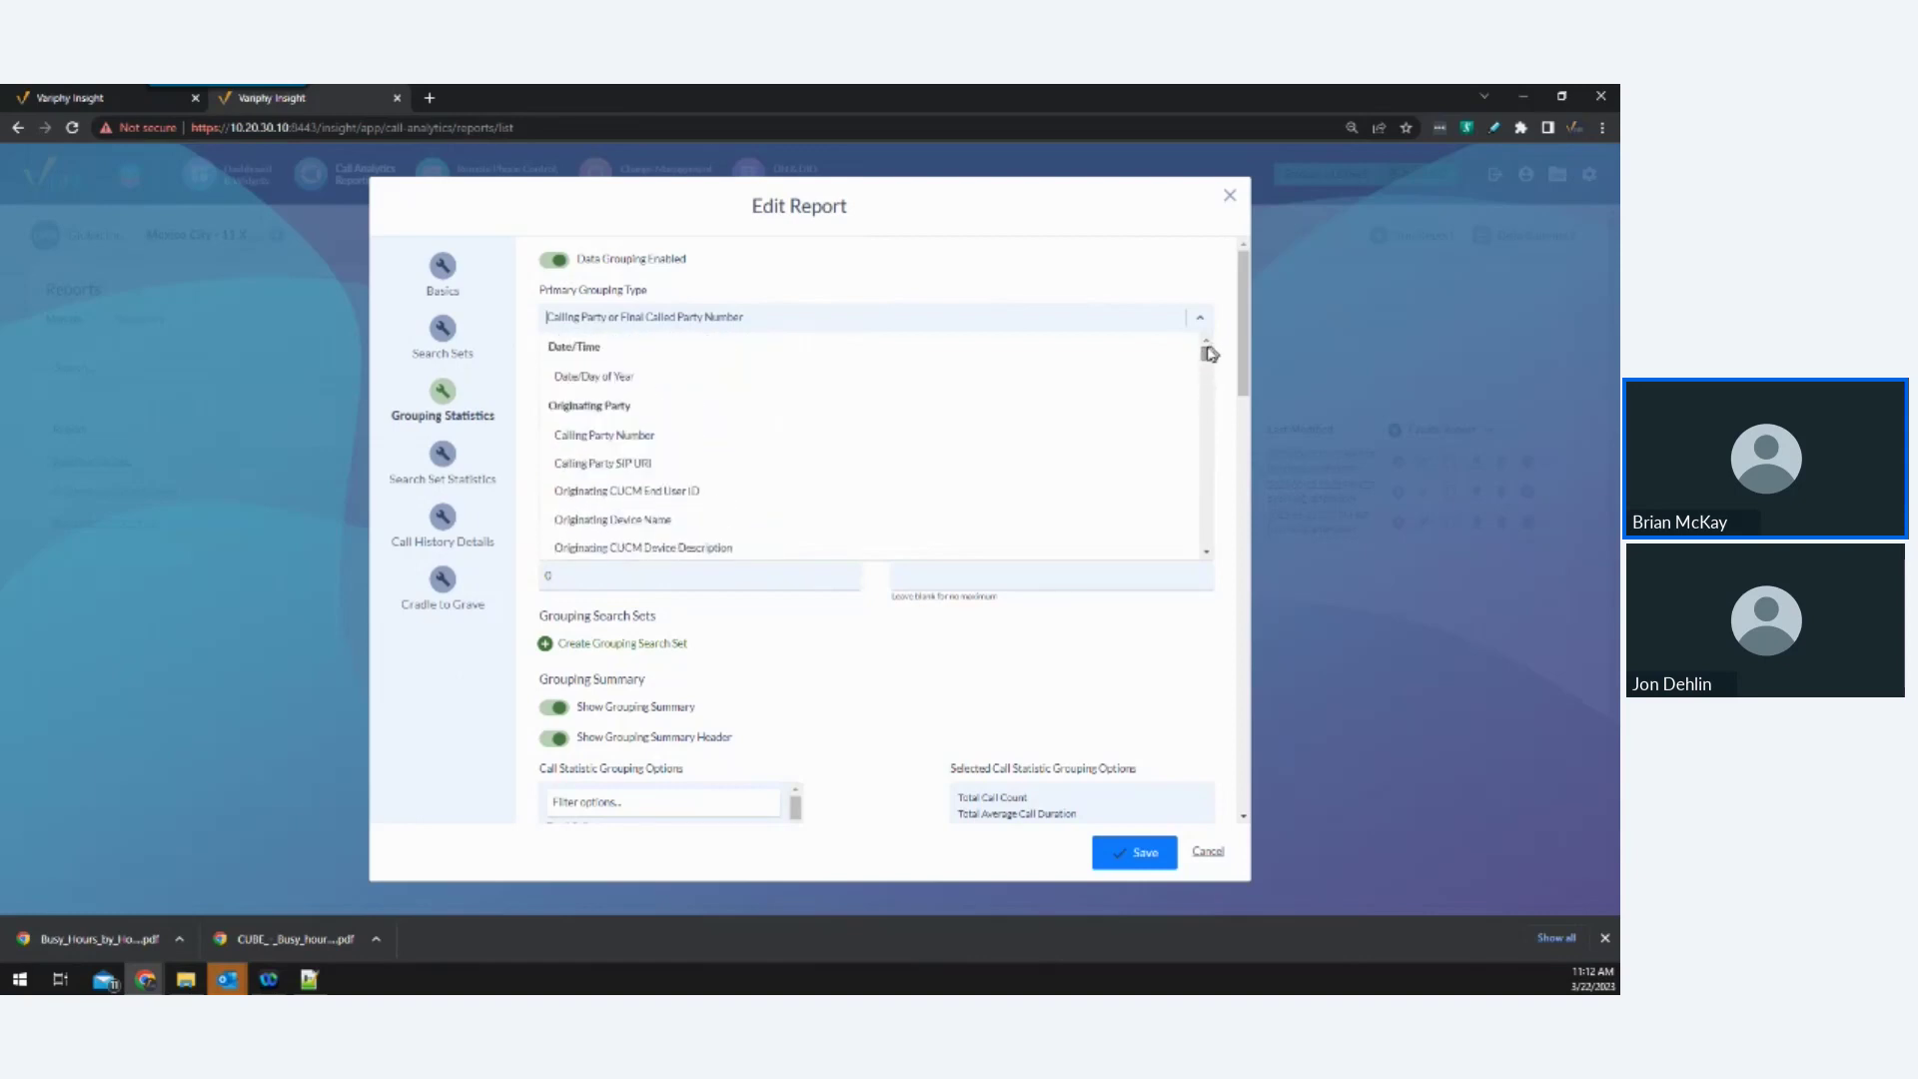
{"action": "left_click", "coordinate": [1154, 284]}
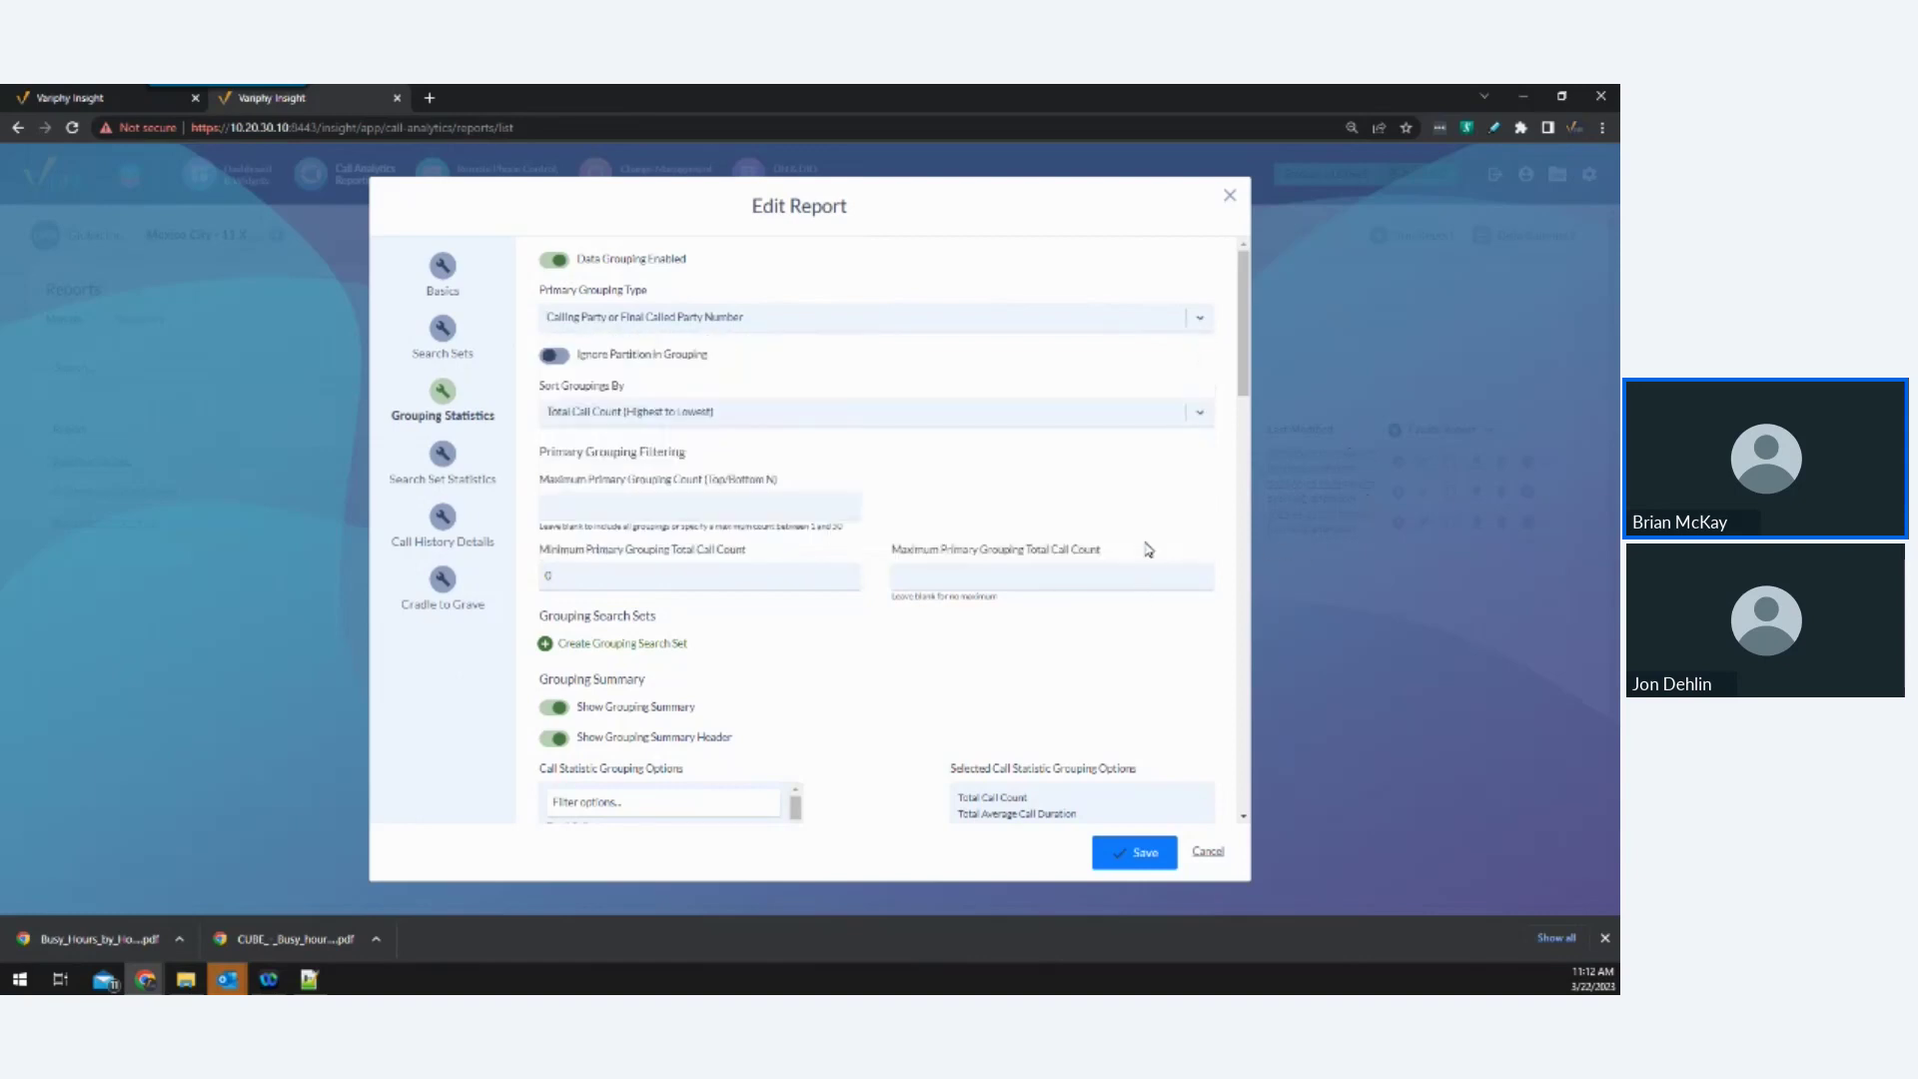
Review the remaining grouping summary, statistics, scenario and concurrent call activity settings, and save the edited report.
{"action": "scroll", "coordinate": [1191, 627], "scroll_direction": "down", "scroll_amount": 2}
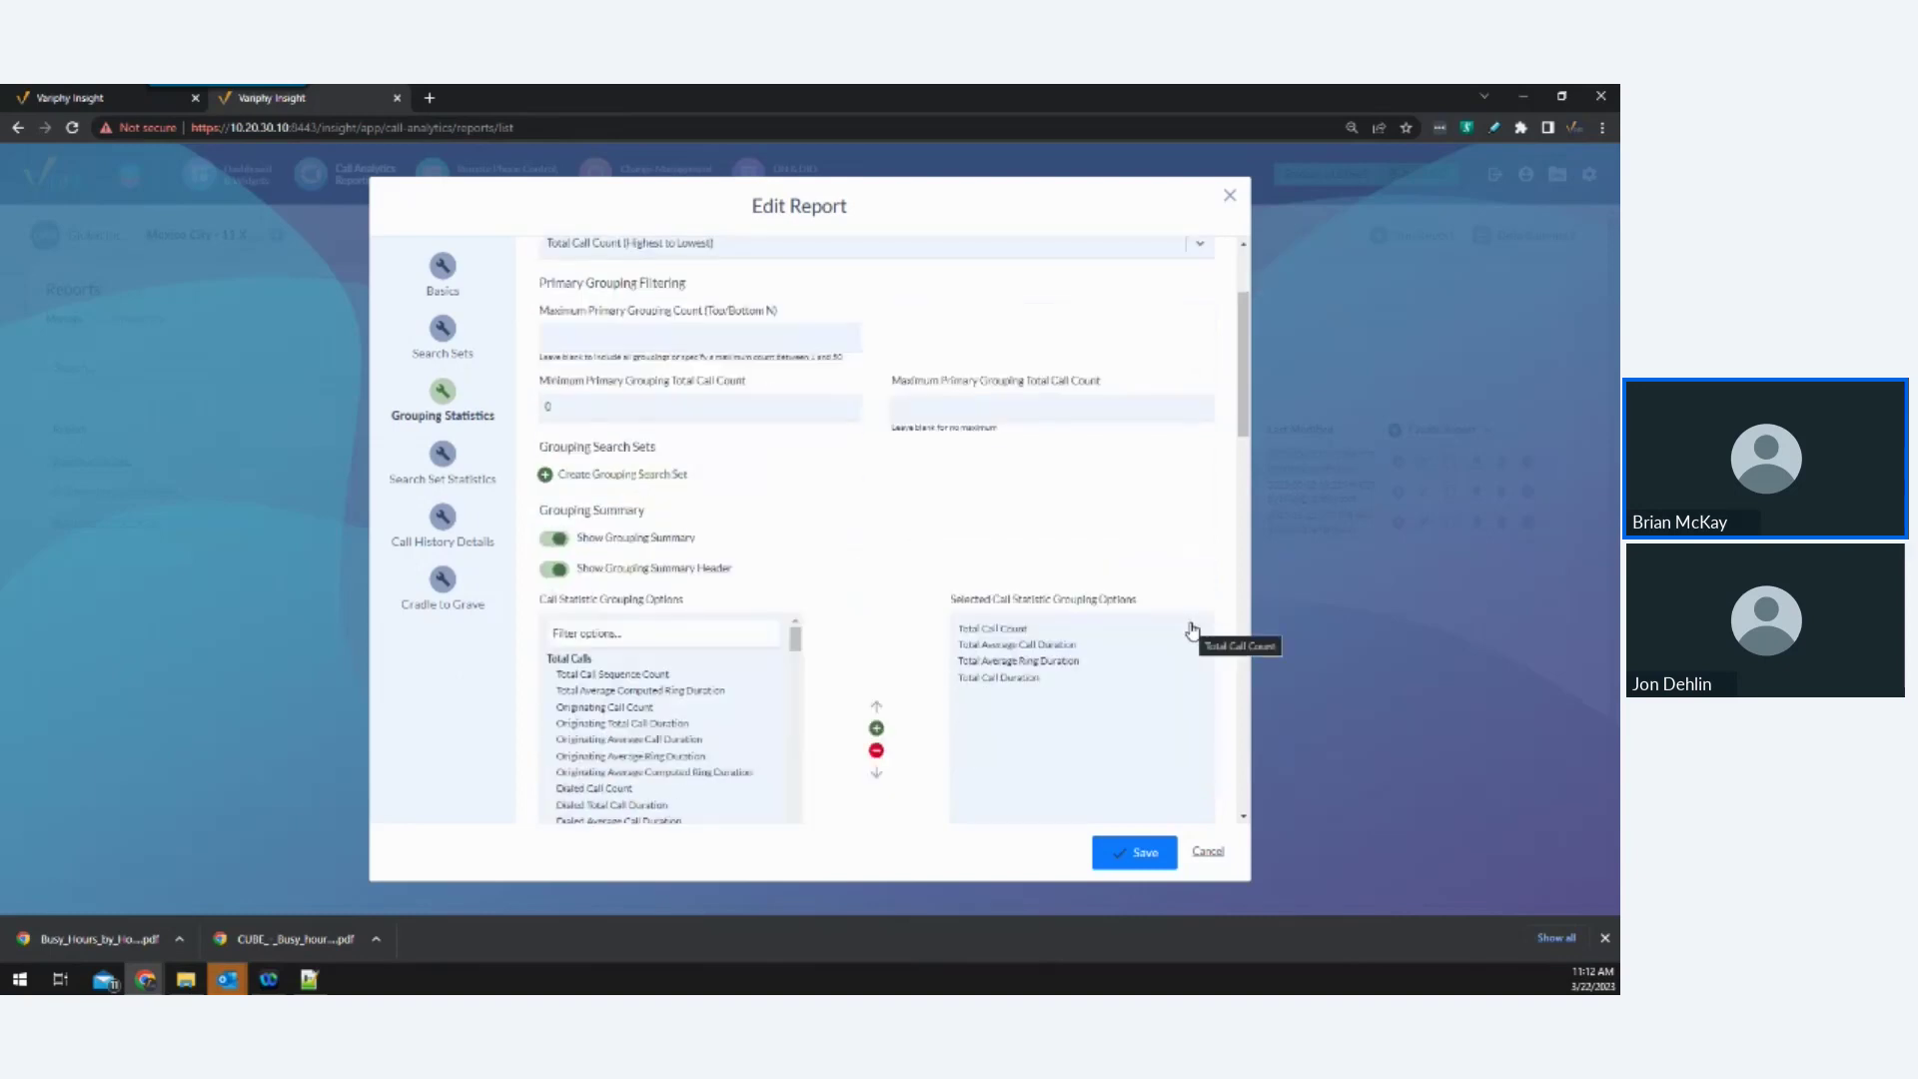
{"action": "scroll", "coordinate": [1192, 629], "scroll_direction": "down", "scroll_amount": 1}
{"action": "scroll", "coordinate": [1195, 628], "scroll_direction": "down", "scroll_amount": 4}
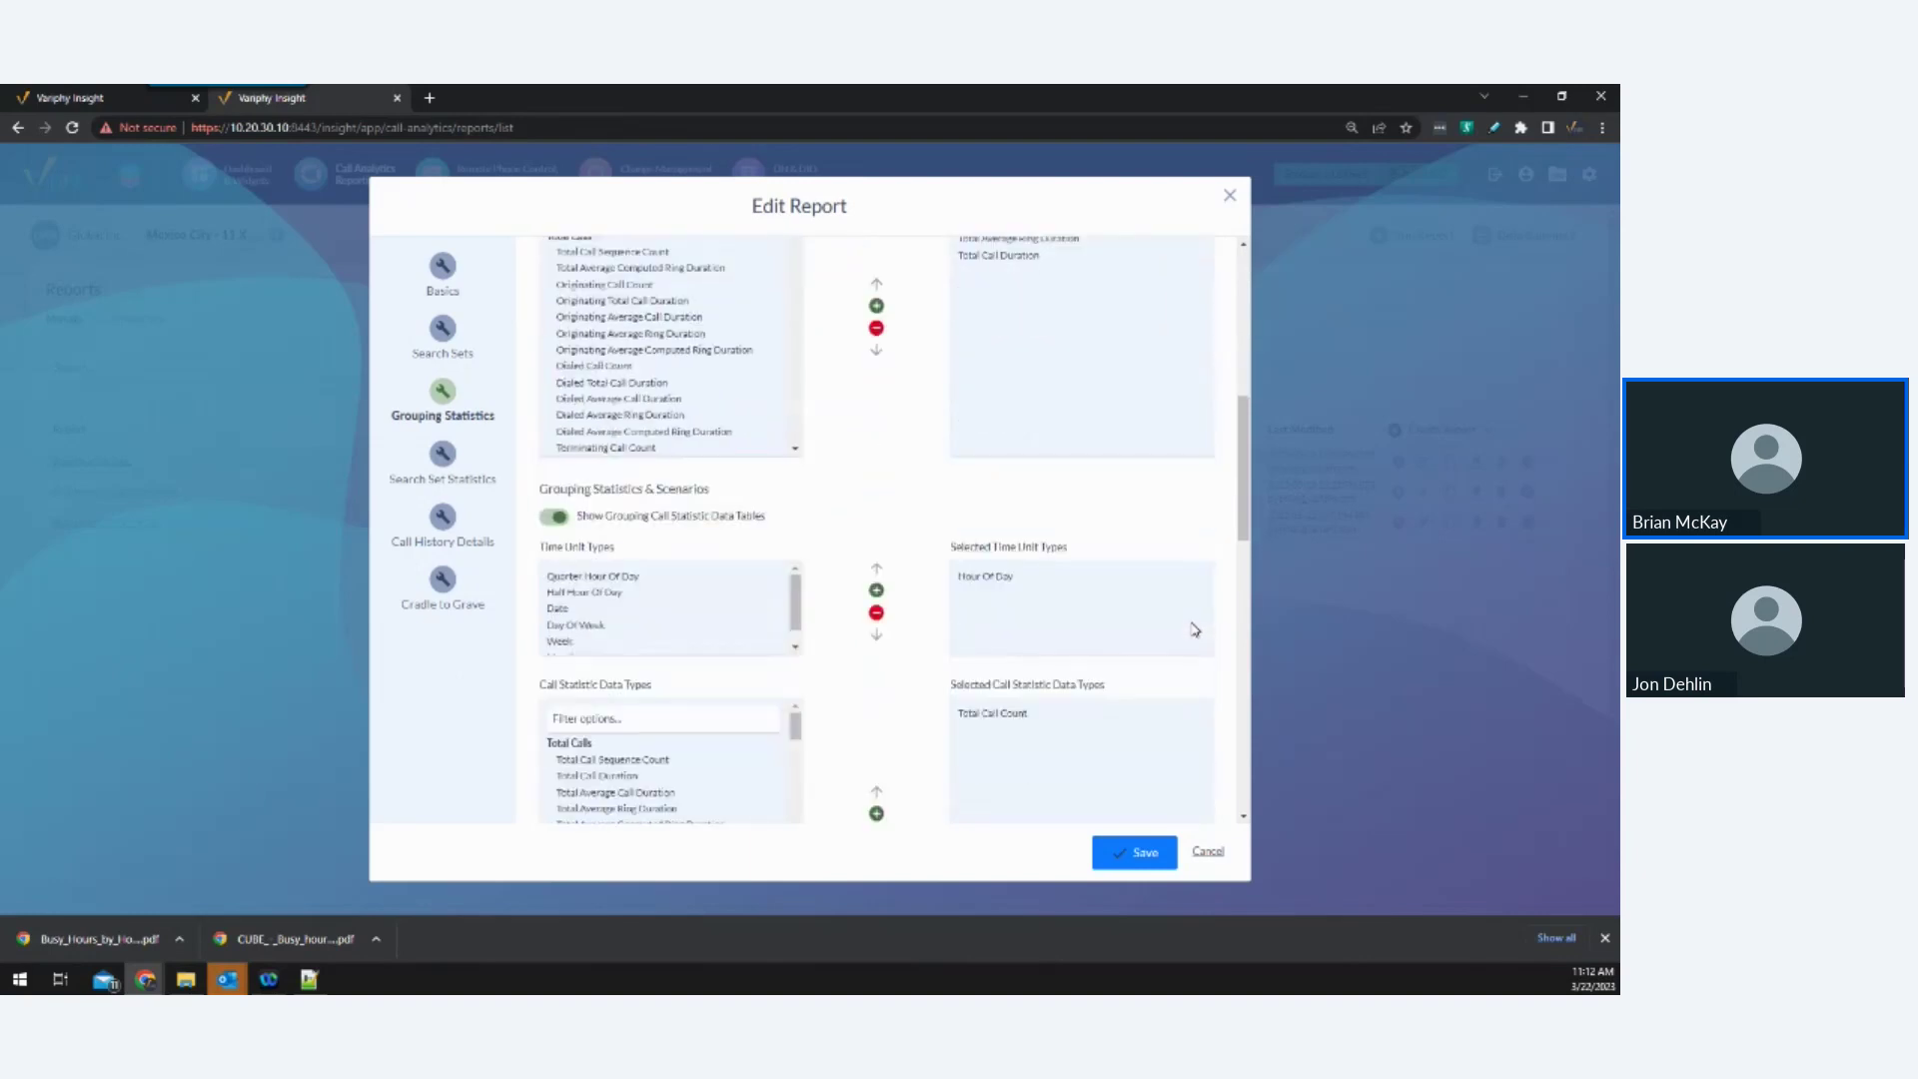
{"action": "scroll", "coordinate": [1195, 629], "scroll_direction": "down", "scroll_amount": 3}
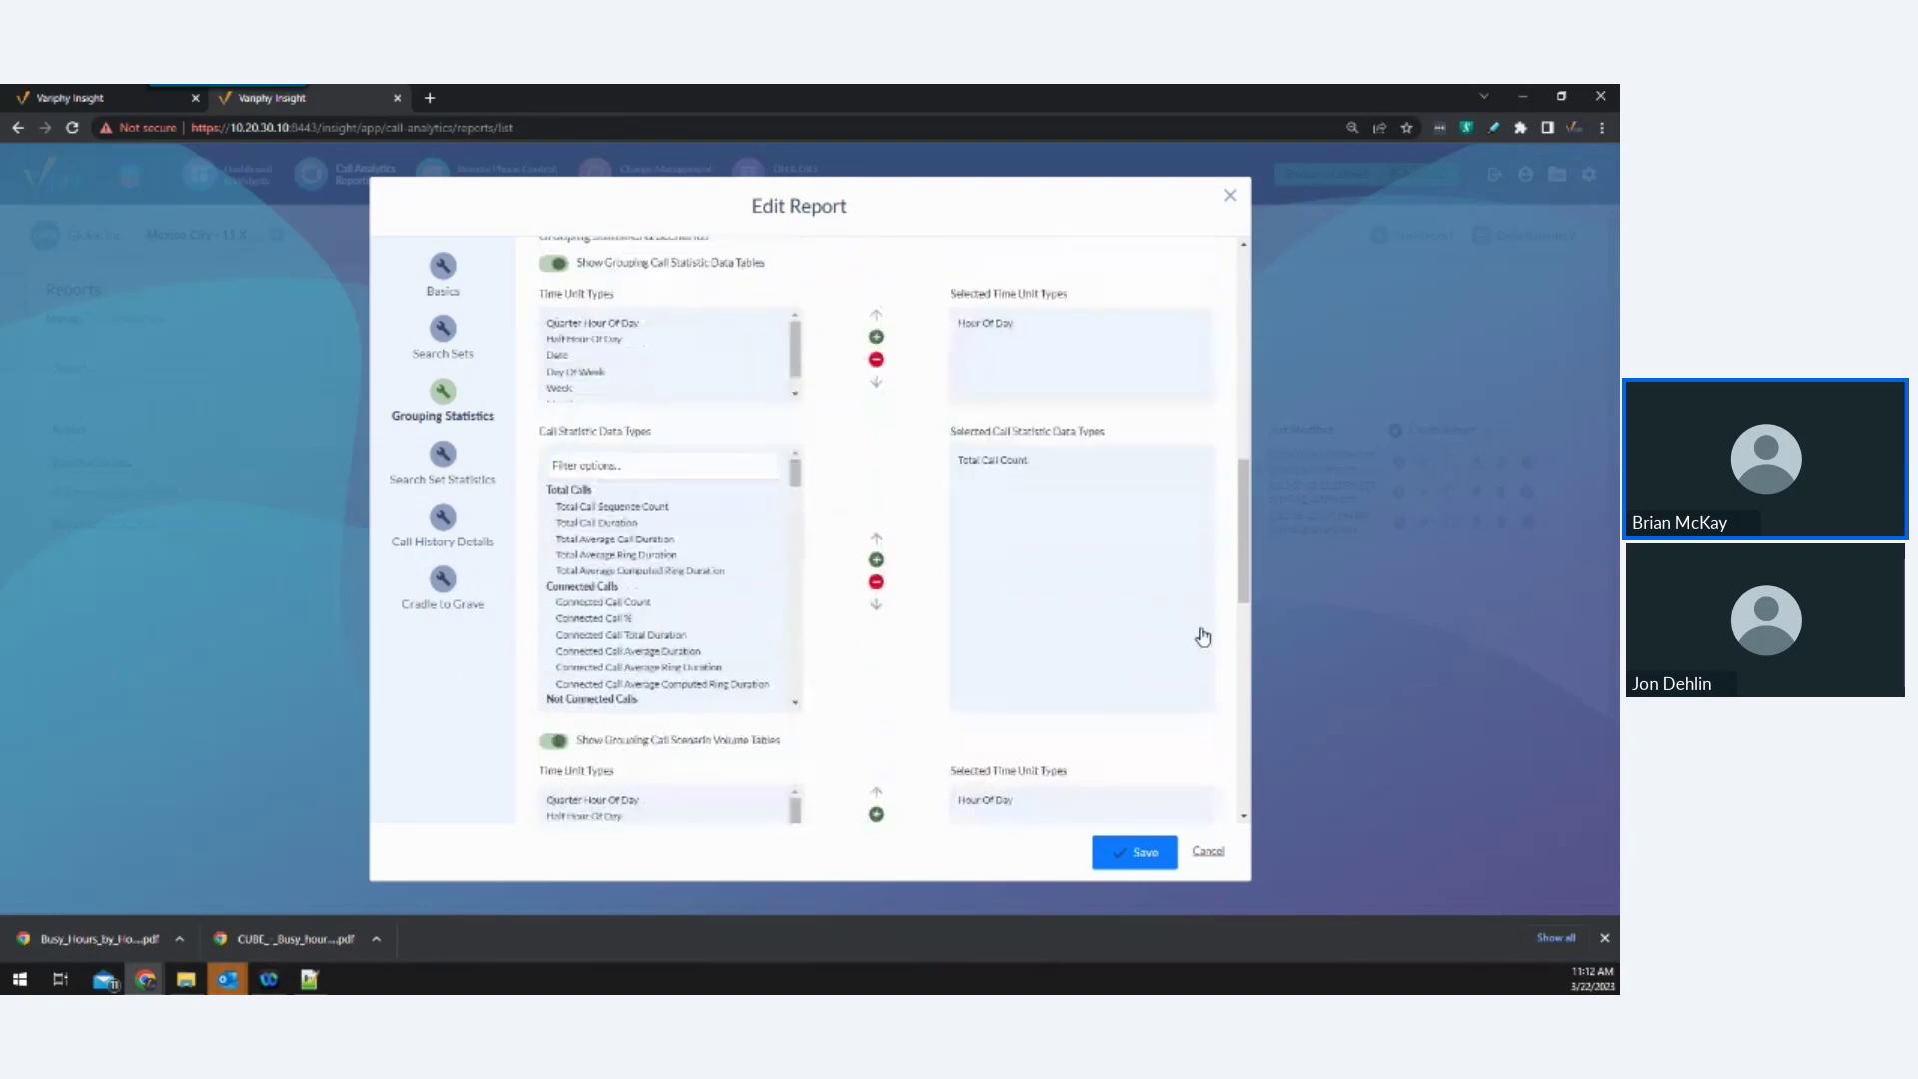
{"action": "scroll", "coordinate": [1203, 636], "scroll_direction": "up", "scroll_amount": 4}
{"action": "scroll", "coordinate": [1204, 636], "scroll_direction": "down", "scroll_amount": 4}
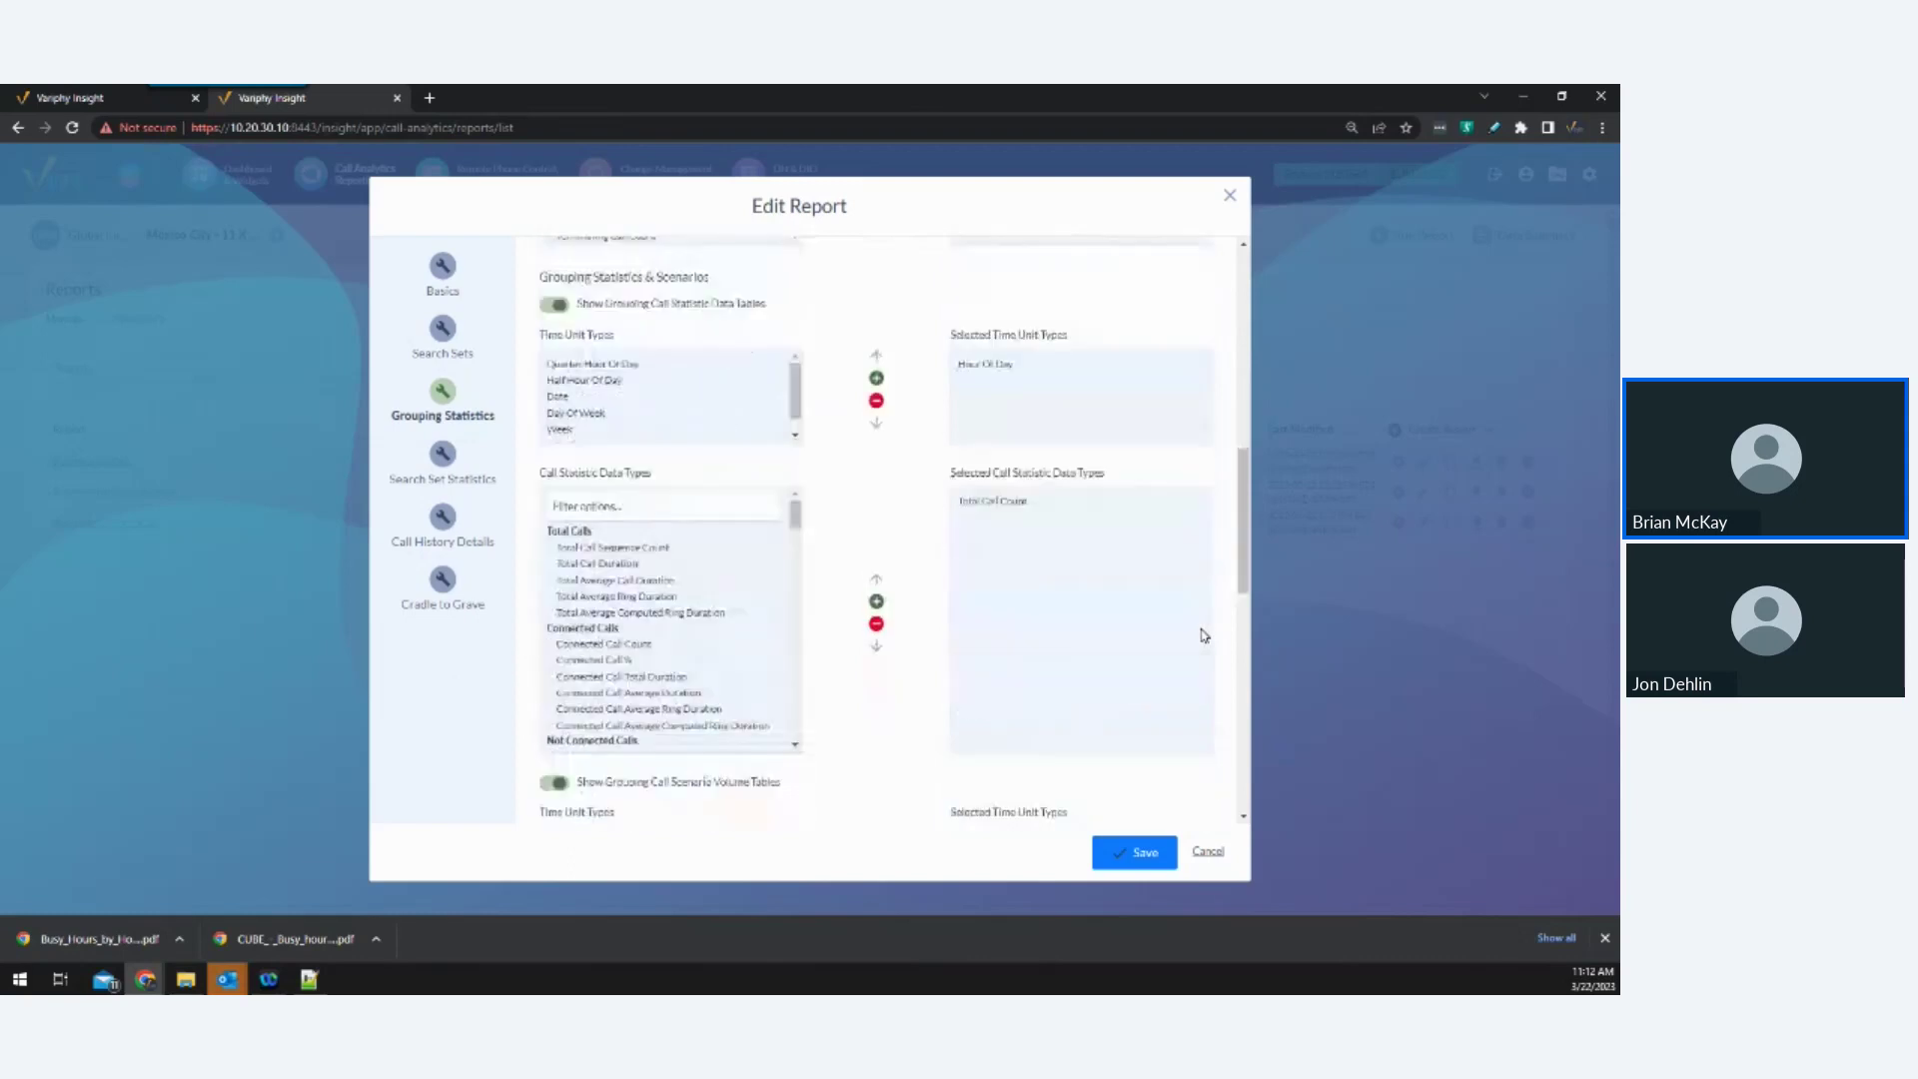
{"action": "scroll", "coordinate": [1204, 635], "scroll_direction": "down", "scroll_amount": 10}
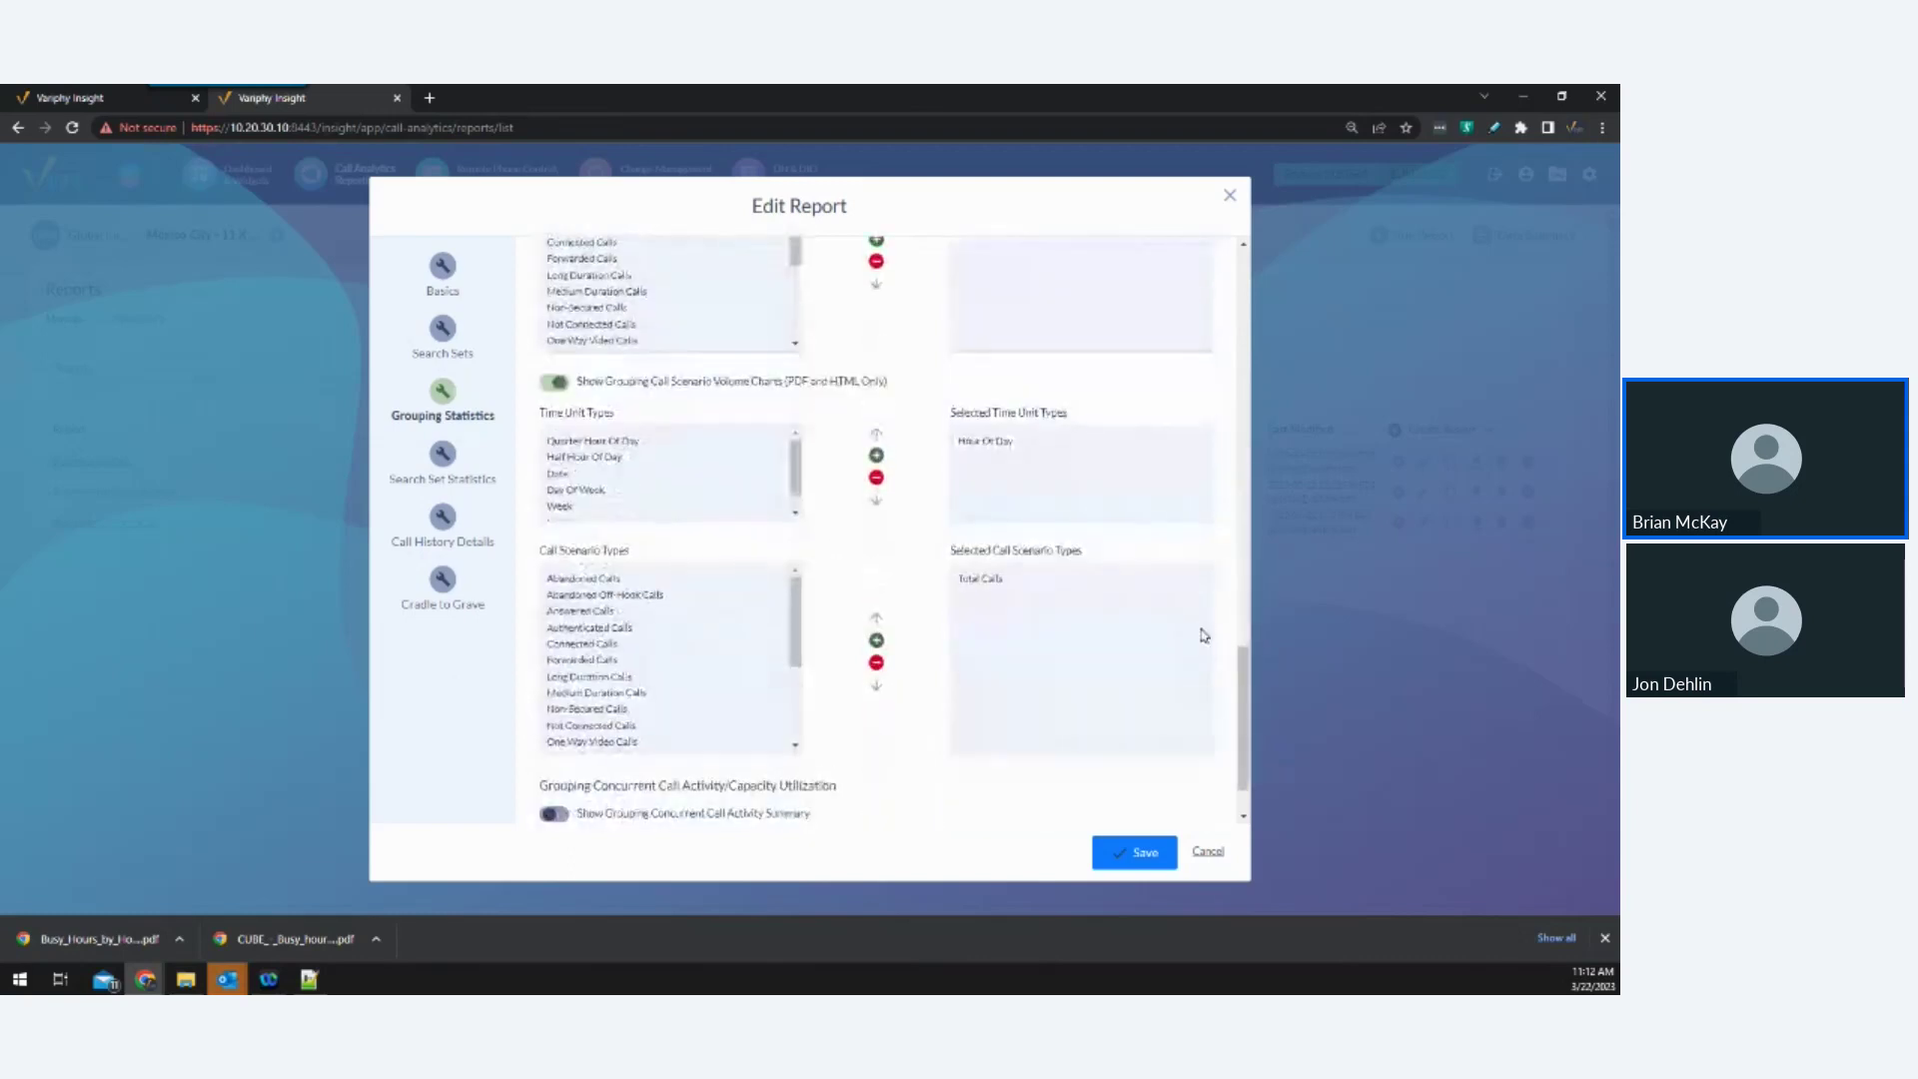
{"action": "scroll", "coordinate": [1205, 636], "scroll_direction": "down", "scroll_amount": 1}
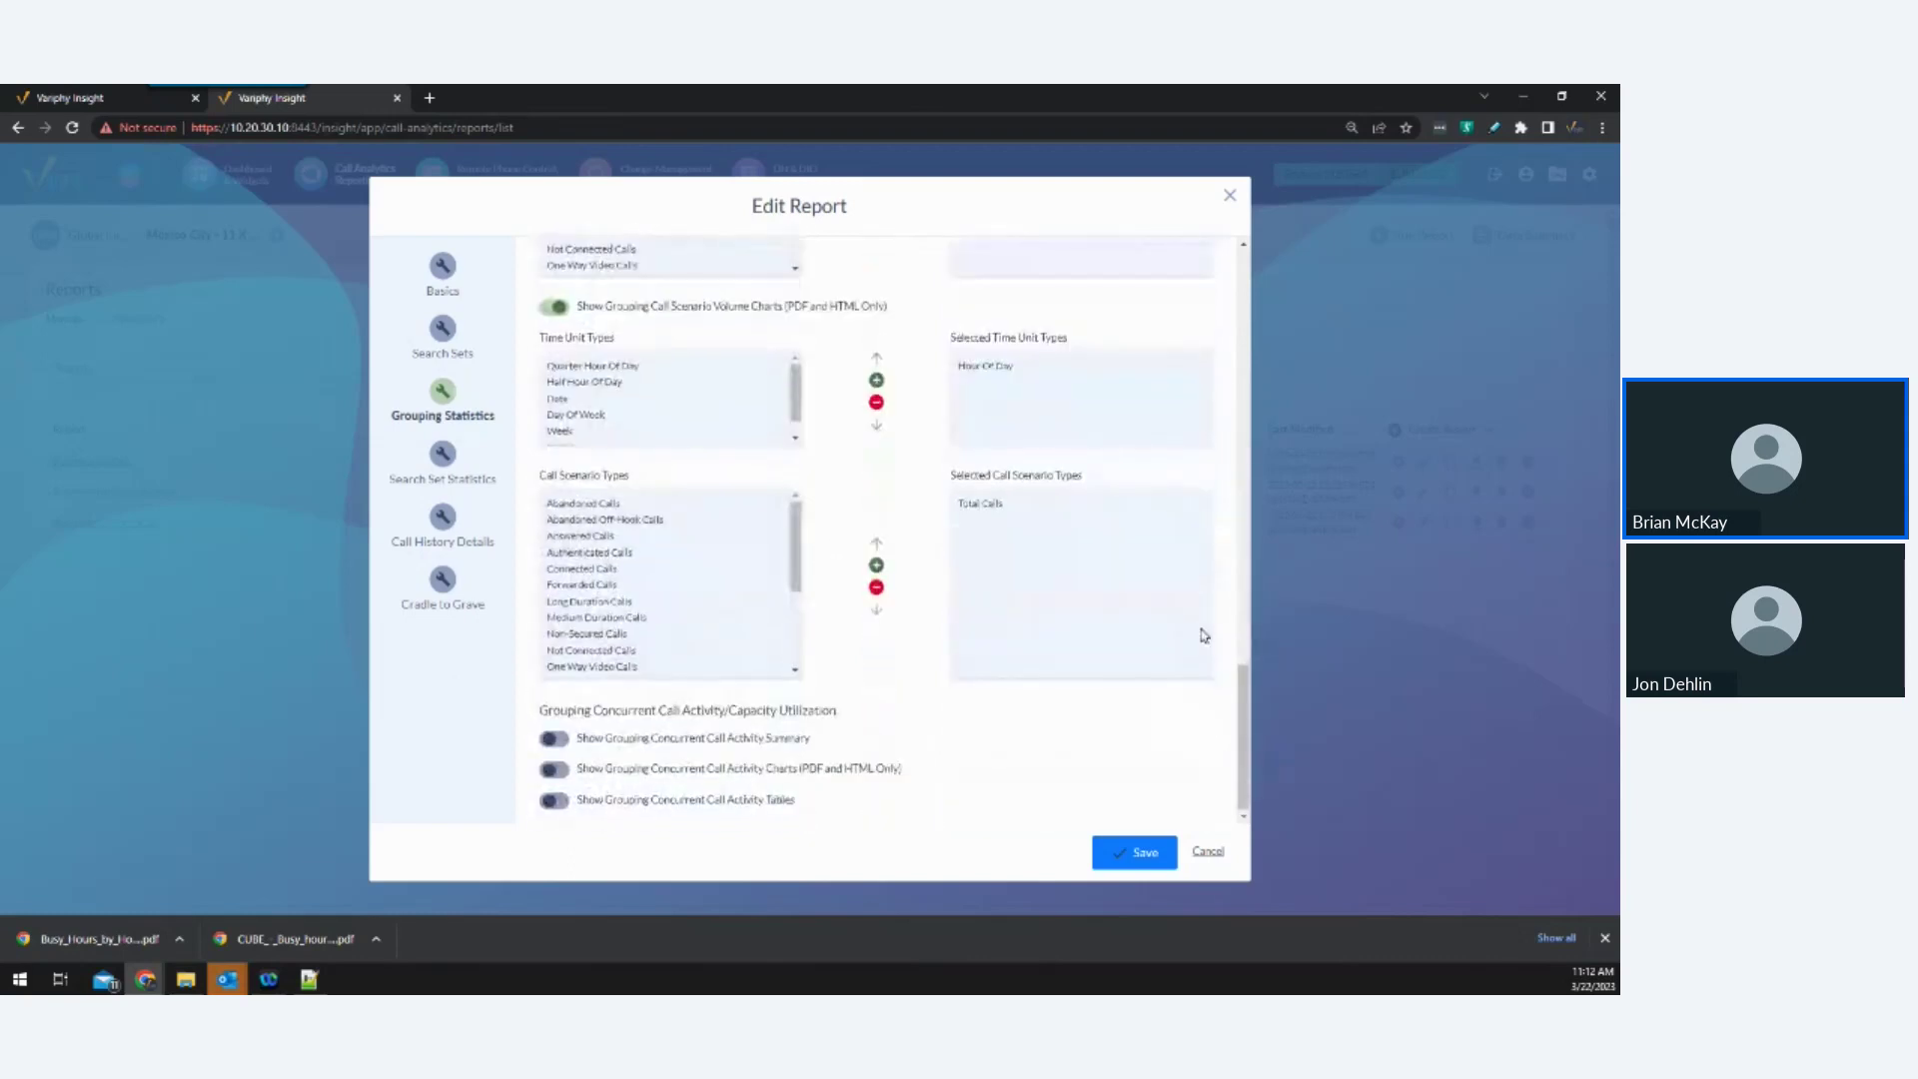
{"action": "left_click", "coordinate": [1139, 854]}
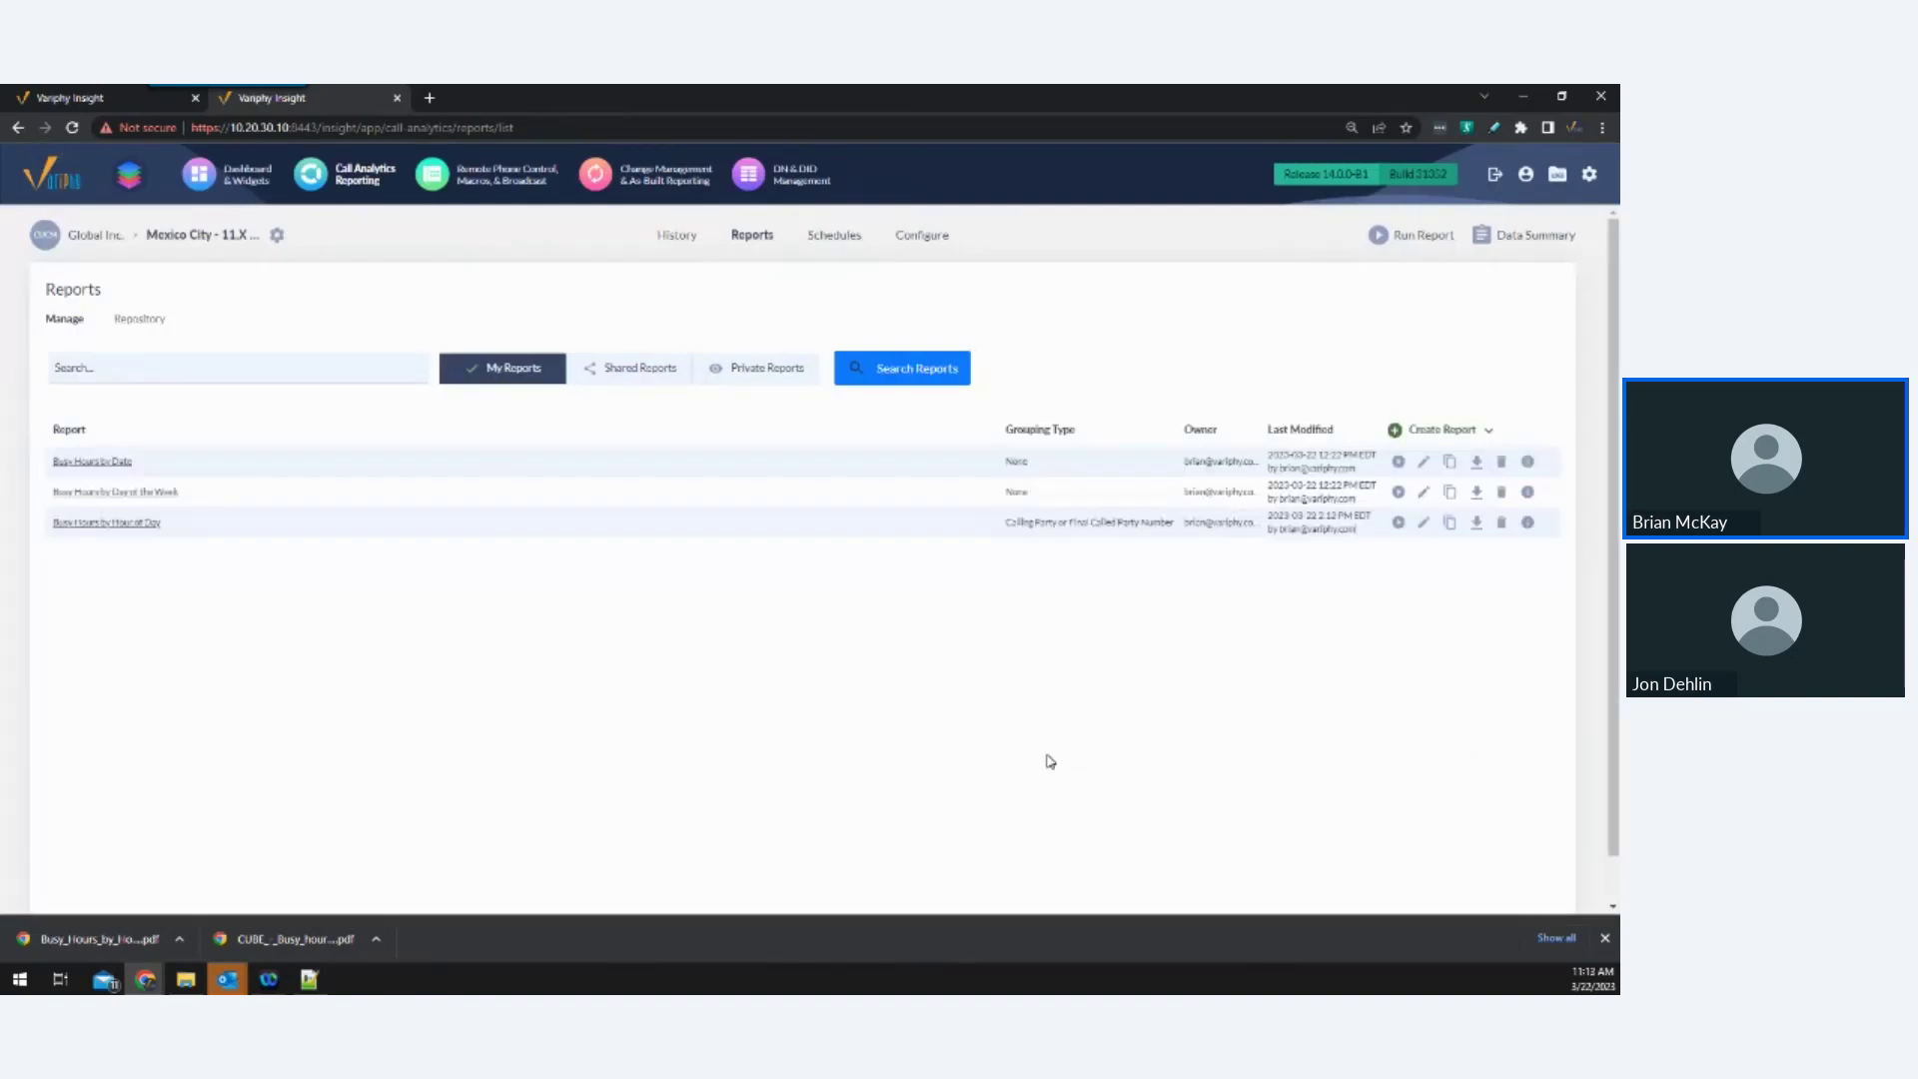
Run the Busy Hours by Hour of Day report as a PDF download, checking that its search time window is Current Month.
{"action": "left_click", "coordinate": [1398, 523]}
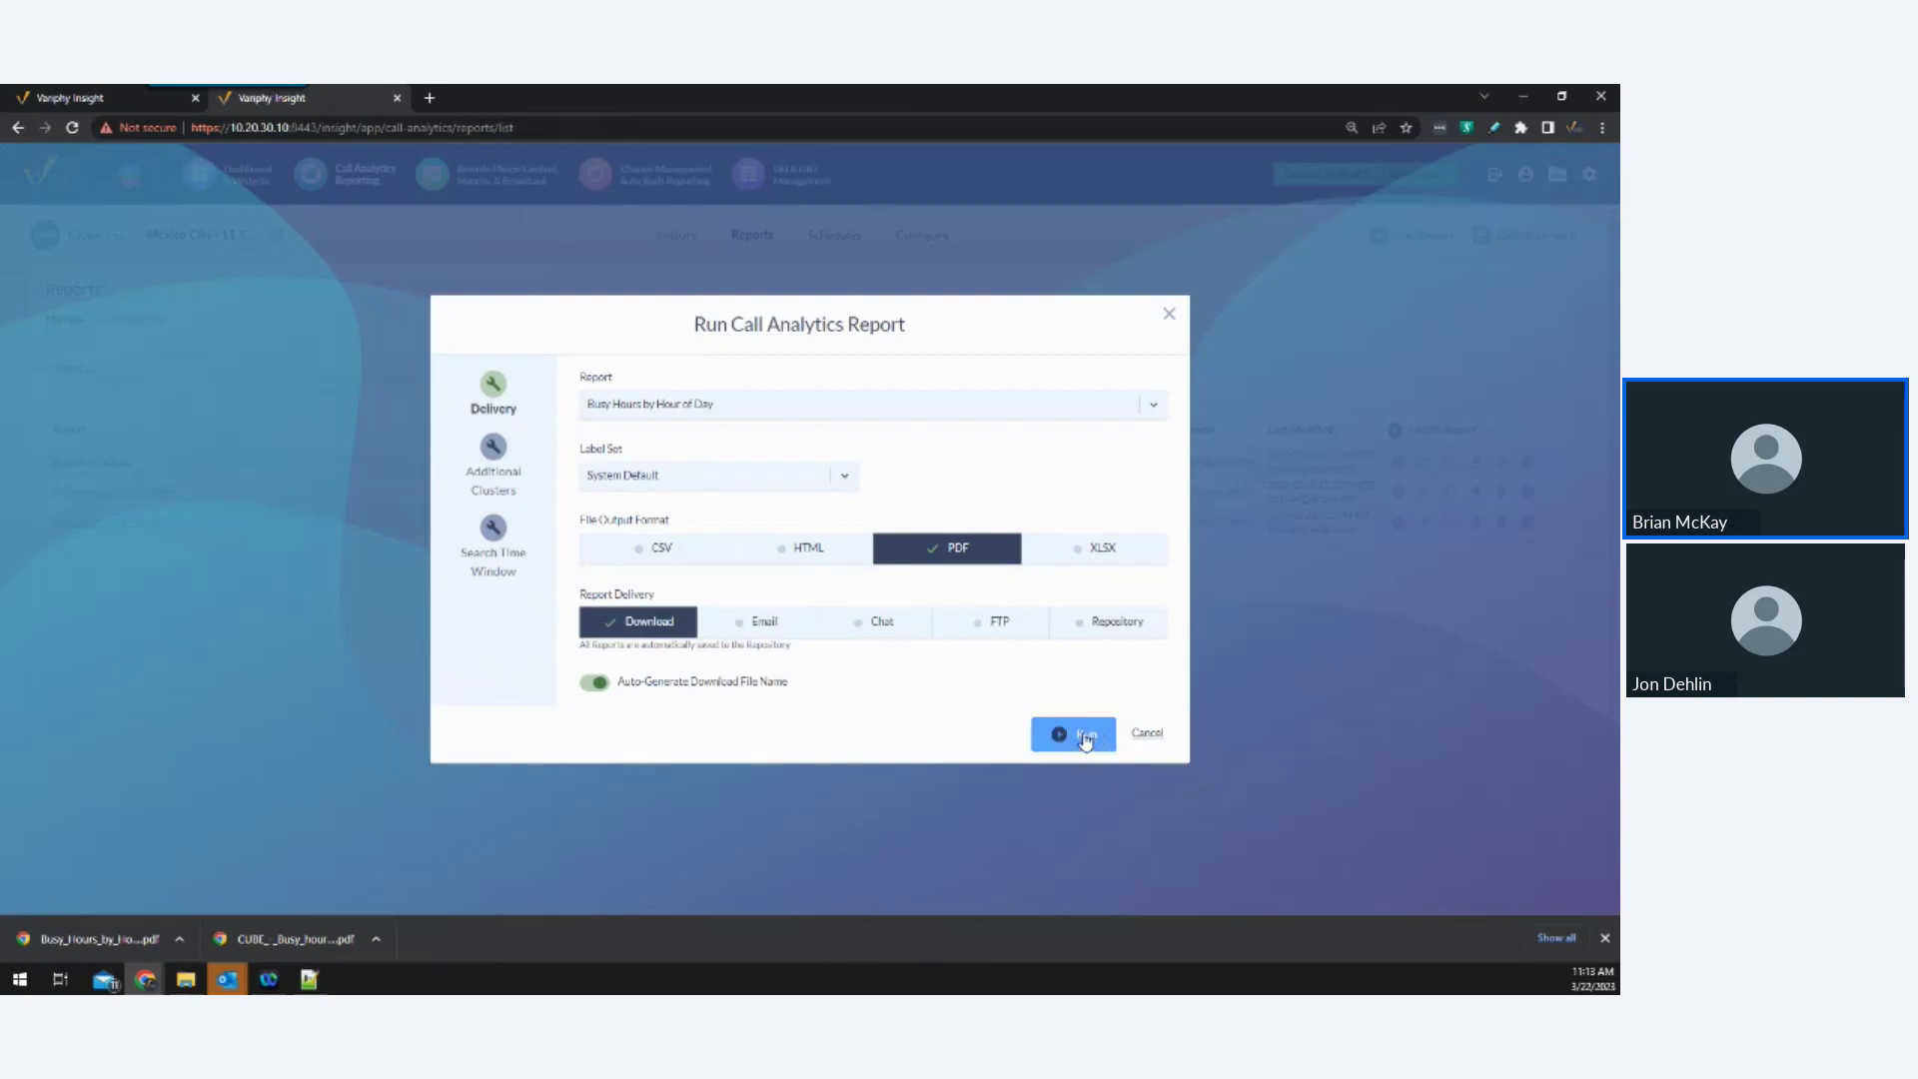
{"action": "left_click", "coordinate": [495, 530]}
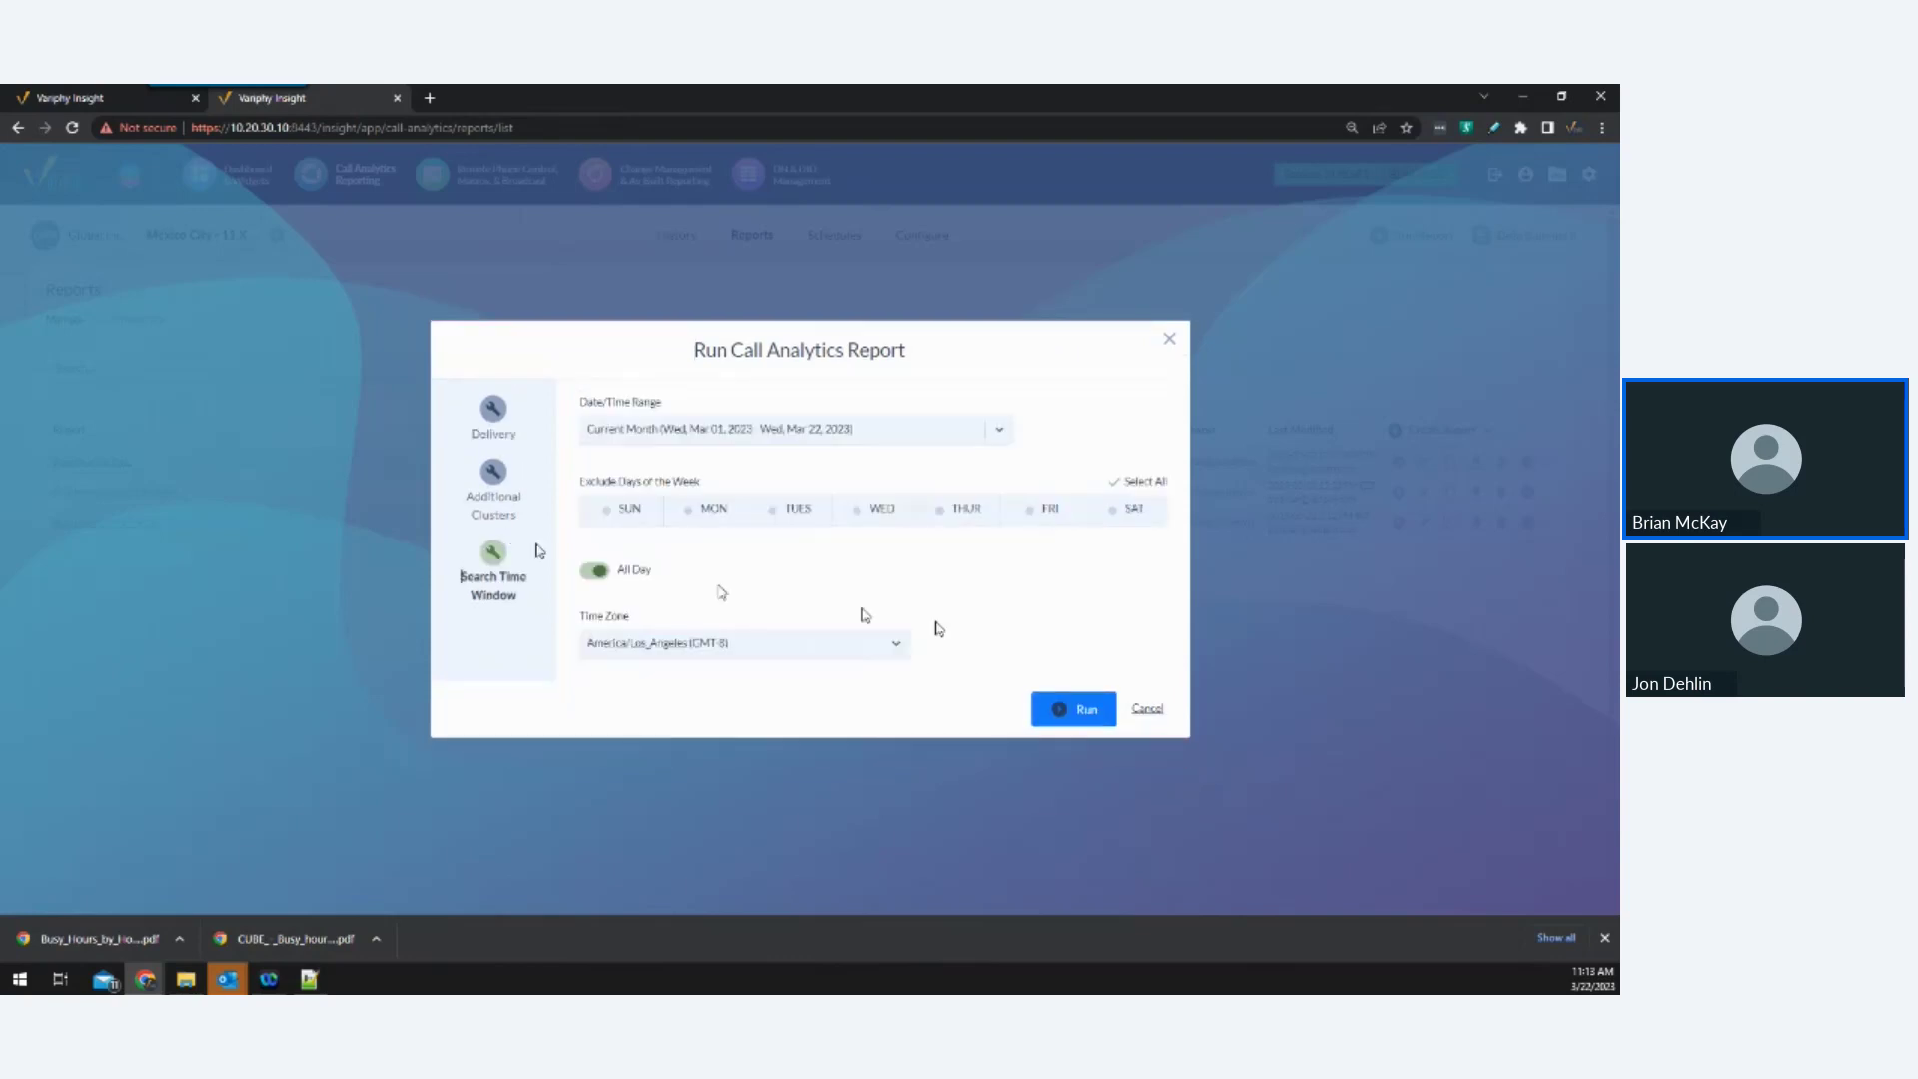
{"action": "left_click", "coordinate": [1067, 711]}
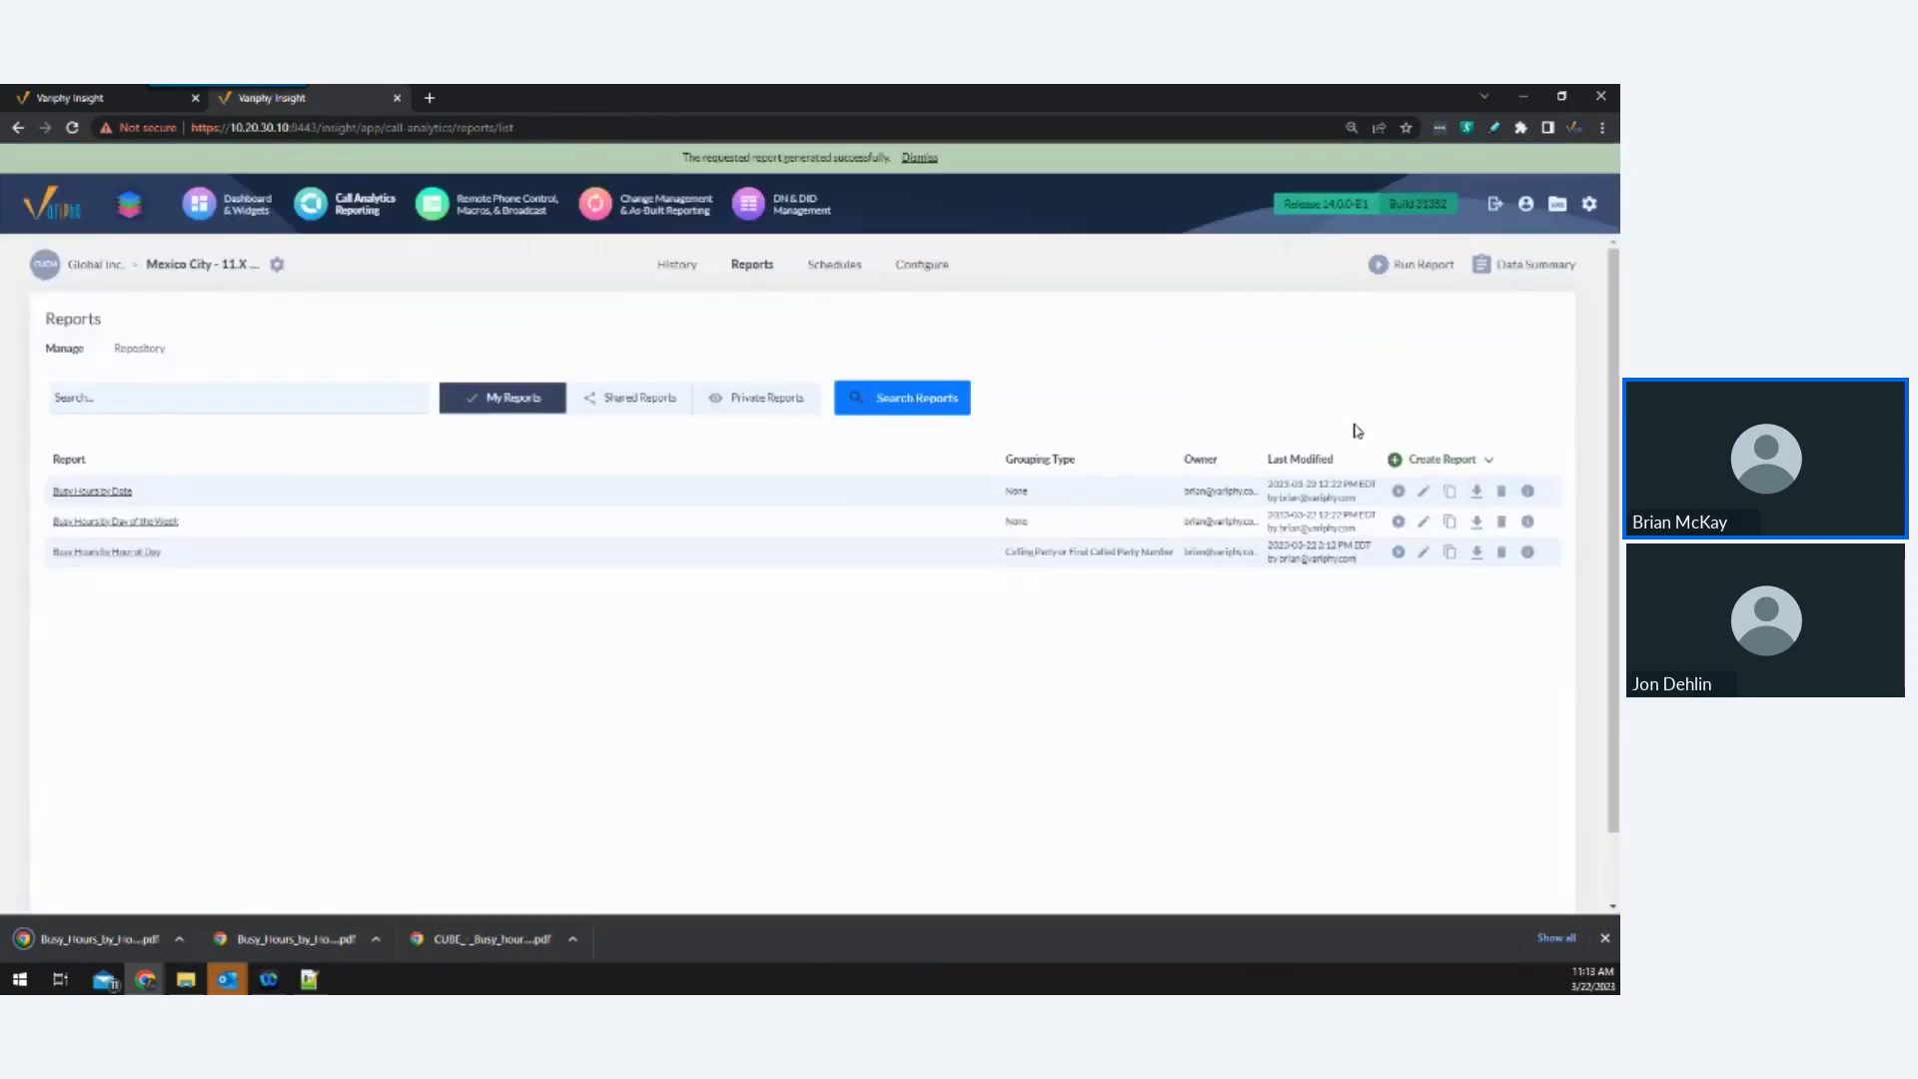
Open the newly downloaded Busy Hours by Hour of Day PDF and examine its table of contents and the busiest number in the party number summary.
{"action": "left_click", "coordinate": [134, 937]}
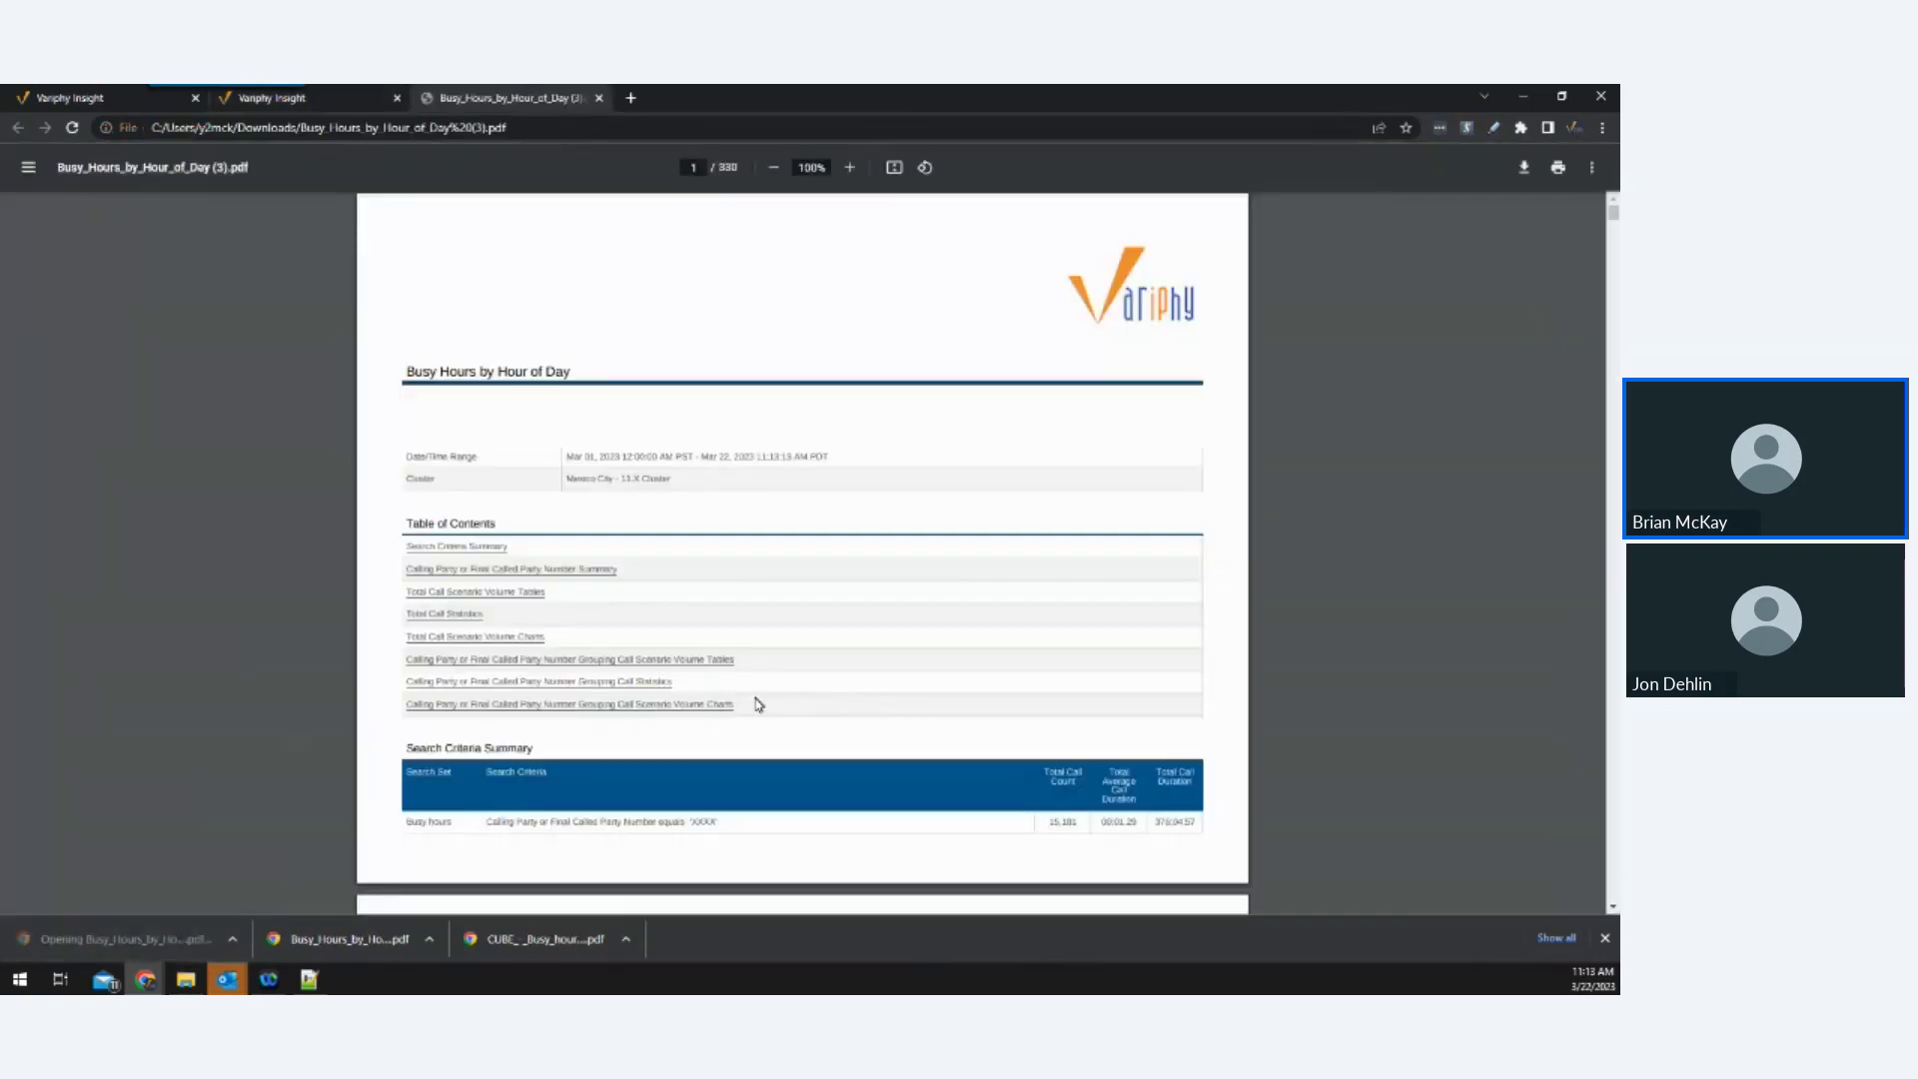
{"action": "scroll", "coordinate": [1363, 696], "scroll_direction": "down", "scroll_amount": 3}
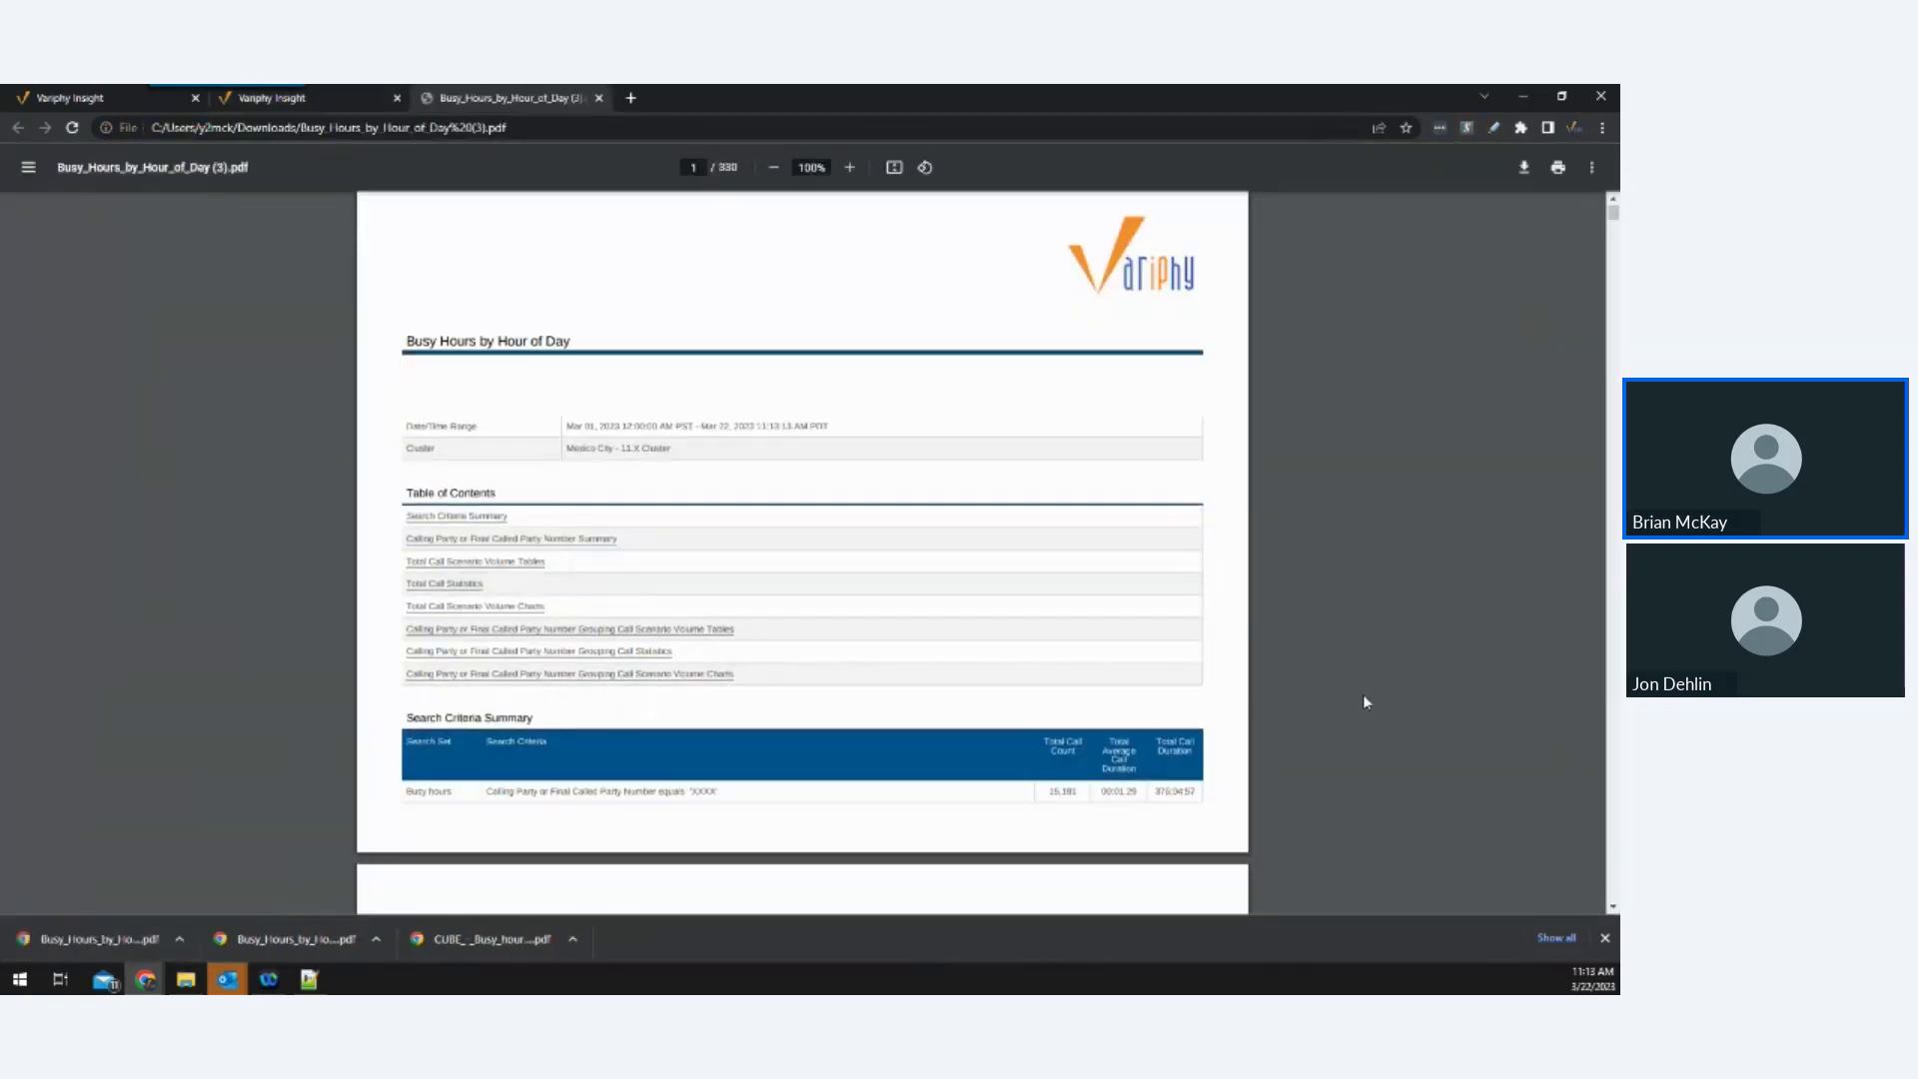
{"action": "scroll", "coordinate": [1365, 698], "scroll_direction": "down", "scroll_amount": 3}
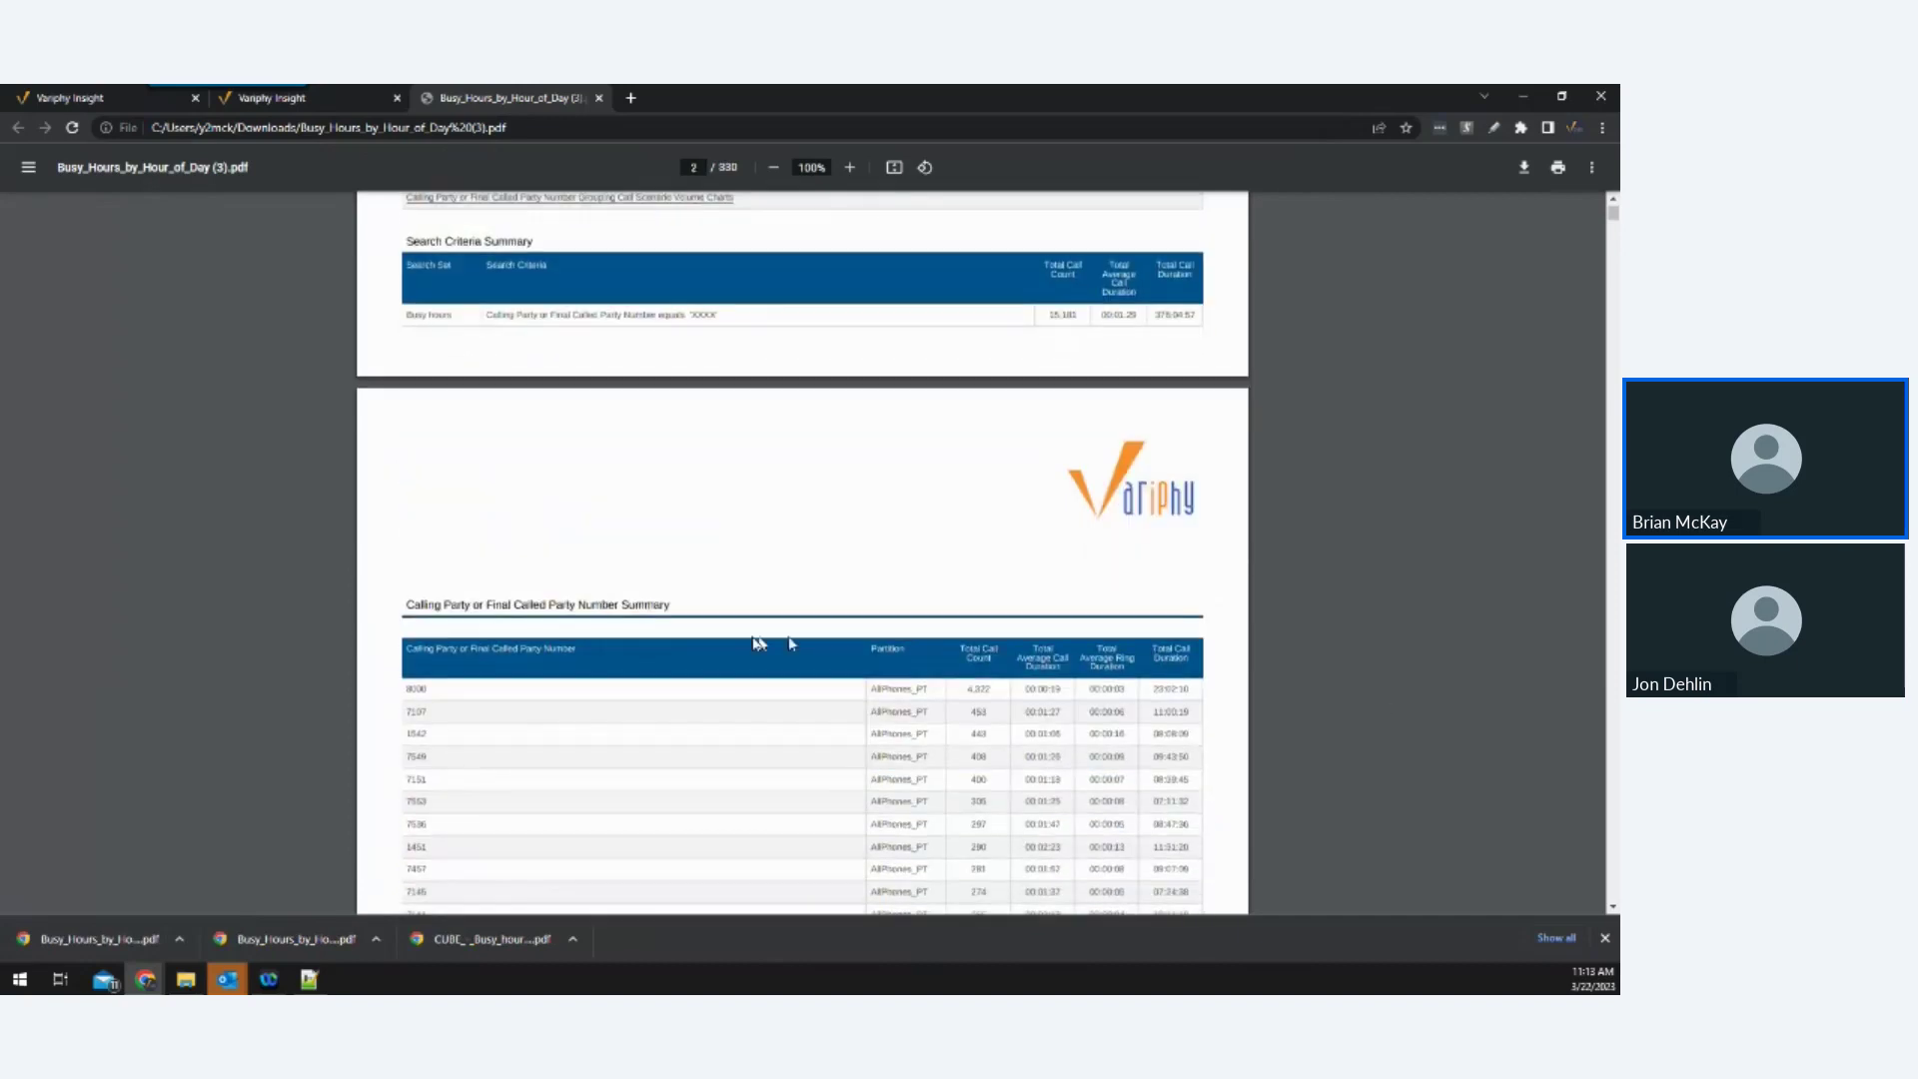
{"action": "scroll", "coordinate": [606, 633], "scroll_direction": "down", "scroll_amount": 1}
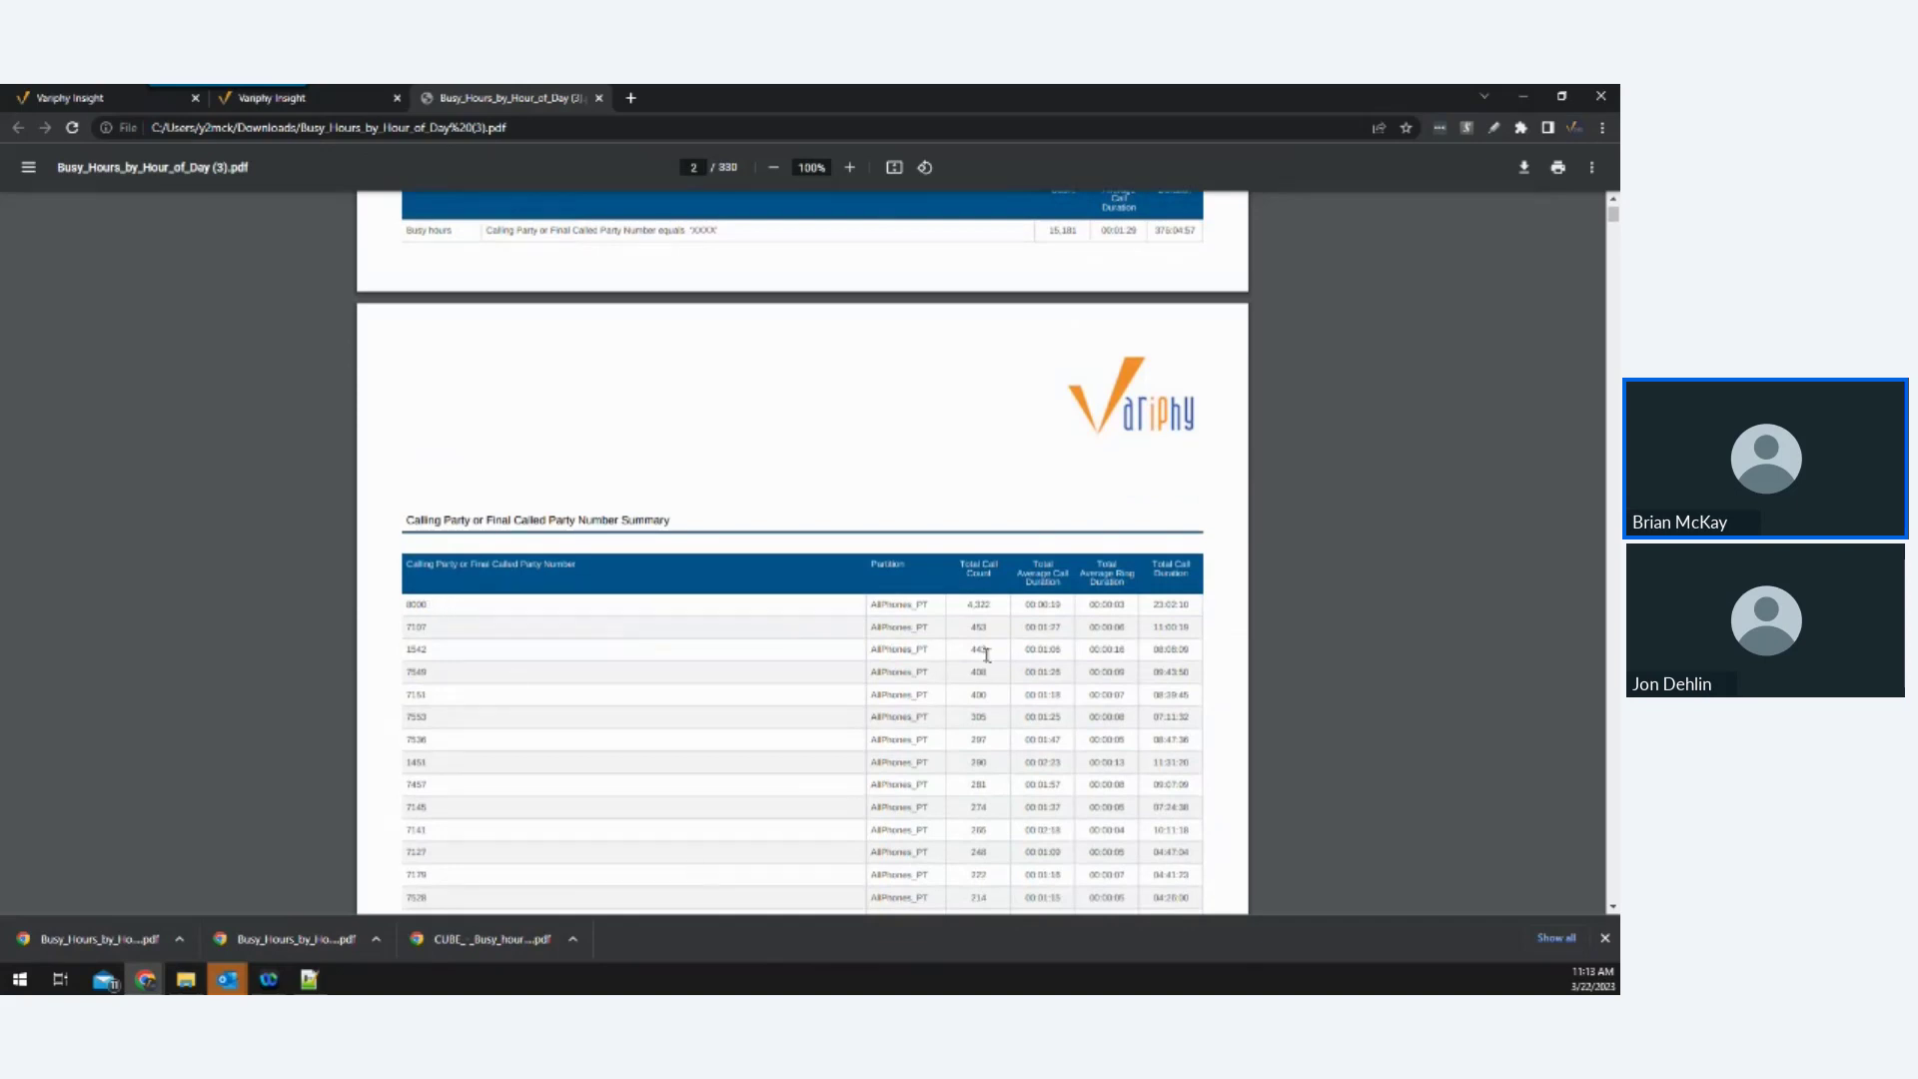
{"action": "double_click", "coordinate": [430, 603]}
{"action": "scroll", "coordinate": [510, 651], "scroll_direction": "down", "scroll_amount": 3}
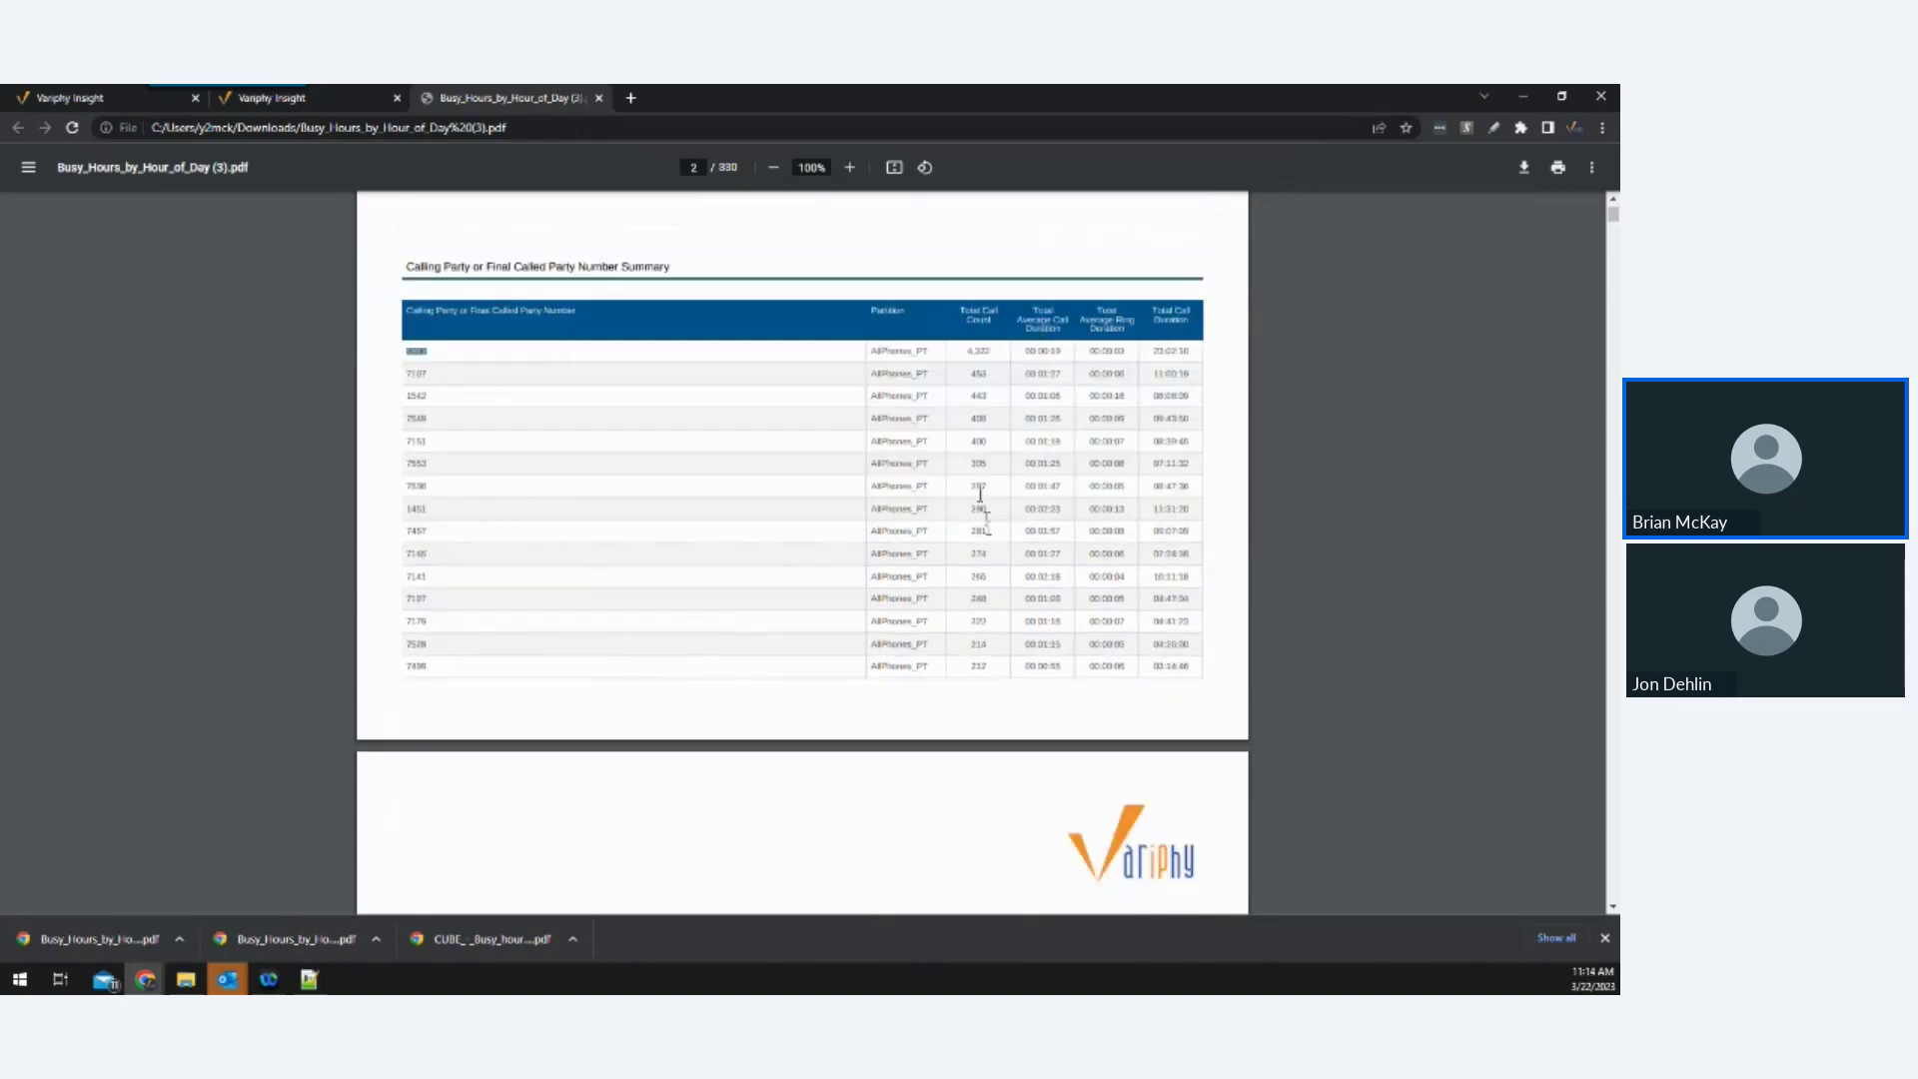
Read through the rest of the Calling Party or Final Called Party Number Summary down to its TOTALS row.
{"action": "scroll", "coordinate": [983, 574], "scroll_direction": "down", "scroll_amount": 6}
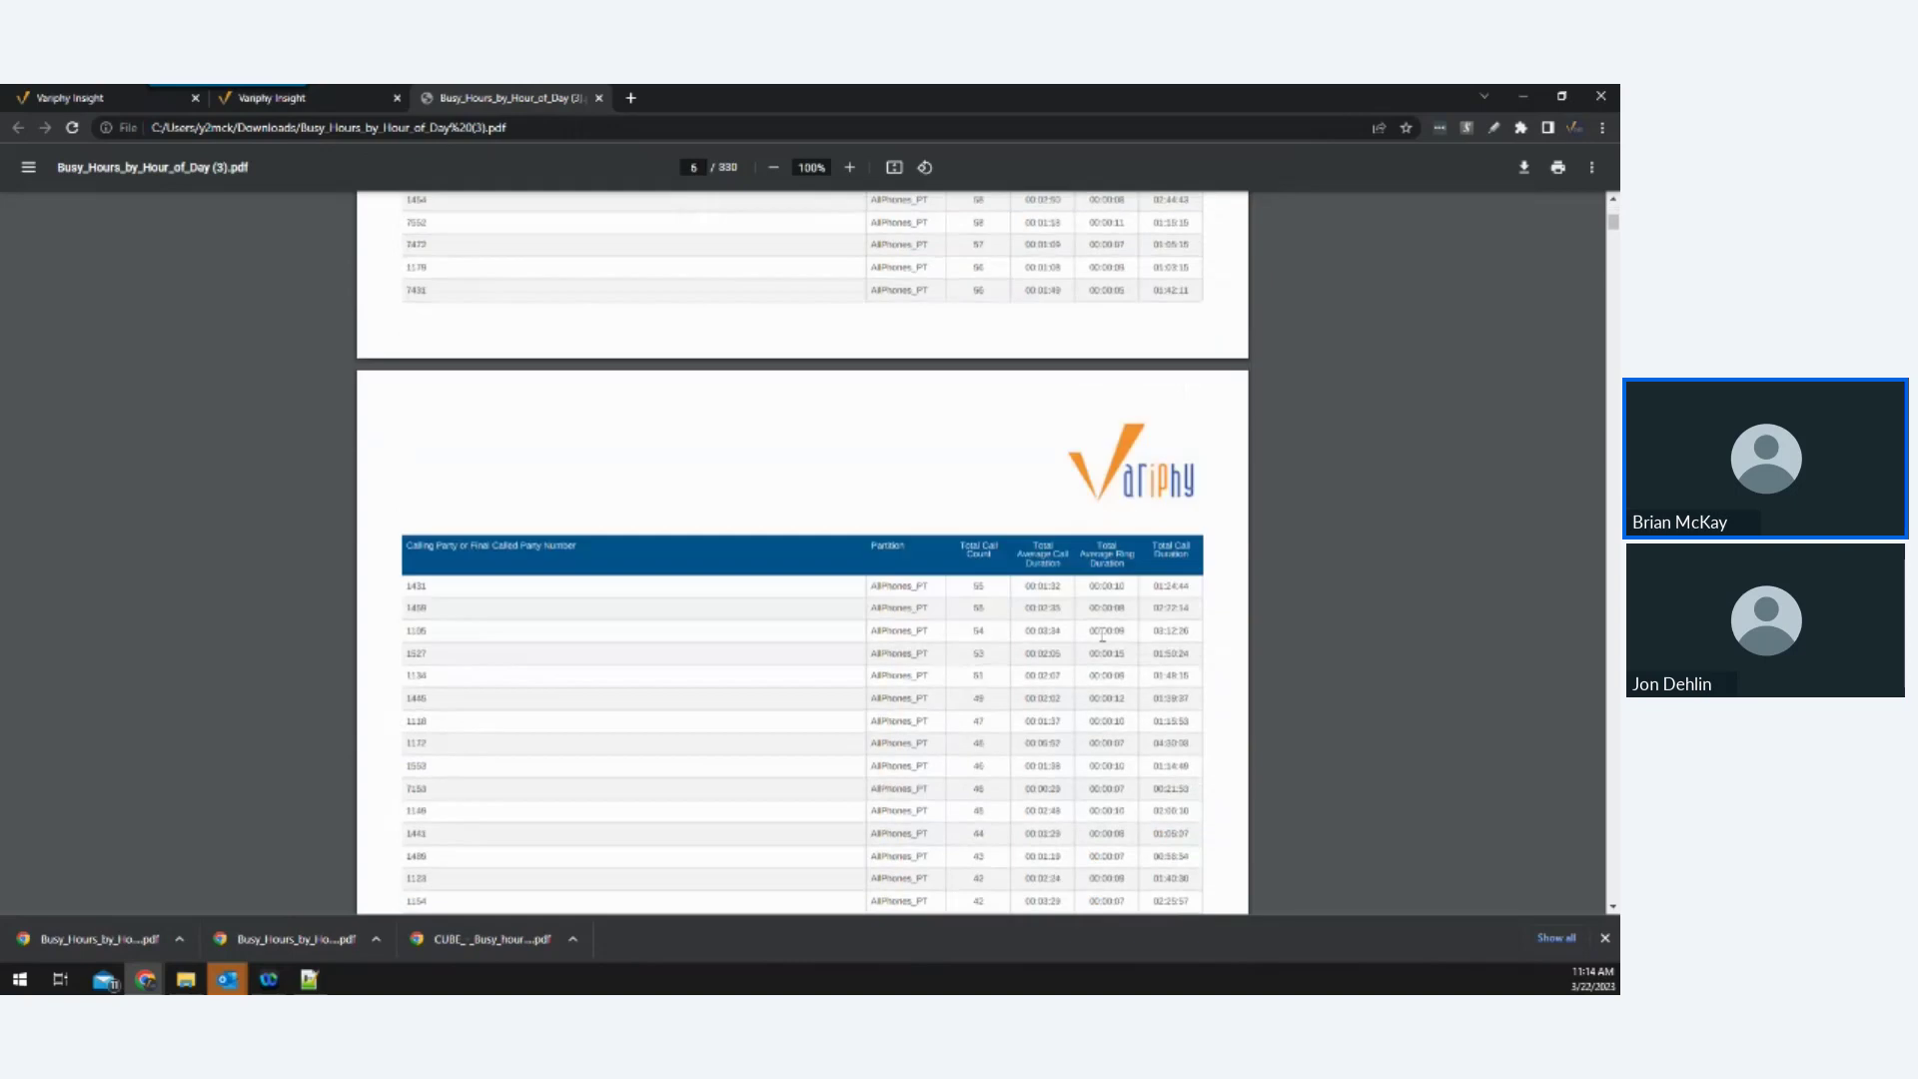
{"action": "scroll", "coordinate": [1102, 632], "scroll_direction": "down", "scroll_amount": 20}
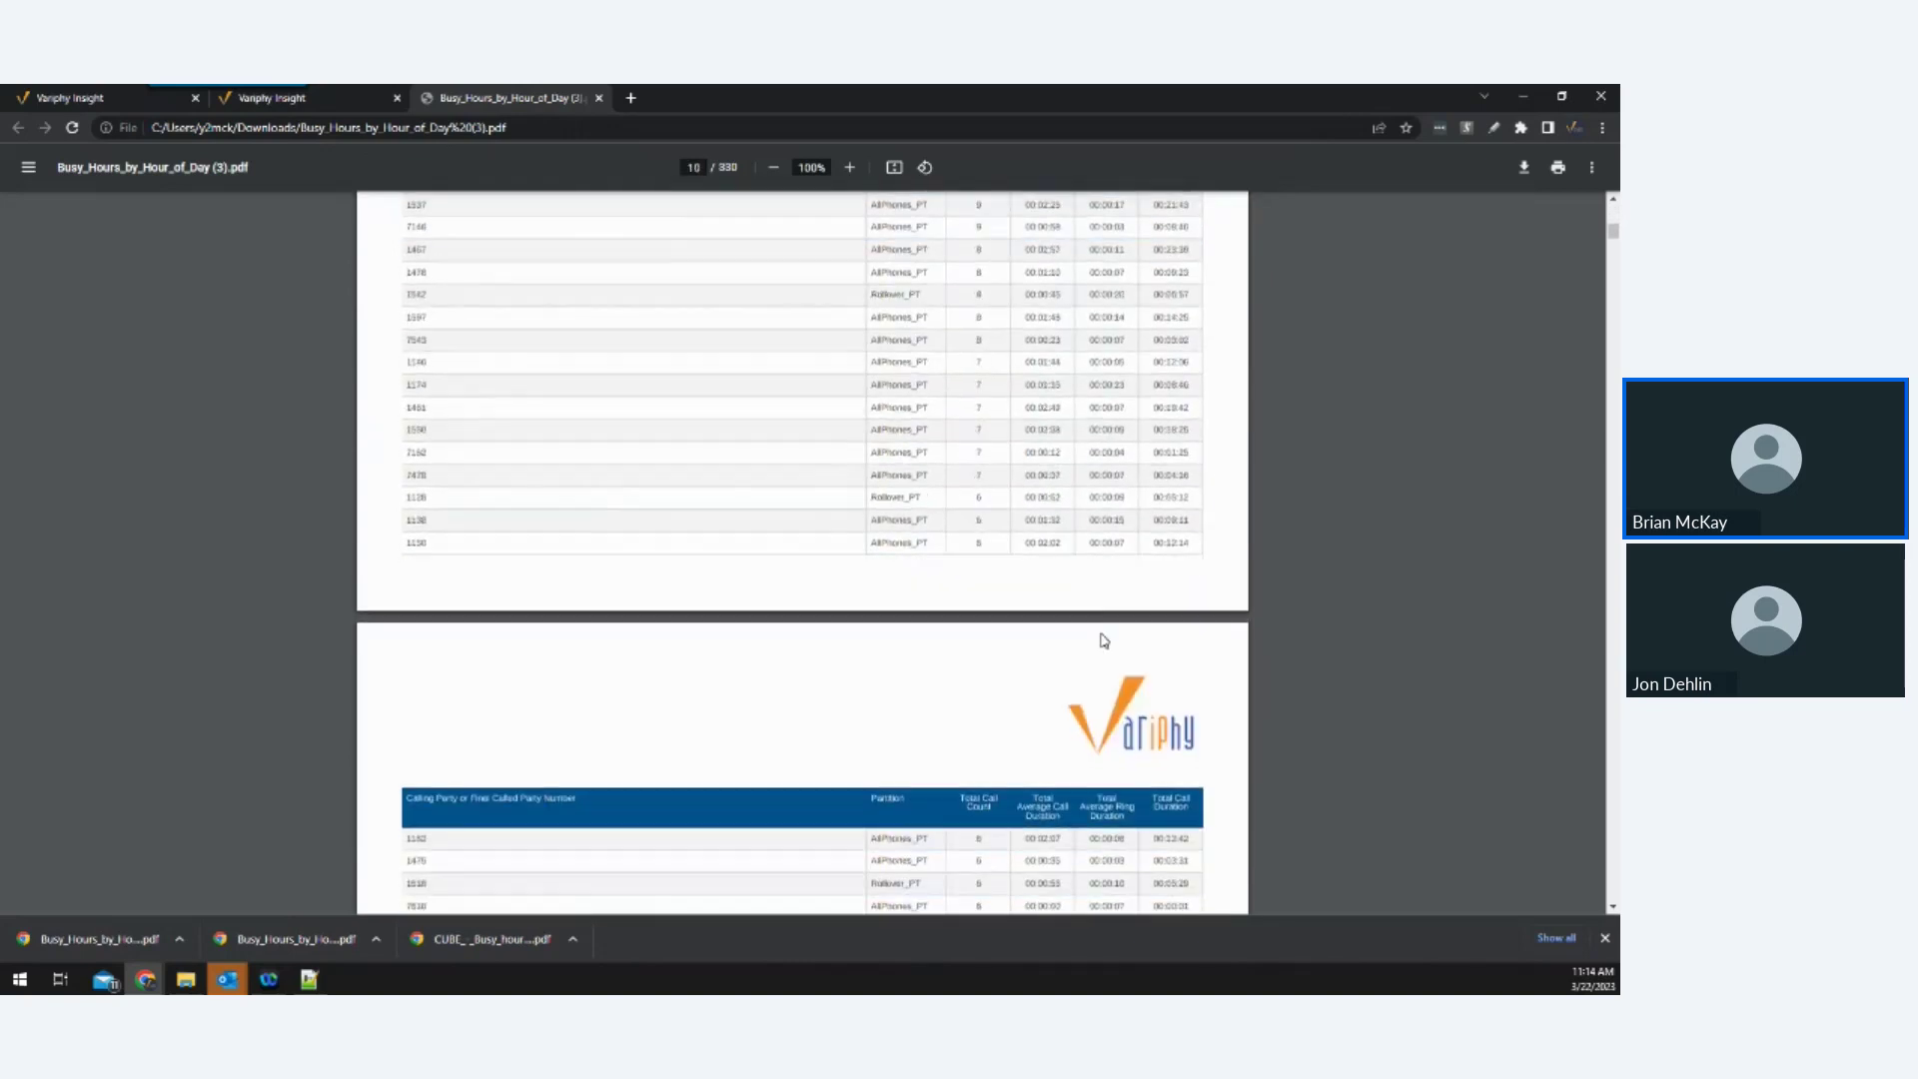
{"action": "scroll", "coordinate": [1103, 633], "scroll_direction": "down", "scroll_amount": 20}
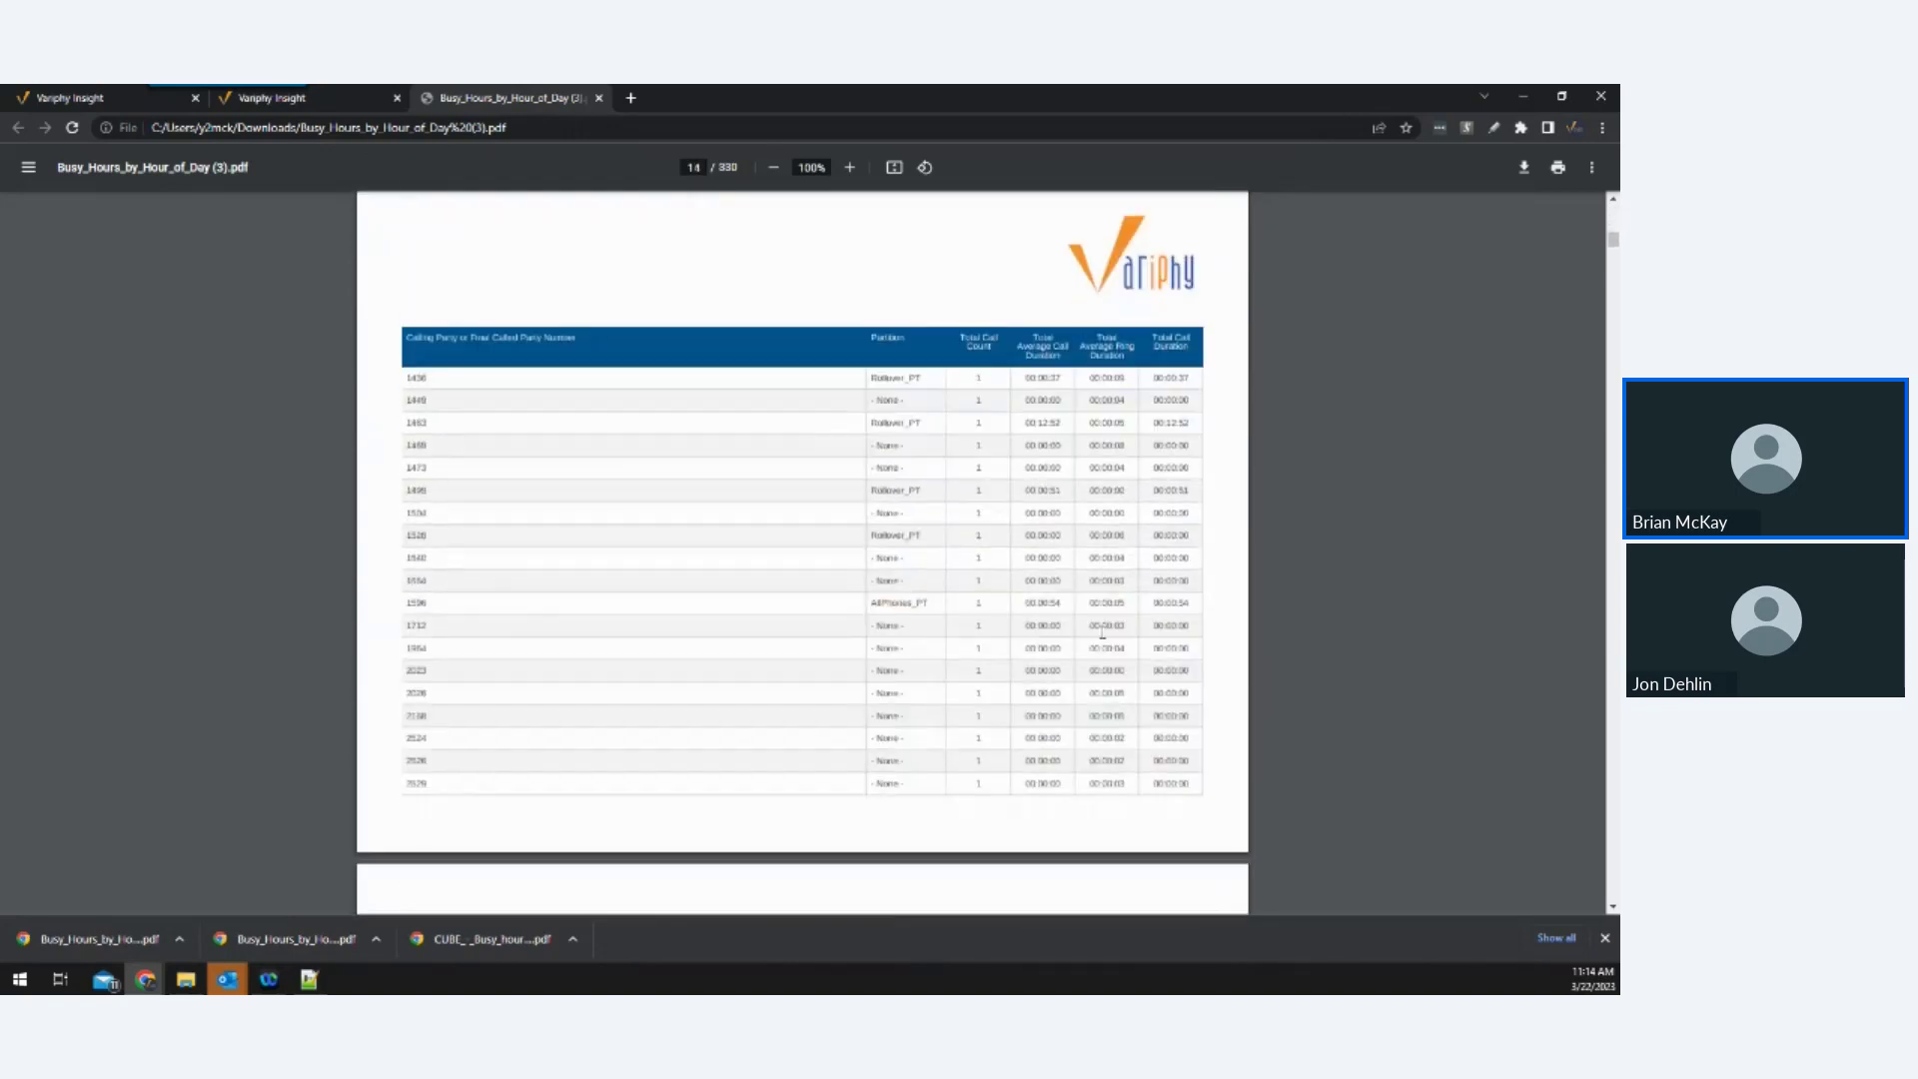
{"action": "scroll", "coordinate": [1102, 633], "scroll_direction": "down", "scroll_amount": 7}
{"action": "scroll", "coordinate": [1102, 632], "scroll_direction": "up", "scroll_amount": 9}
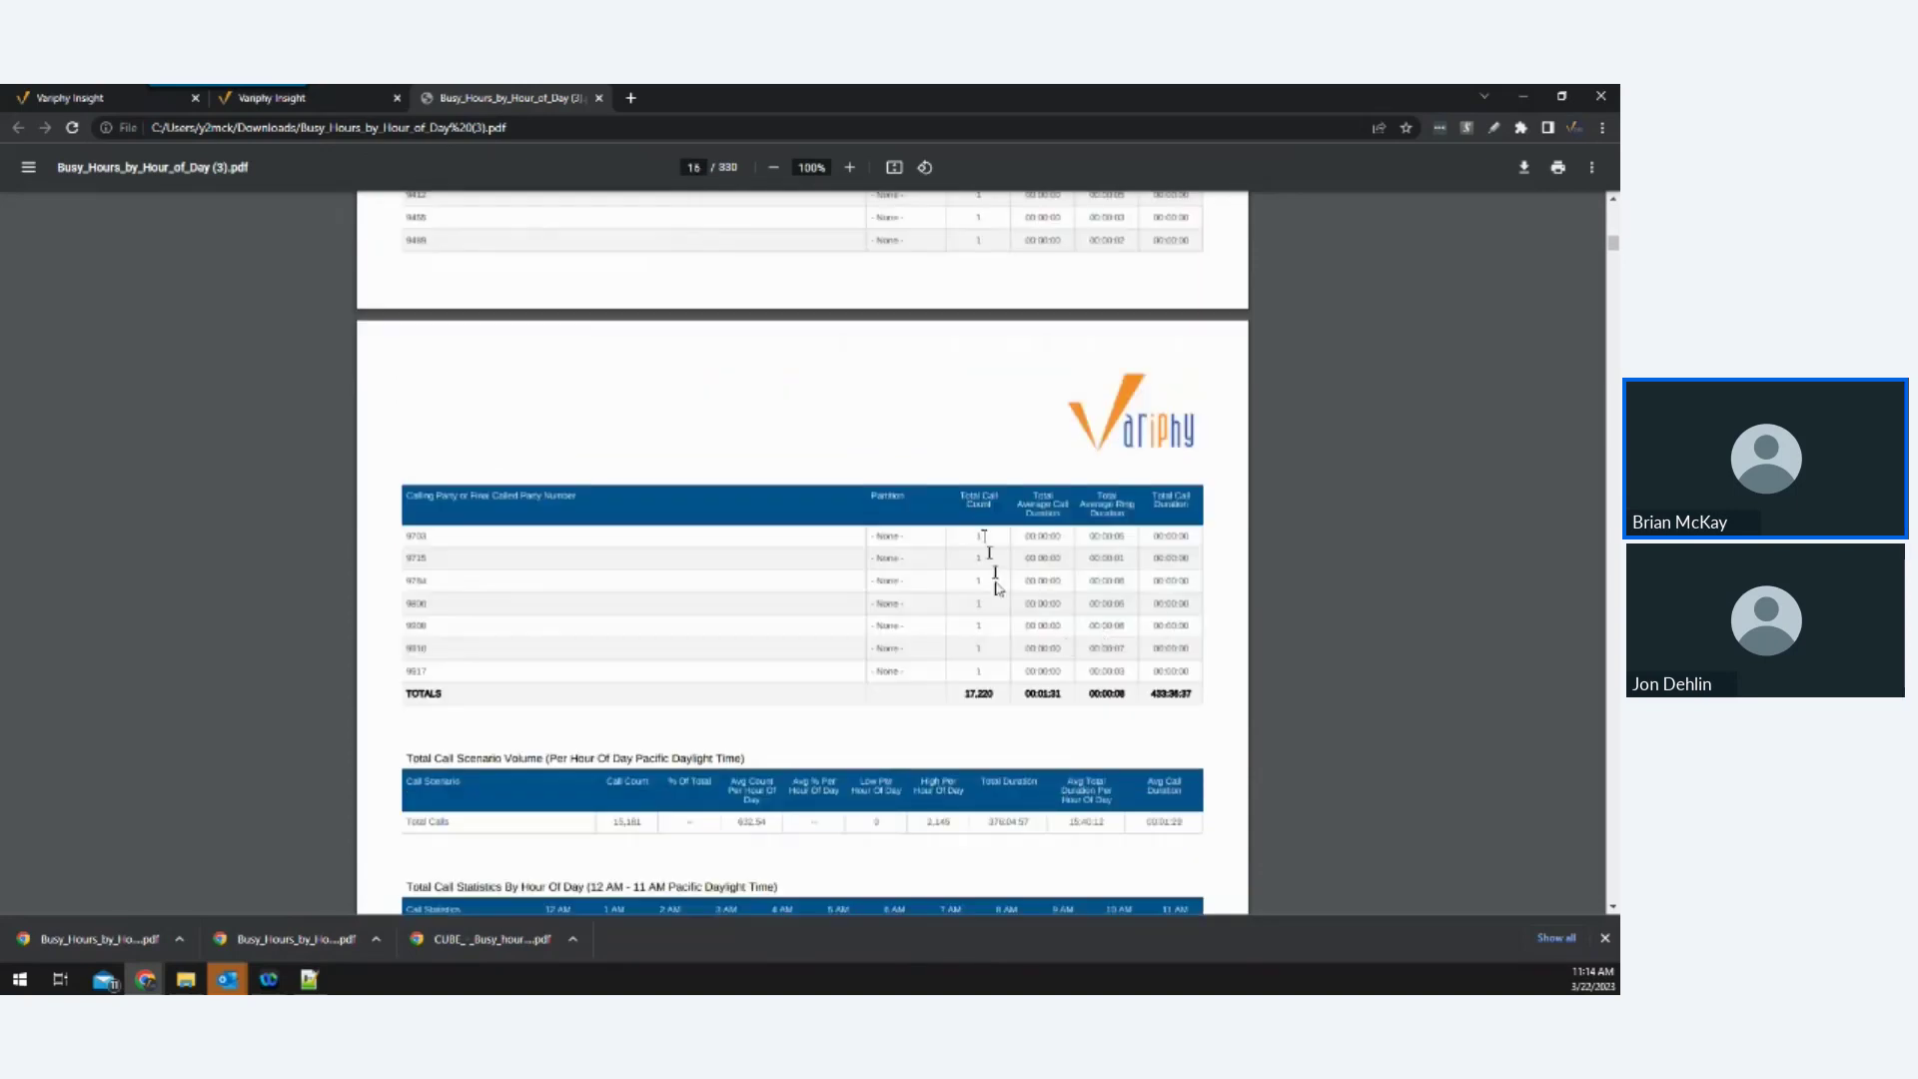
{"action": "scroll", "coordinate": [965, 634], "scroll_direction": "down", "scroll_amount": 2}
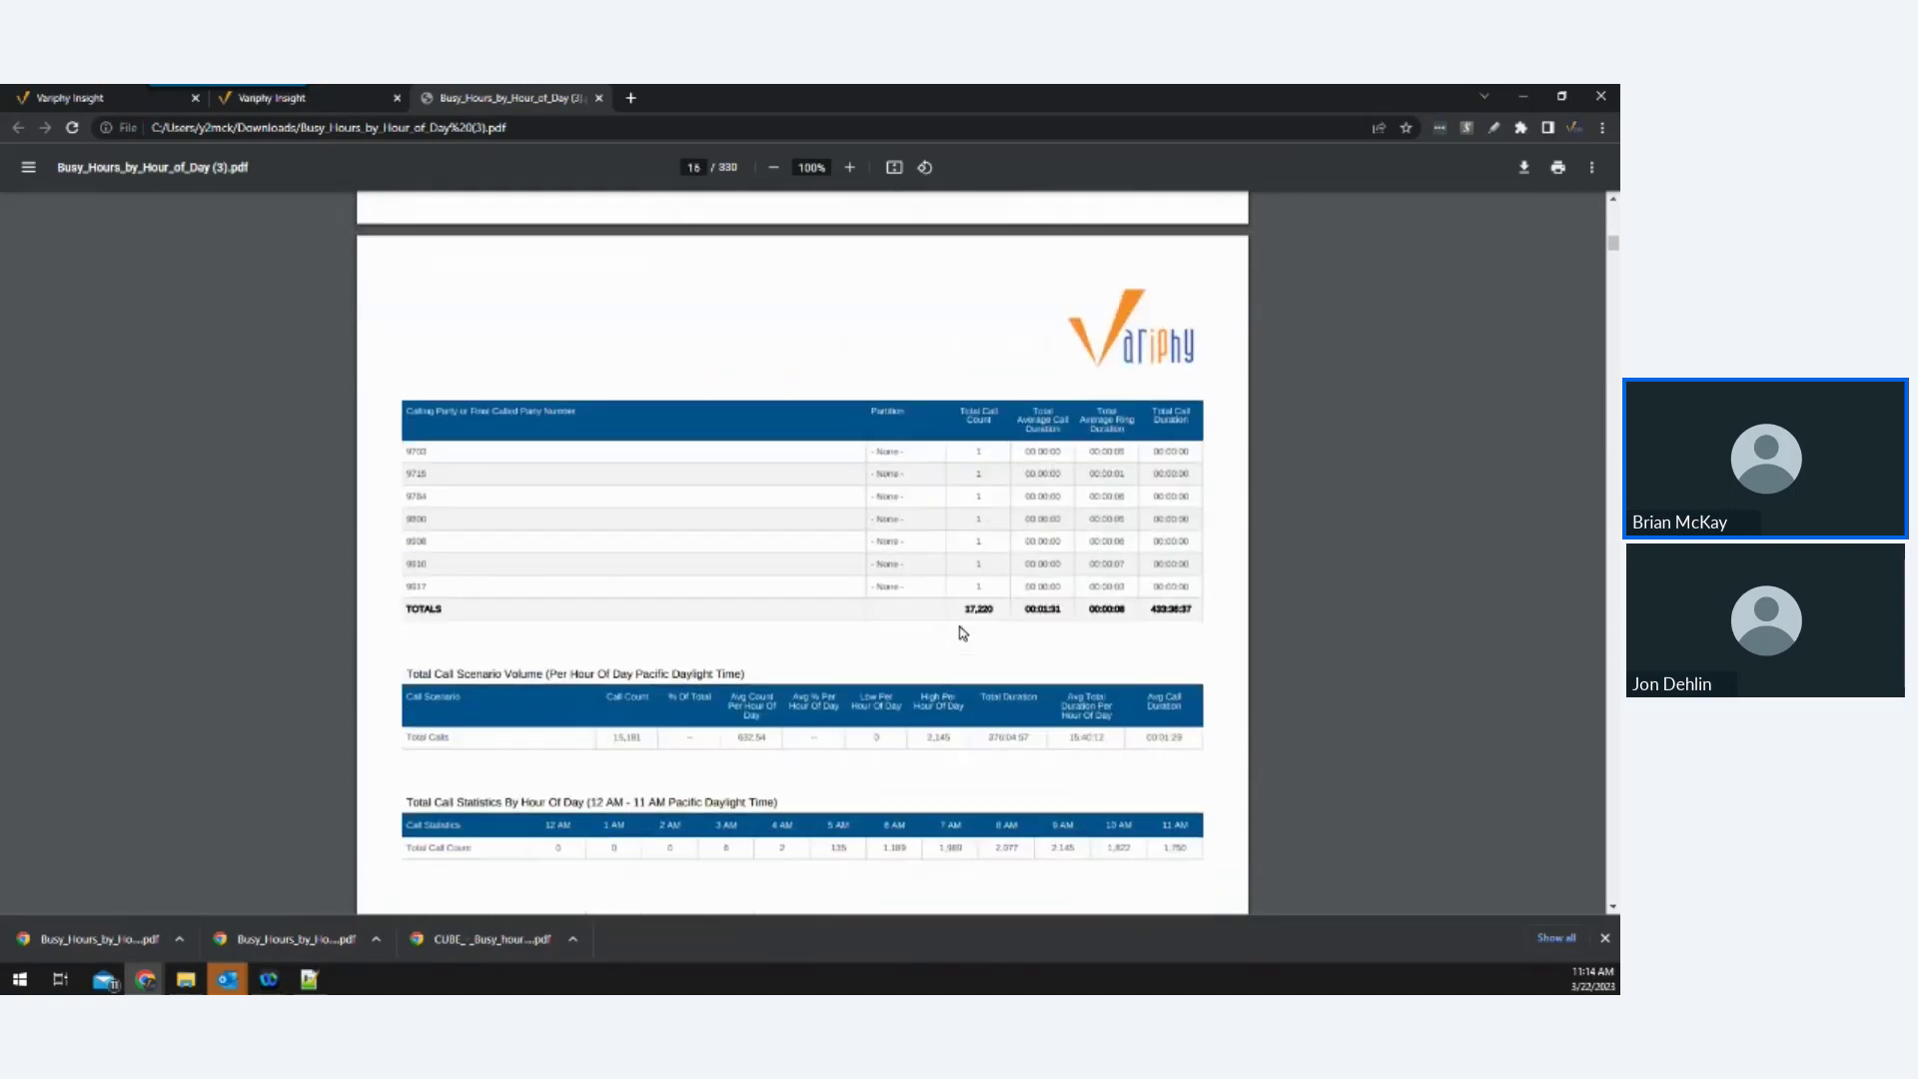
{"action": "scroll", "coordinate": [954, 619], "scroll_direction": "up", "scroll_amount": 5}
{"action": "scroll", "coordinate": [954, 622], "scroll_direction": "down", "scroll_amount": 5}
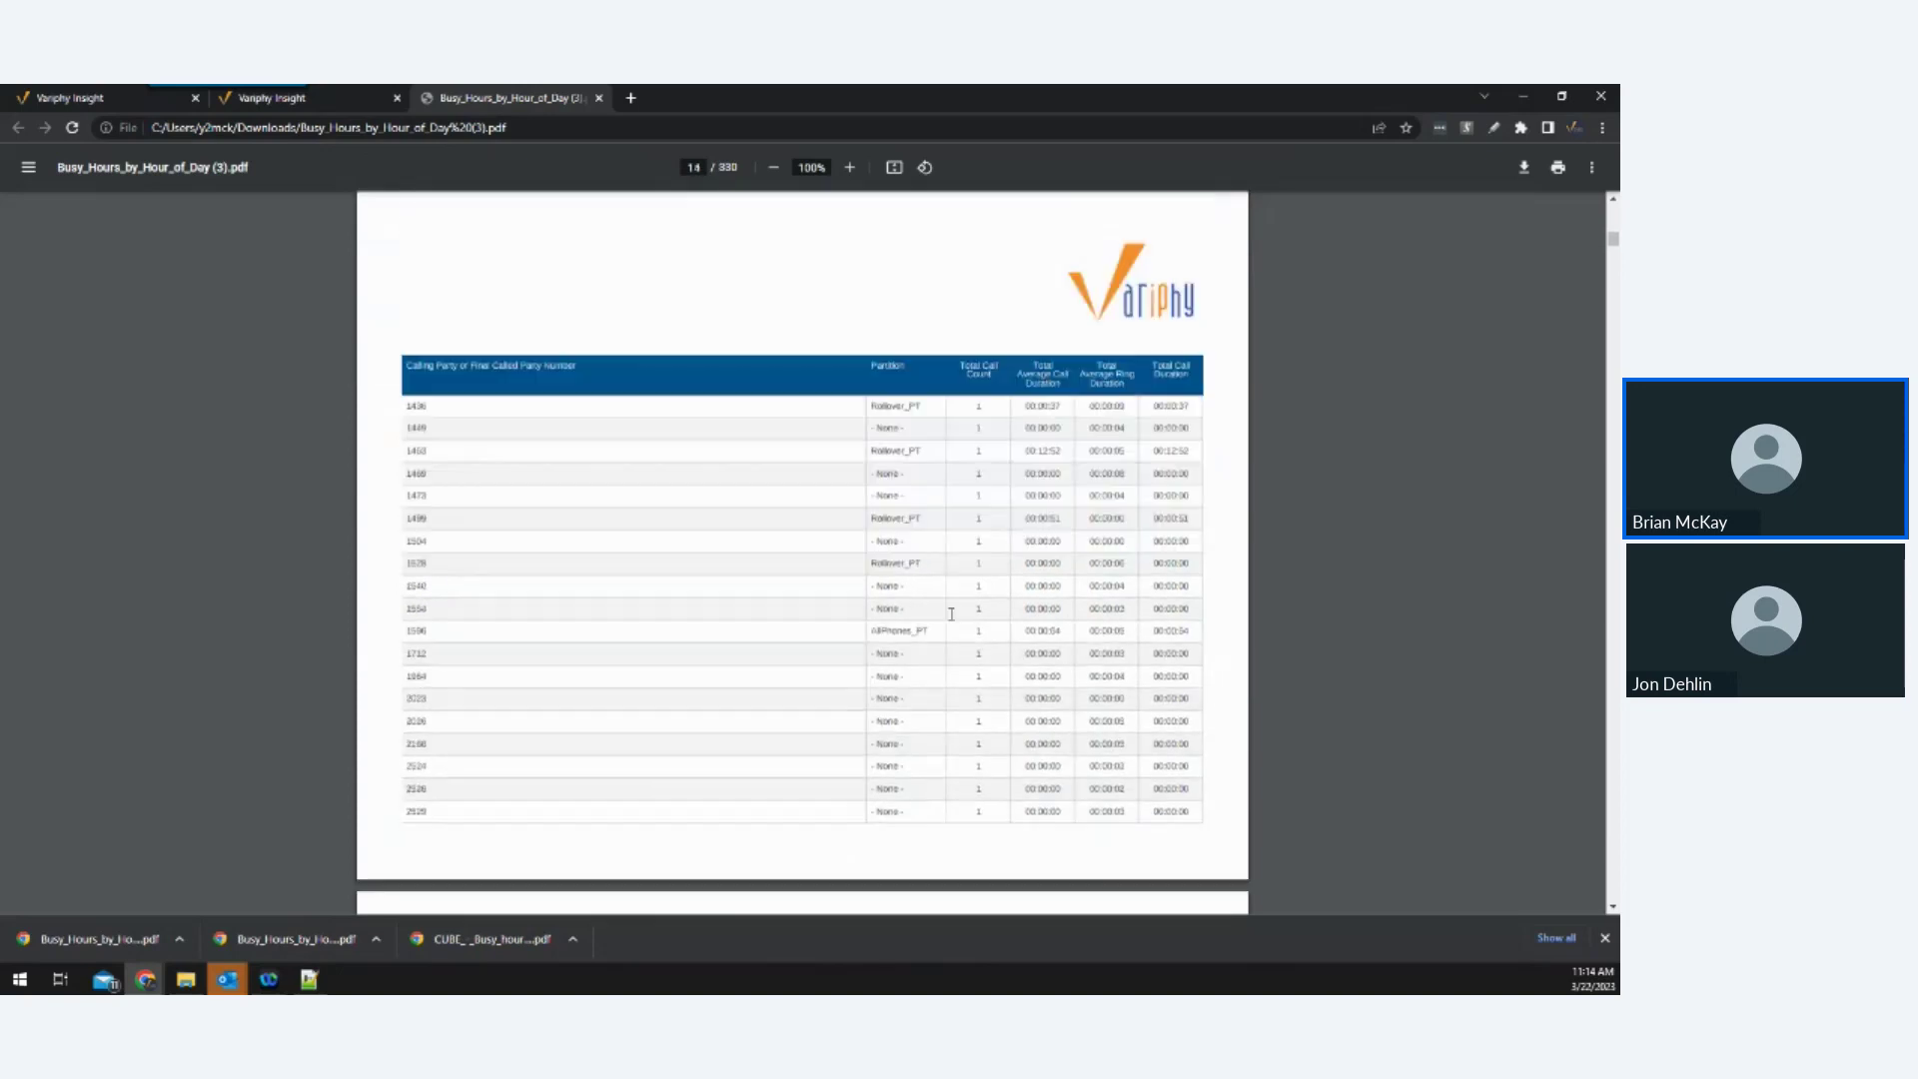
{"action": "scroll", "coordinate": [953, 622], "scroll_direction": "up", "scroll_amount": 6}
{"action": "scroll", "coordinate": [953, 621], "scroll_direction": "down", "scroll_amount": 5}
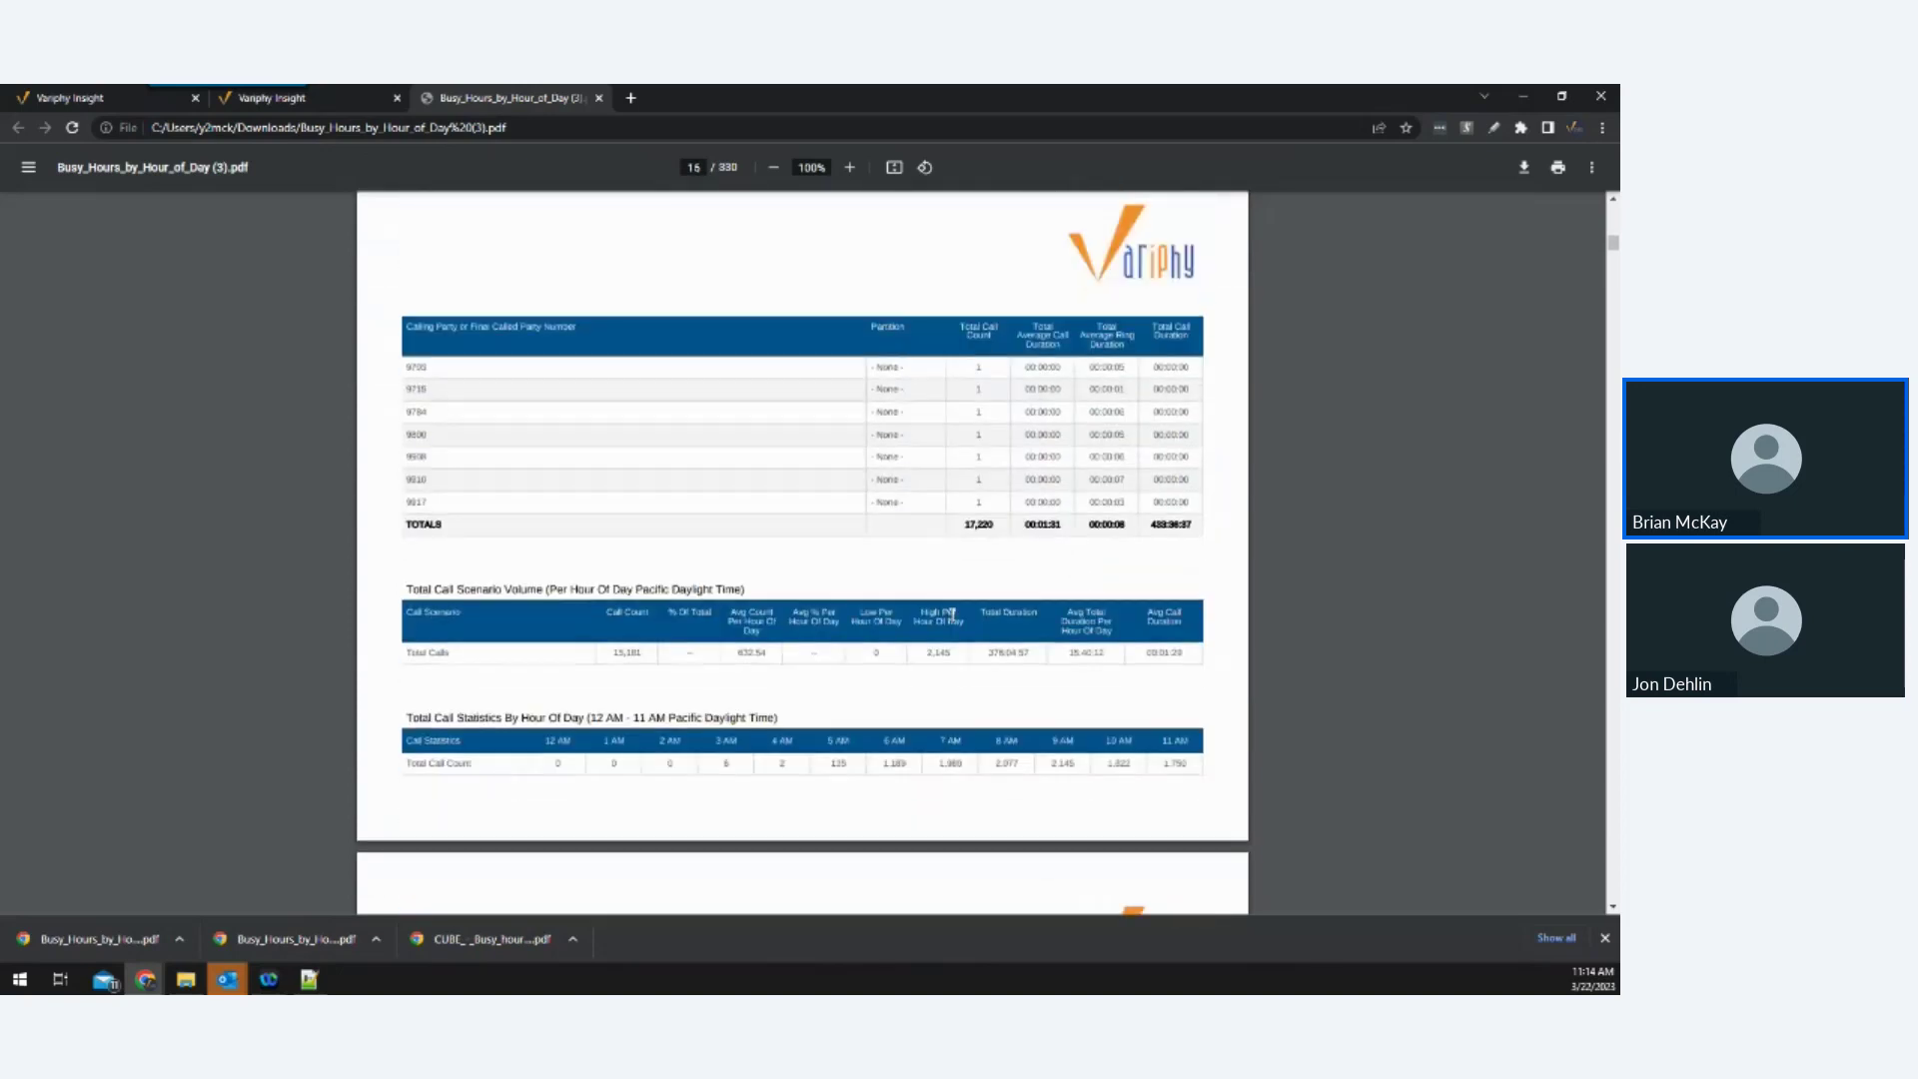
Examine the overall call statistics by hour of day and the Total Call Scenario Volume By Hour Of Day chart.
{"action": "scroll", "coordinate": [951, 613], "scroll_direction": "down", "scroll_amount": 6}
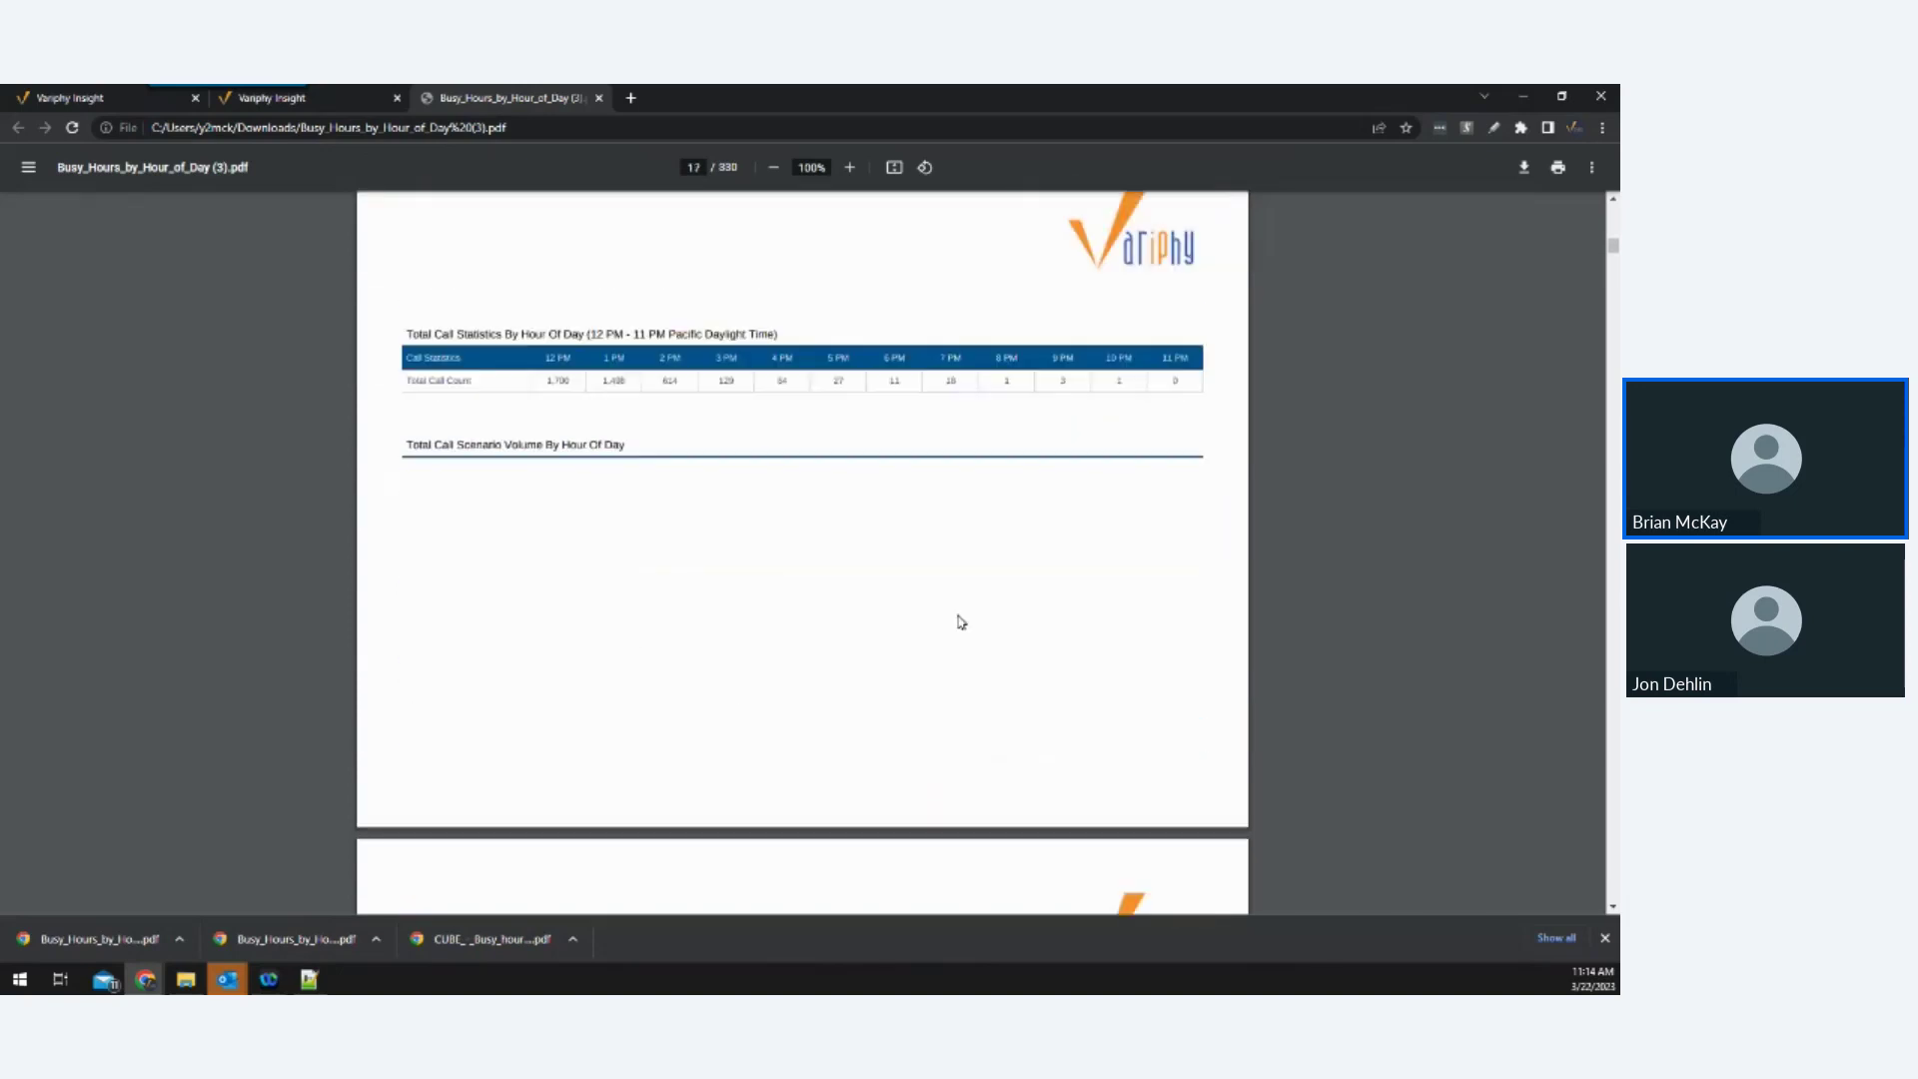
{"action": "scroll", "coordinate": [961, 623], "scroll_direction": "down", "scroll_amount": 5}
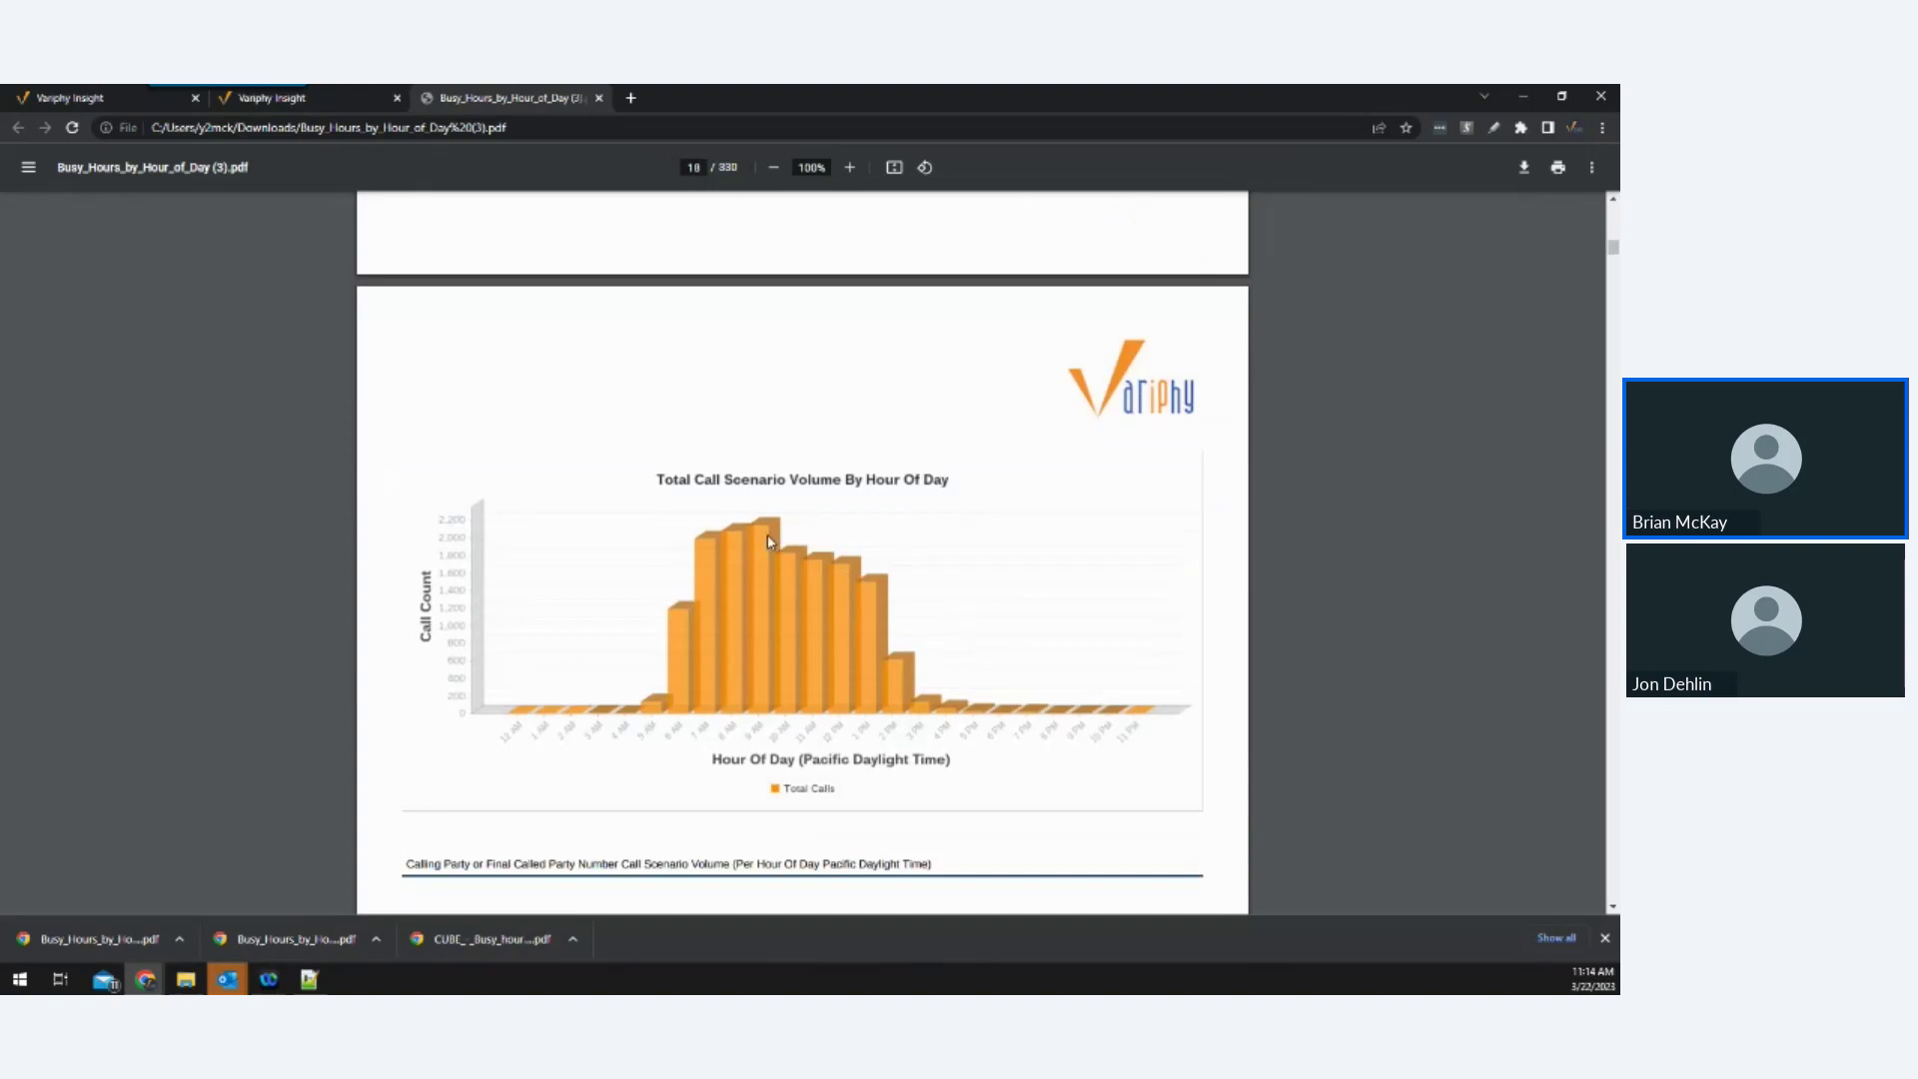
{"action": "scroll", "coordinate": [821, 582], "scroll_direction": "down", "scroll_amount": 6}
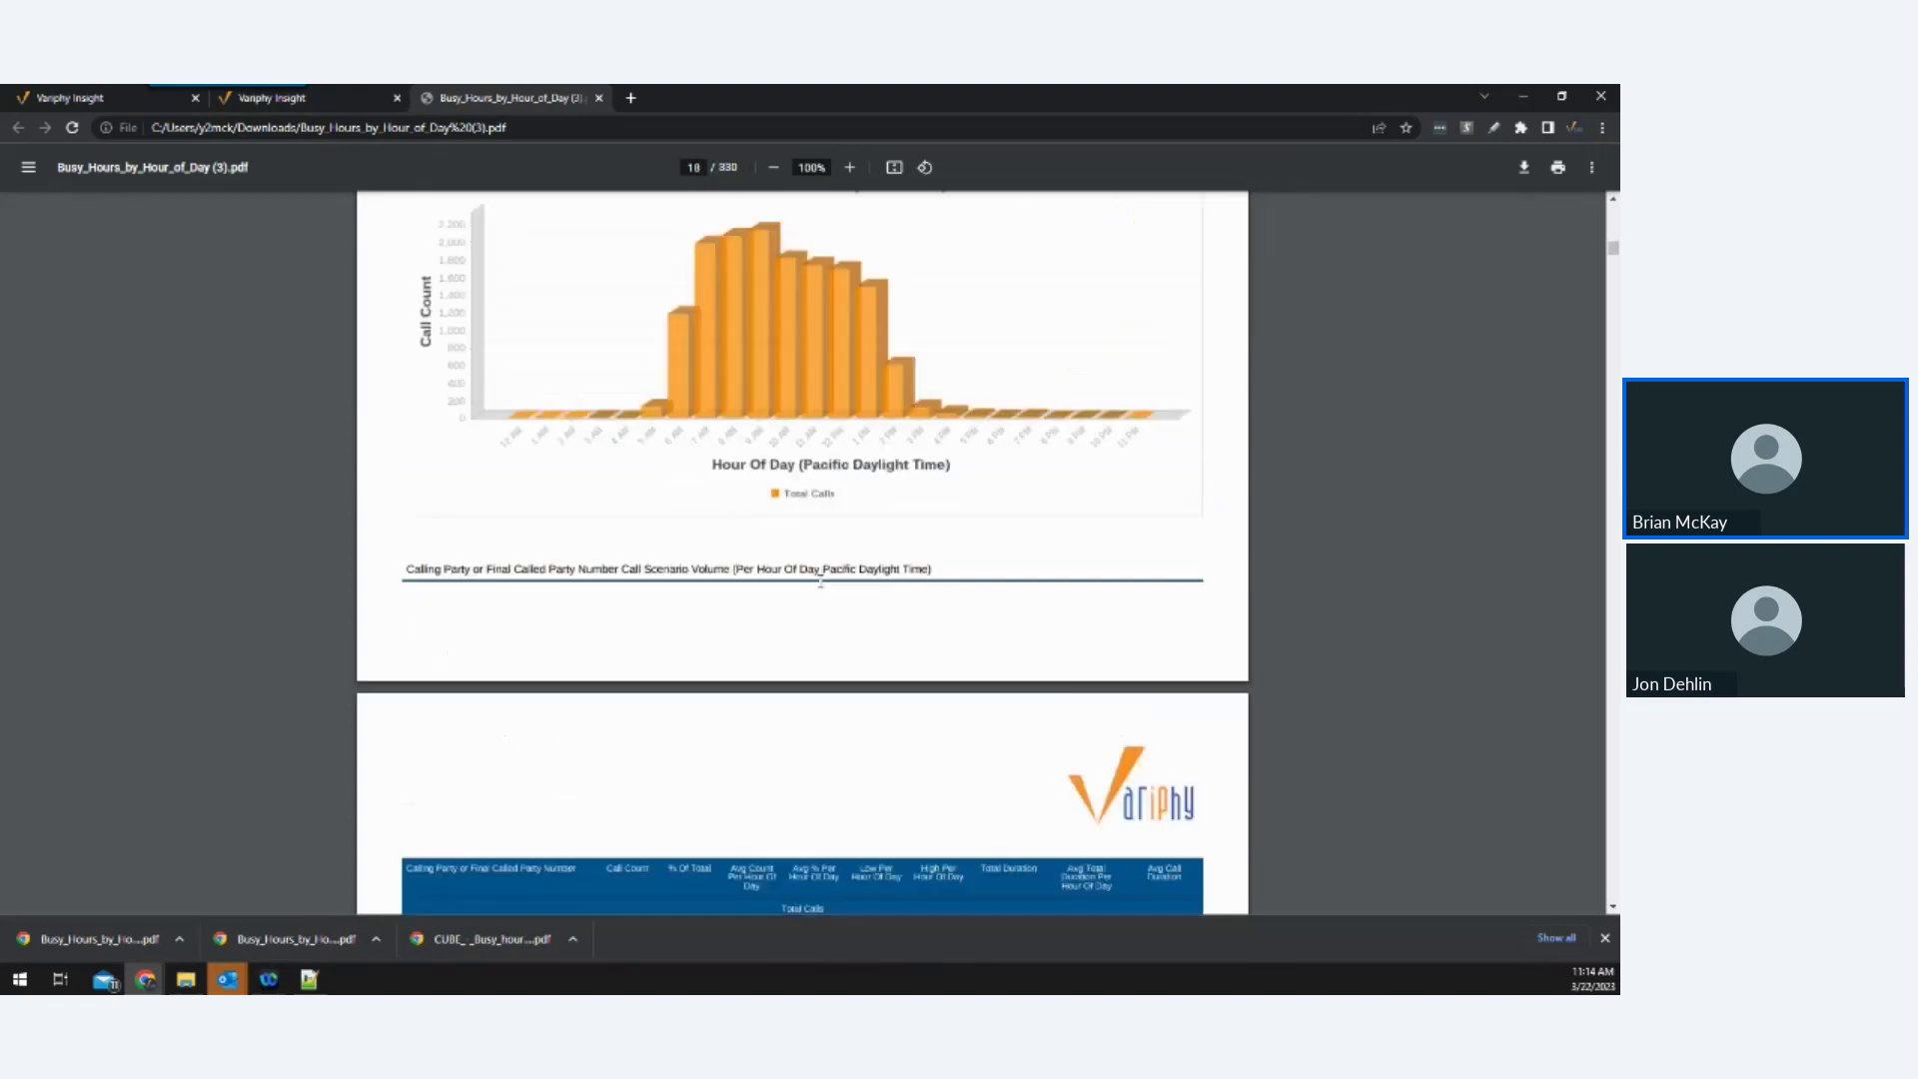
Look through the per-number Call Scenario Volume table with its average, low and high call counts per hour of day.
{"action": "scroll", "coordinate": [820, 582], "scroll_direction": "down", "scroll_amount": 6}
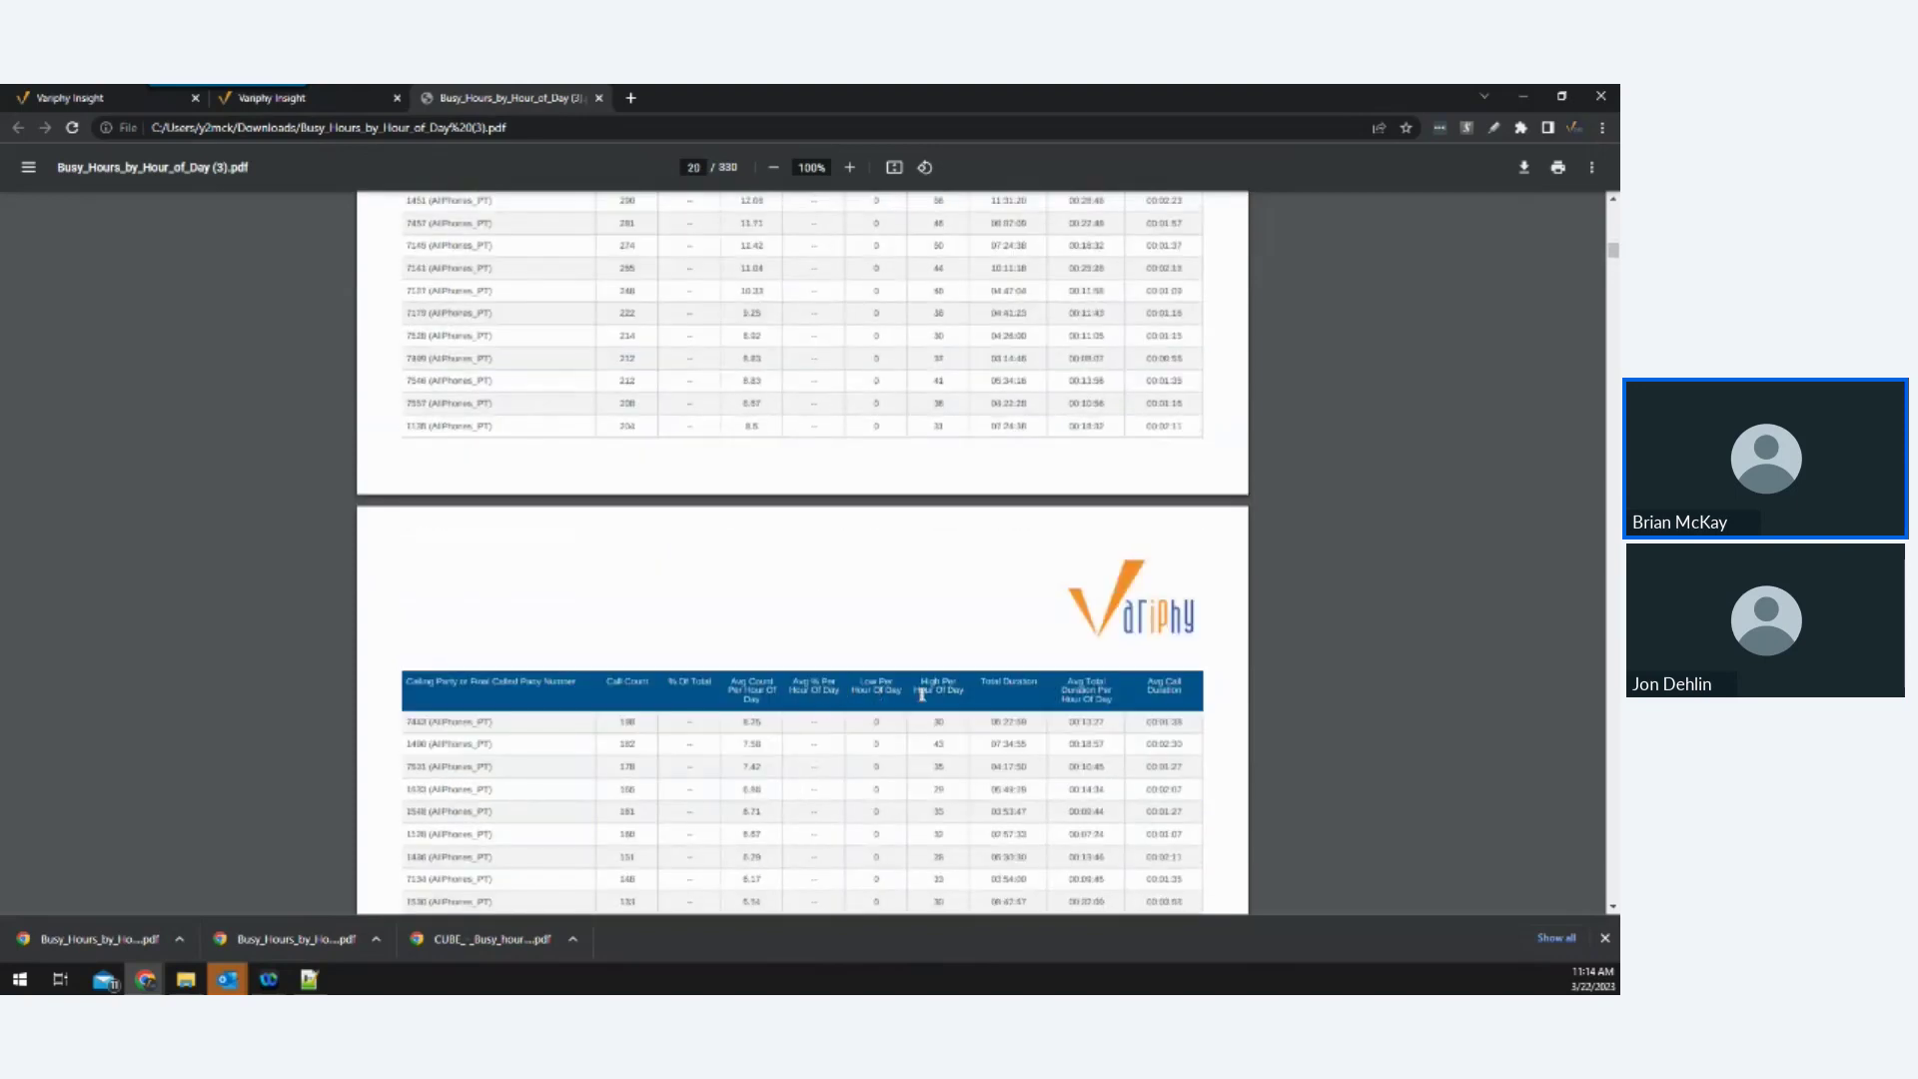
{"action": "scroll", "coordinate": [921, 693], "scroll_direction": "down", "scroll_amount": 6}
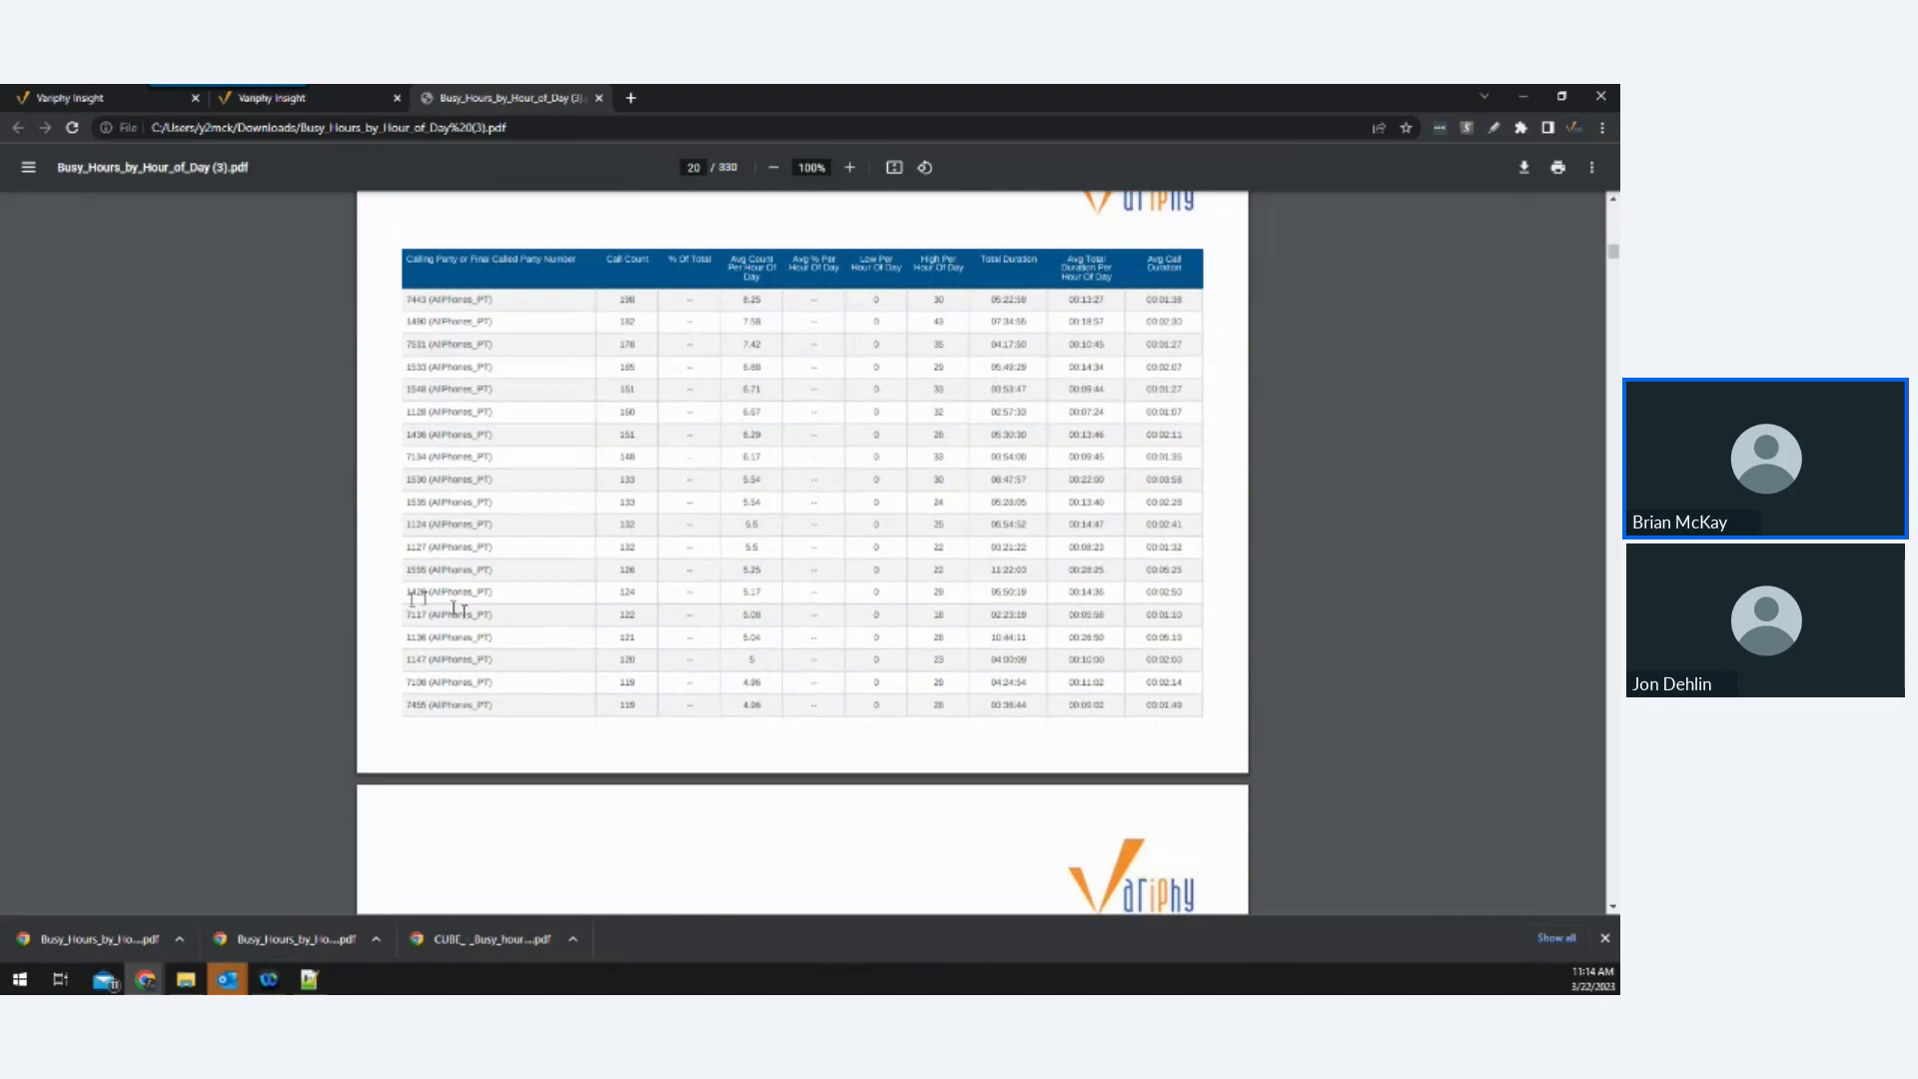
{"action": "scroll", "coordinate": [788, 711], "scroll_direction": "down", "scroll_amount": 9}
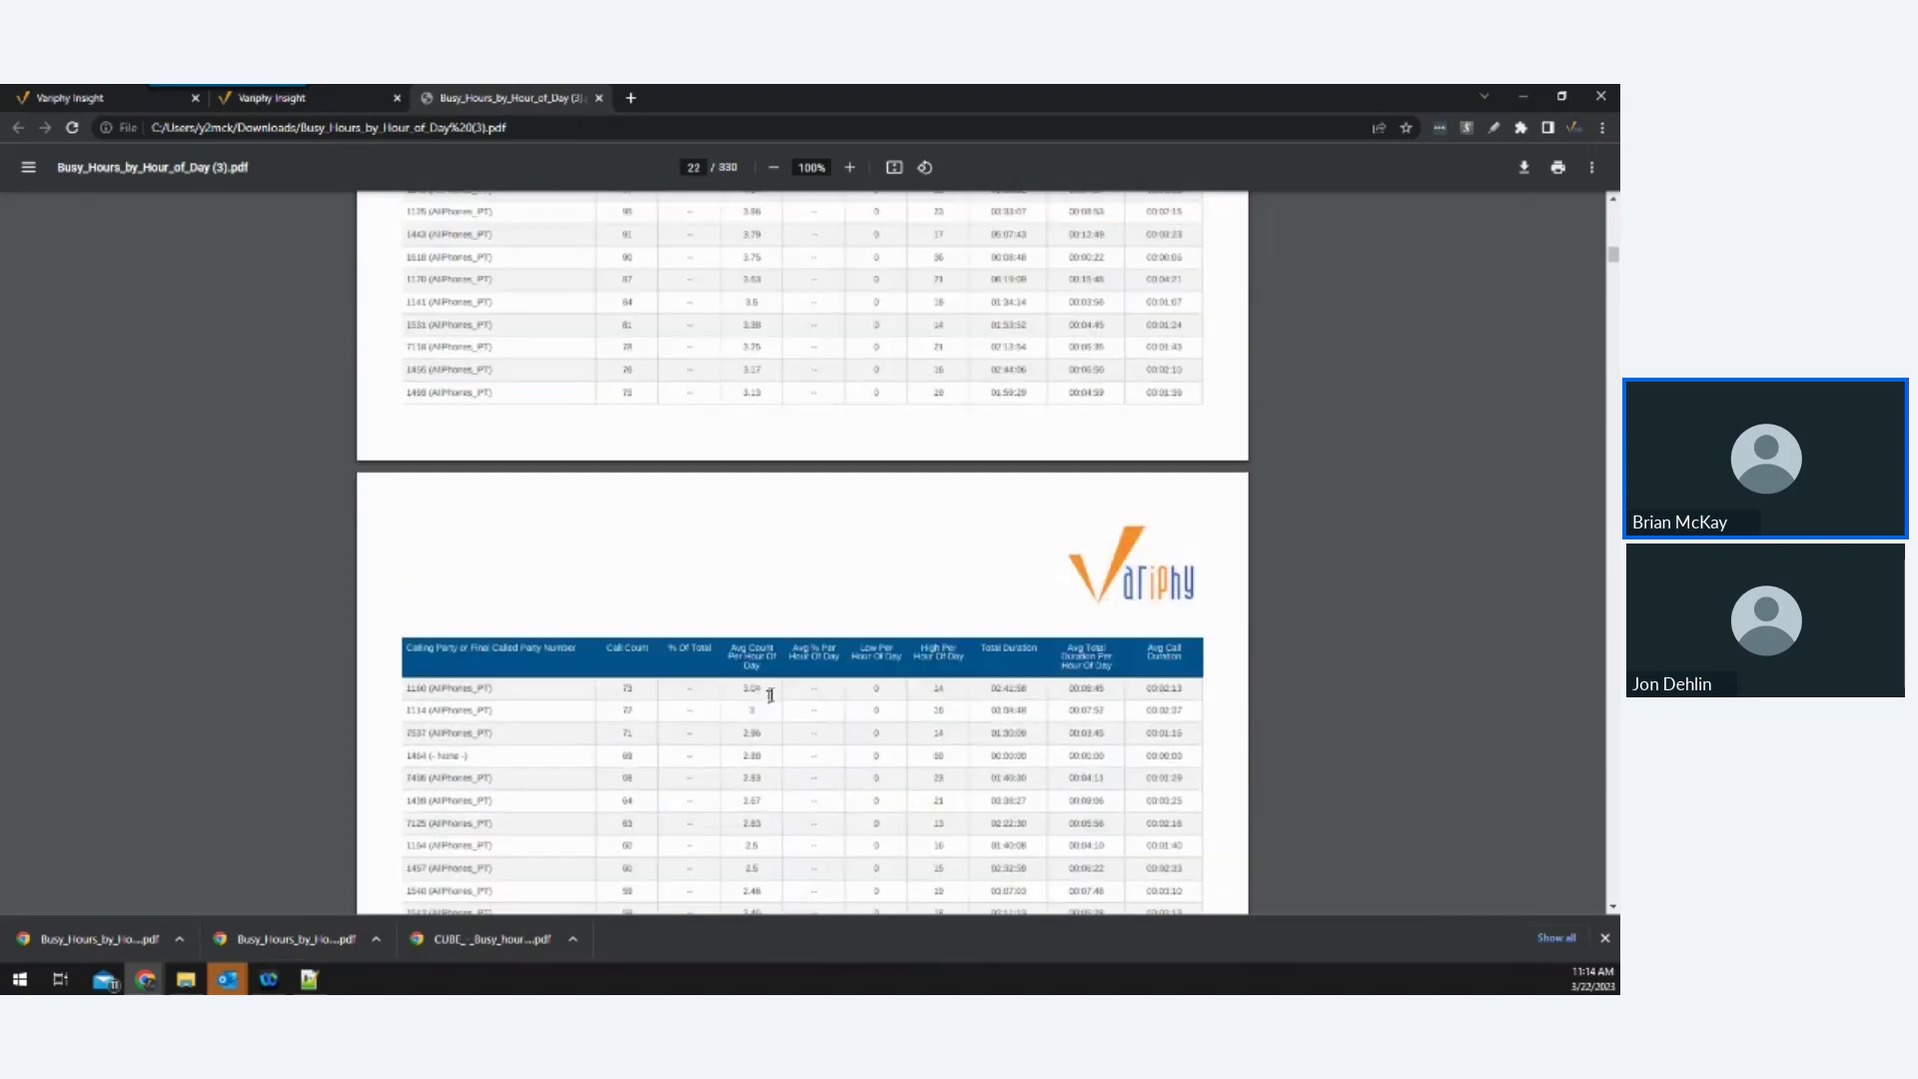
{"action": "scroll", "coordinate": [772, 694], "scroll_direction": "down", "scroll_amount": 10}
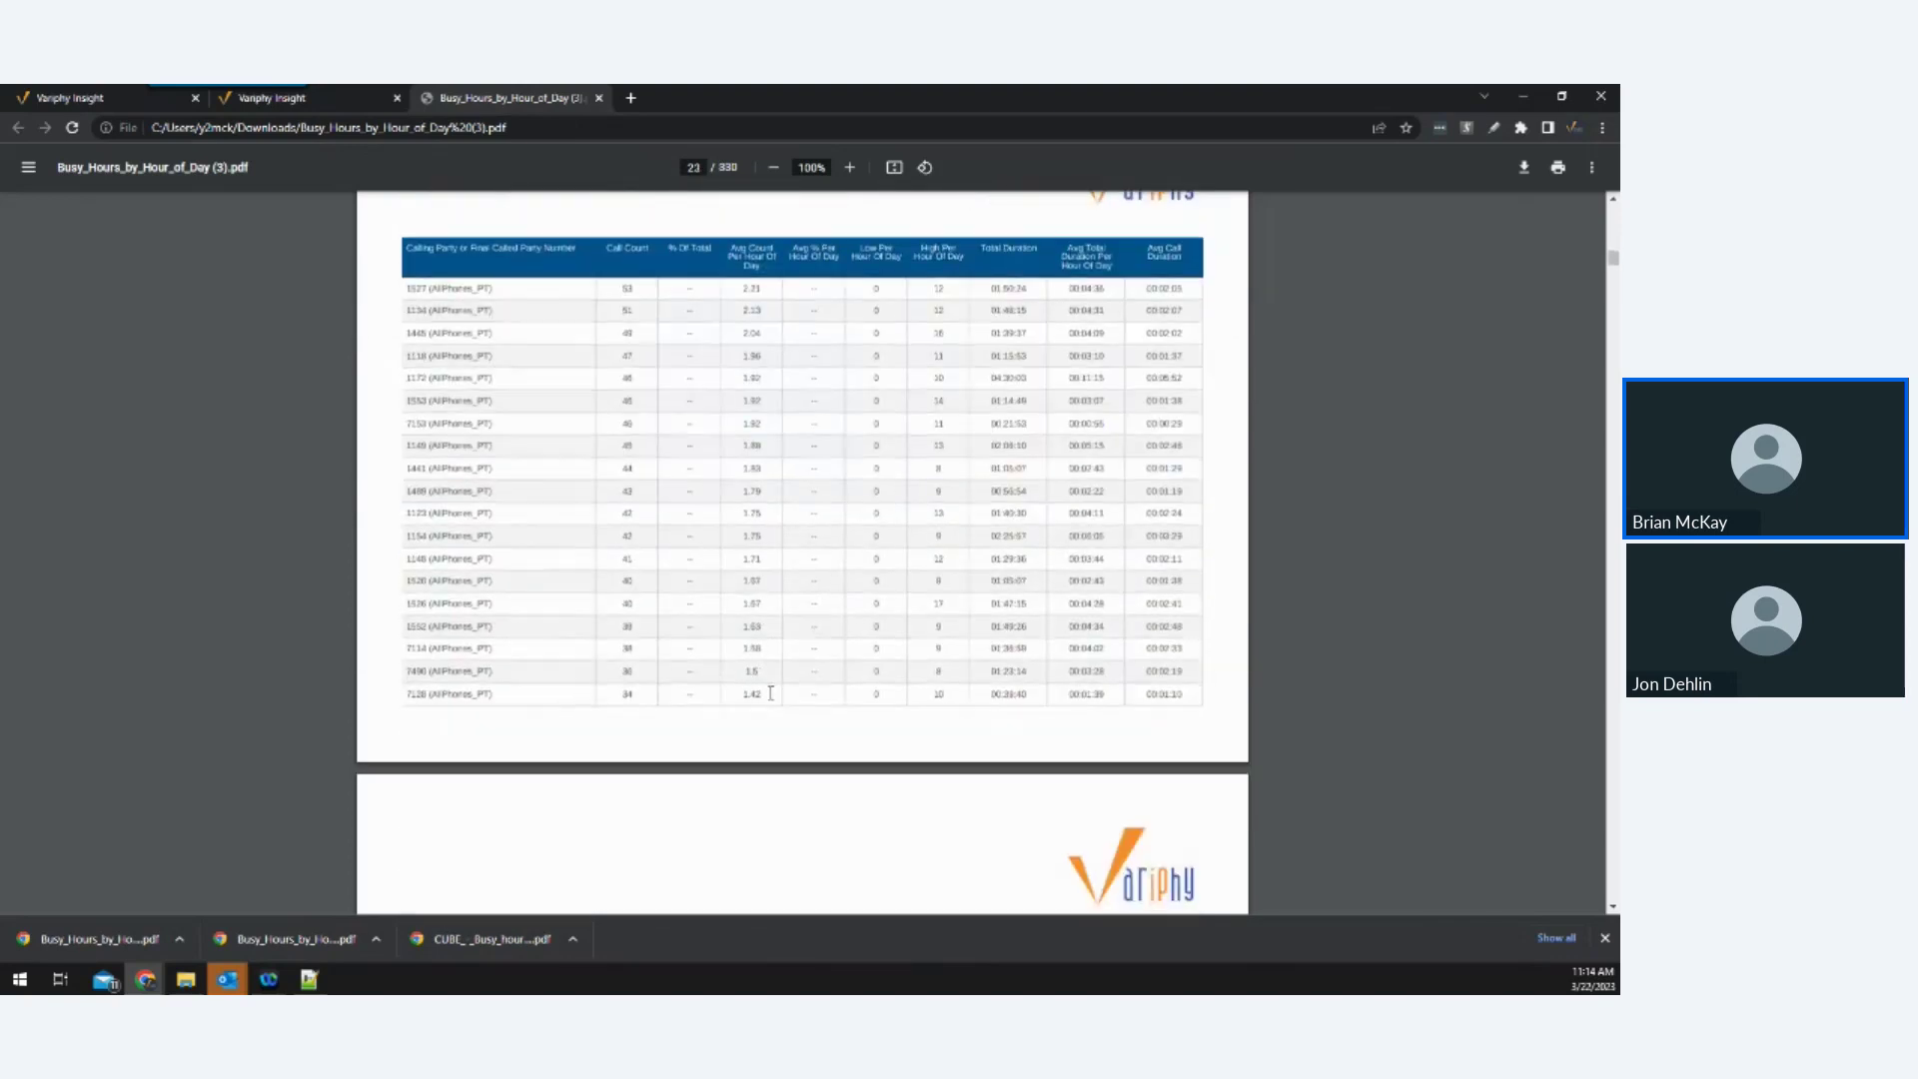
{"action": "scroll", "coordinate": [771, 694], "scroll_direction": "down", "scroll_amount": 4}
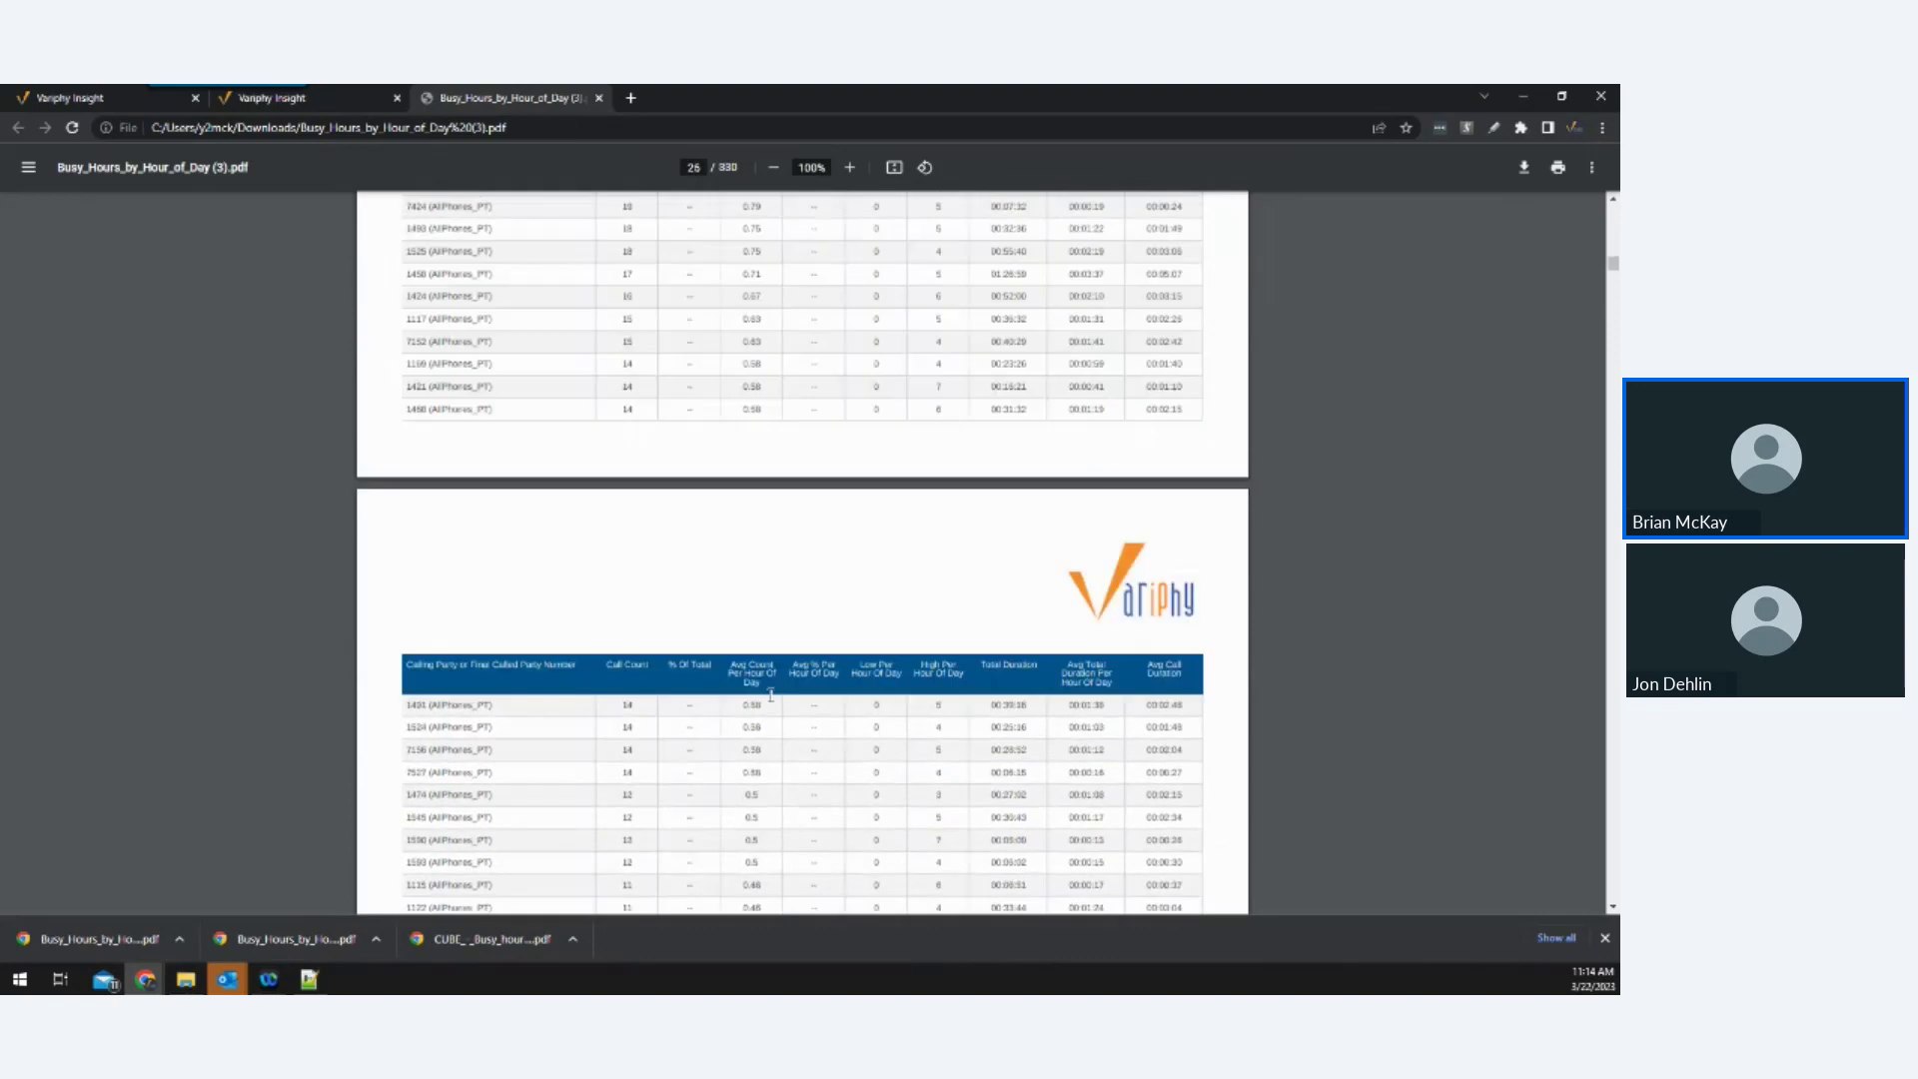
{"action": "scroll", "coordinate": [771, 694], "scroll_direction": "down", "scroll_amount": 20}
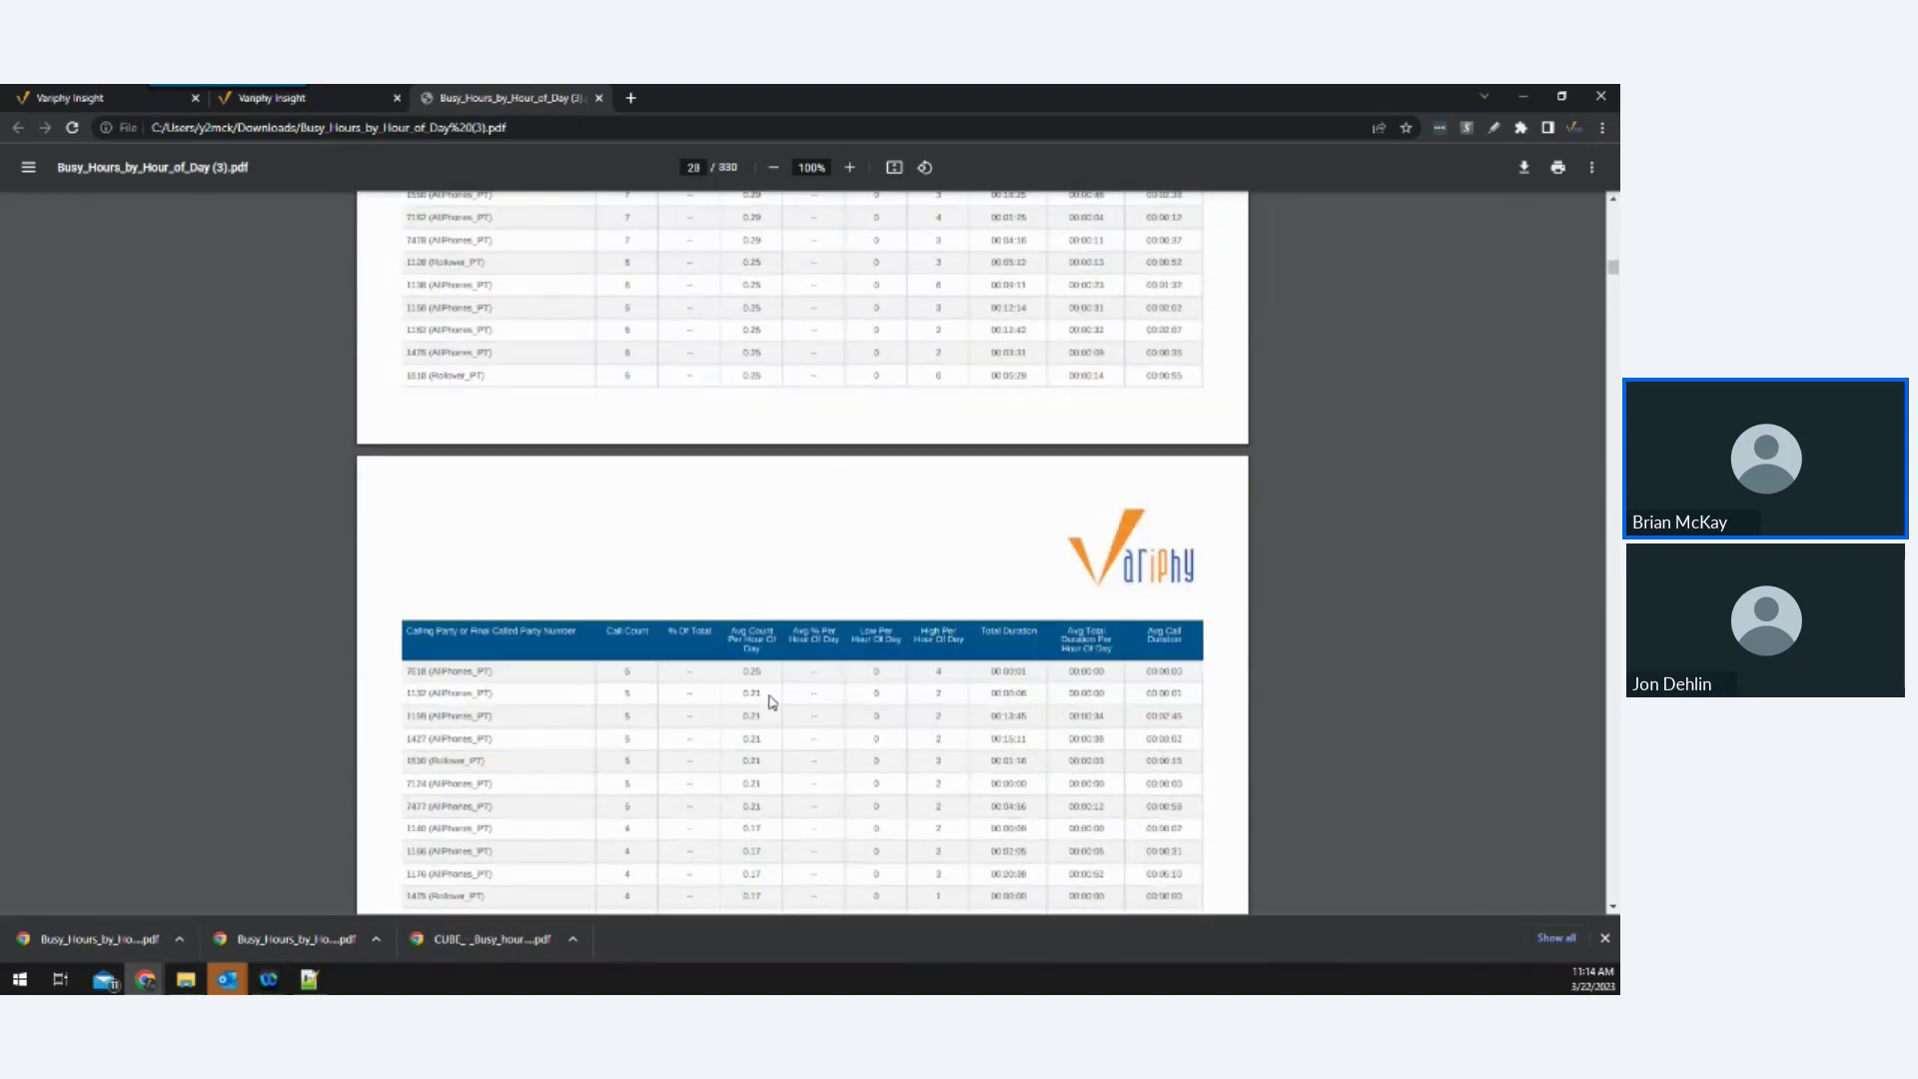
{"action": "scroll", "coordinate": [772, 701], "scroll_direction": "down", "scroll_amount": 6}
{"action": "scroll", "coordinate": [772, 702], "scroll_direction": "down", "scroll_amount": 20}
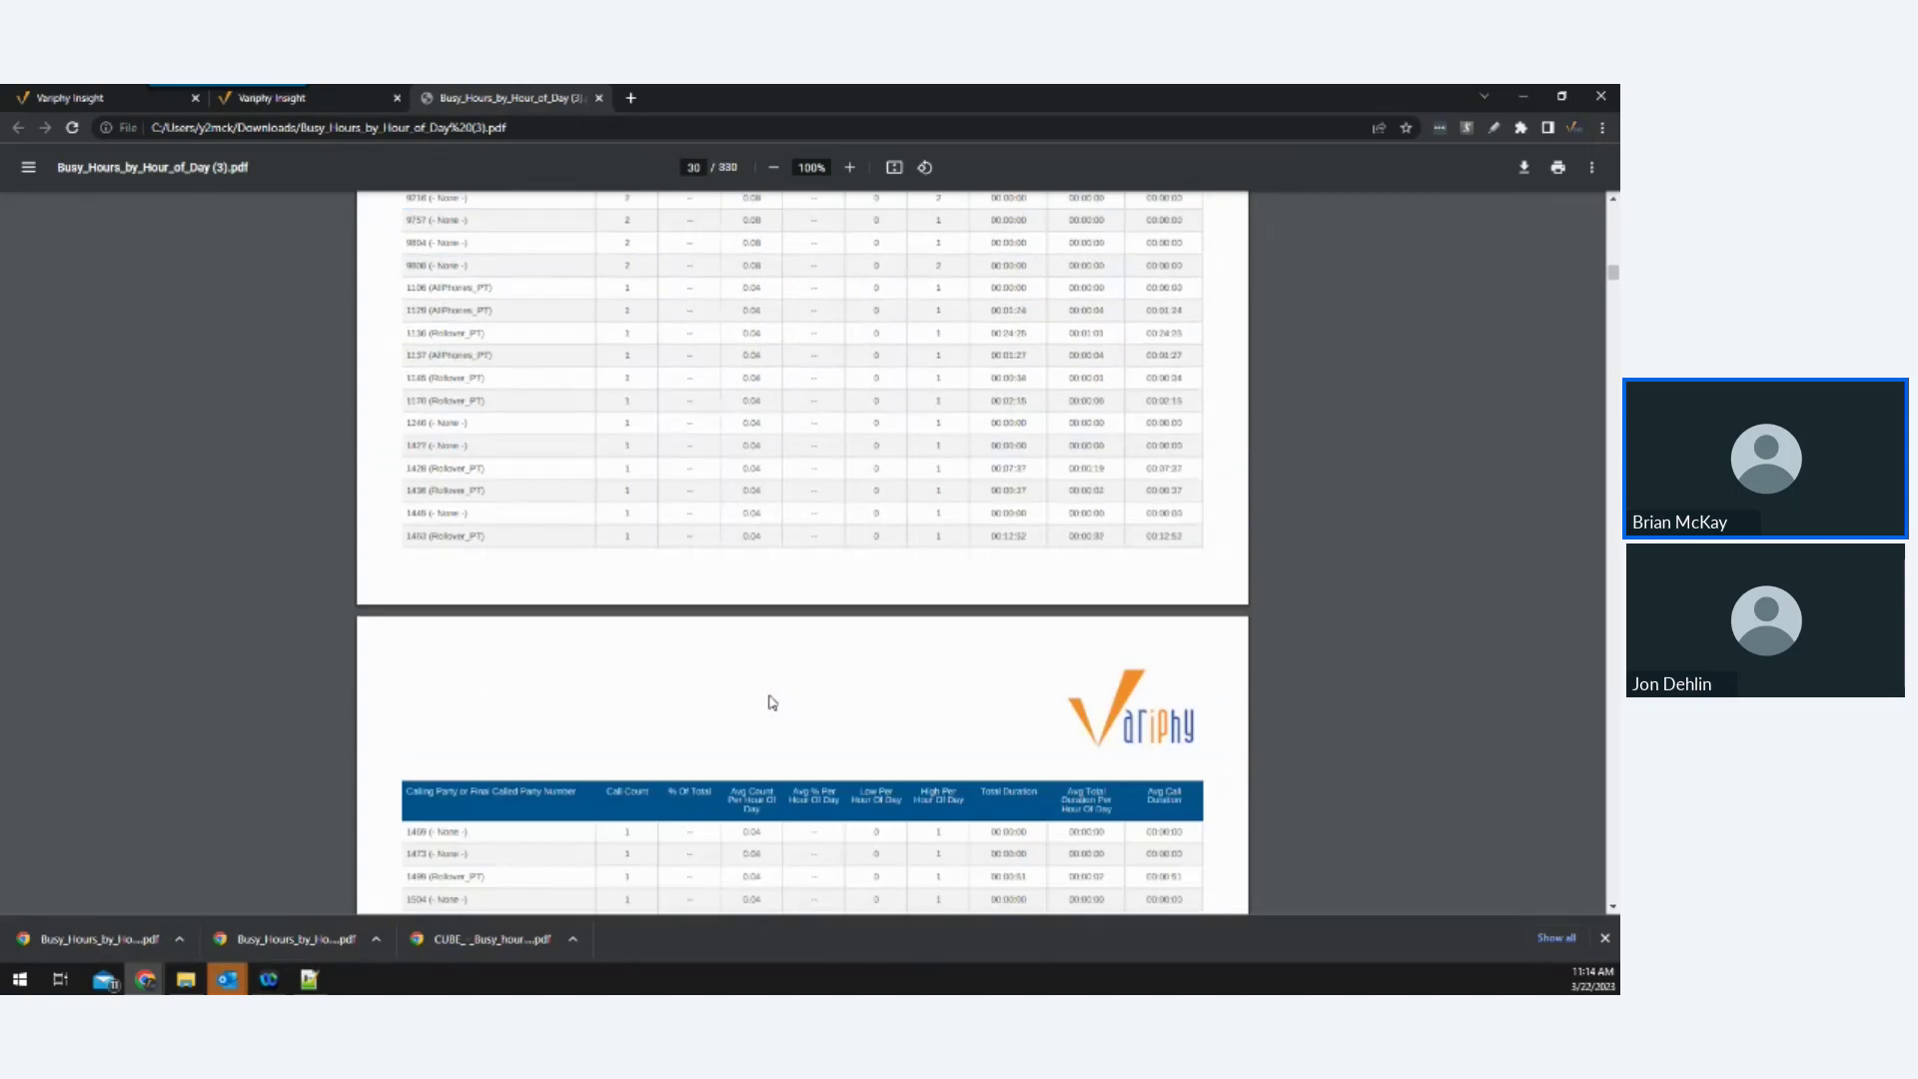
{"action": "scroll", "coordinate": [772, 702], "scroll_direction": "down", "scroll_amount": 6}
{"action": "scroll", "coordinate": [772, 703], "scroll_direction": "down", "scroll_amount": 14}
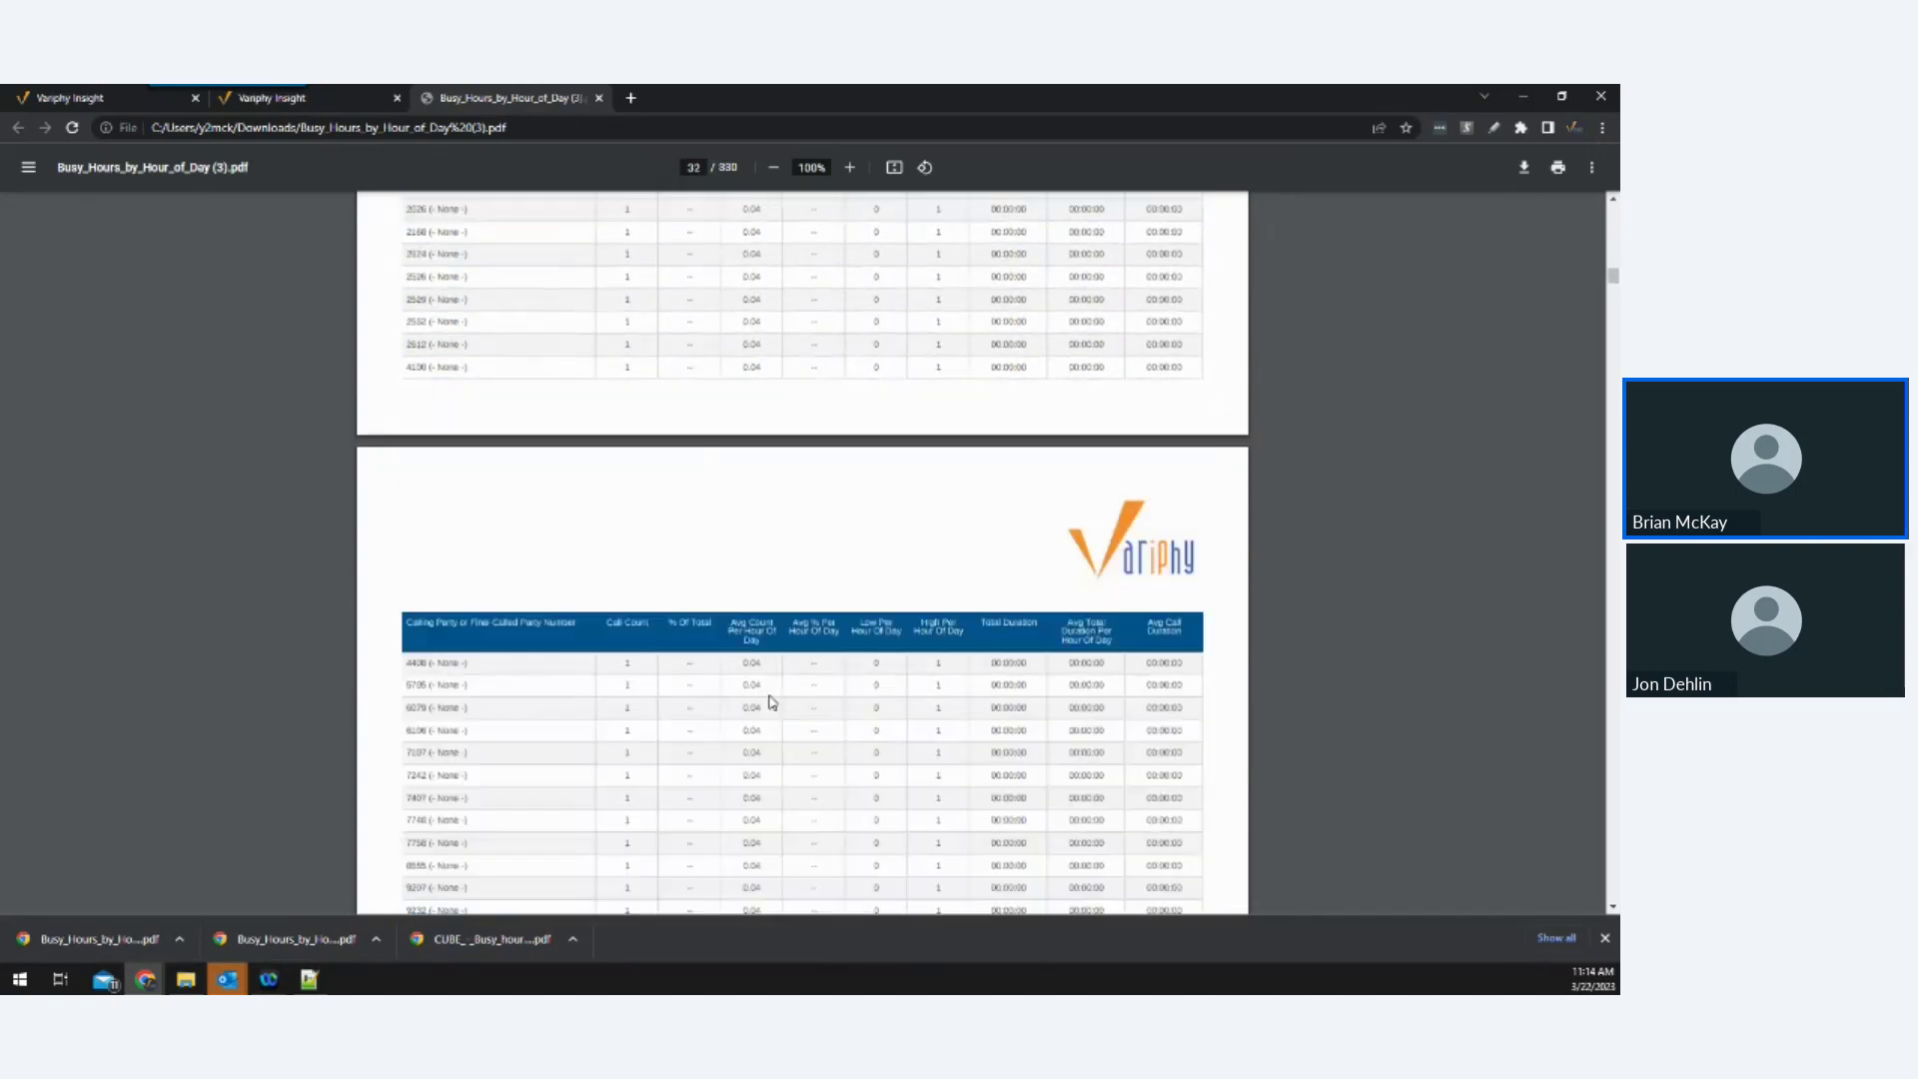
Look through the Calling Party or Final Called Party Number Call Statistics By Hour Of Day table for 12 AM - 11 AM.
{"action": "scroll", "coordinate": [771, 695], "scroll_direction": "down", "scroll_amount": 2}
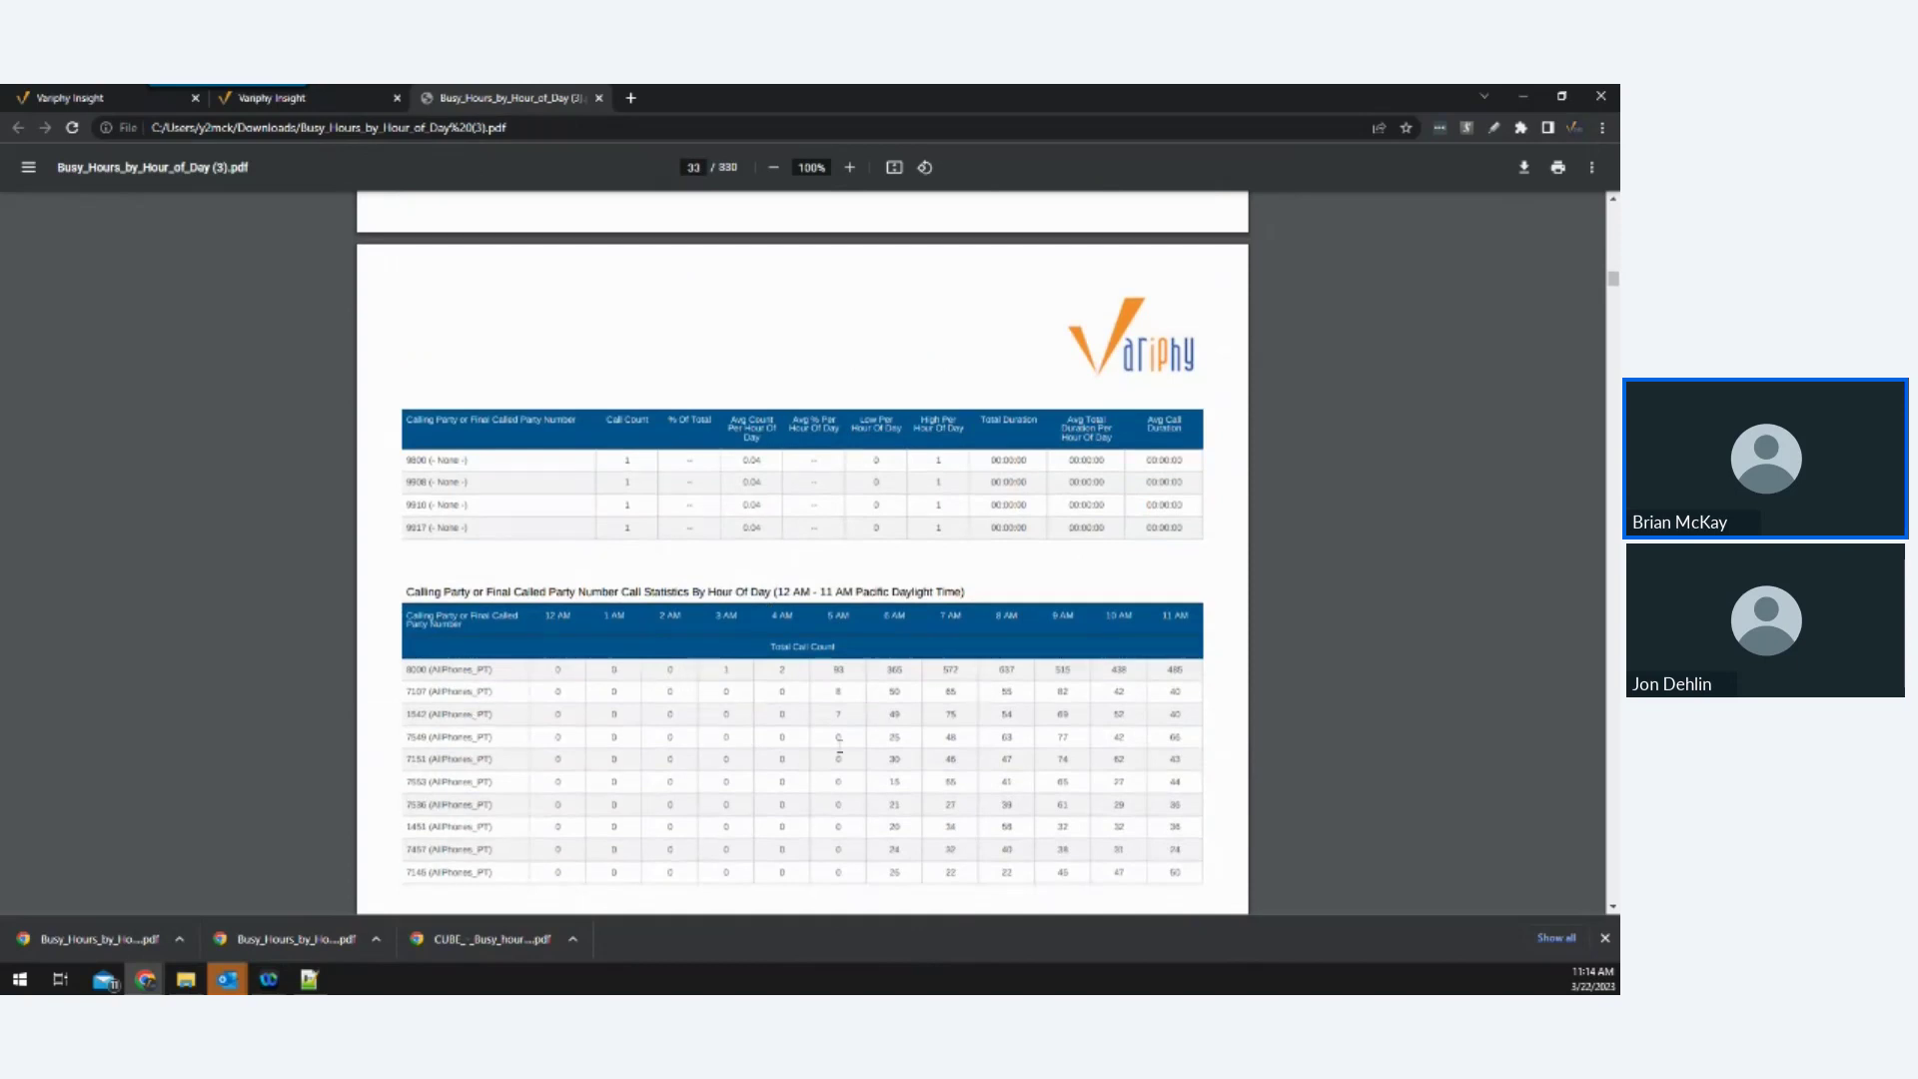
{"action": "scroll", "coordinate": [840, 752], "scroll_direction": "down", "scroll_amount": 20}
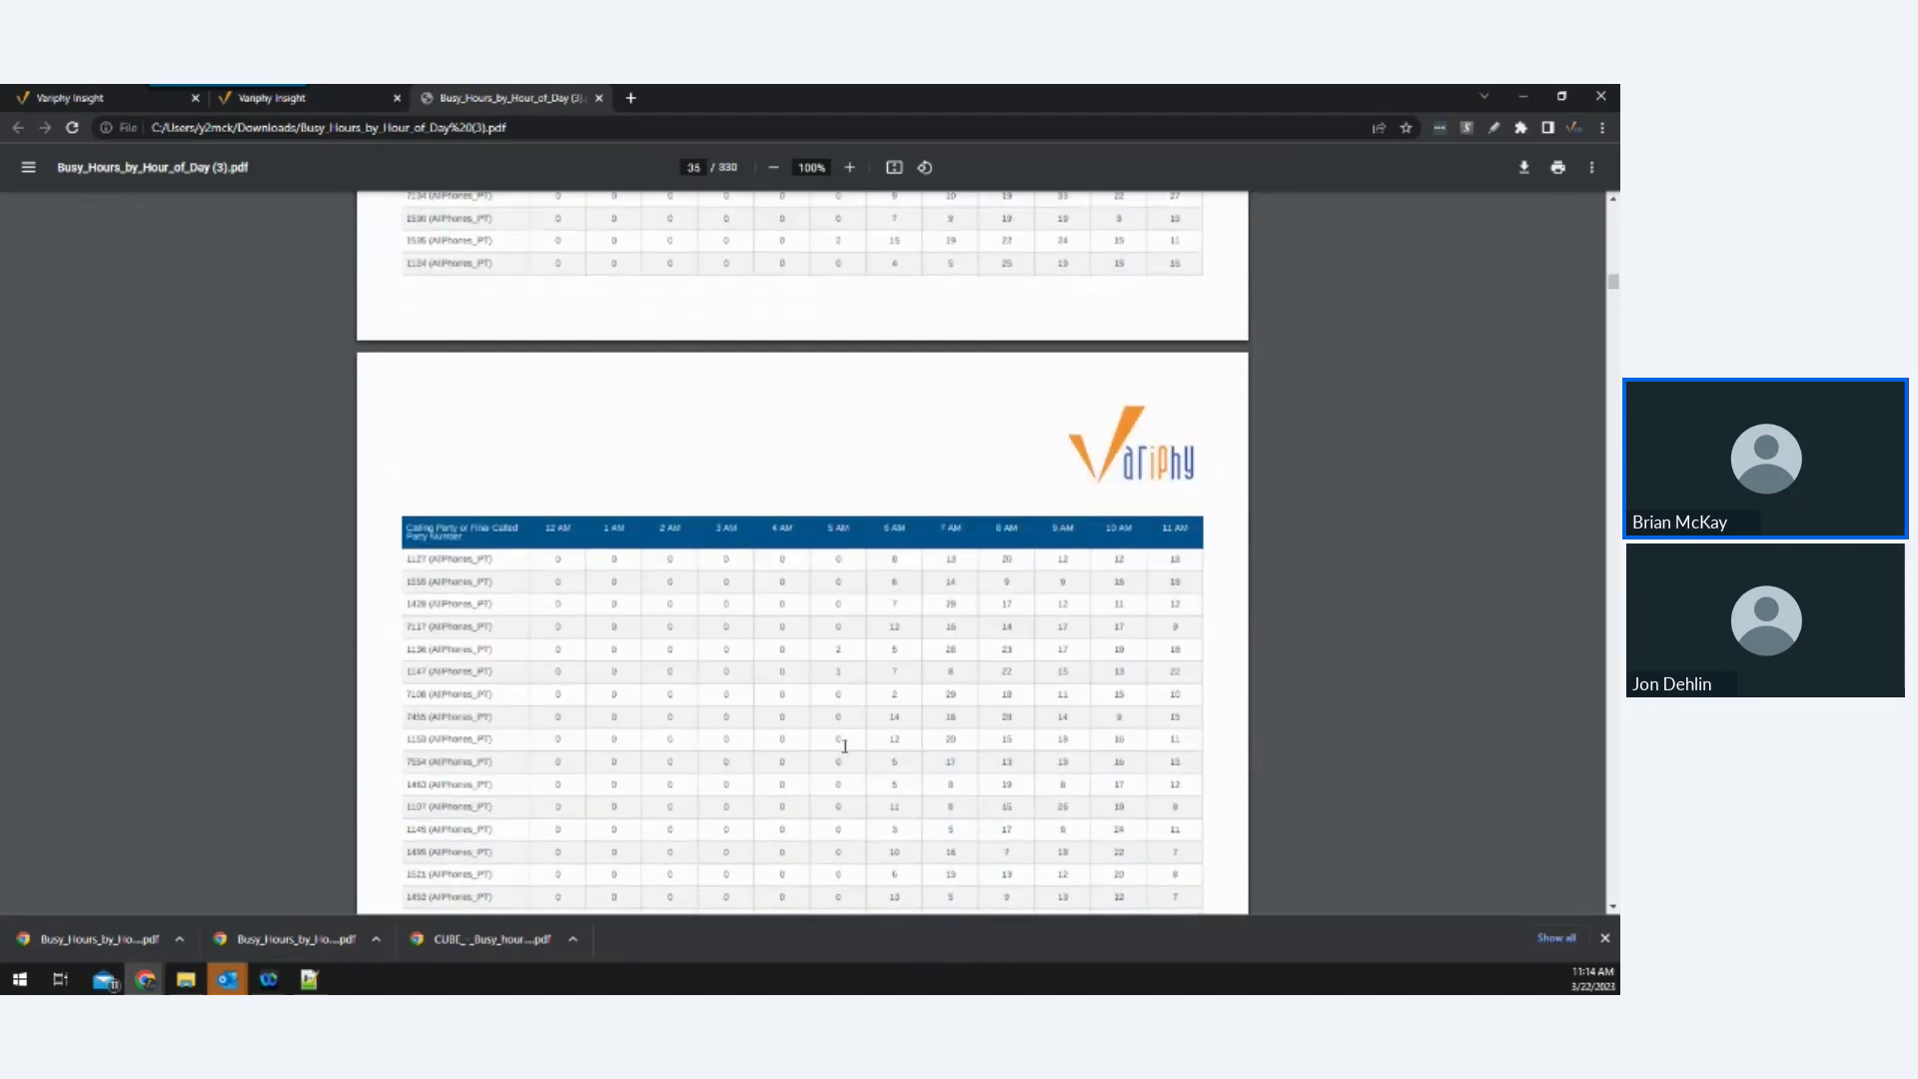
{"action": "scroll", "coordinate": [844, 745], "scroll_direction": "down", "scroll_amount": 20}
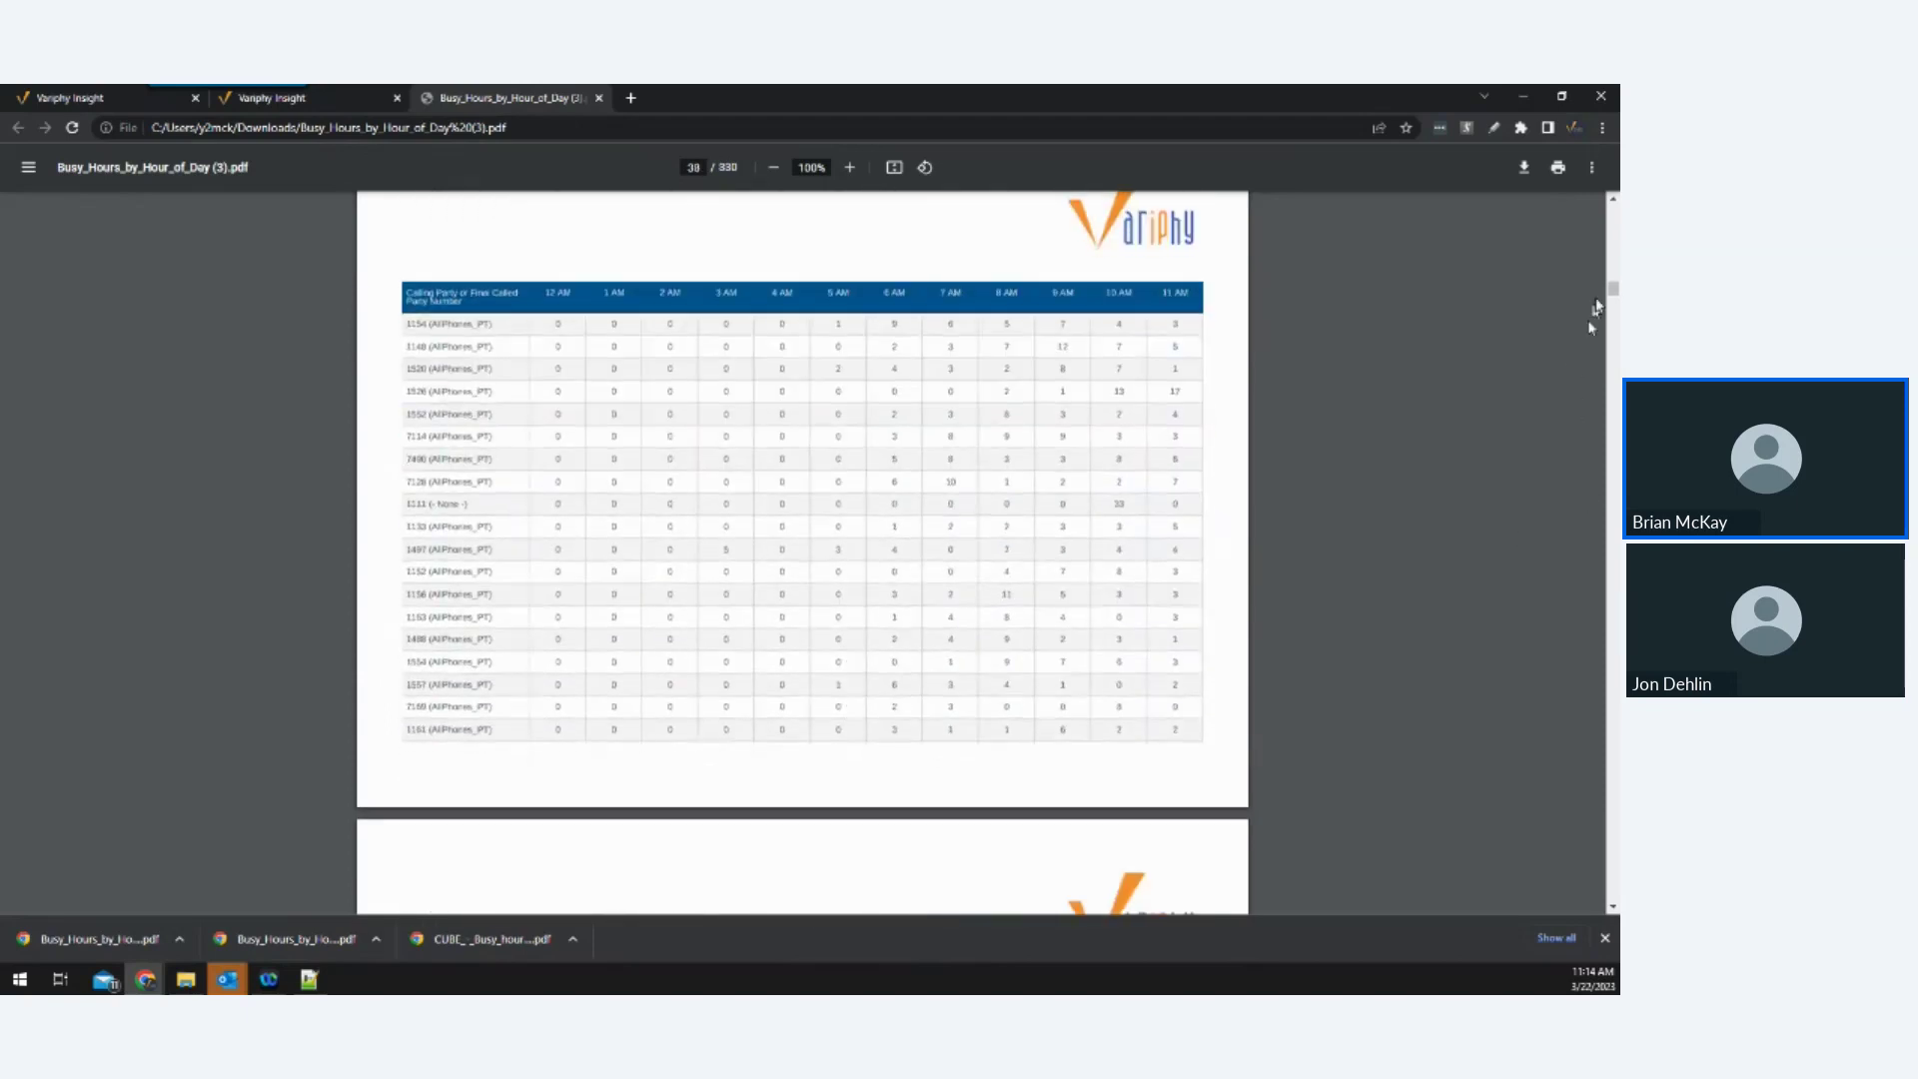
Skip ahead to the per-number Call Scenario Volume charts and examine the hourly call distribution of the first two numbers.
{"action": "left_click_drag", "start_coordinate": [1611, 290], "coordinate": [1616, 352]}
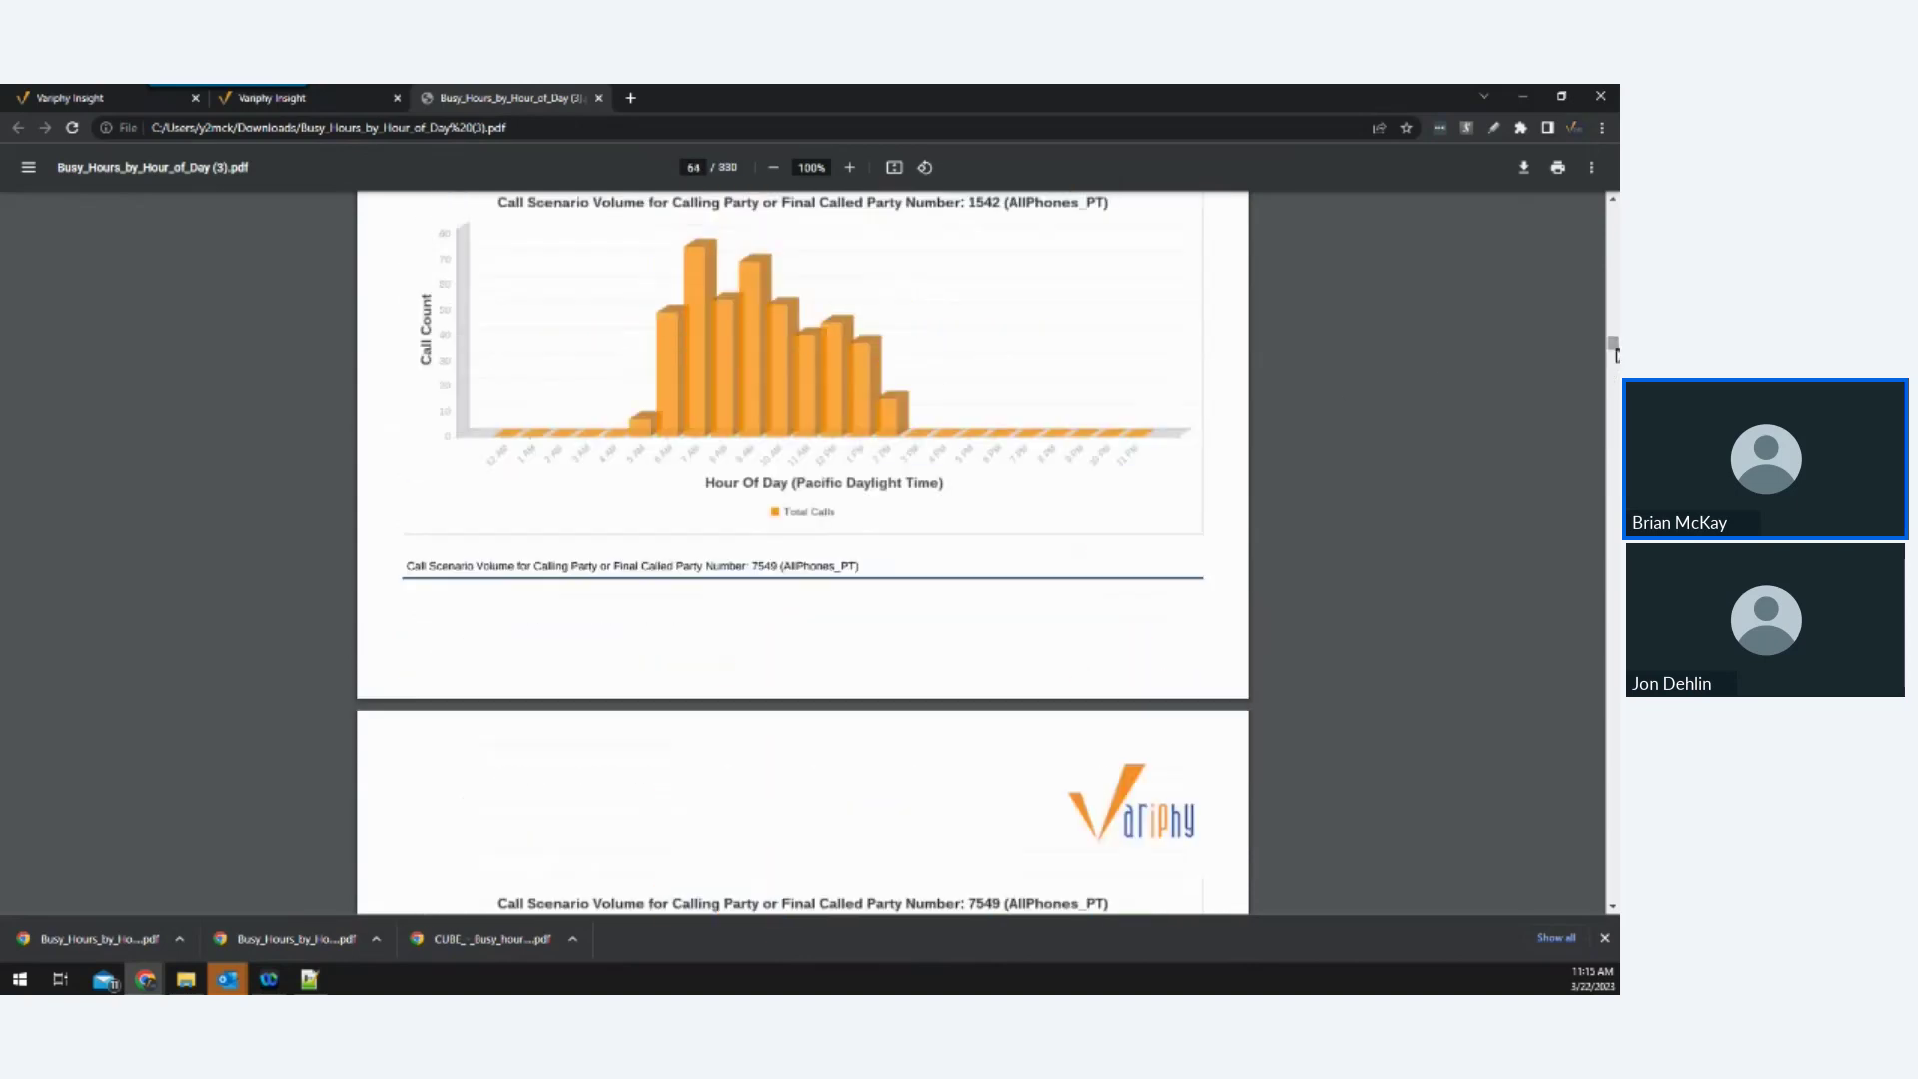
{"action": "scroll", "coordinate": [1100, 458], "scroll_direction": "up", "scroll_amount": 1}
{"action": "scroll", "coordinate": [1100, 457], "scroll_direction": "down", "scroll_amount": 3}
{"action": "scroll", "coordinate": [1100, 457], "scroll_direction": "up", "scroll_amount": 15}
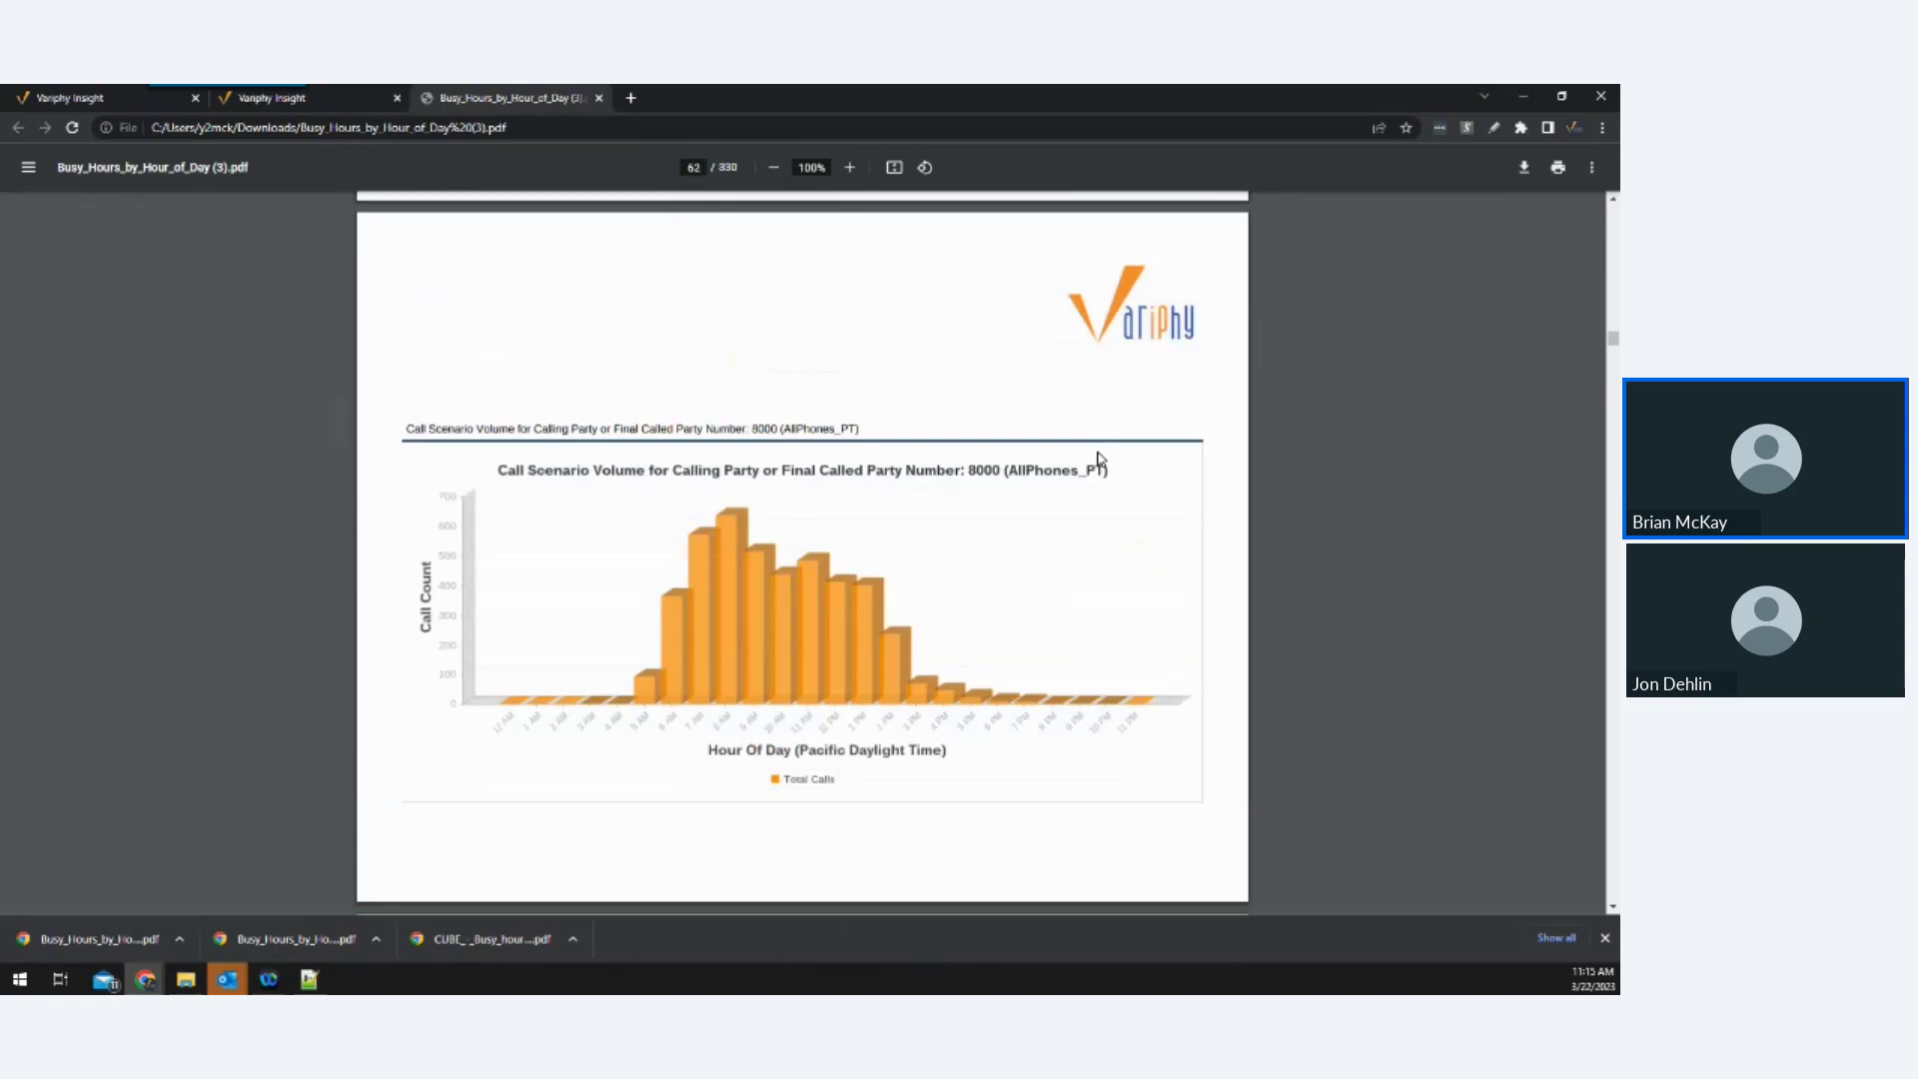
{"action": "scroll", "coordinate": [1098, 460], "scroll_direction": "up", "scroll_amount": 5}
{"action": "scroll", "coordinate": [1097, 460], "scroll_direction": "down", "scroll_amount": 5}
{"action": "scroll", "coordinate": [1286, 722], "scroll_direction": "down", "scroll_amount": 7}
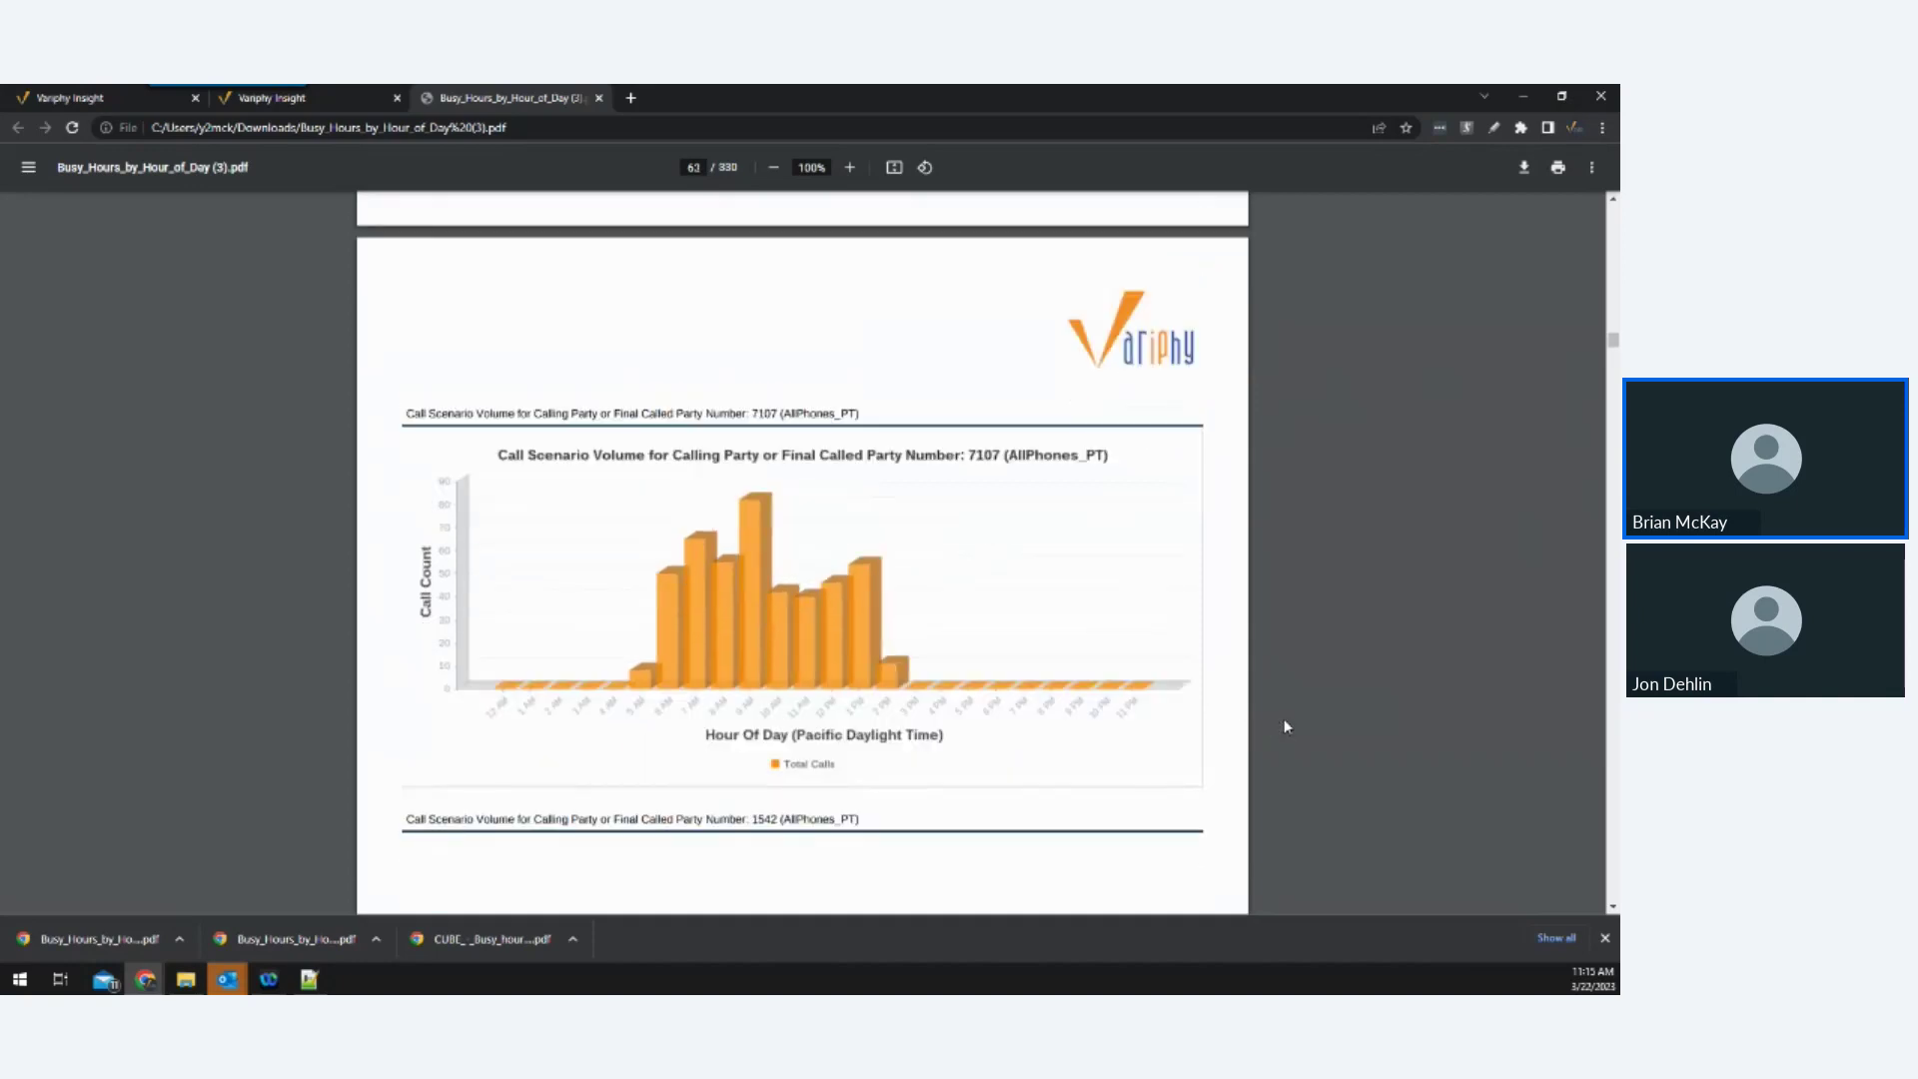
Compare the hourly peaks in the Call Scenario Volume charts of the following party numbers and return to the report's first page.
{"action": "scroll", "coordinate": [1285, 718], "scroll_direction": "down", "scroll_amount": 10}
{"action": "scroll", "coordinate": [1283, 722], "scroll_direction": "down", "scroll_amount": 5}
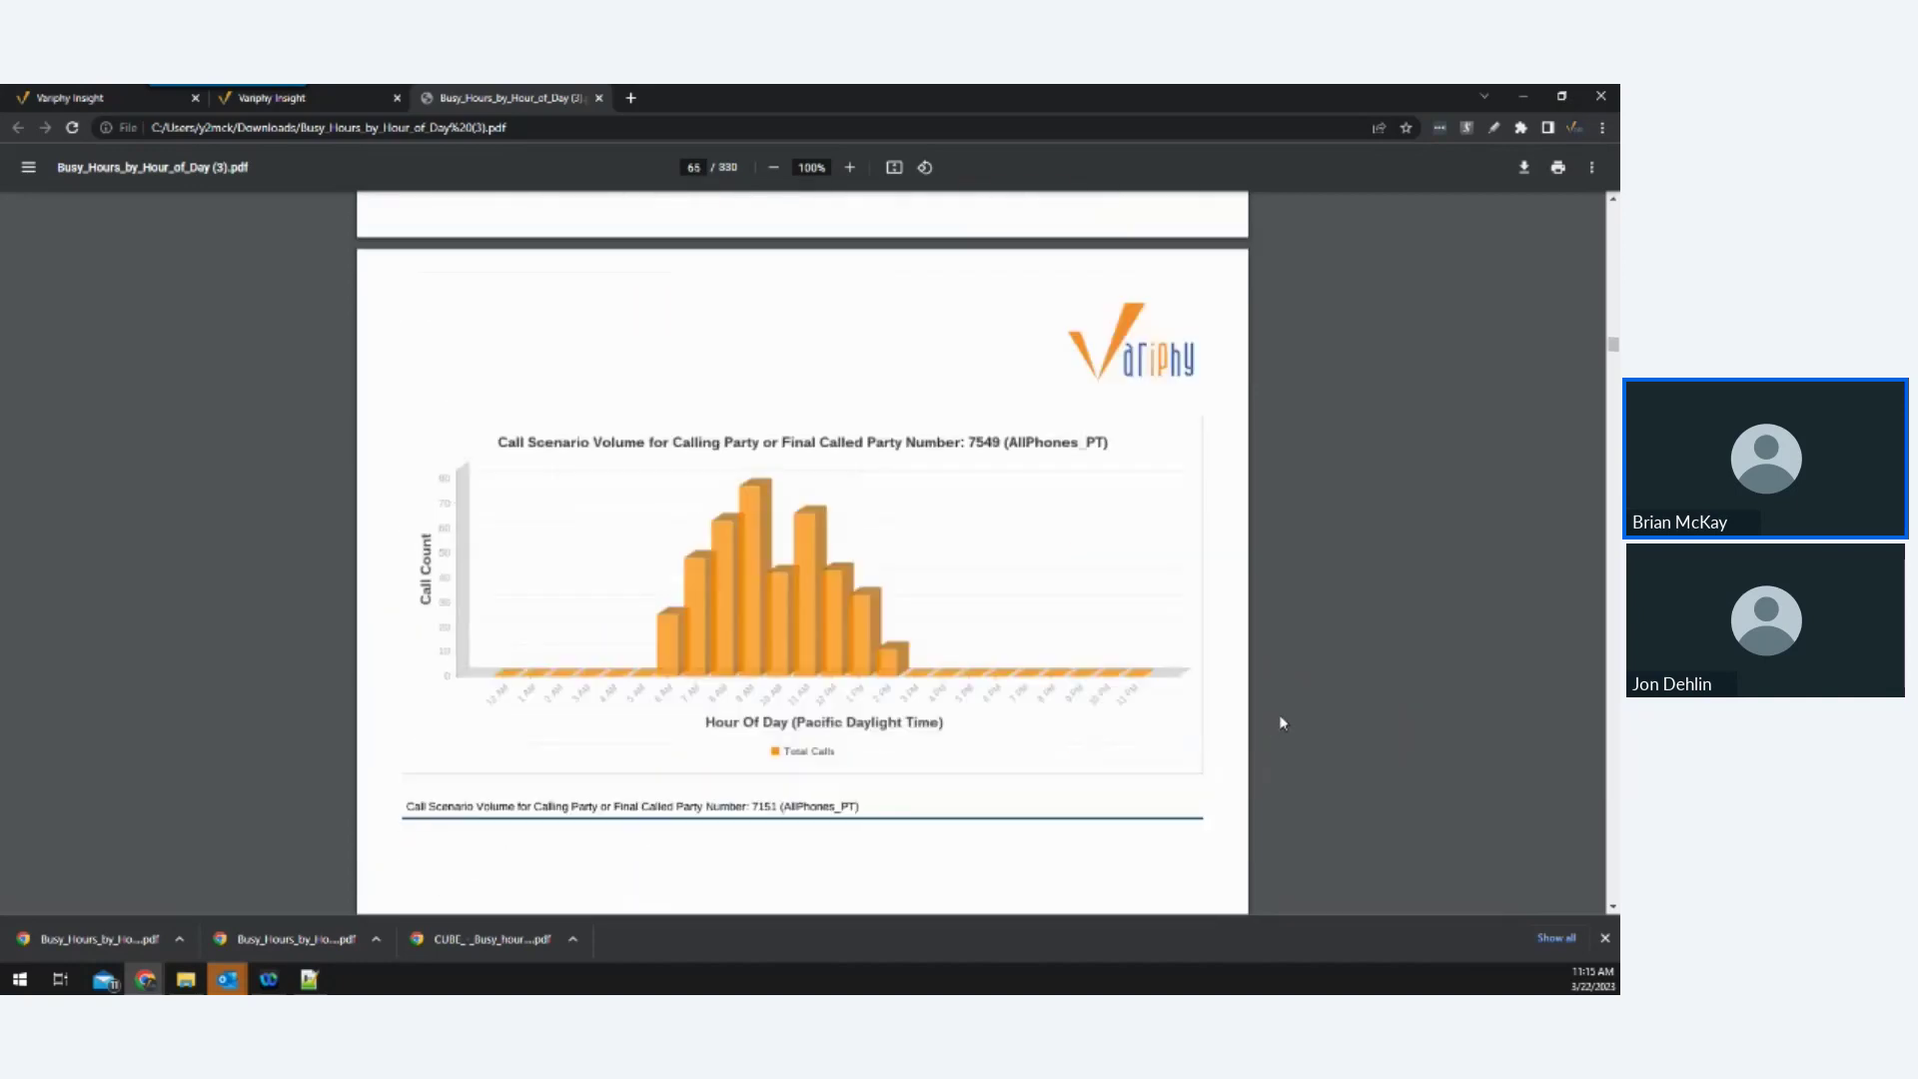
{"action": "scroll", "coordinate": [1283, 722], "scroll_direction": "down", "scroll_amount": 7}
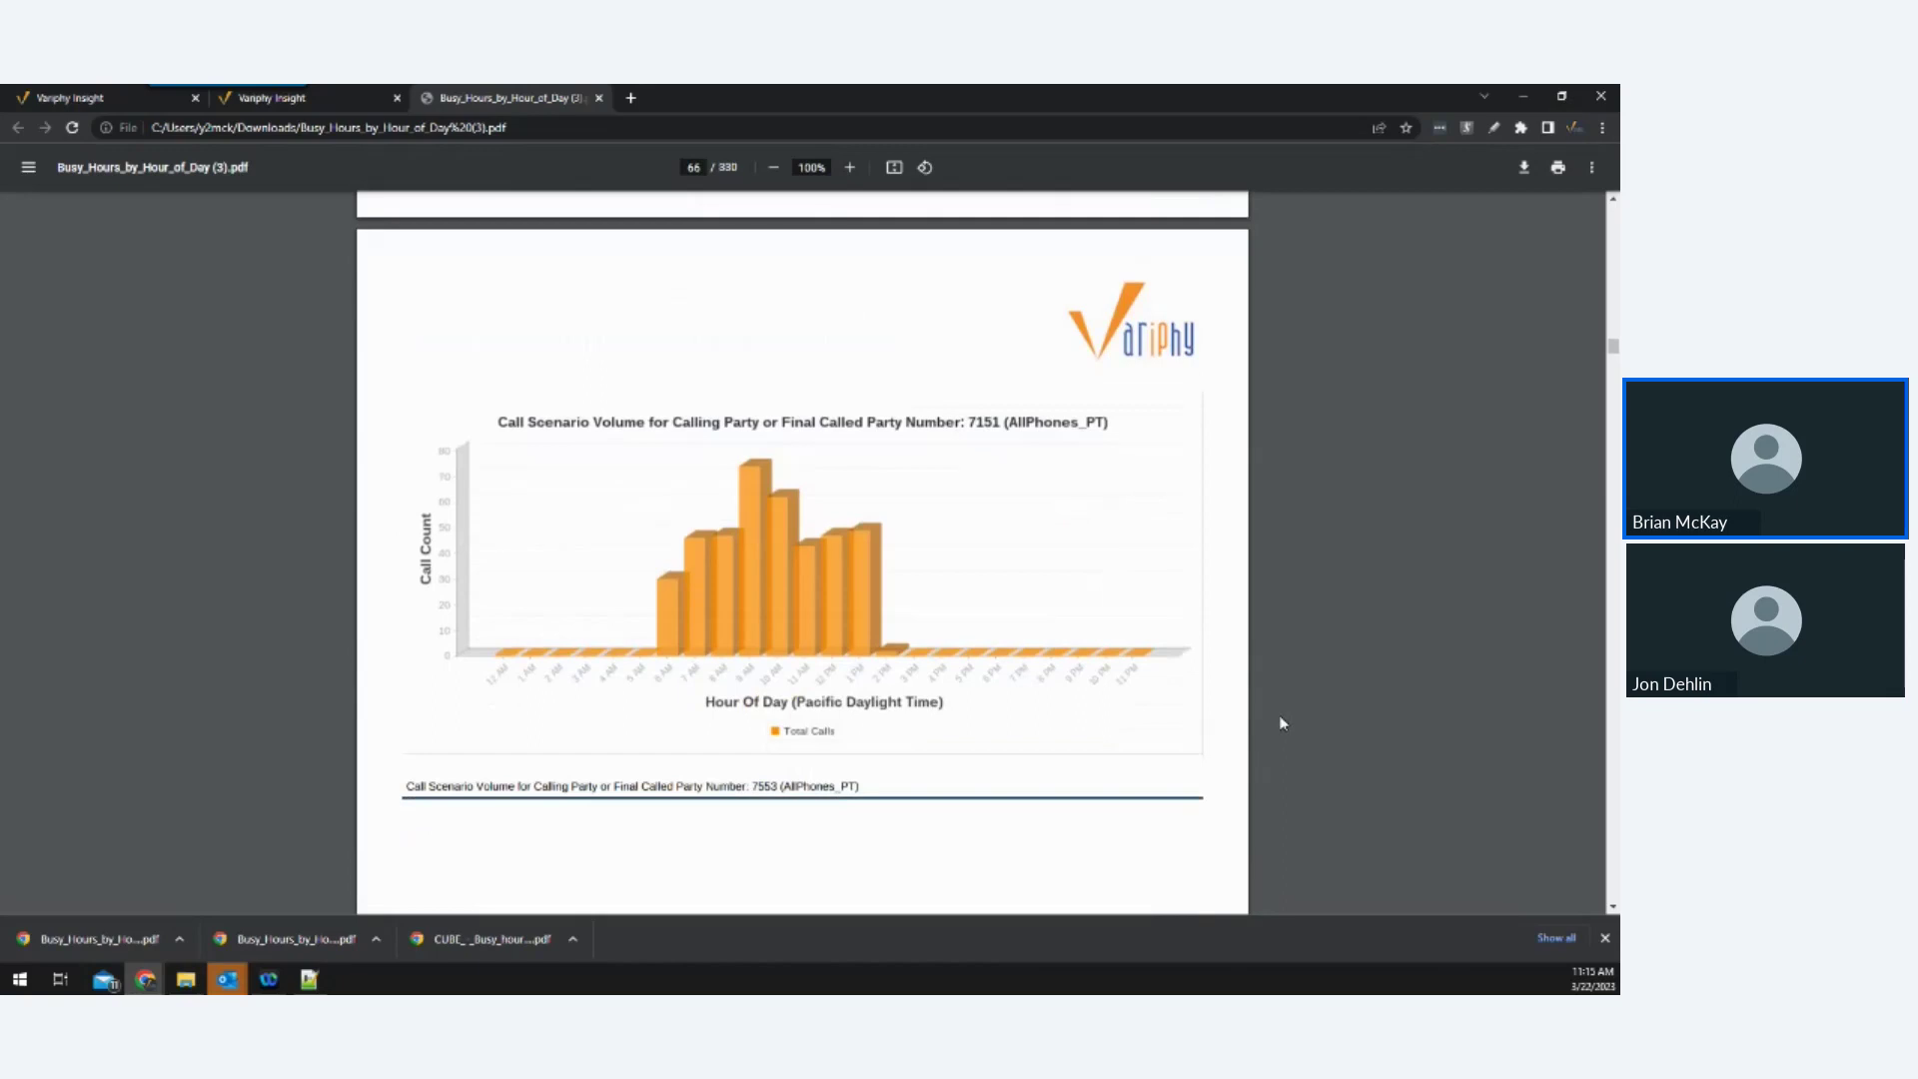
{"action": "scroll", "coordinate": [1283, 723], "scroll_direction": "down", "scroll_amount": 6}
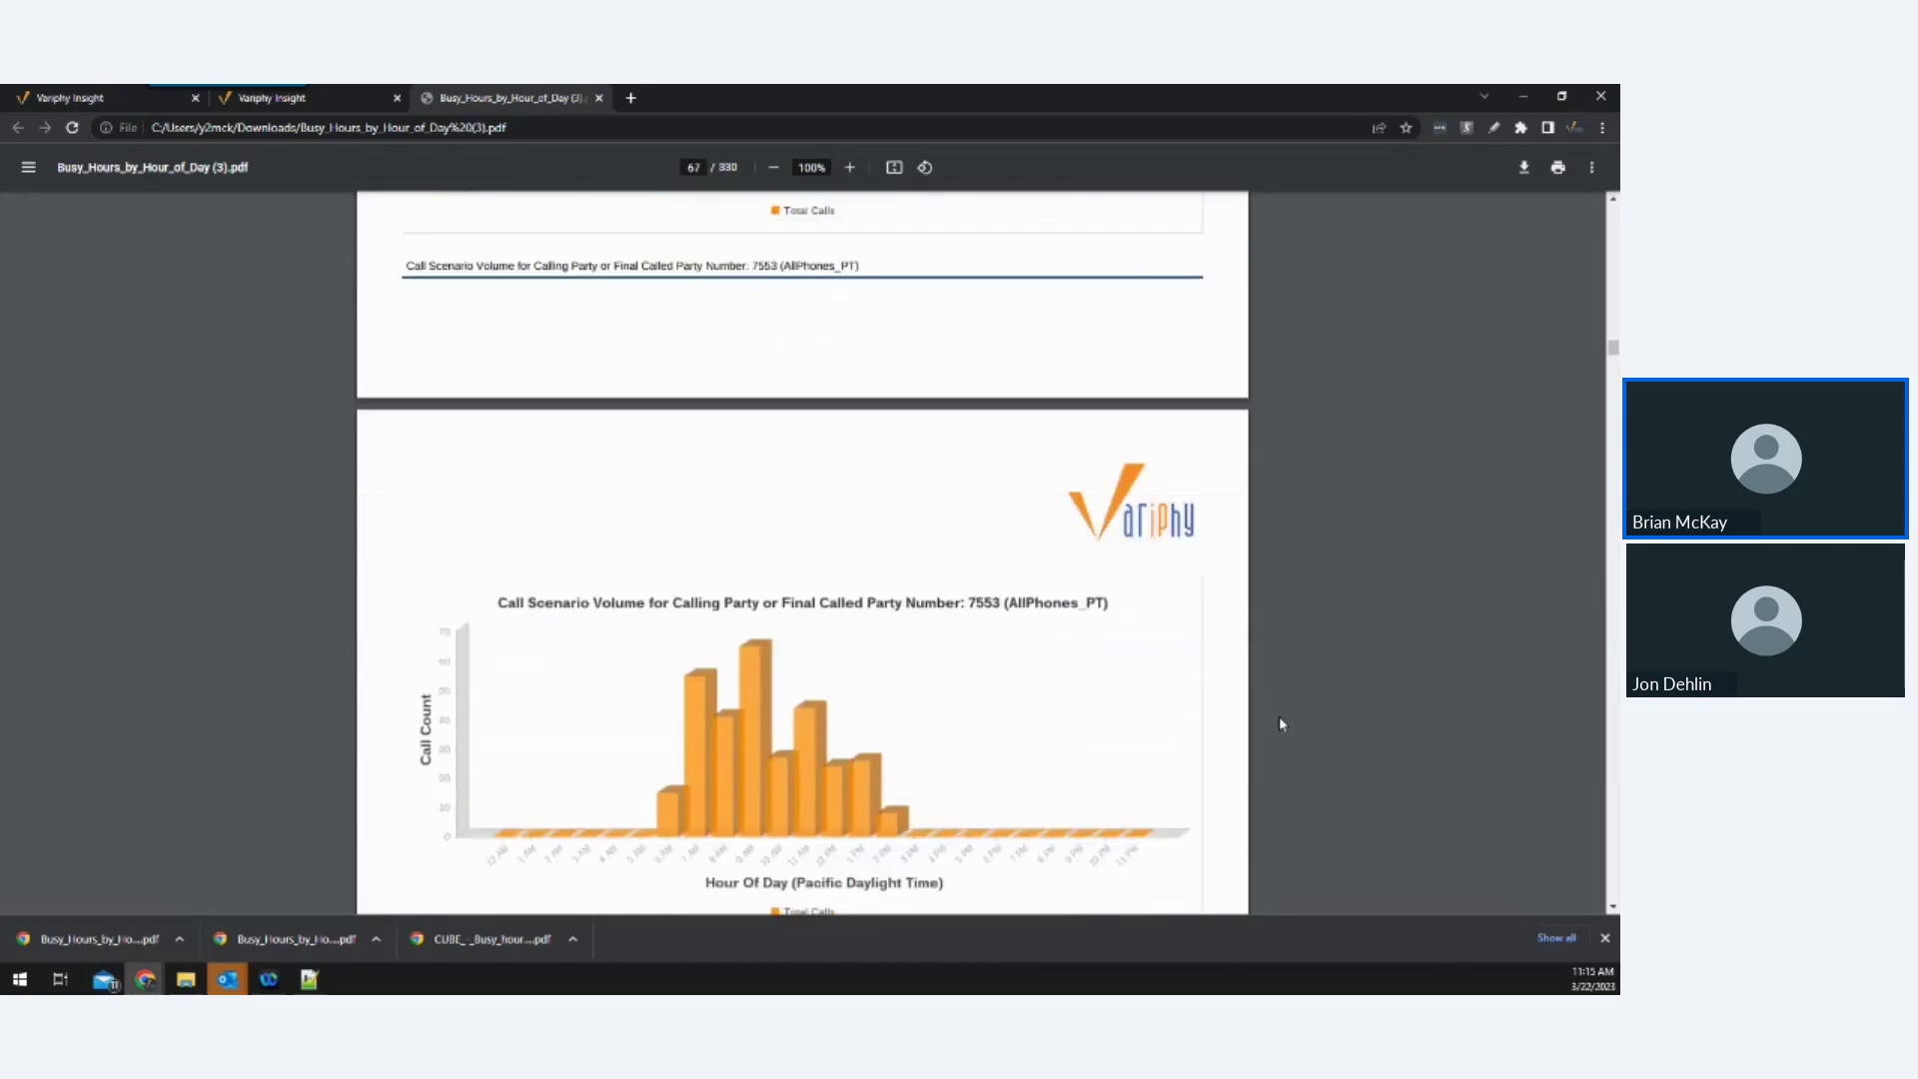
{"action": "scroll", "coordinate": [1220, 720], "scroll_direction": "up", "scroll_amount": 1}
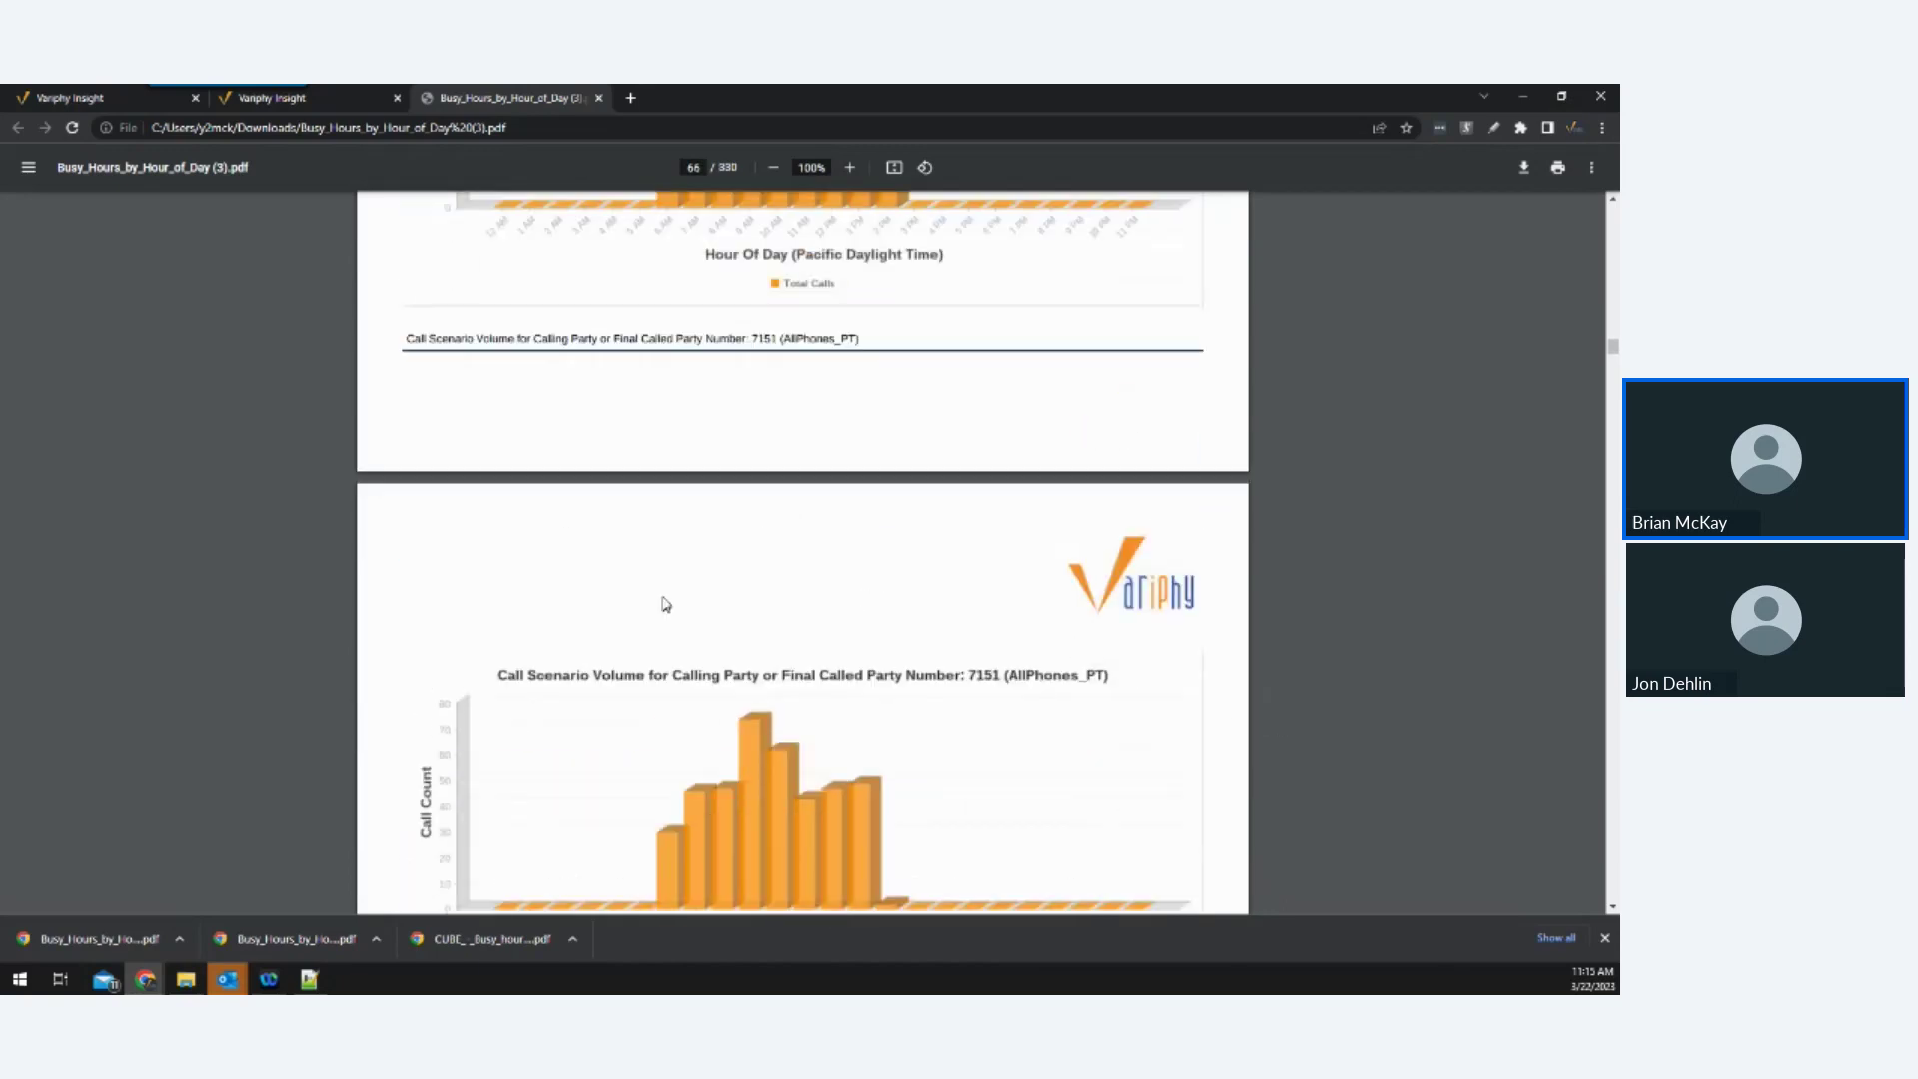
{"action": "scroll", "coordinate": [660, 604], "scroll_direction": "up", "scroll_amount": 10}
{"action": "scroll", "coordinate": [590, 550], "scroll_direction": "up", "scroll_amount": 5}
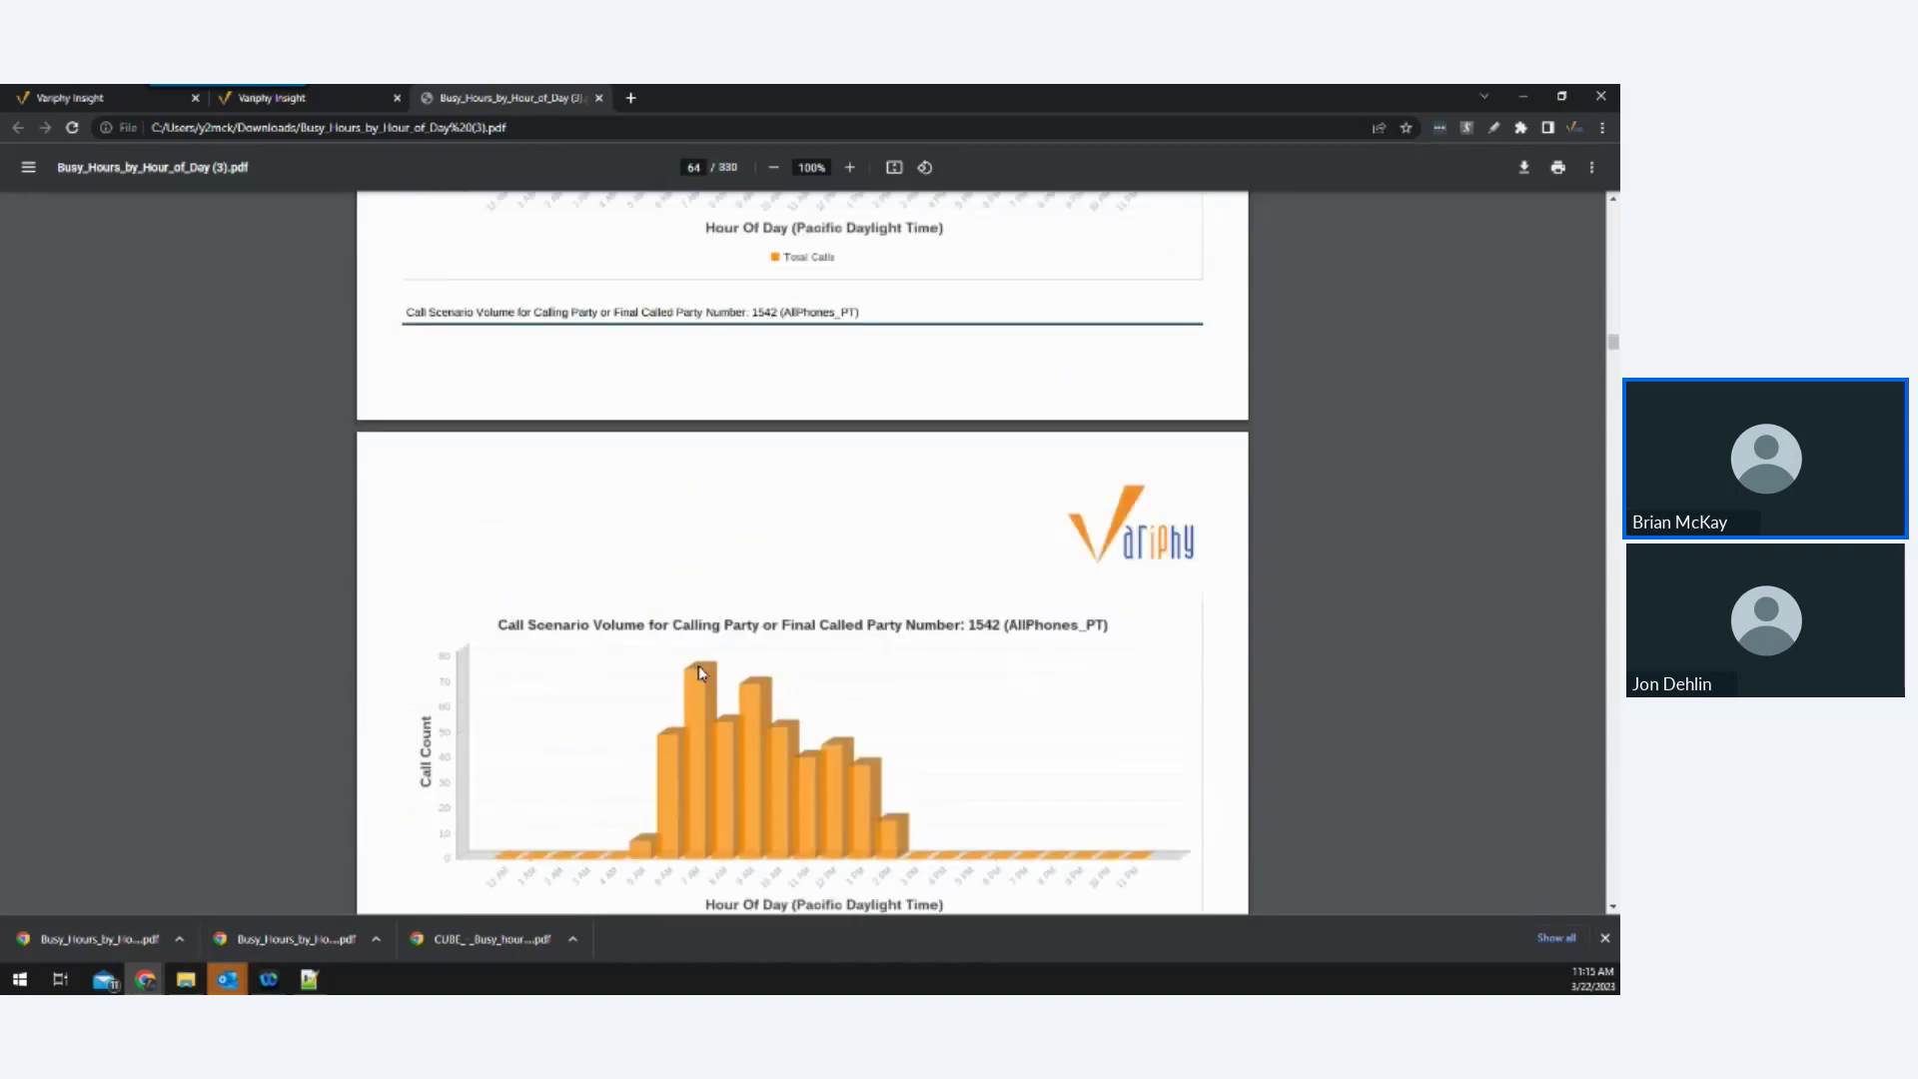
{"action": "scroll", "coordinate": [704, 662], "scroll_direction": "up", "scroll_amount": 4}
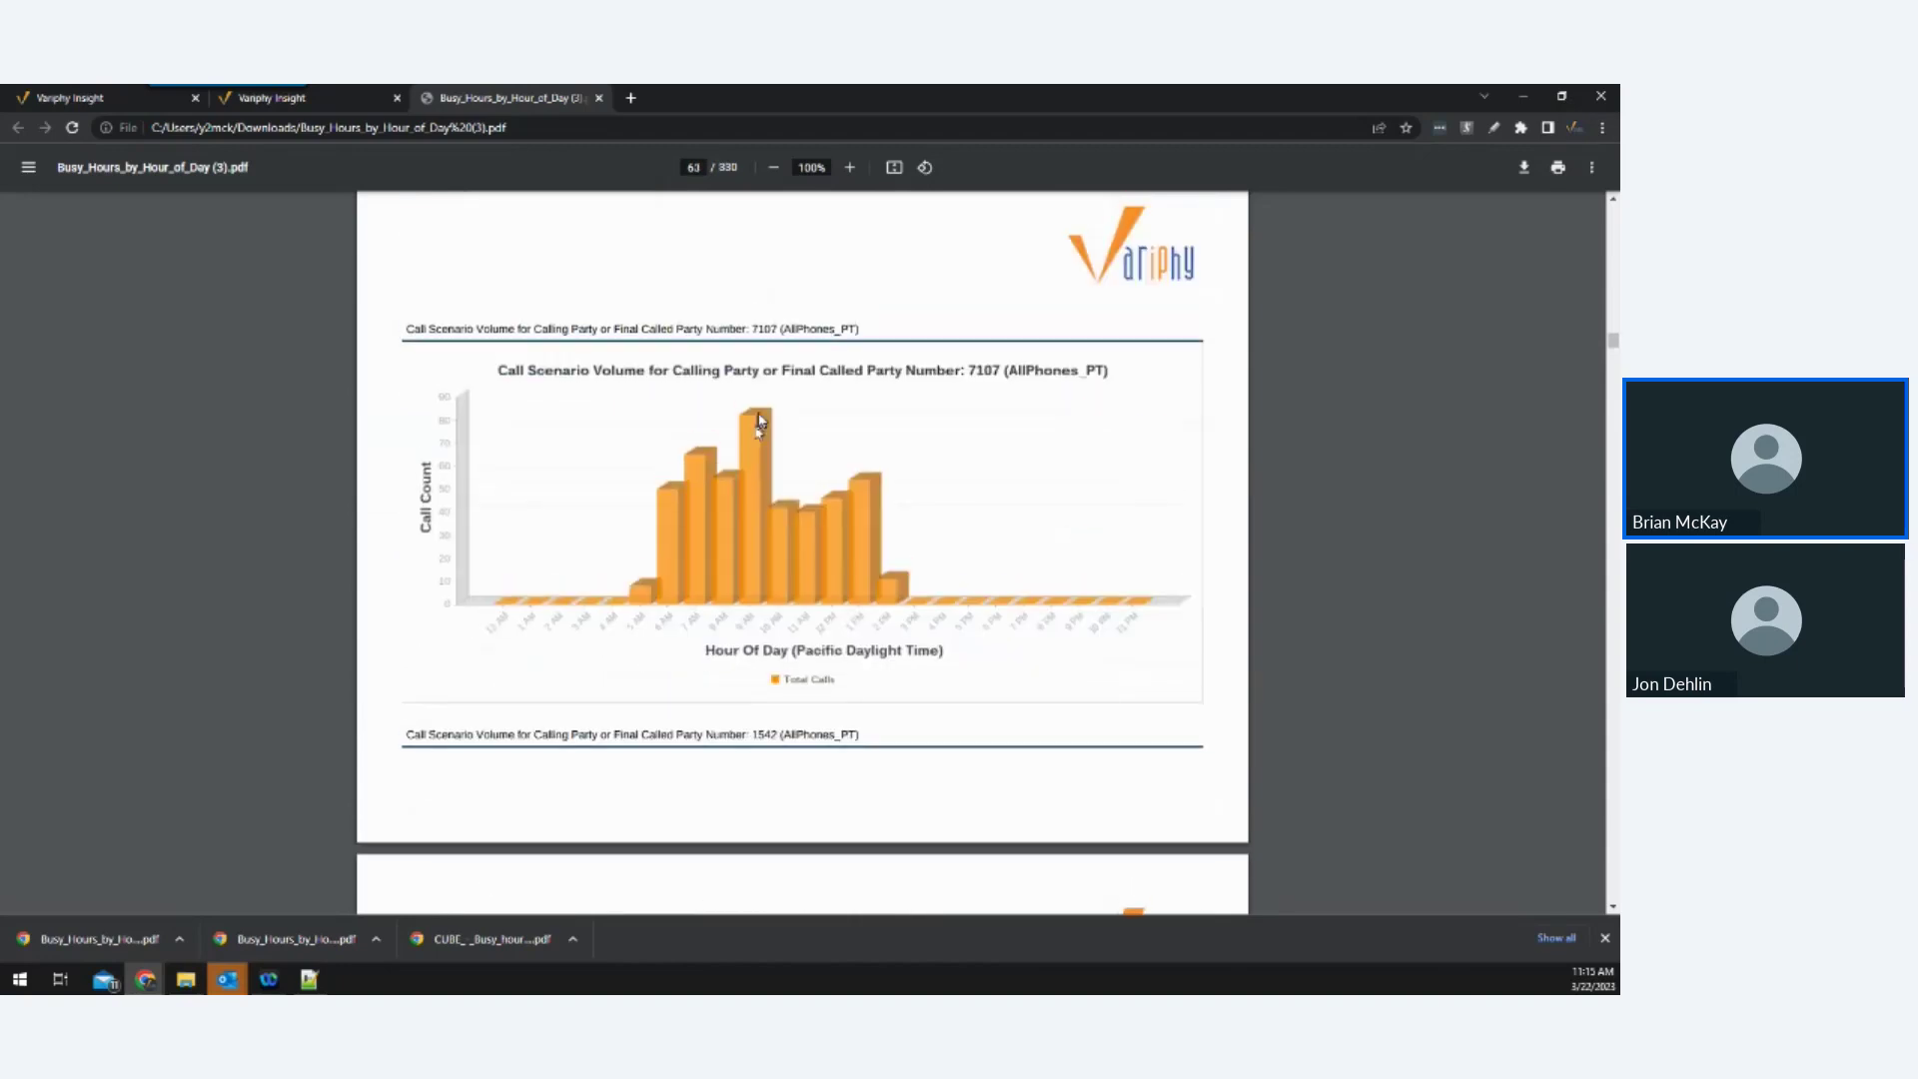
{"action": "scroll", "coordinate": [927, 637], "scroll_direction": "down", "scroll_amount": 20}
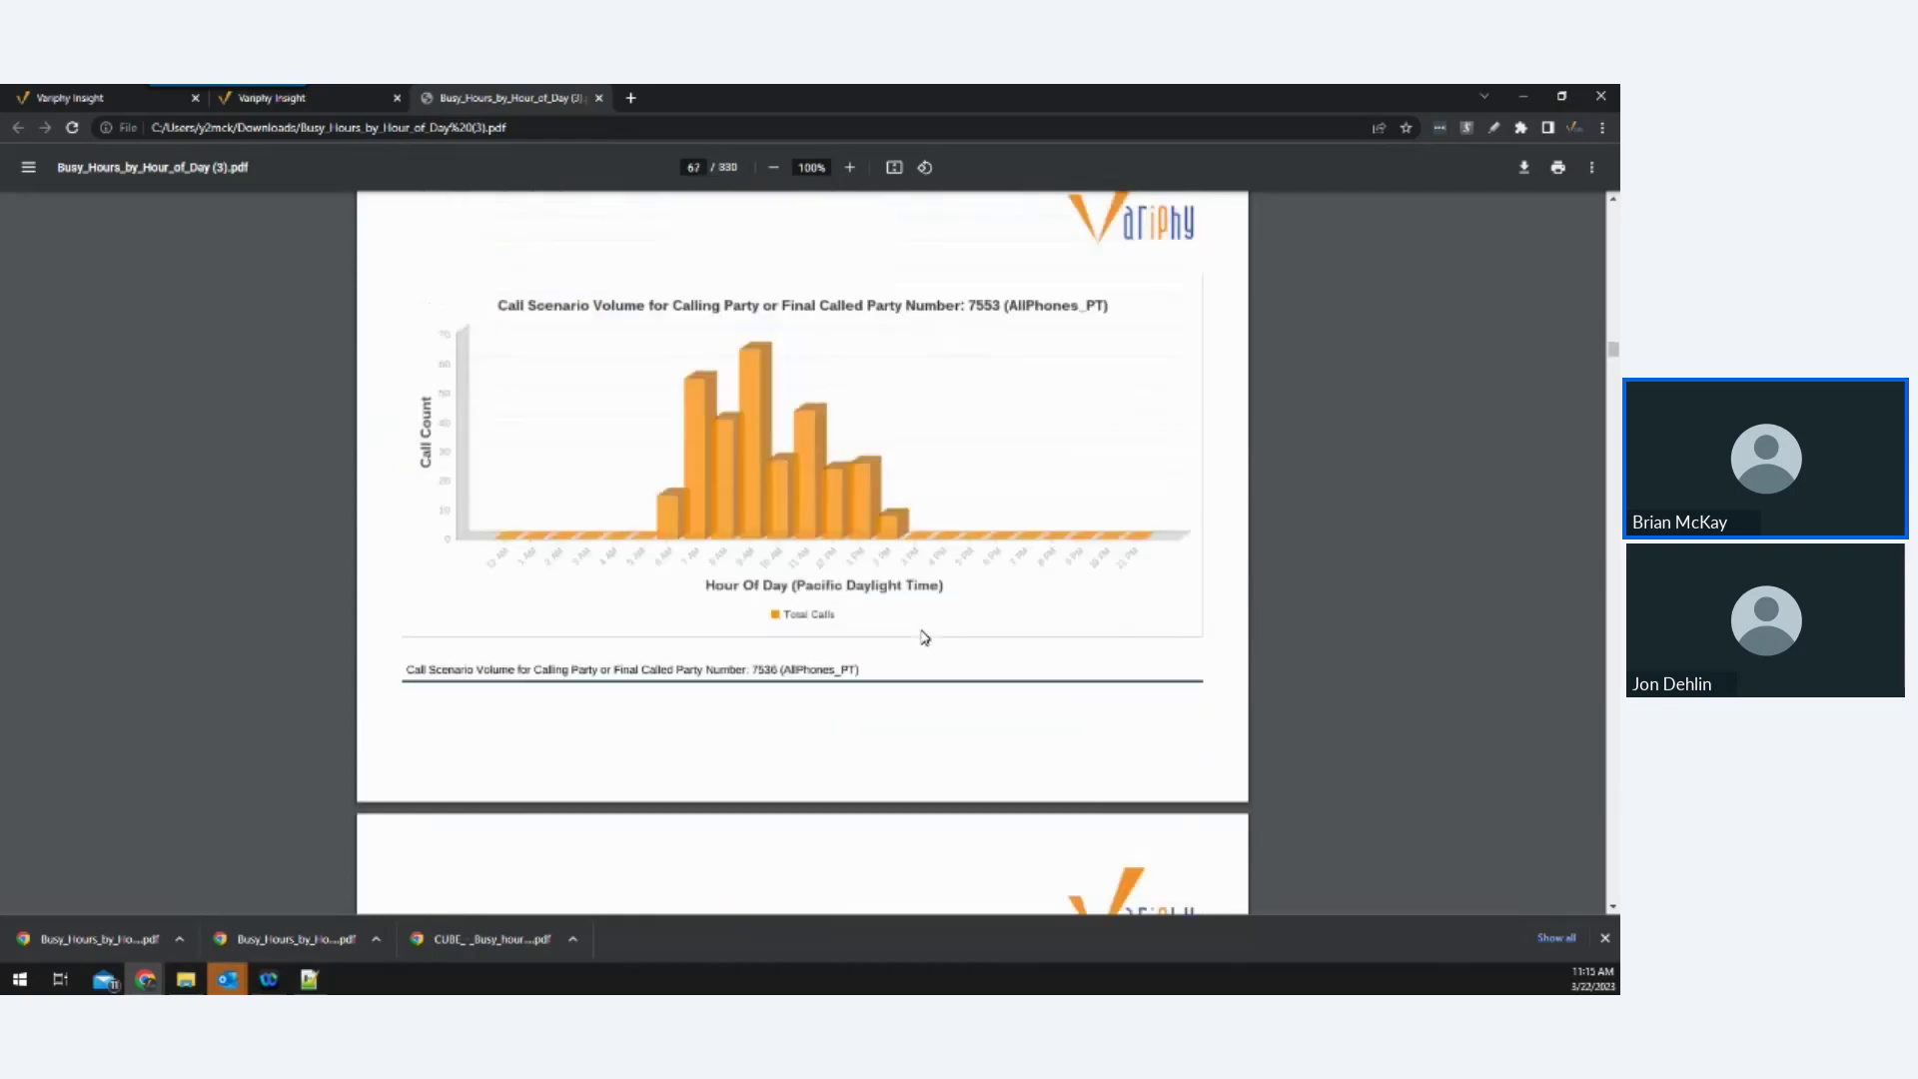
{"action": "scroll", "coordinate": [920, 640], "scroll_direction": "down", "scroll_amount": 15}
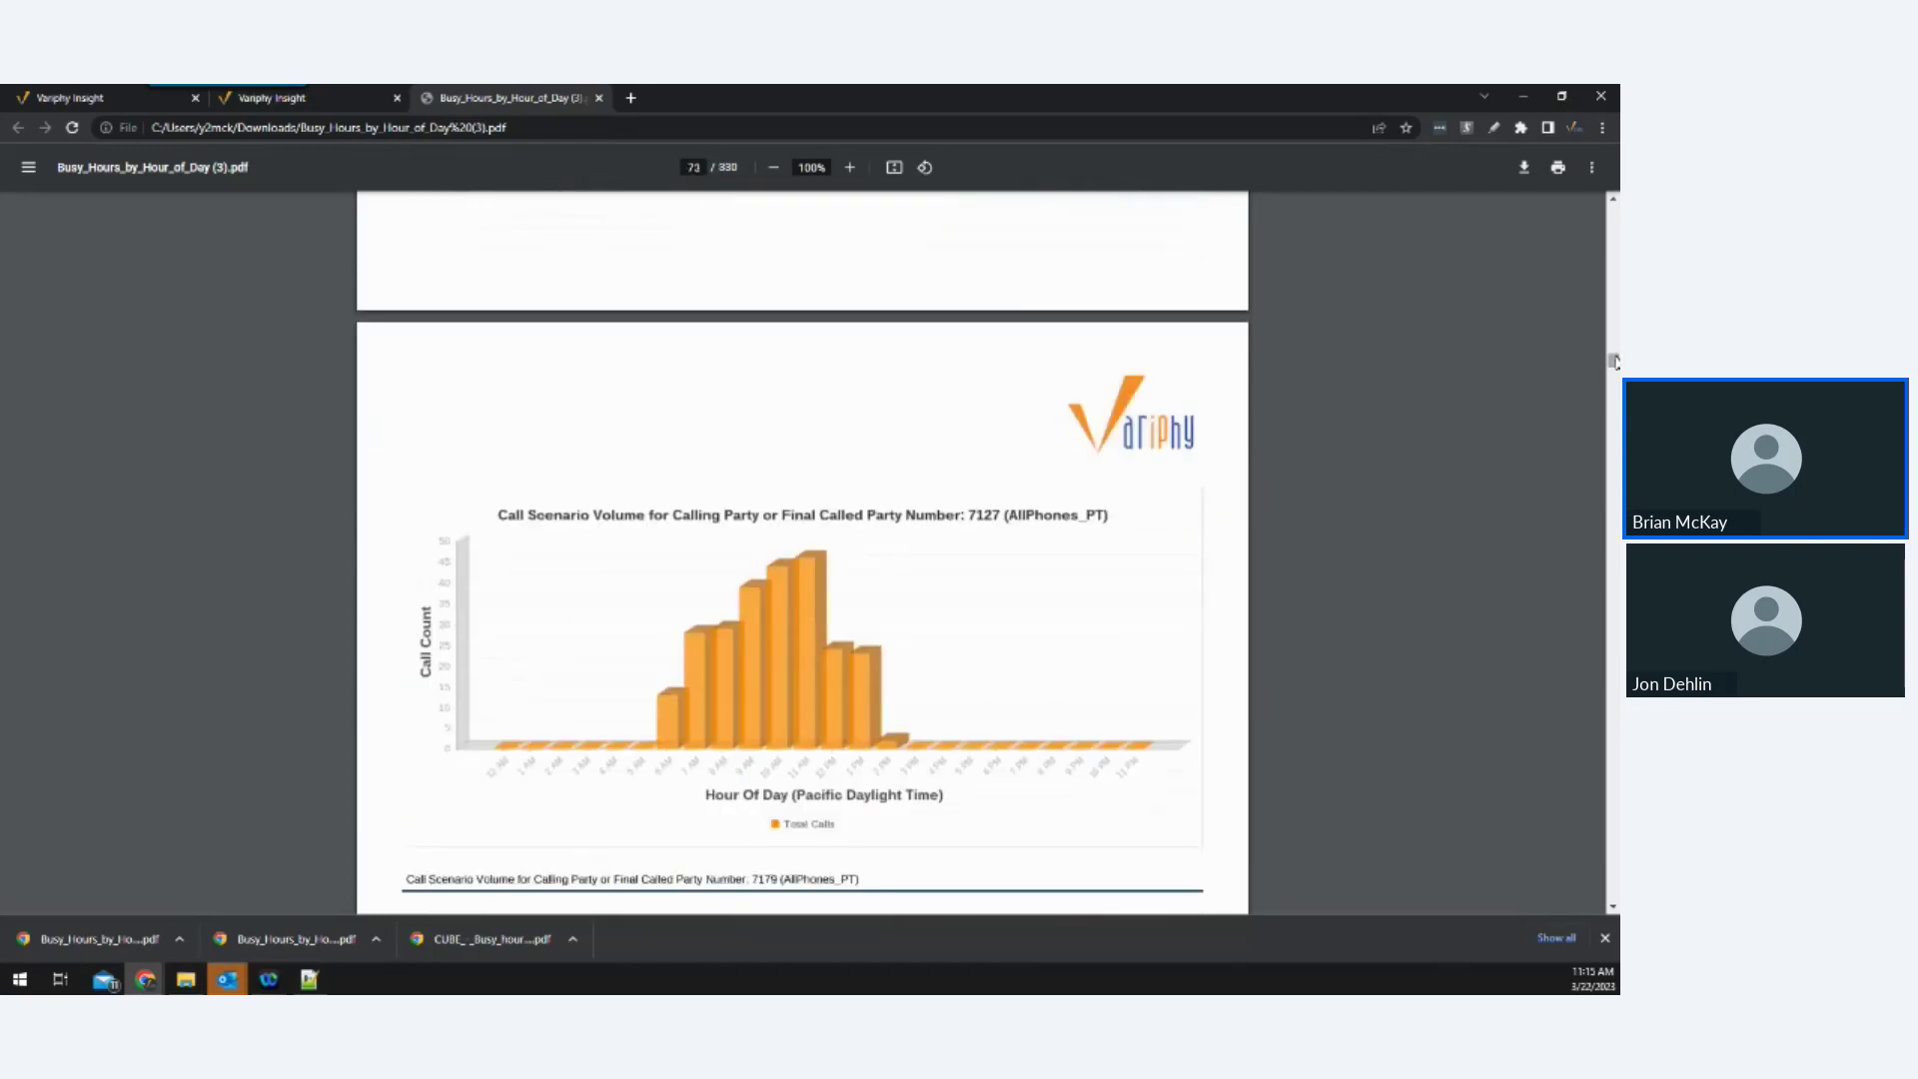
{"action": "left_click_drag", "start_coordinate": [1613, 362], "coordinate": [1614, 212]}
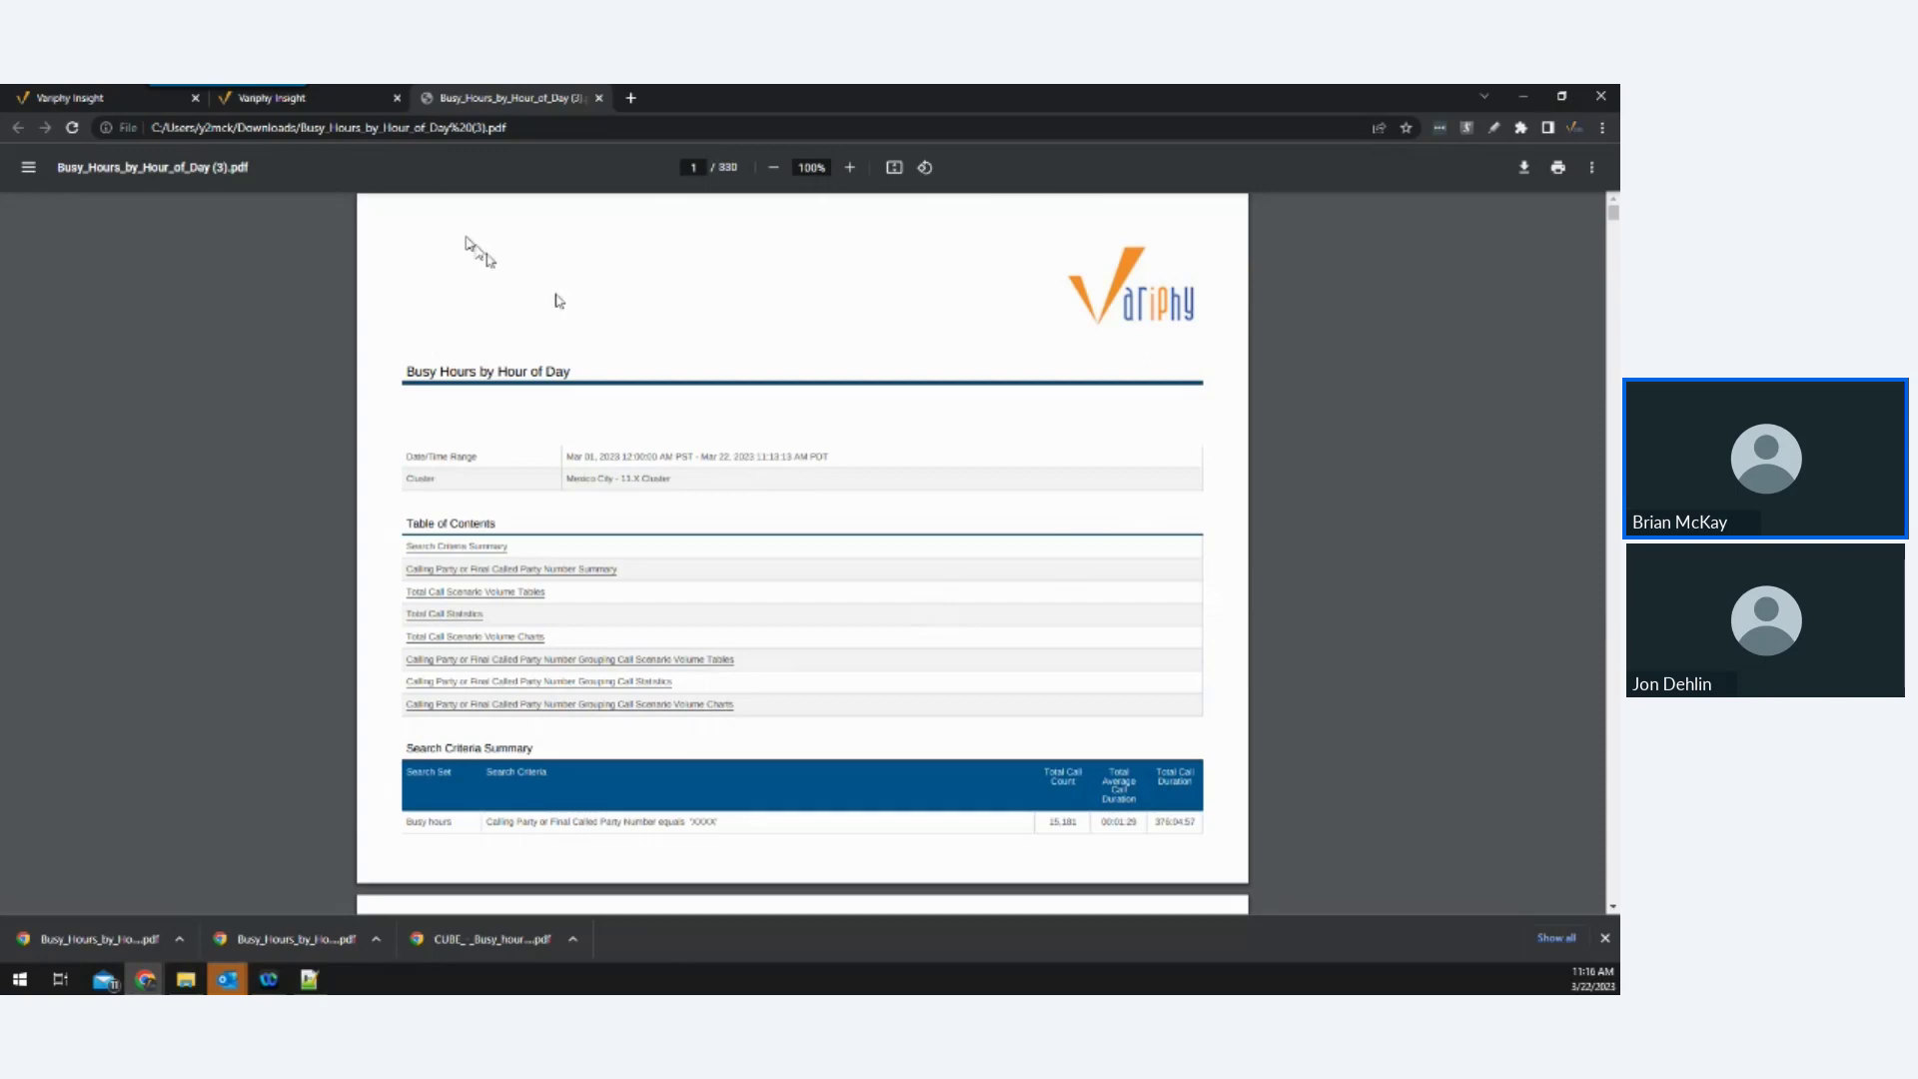
Open the Busy Hours by Hour of Day report for editing, review its Grouping Statistics options and data types, and close it without changes.
{"action": "left_click", "coordinate": [290, 104]}
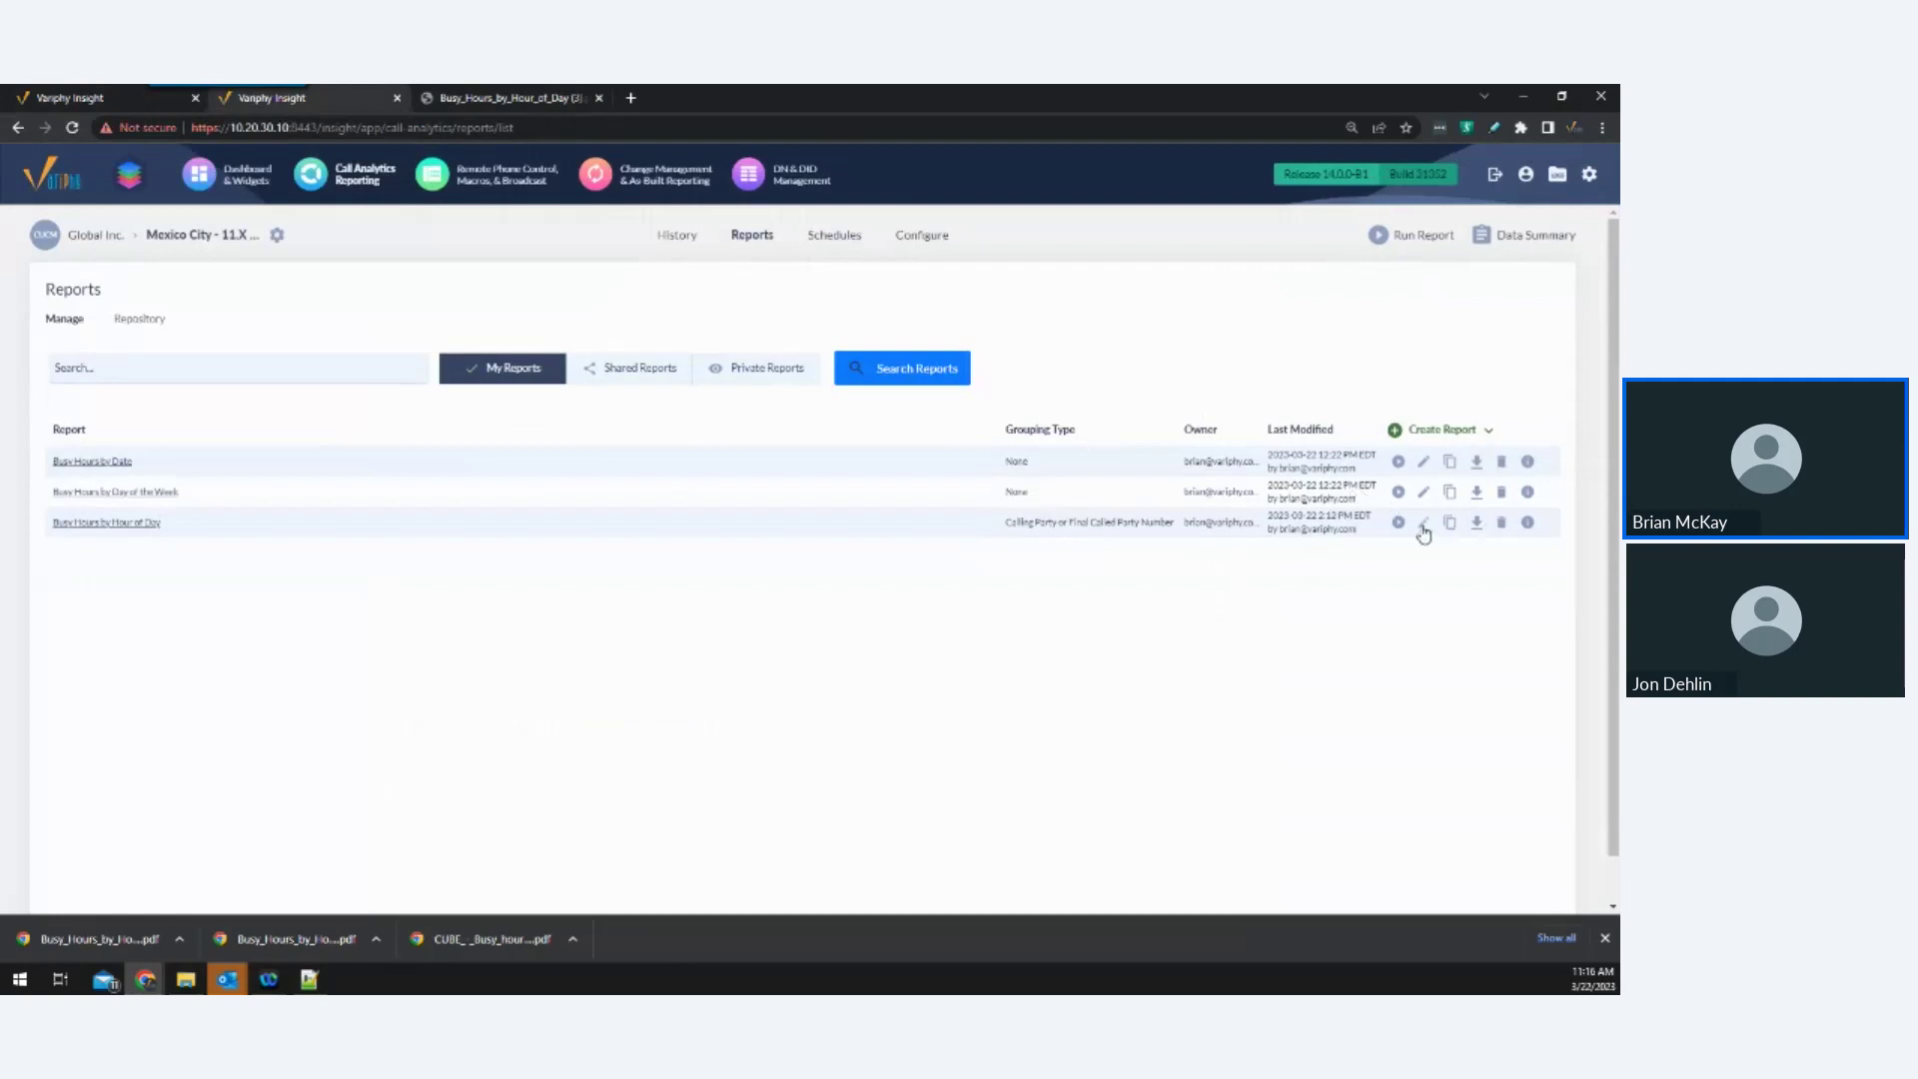
{"action": "left_click", "coordinate": [1423, 525]}
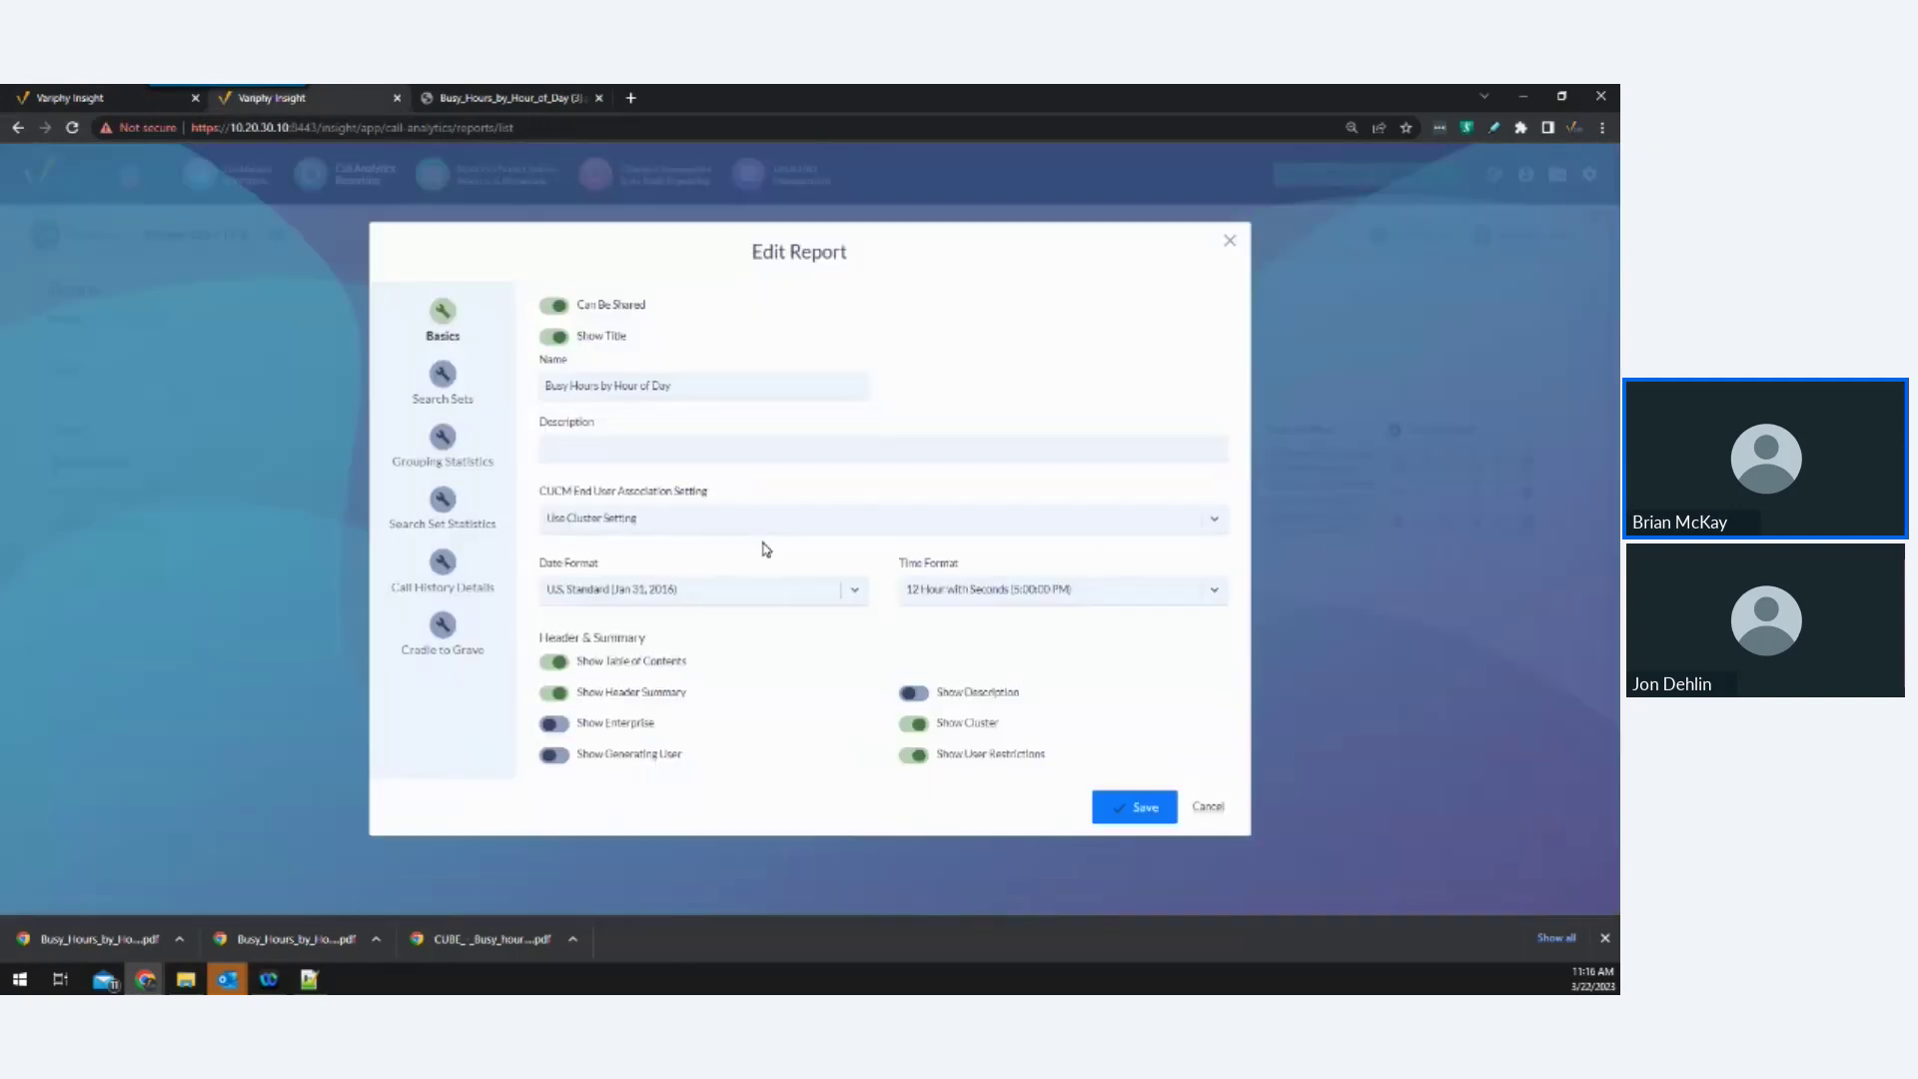
{"action": "left_click", "coordinate": [440, 448]}
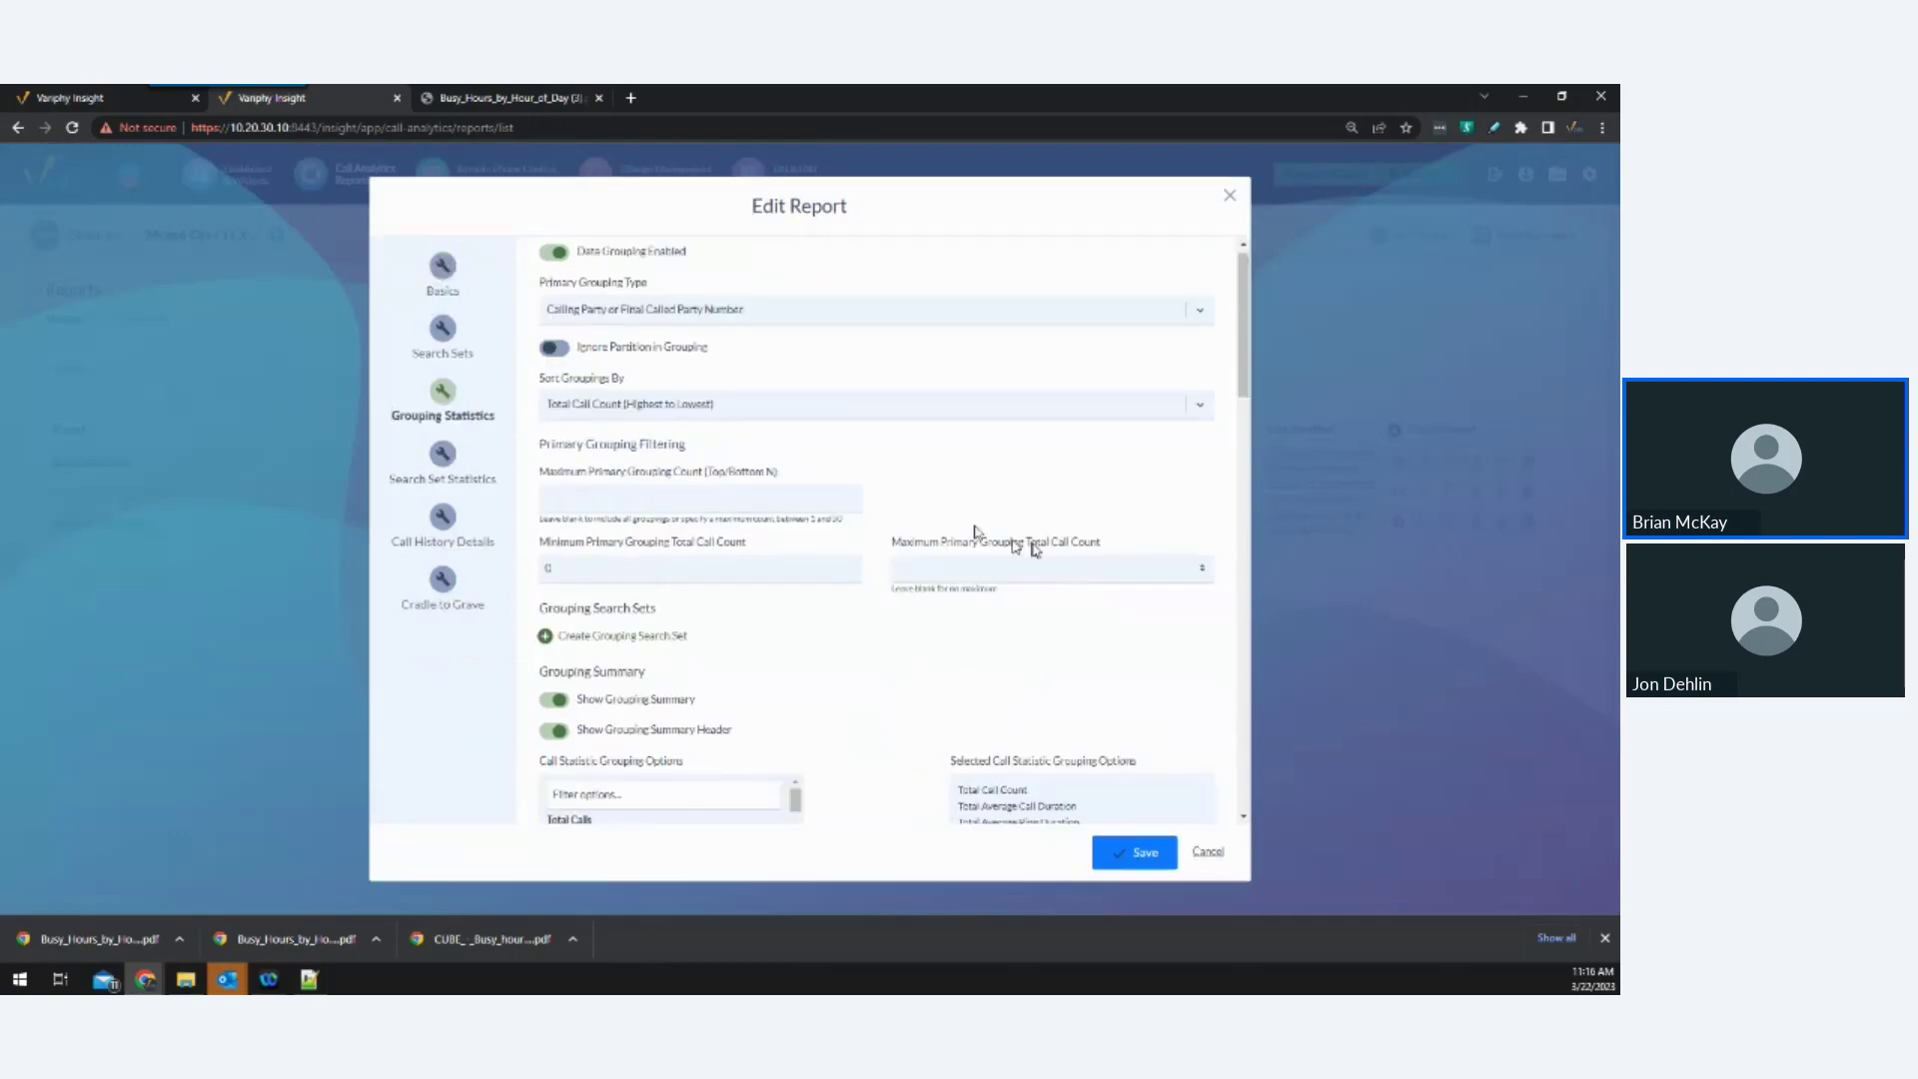
{"action": "scroll", "coordinate": [1059, 560], "scroll_direction": "down", "scroll_amount": 5}
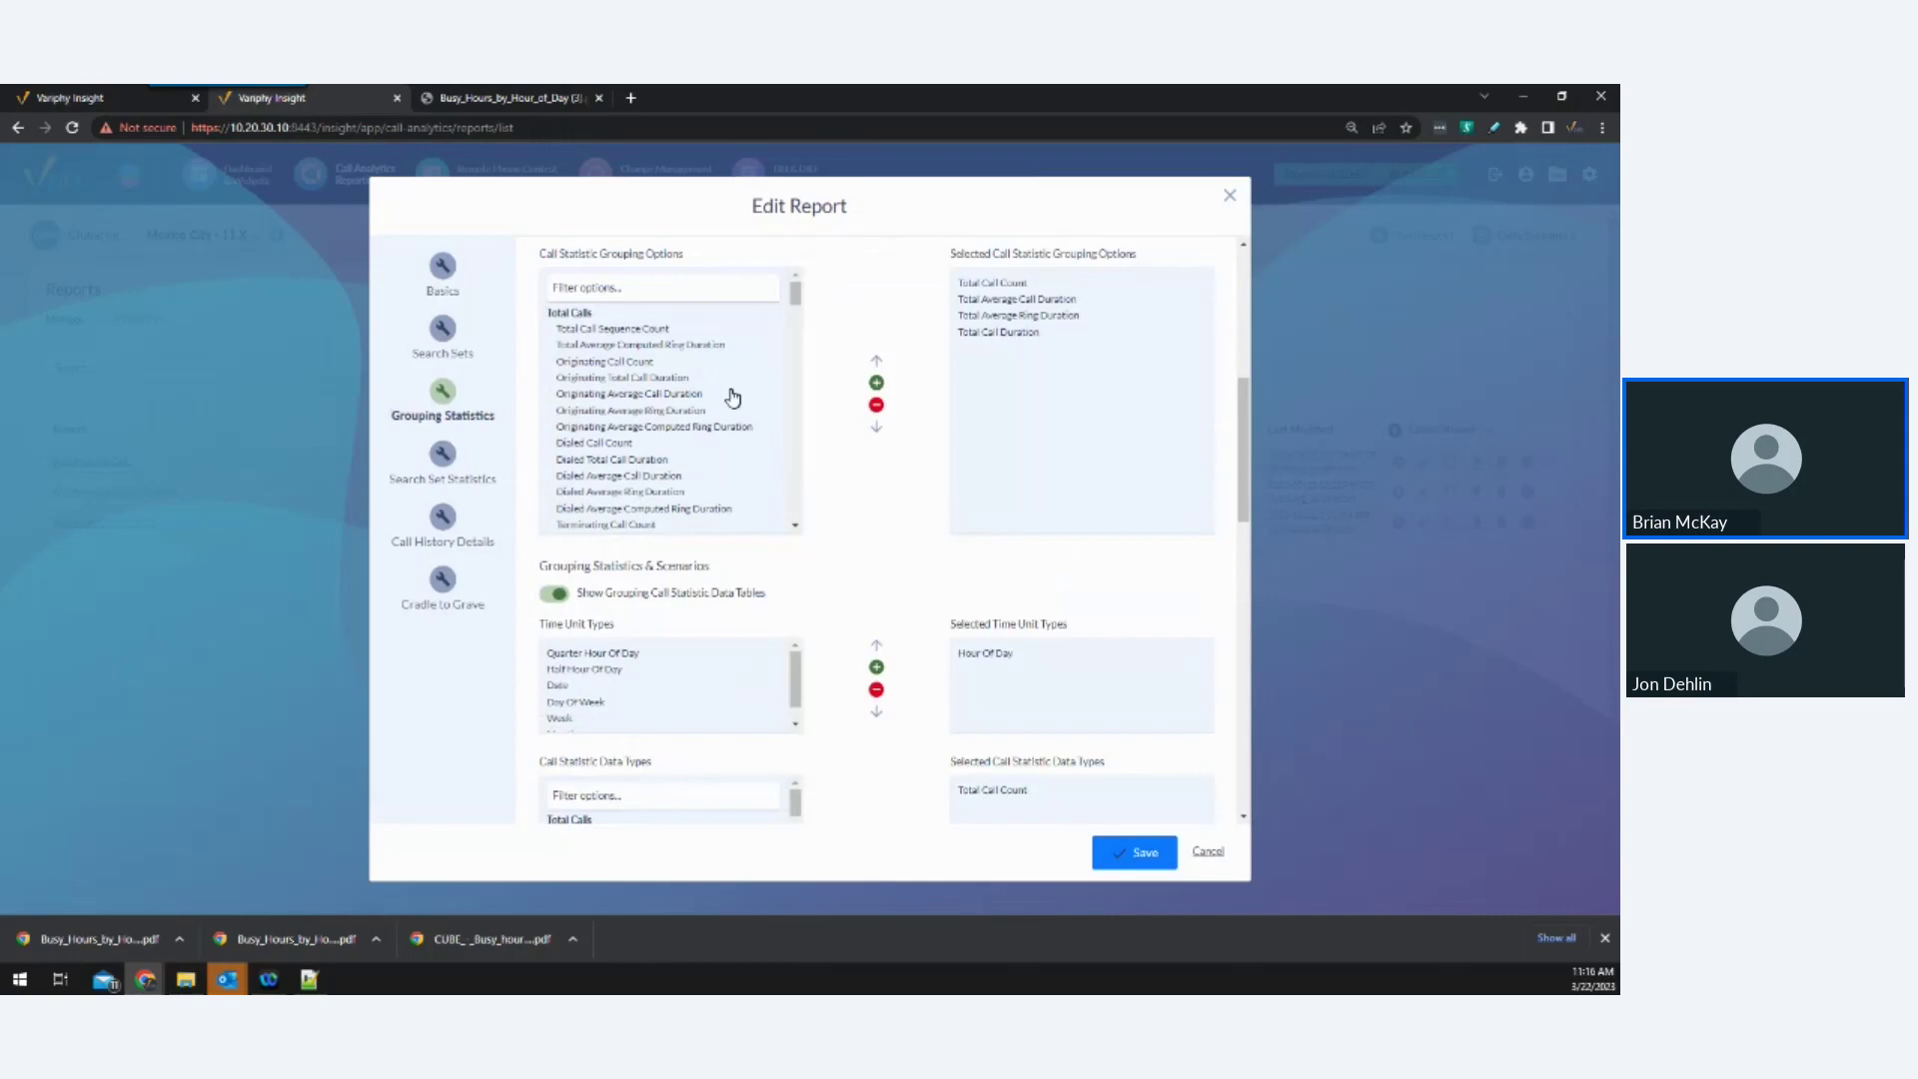
{"action": "scroll", "coordinate": [773, 557], "scroll_direction": "down", "scroll_amount": 4}
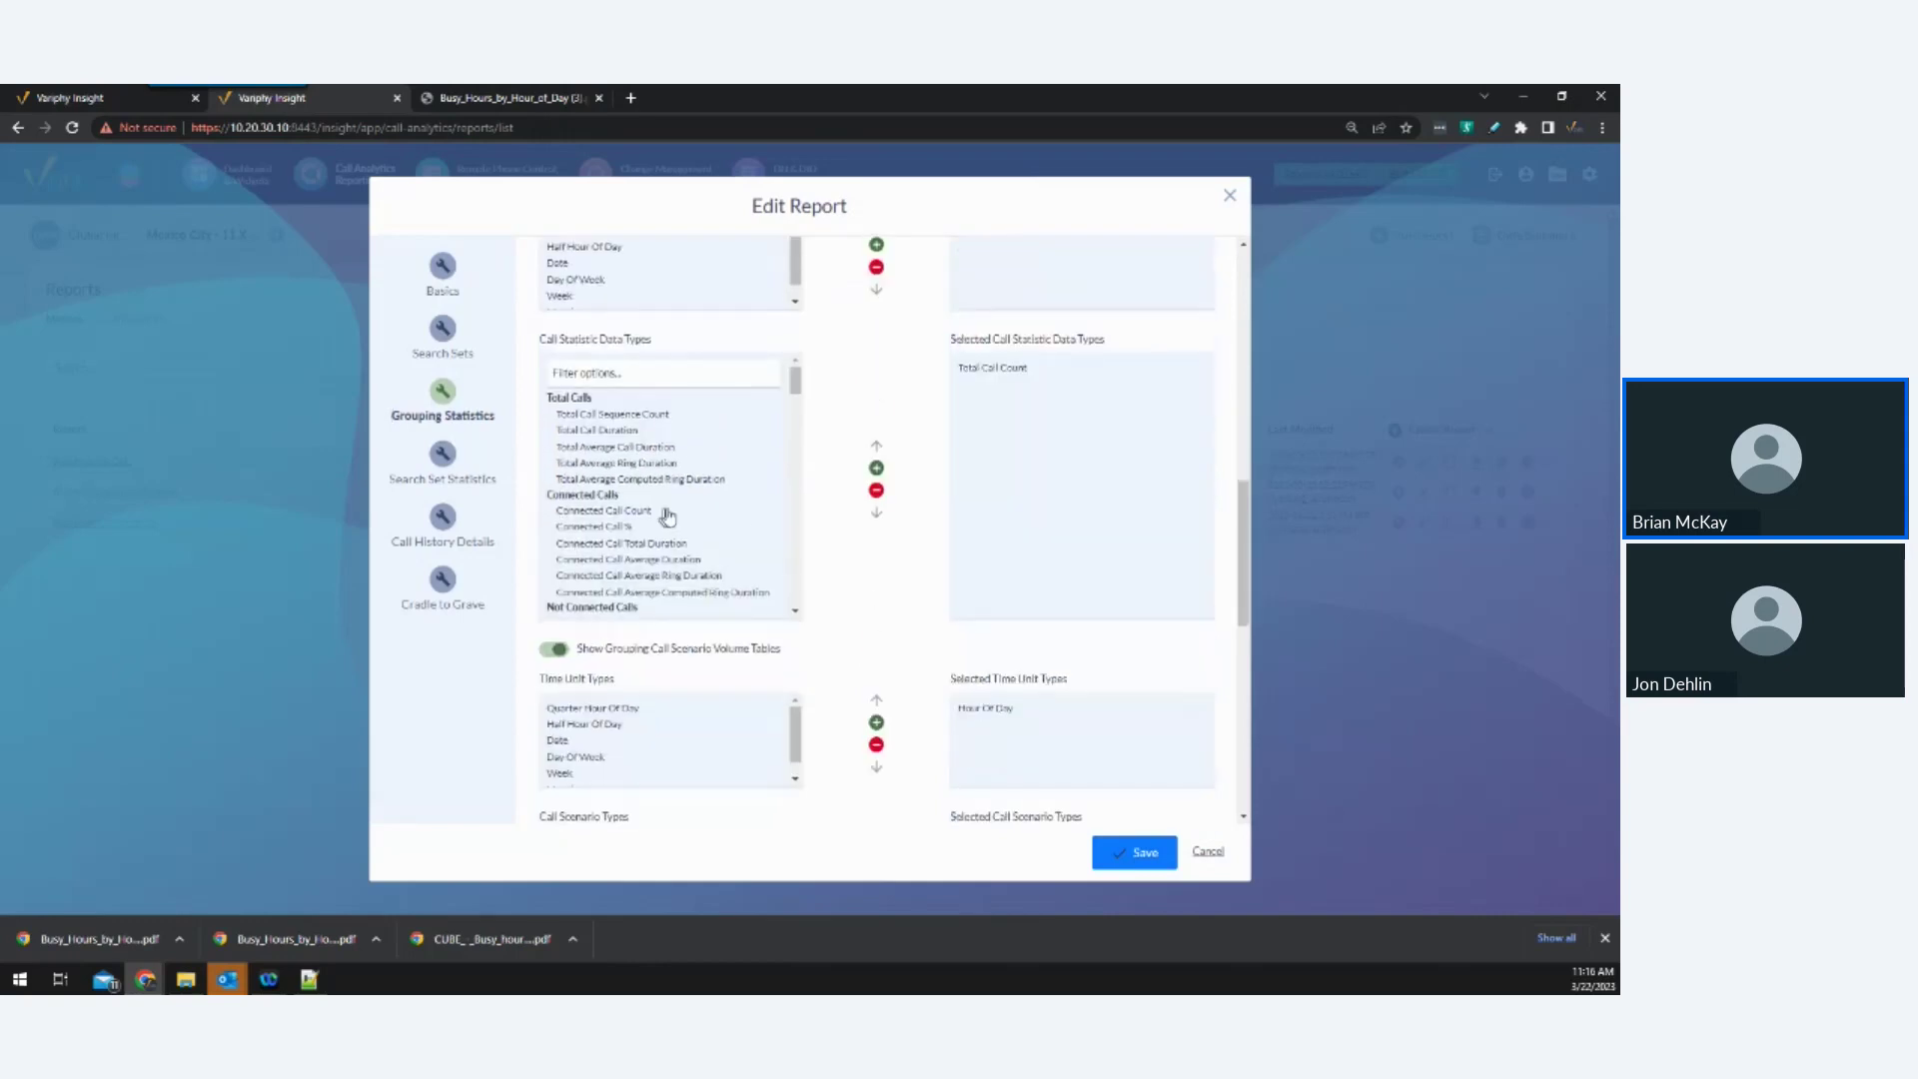
{"action": "mouse_move", "coordinate": [795, 382]}
{"action": "left_mouse_down"}
{"action": "mouse_move", "coordinate": [797, 602]}
{"action": "mouse_move", "coordinate": [817, 381]}
{"action": "left_mouse_up"}
{"action": "scroll", "coordinate": [819, 388], "scroll_direction": "up", "scroll_amount": 3}
{"action": "scroll", "coordinate": [821, 389], "scroll_direction": "up", "scroll_amount": 3}
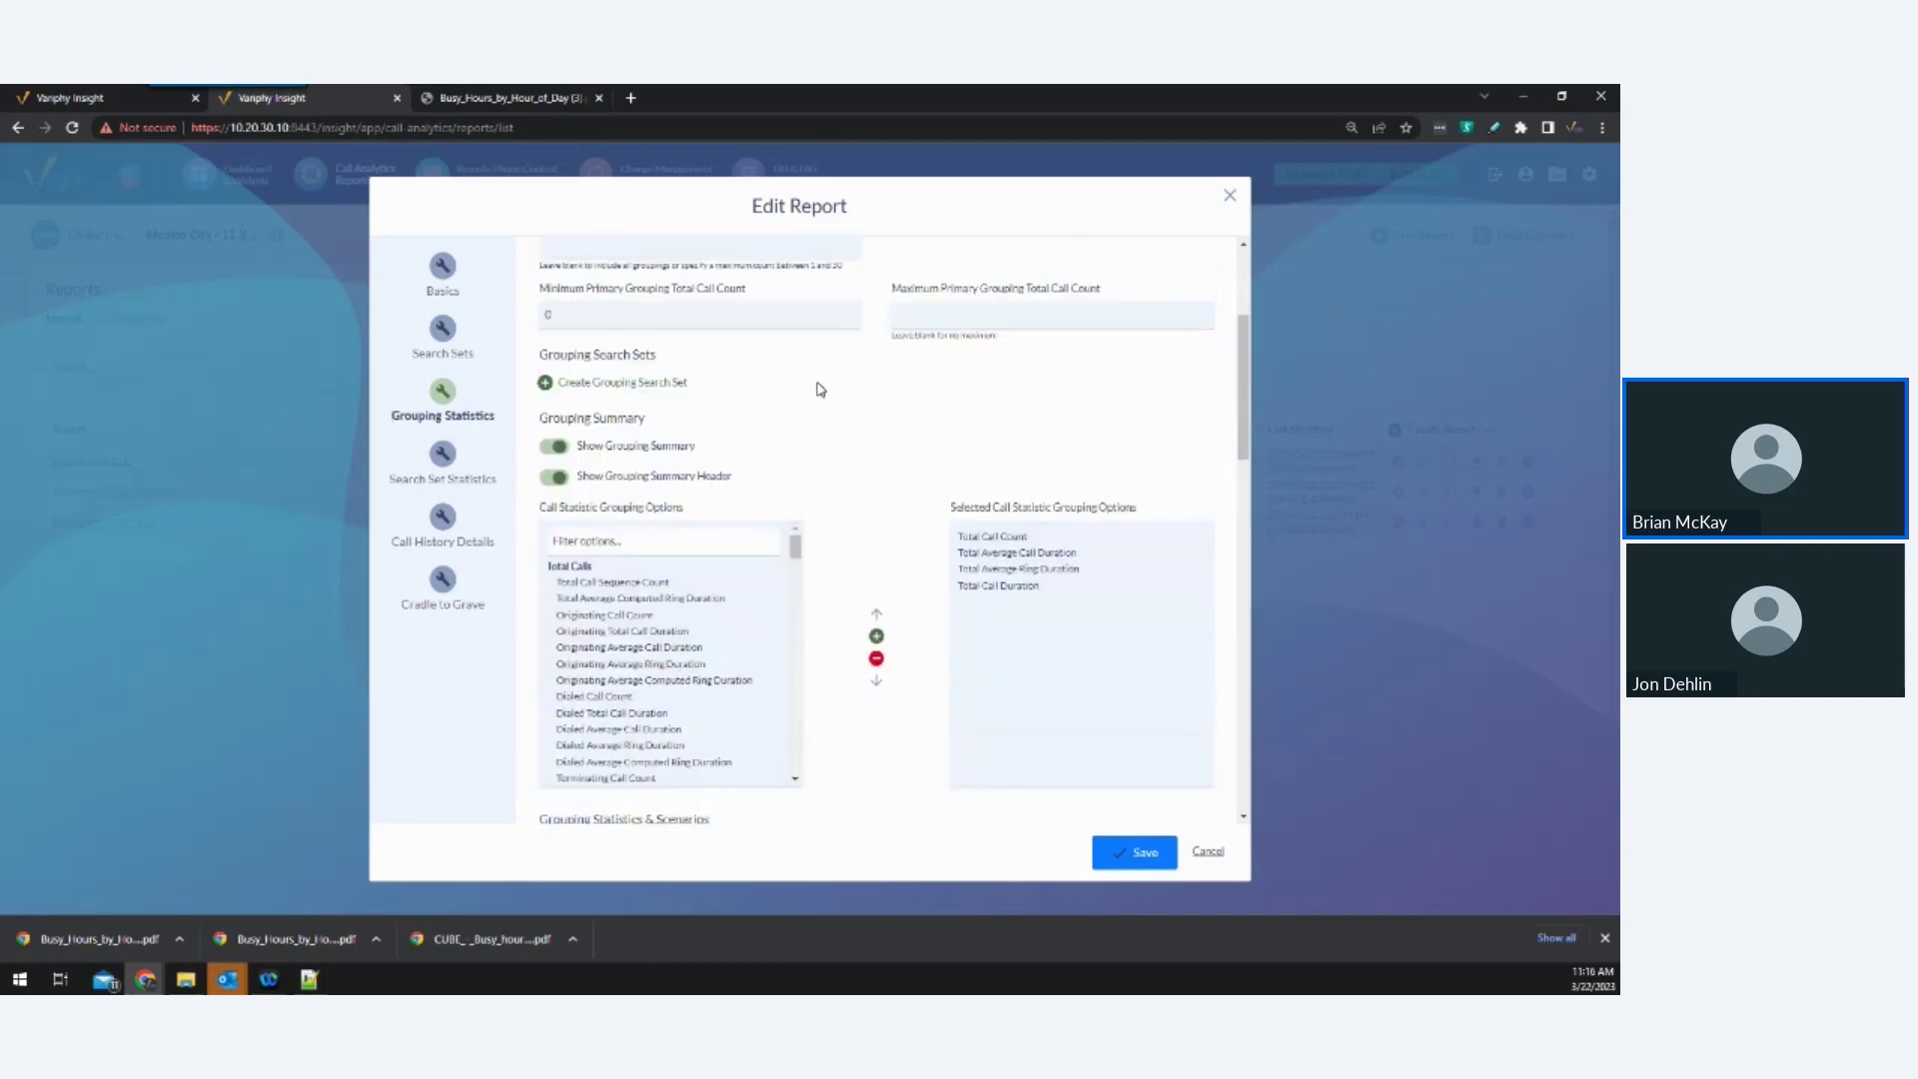
{"action": "scroll", "coordinate": [820, 389], "scroll_direction": "up", "scroll_amount": 3}
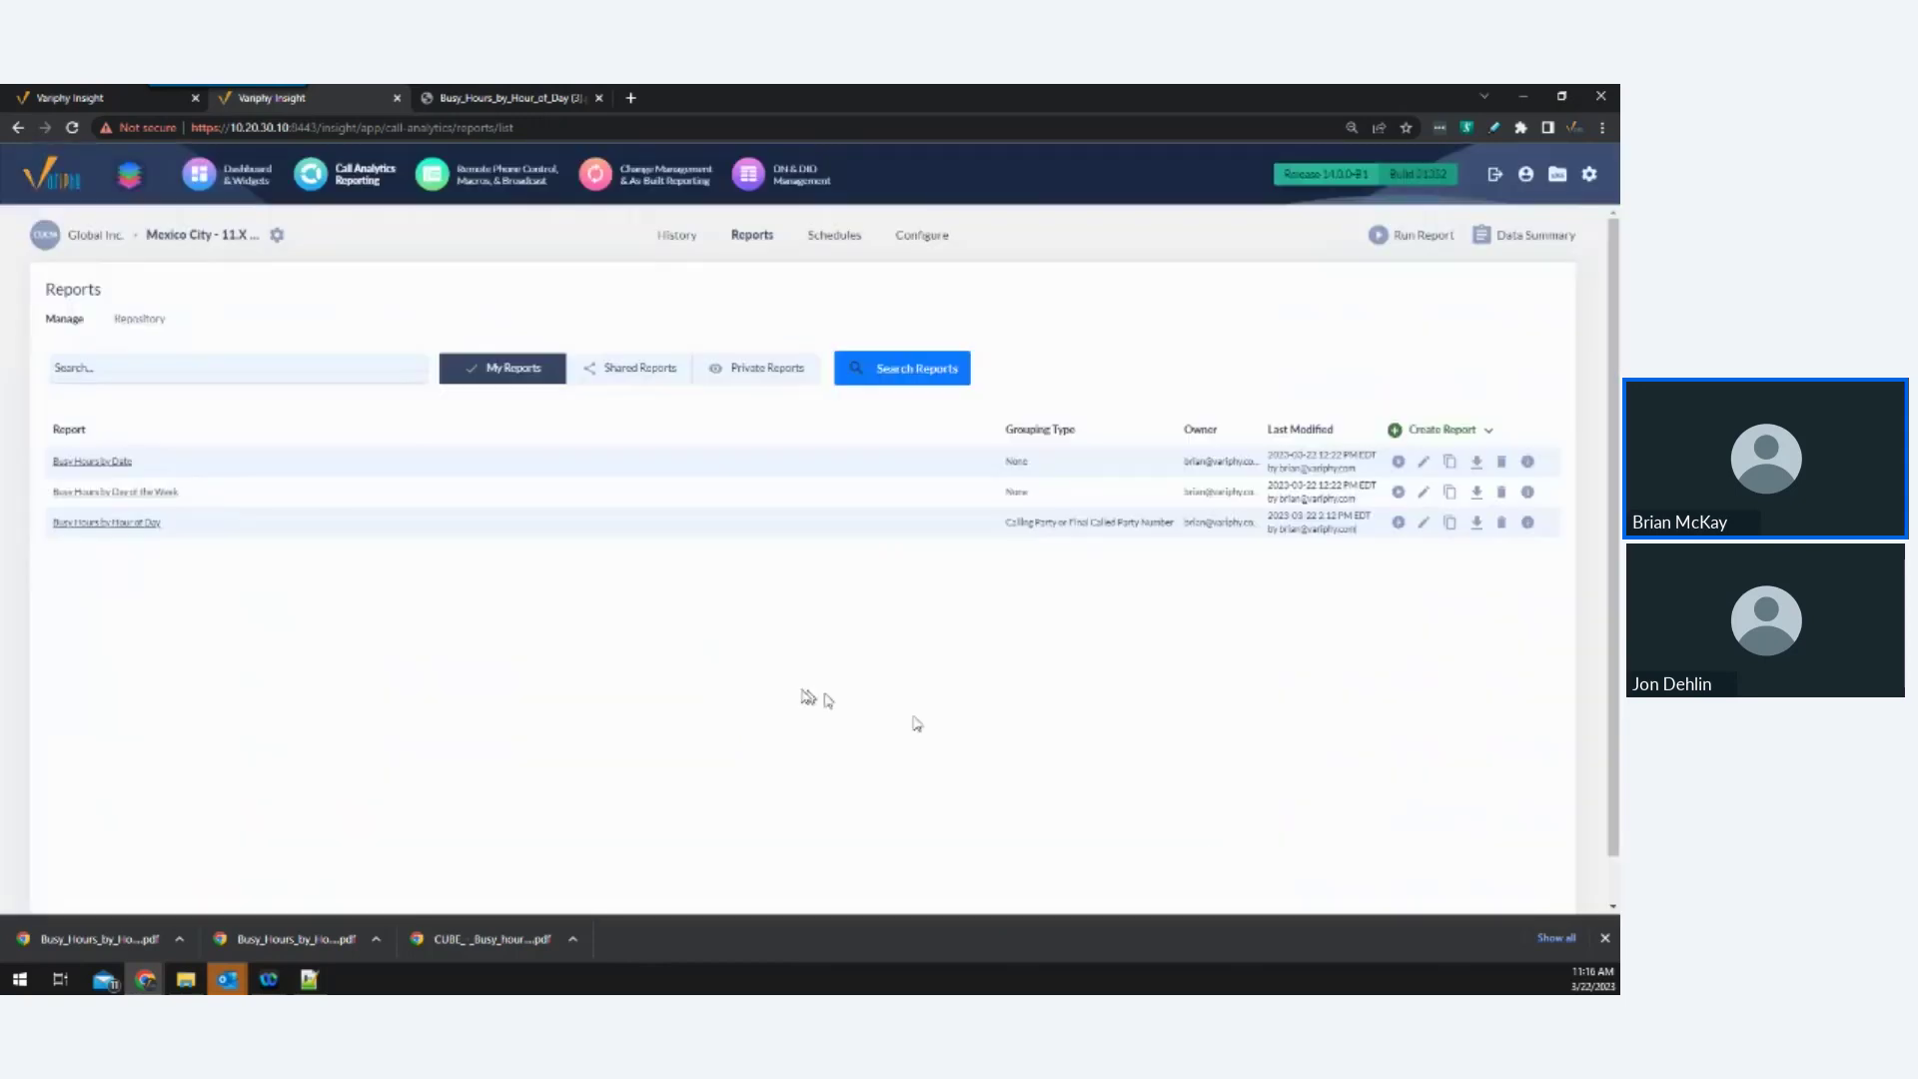
Run the Busy Hours by Day of the Week report for the current month as a PDF download.
{"action": "left_click", "coordinate": [1398, 494]}
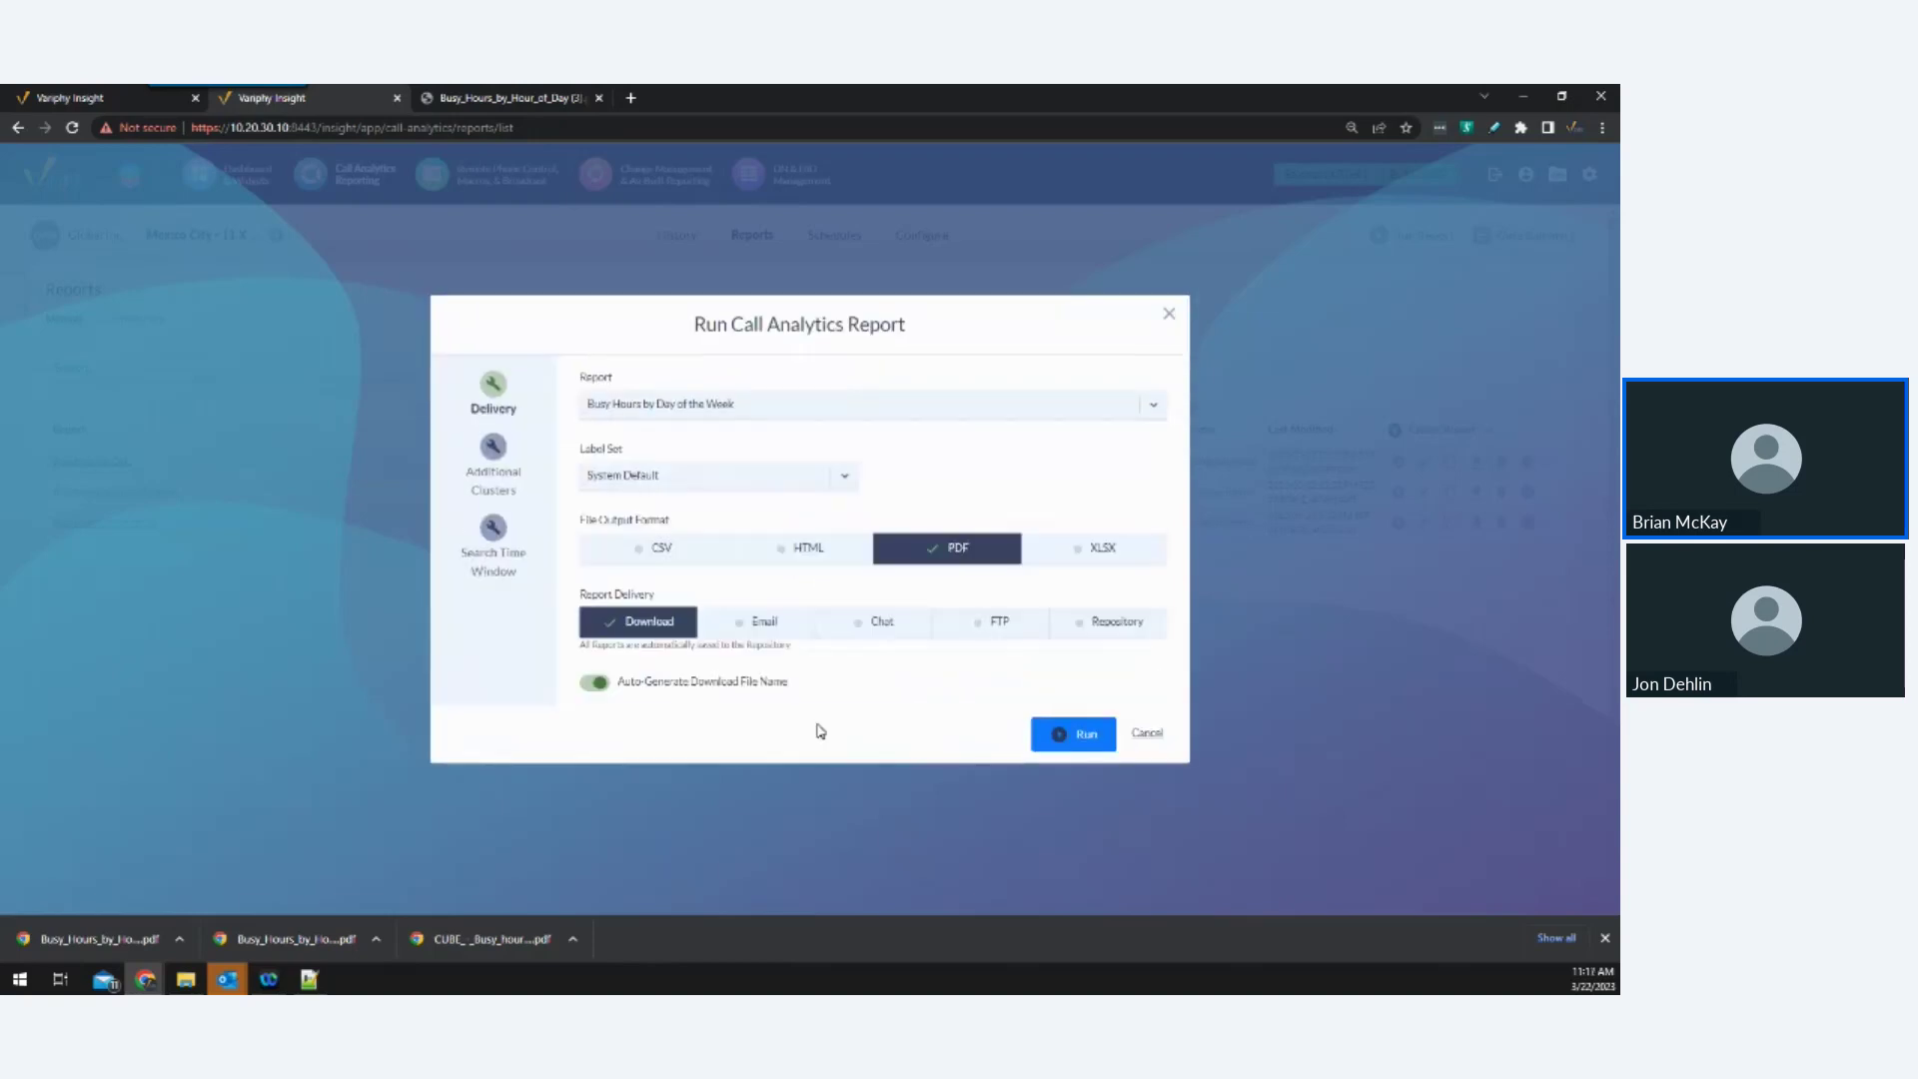
{"action": "left_click", "coordinate": [493, 529]}
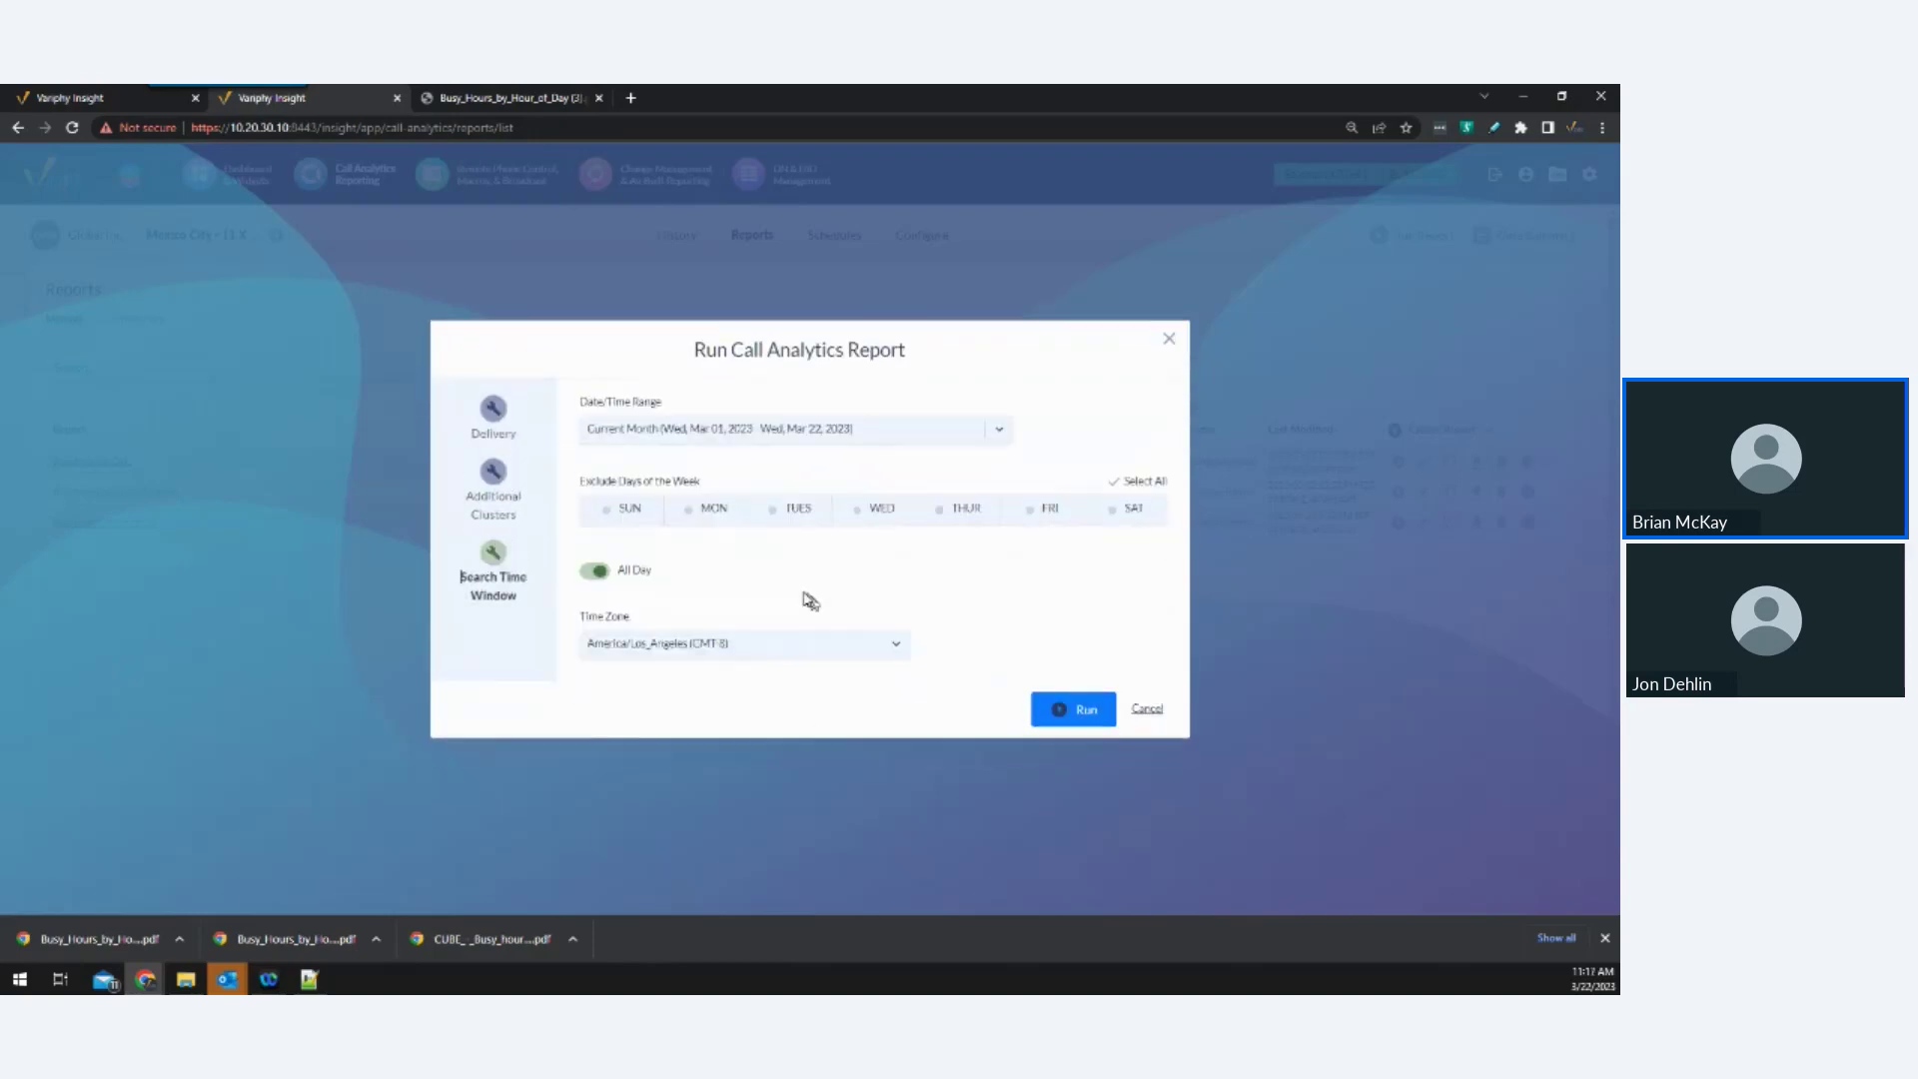
{"action": "left_click", "coordinate": [1066, 715]}
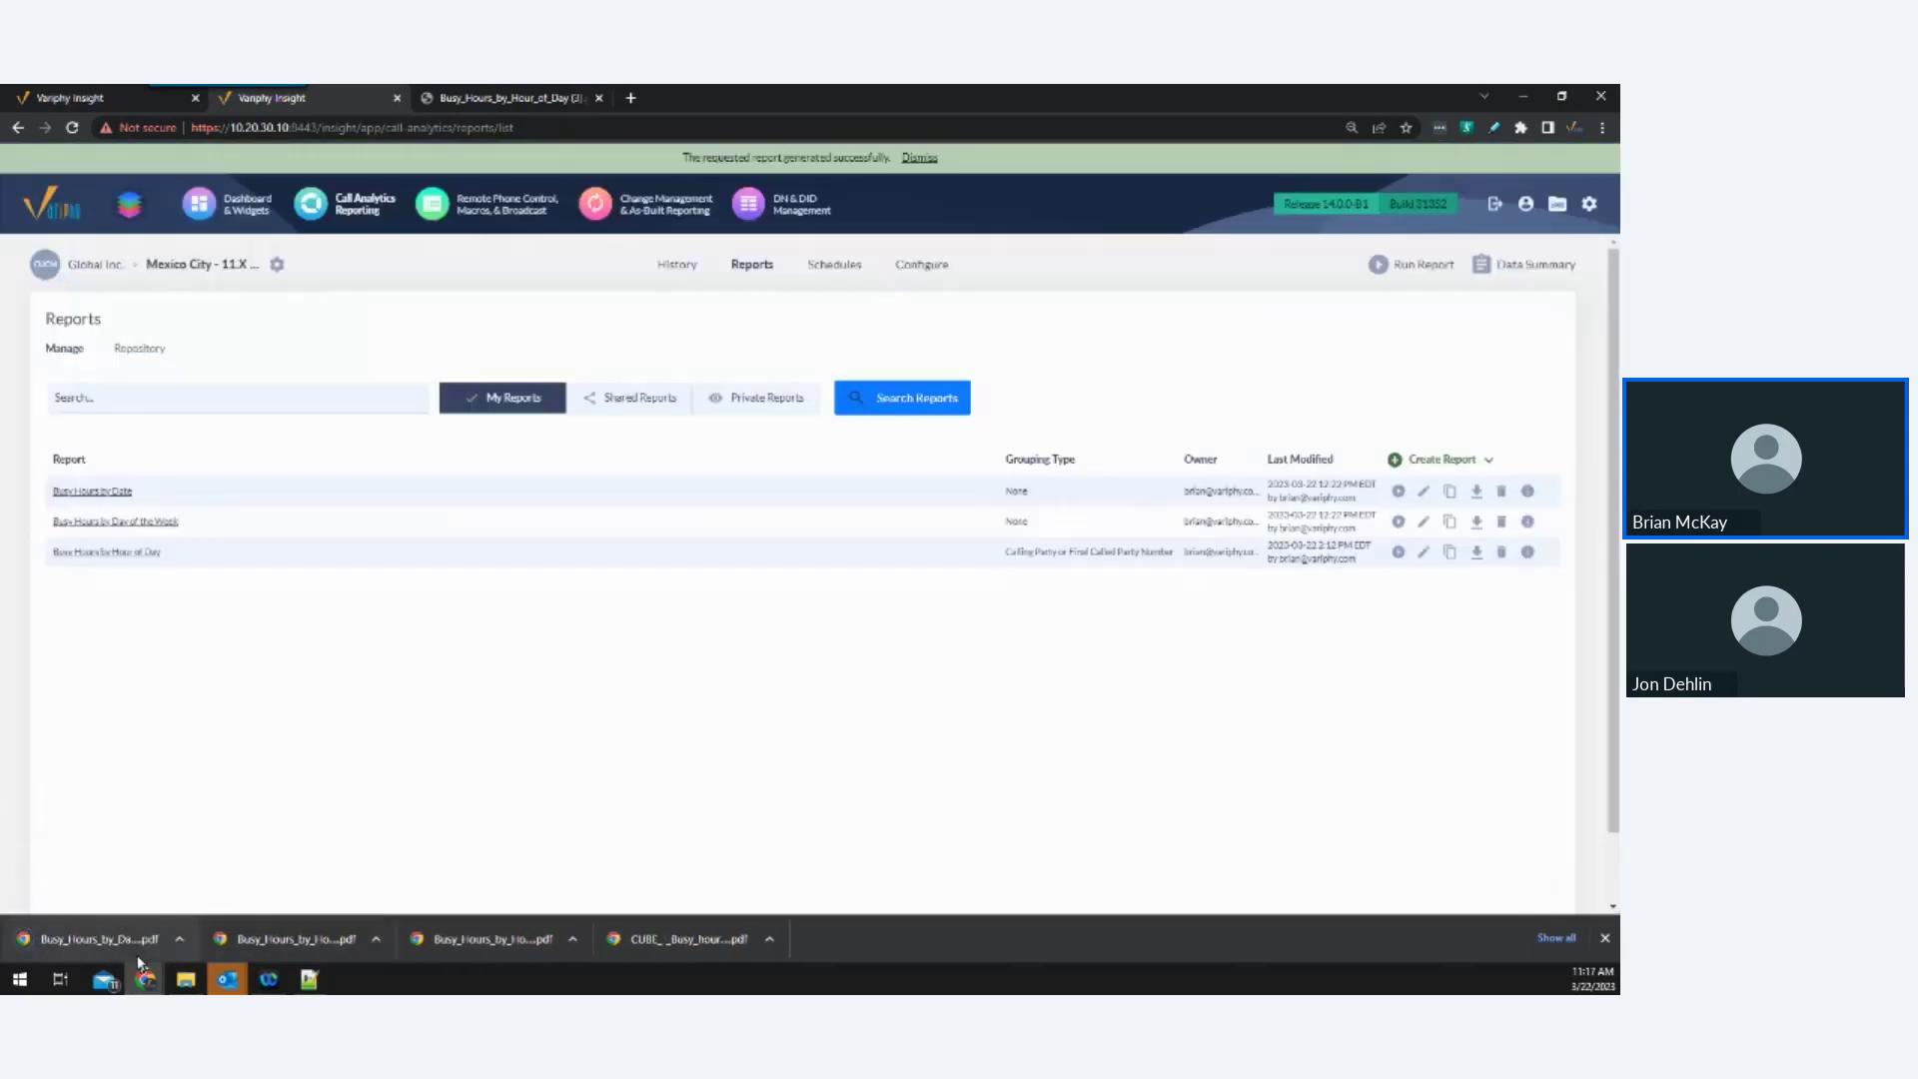
Open the Busy Hours by Day of the Week PDF and examine its call statistics and the Total Call Scenario Volume By Day Of Week chart.
{"action": "left_click", "coordinate": [98, 940]}
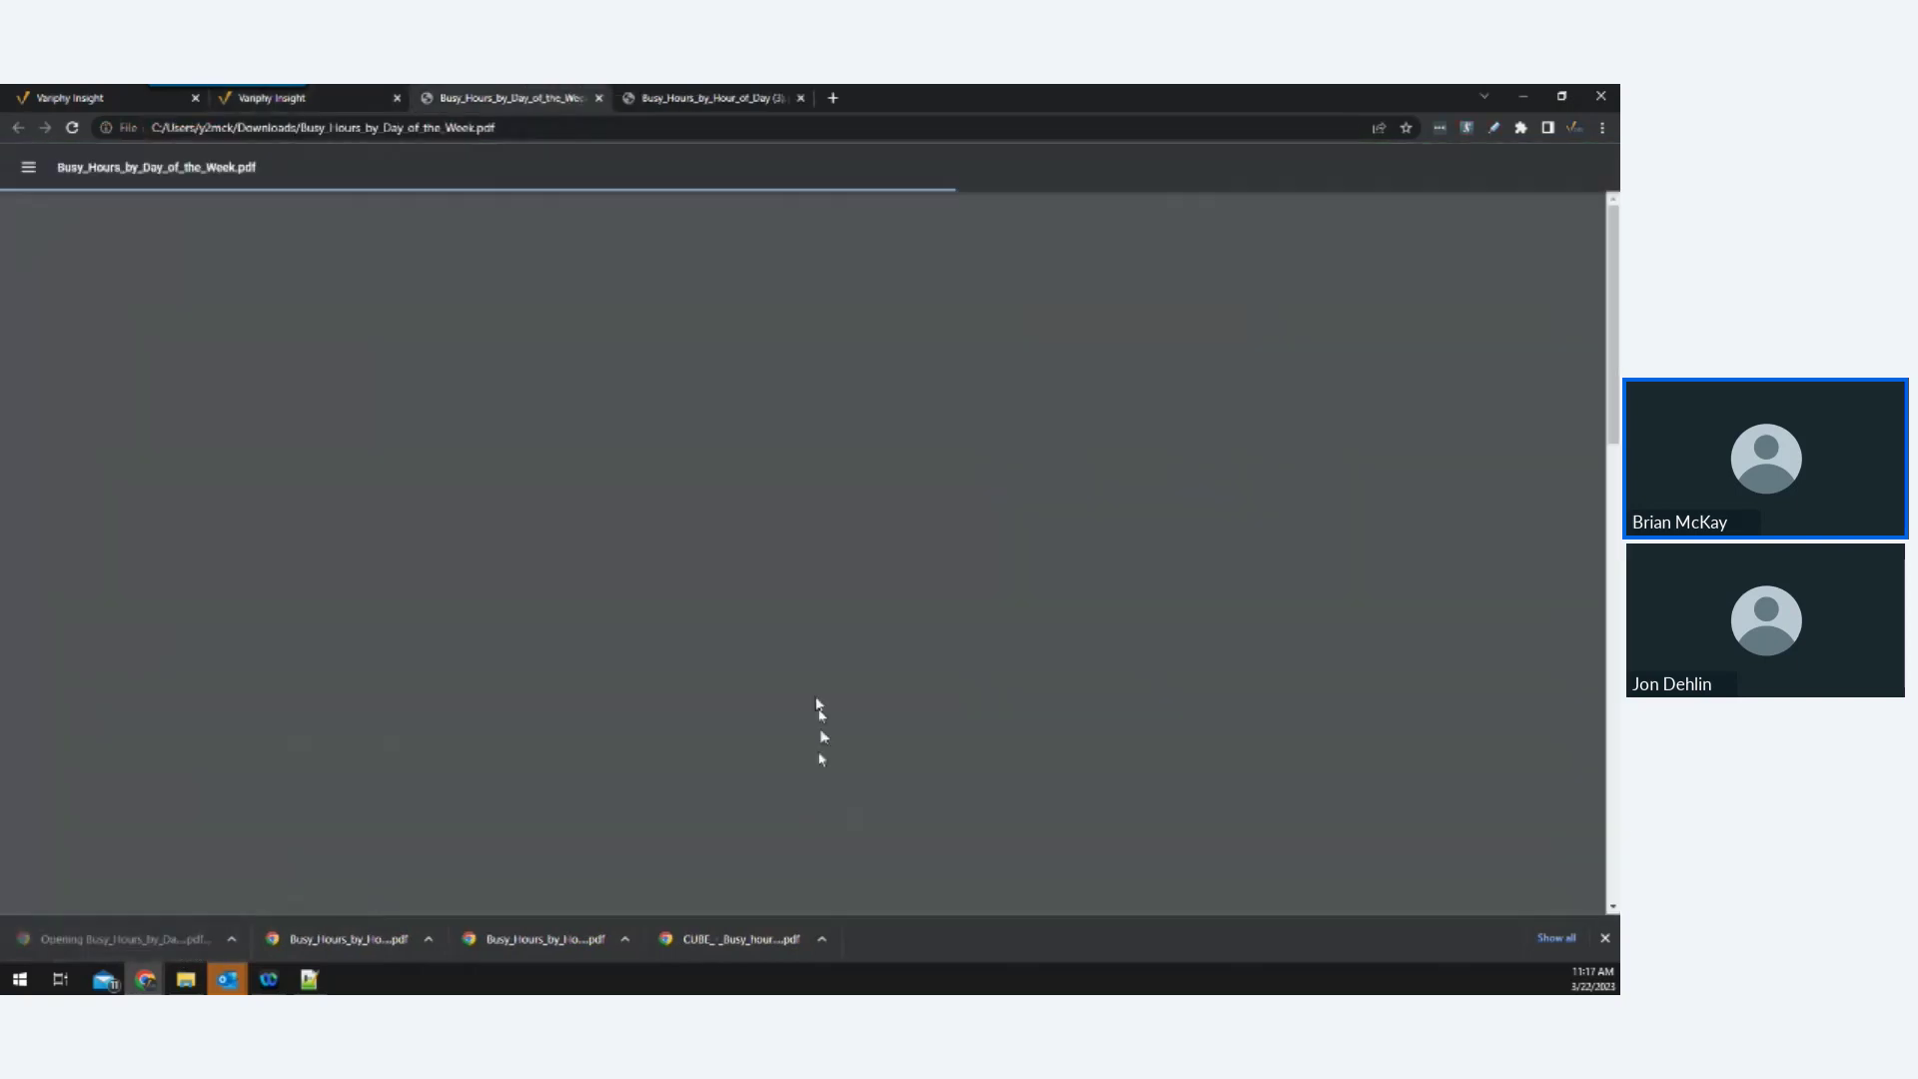
{"action": "scroll", "coordinate": [1275, 732], "scroll_direction": "down", "scroll_amount": 10}
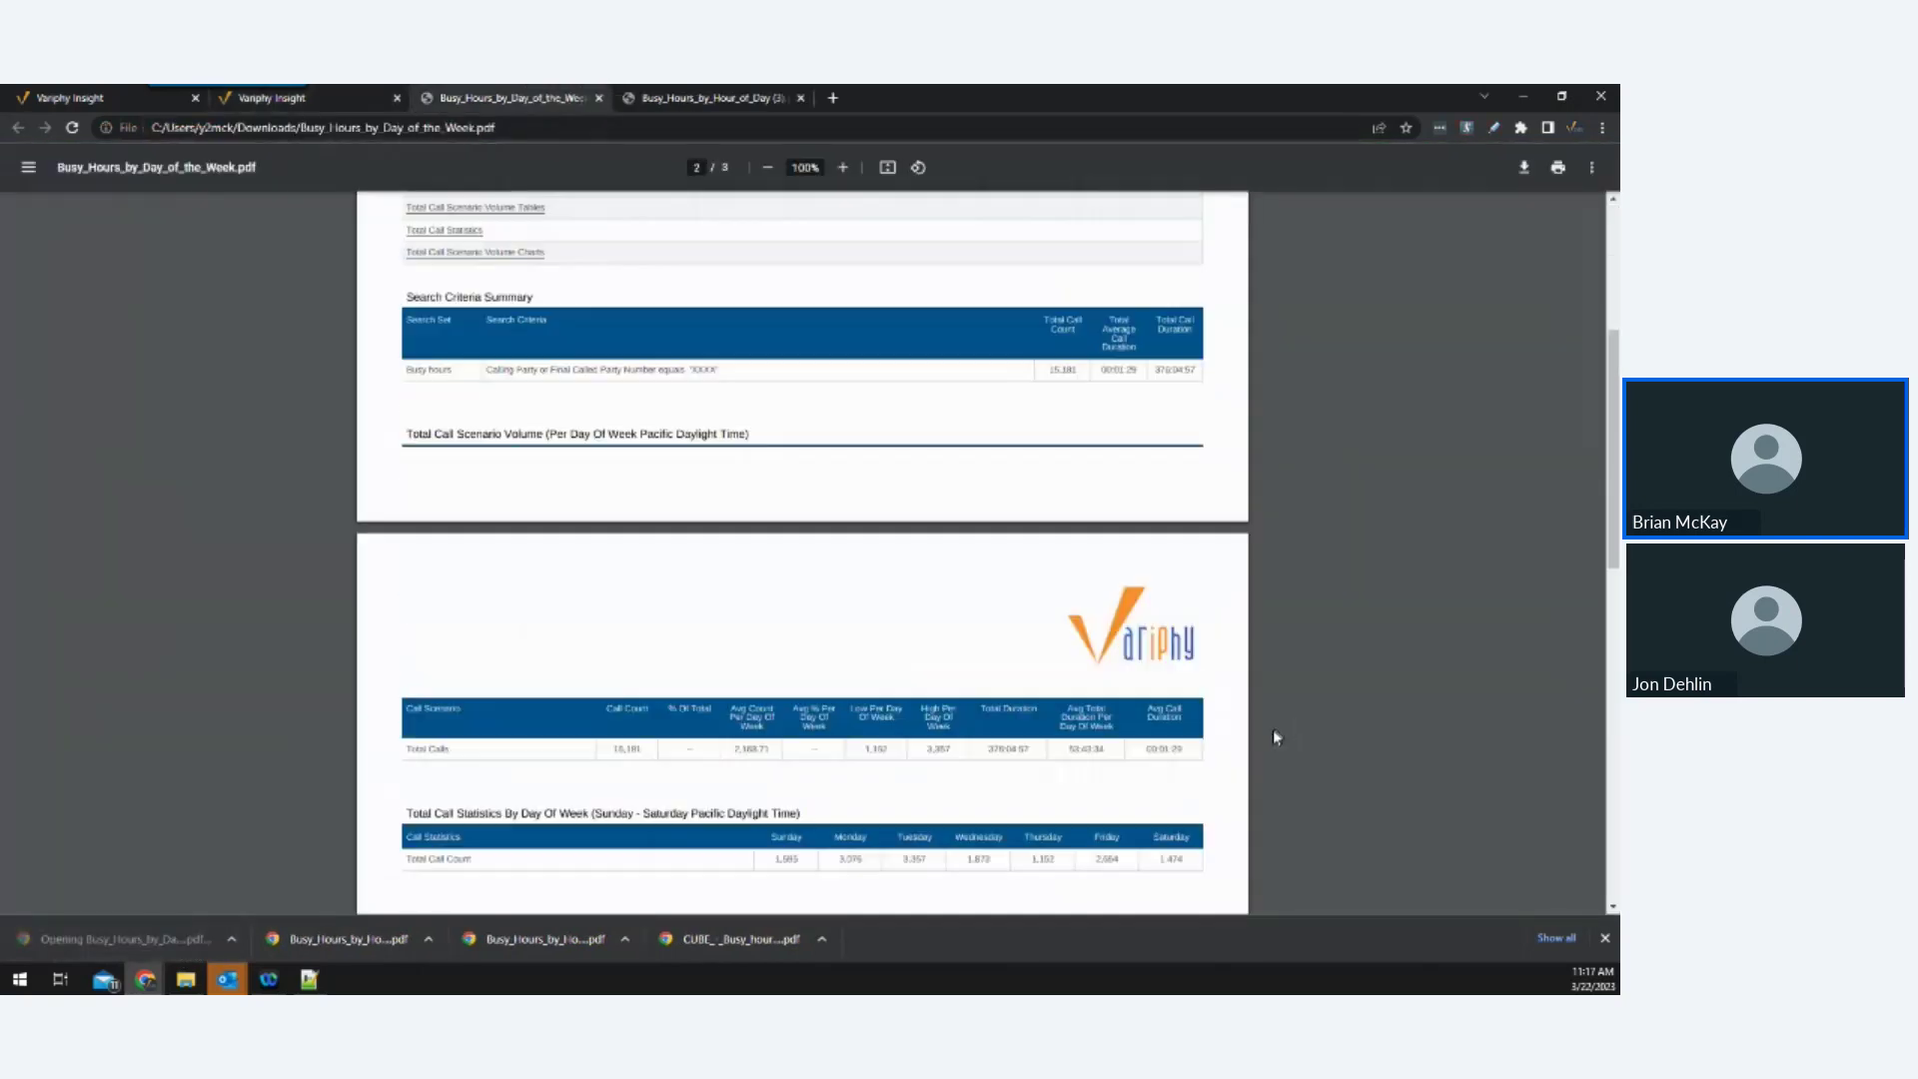
{"action": "scroll", "coordinate": [1273, 738], "scroll_direction": "down", "scroll_amount": 3}
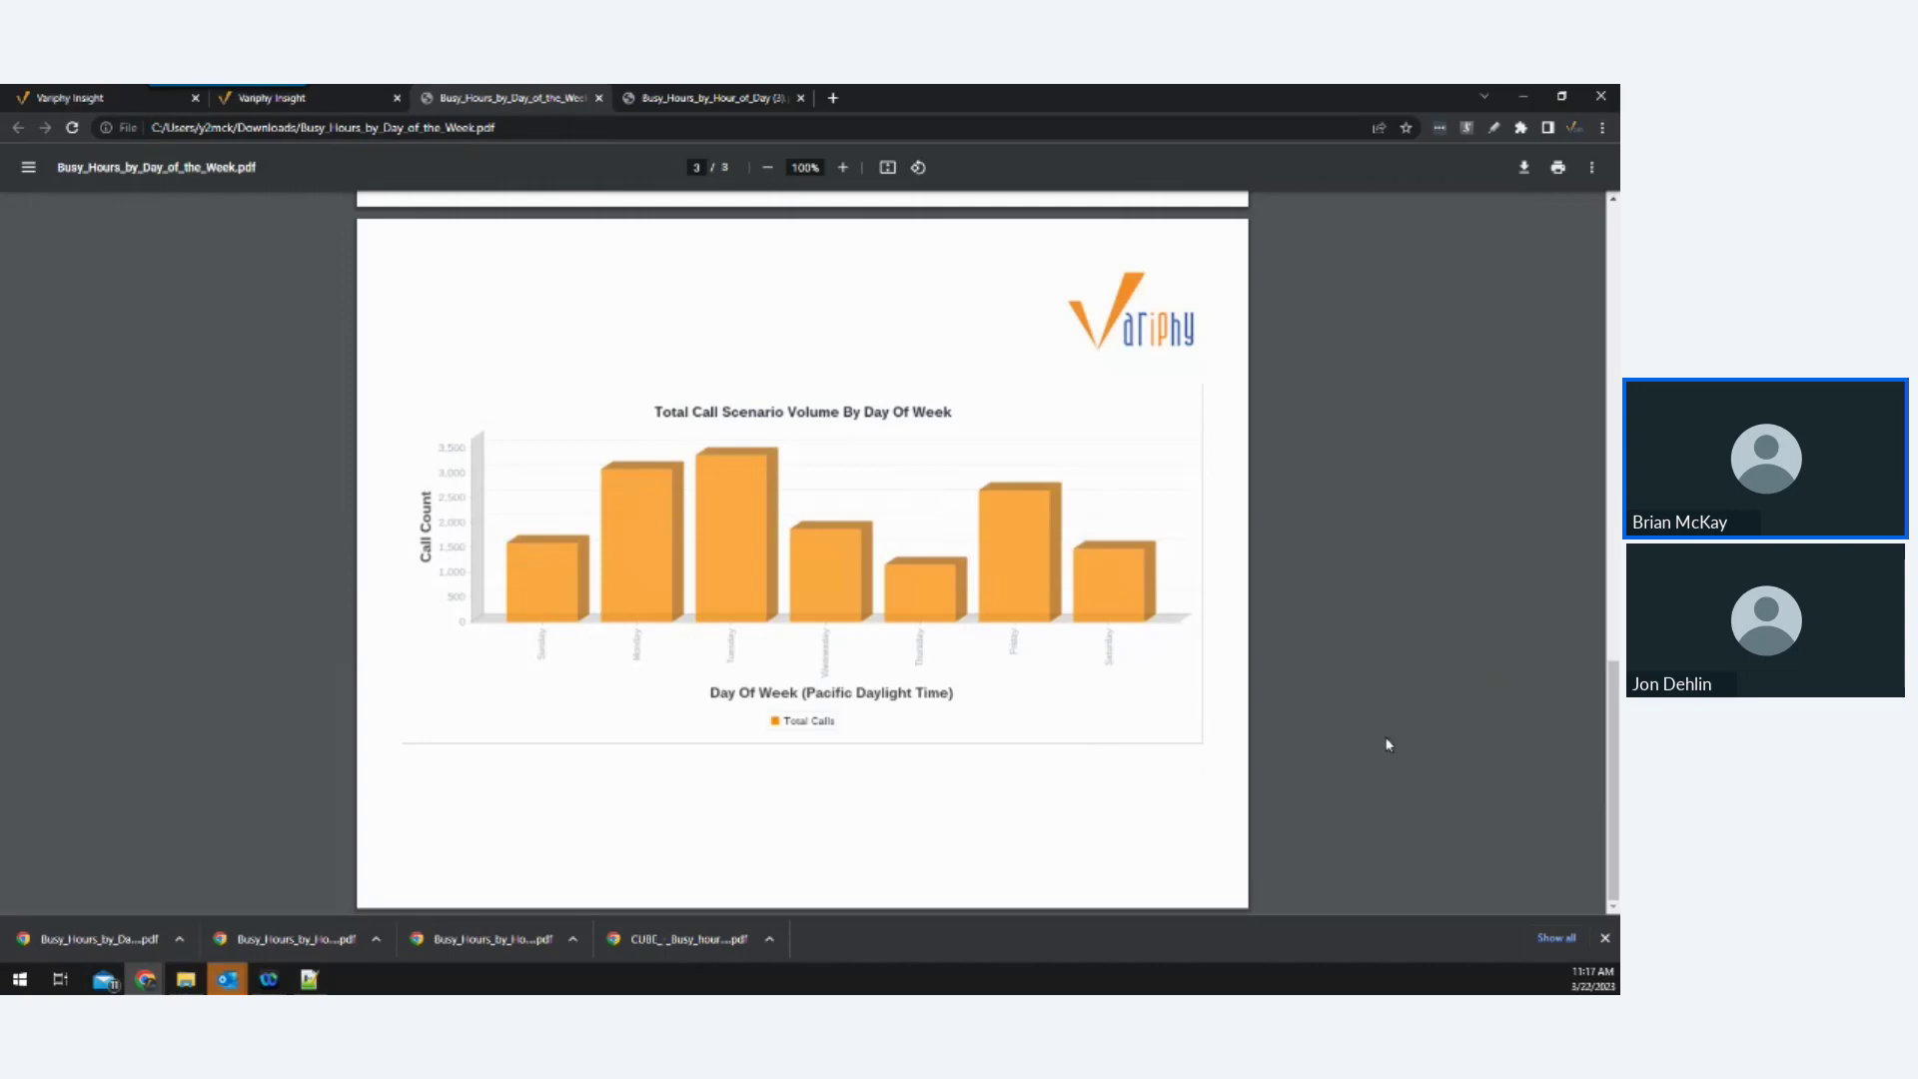
{"action": "scroll", "coordinate": [1385, 737], "scroll_direction": "up", "scroll_amount": 8}
{"action": "scroll", "coordinate": [1393, 742], "scroll_direction": "down", "scroll_amount": 8}
{"action": "scroll", "coordinate": [1300, 622], "scroll_direction": "up", "scroll_amount": 8}
{"action": "scroll", "coordinate": [1300, 622], "scroll_direction": "down", "scroll_amount": 8}
Return to the reports list and run the Busy Hours by Date report for the current month as a PDF download.
{"action": "mouse_move", "coordinate": [113, 100]}
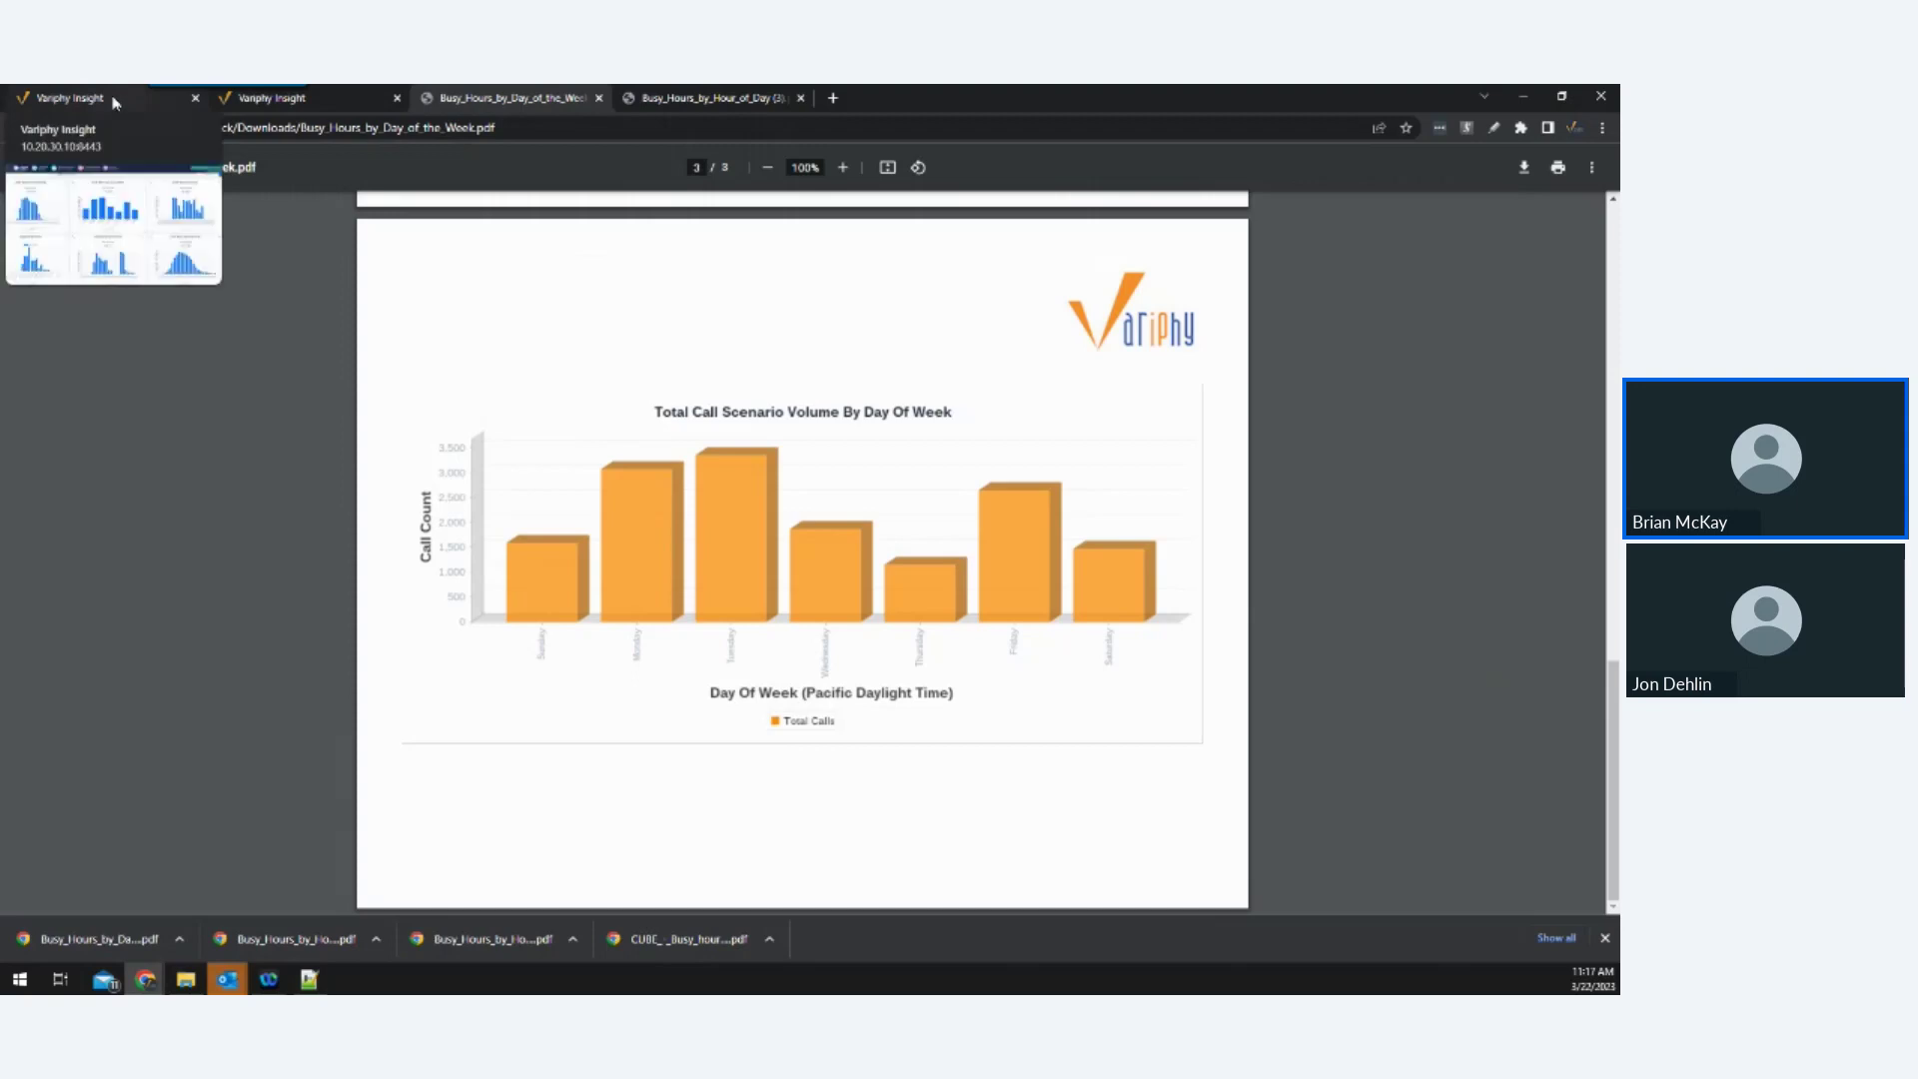
{"action": "left_click", "coordinate": [266, 98]}
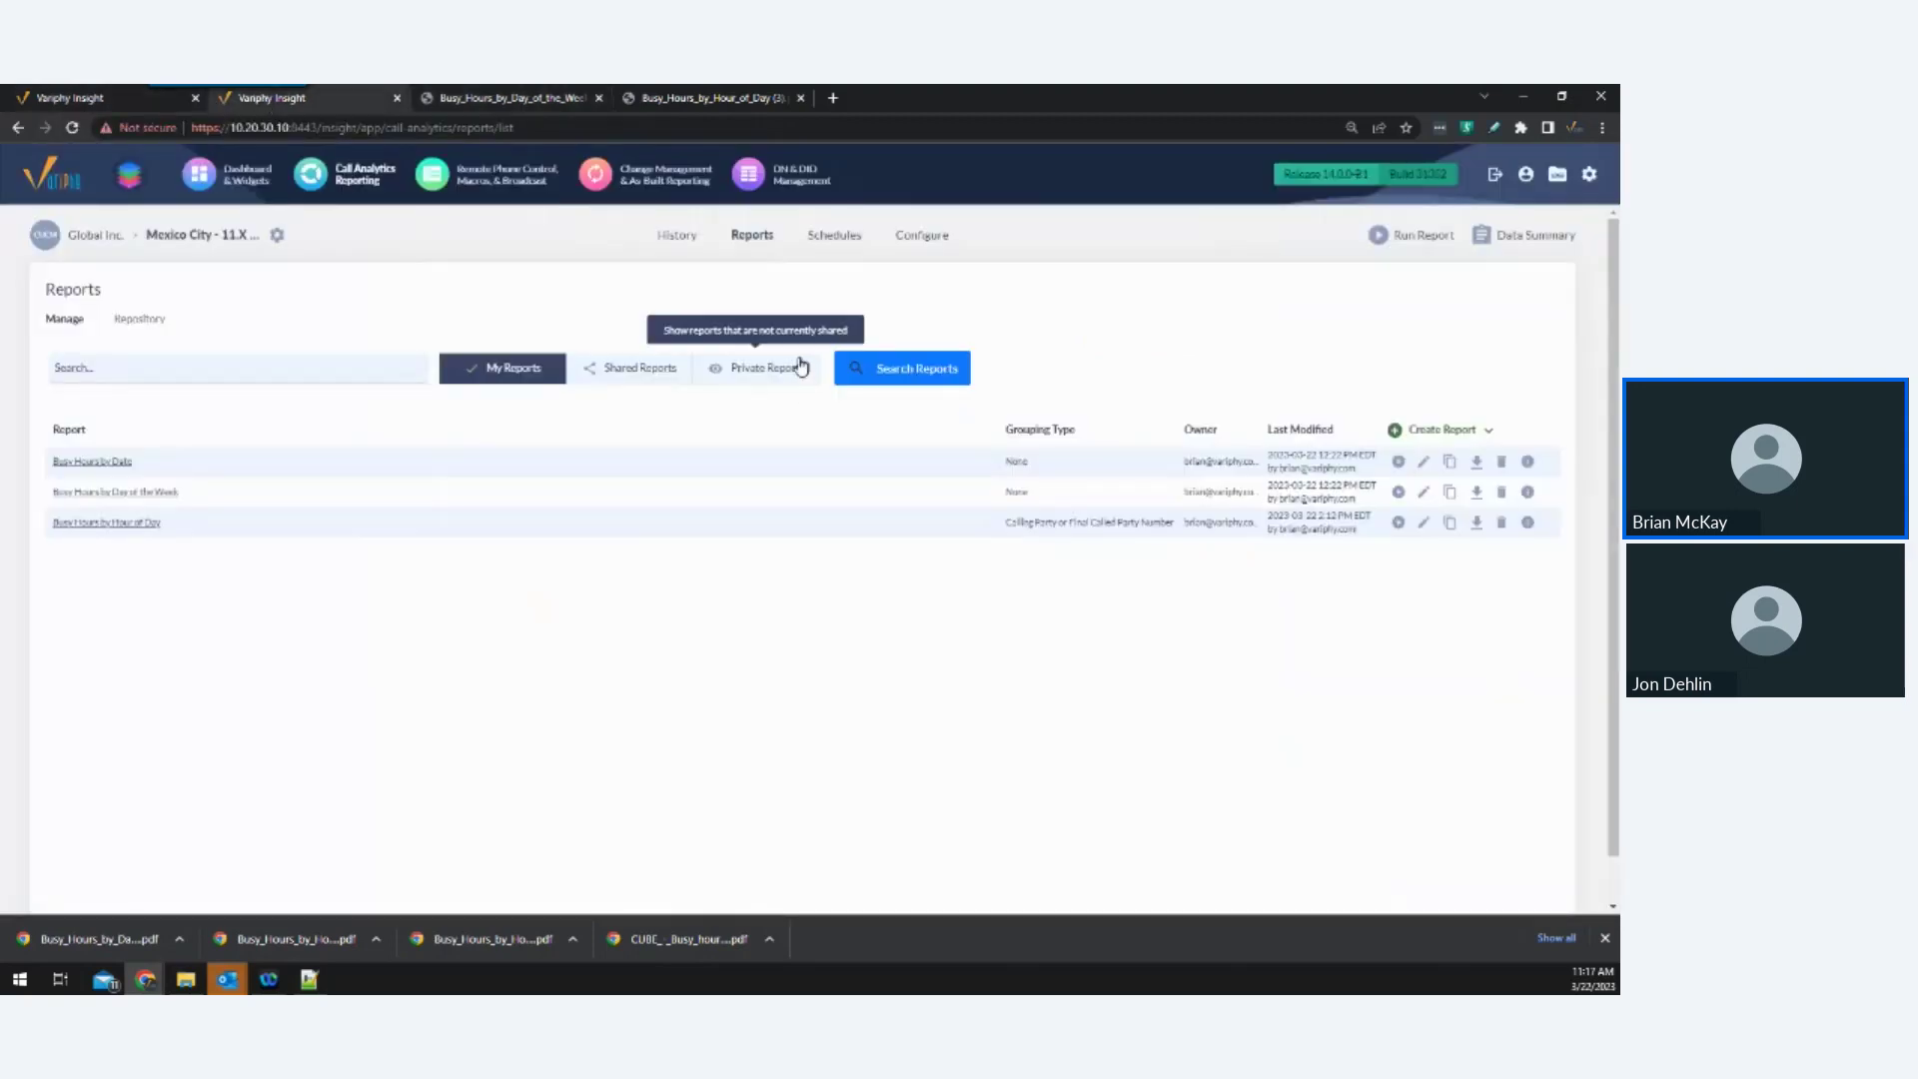
{"action": "left_click", "coordinate": [1398, 462]}
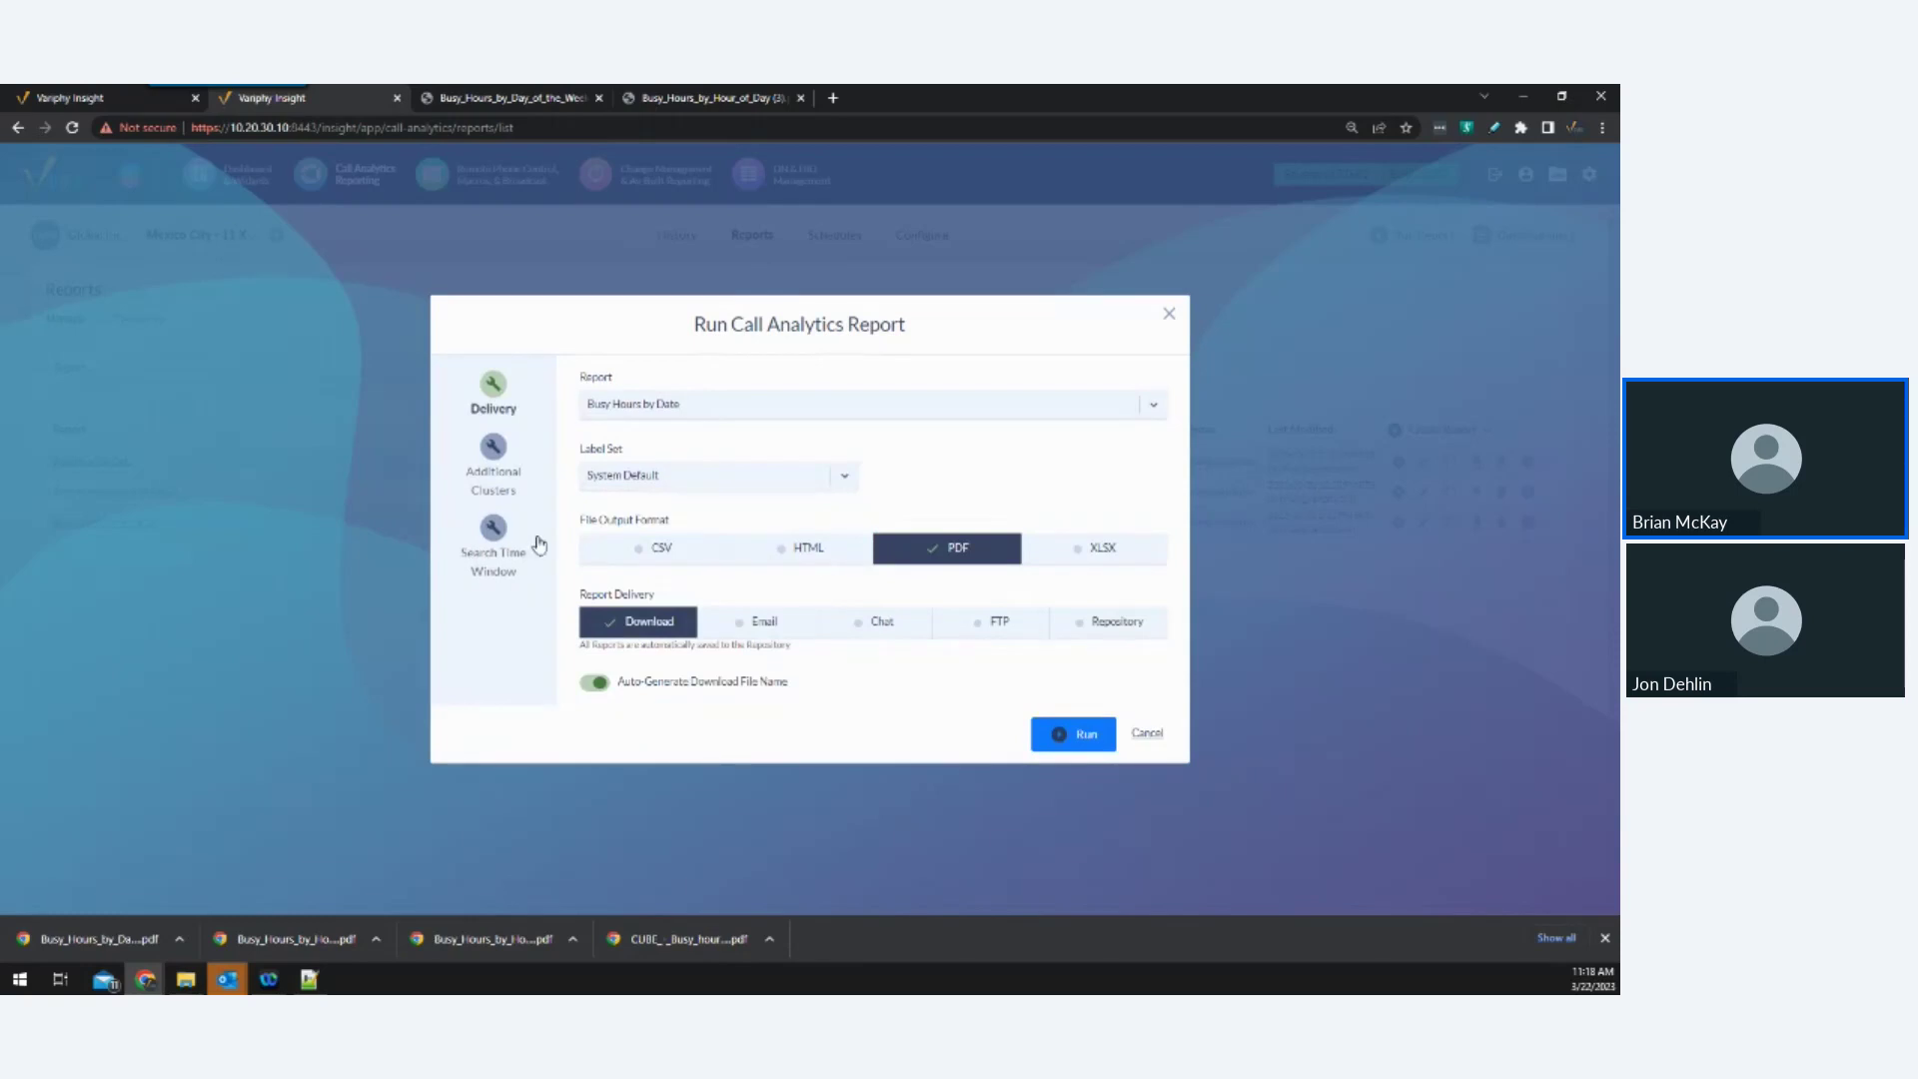
{"action": "left_click", "coordinate": [494, 528]}
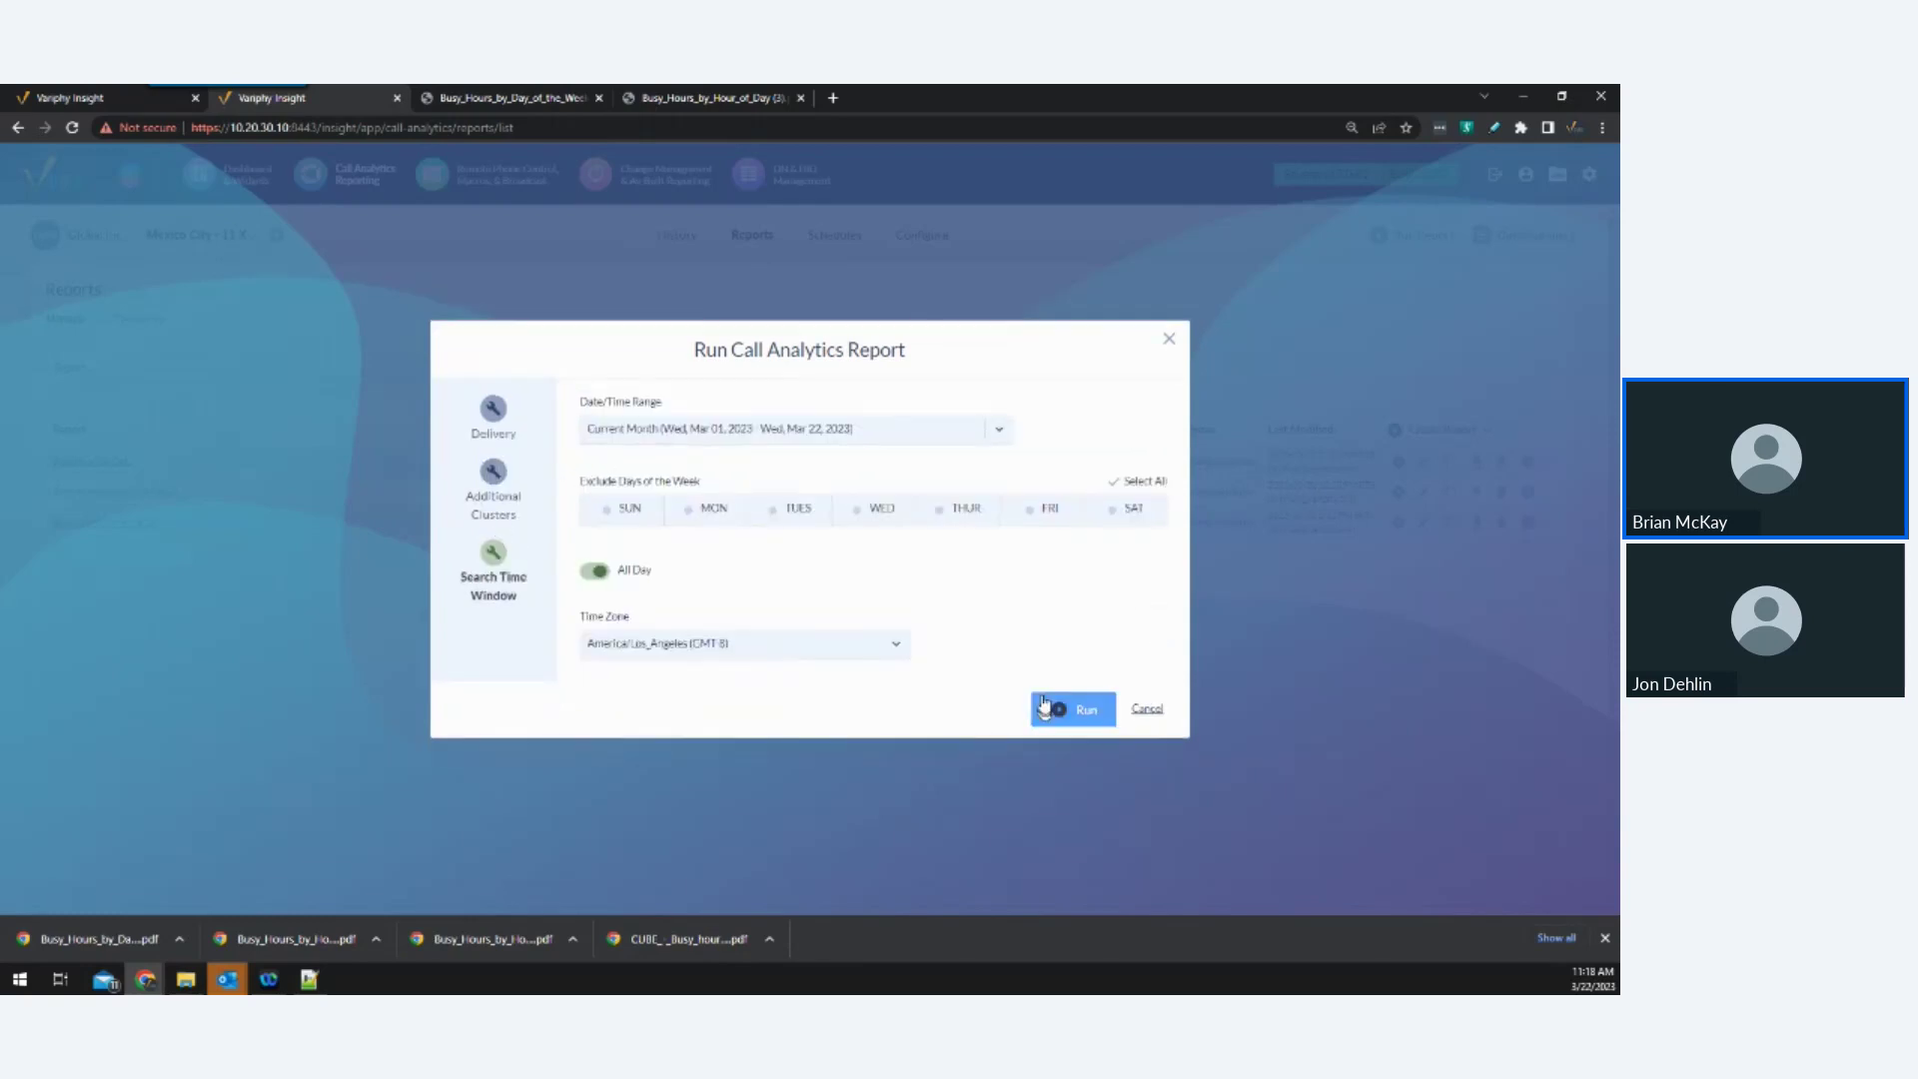
{"action": "left_click", "coordinate": [1054, 706]}
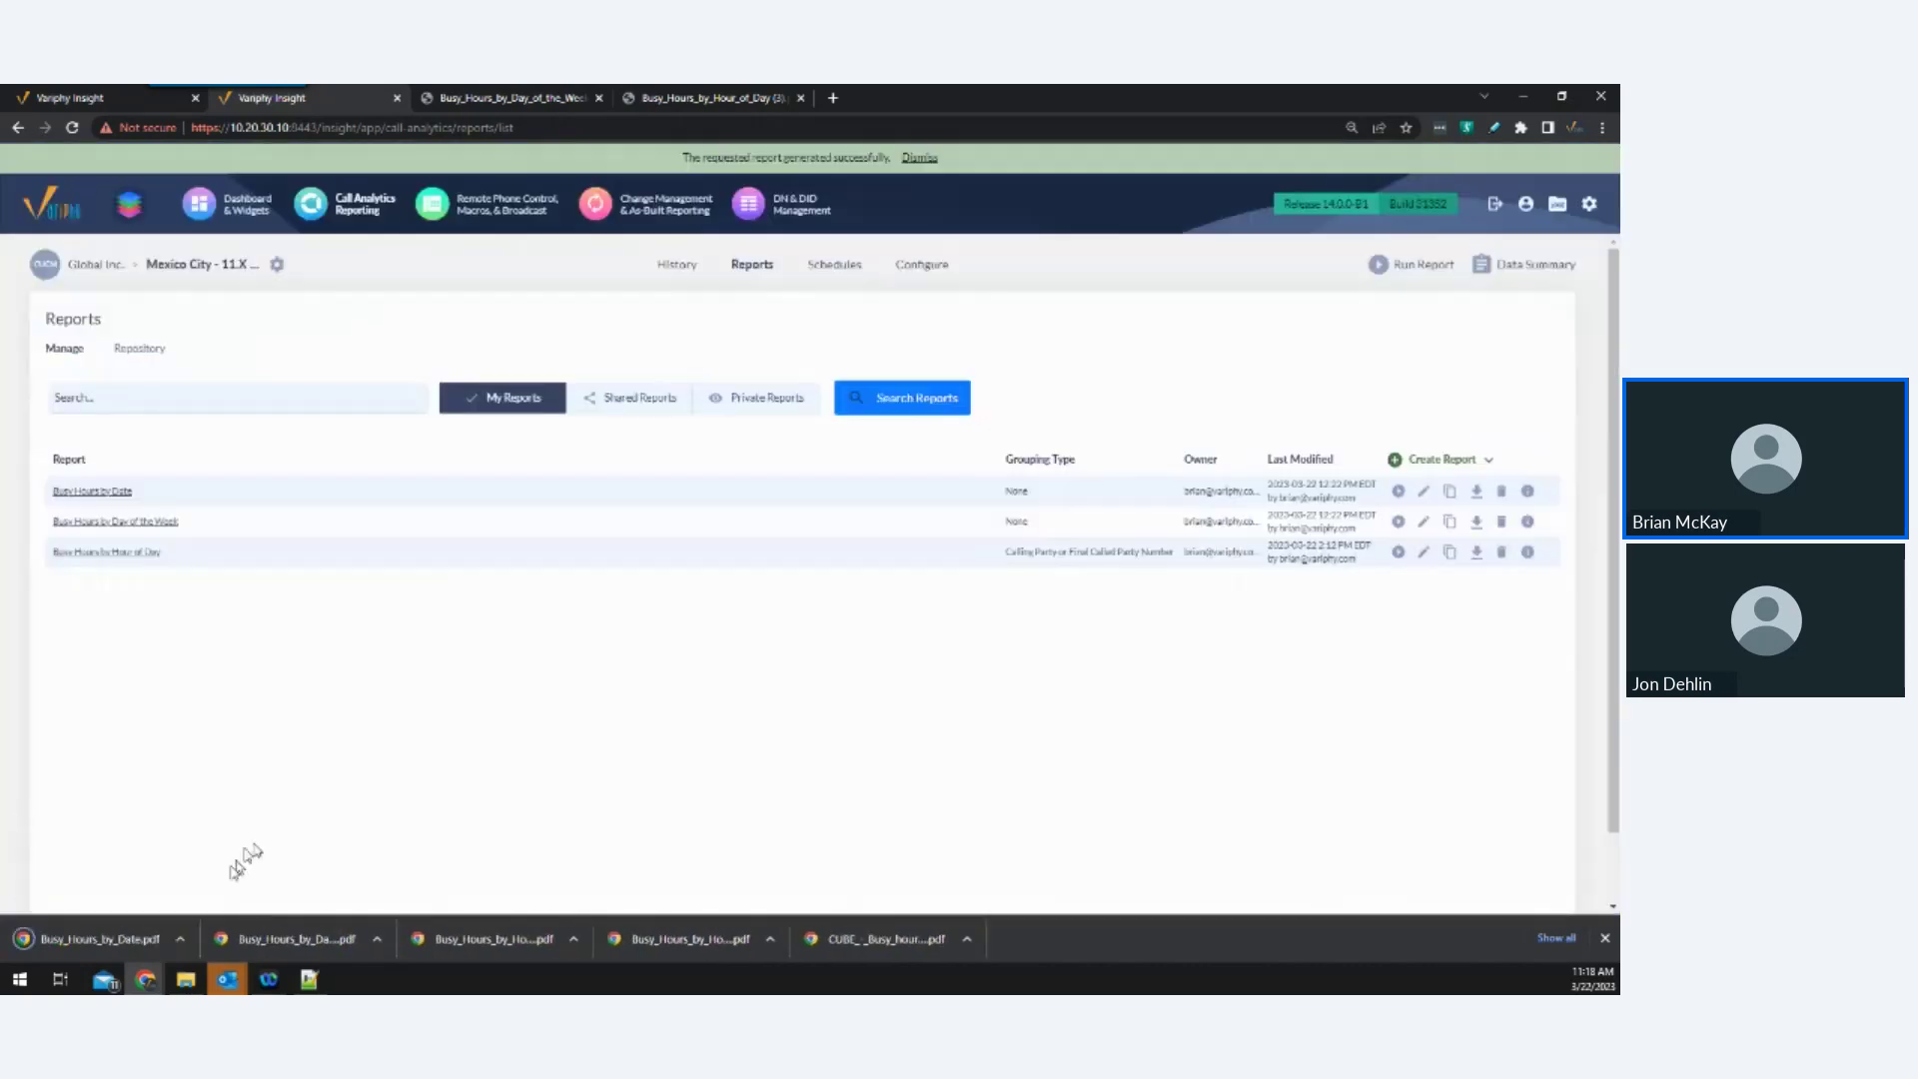
Open the Busy Hours by Date PDF and examine its call statistics and the Total Call Scenario Volume By Date chart.
{"action": "left_click", "coordinate": [160, 939]}
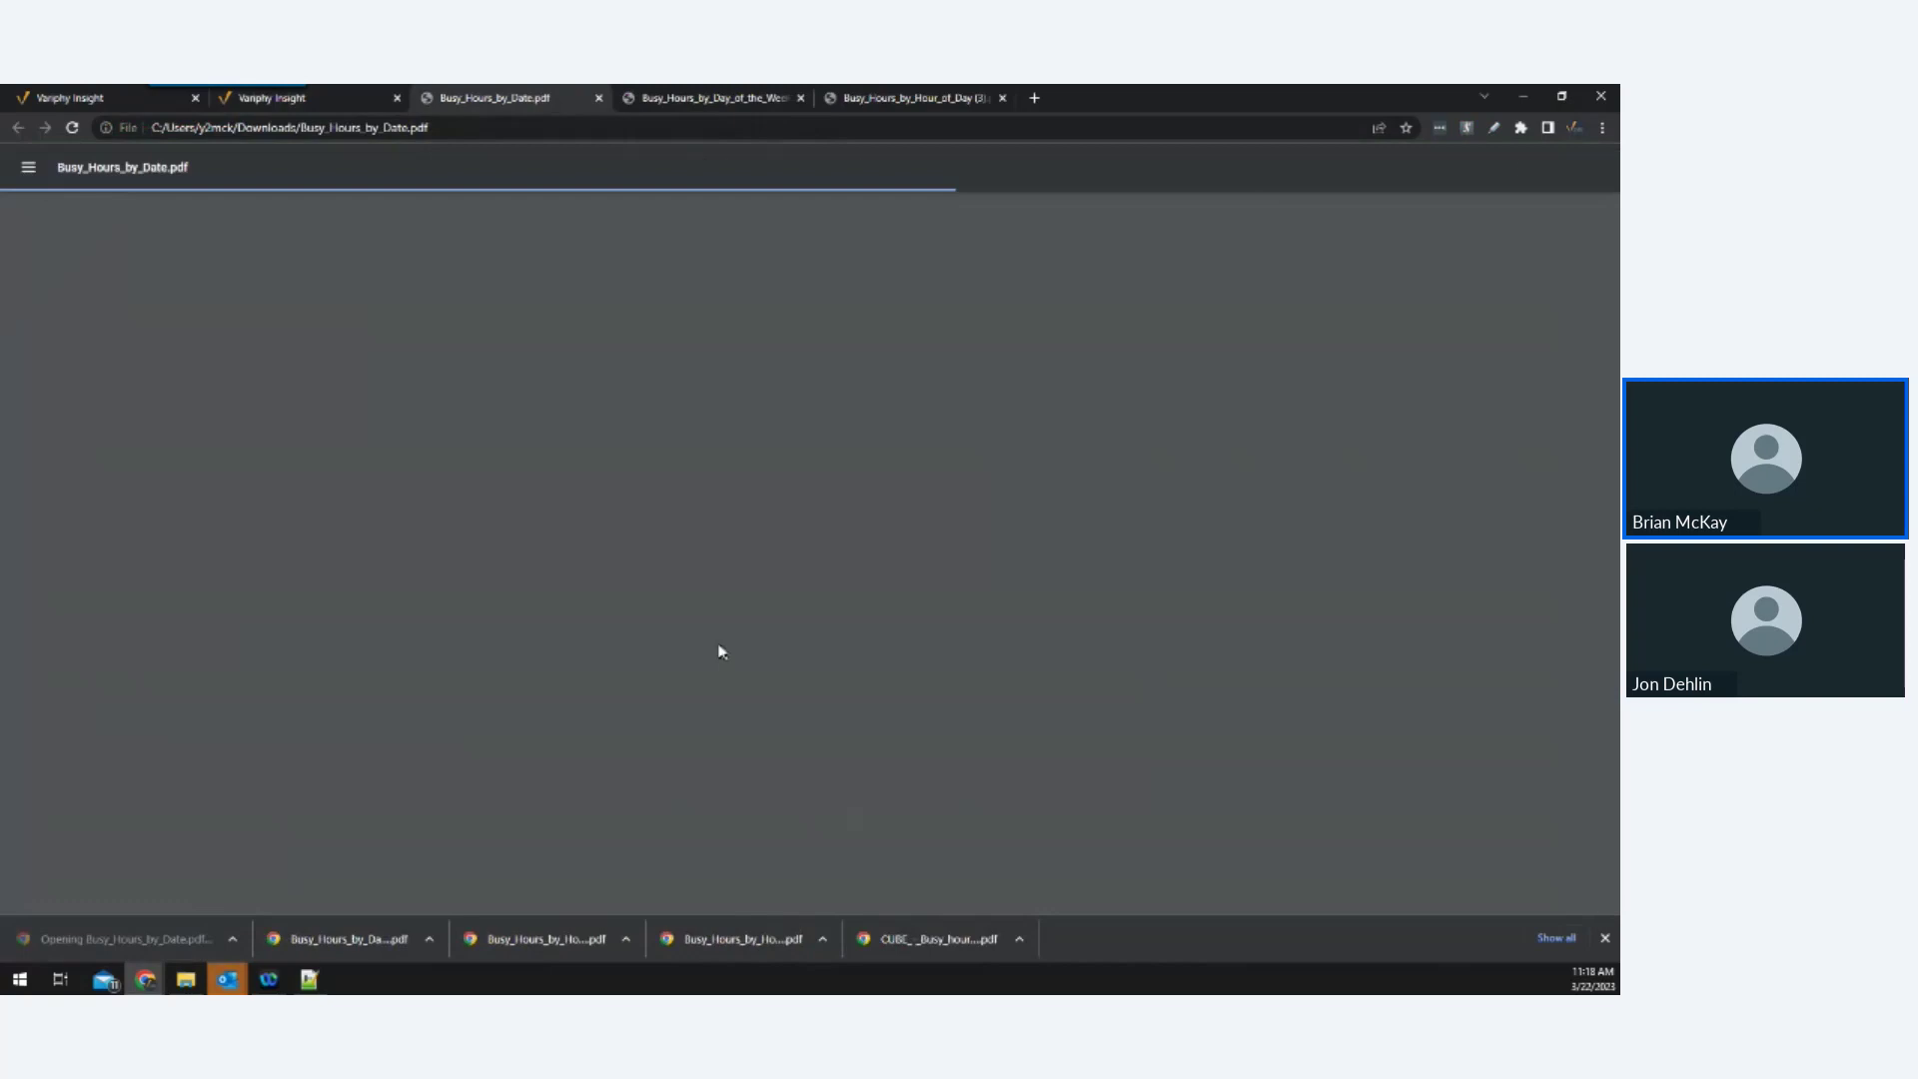
{"action": "scroll", "coordinate": [1291, 661], "scroll_direction": "down", "scroll_amount": 1}
{"action": "scroll", "coordinate": [1291, 661], "scroll_direction": "down", "scroll_amount": 7}
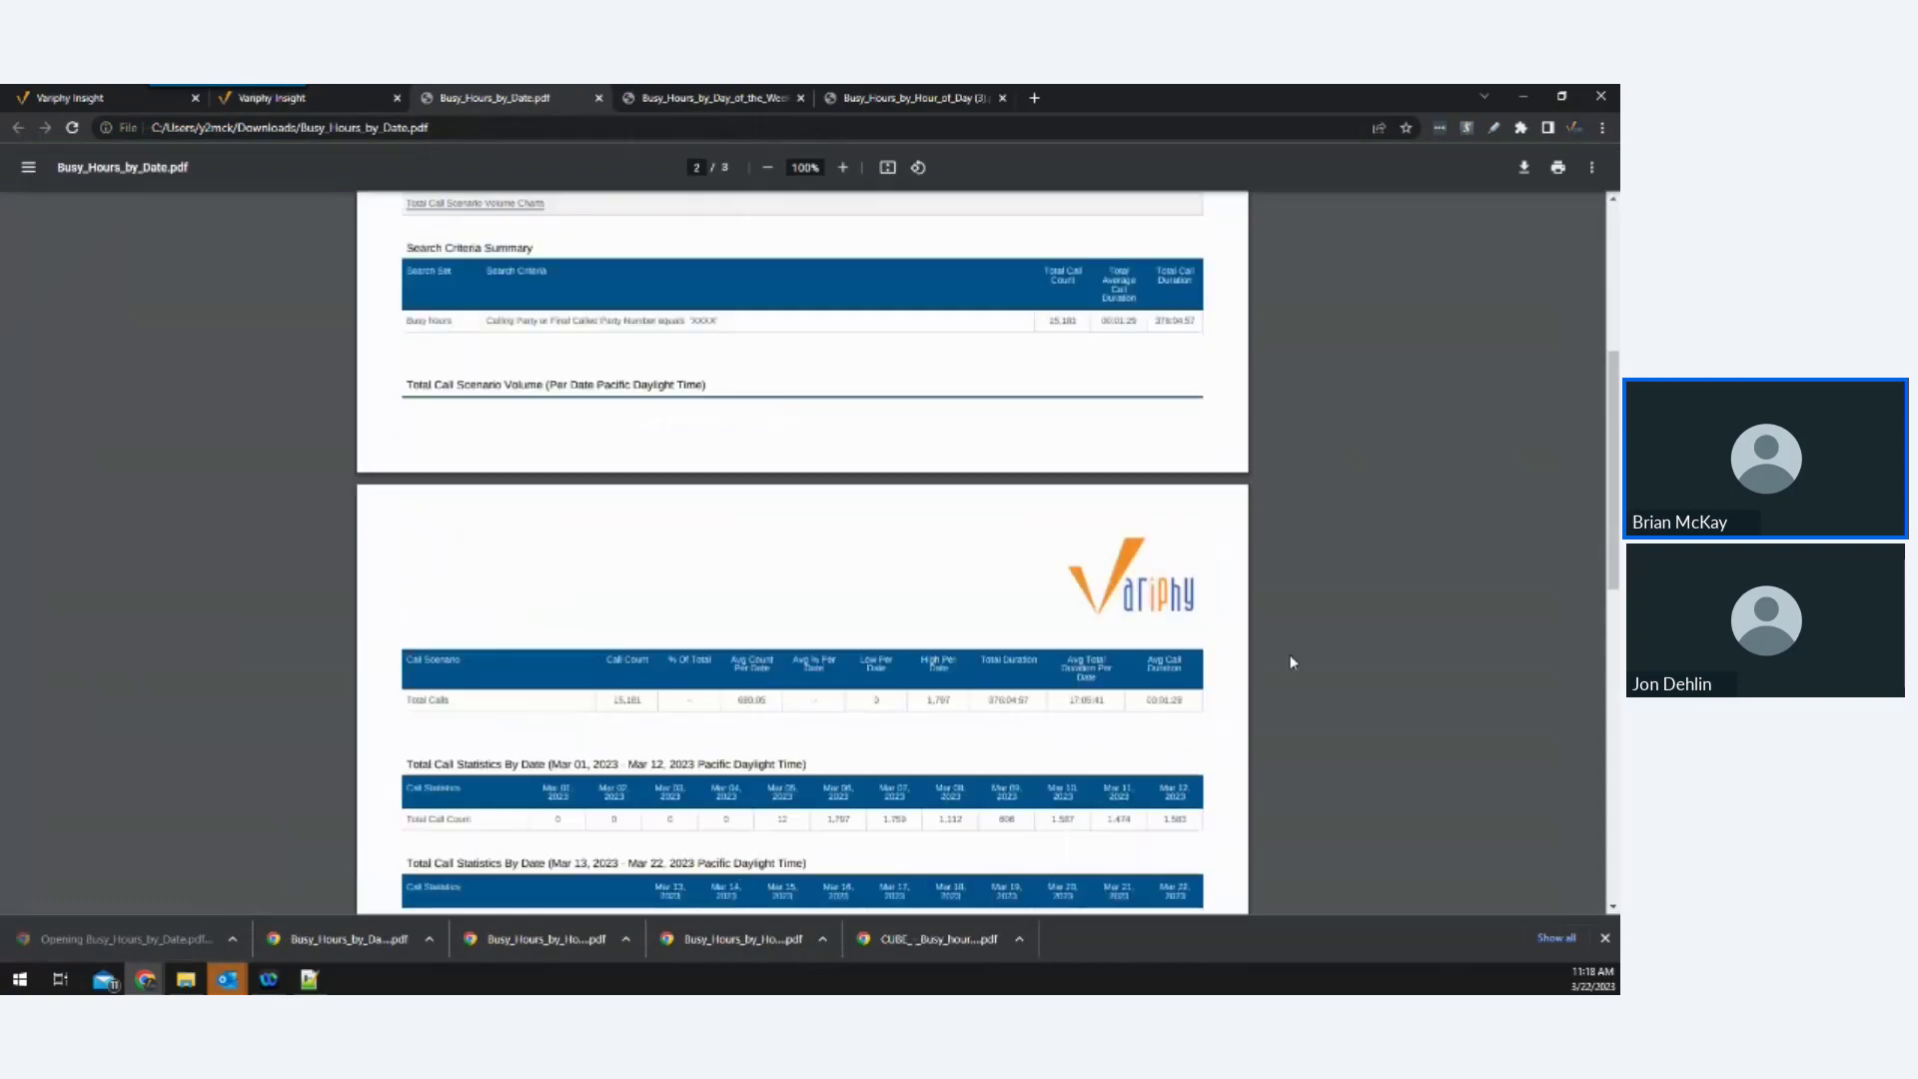
{"action": "scroll", "coordinate": [1291, 661], "scroll_direction": "down", "scroll_amount": 5}
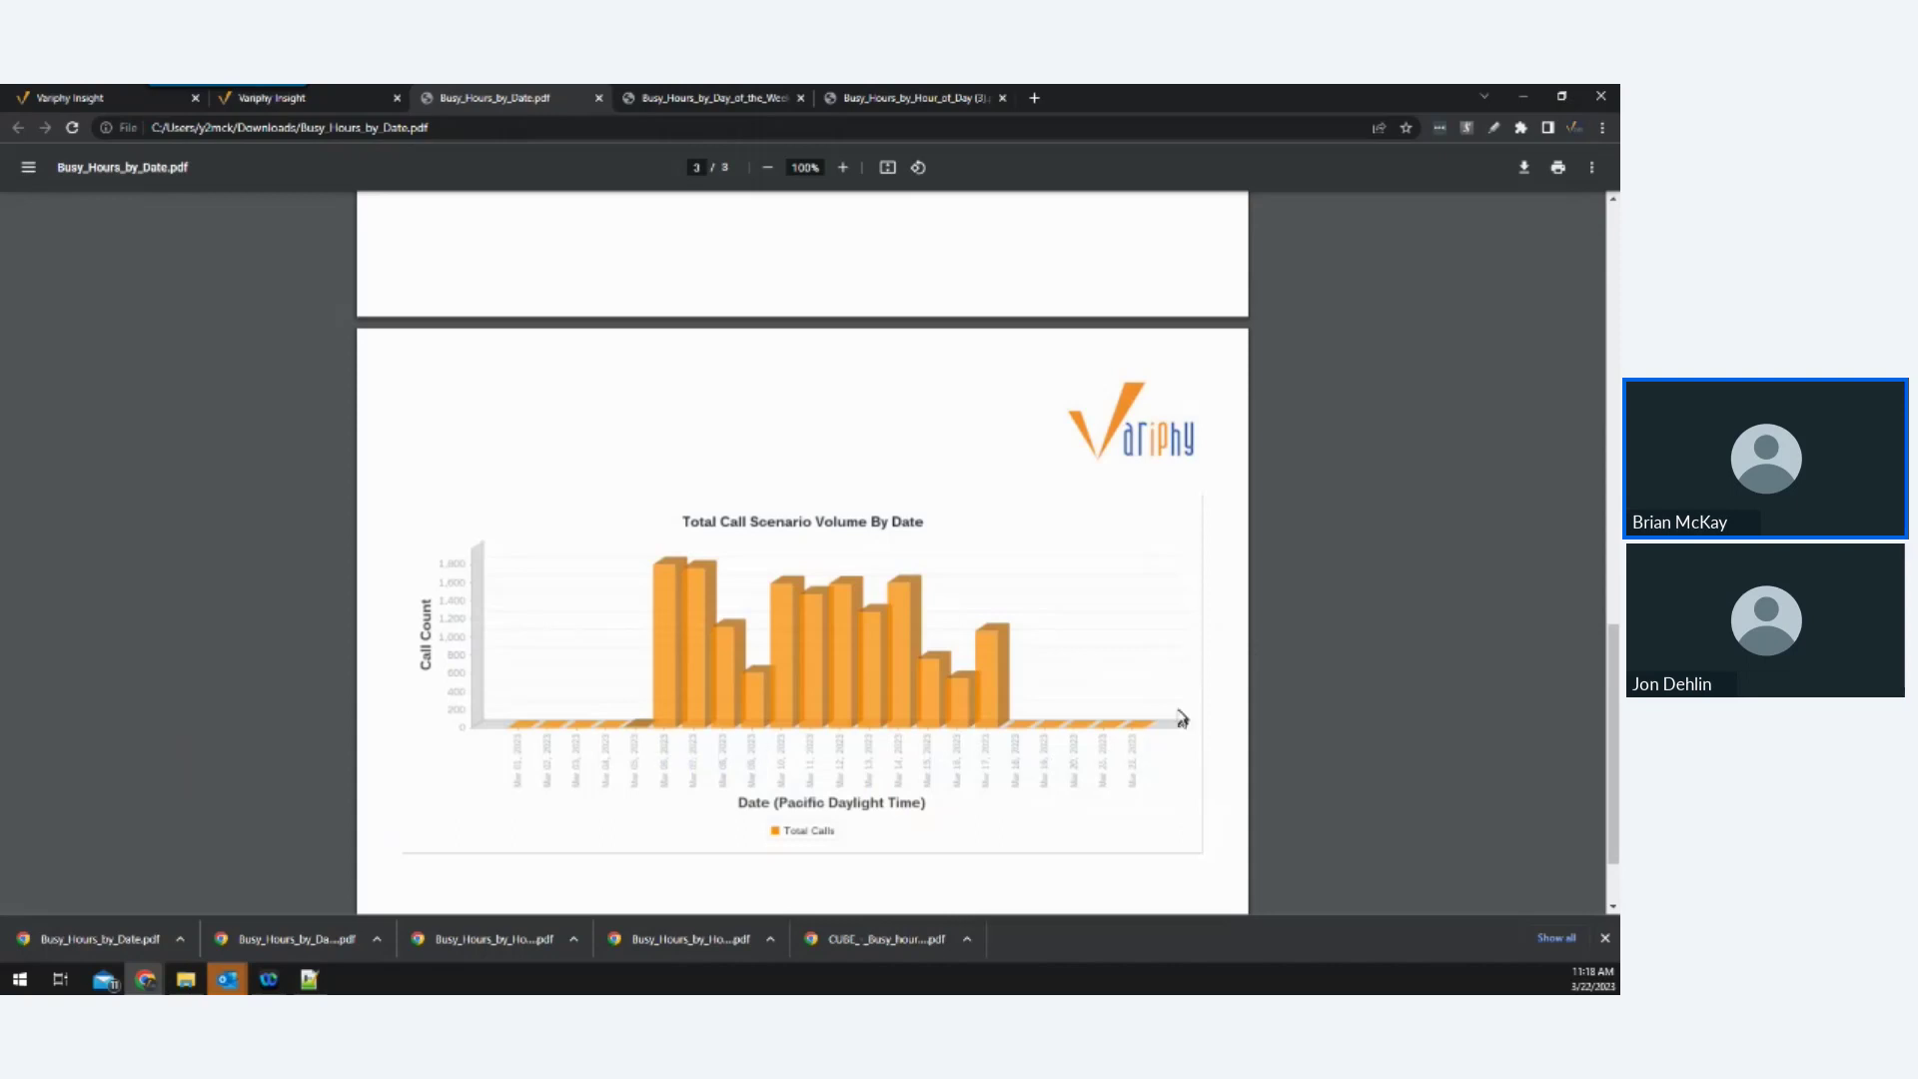
{"action": "scroll", "coordinate": [1182, 717], "scroll_direction": "down", "scroll_amount": 2}
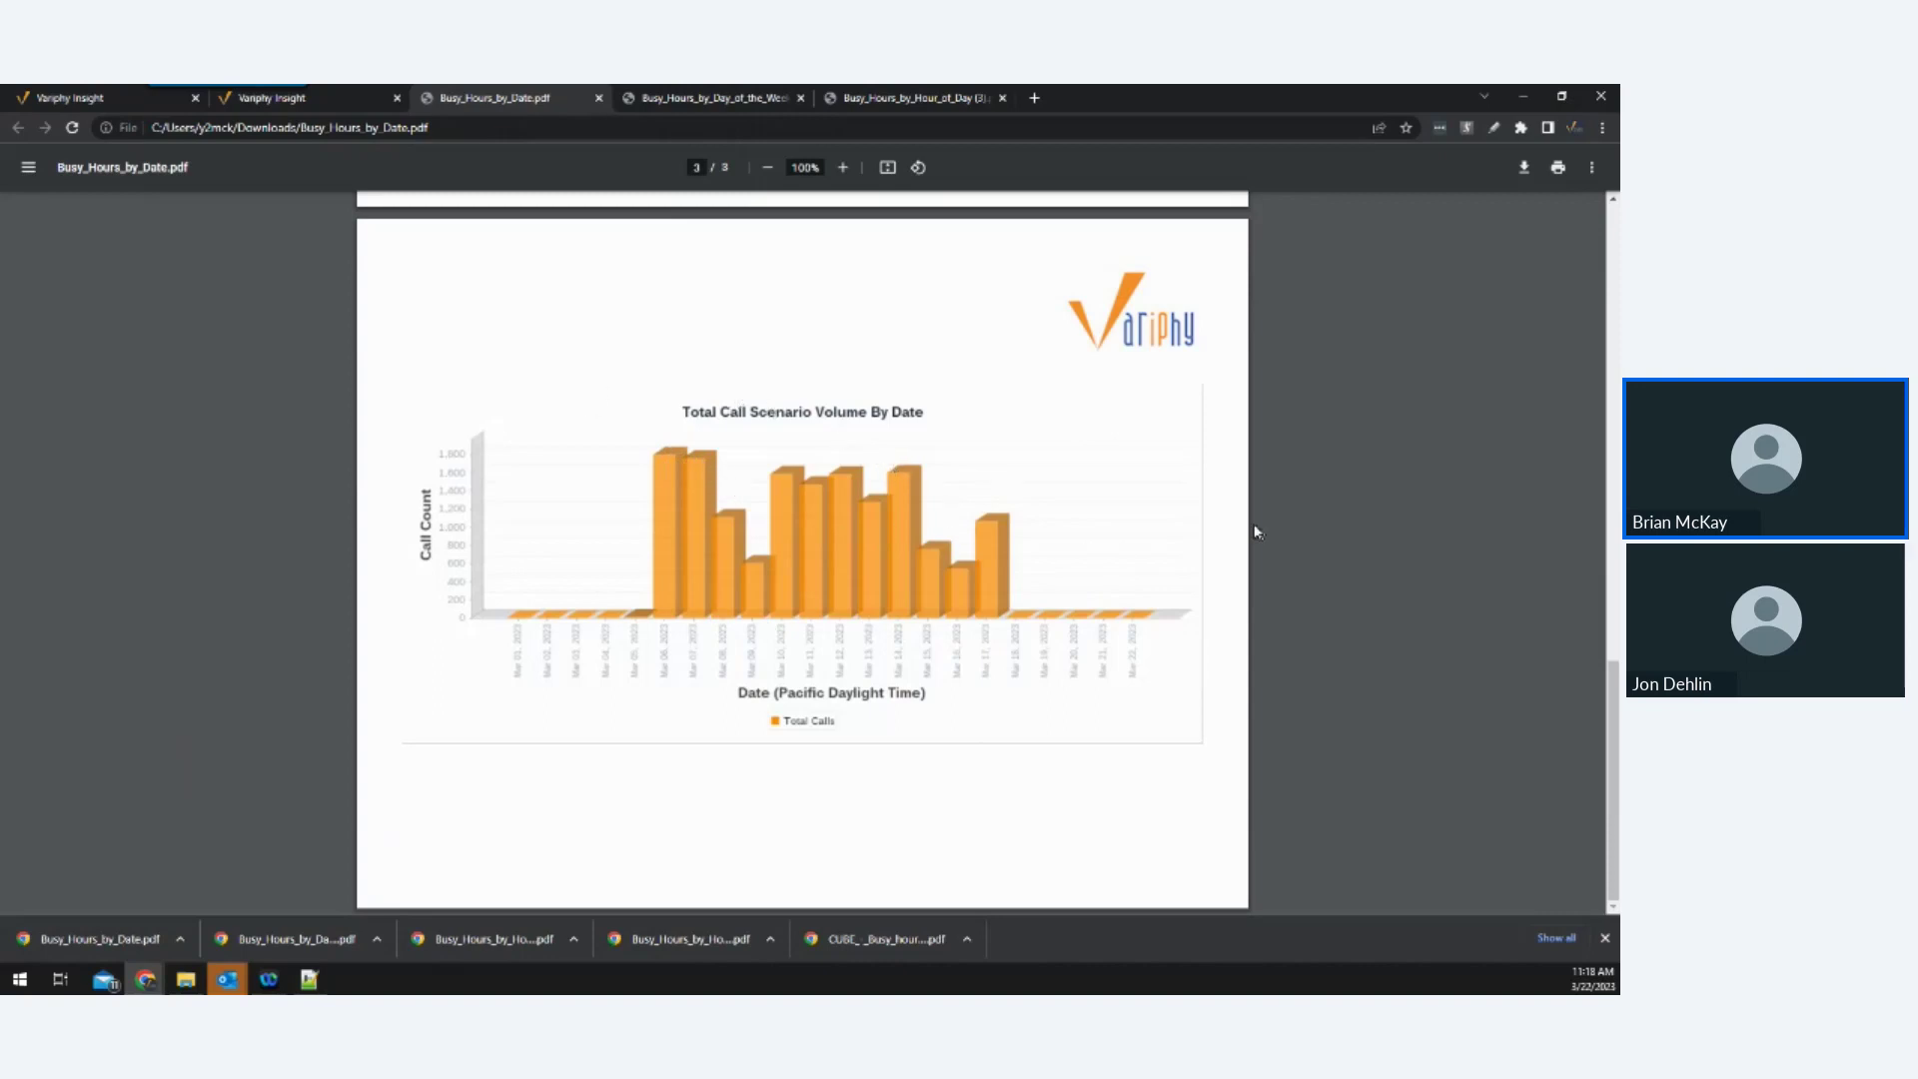
{"action": "scroll", "coordinate": [1255, 530], "scroll_direction": "up", "scroll_amount": 8}
Return to the reports list and change the platform to Cisco CUBE.
{"action": "left_click", "coordinate": [328, 112]}
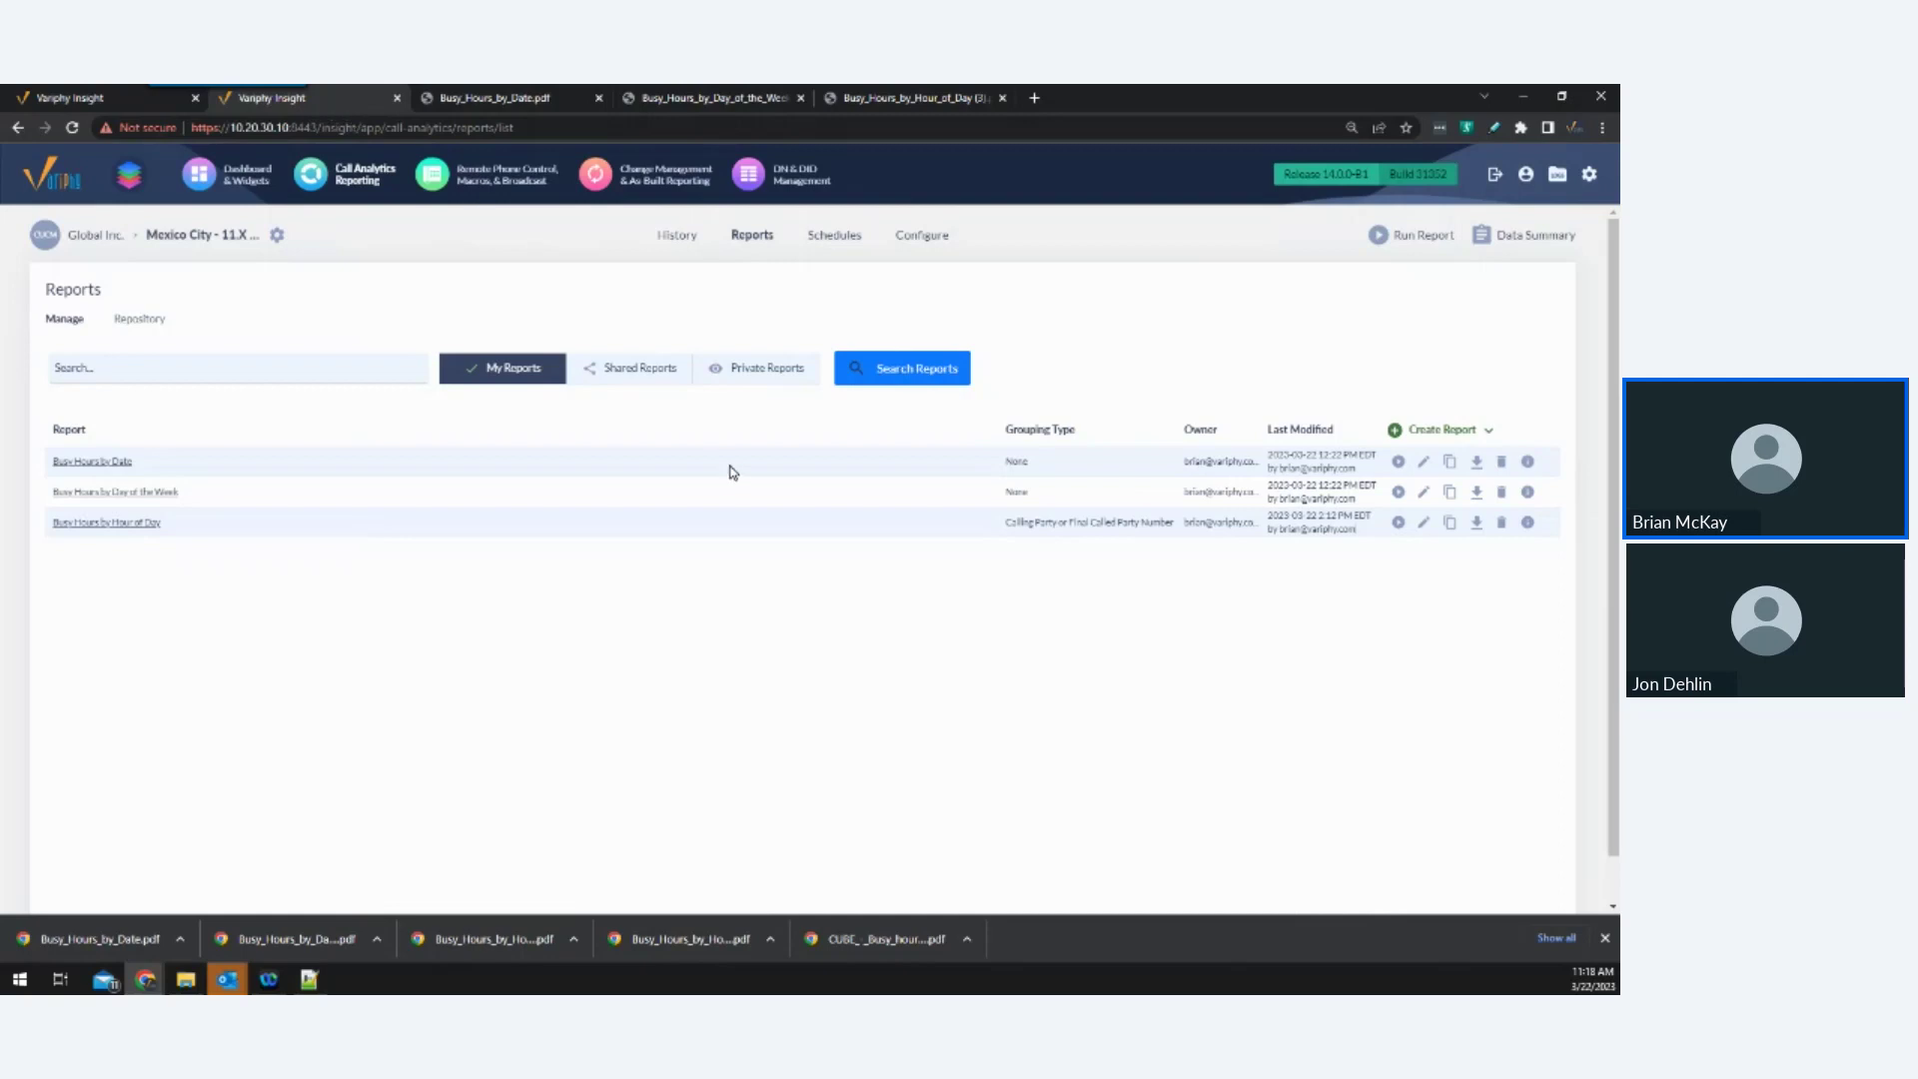
{"action": "left_click", "coordinate": [277, 235]}
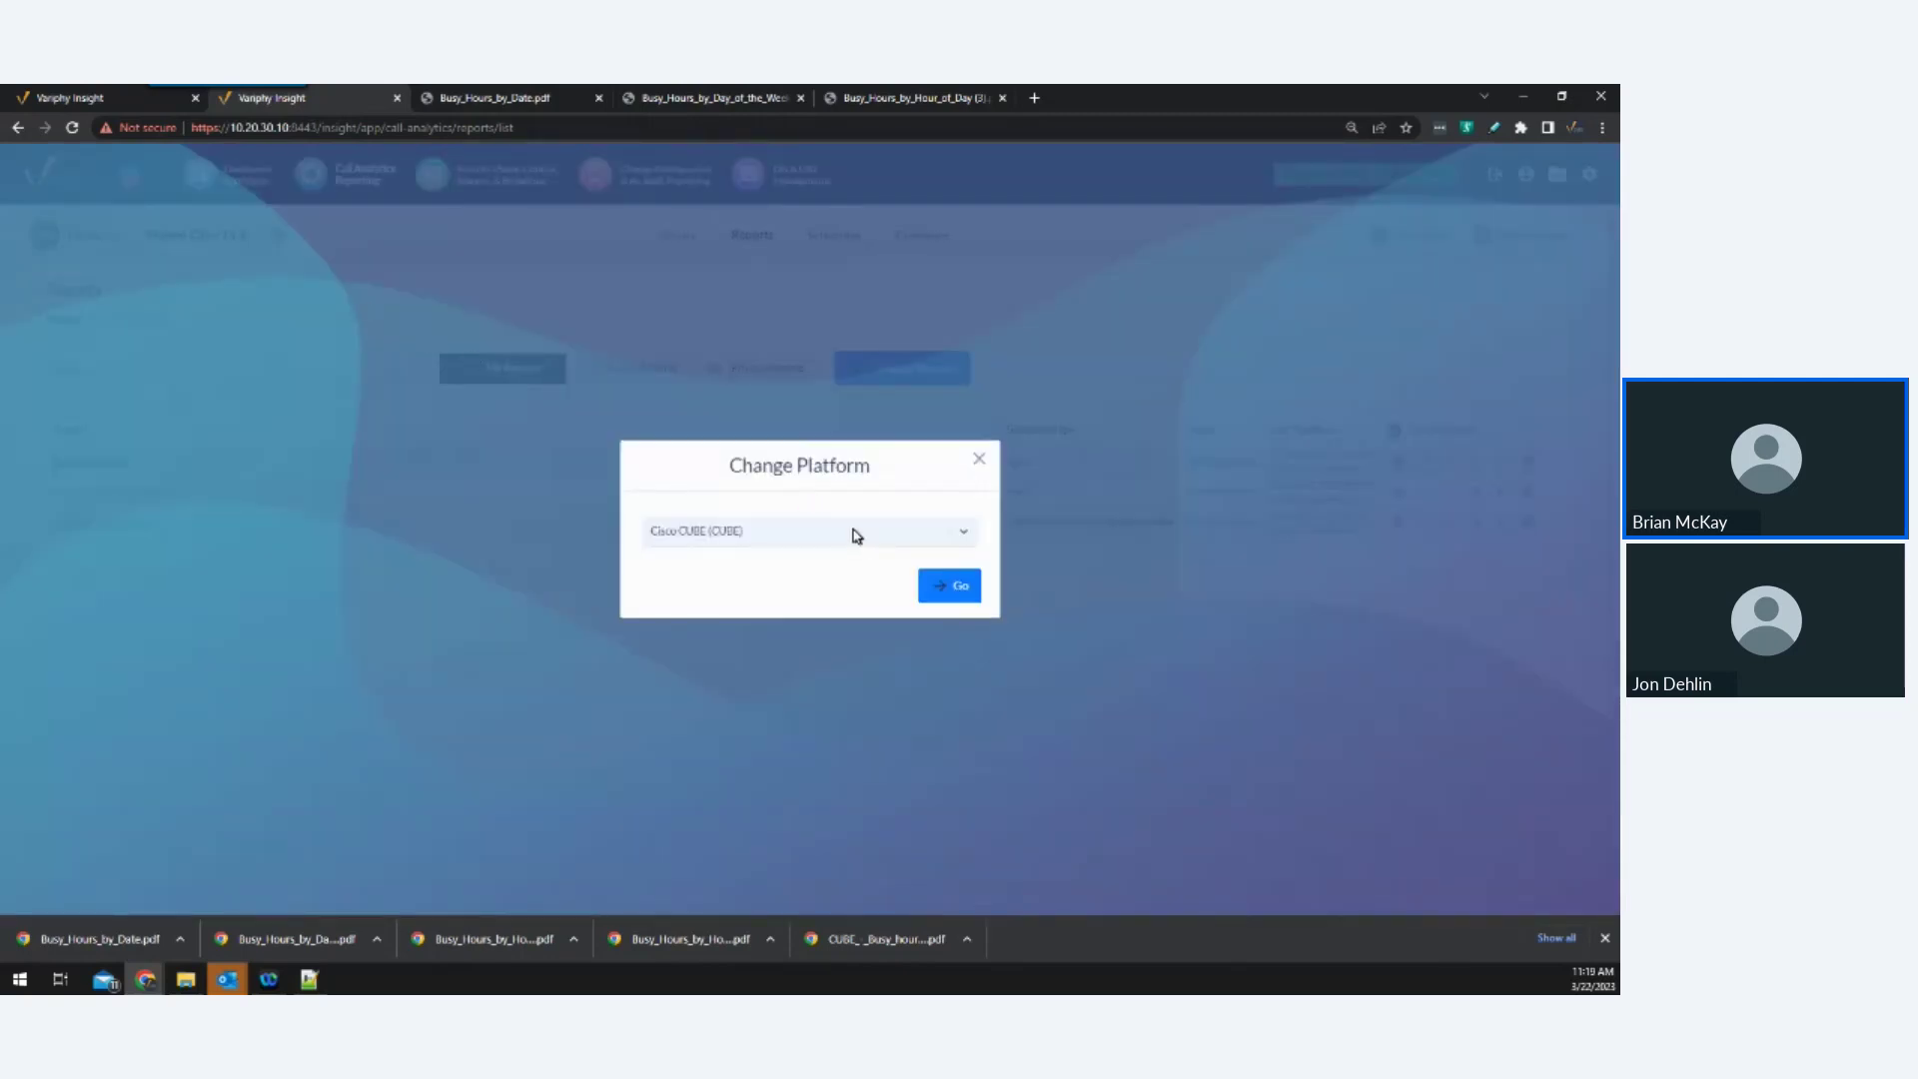
{"action": "left_click", "coordinate": [836, 535]}
{"action": "left_click", "coordinate": [785, 591]}
{"action": "left_click", "coordinate": [950, 590]}
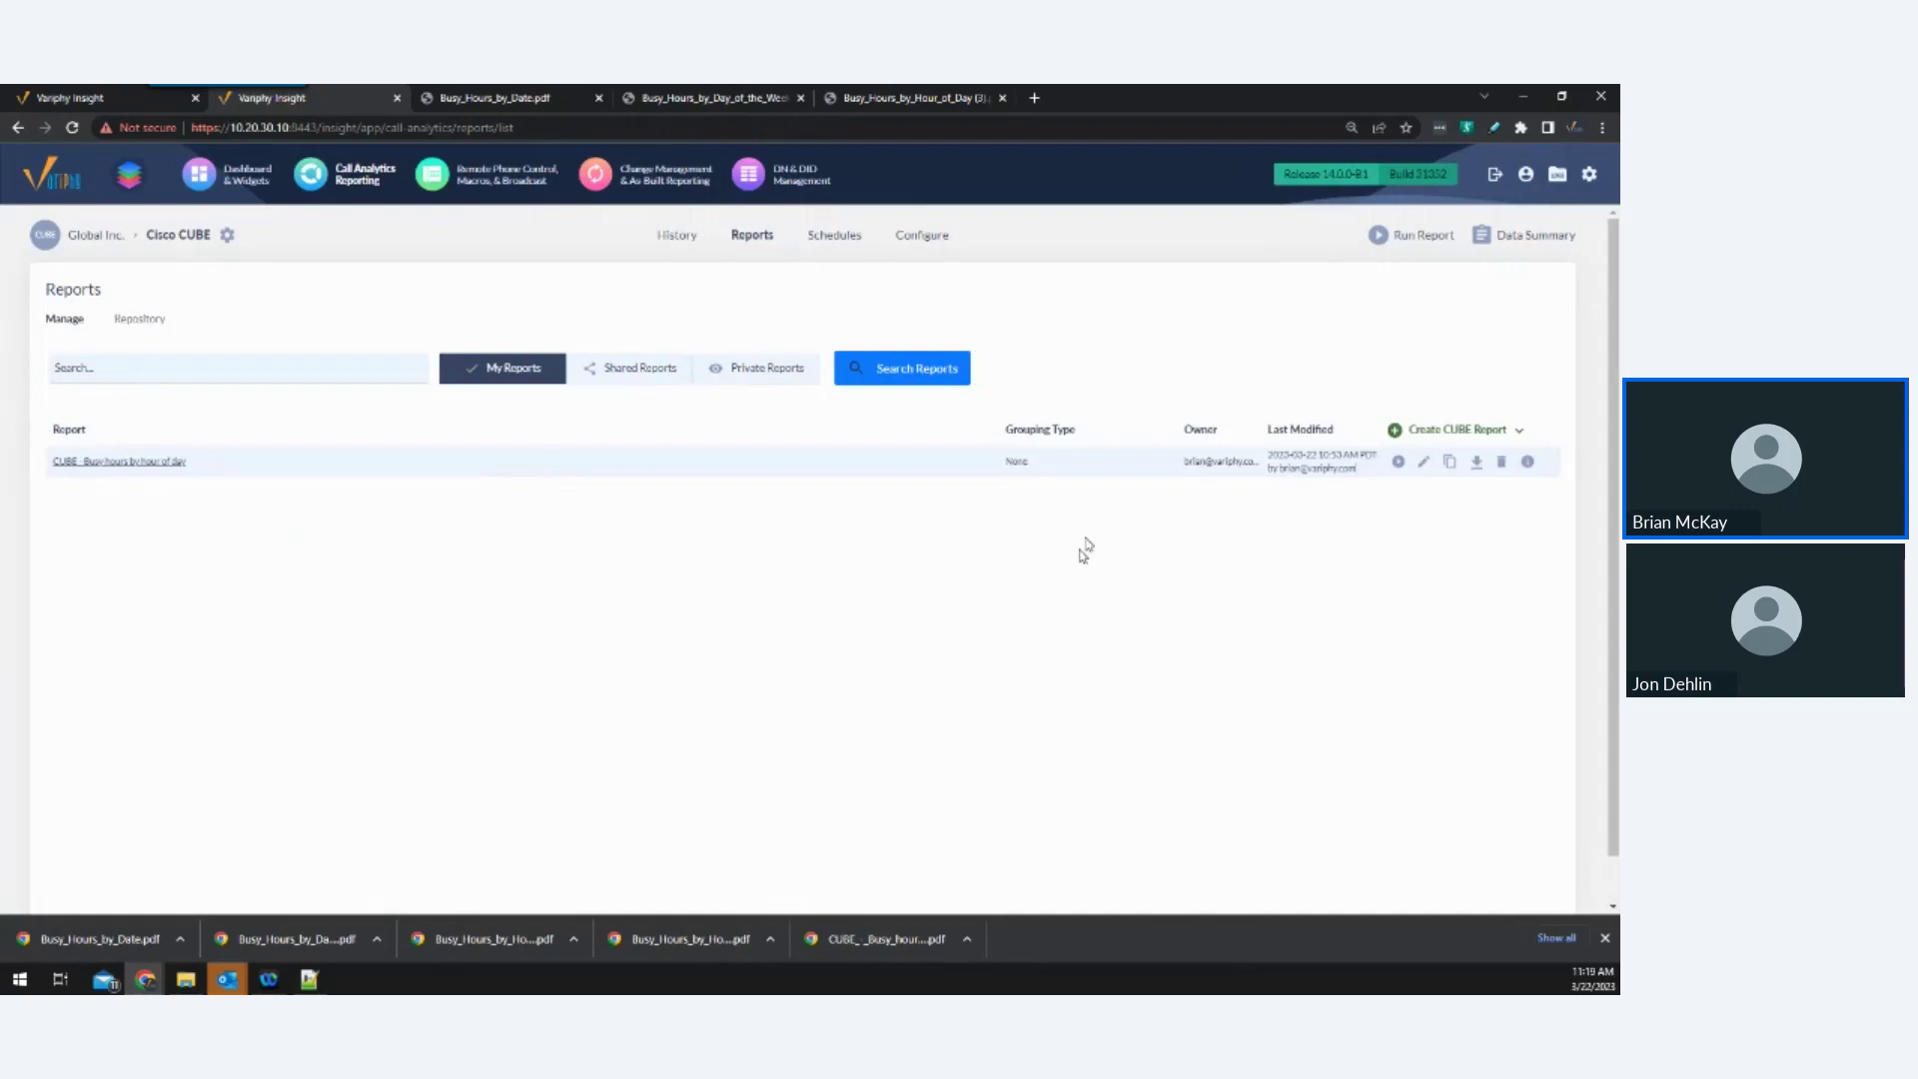
Open the CUBE - Busy hours by hour of day report for editing and review its Search Sets and Grouping Statistics settings.
{"action": "left_click", "coordinate": [1423, 465]}
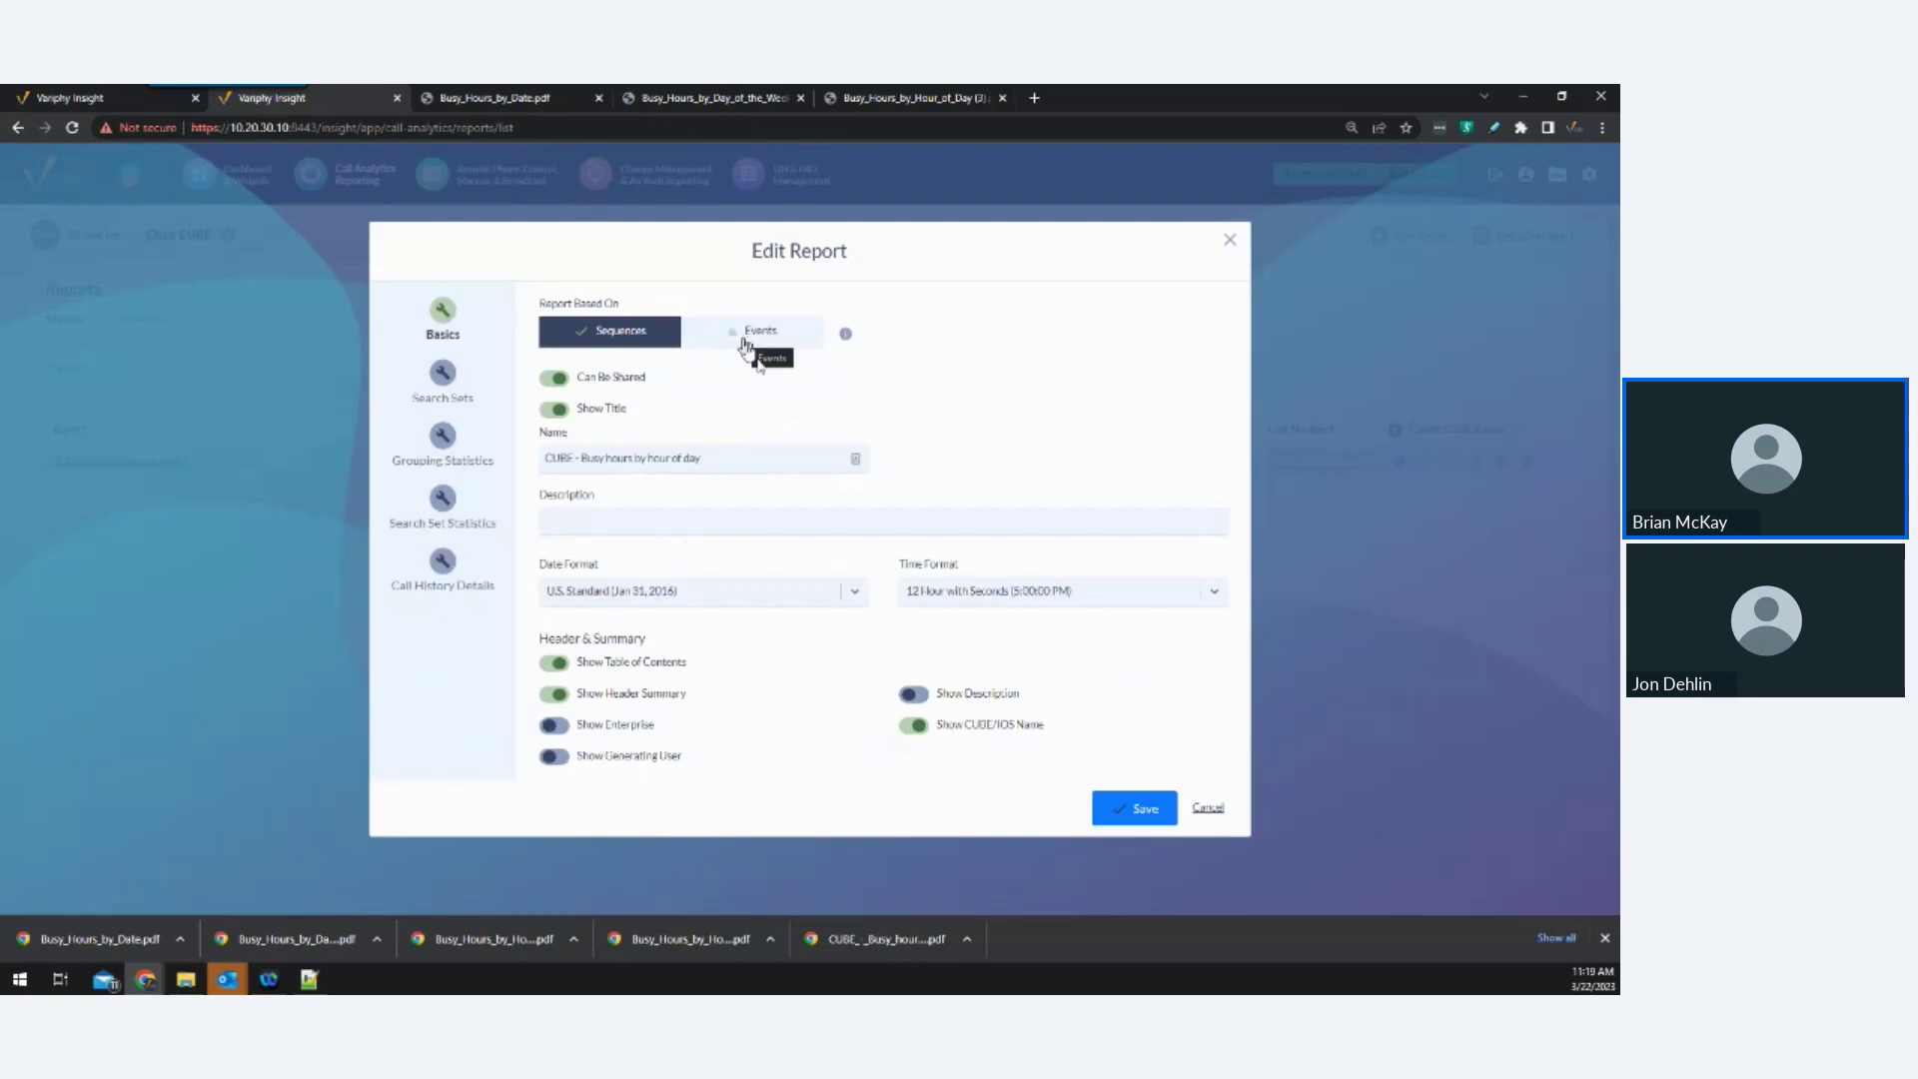
{"action": "left_click", "coordinate": [442, 378]}
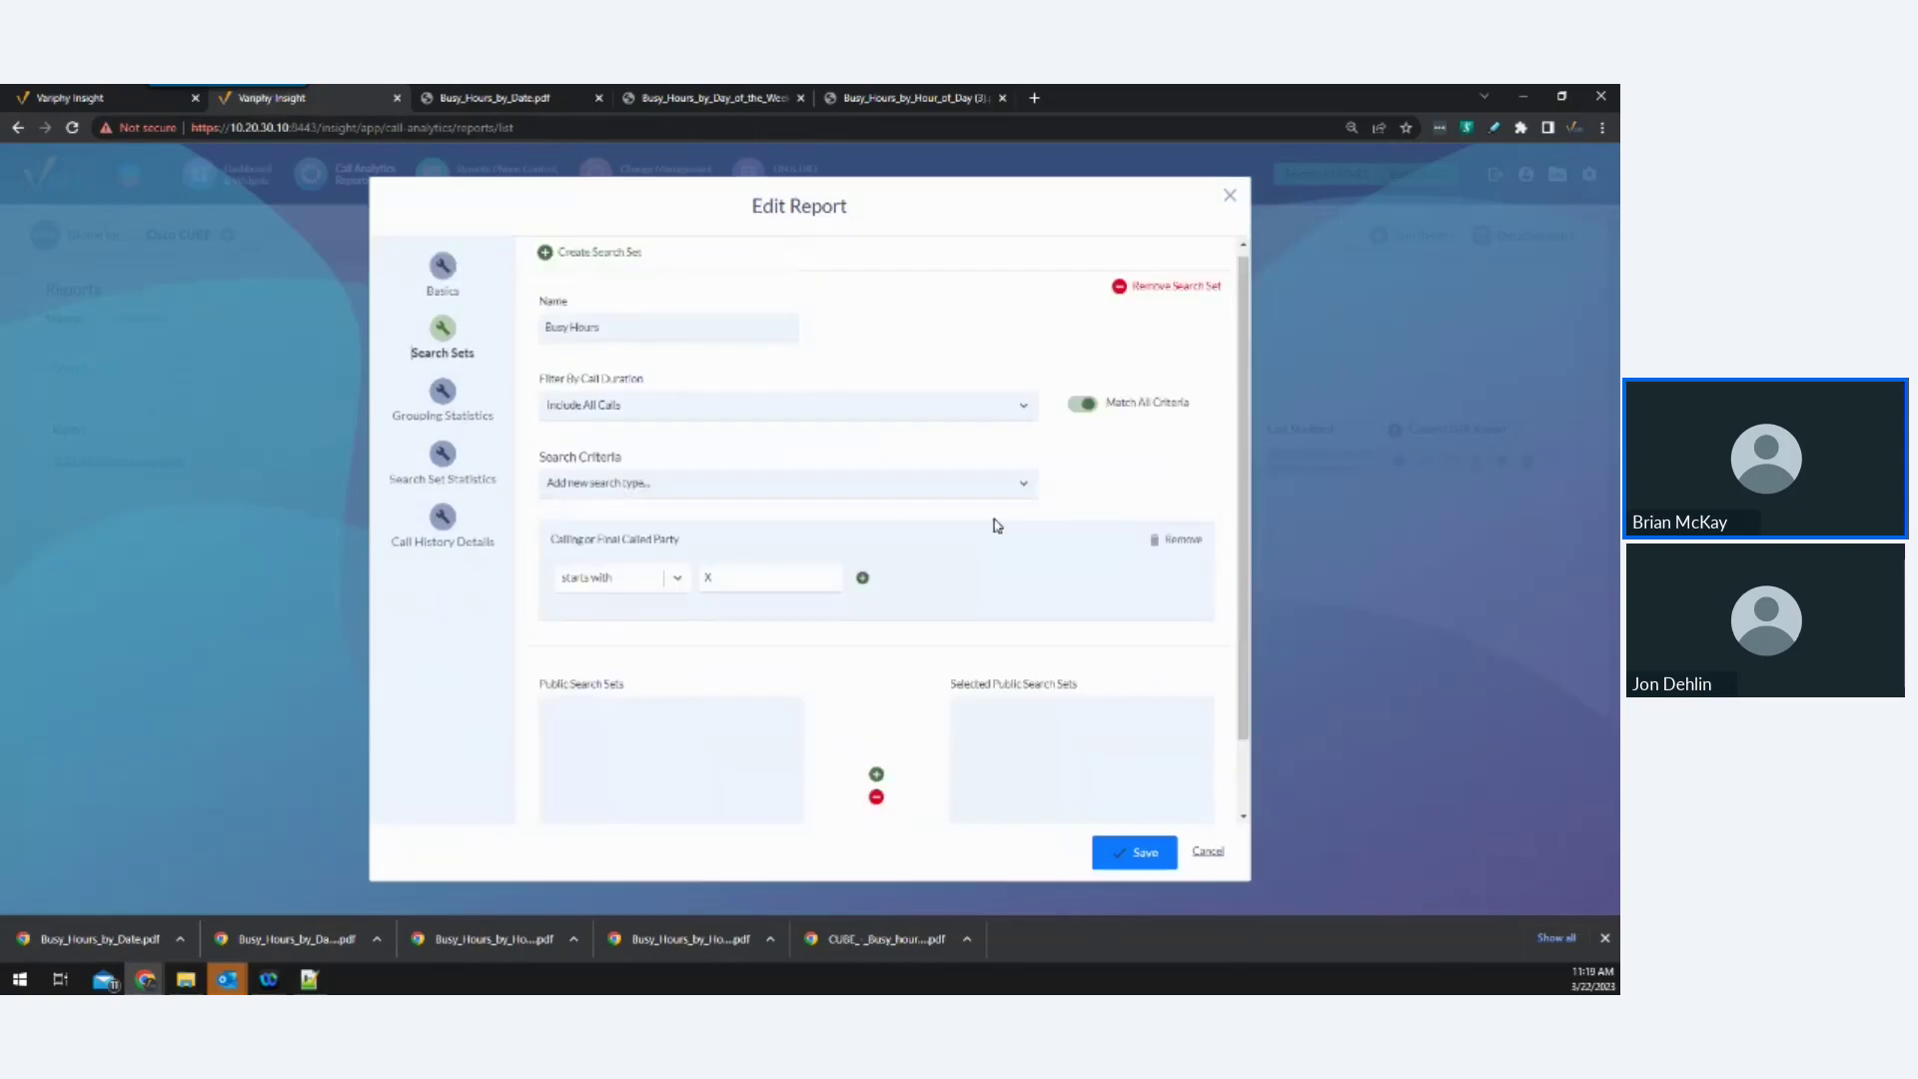
{"action": "scroll", "coordinate": [994, 521], "scroll_direction": "down", "scroll_amount": 1}
{"action": "scroll", "coordinate": [994, 522], "scroll_direction": "up", "scroll_amount": 1}
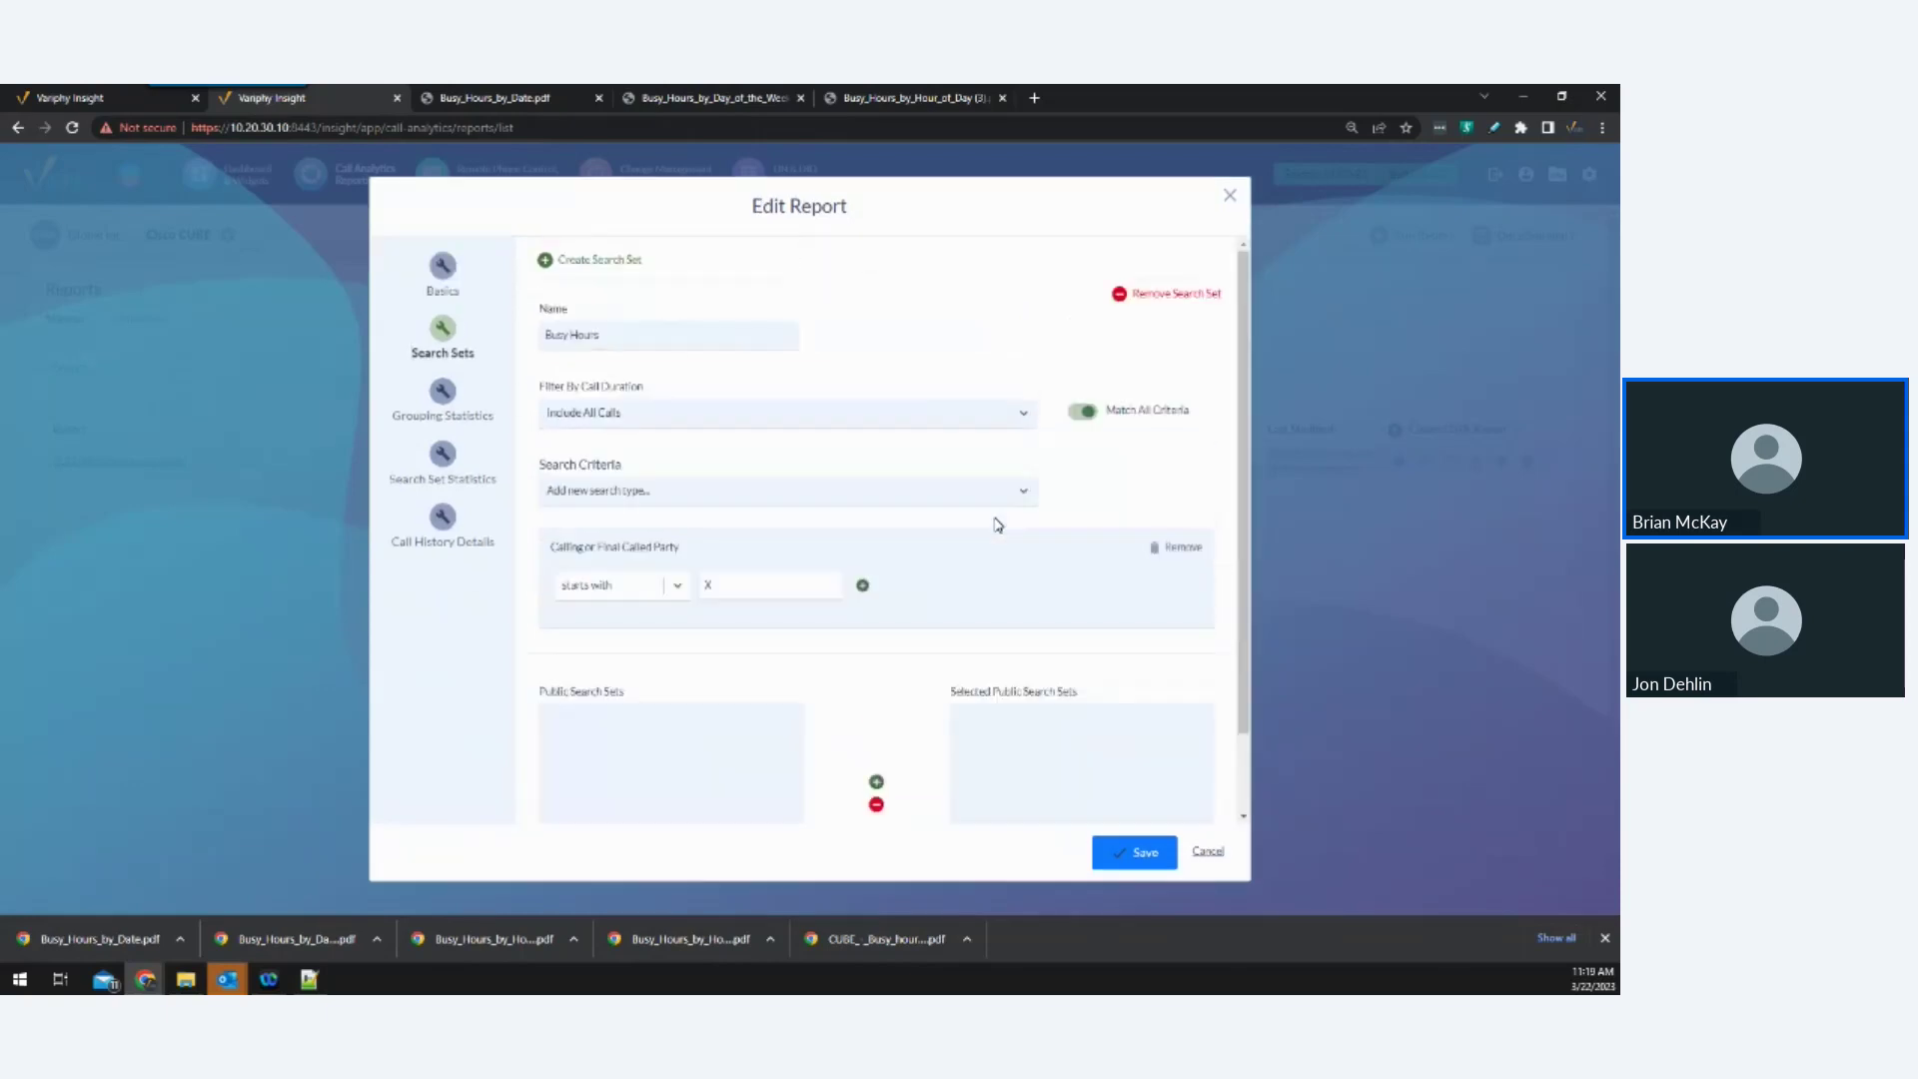
{"action": "left_click", "coordinate": [443, 391]}
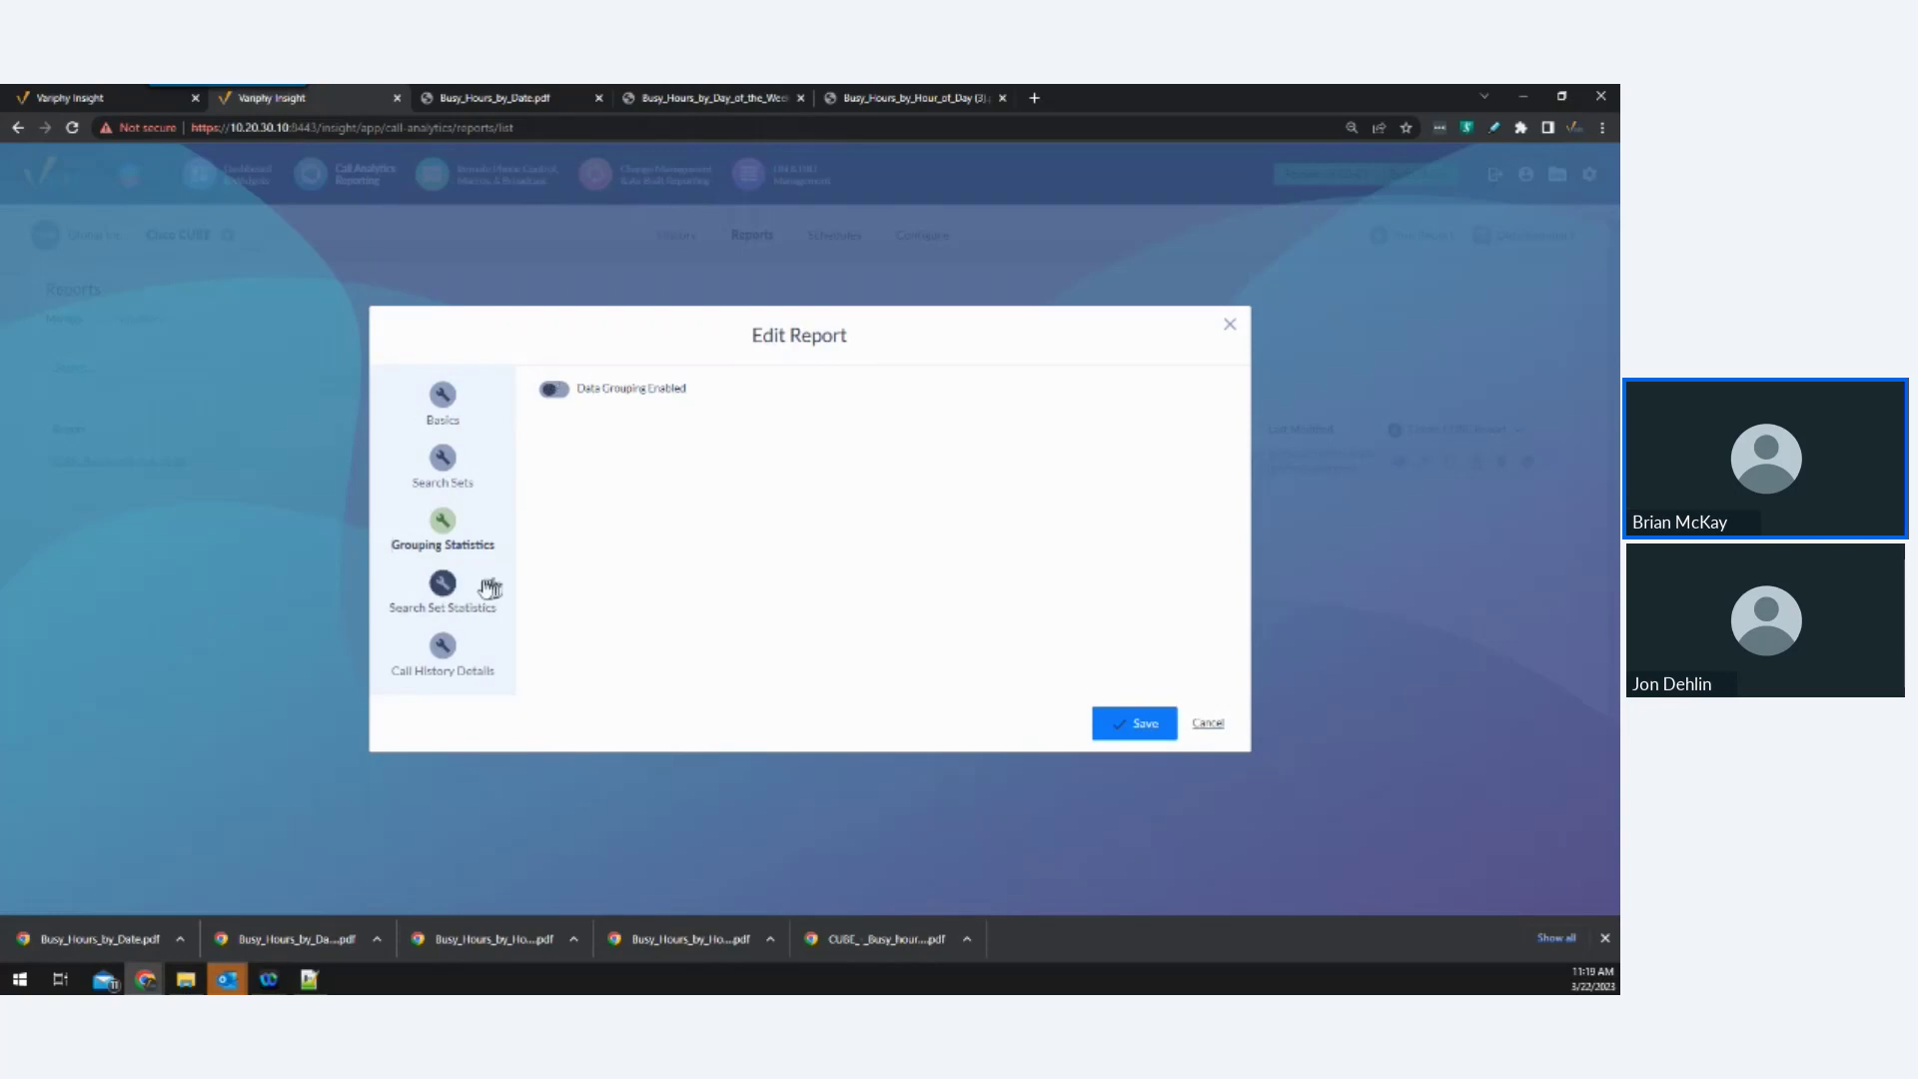
Review the report's Search Set Statistics, filter the call statistic data types by "abandon", clear the filter and browse the full list.
{"action": "left_click", "coordinate": [442, 584]}
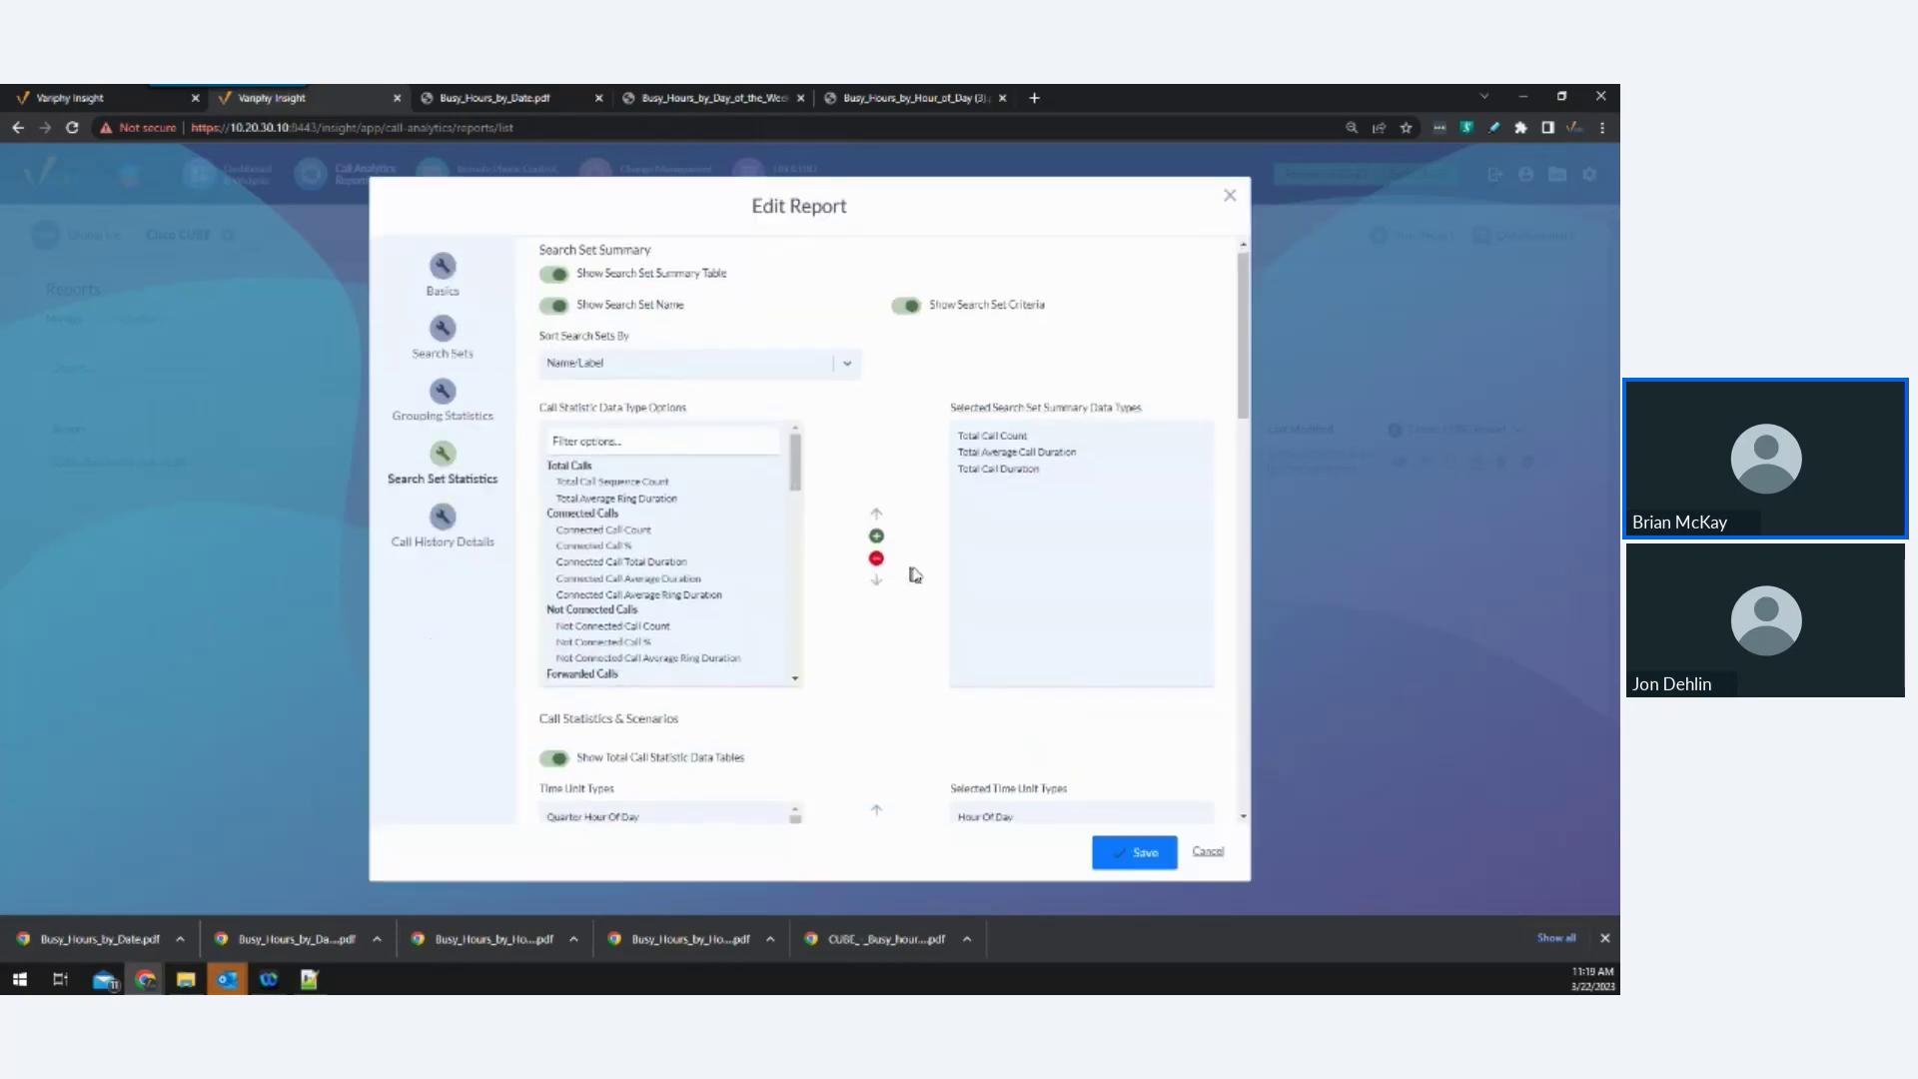
{"action": "scroll", "coordinate": [909, 570], "scroll_direction": "down", "scroll_amount": 4}
{"action": "scroll", "coordinate": [909, 570], "scroll_direction": "up", "scroll_amount": 4}
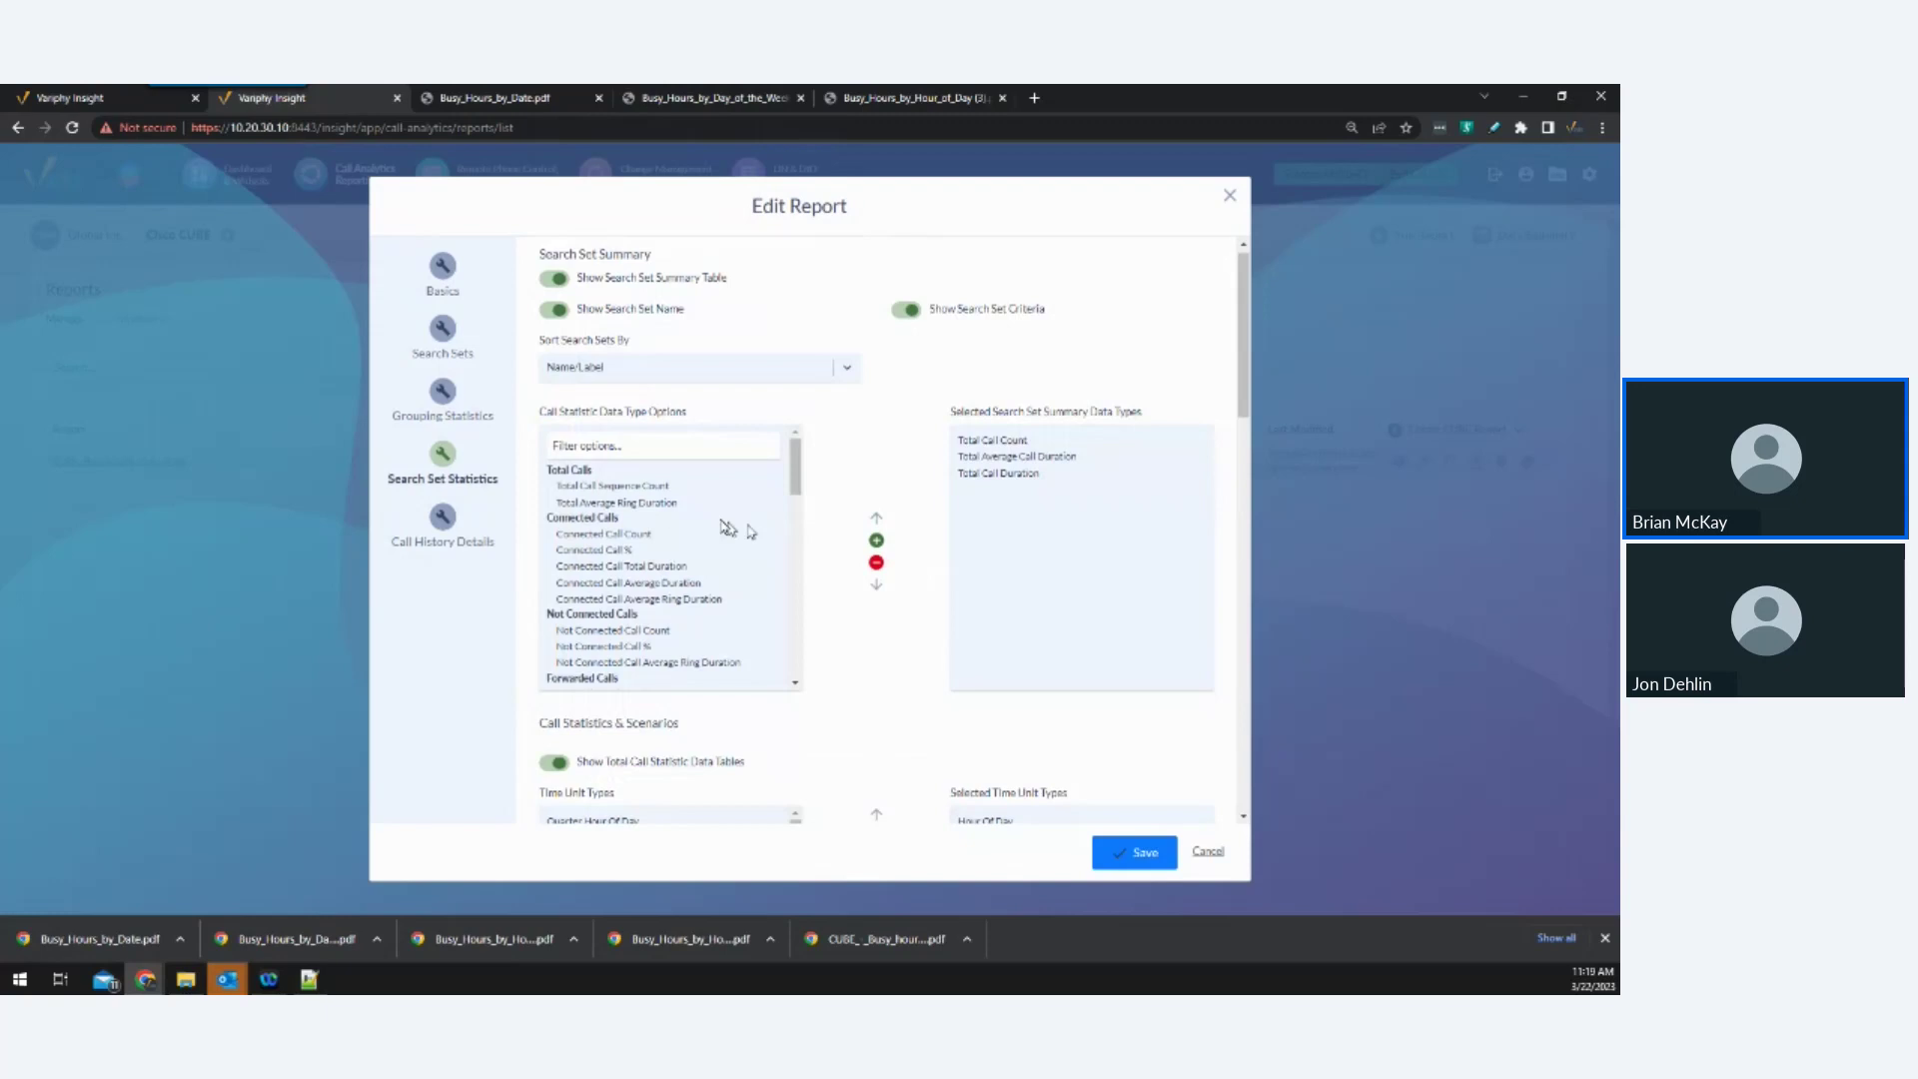
{"action": "left_click", "coordinate": [687, 447]}
{"action": "type", "text": "abando"}
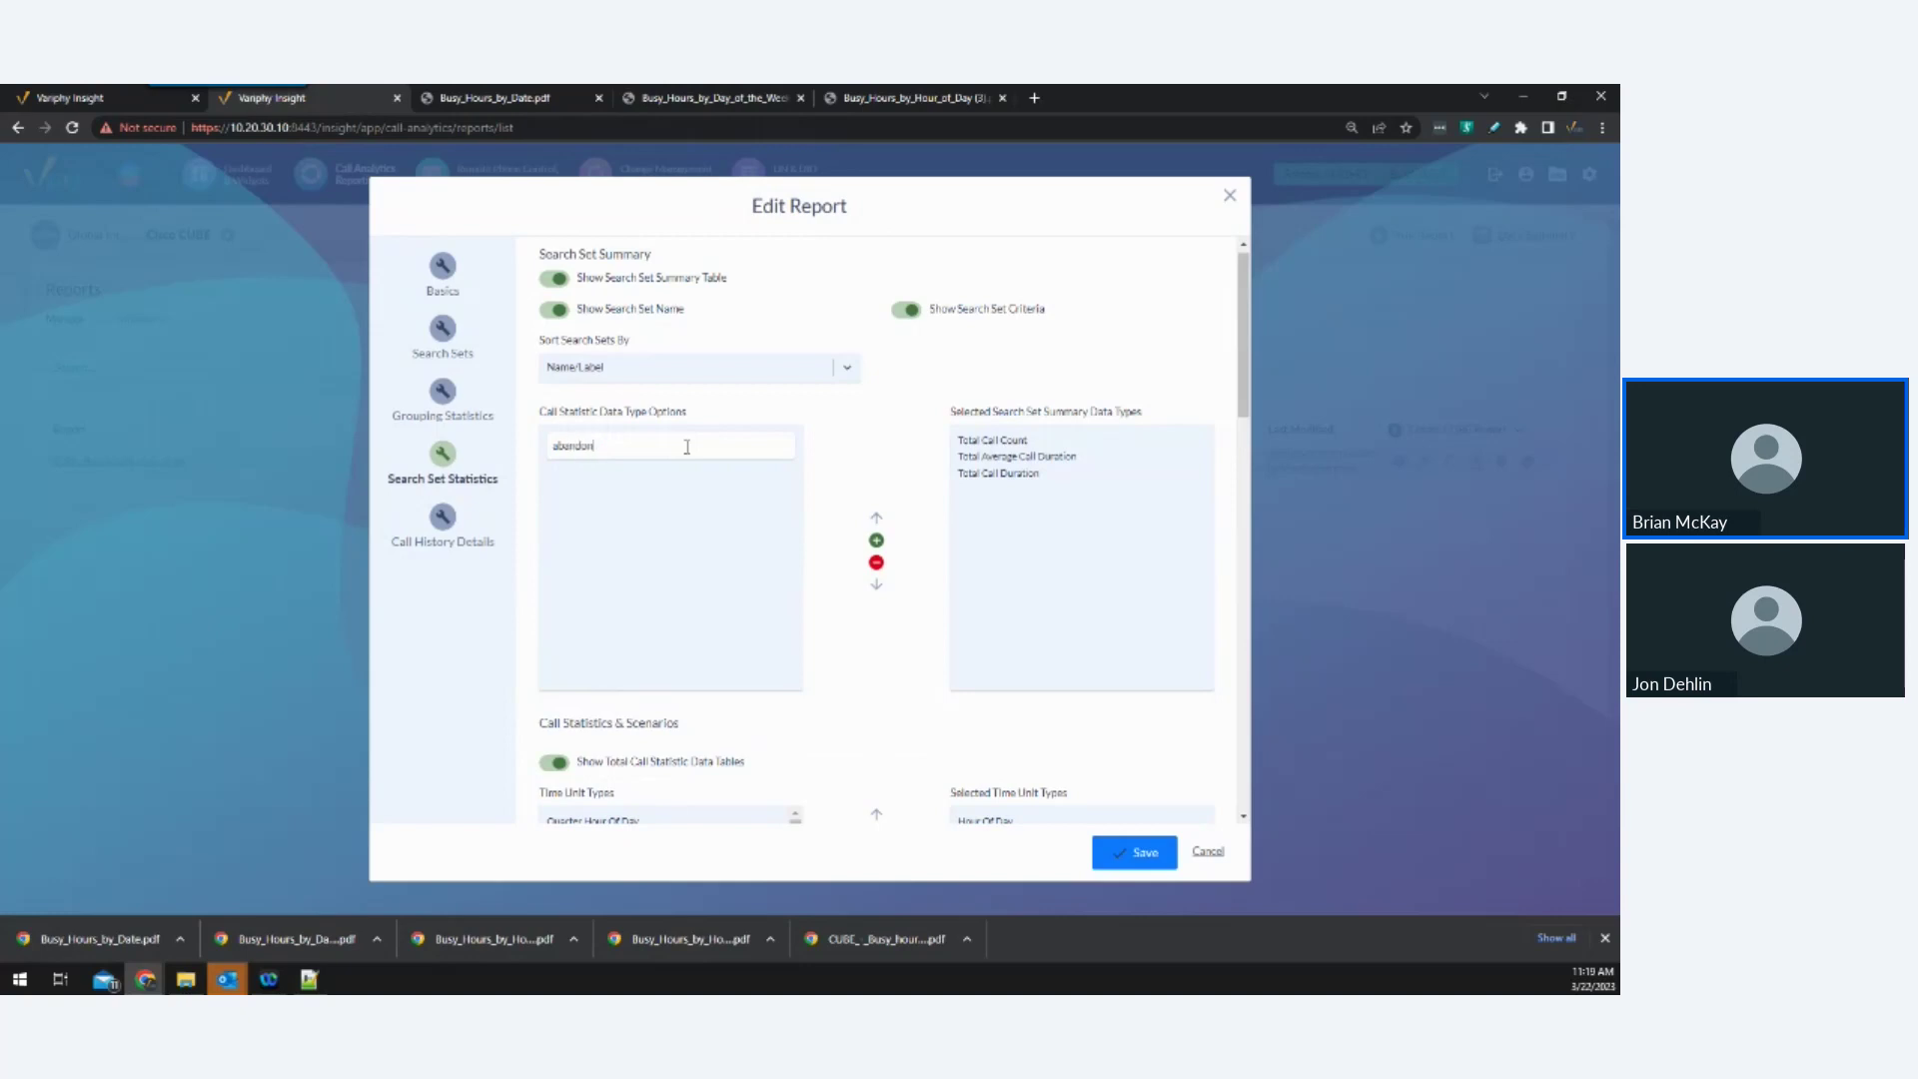
{"action": "key", "text": "ctrl+a"}
{"action": "key", "text": "BackSpace"}
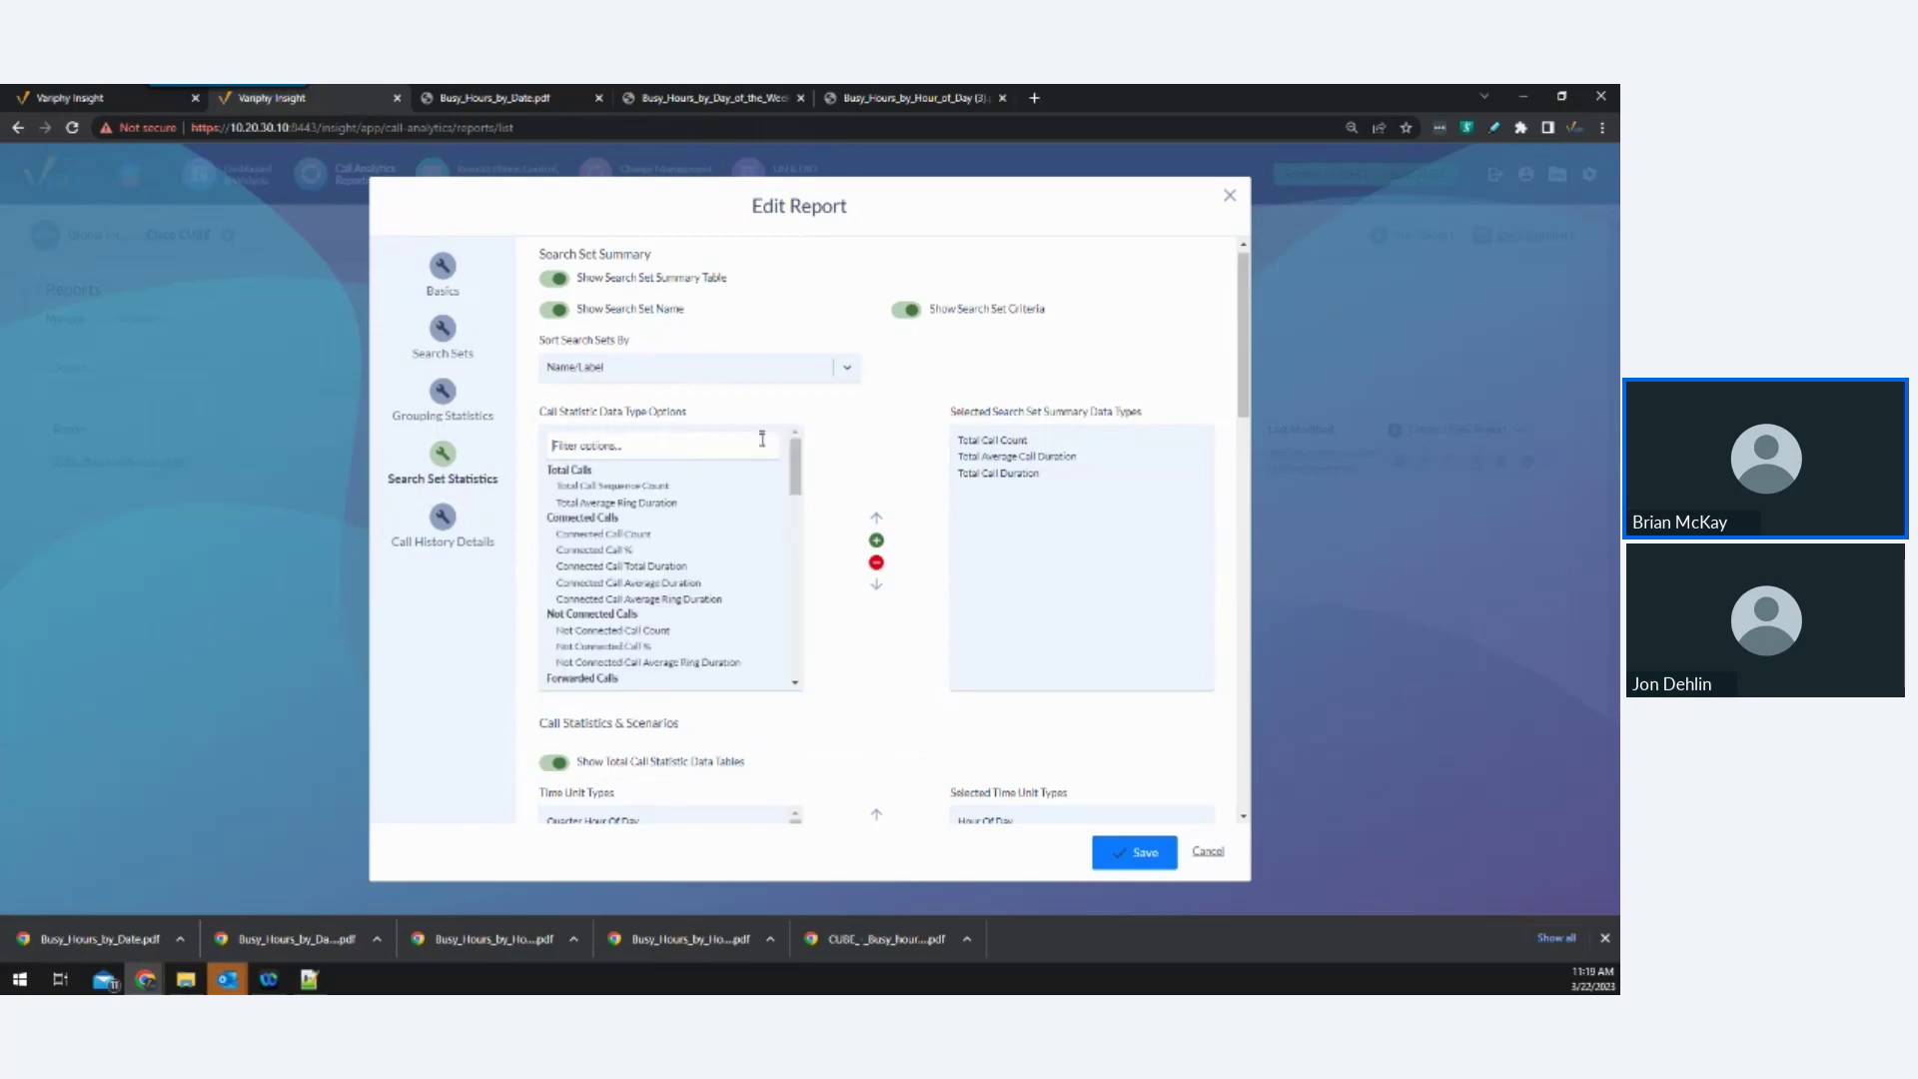
{"action": "left_click_drag", "start_coordinate": [797, 465], "coordinate": [779, 551]}
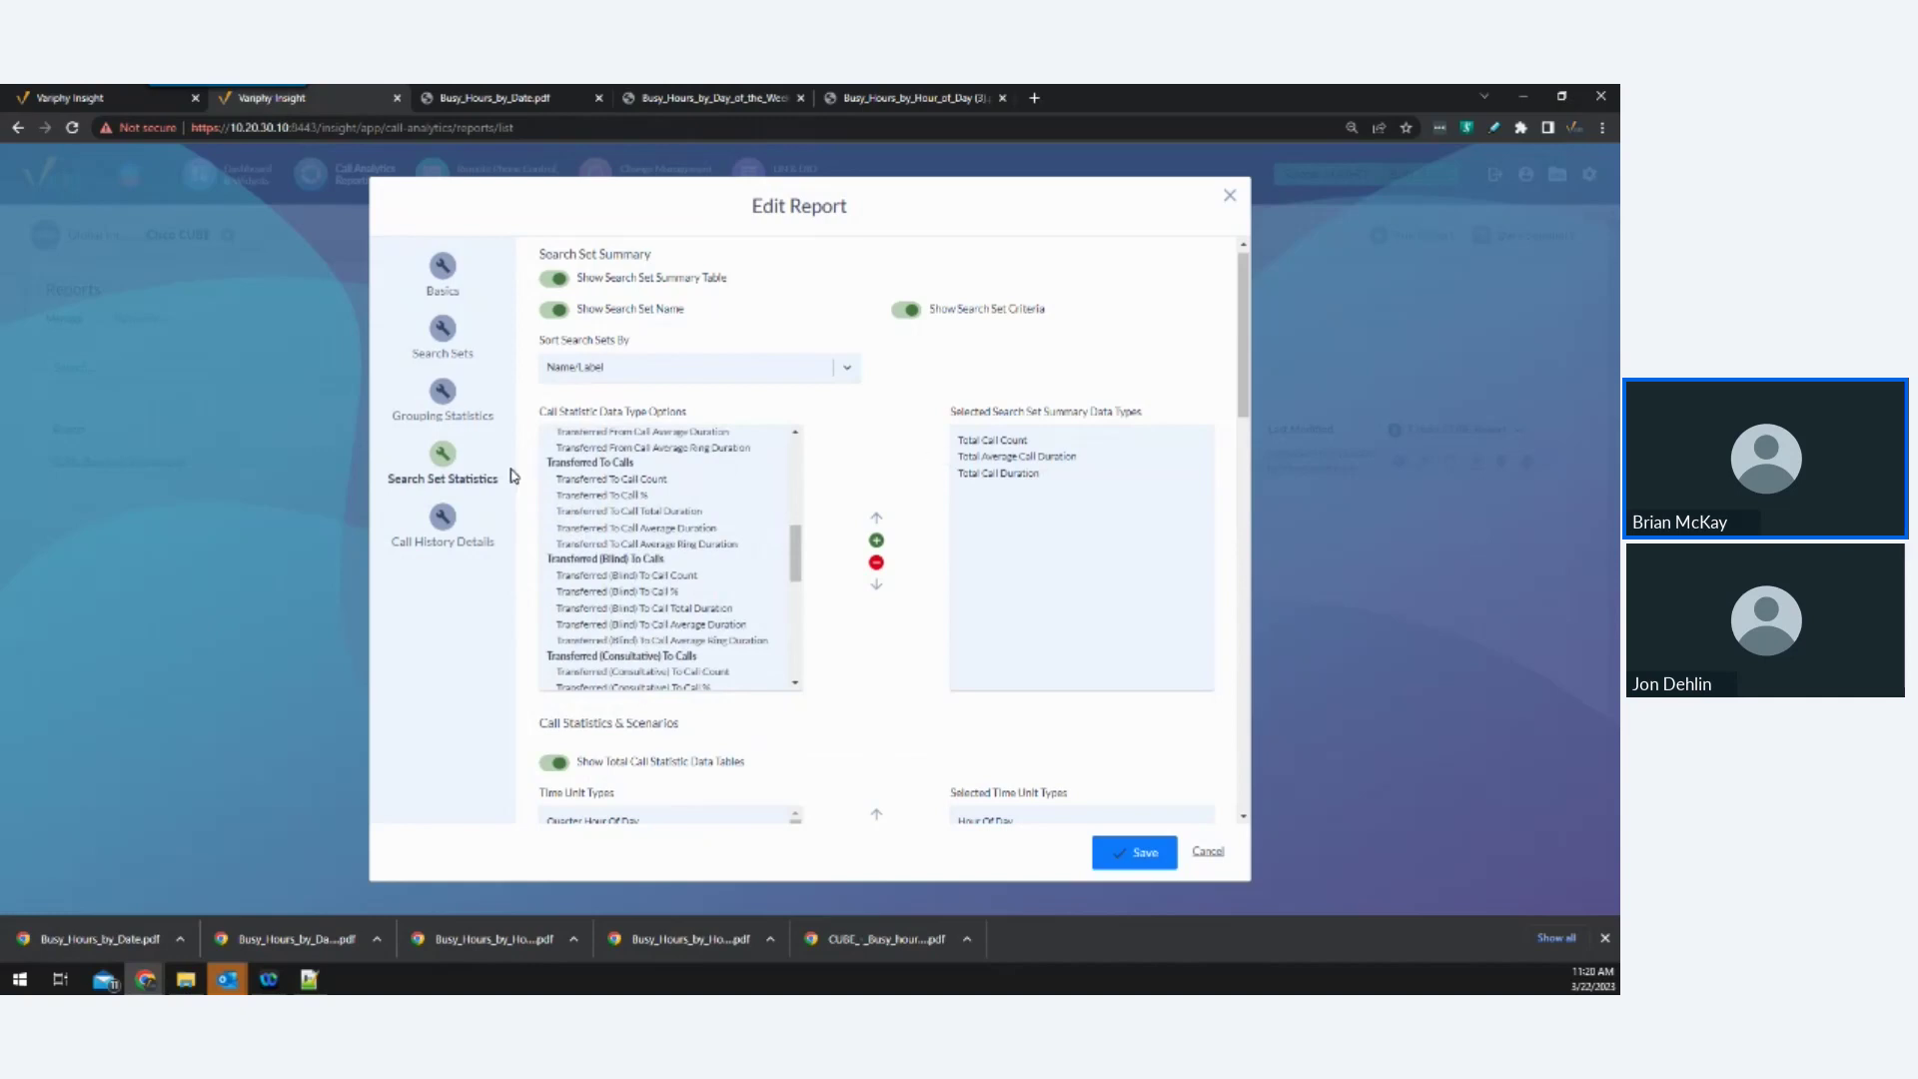
Review the CUBE report's Call History Details, Grouping Statistics and Search Sets, and close it without saving.
{"action": "left_click", "coordinate": [443, 522]}
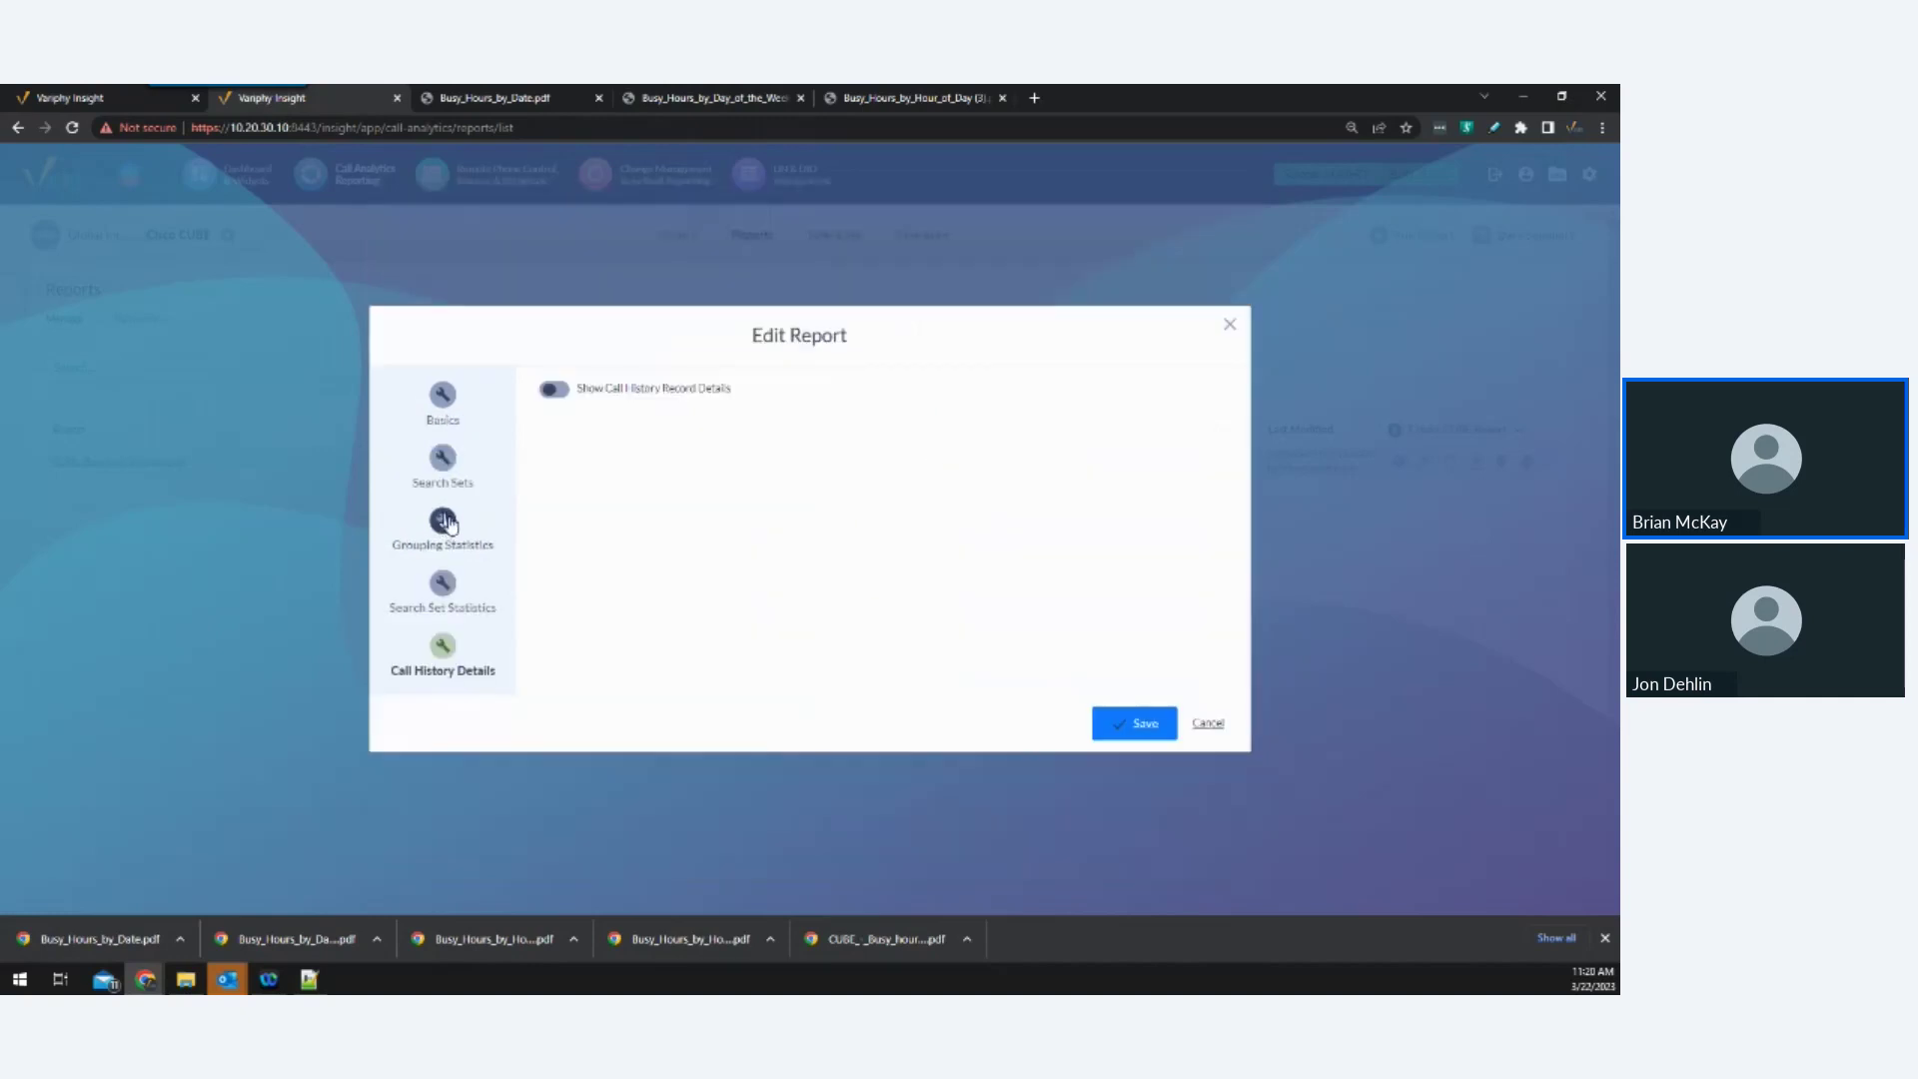
{"action": "left_click", "coordinate": [443, 522]}
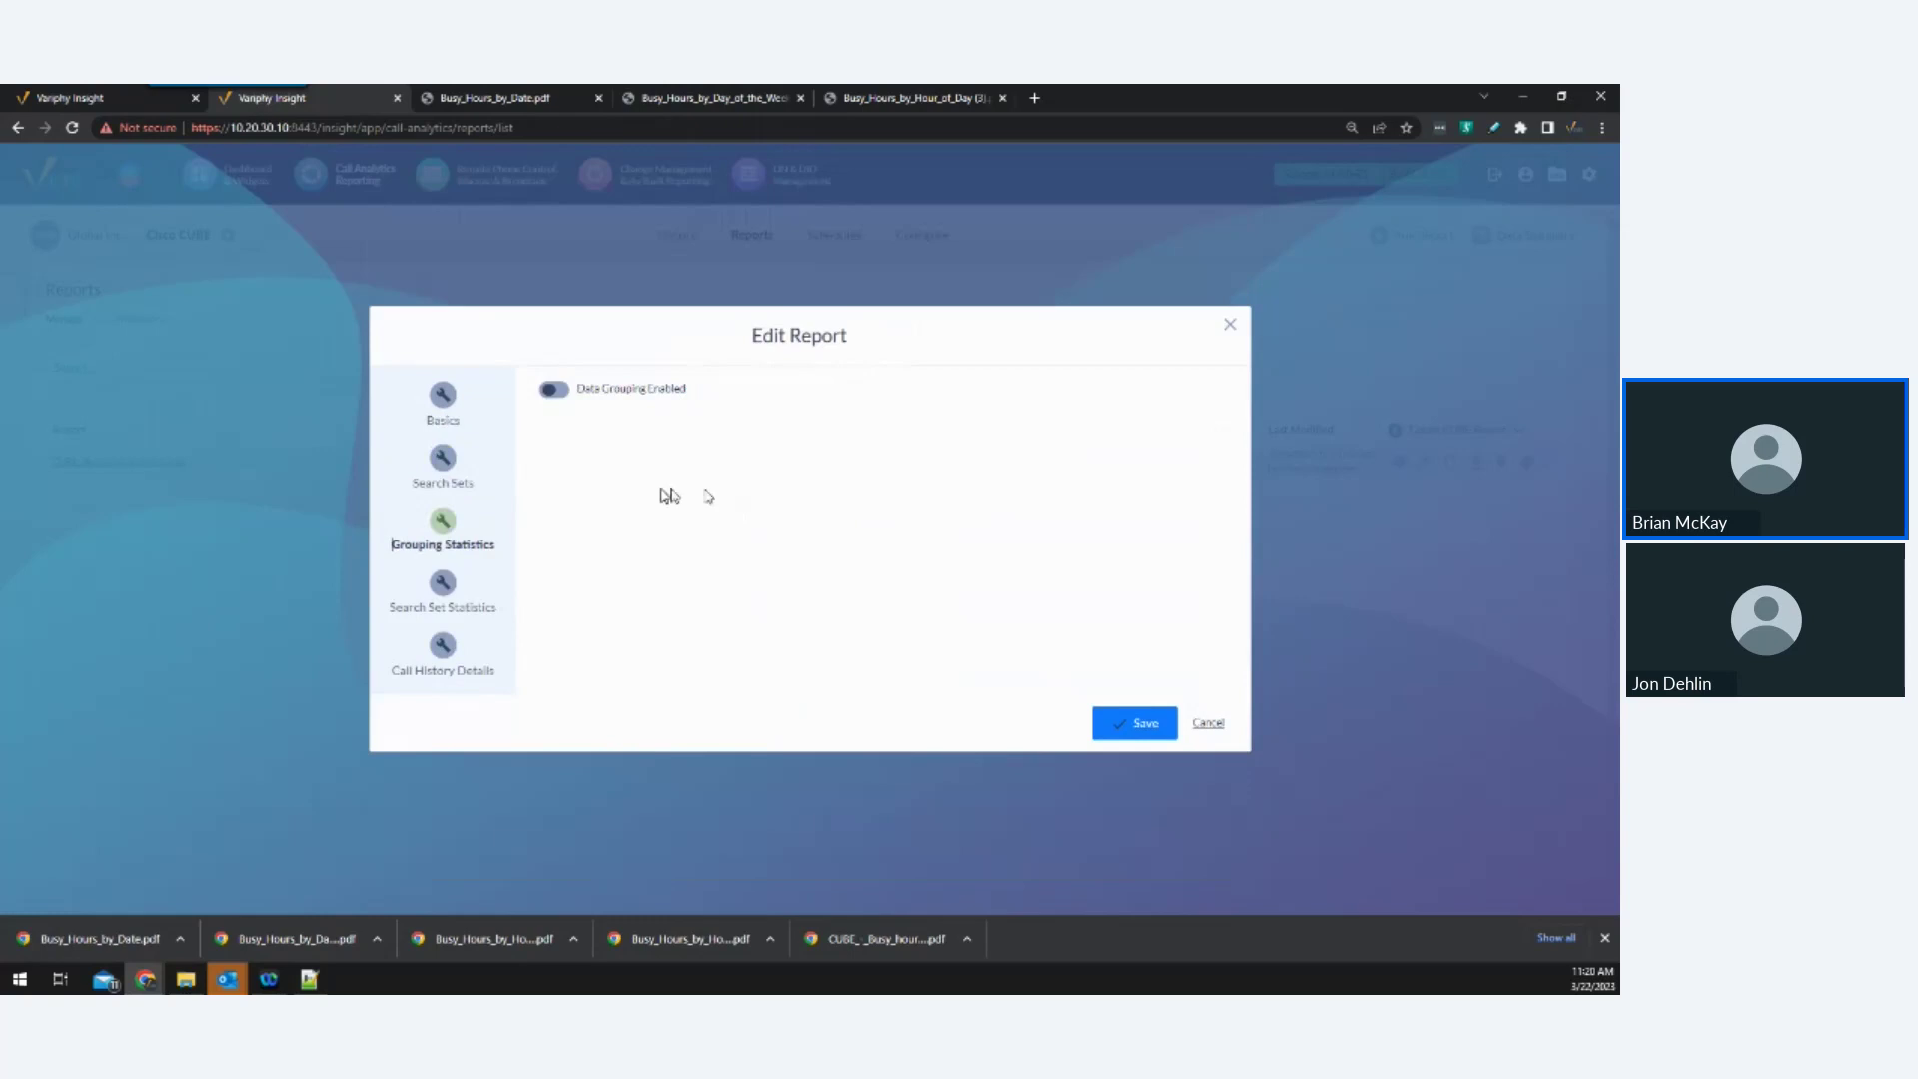
{"action": "left_click", "coordinate": [444, 459]}
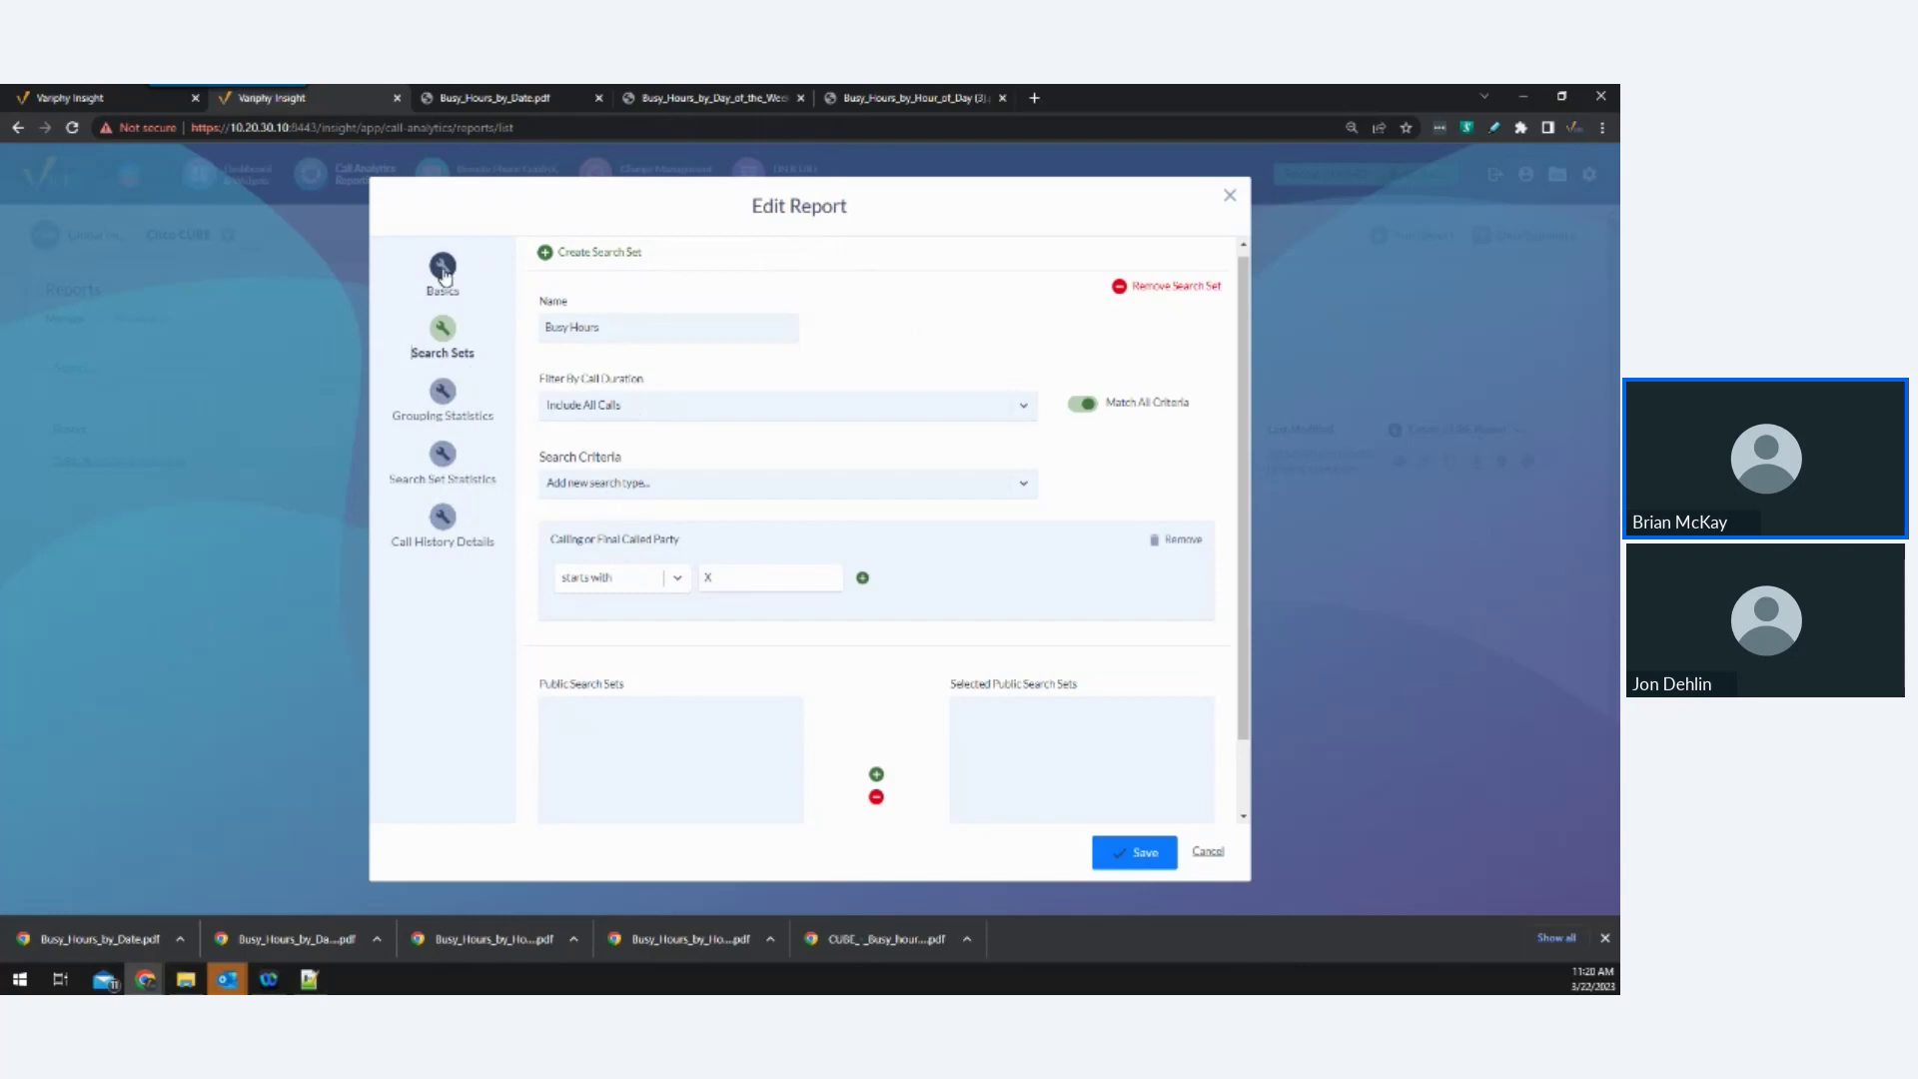
{"action": "left_click", "coordinate": [1211, 852]}
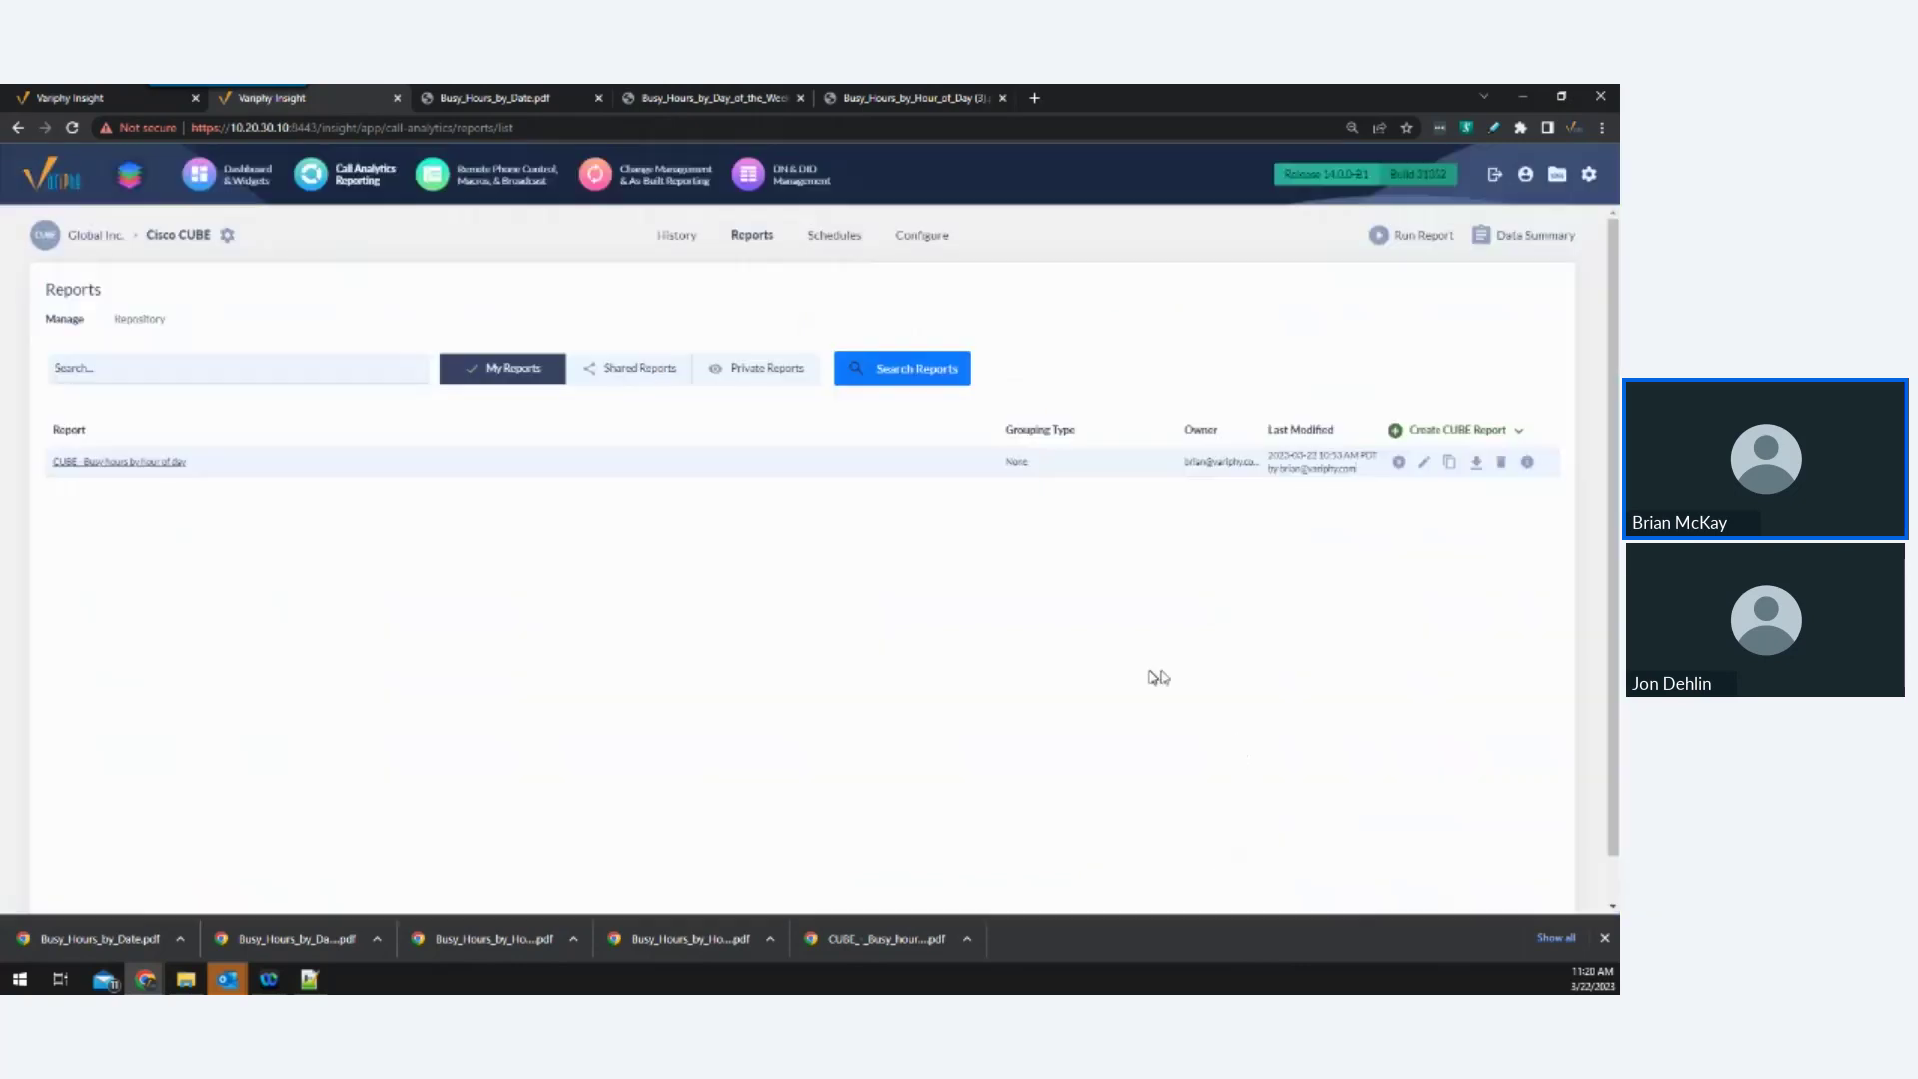
Change the platform from Cisco CUBE to Zoom Calling.
{"action": "left_click", "coordinate": [226, 234]}
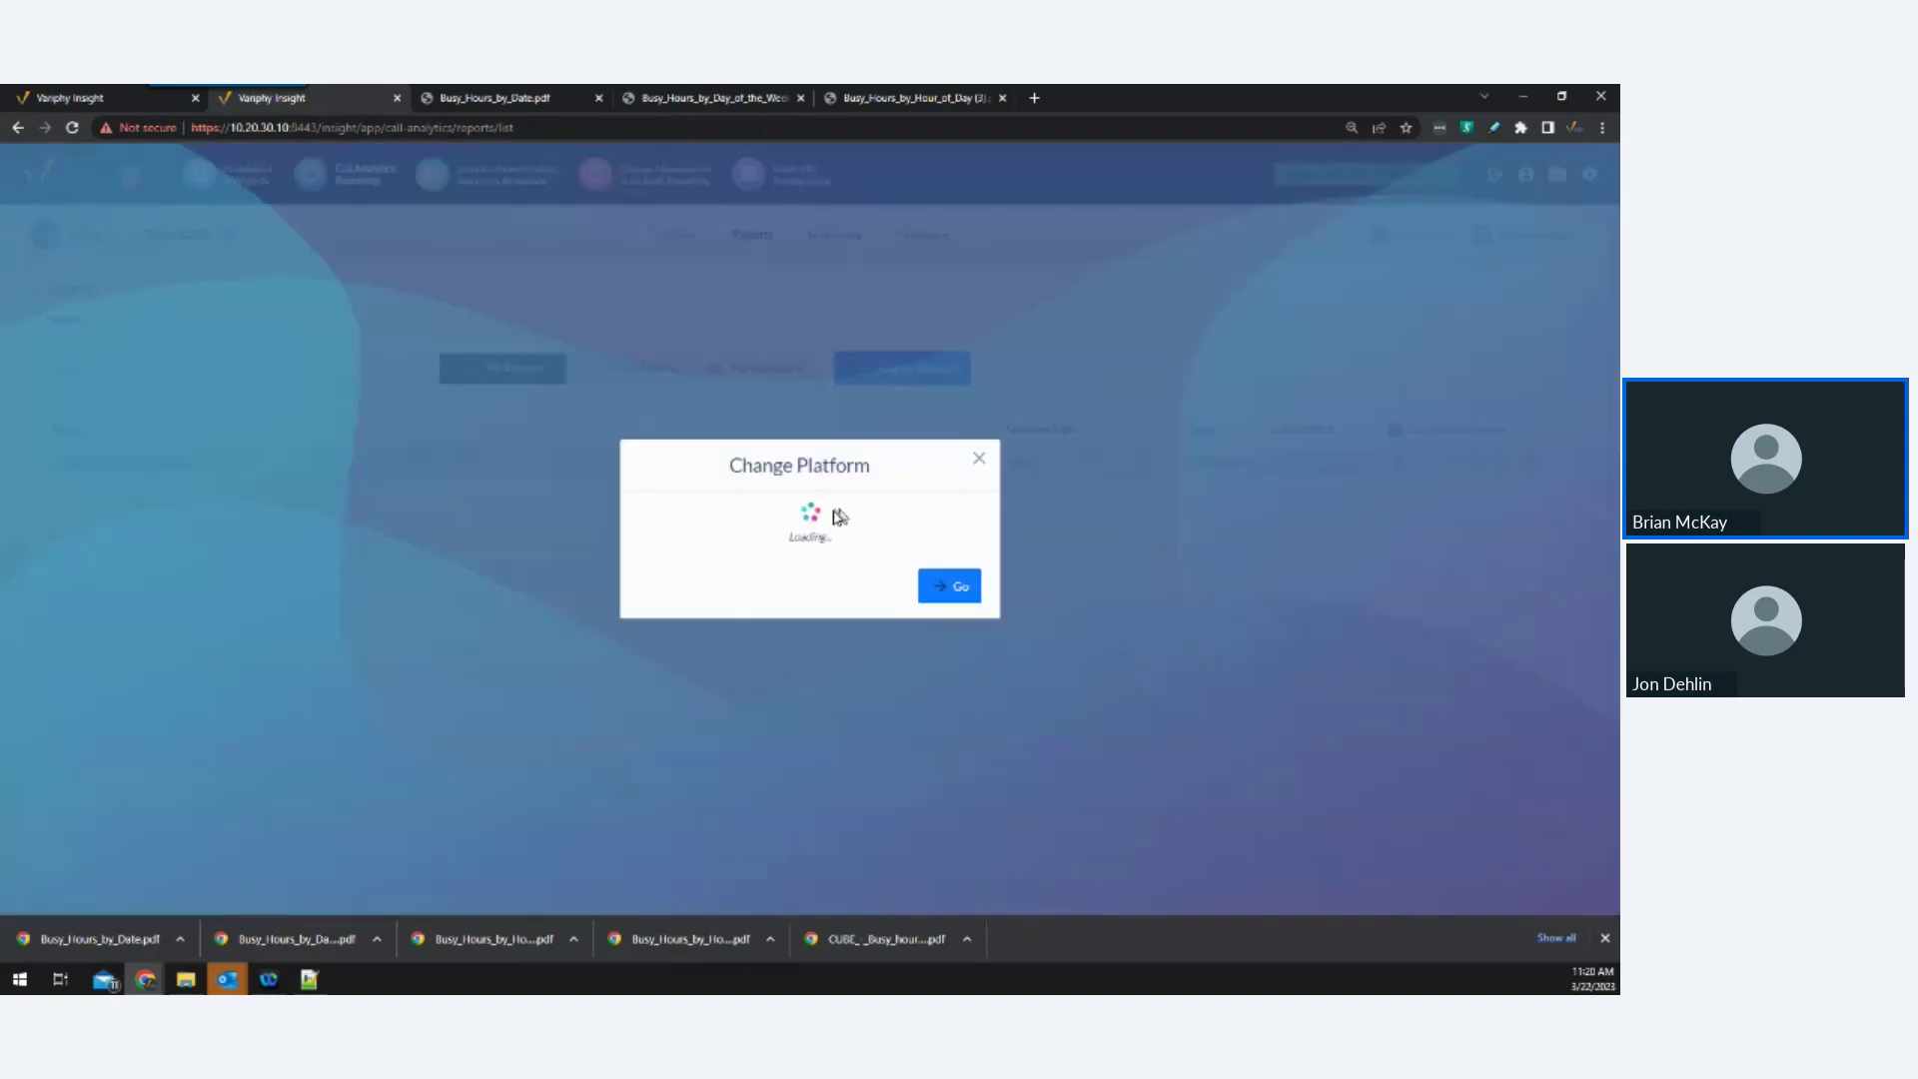
{"action": "left_click", "coordinate": [823, 539]}
{"action": "scroll", "coordinate": [873, 753], "scroll_direction": "down", "scroll_amount": 5}
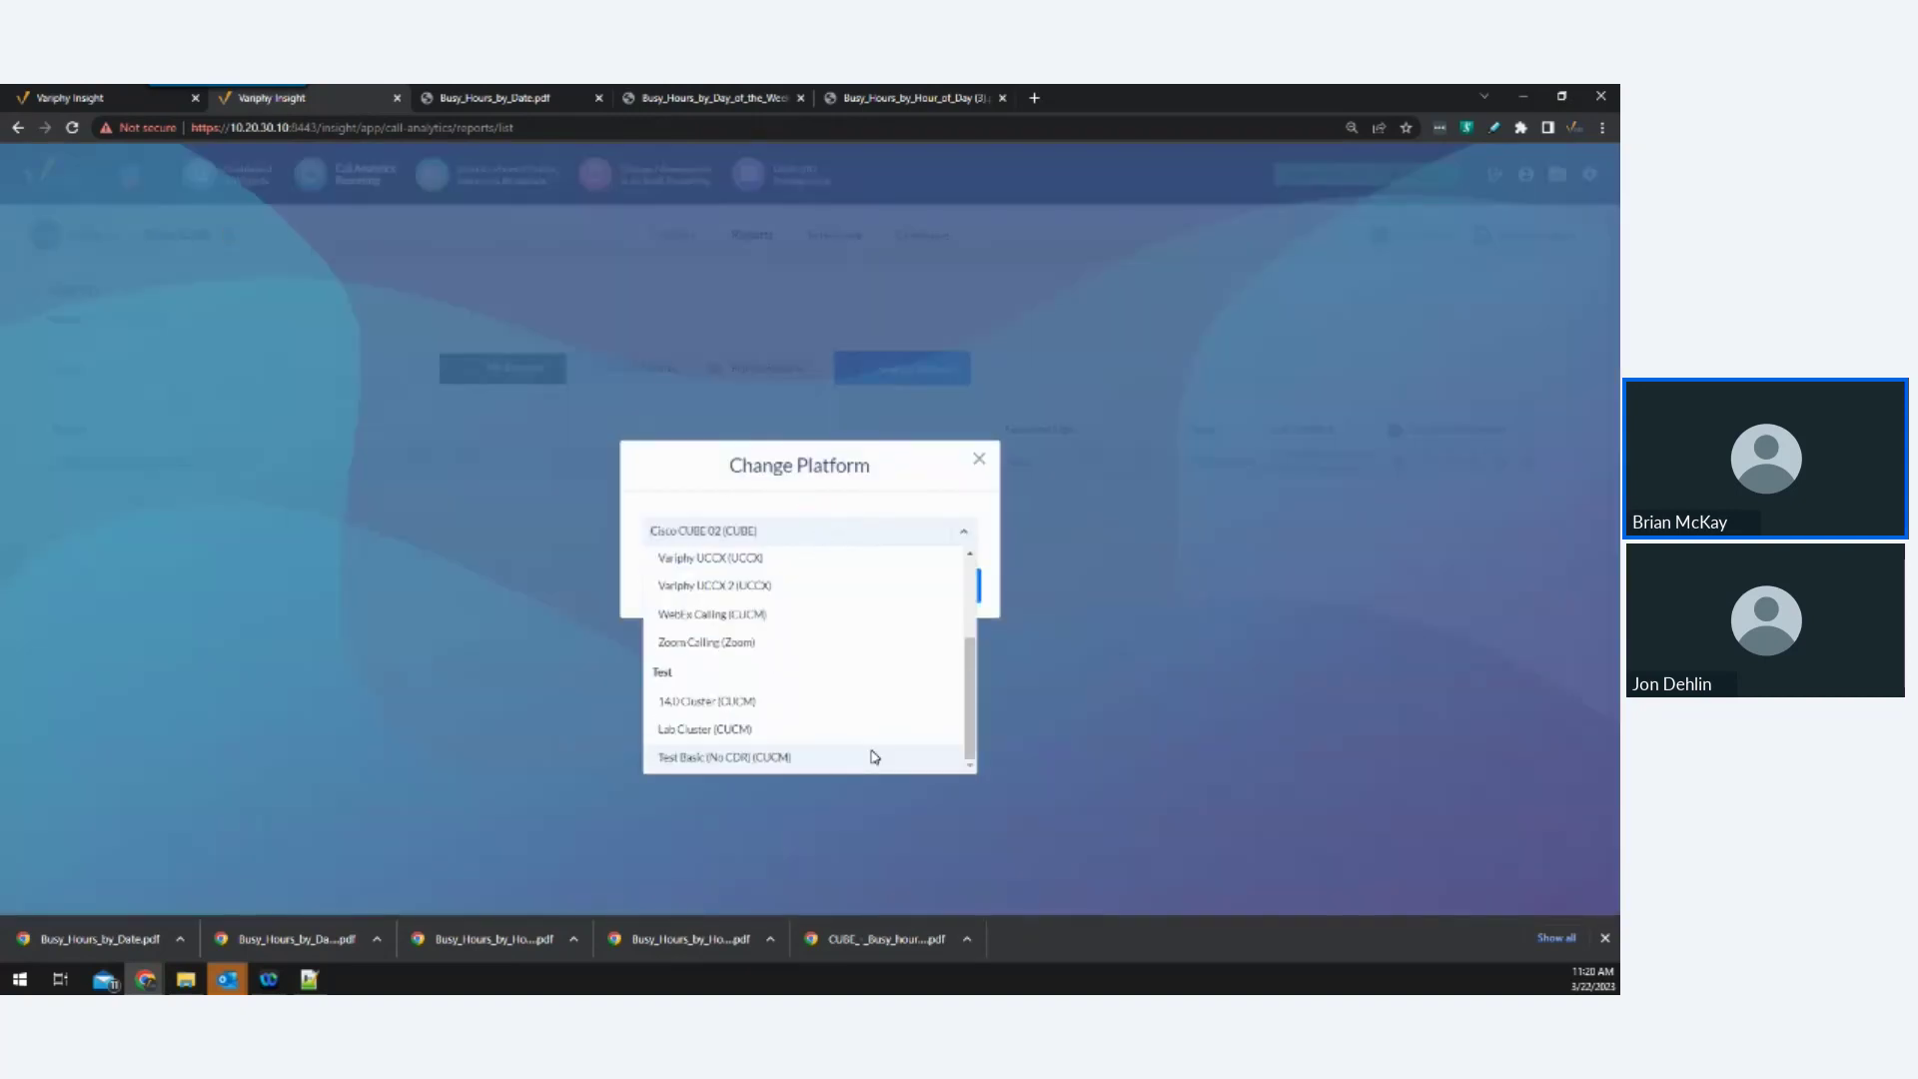
{"action": "left_click", "coordinate": [800, 753]}
{"action": "left_click", "coordinate": [951, 589]}
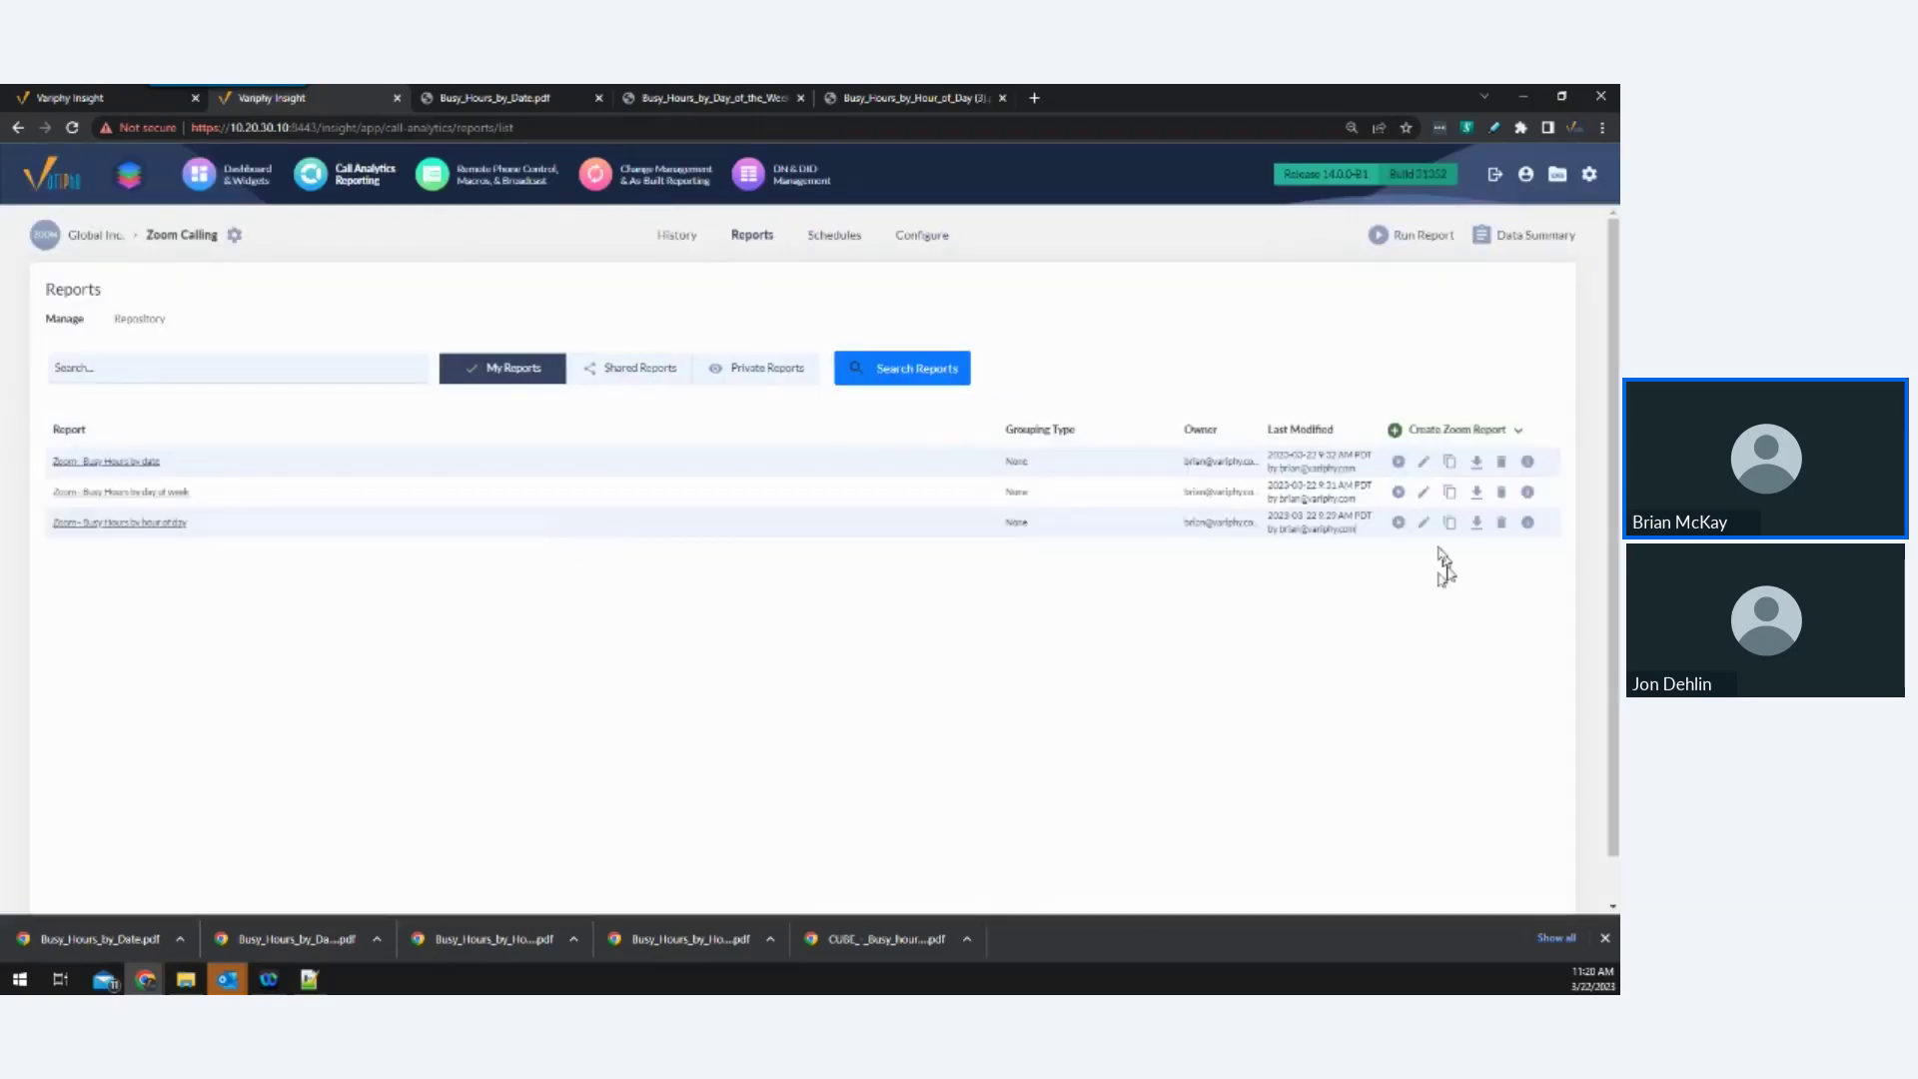
Check the delivery and Search Time Window settings for running the Zoom - Busy Hours by hour of day report, and cancel the run.
{"action": "left_click", "coordinate": [1399, 522]}
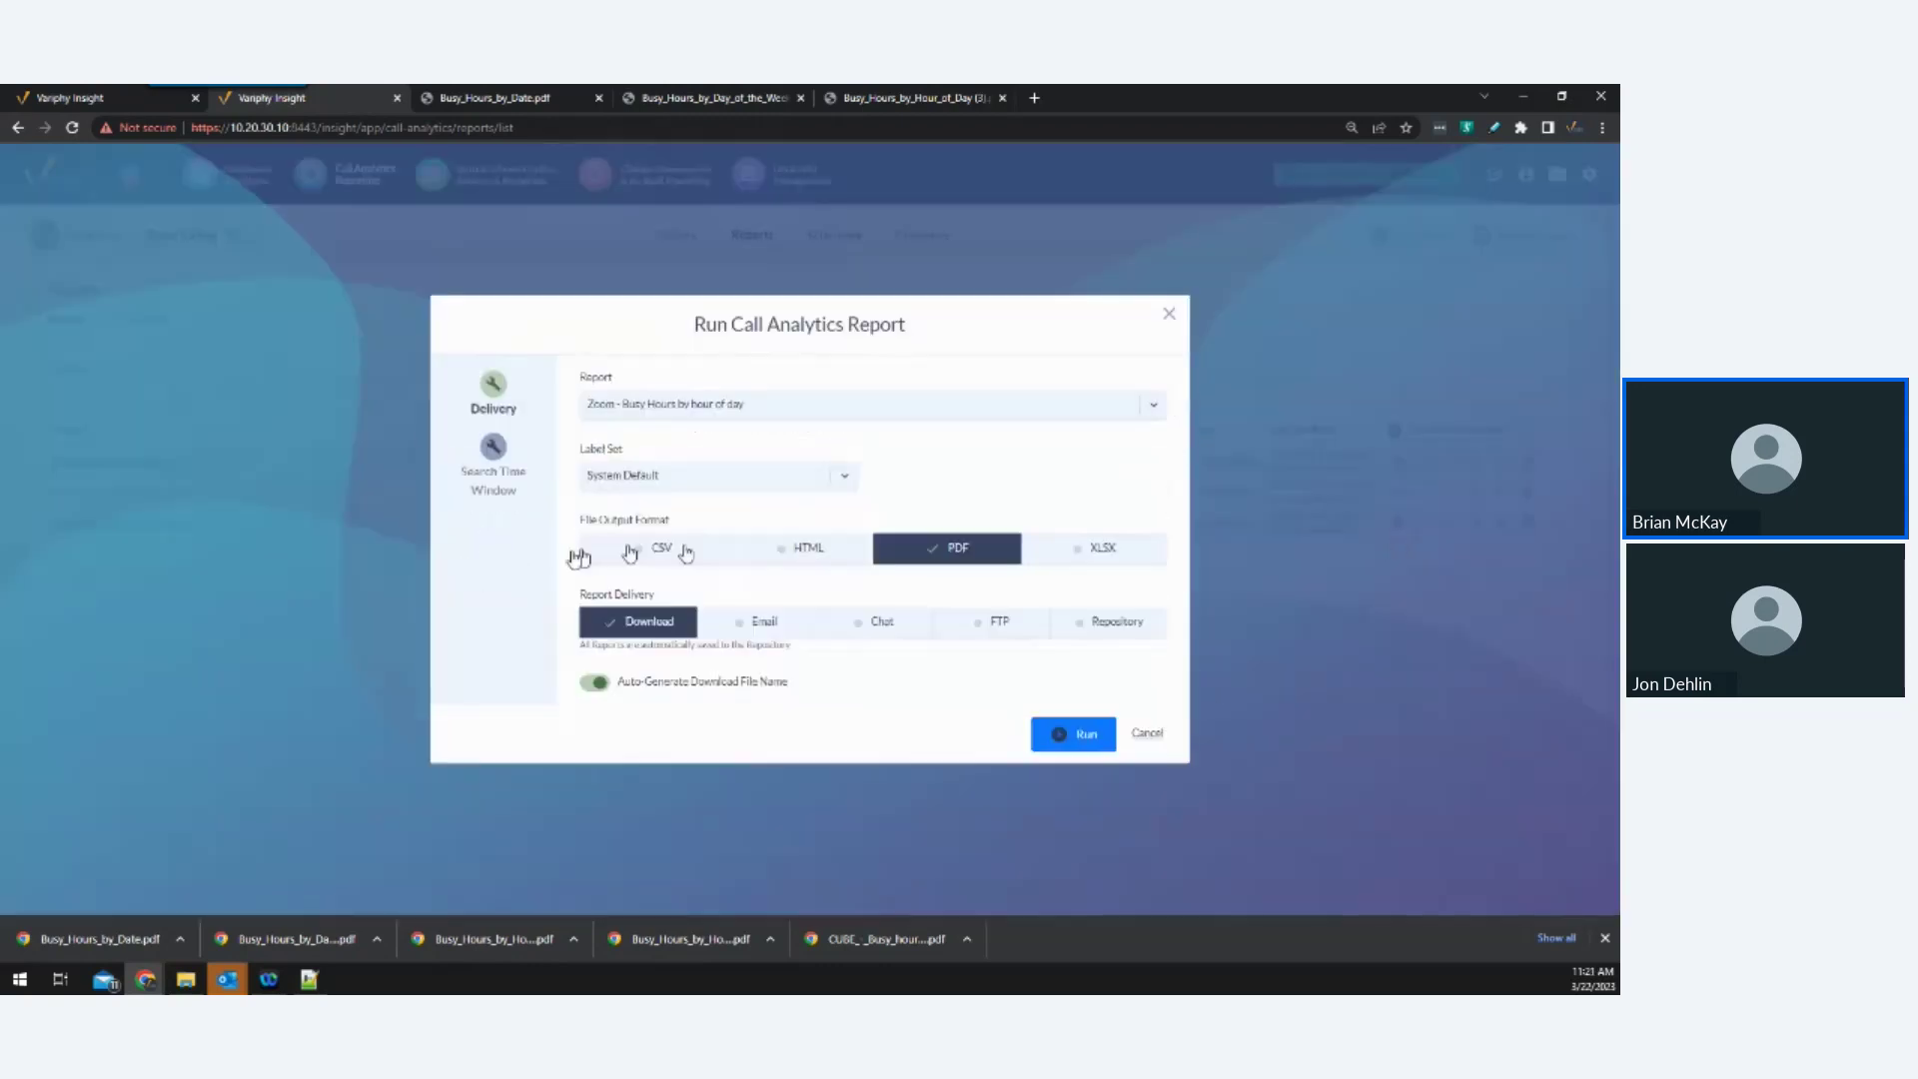
{"action": "left_click", "coordinate": [494, 455]}
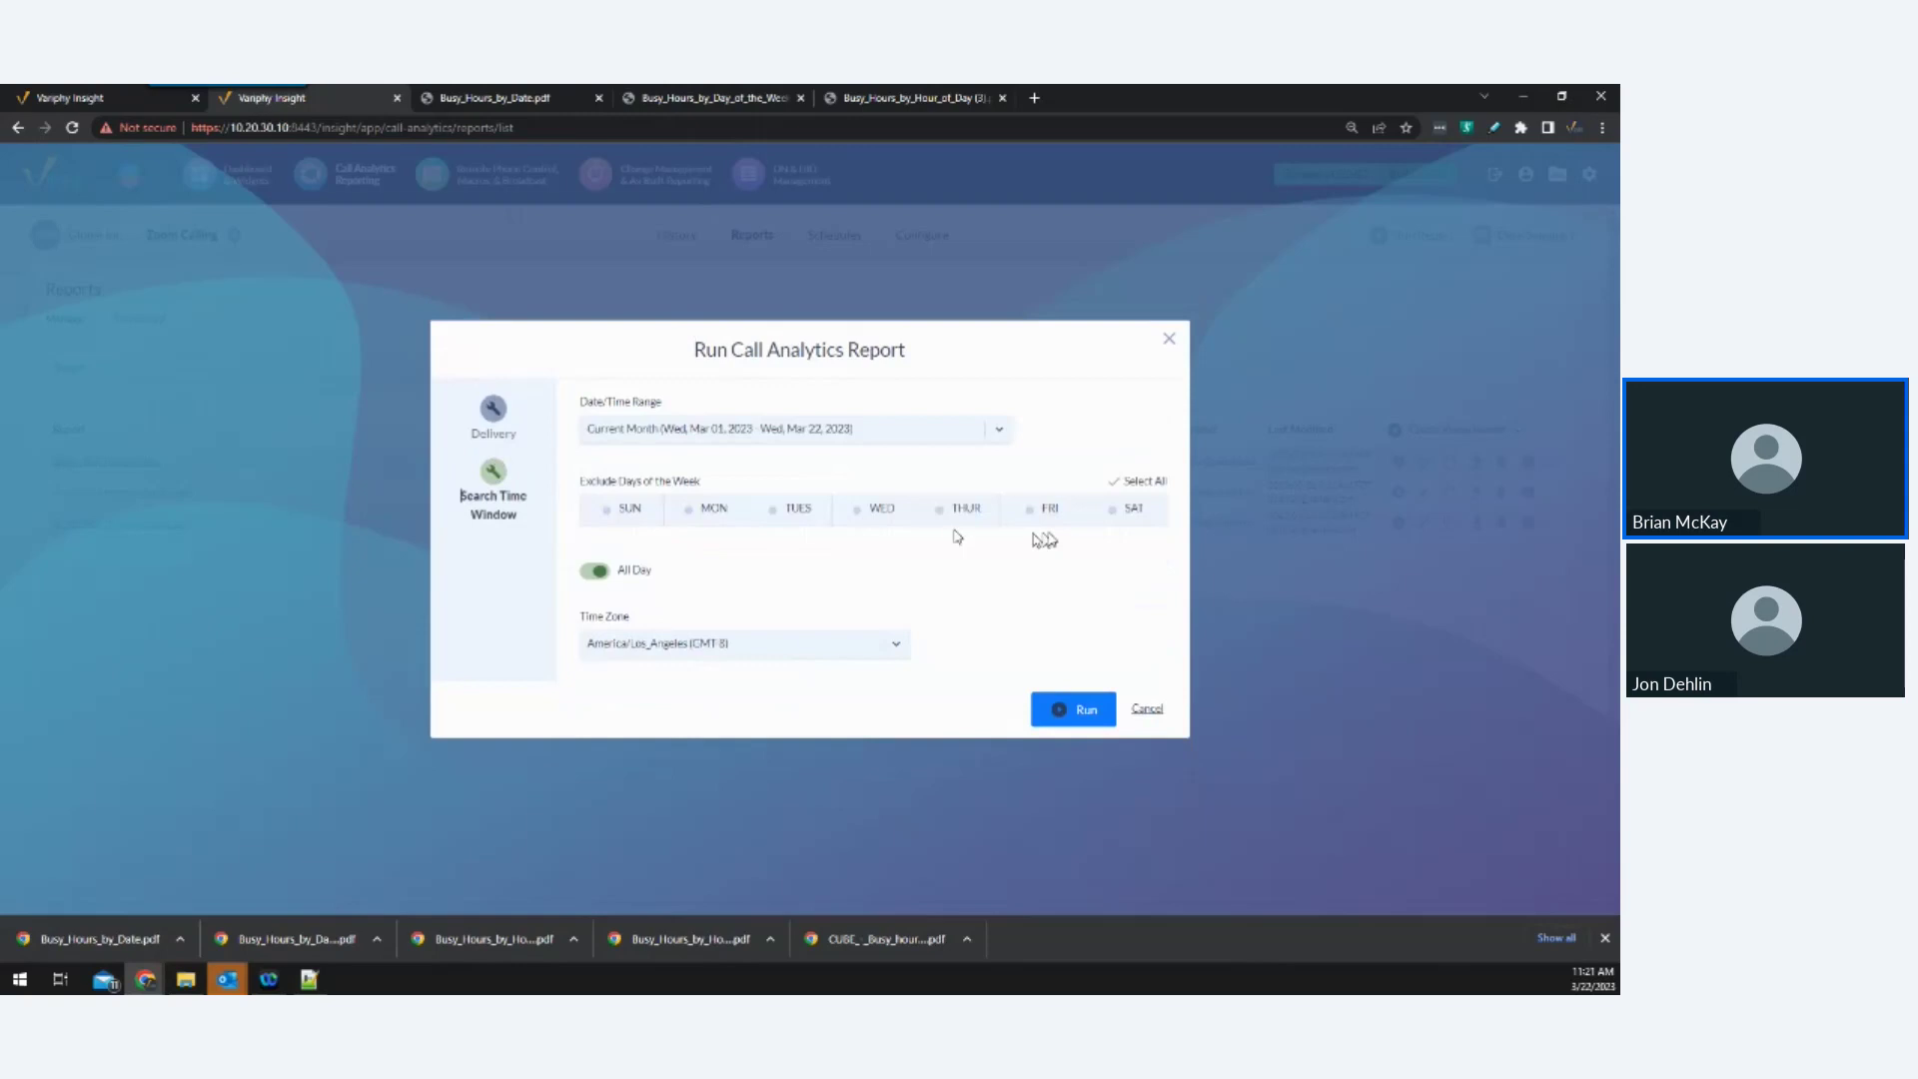
{"action": "left_click", "coordinate": [1149, 709]}
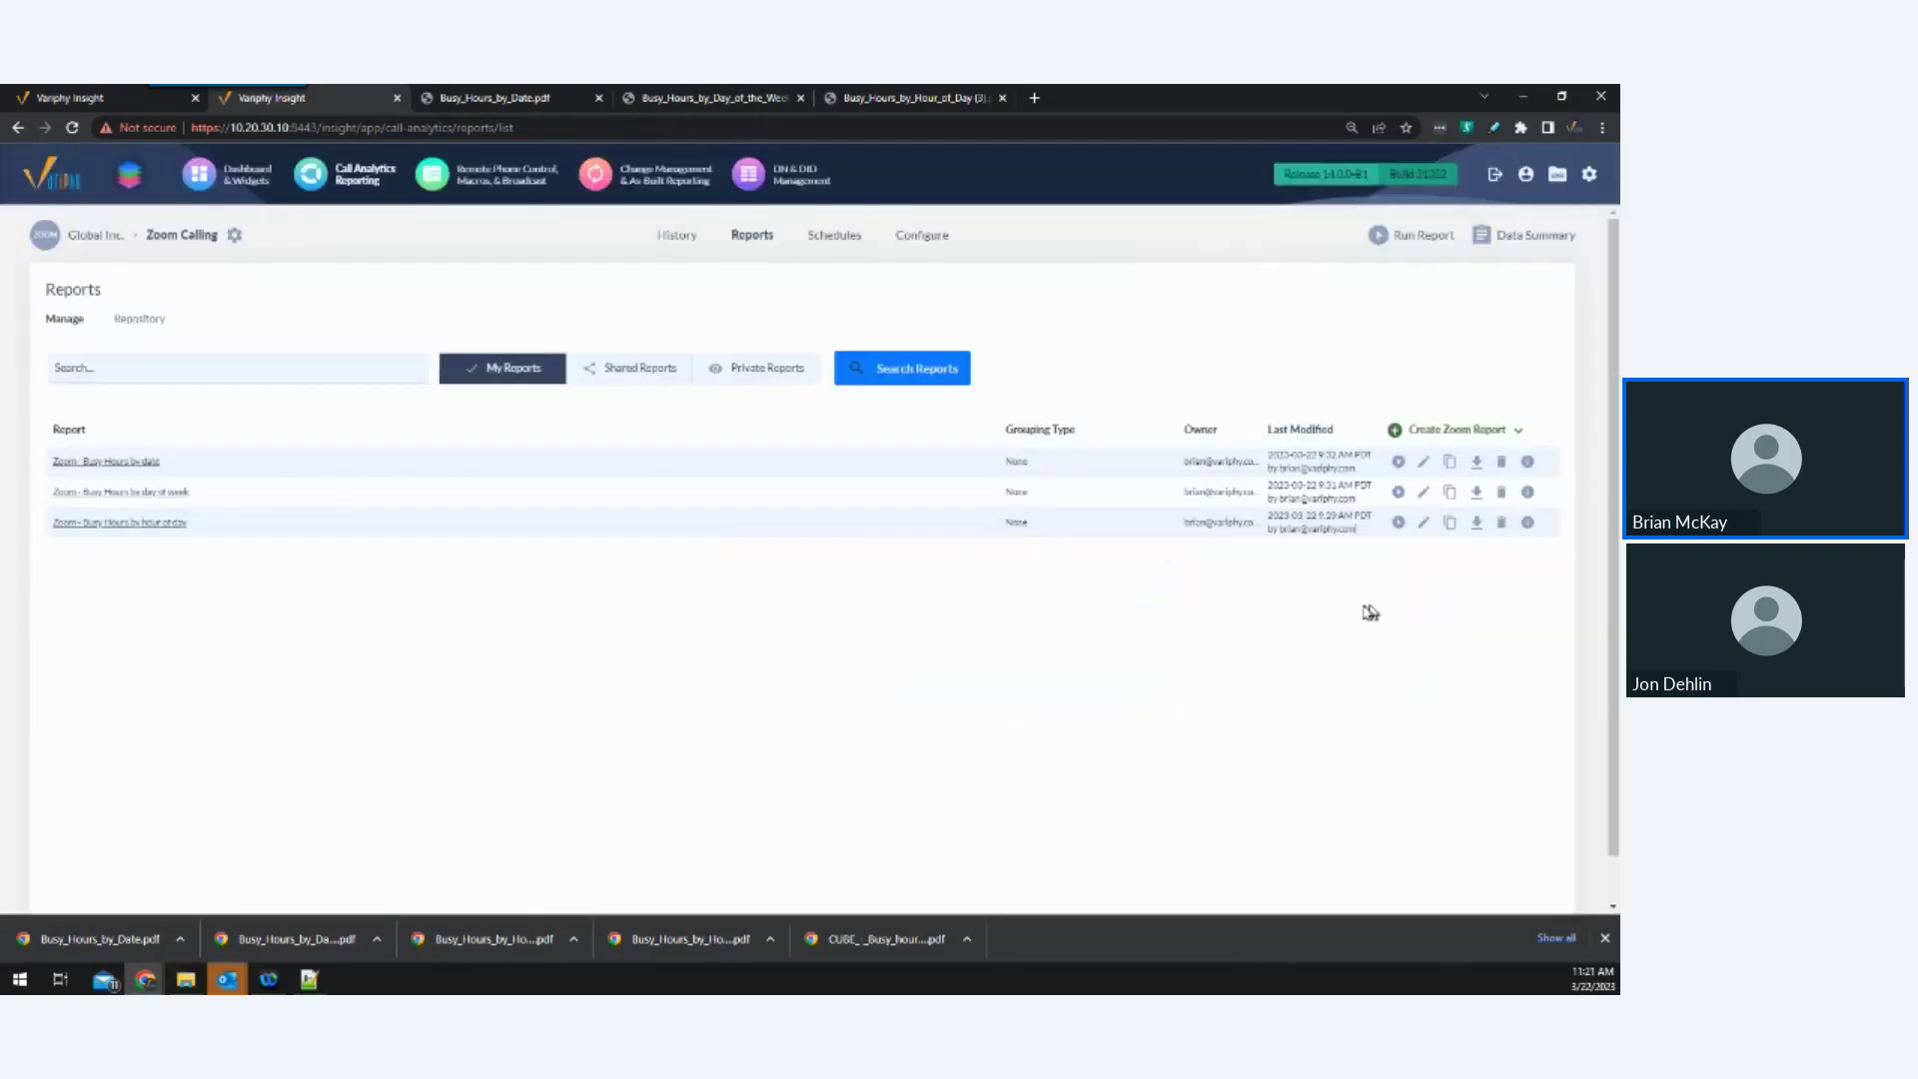
Open the Zoom - Busy Hours by hour of day report for editing and review its search set and the available search criteria types.
{"action": "left_click", "coordinate": [1430, 528]}
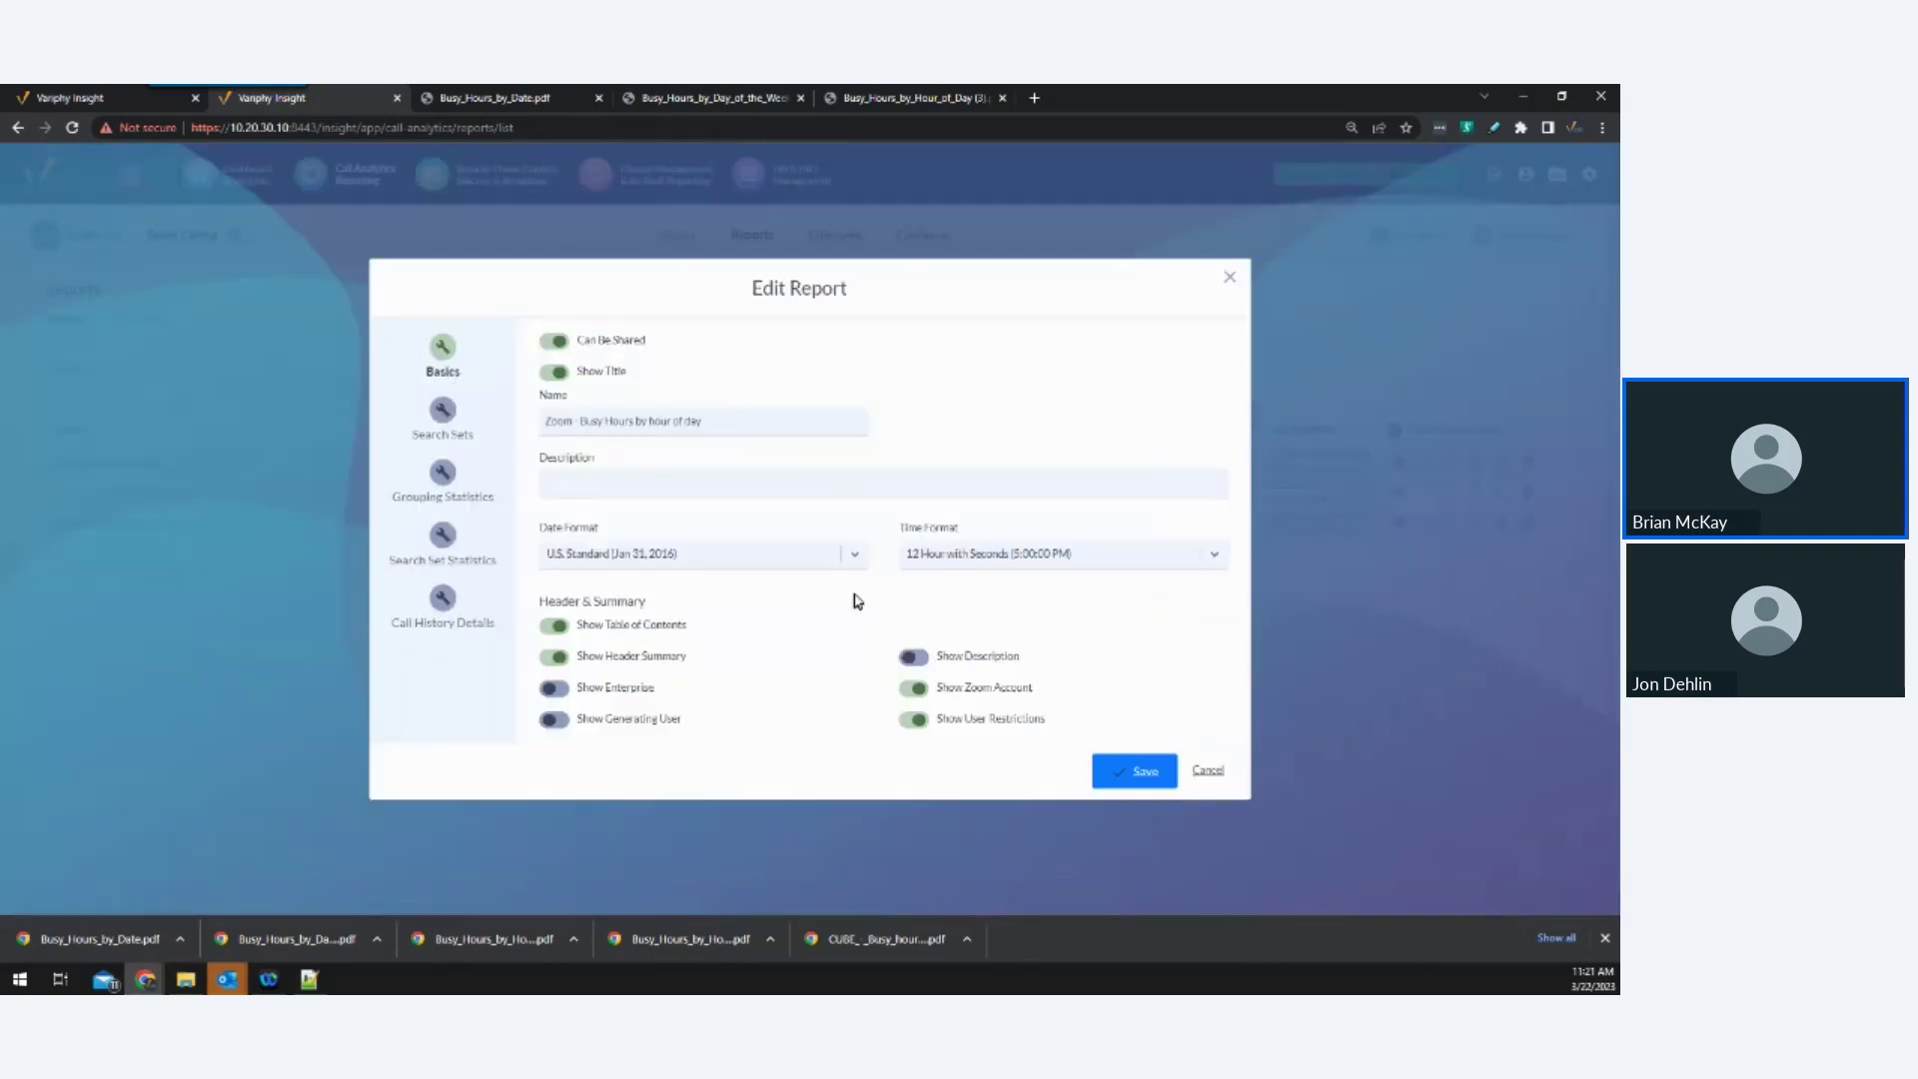
{"action": "left_click", "coordinate": [440, 409]}
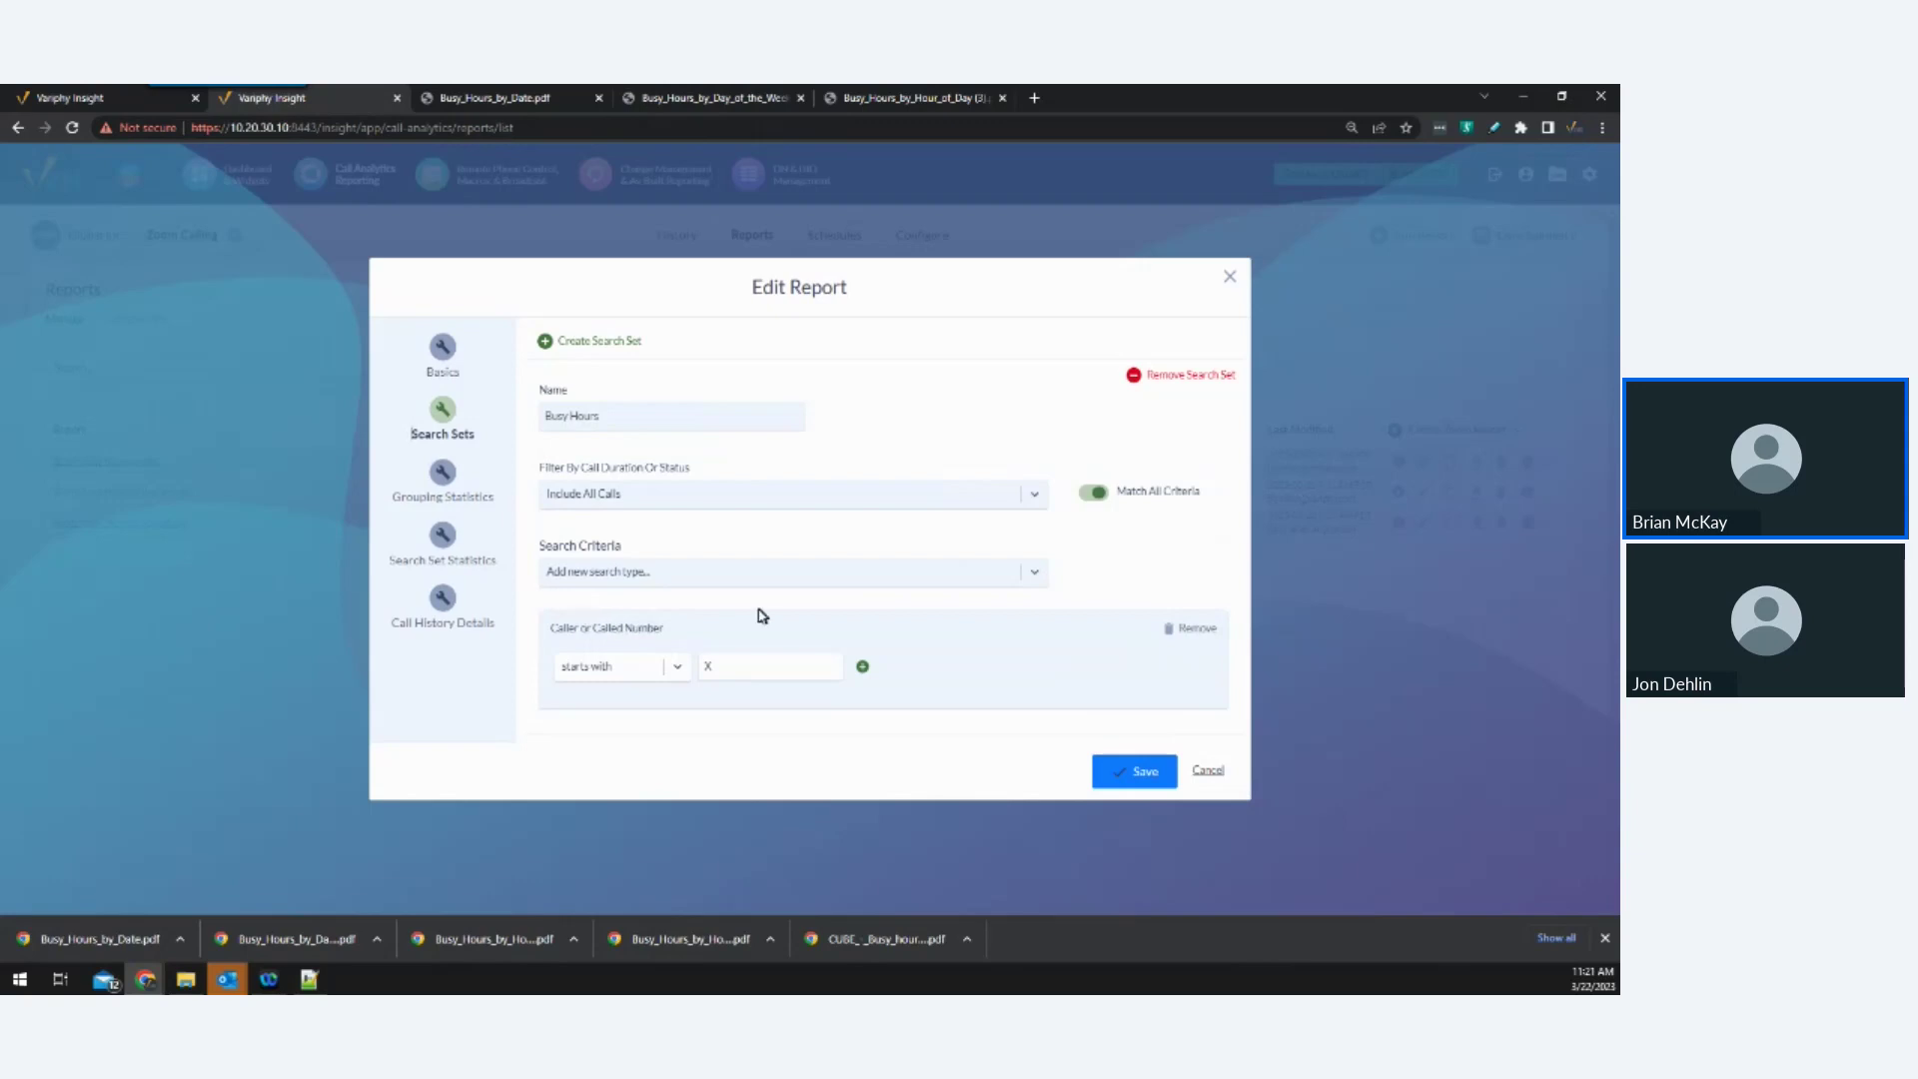
{"action": "left_click", "coordinate": [1034, 573]}
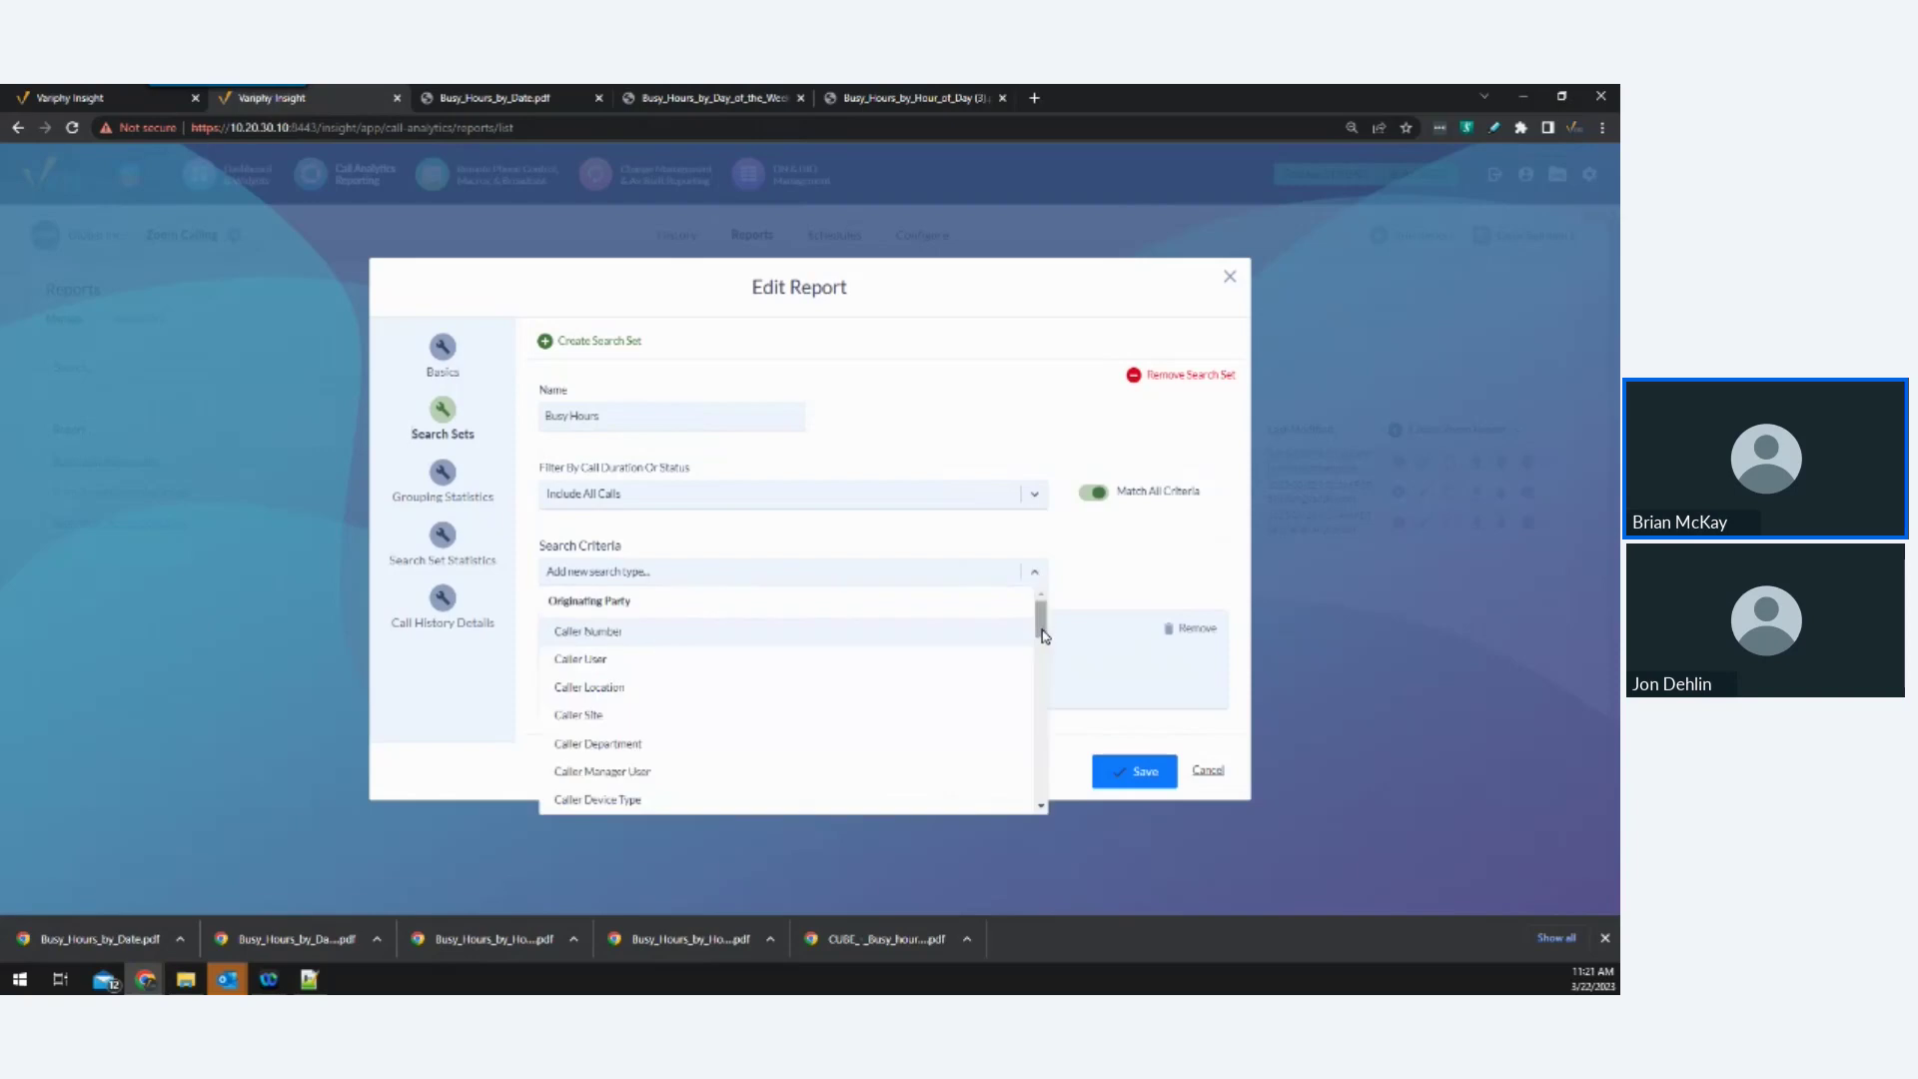
{"action": "mouse_move", "coordinate": [1044, 636]}
{"action": "left_mouse_down"}
{"action": "mouse_move", "coordinate": [1019, 826]}
{"action": "mouse_move", "coordinate": [1039, 601]}
{"action": "left_mouse_up"}
{"action": "left_click", "coordinate": [1099, 581]}
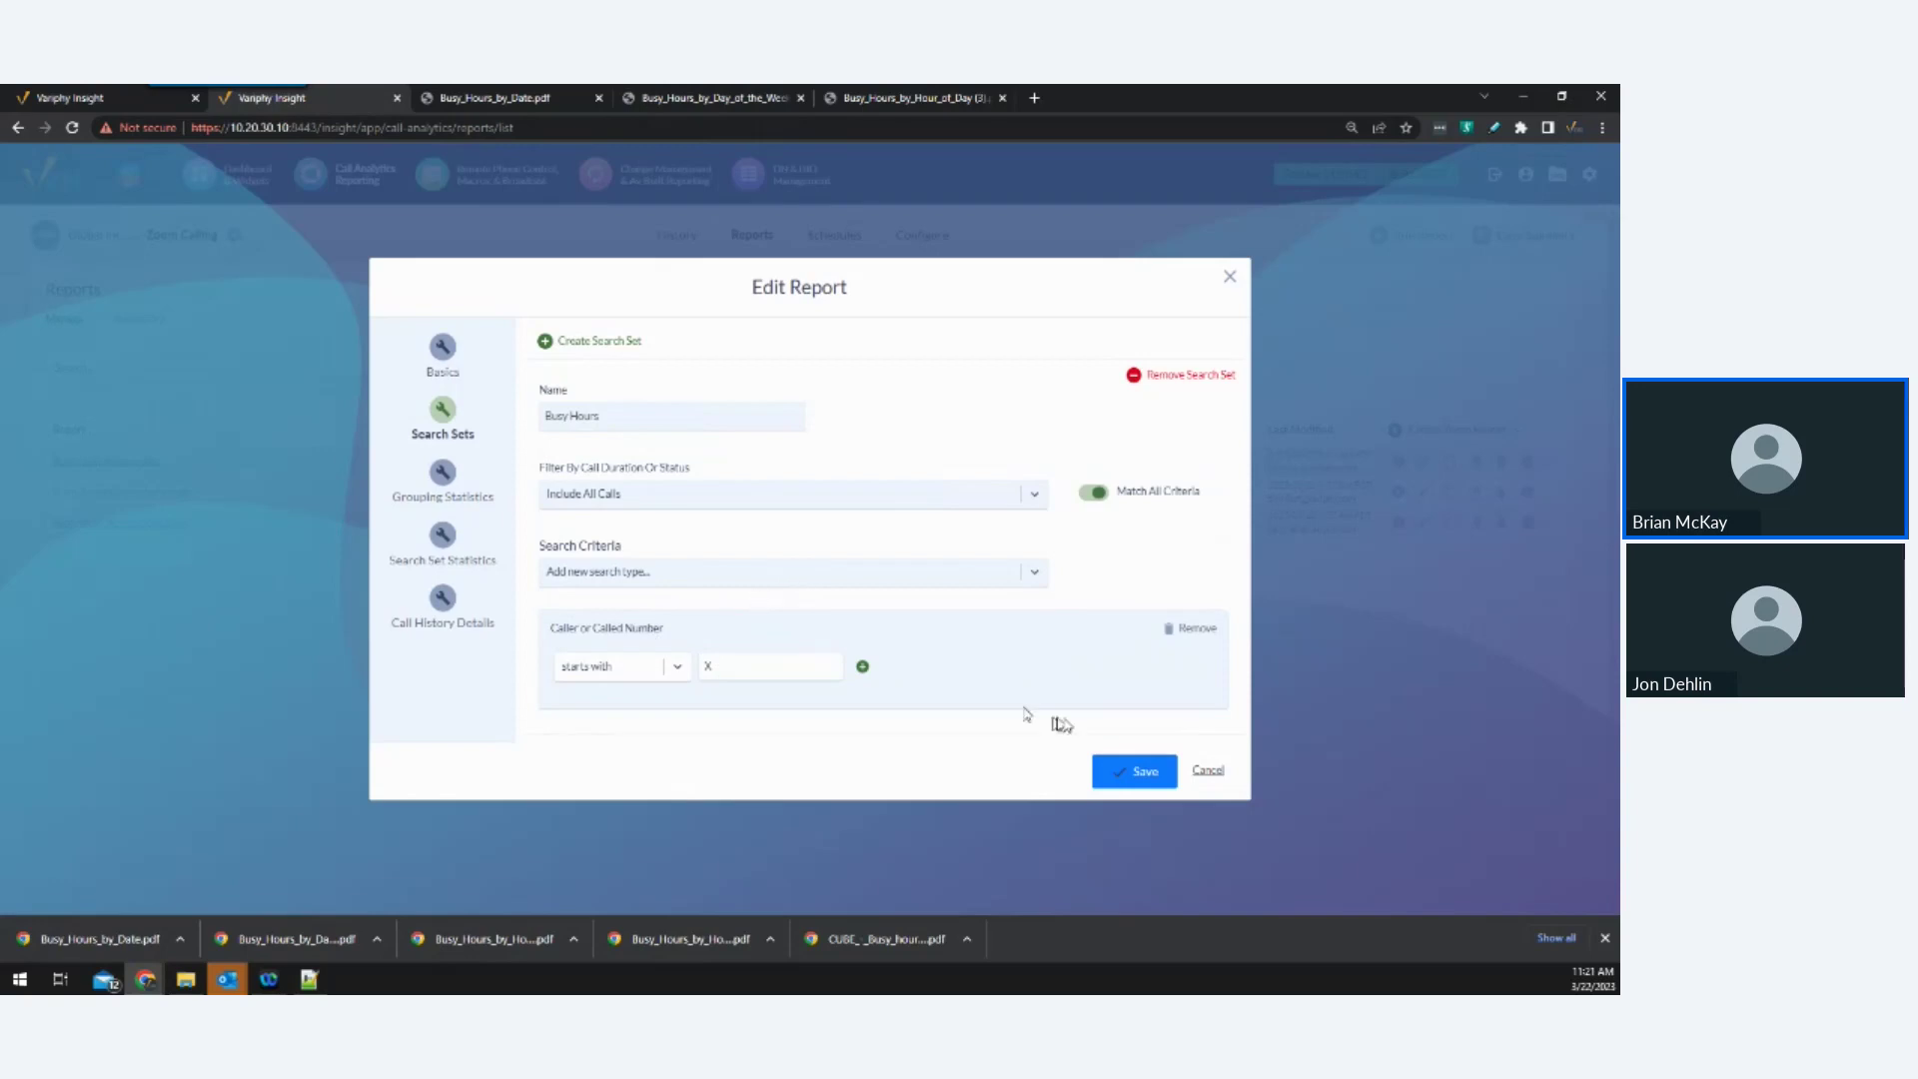
Enable data grouping in the Zoom report, review the grouping time units and call statistic data types, and disable grouping again.
{"action": "left_click", "coordinate": [455, 490]}
{"action": "left_click", "coordinate": [552, 392]}
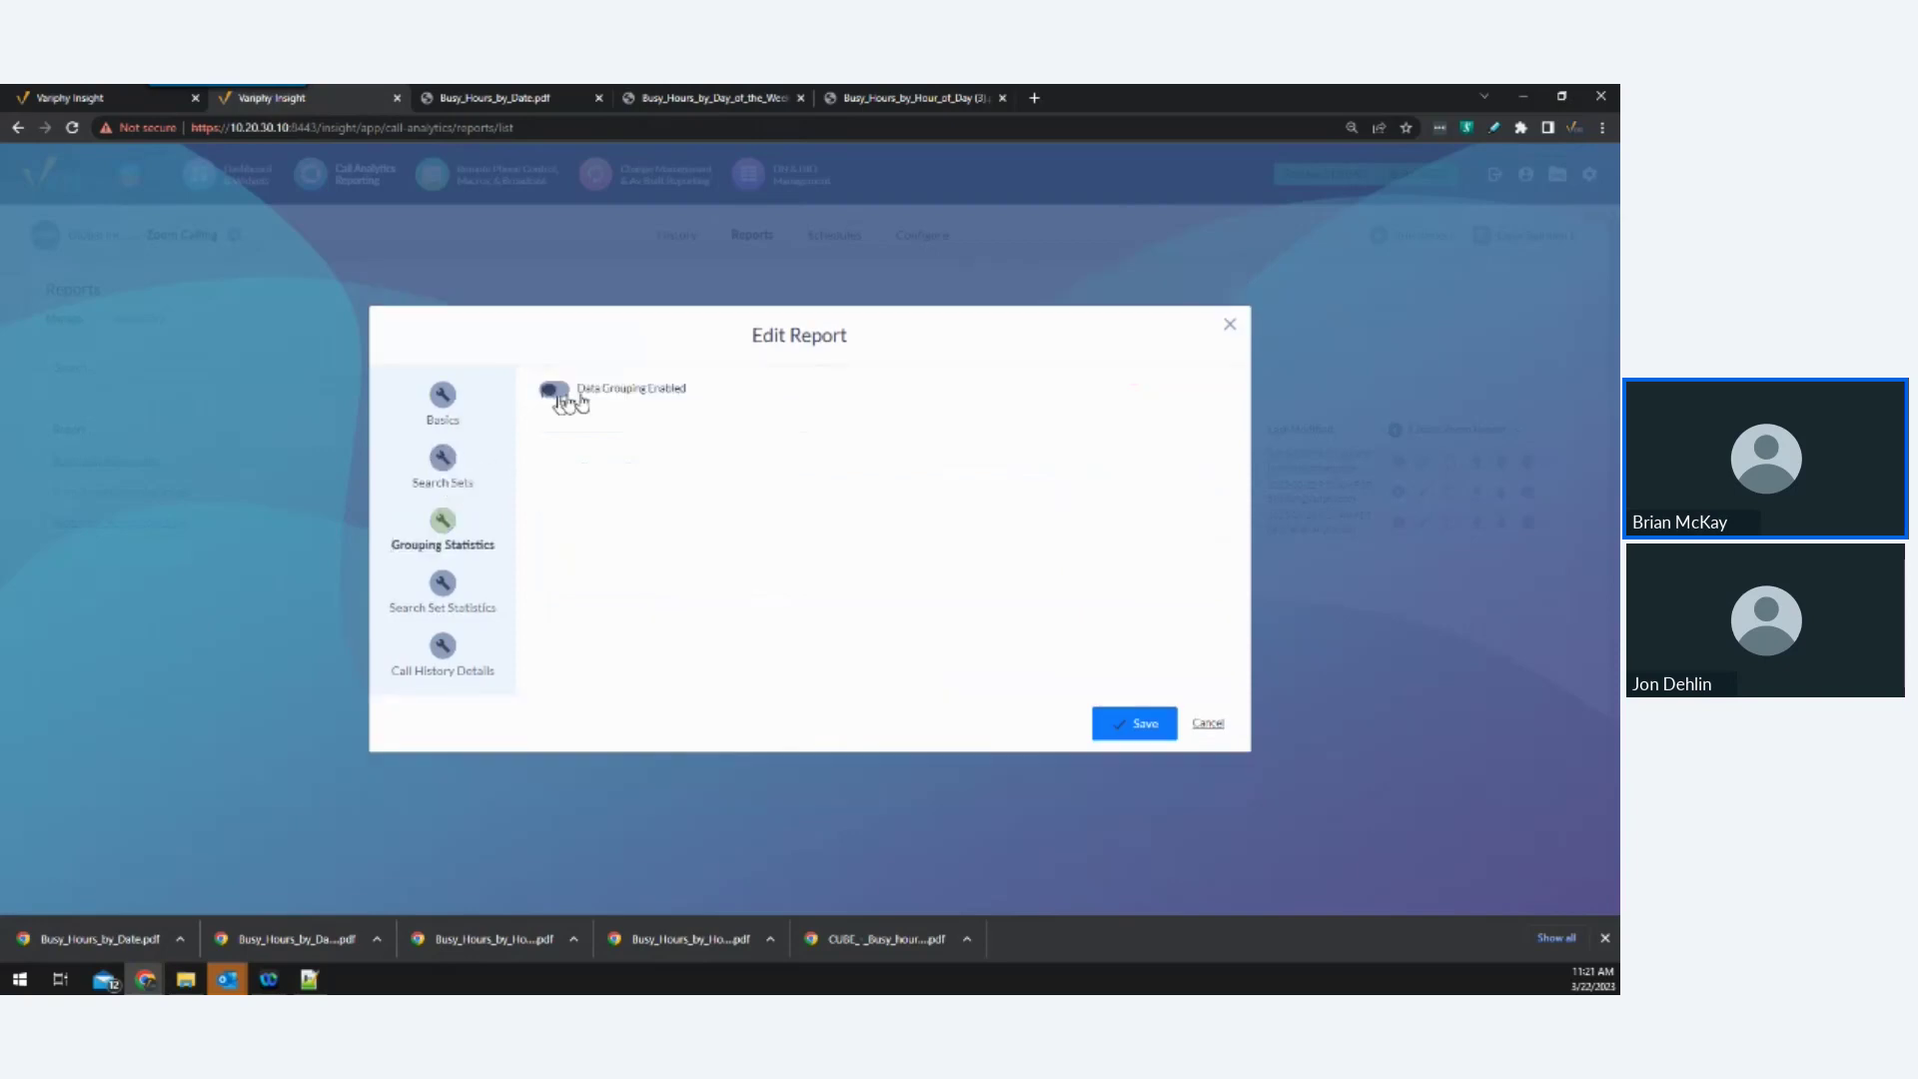
{"action": "left_click_drag", "start_coordinate": [1243, 361], "coordinate": [1231, 563]}
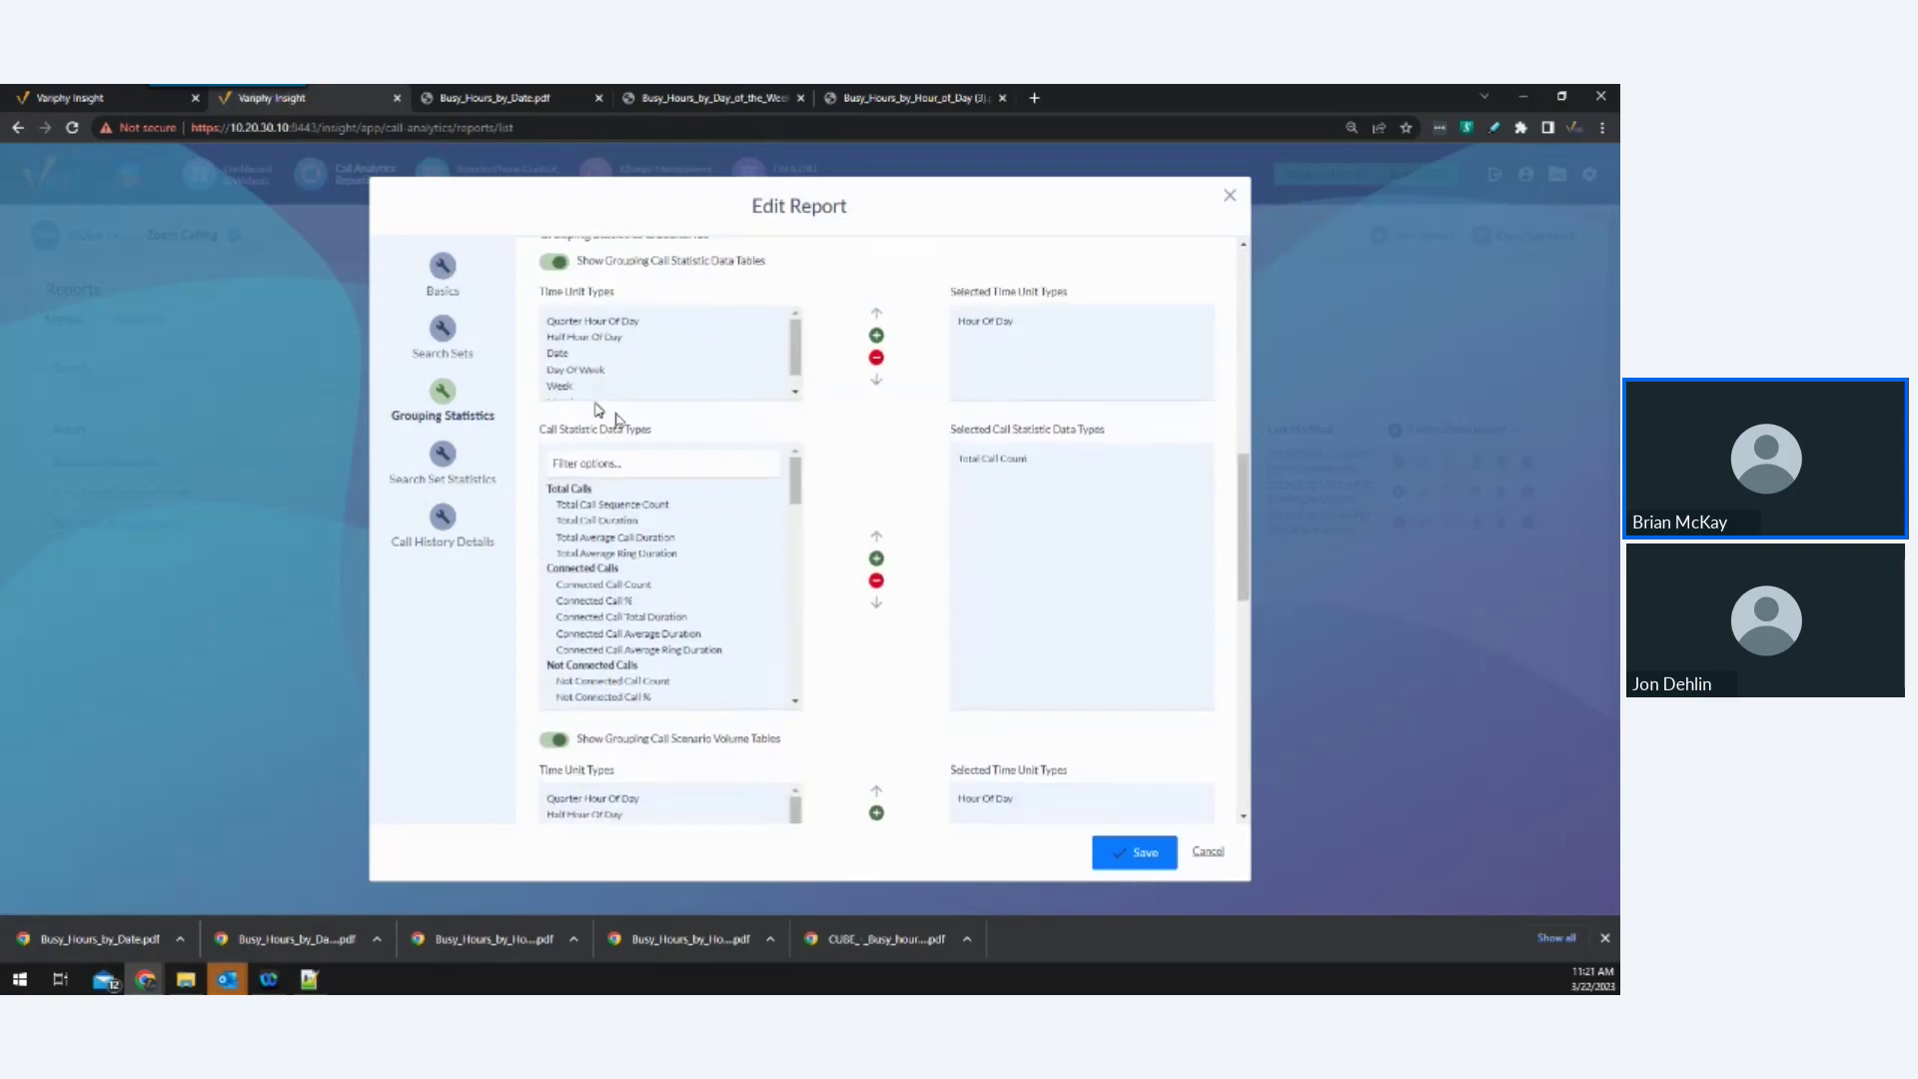
{"action": "scroll", "coordinate": [879, 432], "scroll_direction": "up", "scroll_amount": 10}
{"action": "left_click", "coordinate": [556, 264]}
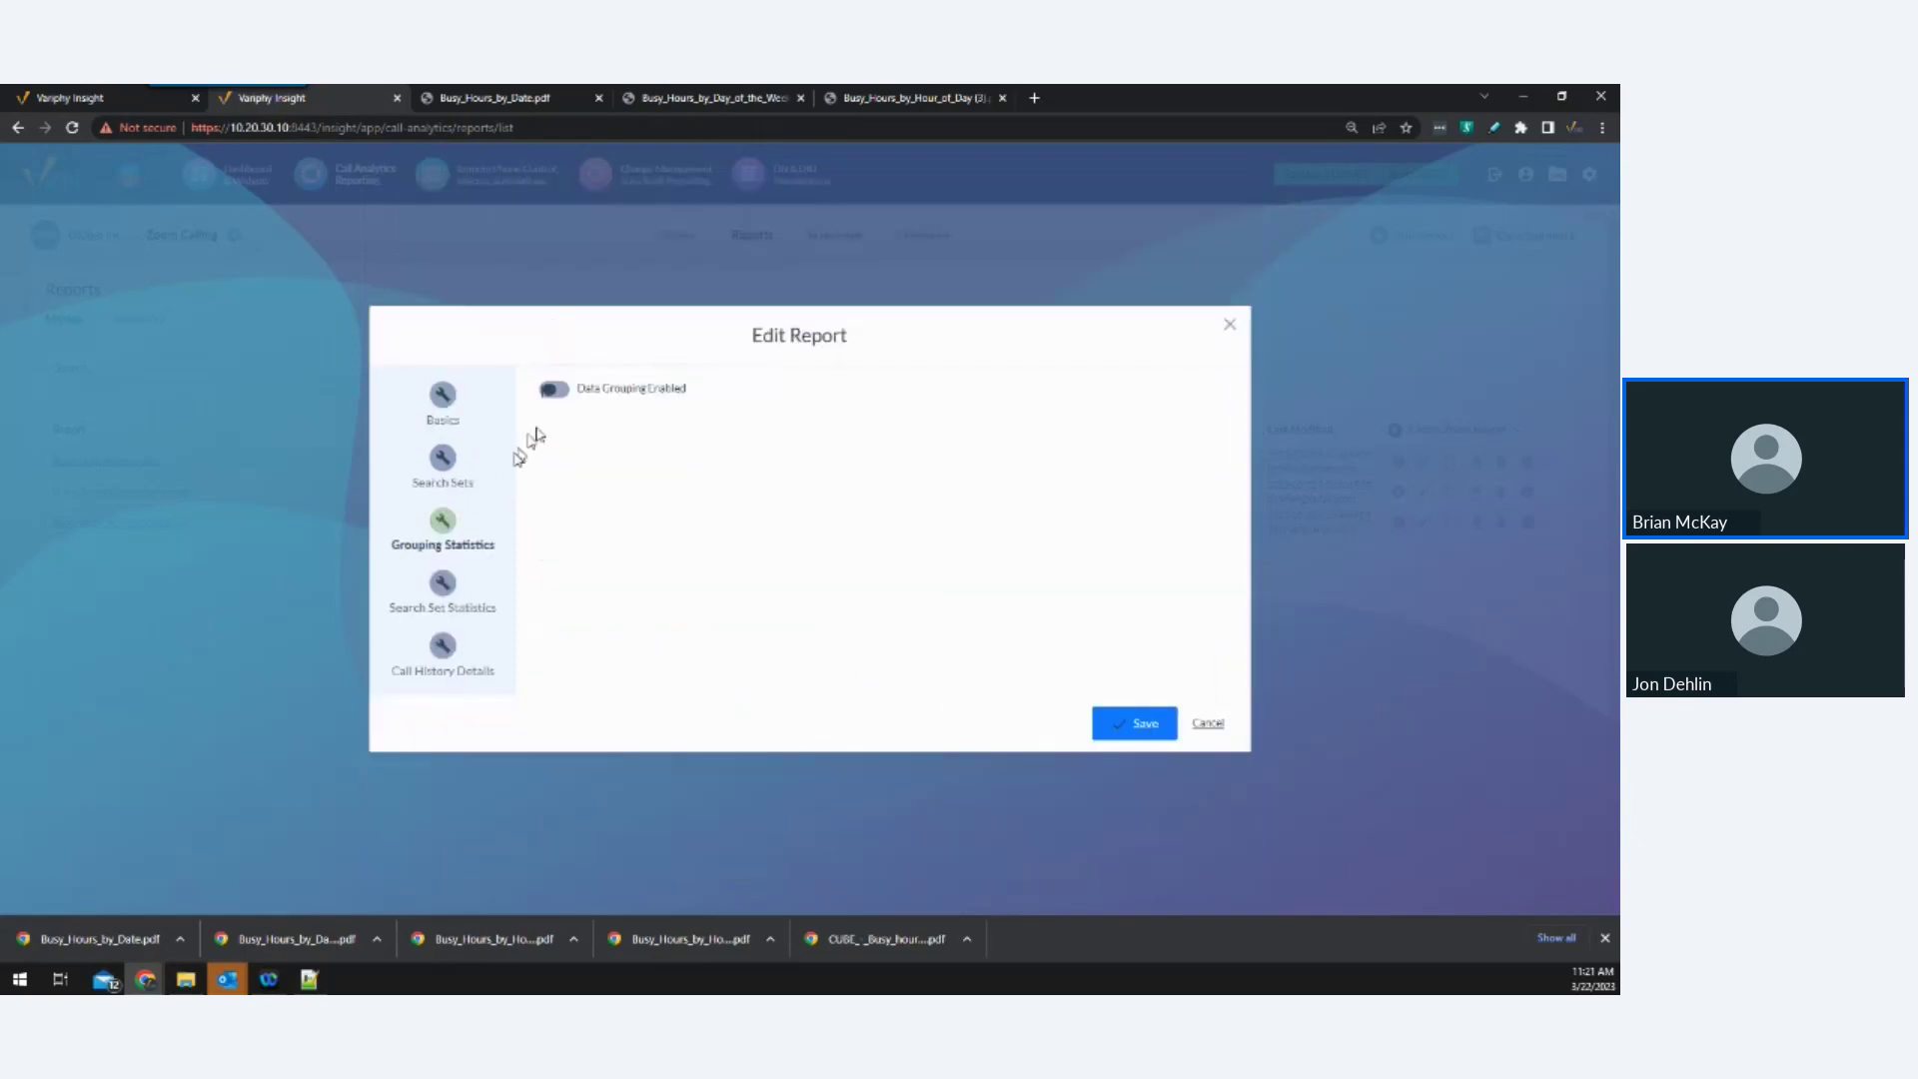
Review the Zoom report's search set statistics and call history details settings, and save the report.
{"action": "left_click", "coordinate": [446, 592]}
{"action": "scroll", "coordinate": [847, 602], "scroll_direction": "down", "scroll_amount": 5}
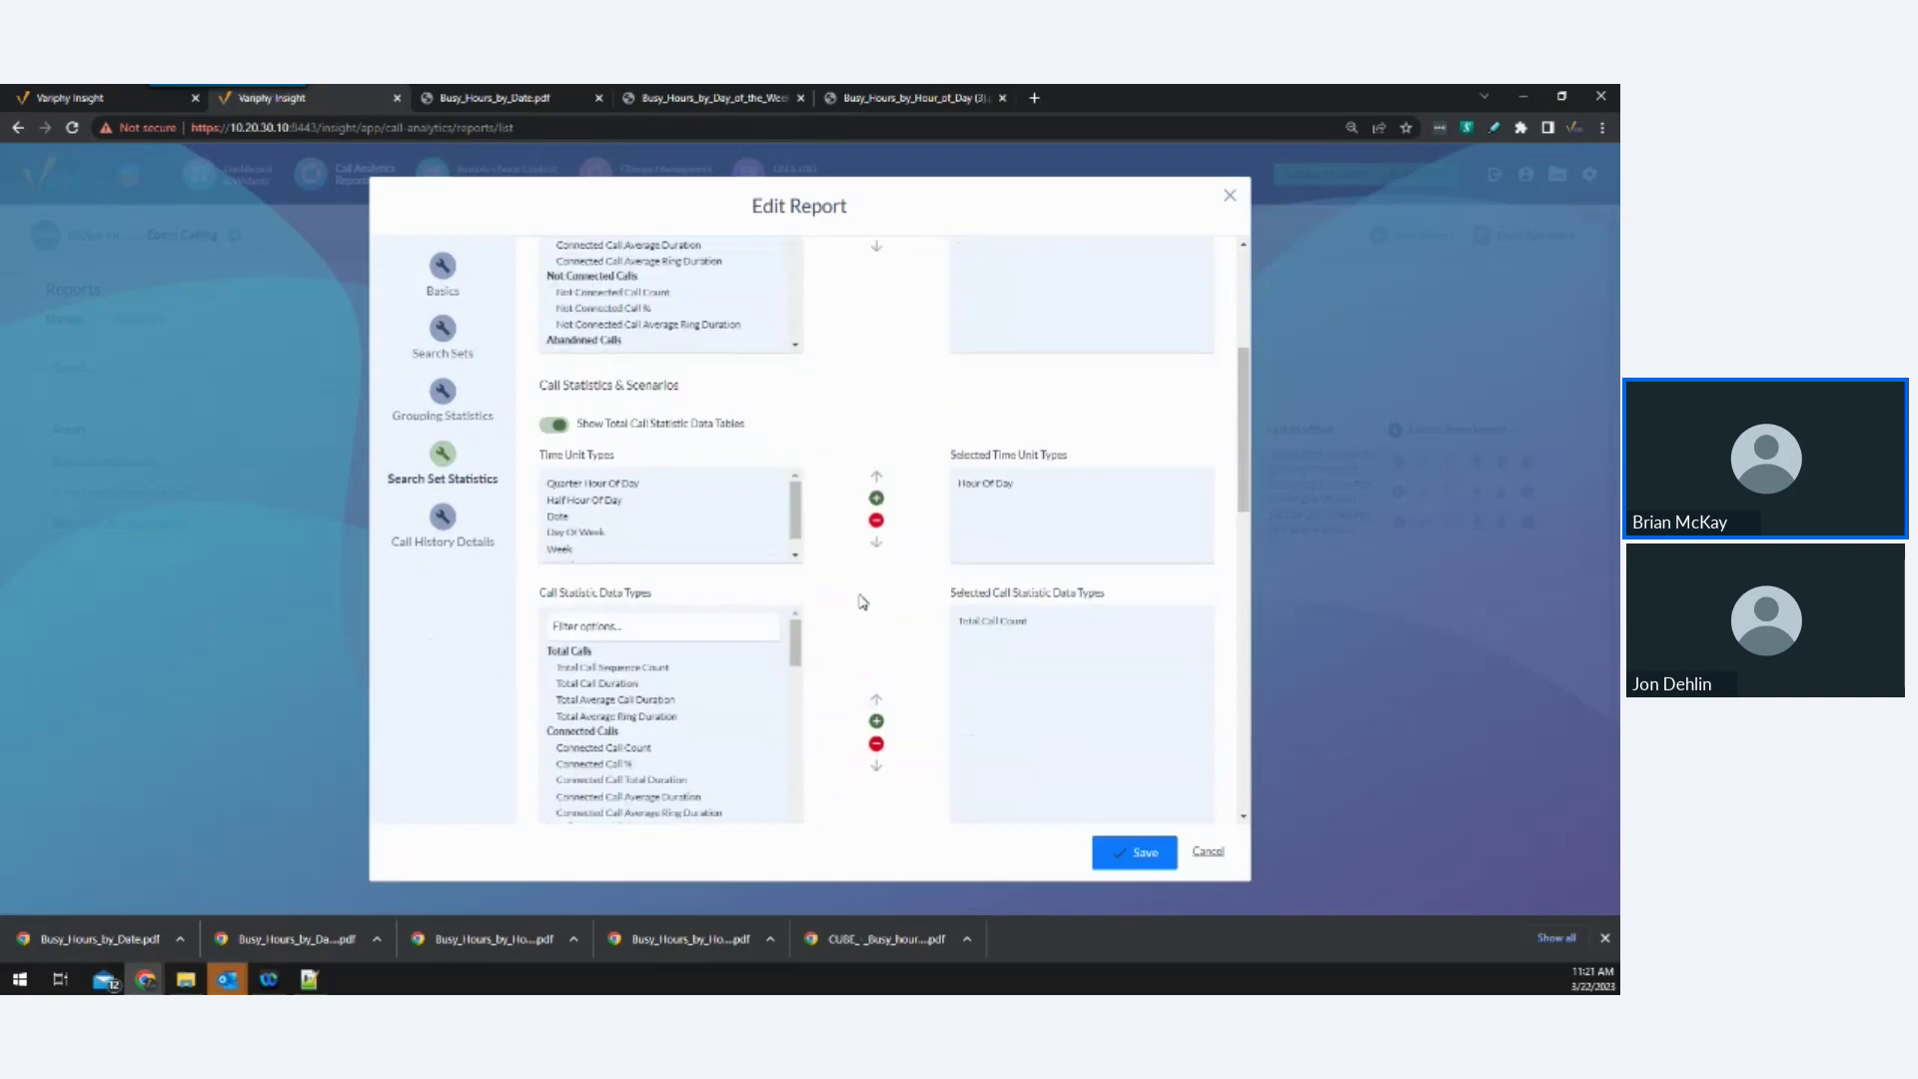
{"action": "scroll", "coordinate": [865, 602], "scroll_direction": "down", "scroll_amount": 7}
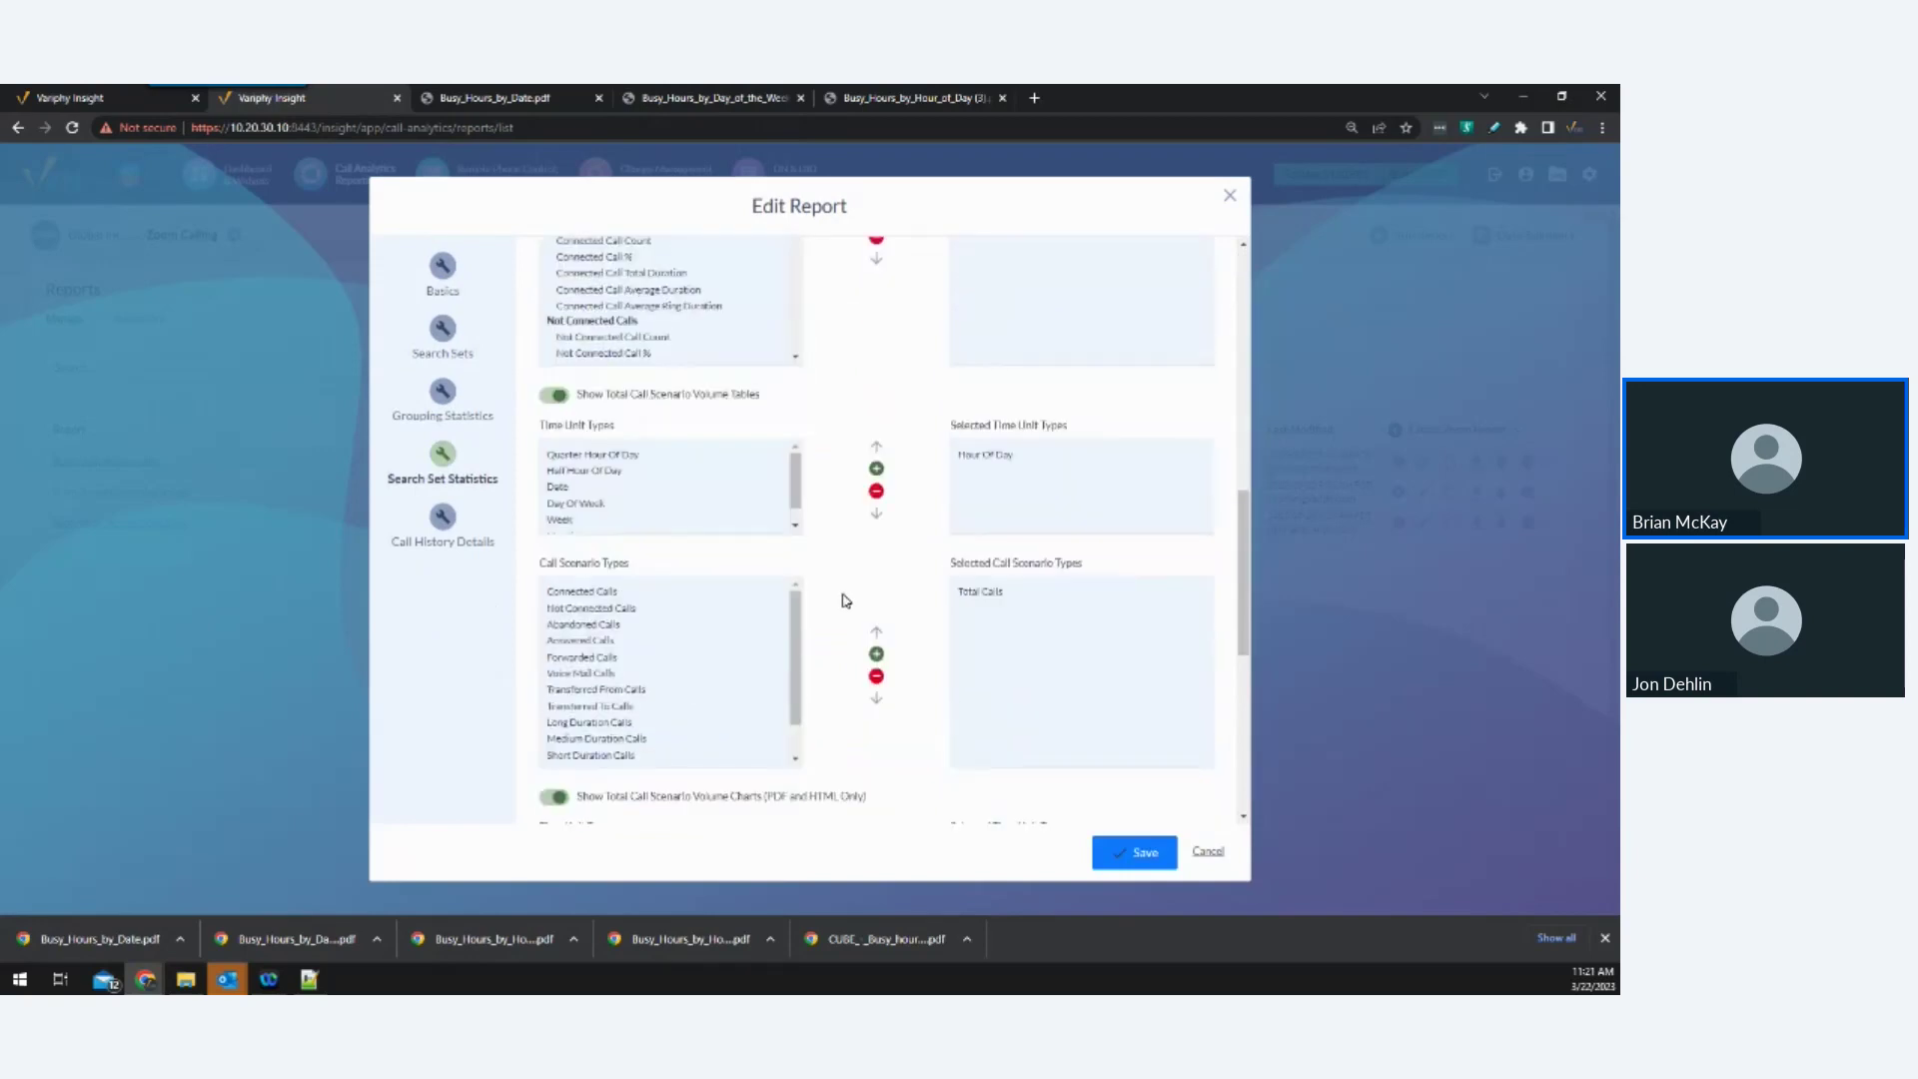
{"action": "scroll", "coordinate": [847, 601], "scroll_direction": "up", "scroll_amount": 10}
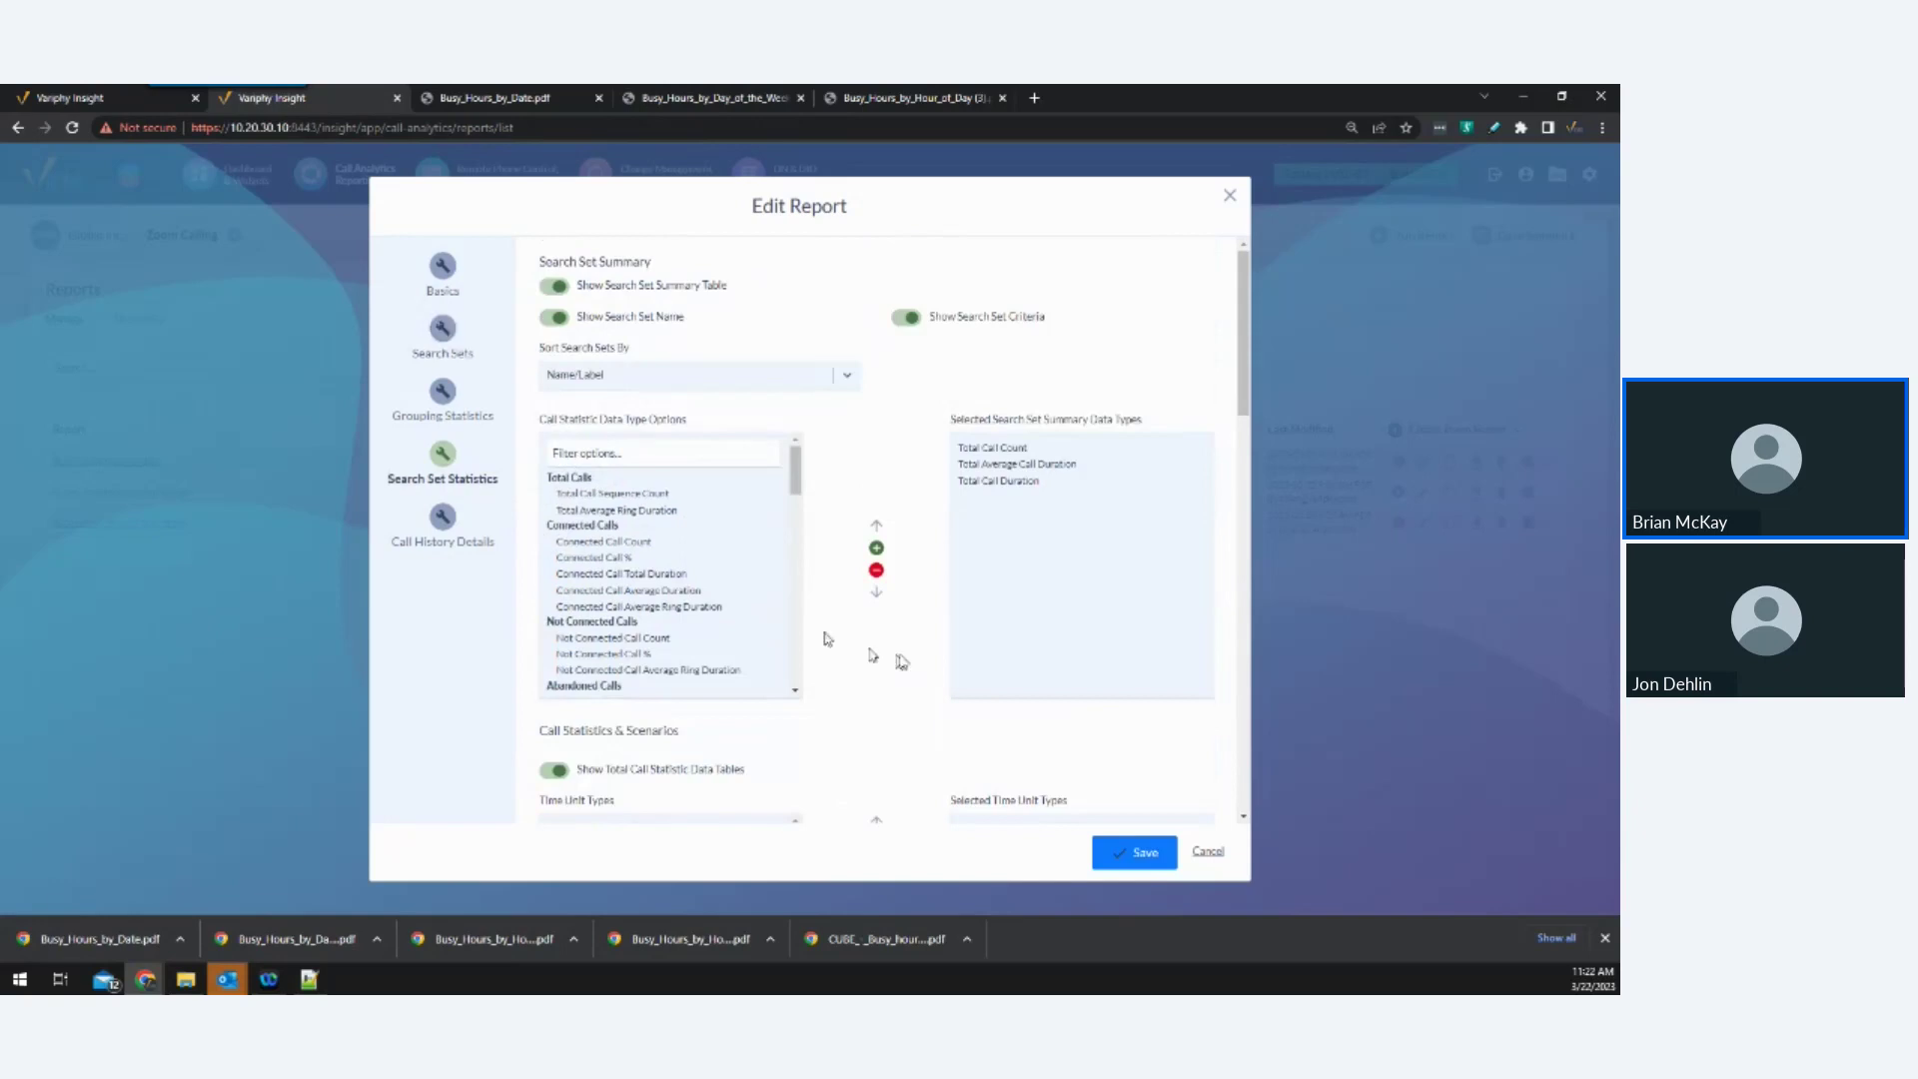
{"action": "scroll", "coordinate": [903, 655], "scroll_direction": "down", "scroll_amount": 5}
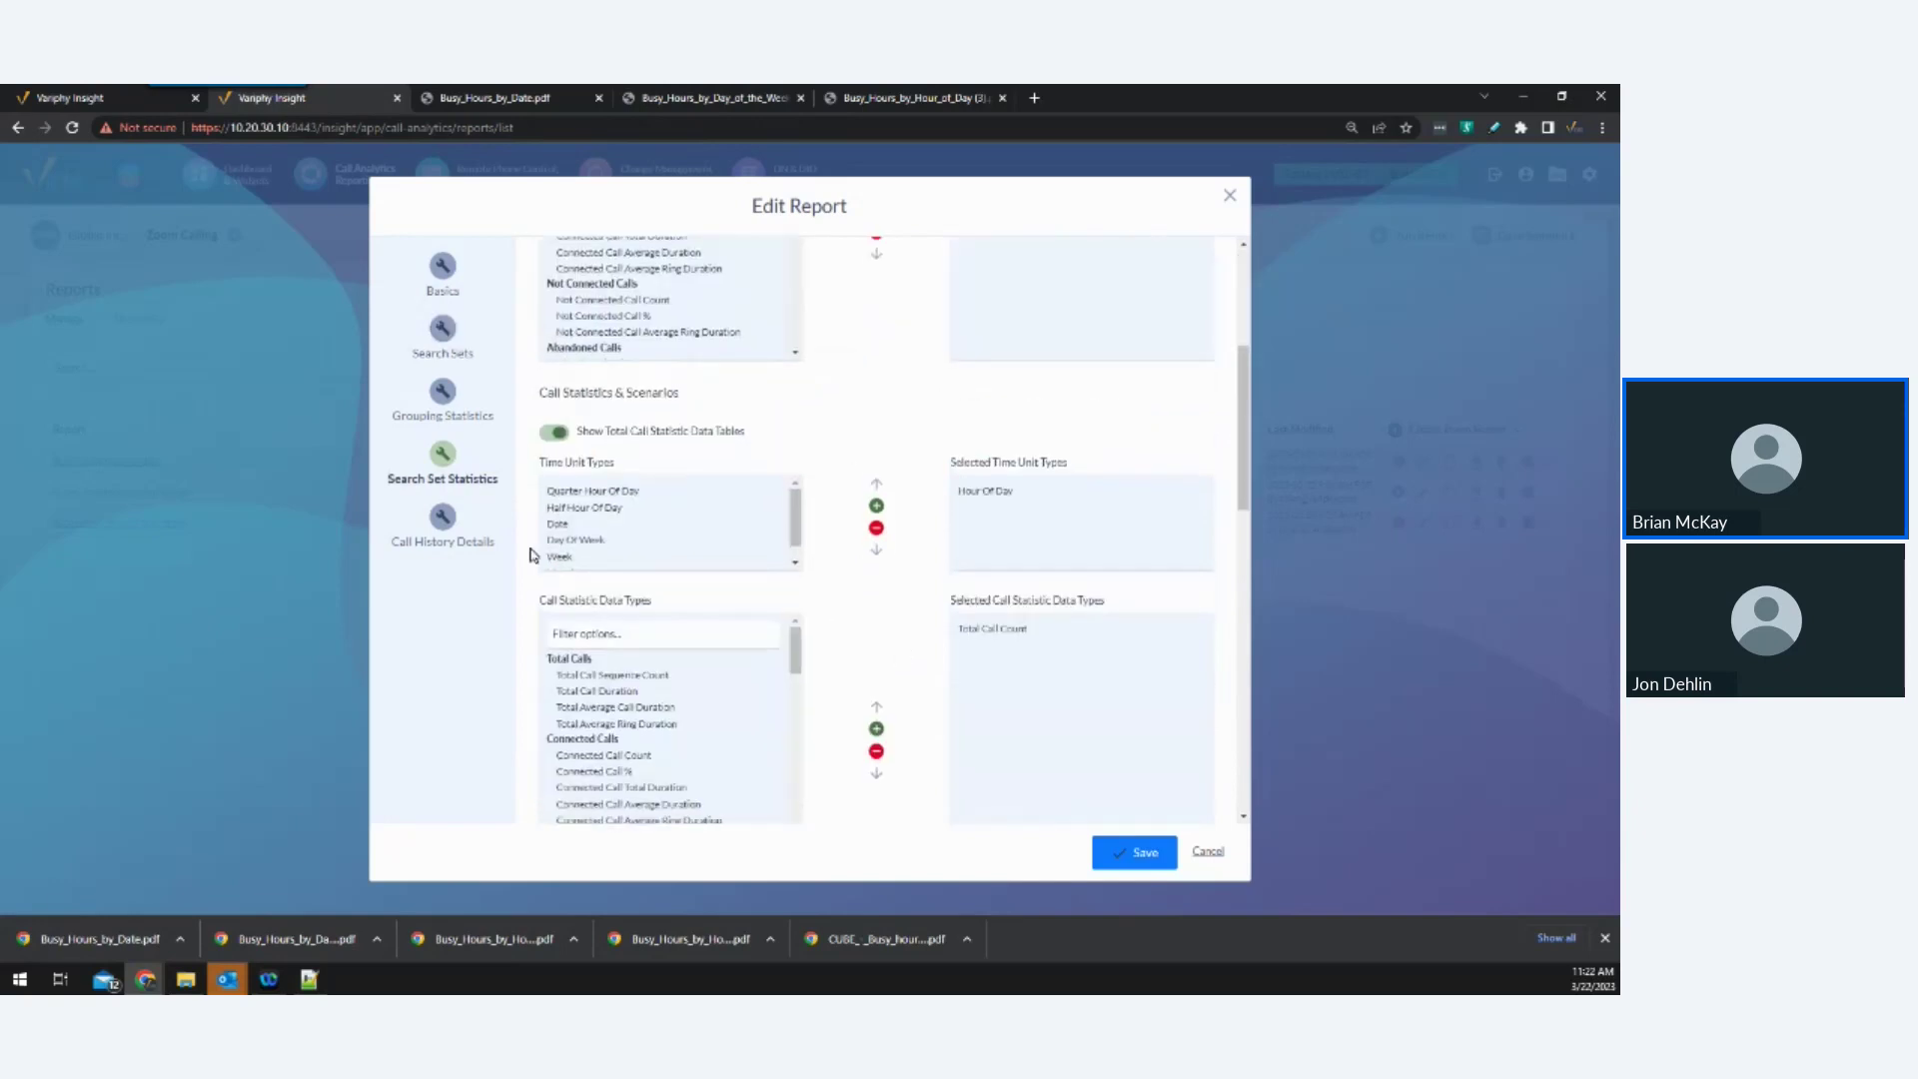
{"action": "left_click", "coordinate": [443, 522]}
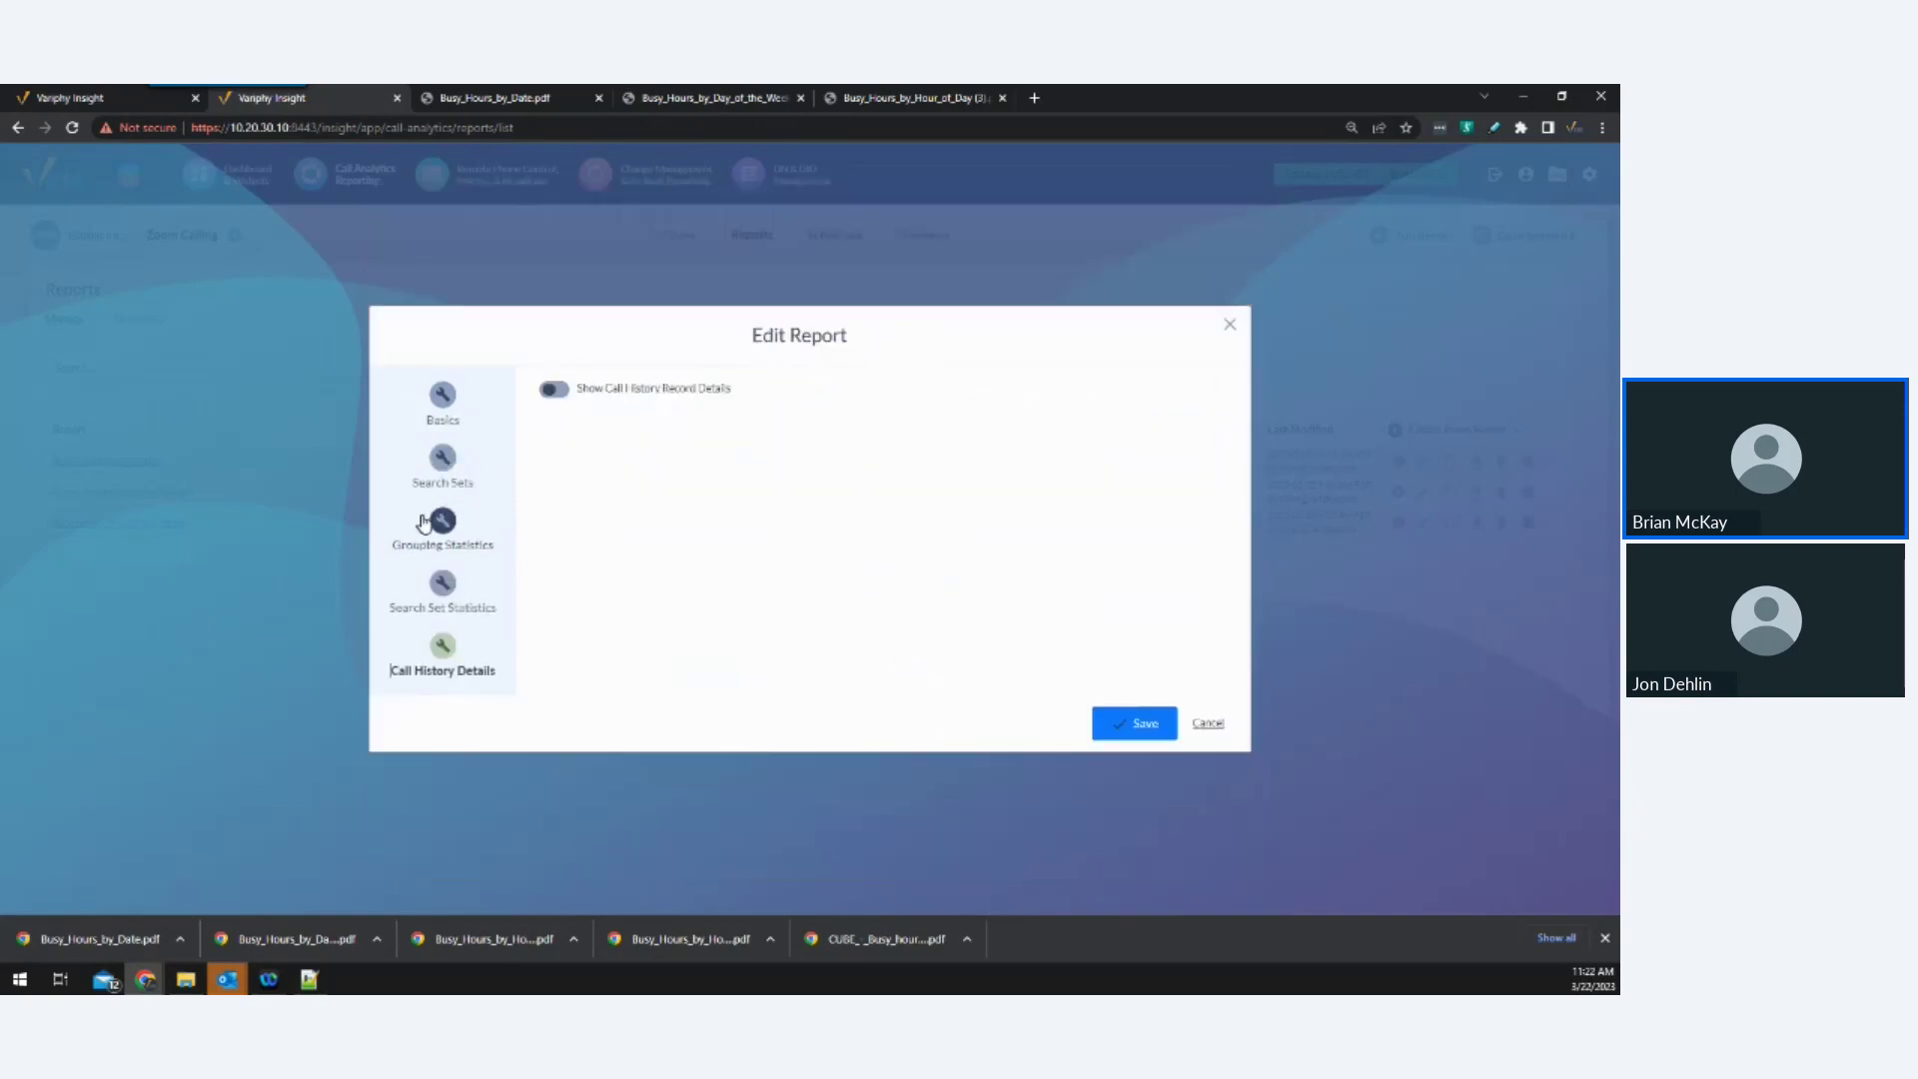
{"action": "left_click", "coordinate": [1140, 733]}
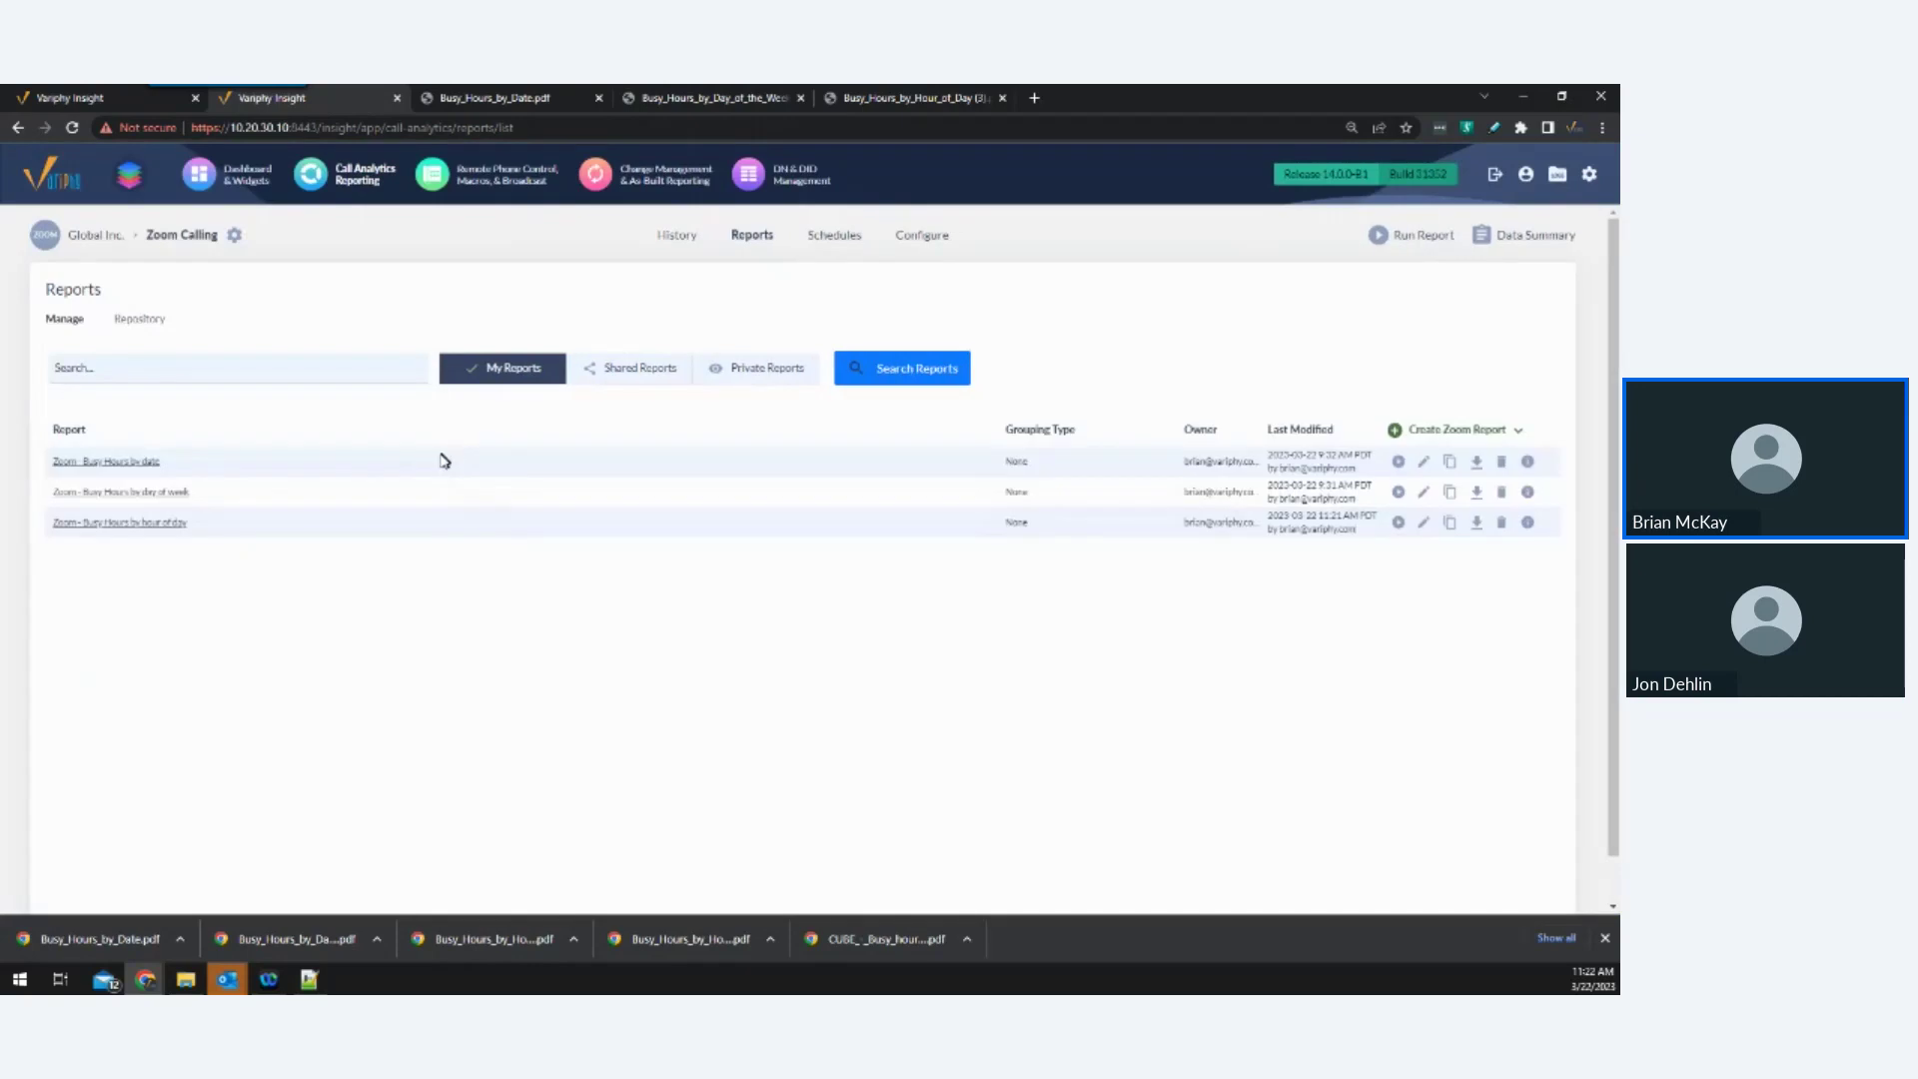
Run the Zoom - Busy Hours by hour of day report and review the call statistics tables and hourly volume chart in its PDF.
{"action": "left_click", "coordinate": [1398, 522]}
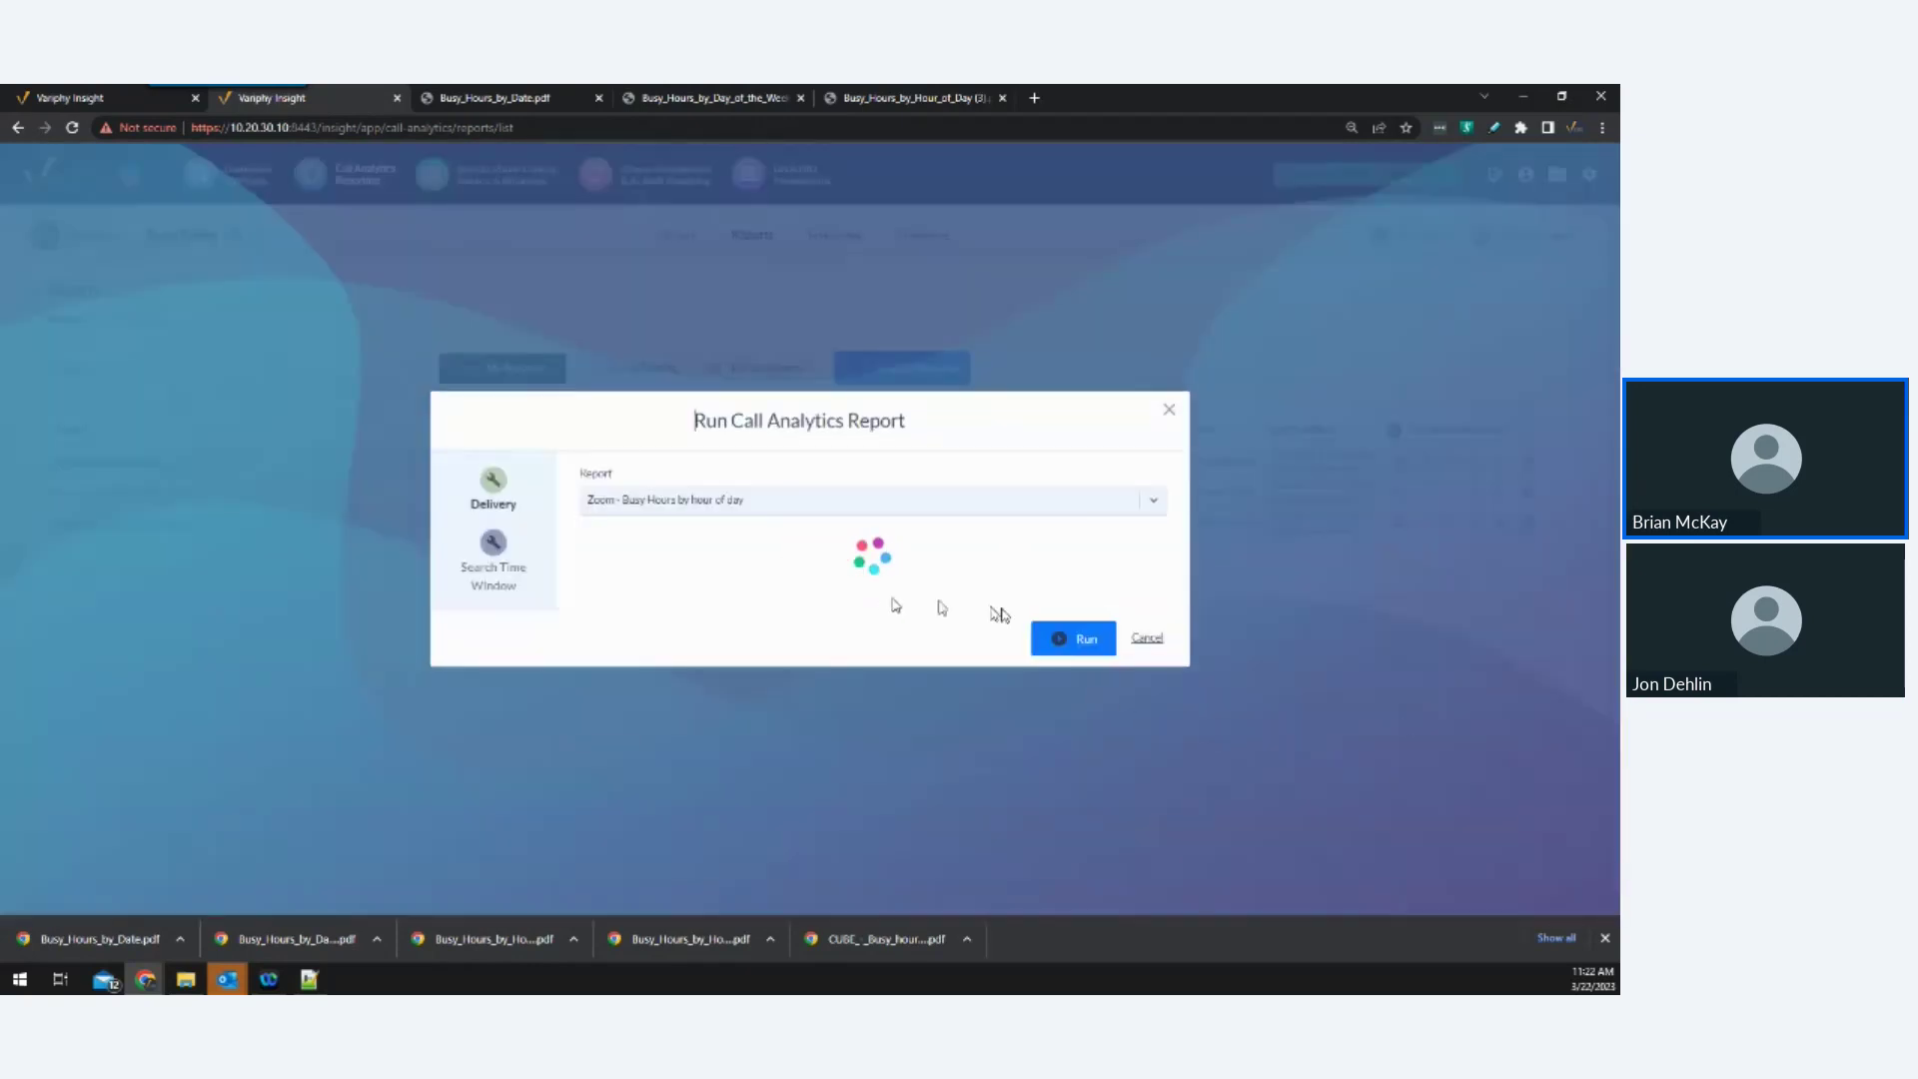
{"action": "left_click", "coordinate": [1073, 735]}
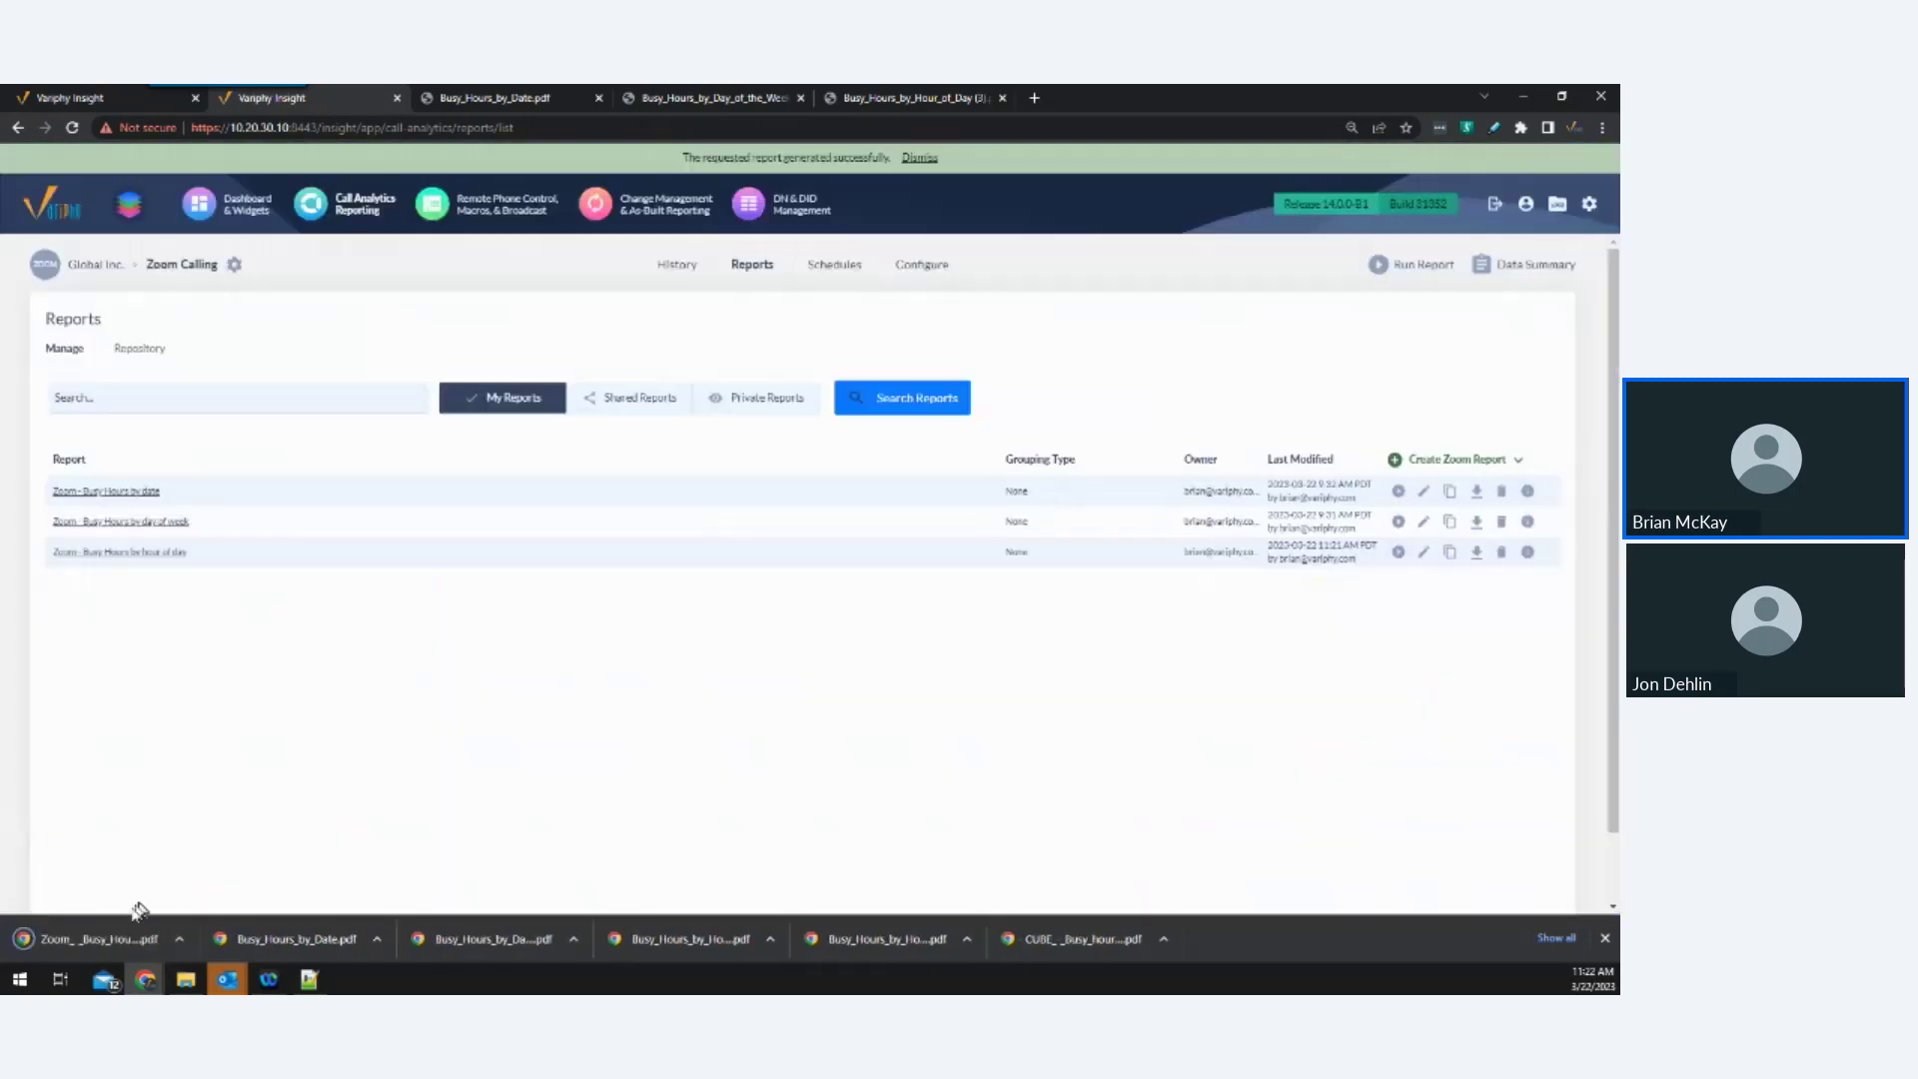
{"action": "left_click", "coordinate": [120, 938]}
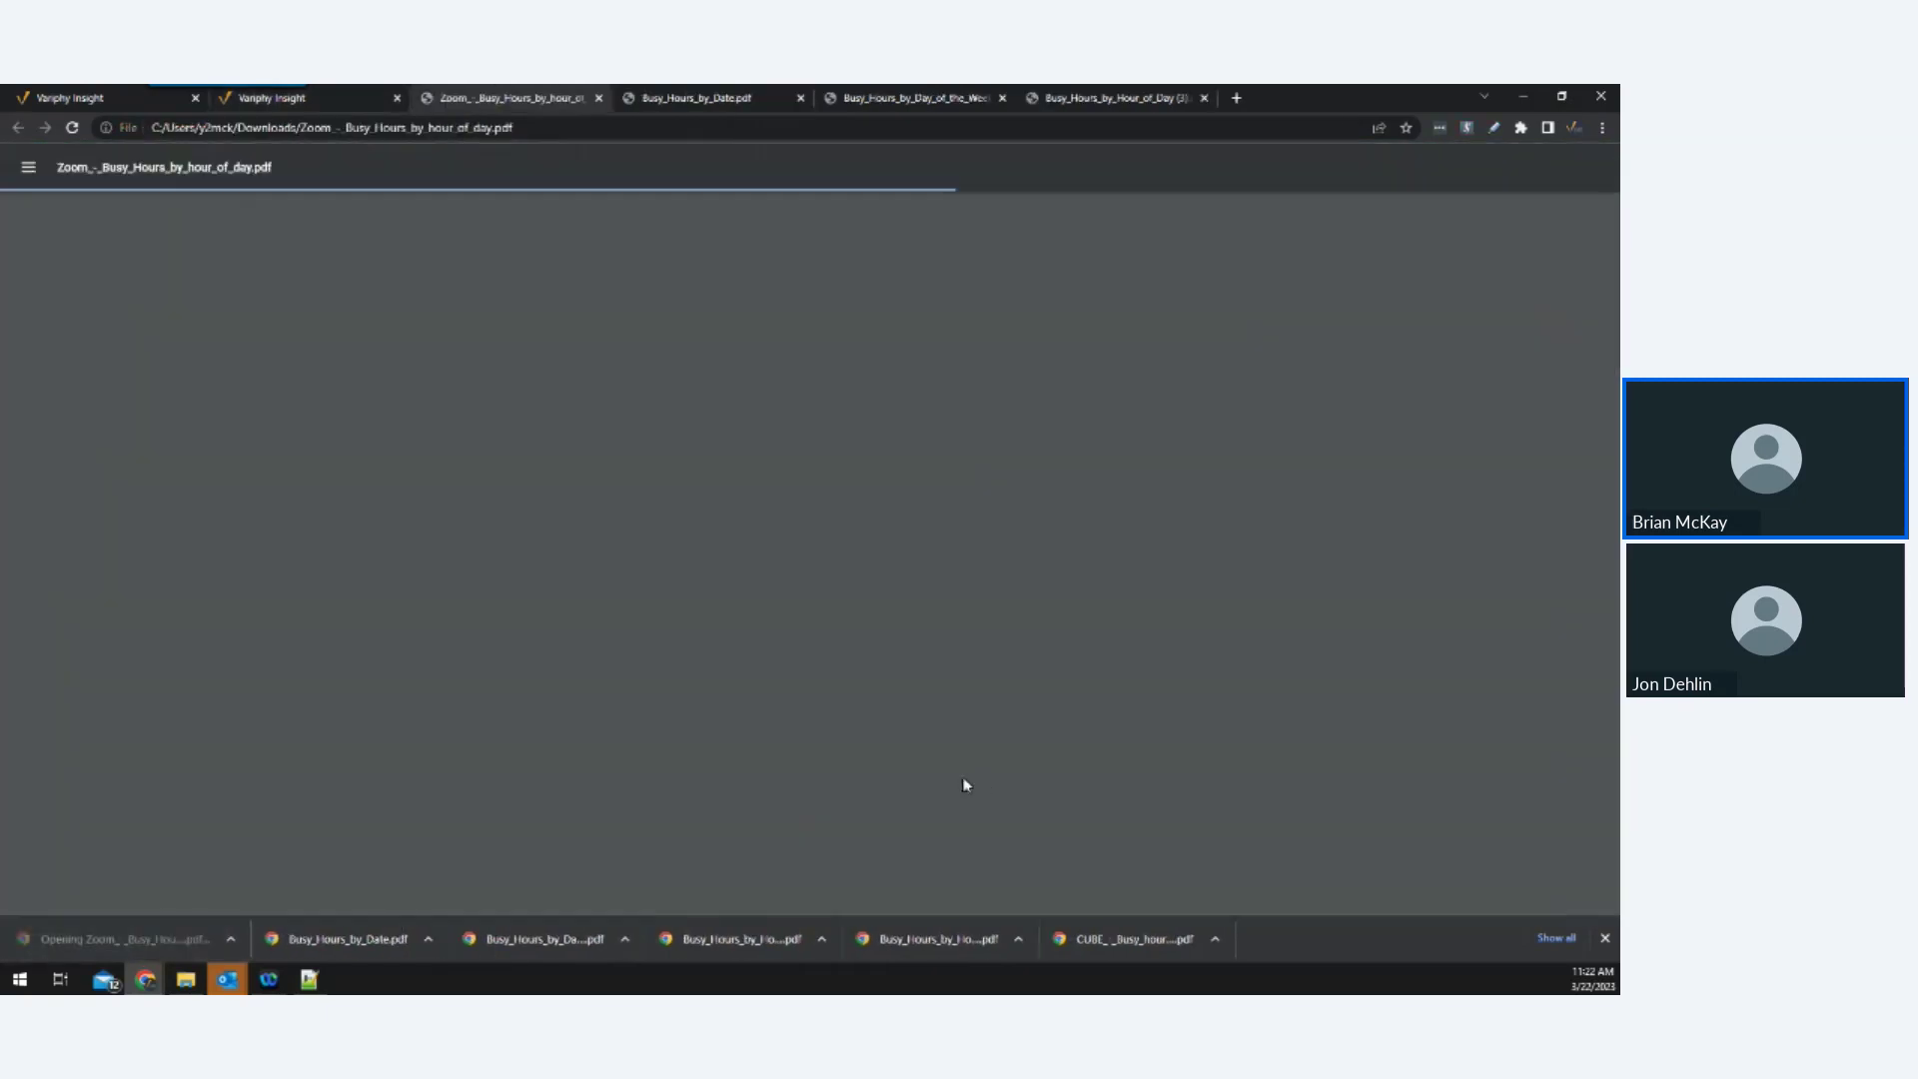
{"action": "scroll", "coordinate": [1125, 787], "scroll_direction": "down", "scroll_amount": 5}
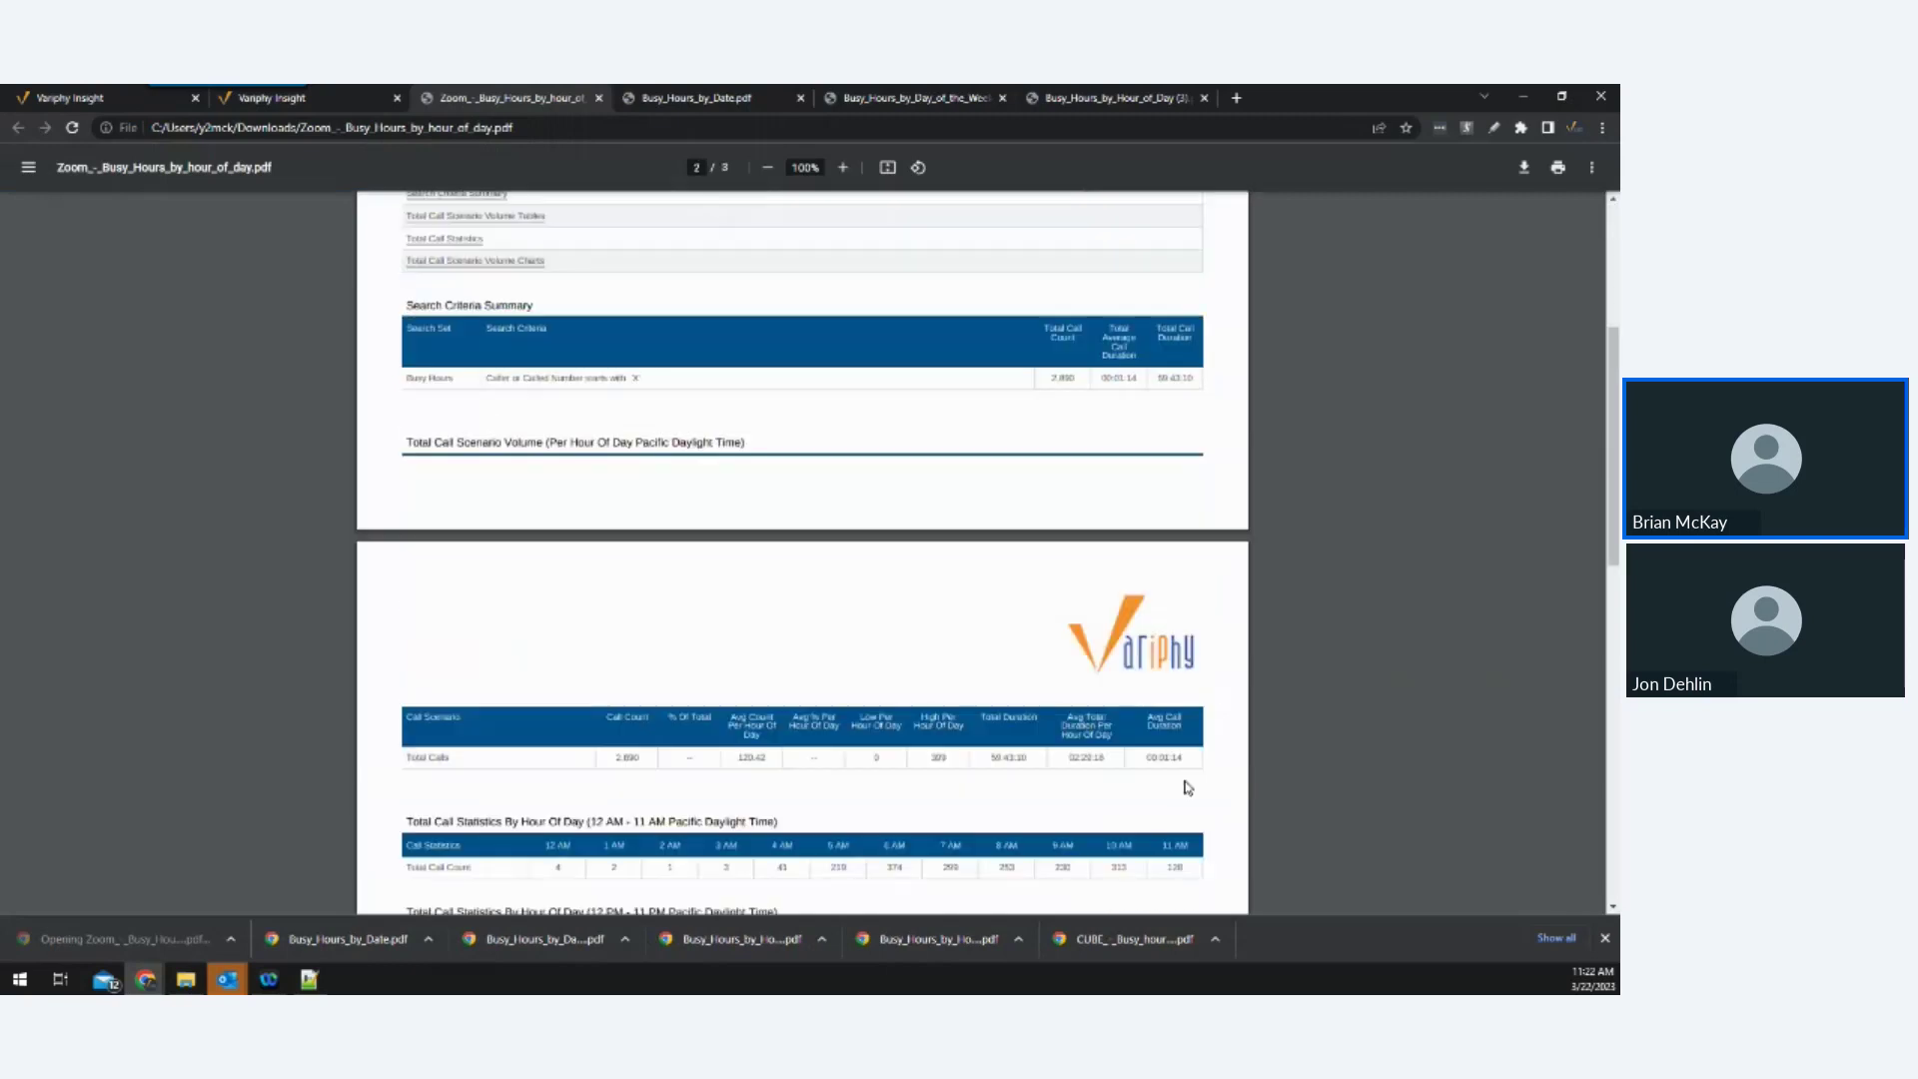
{"action": "scroll", "coordinate": [1185, 782], "scroll_direction": "down", "scroll_amount": 12}
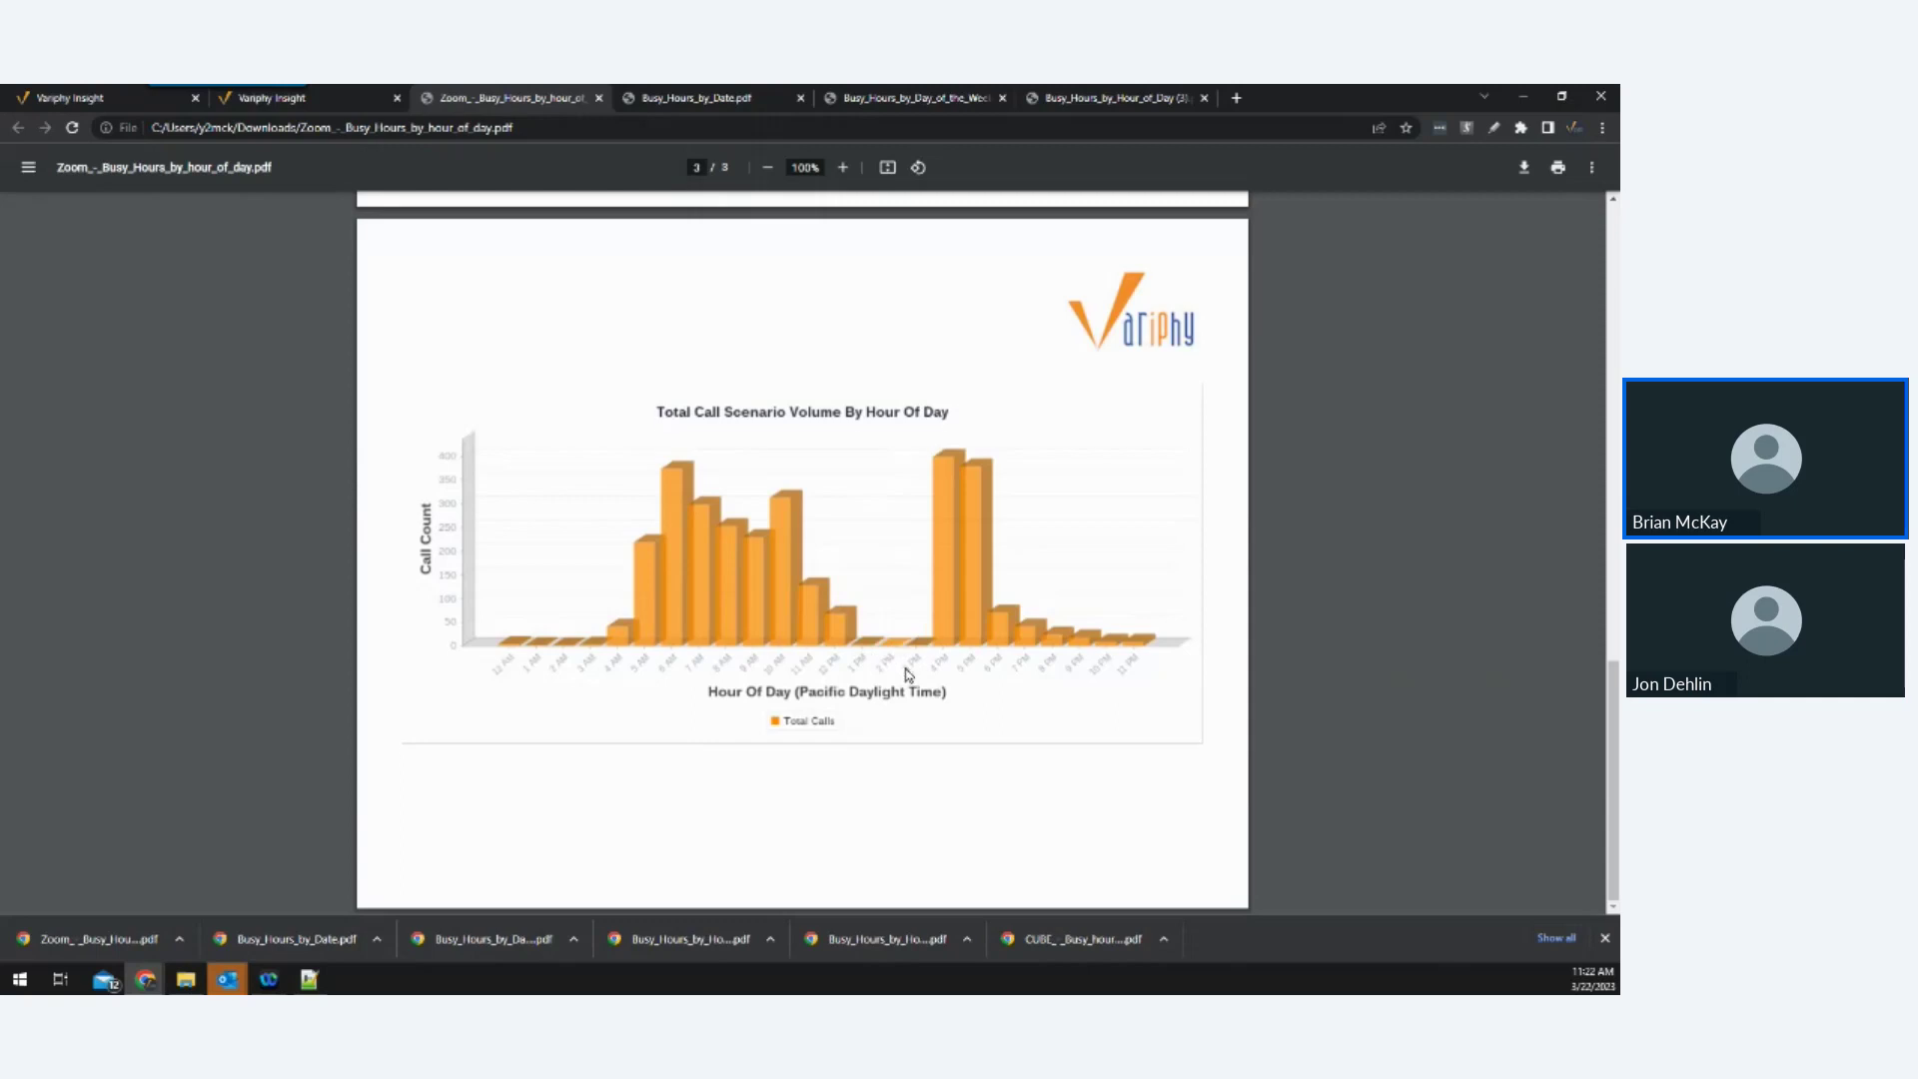
{"action": "scroll", "coordinate": [908, 676], "scroll_direction": "up", "scroll_amount": 6}
{"action": "scroll", "coordinate": [912, 673], "scroll_direction": "down", "scroll_amount": 6}
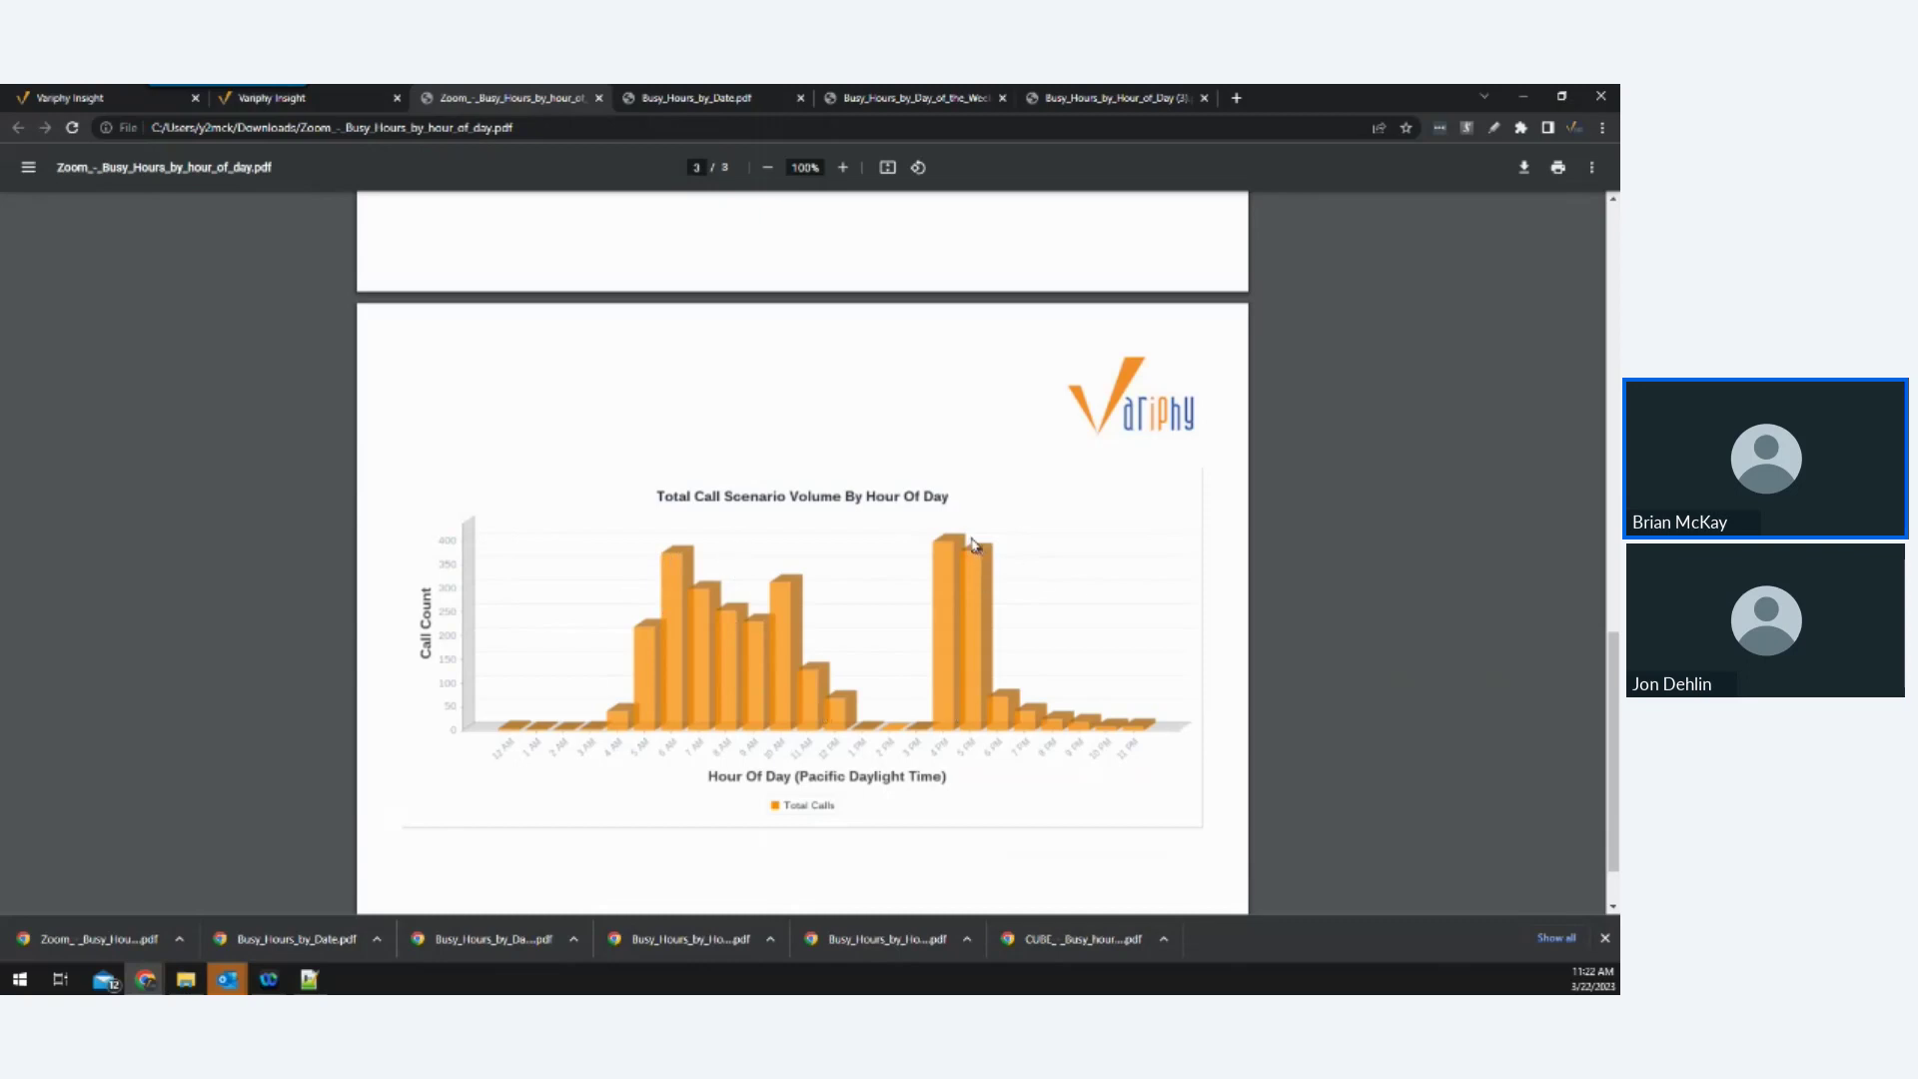
{"action": "scroll", "coordinate": [1330, 659], "scroll_direction": "up", "scroll_amount": 12}
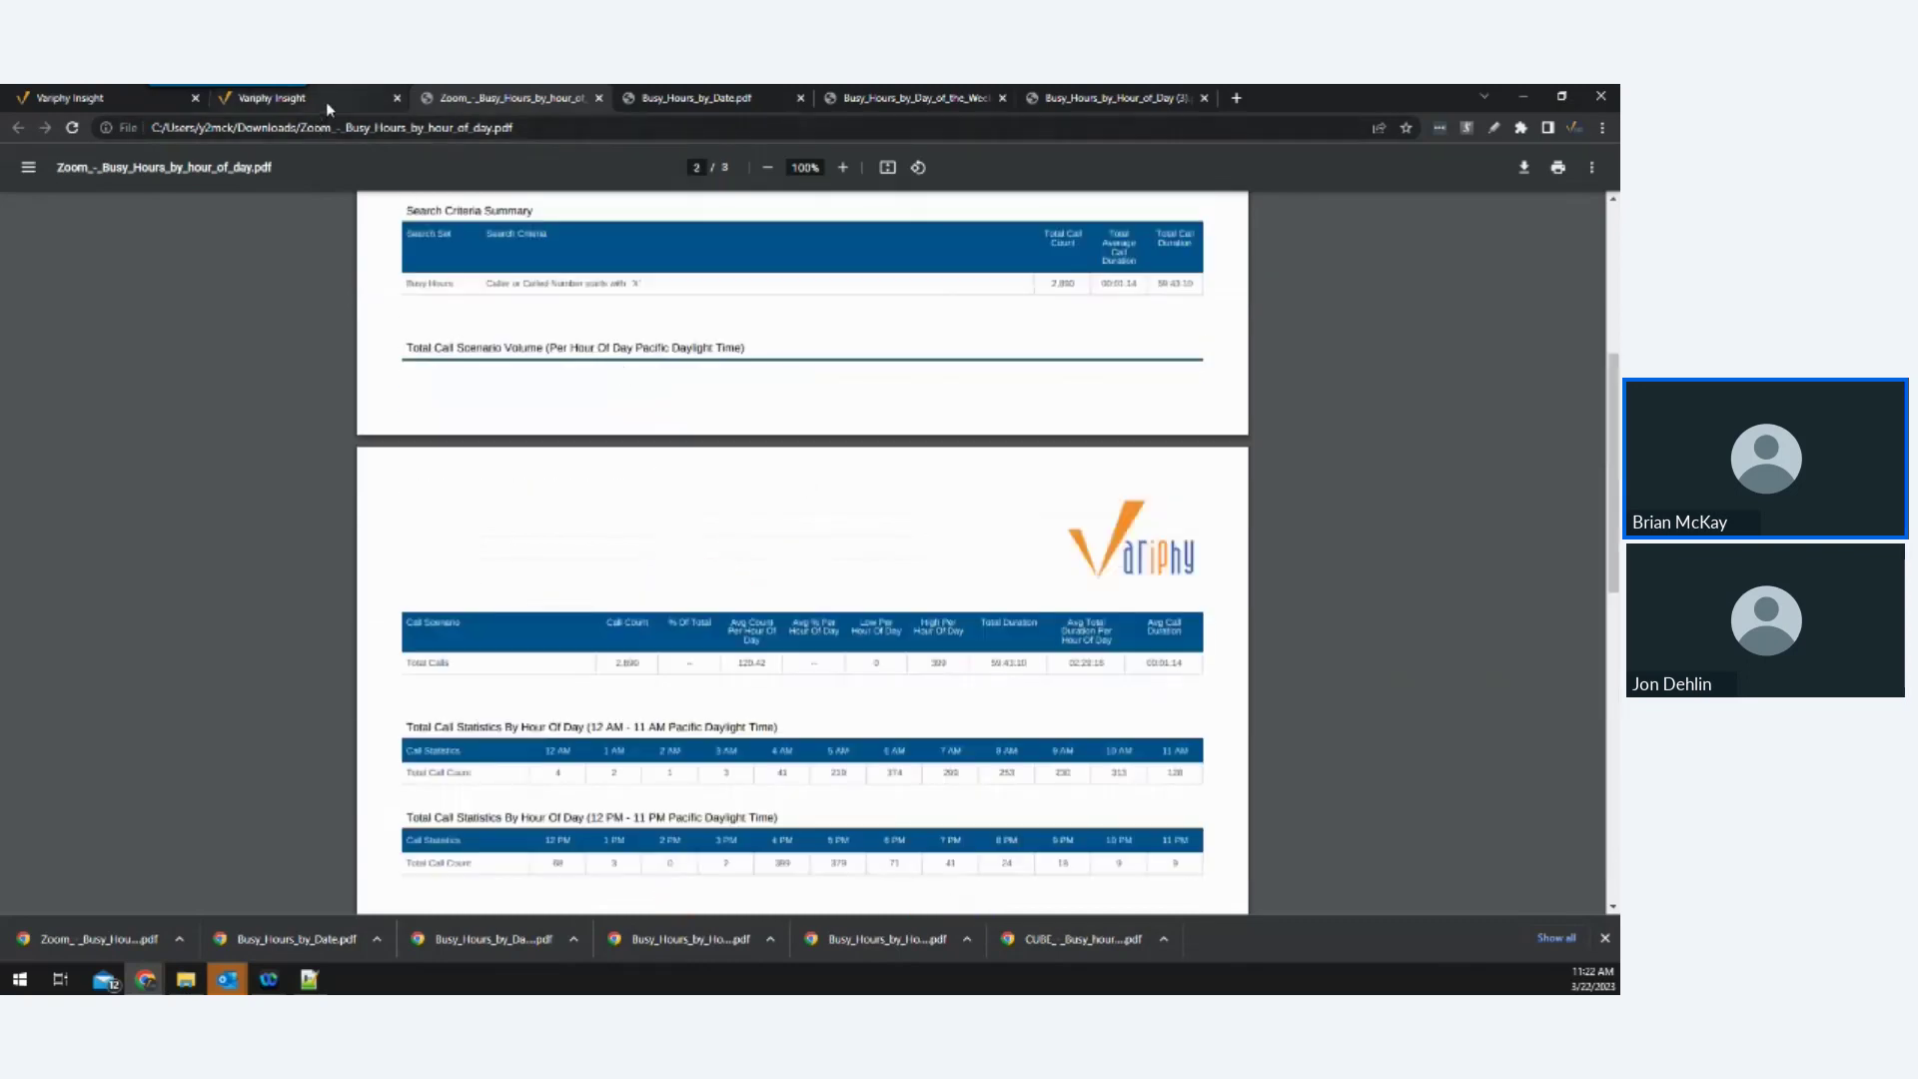
Return to the reports list and change the platform from Zoom Calling to Variphy UCCX.
{"action": "left_click", "coordinate": [326, 100]}
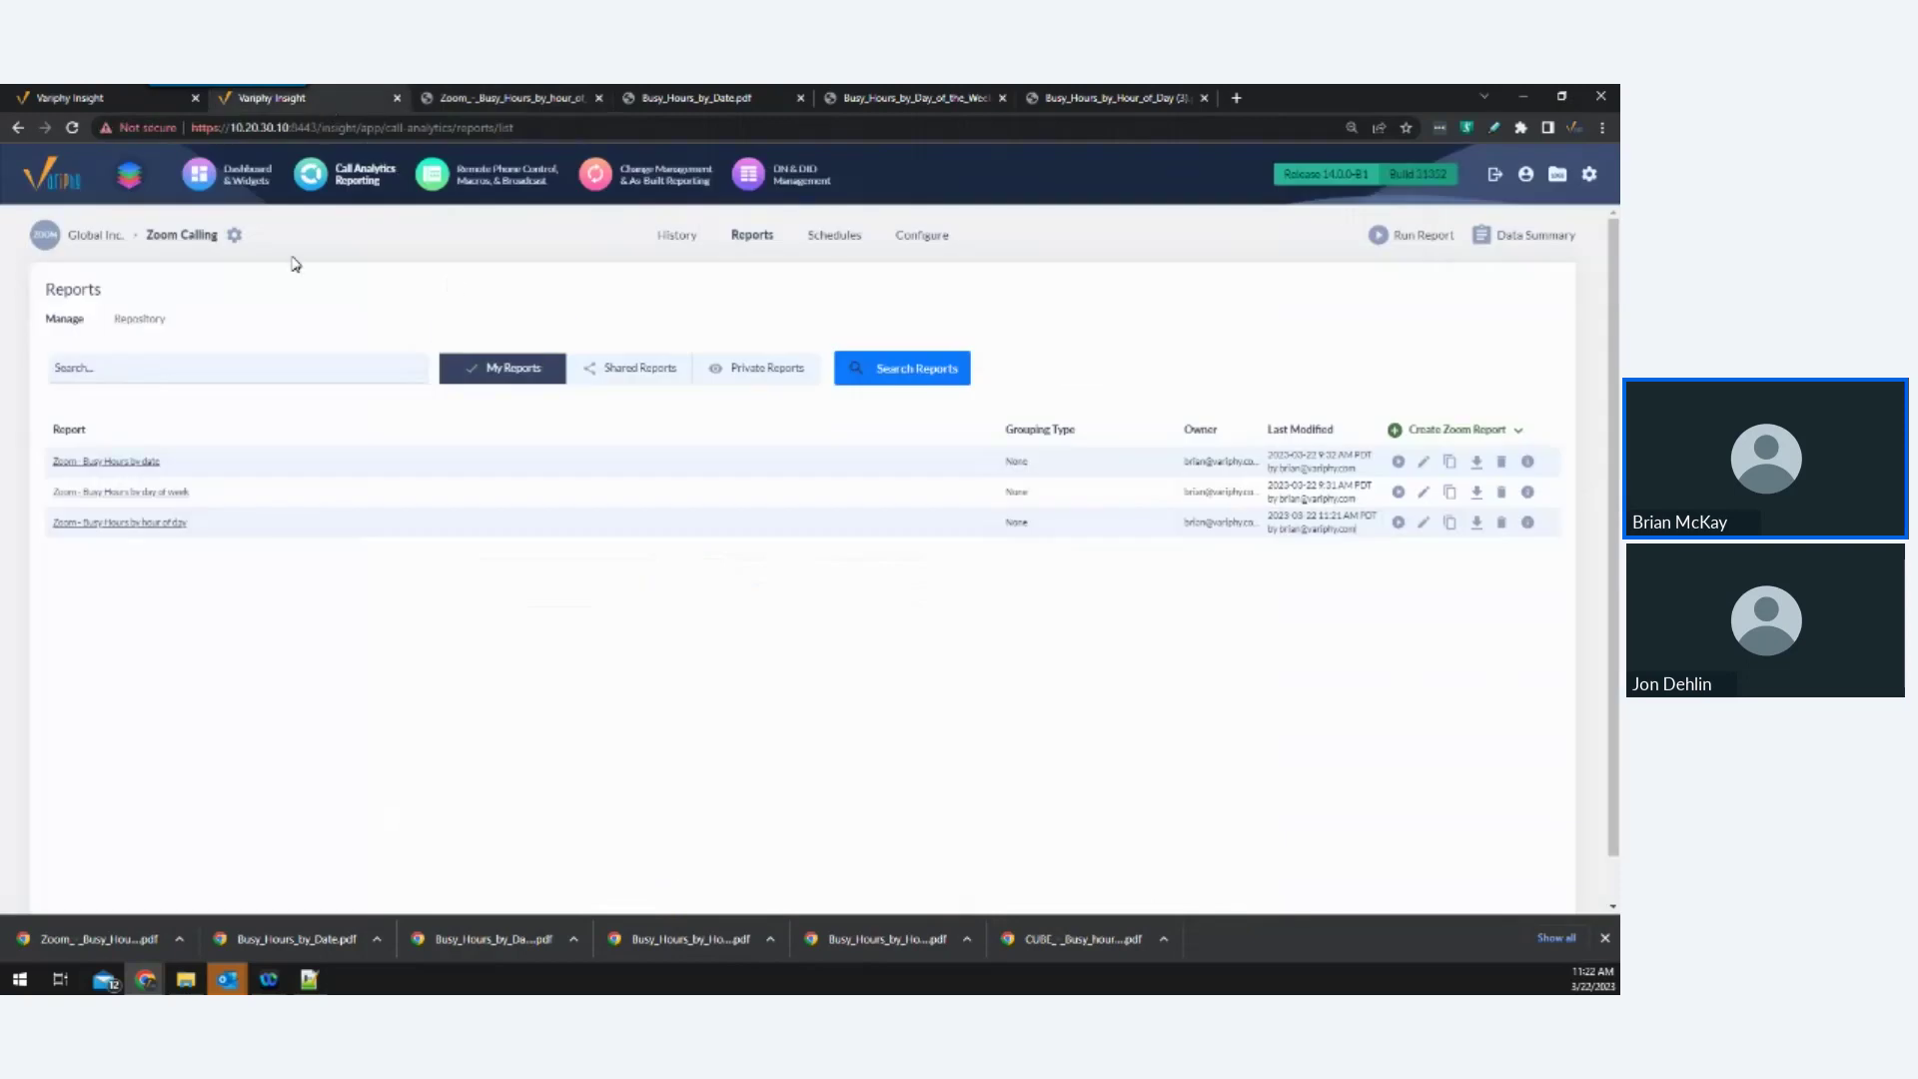
{"action": "left_click", "coordinate": [234, 235]}
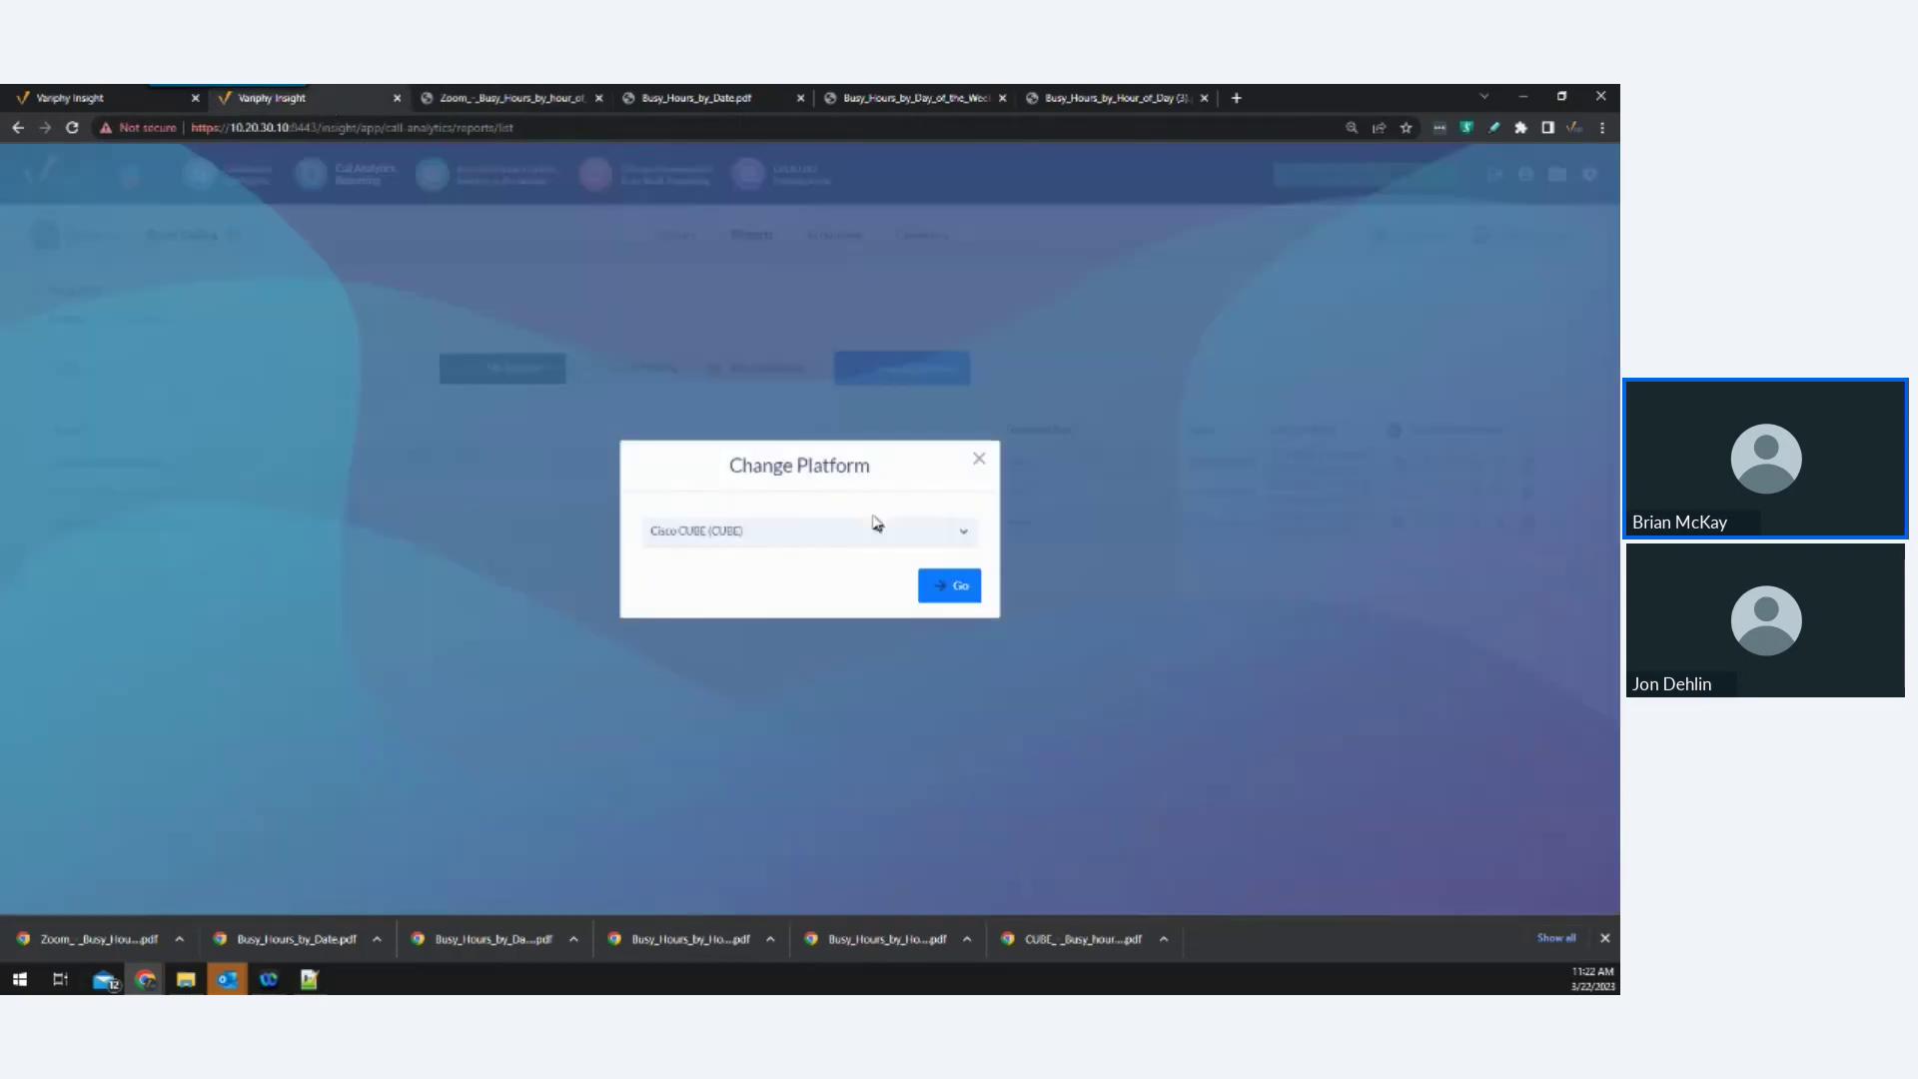
{"action": "left_click", "coordinate": [960, 536]}
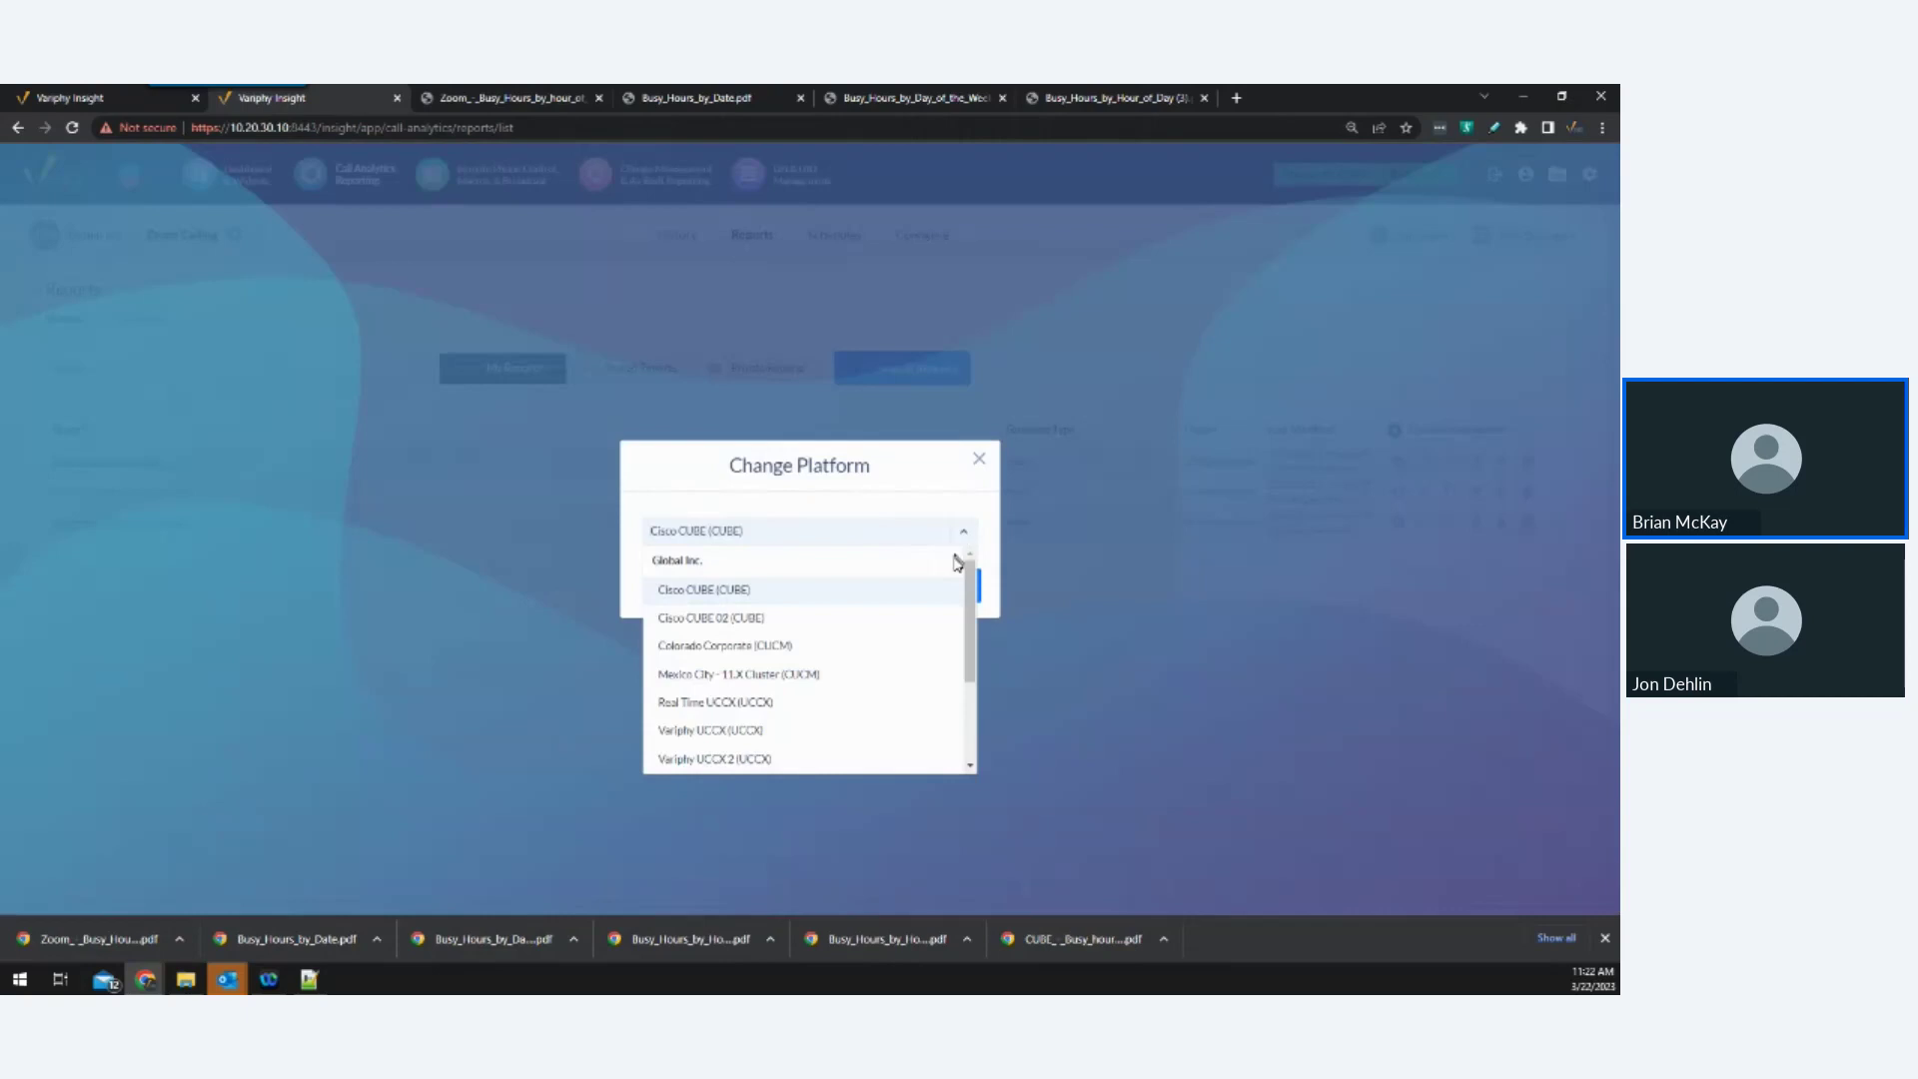
{"action": "left_click", "coordinate": [716, 711]}
{"action": "left_click", "coordinate": [957, 589]}
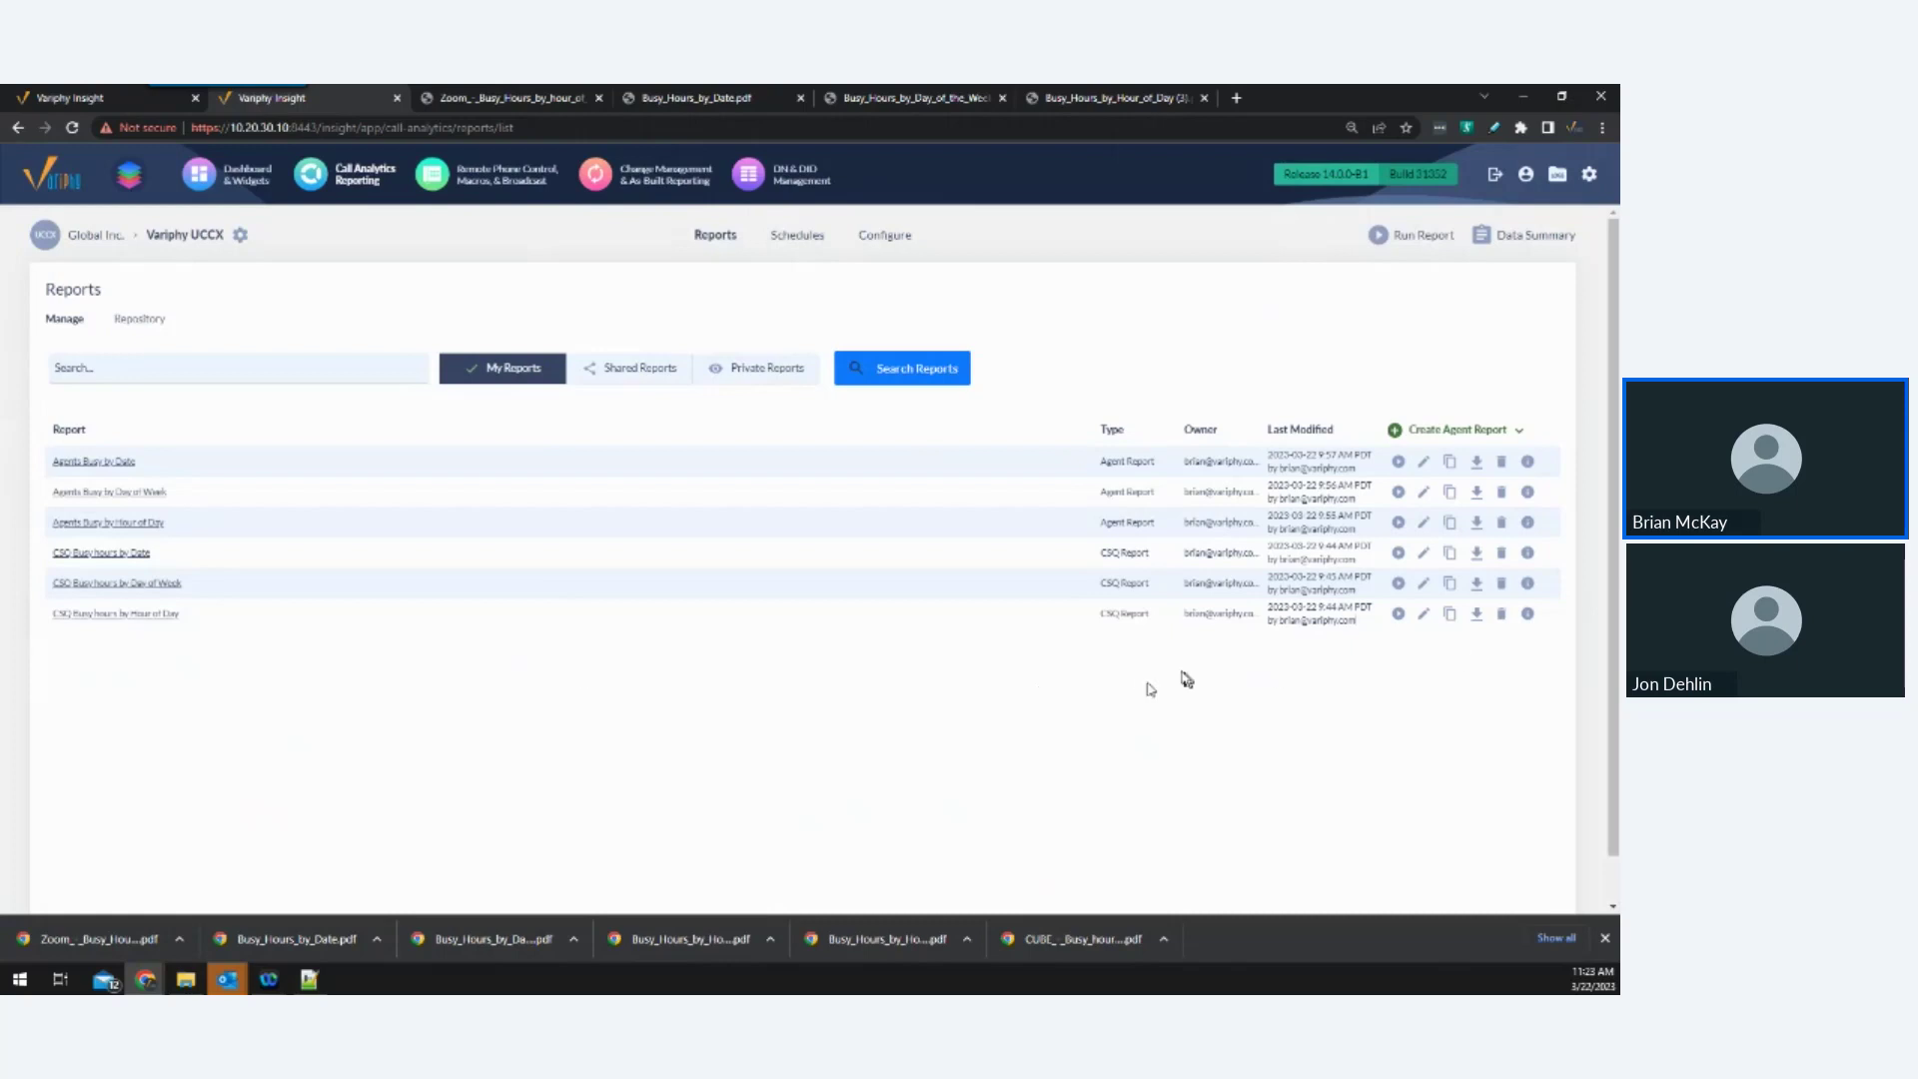
Open the CSQ Busy hours by Hour of Day report for editing and review its contact service queues and hour-of-day statistic content.
{"action": "left_click", "coordinate": [1424, 614]}
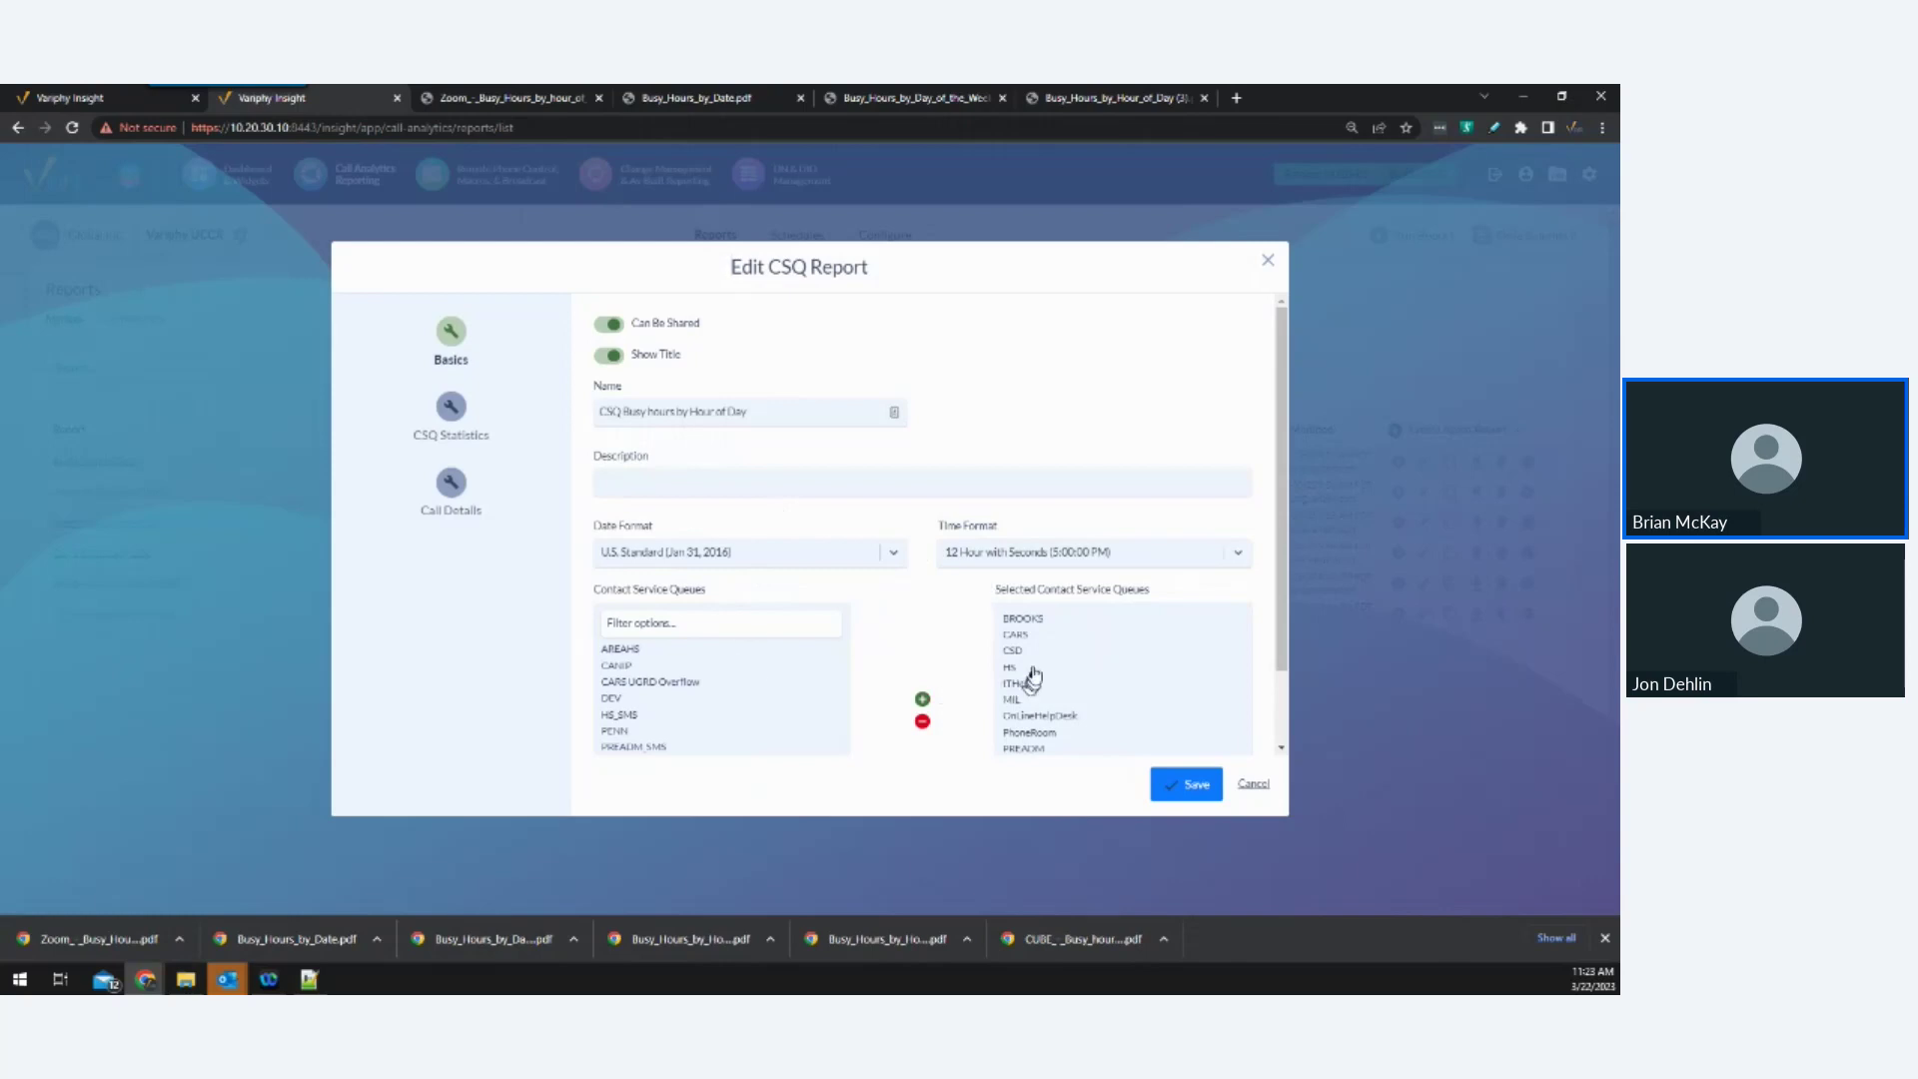
{"action": "scroll", "coordinate": [1099, 675], "scroll_direction": "down", "scroll_amount": 1}
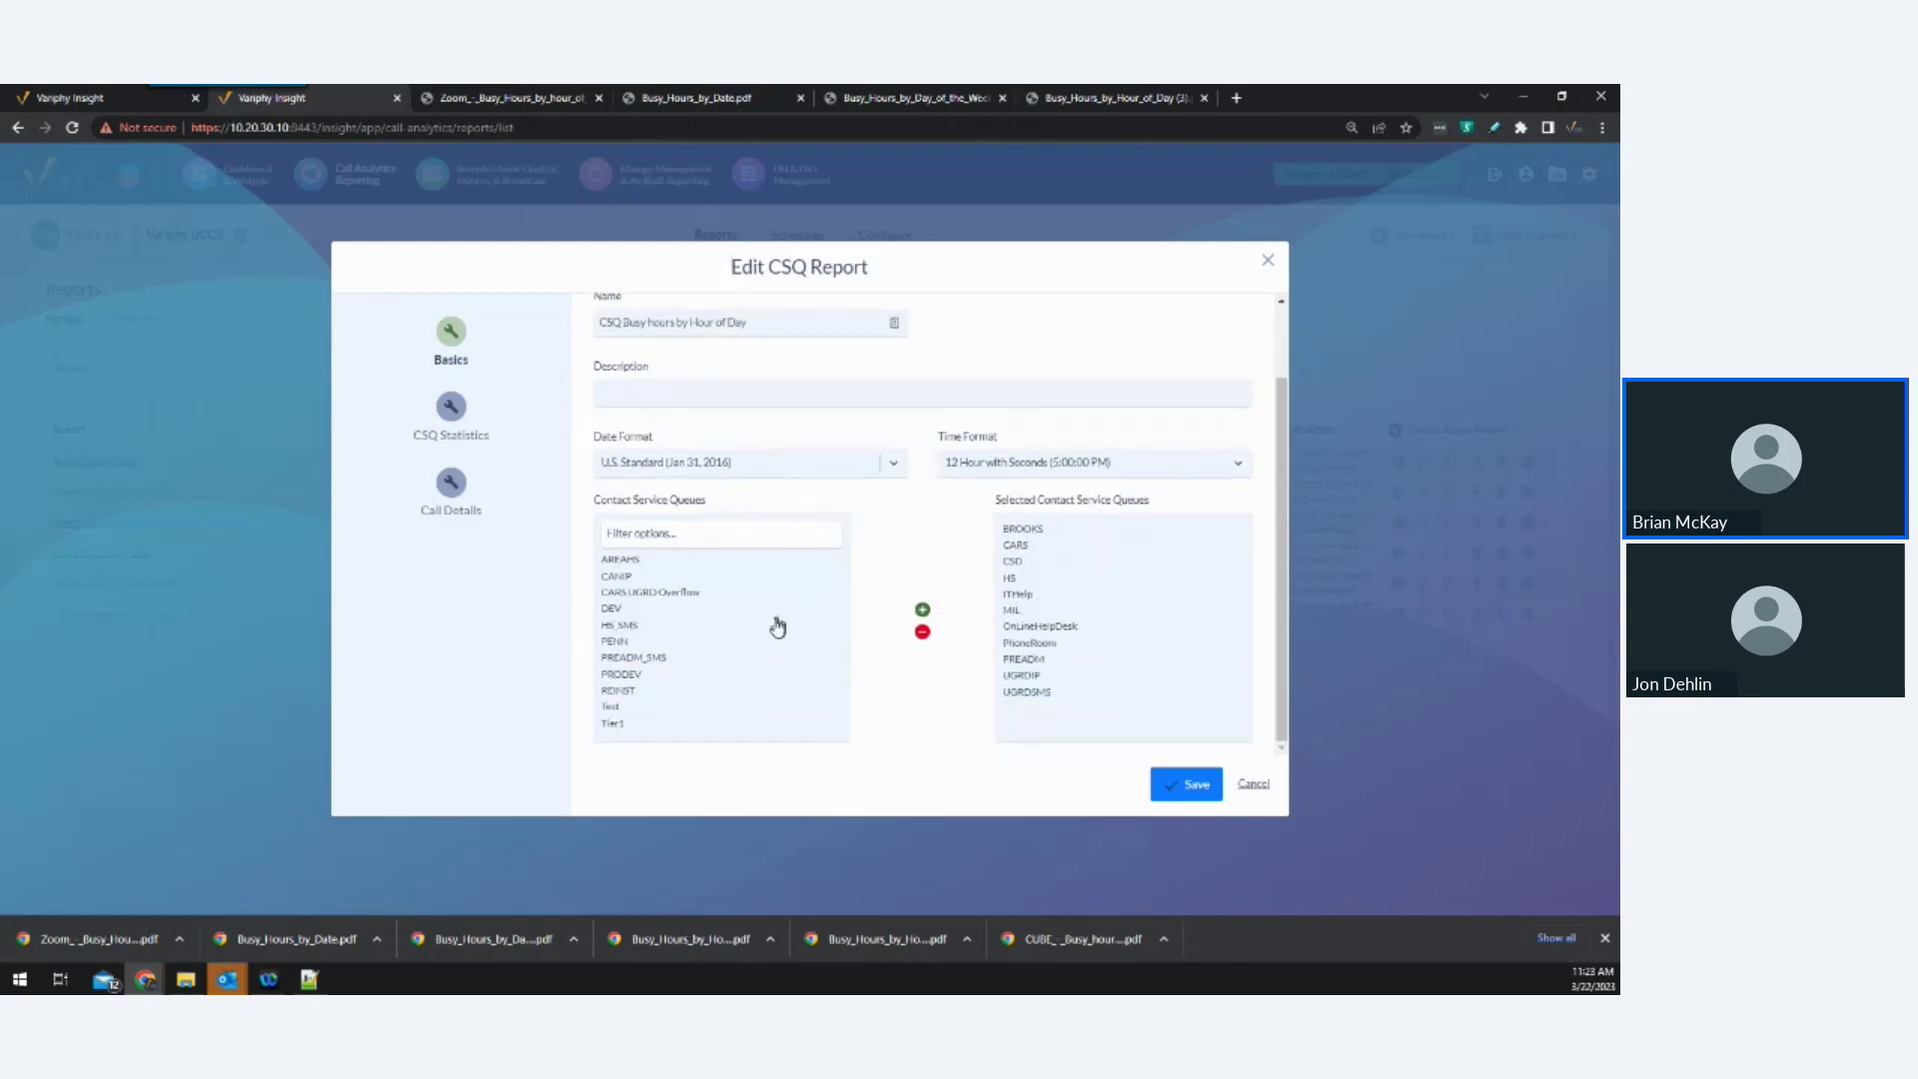
{"action": "left_click", "coordinate": [455, 410]}
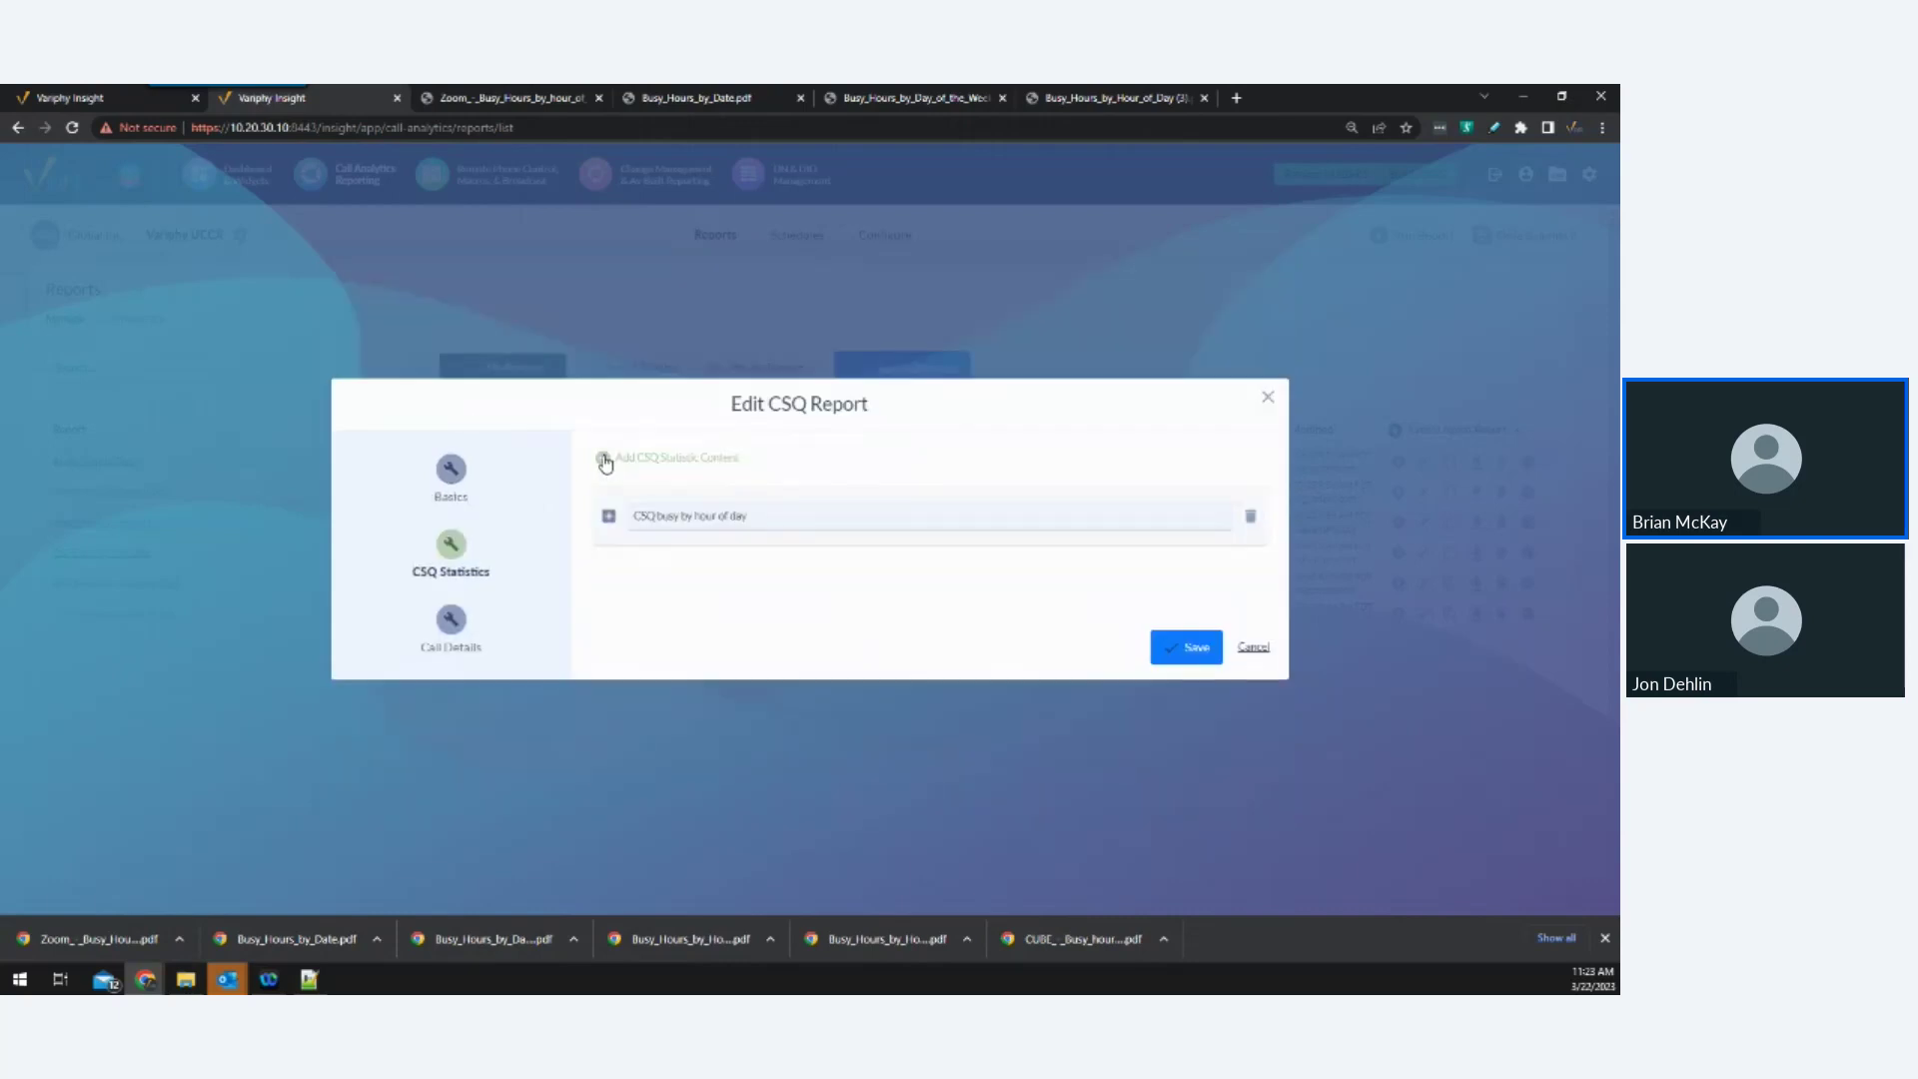
{"action": "left_click", "coordinate": [609, 518]}
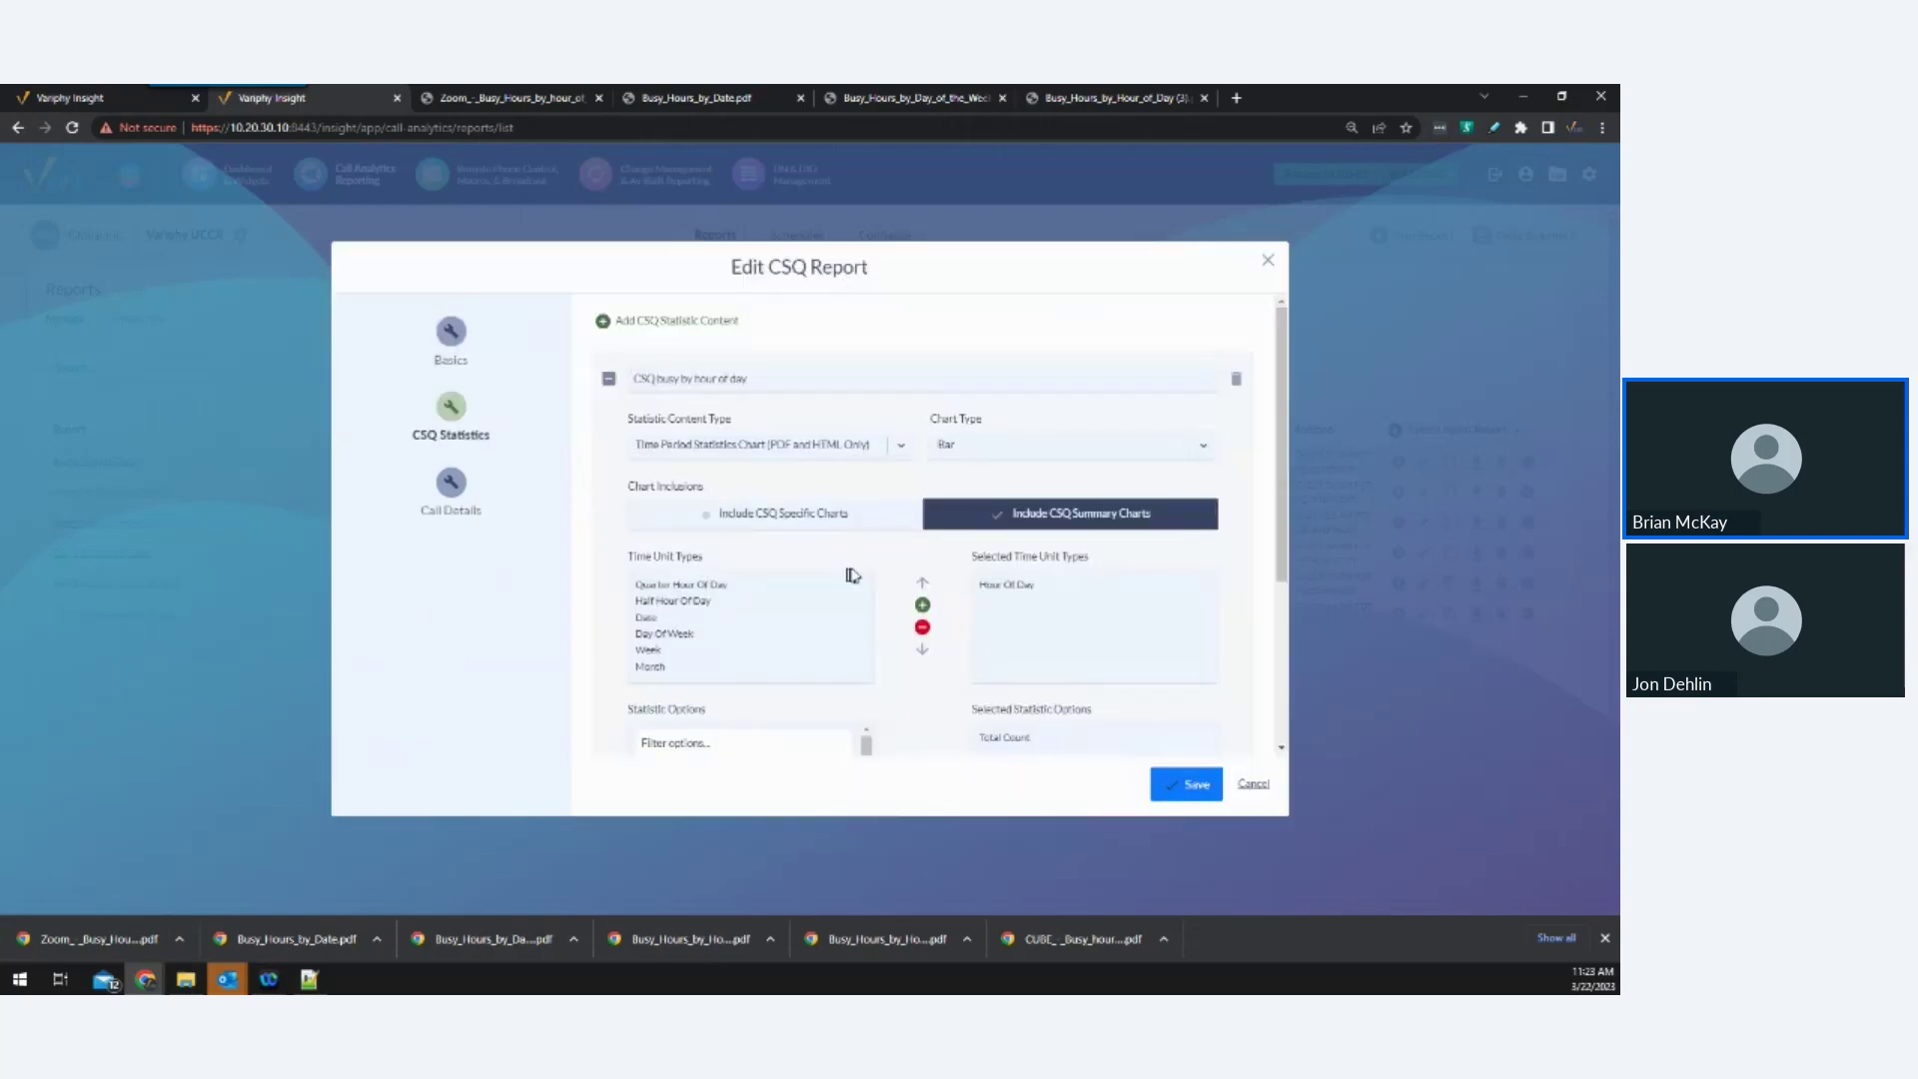
{"action": "scroll", "coordinate": [1096, 644], "scroll_direction": "down", "scroll_amount": 1}
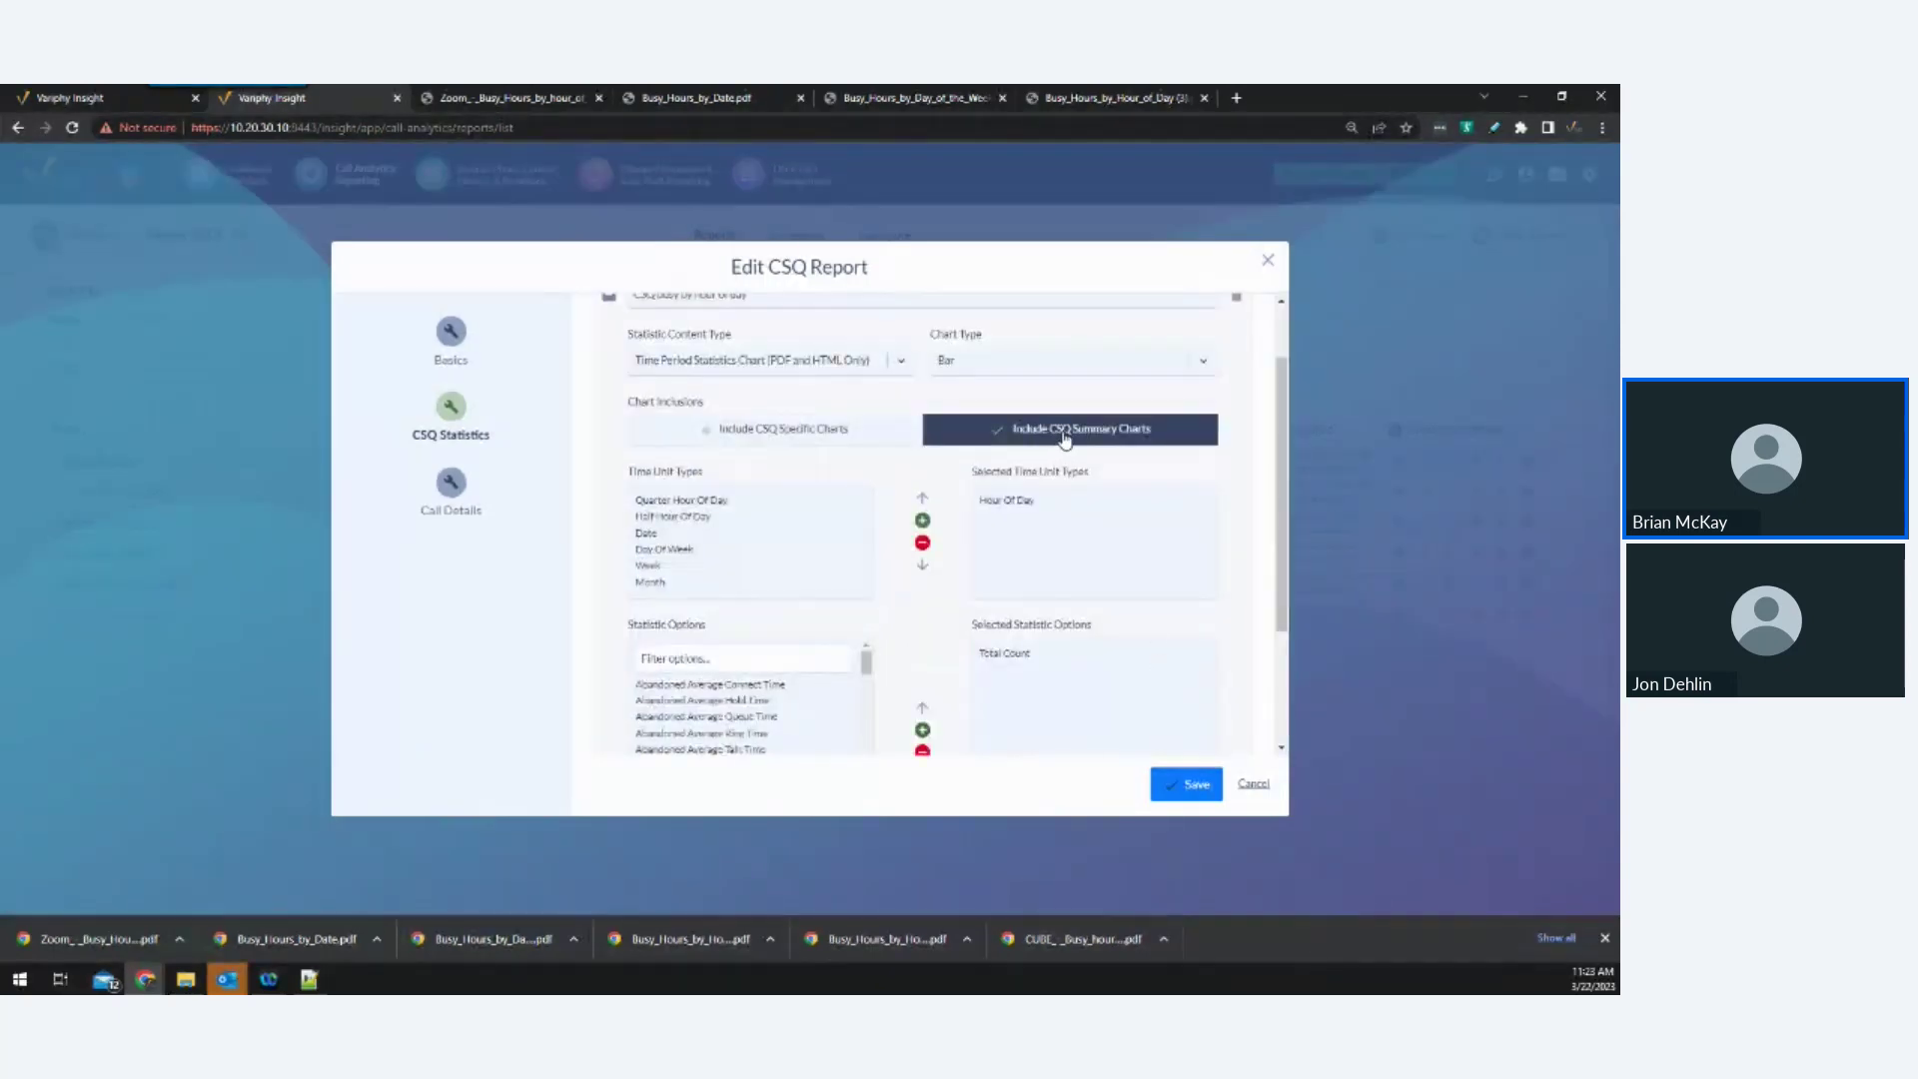
Include CSQ-specific charts in the CSQ busy by hour of day content and add Abandoned Count to its selected statistics.
{"action": "left_click", "coordinate": [806, 430]}
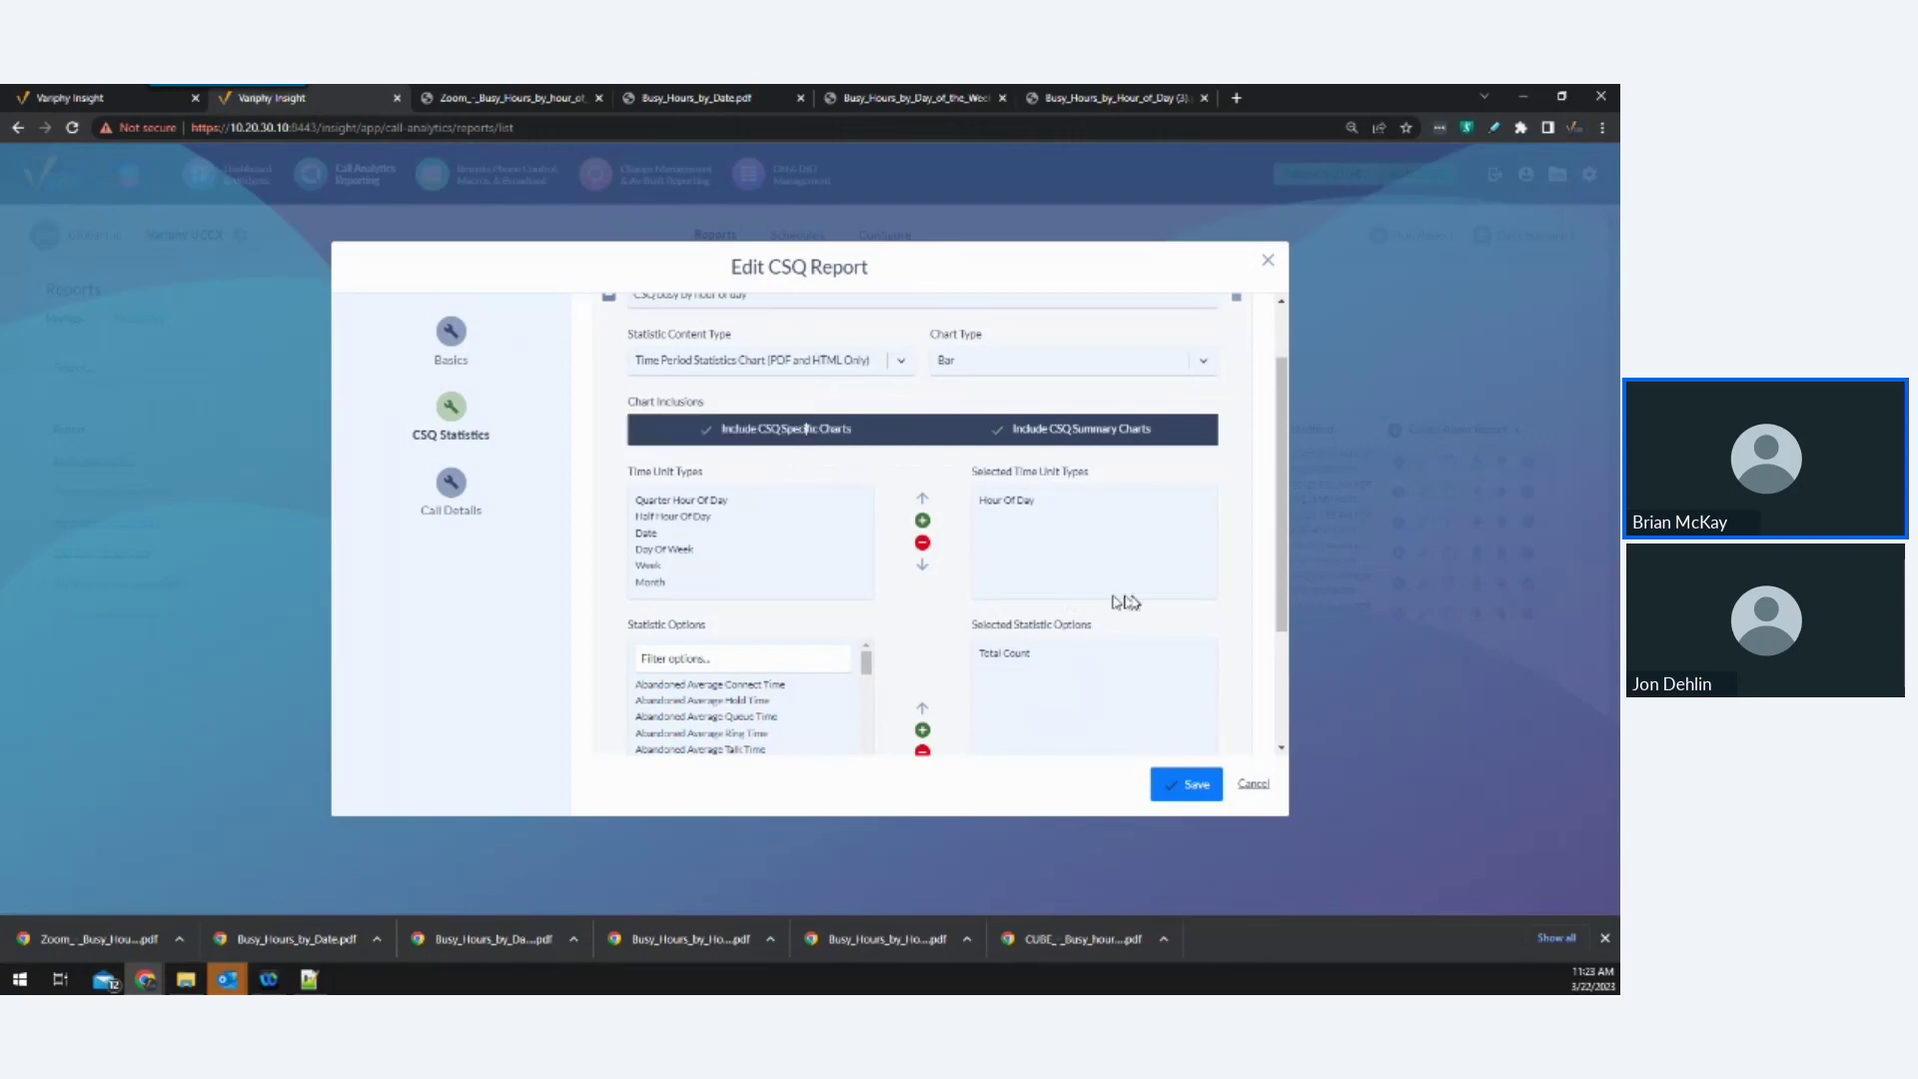
{"action": "scroll", "coordinate": [1244, 640], "scroll_direction": "down", "scroll_amount": 2}
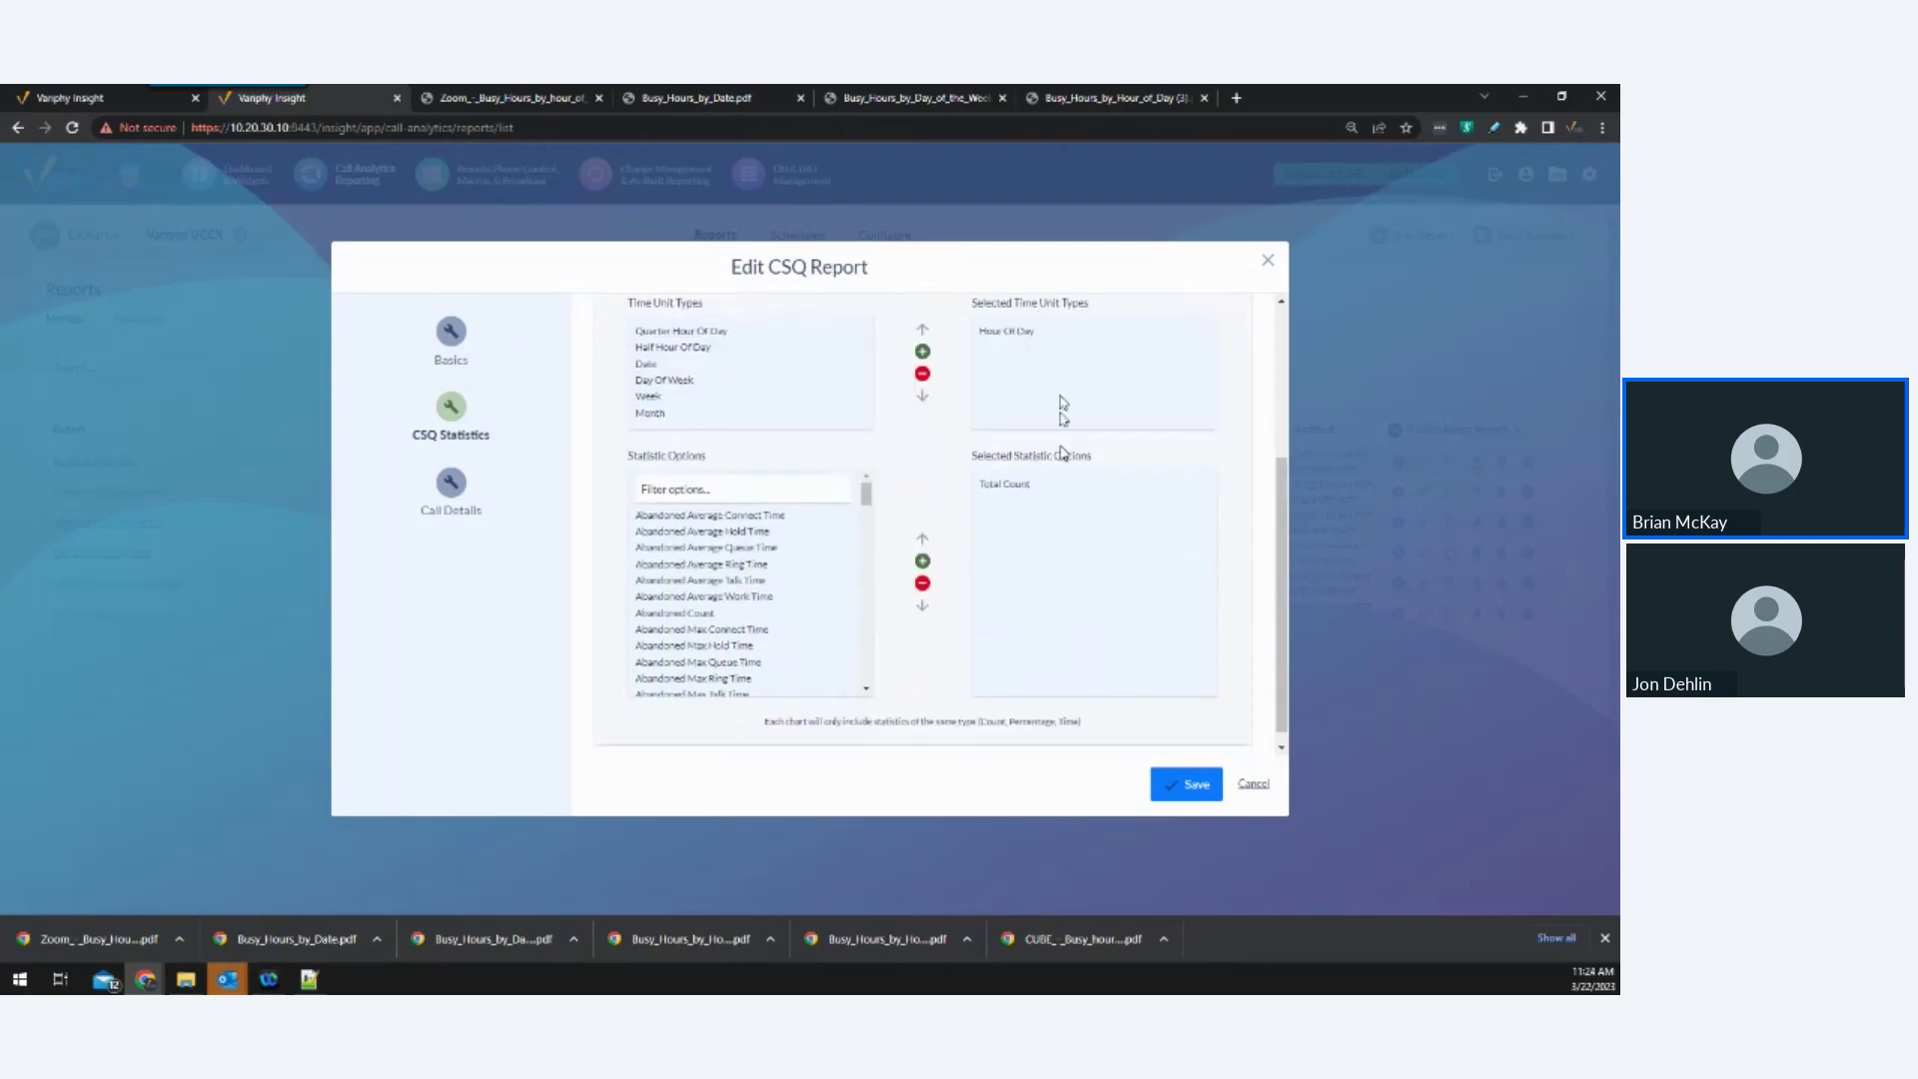
{"action": "left_click_drag", "start_coordinate": [866, 498], "coordinate": [866, 599]}
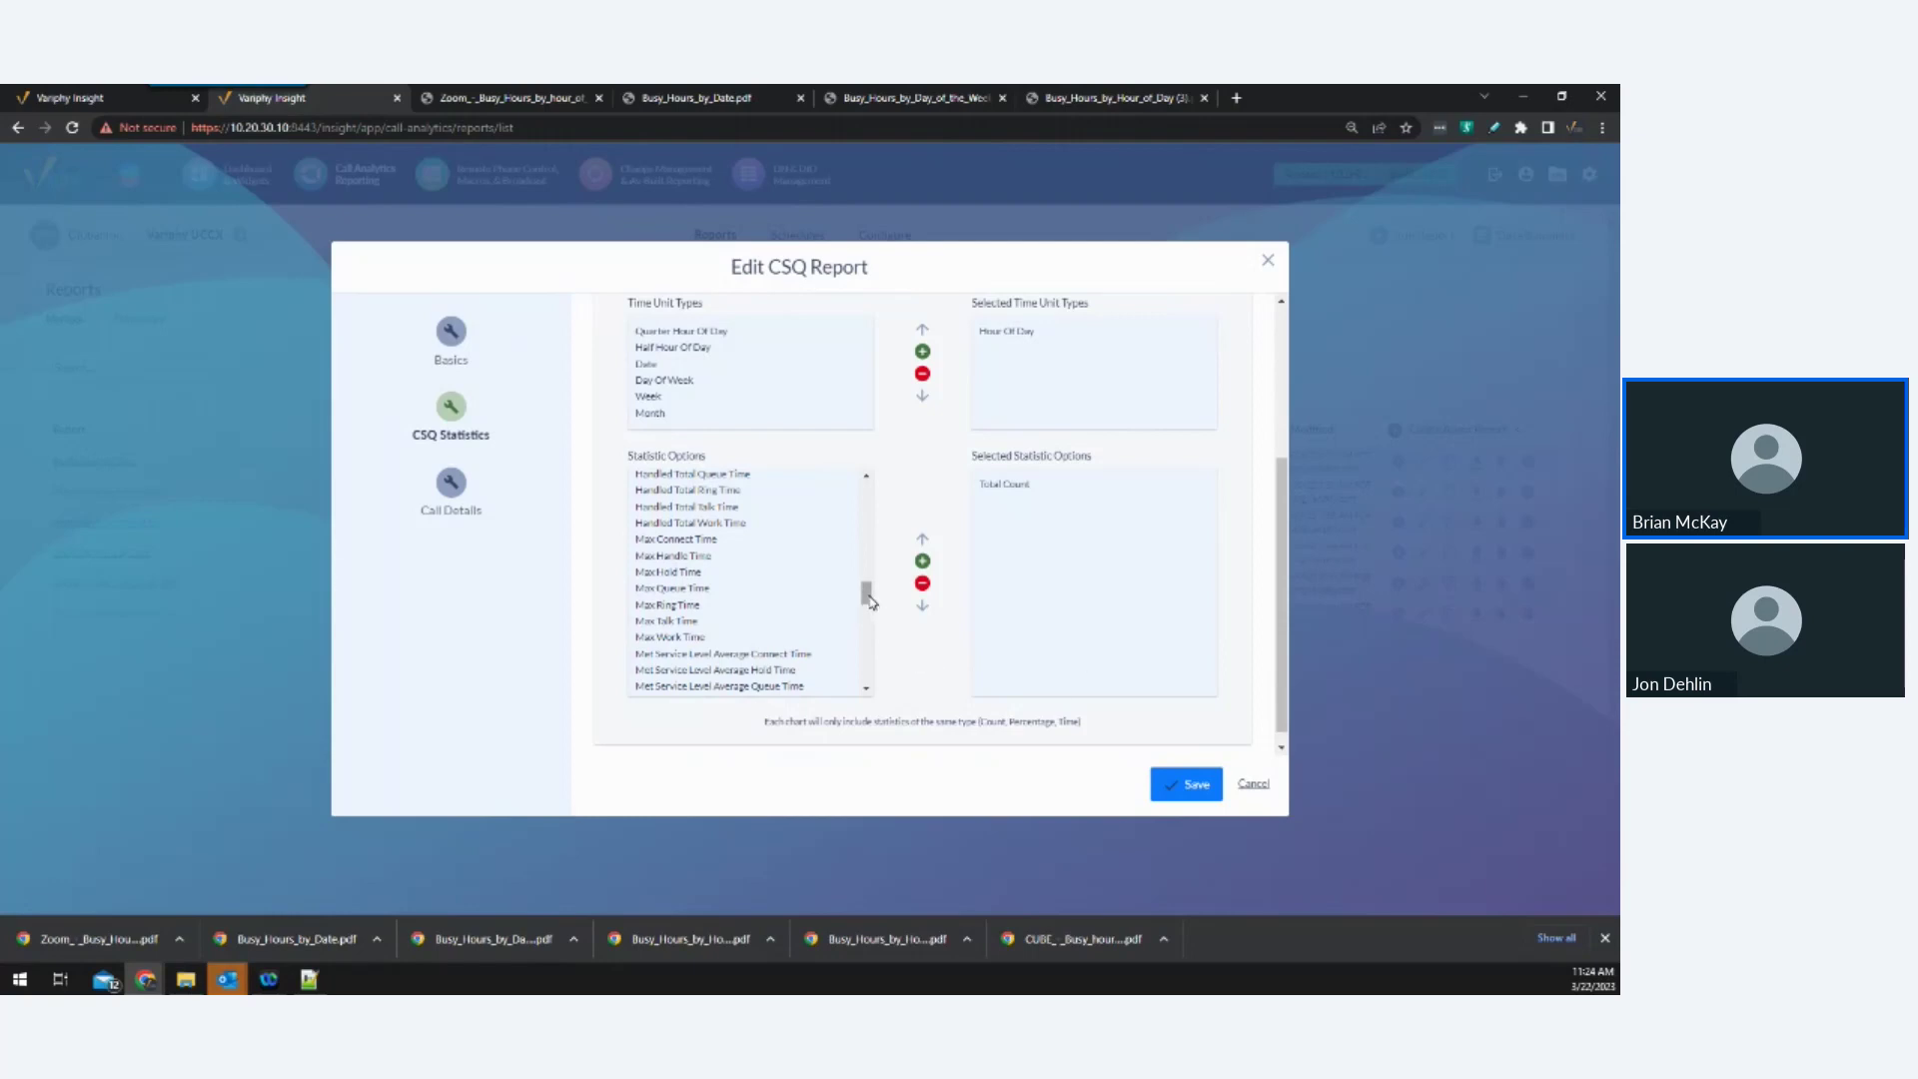
{"action": "left_click_drag", "start_coordinate": [871, 602], "coordinate": [866, 493]}
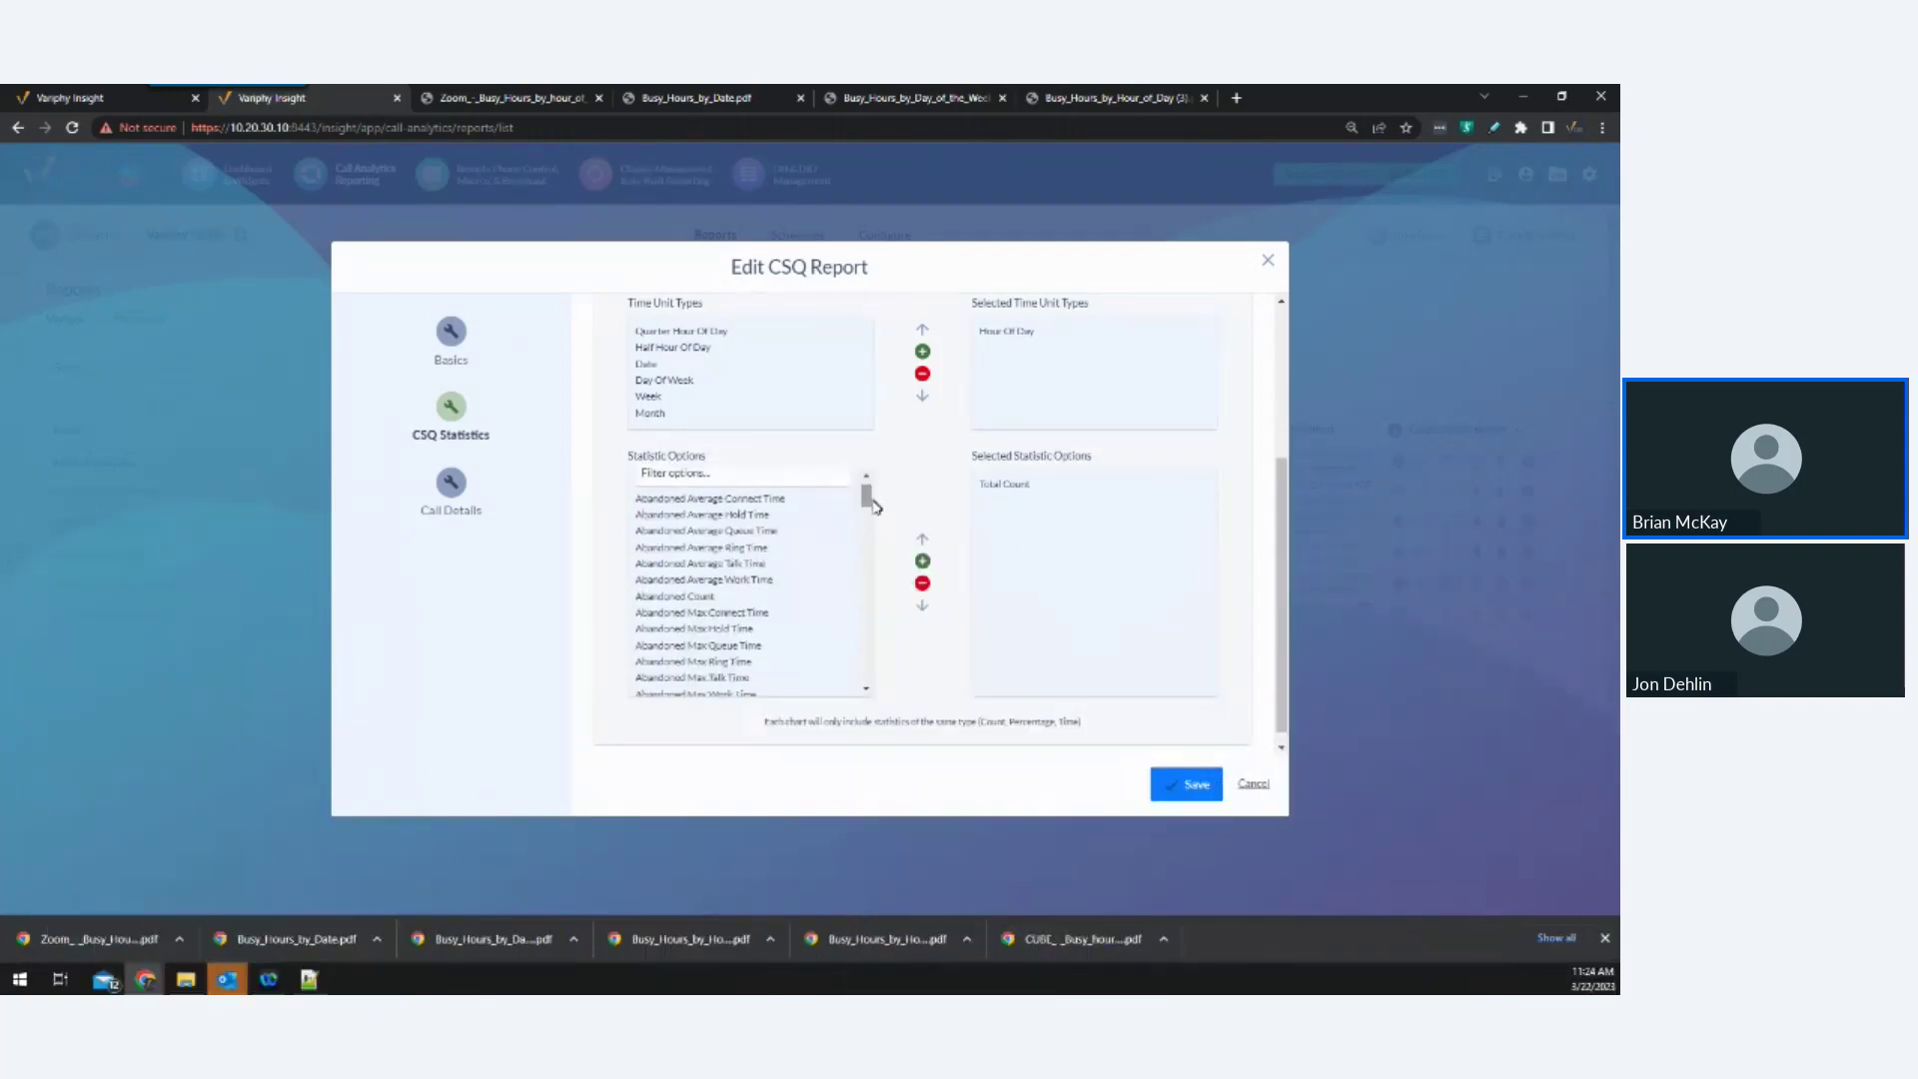
{"action": "left_click", "coordinate": [708, 599]}
{"action": "left_click", "coordinate": [922, 562]}
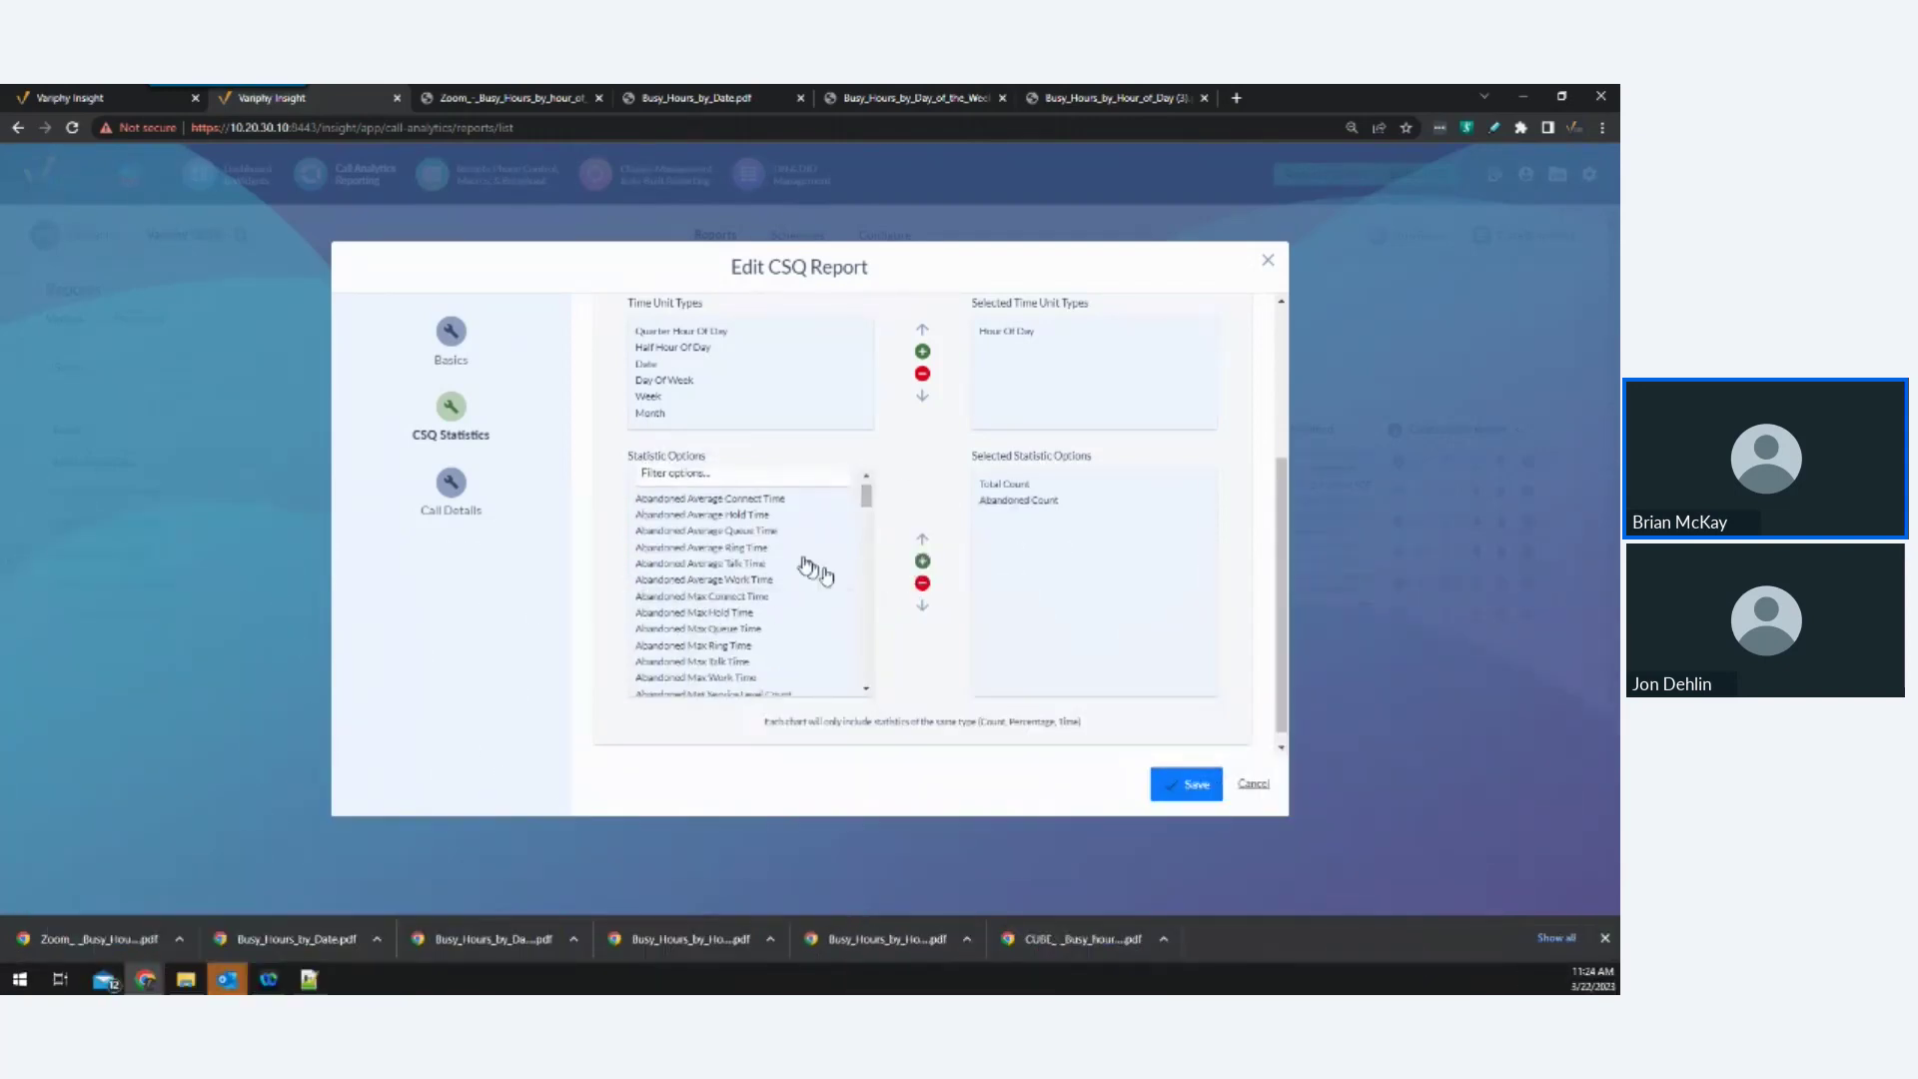
Filter the statistic options by "handled" and add Handled Count to the selected statistics.
{"action": "left_click", "coordinate": [756, 480]}
{"action": "type", "text": "handled"}
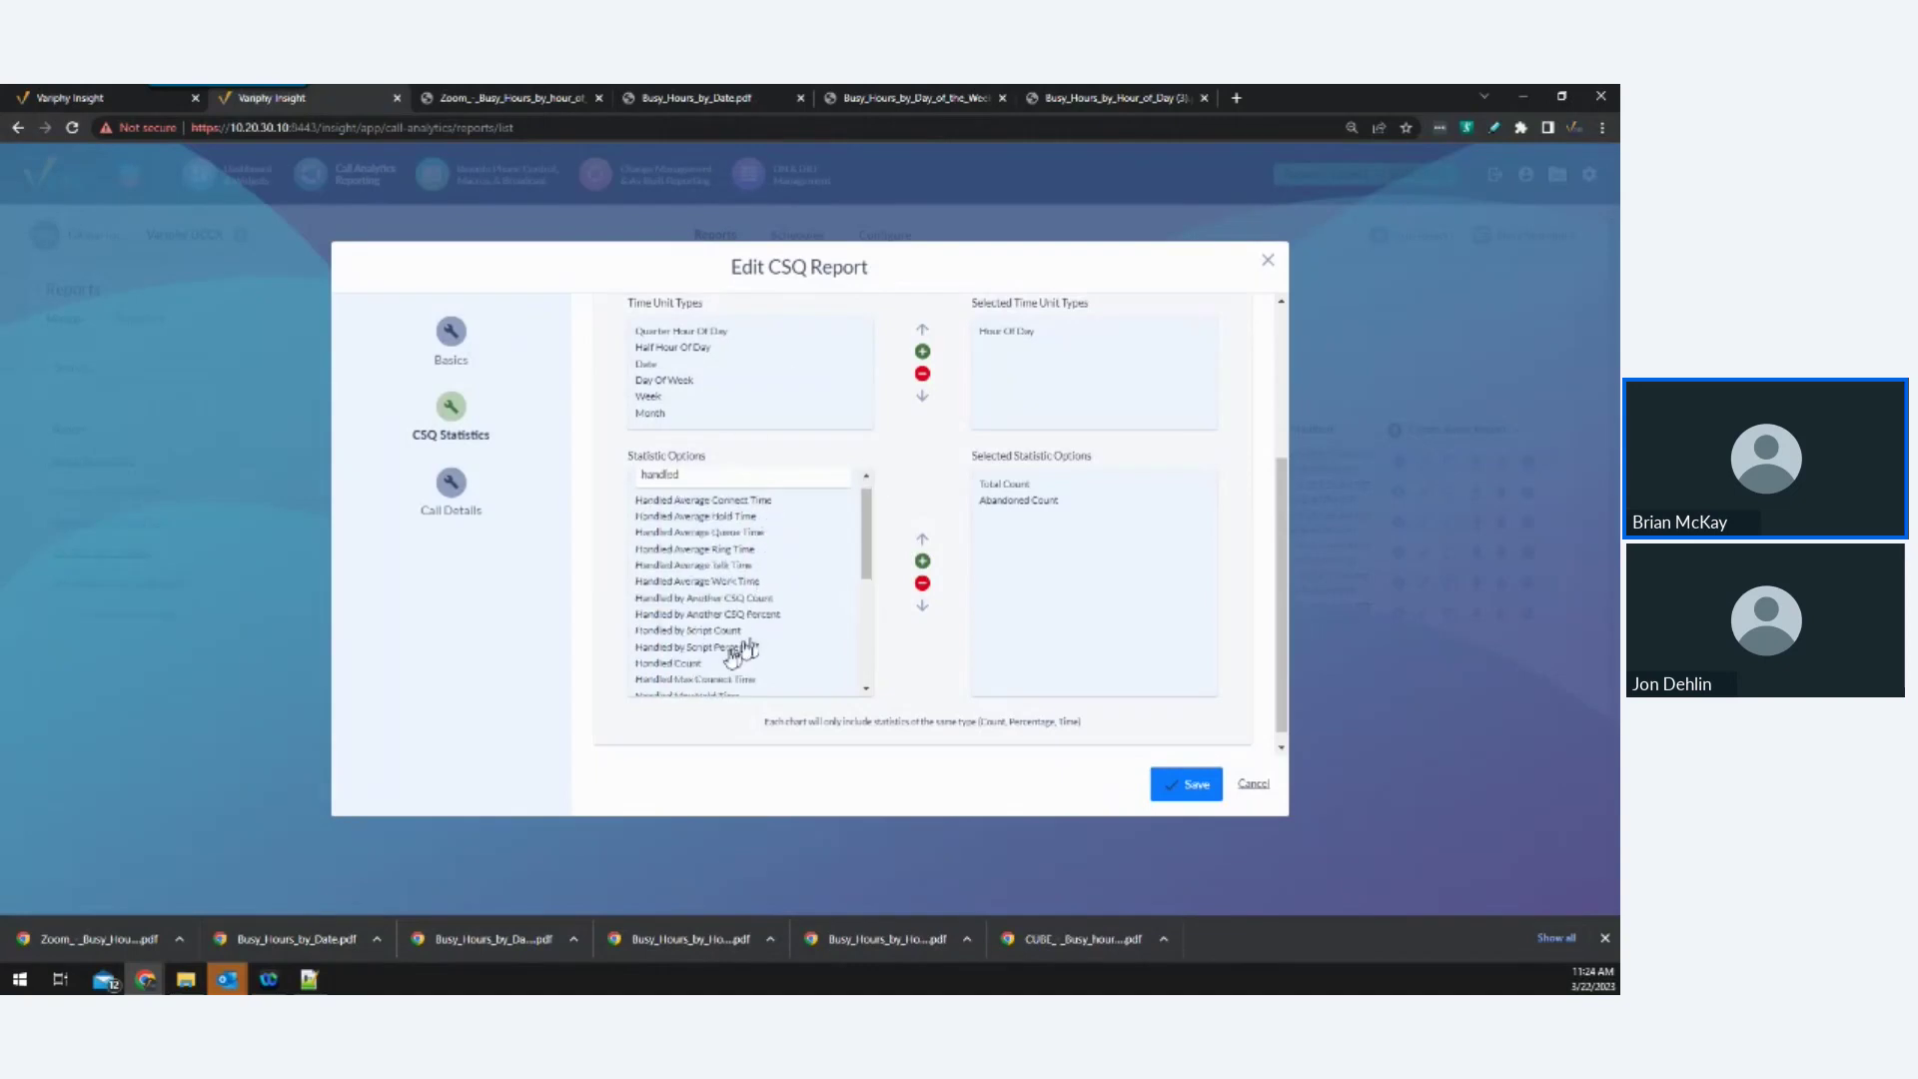
{"action": "left_click", "coordinate": [679, 664]}
{"action": "left_click", "coordinate": [923, 560]}
{"action": "scroll", "coordinate": [779, 627], "scroll_direction": "down", "scroll_amount": 2}
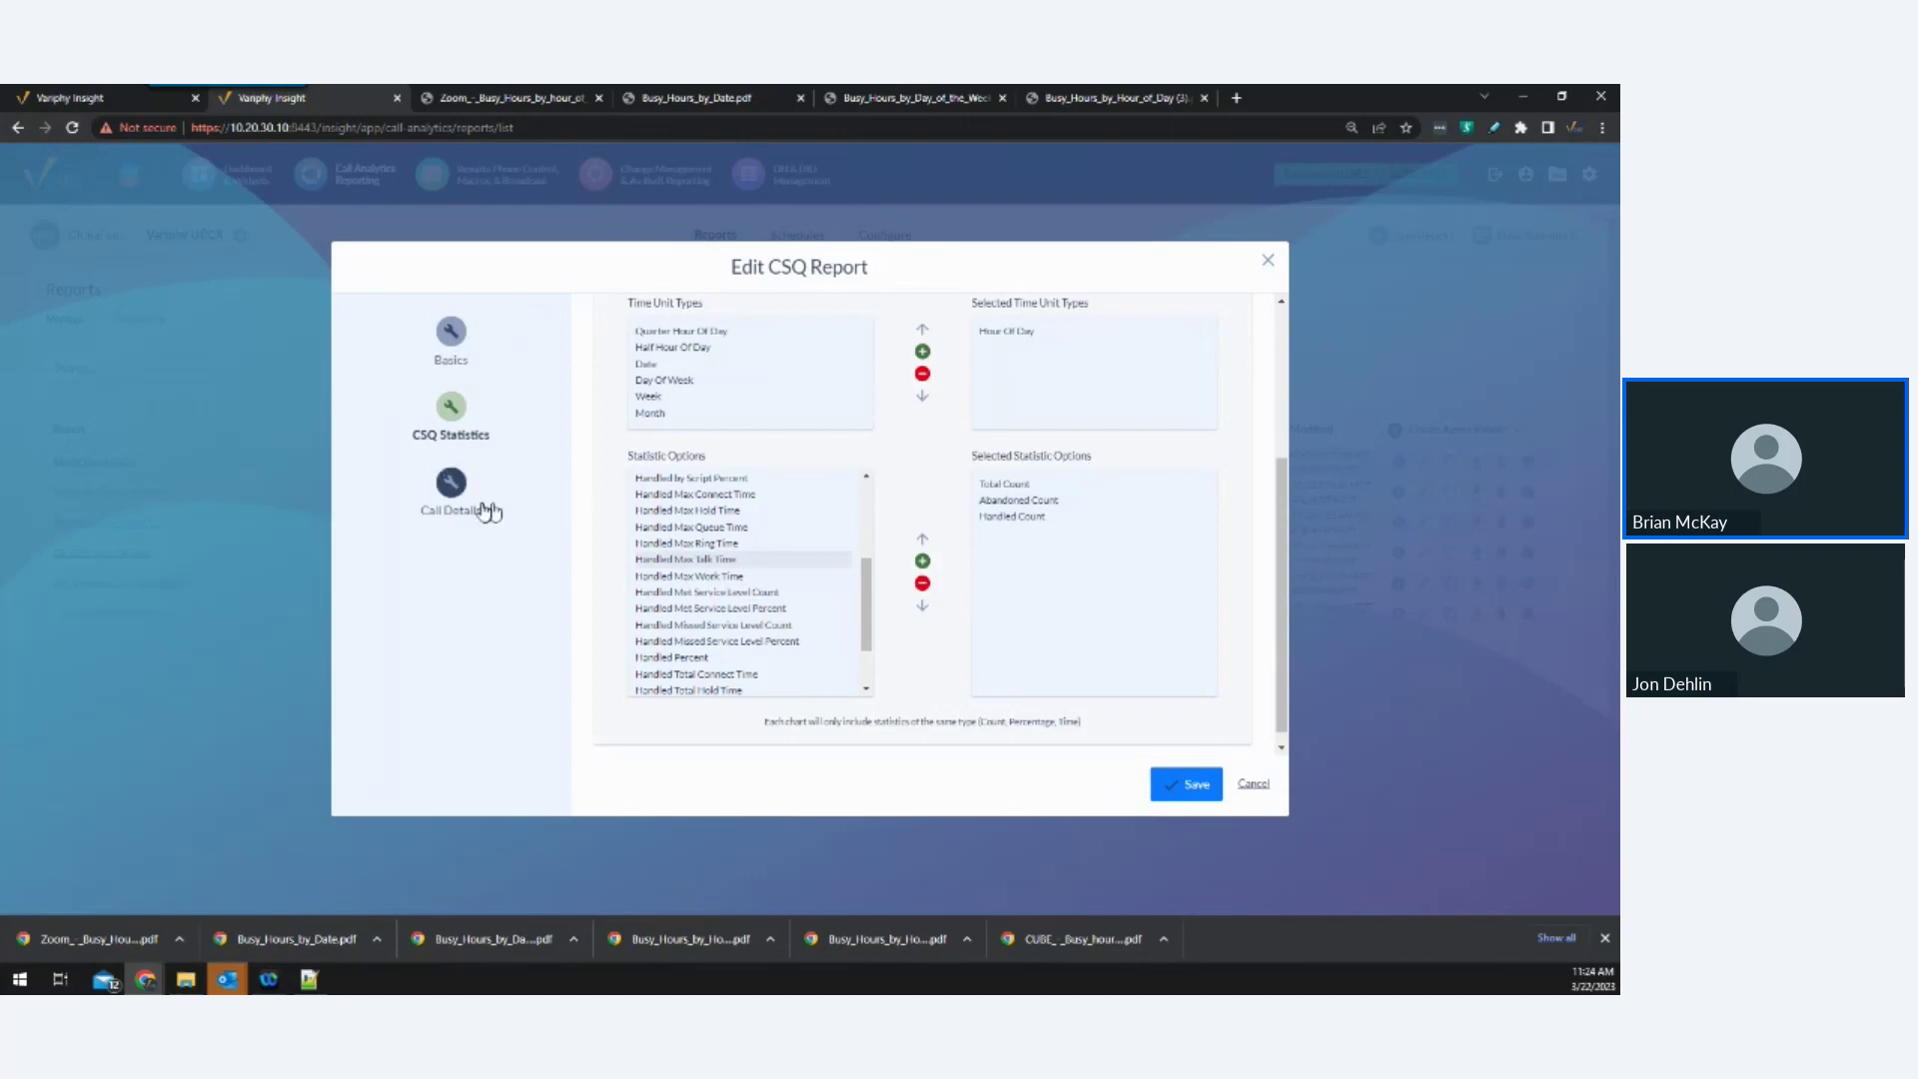
Check the CSQ report's call details options and return to review the CSQ statistic content settings.
{"action": "left_click", "coordinate": [456, 497]}
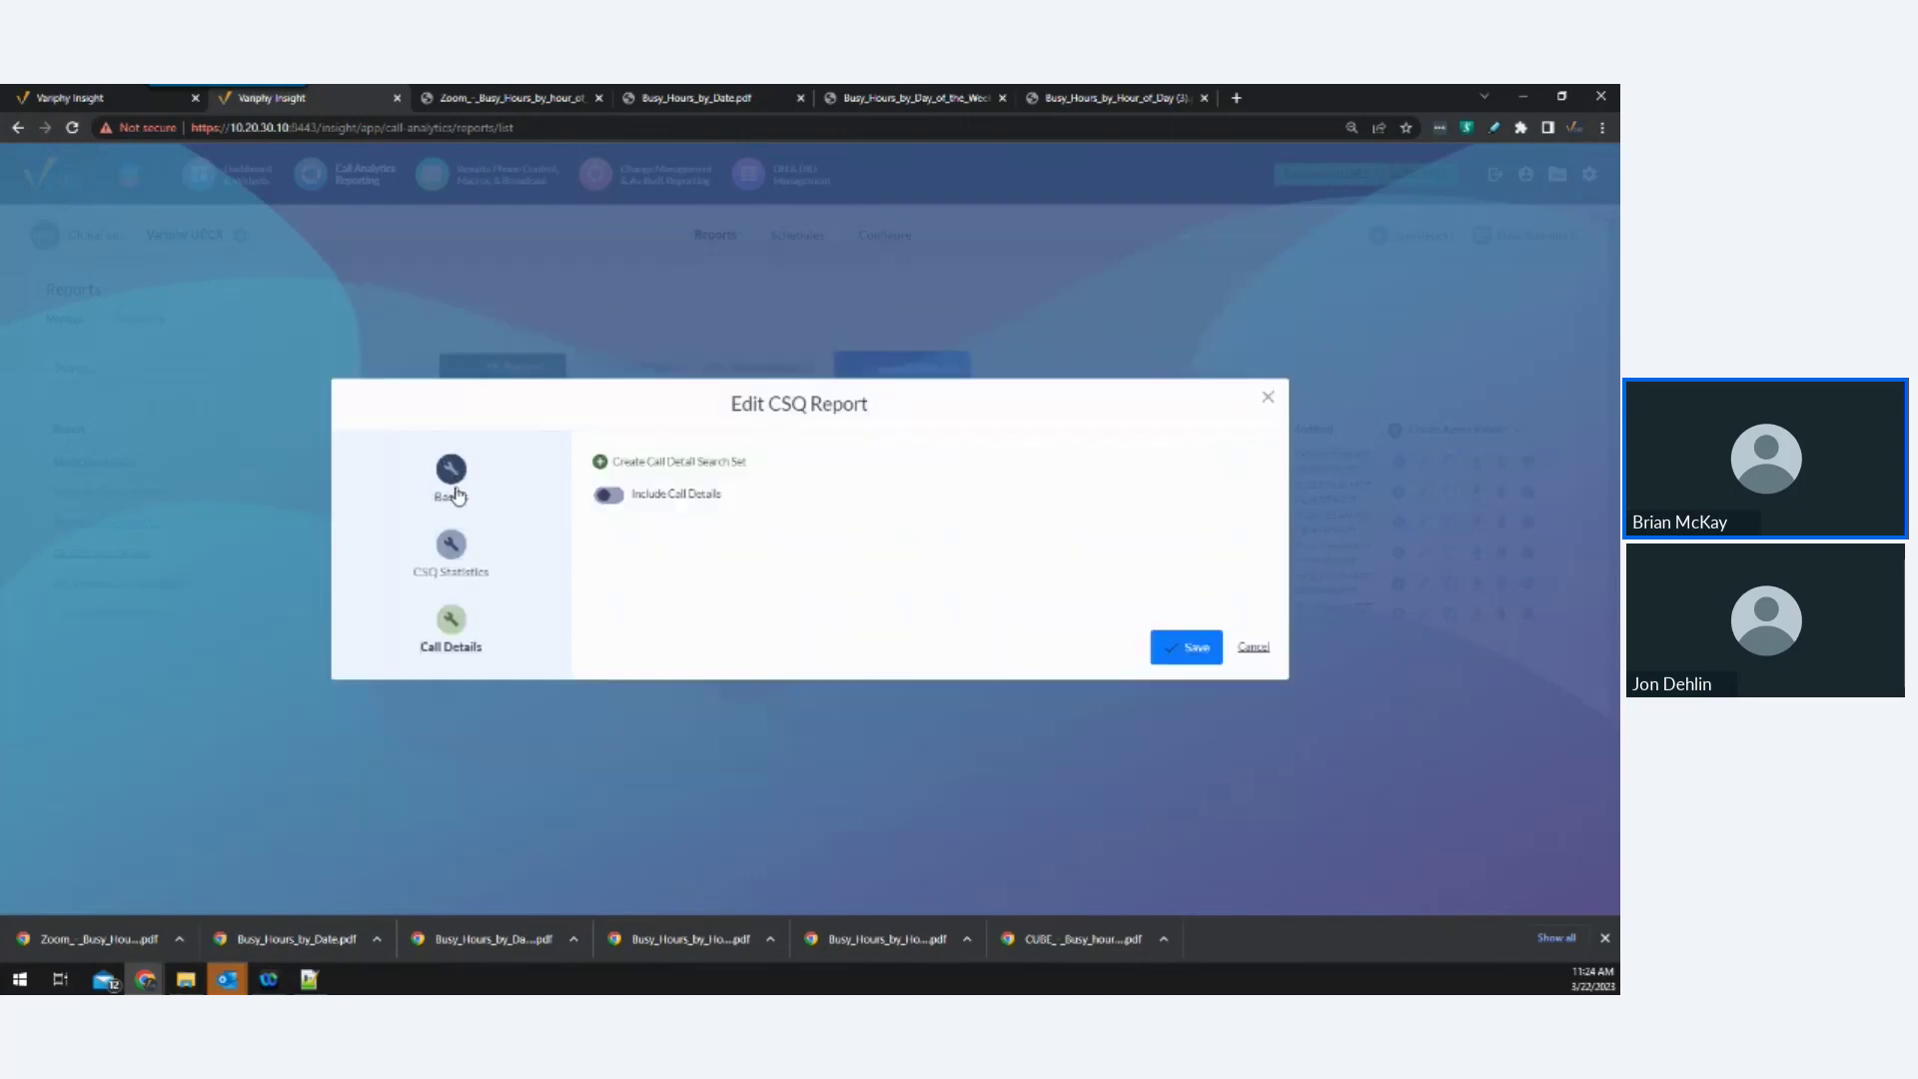
{"action": "left_click", "coordinate": [450, 545]}
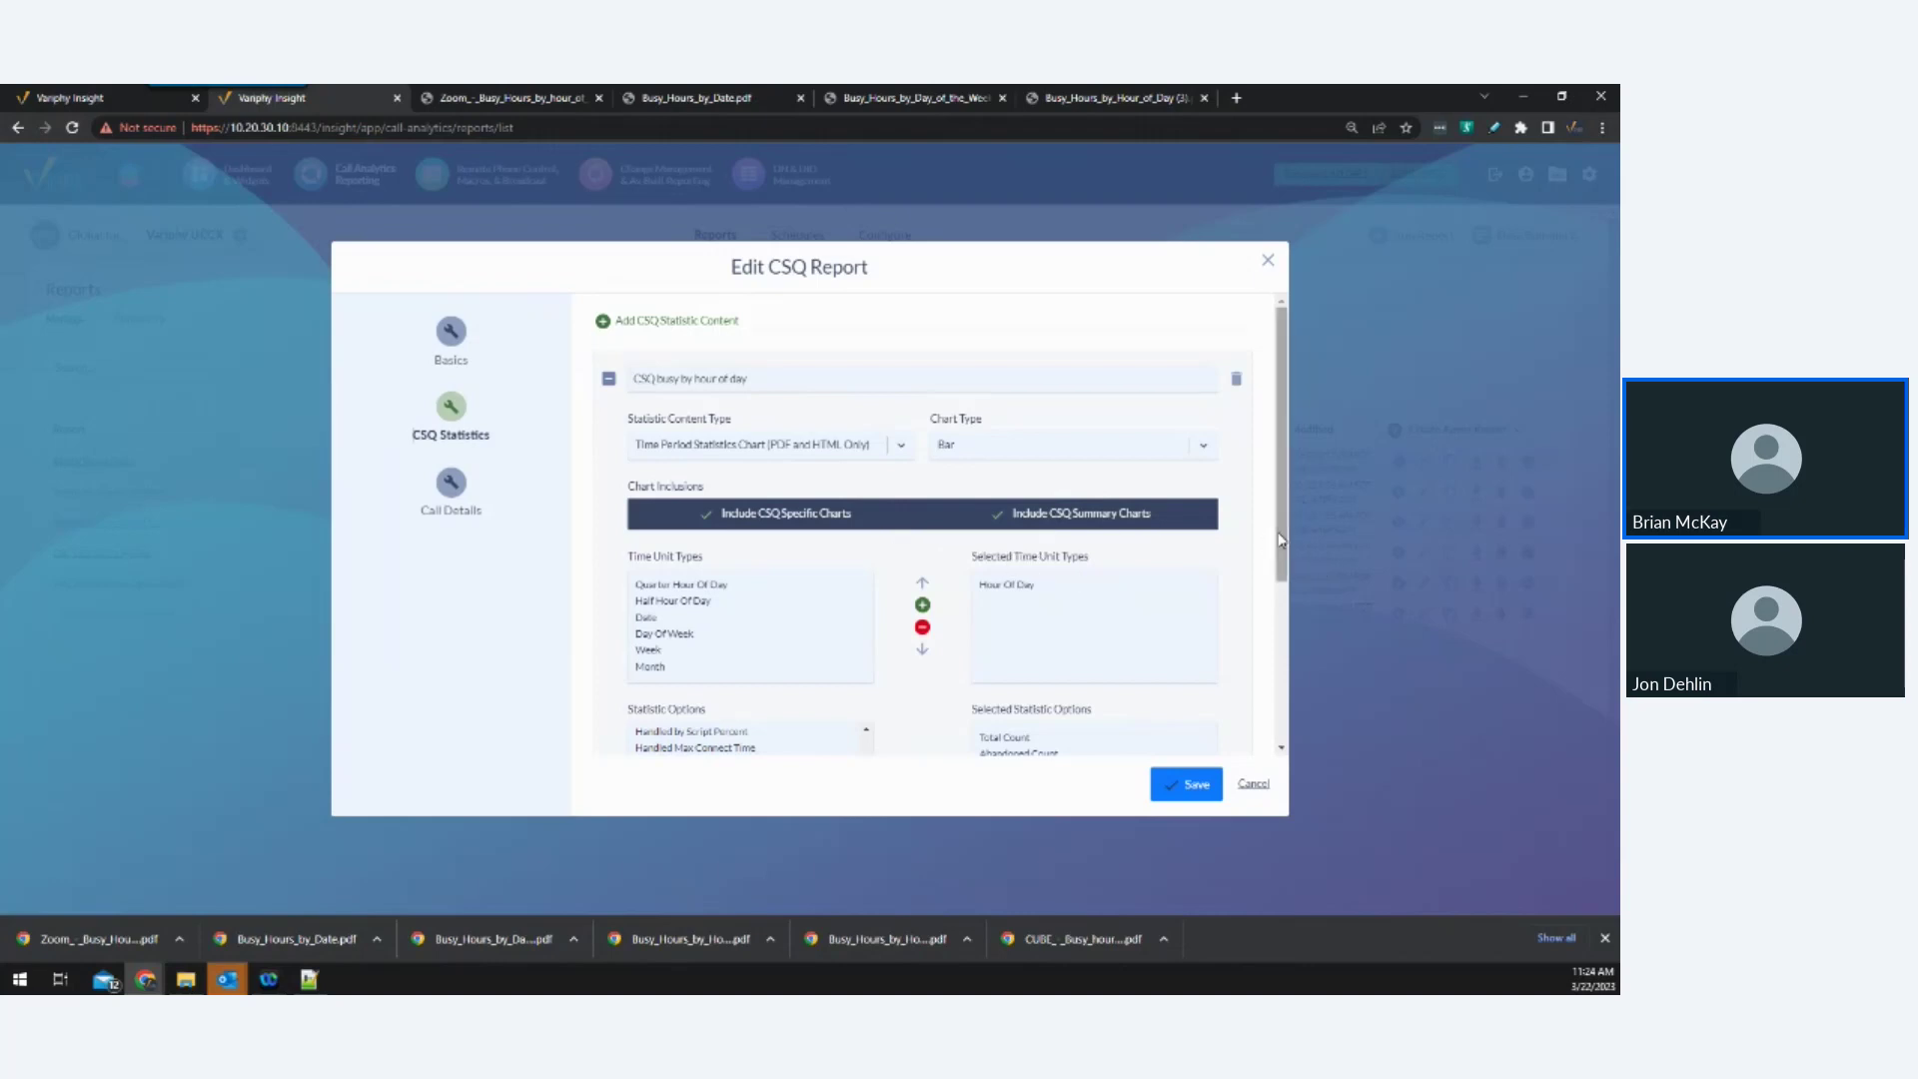
{"action": "left_click_drag", "start_coordinate": [1282, 541], "coordinate": [1280, 574]}
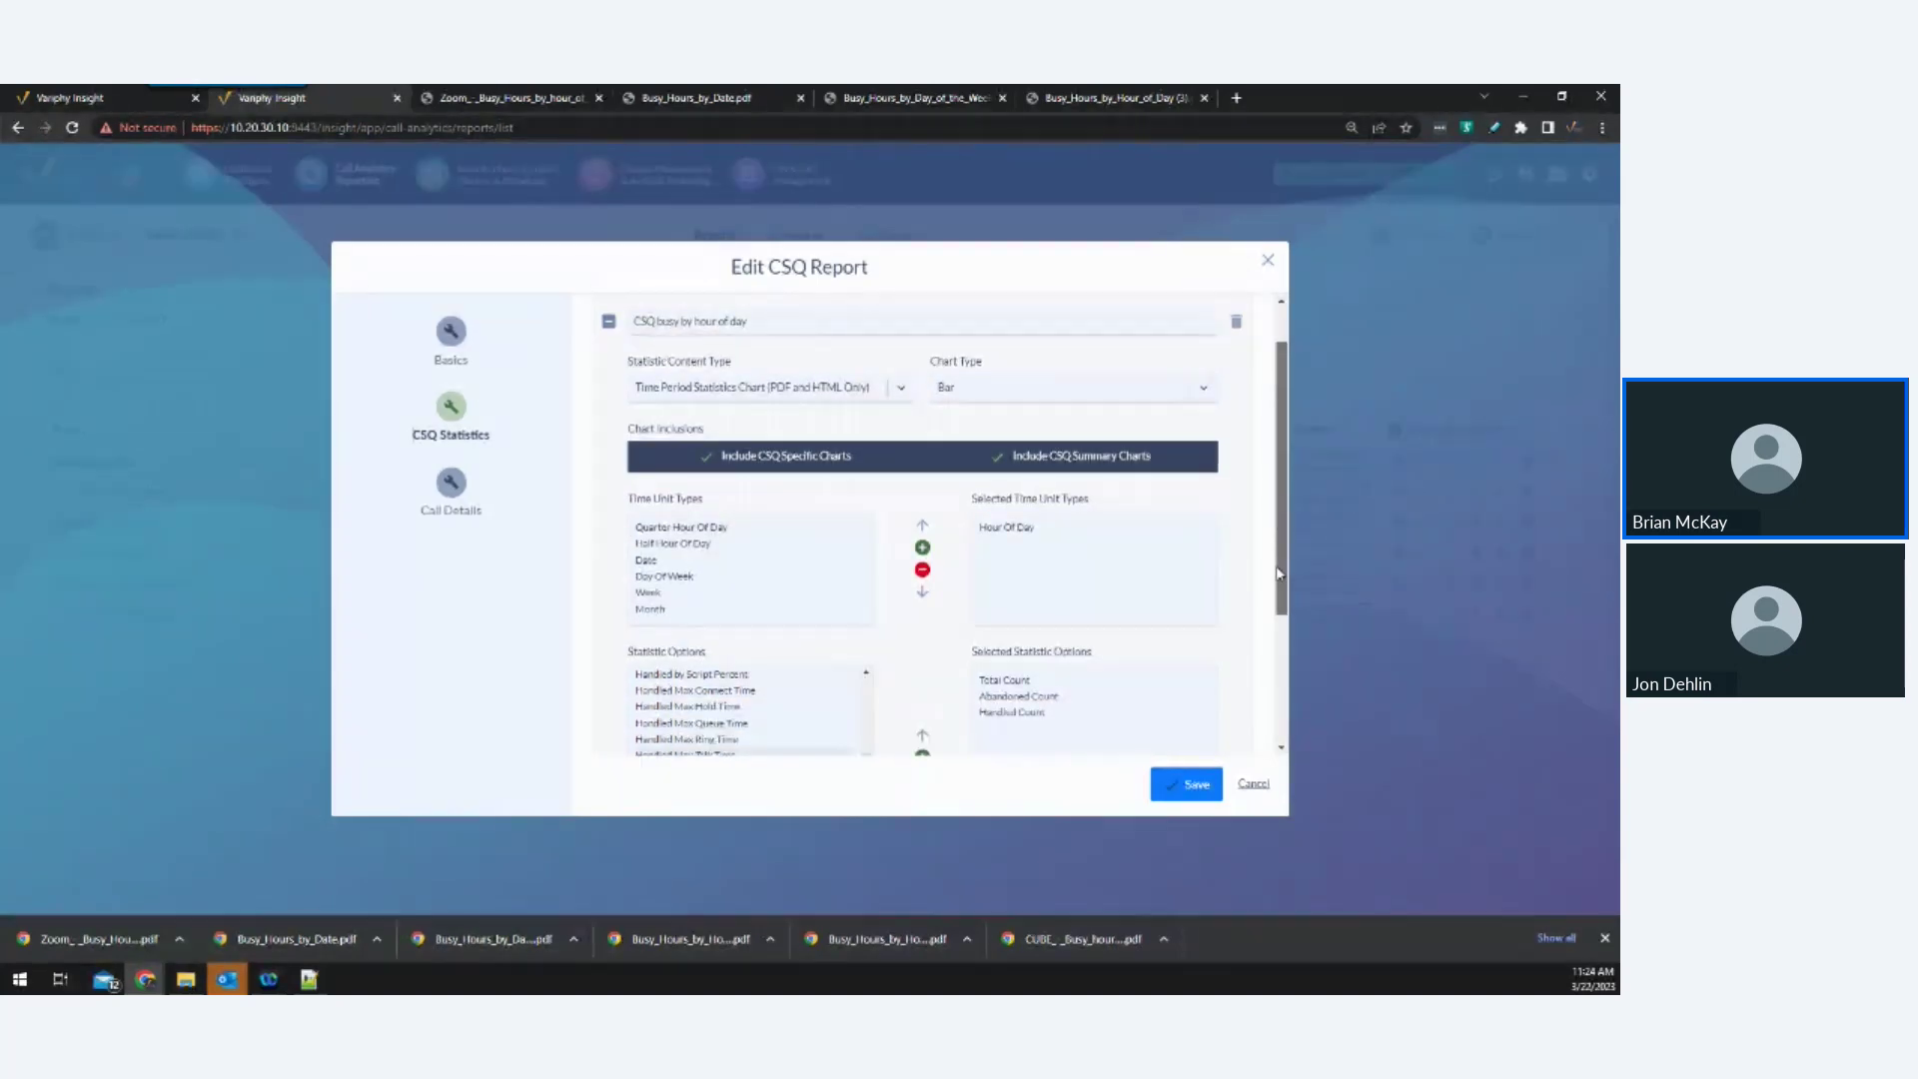
{"action": "scroll", "coordinate": [1280, 573], "scroll_direction": "up", "scroll_amount": 1}
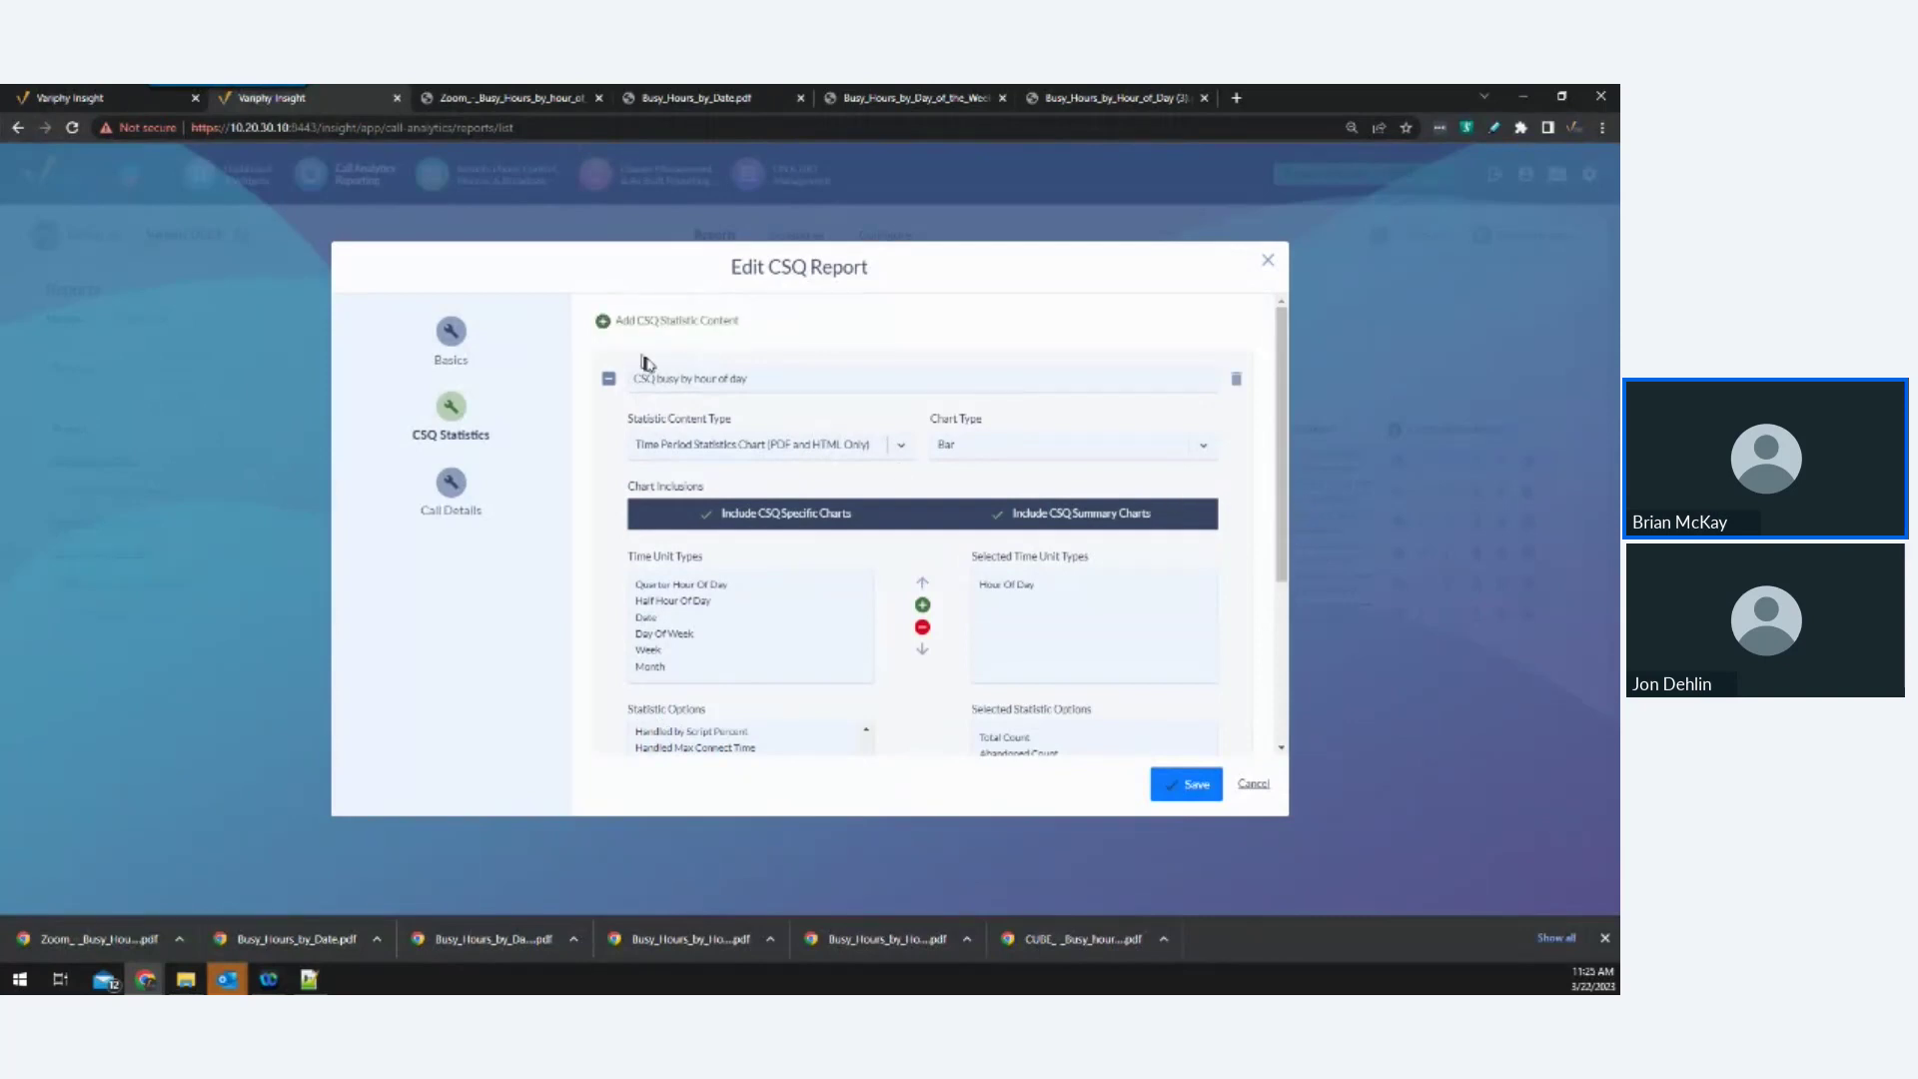
Add a CSQ statistic content named "CSQ table" with the content type Summary Statistics Table.
{"action": "left_click", "coordinate": [604, 322]}
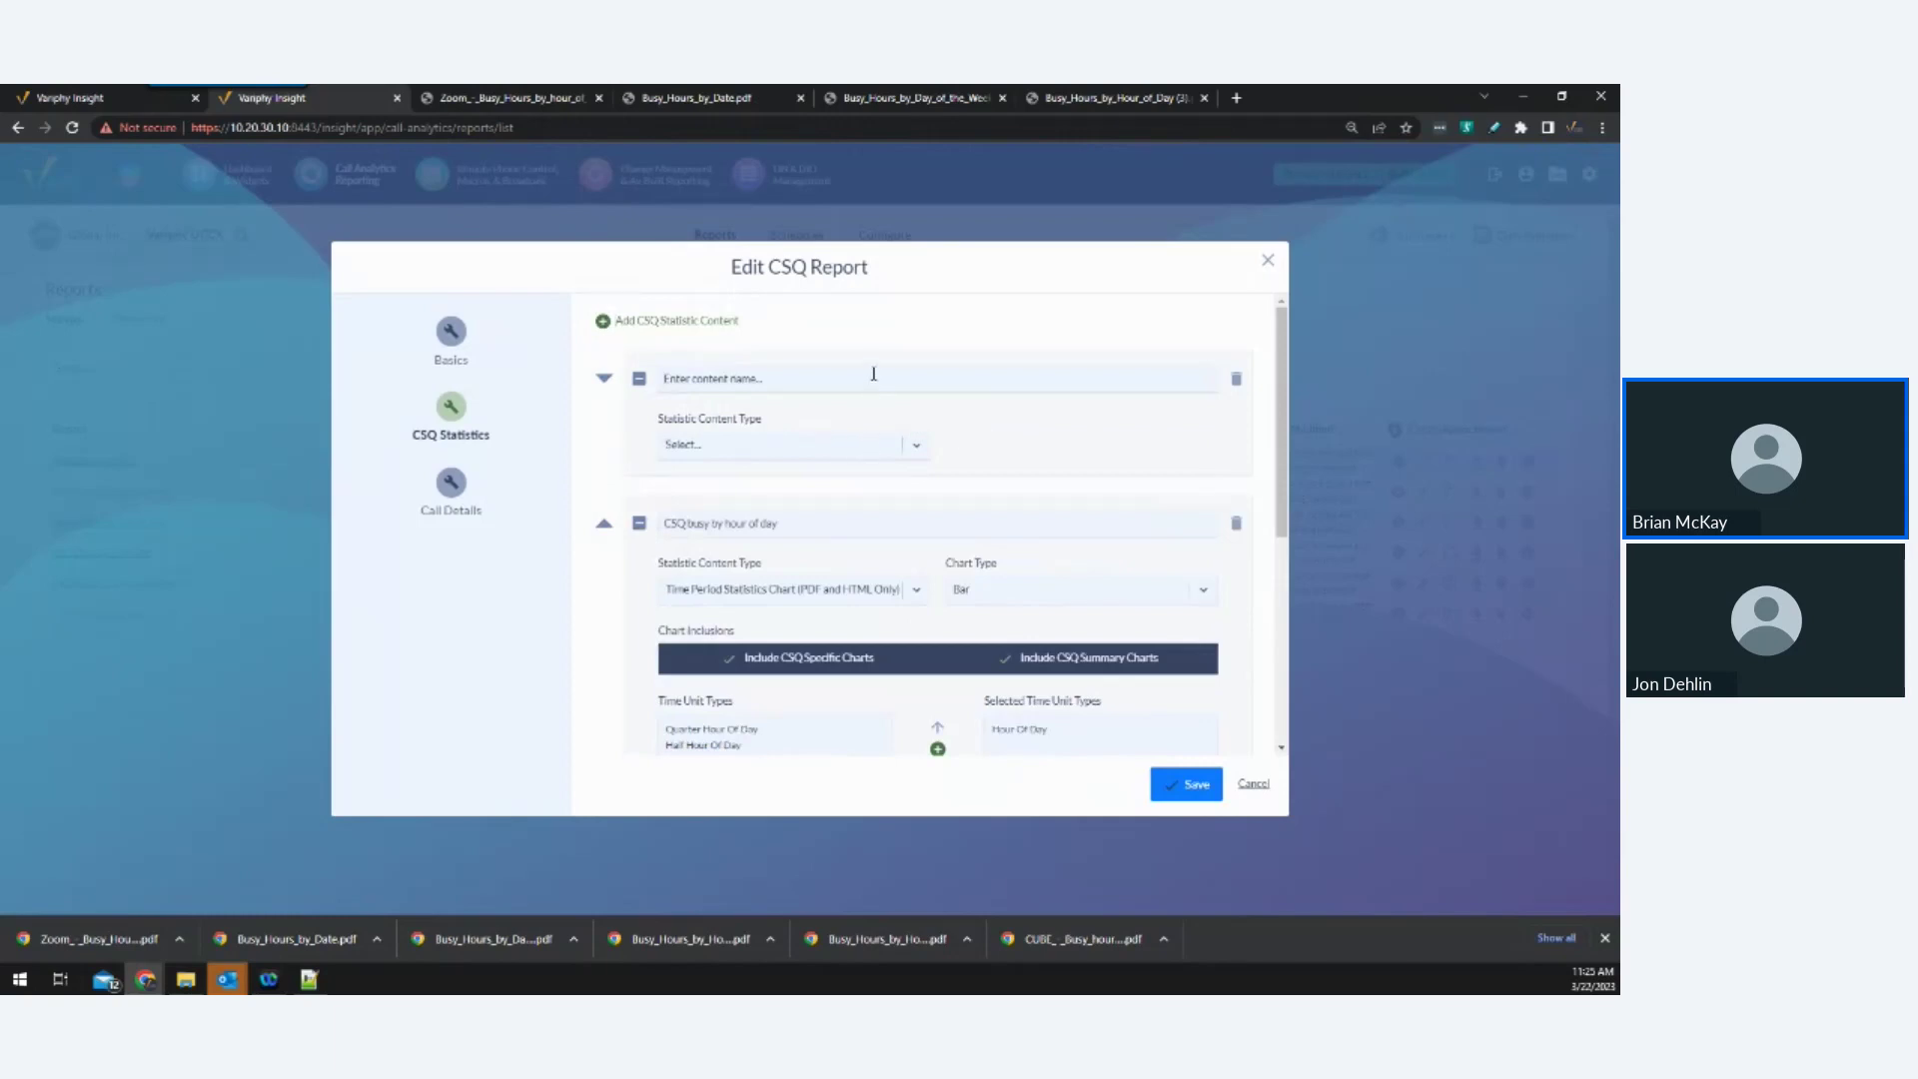
{"action": "type", "text": "CSQ table"}
{"action": "left_click", "coordinate": [916, 450]}
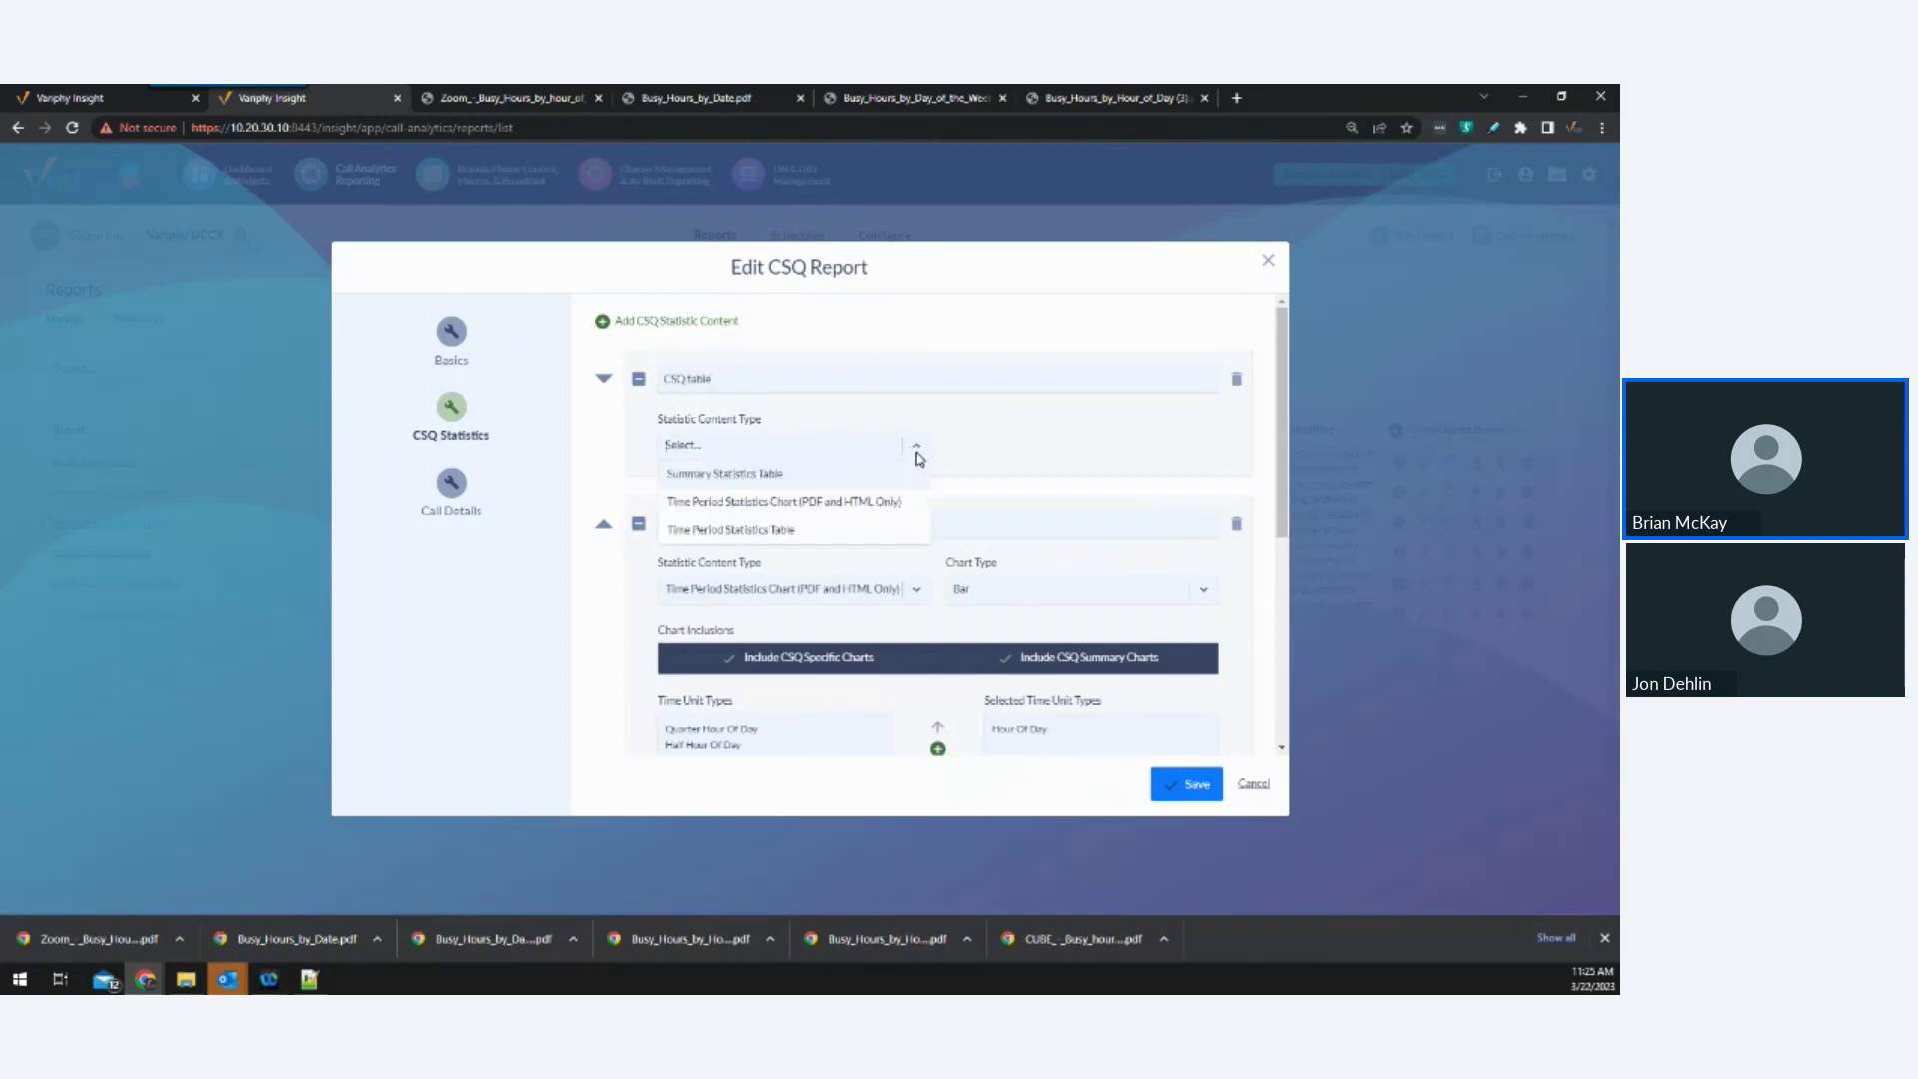
{"action": "left_click", "coordinate": [785, 475]}
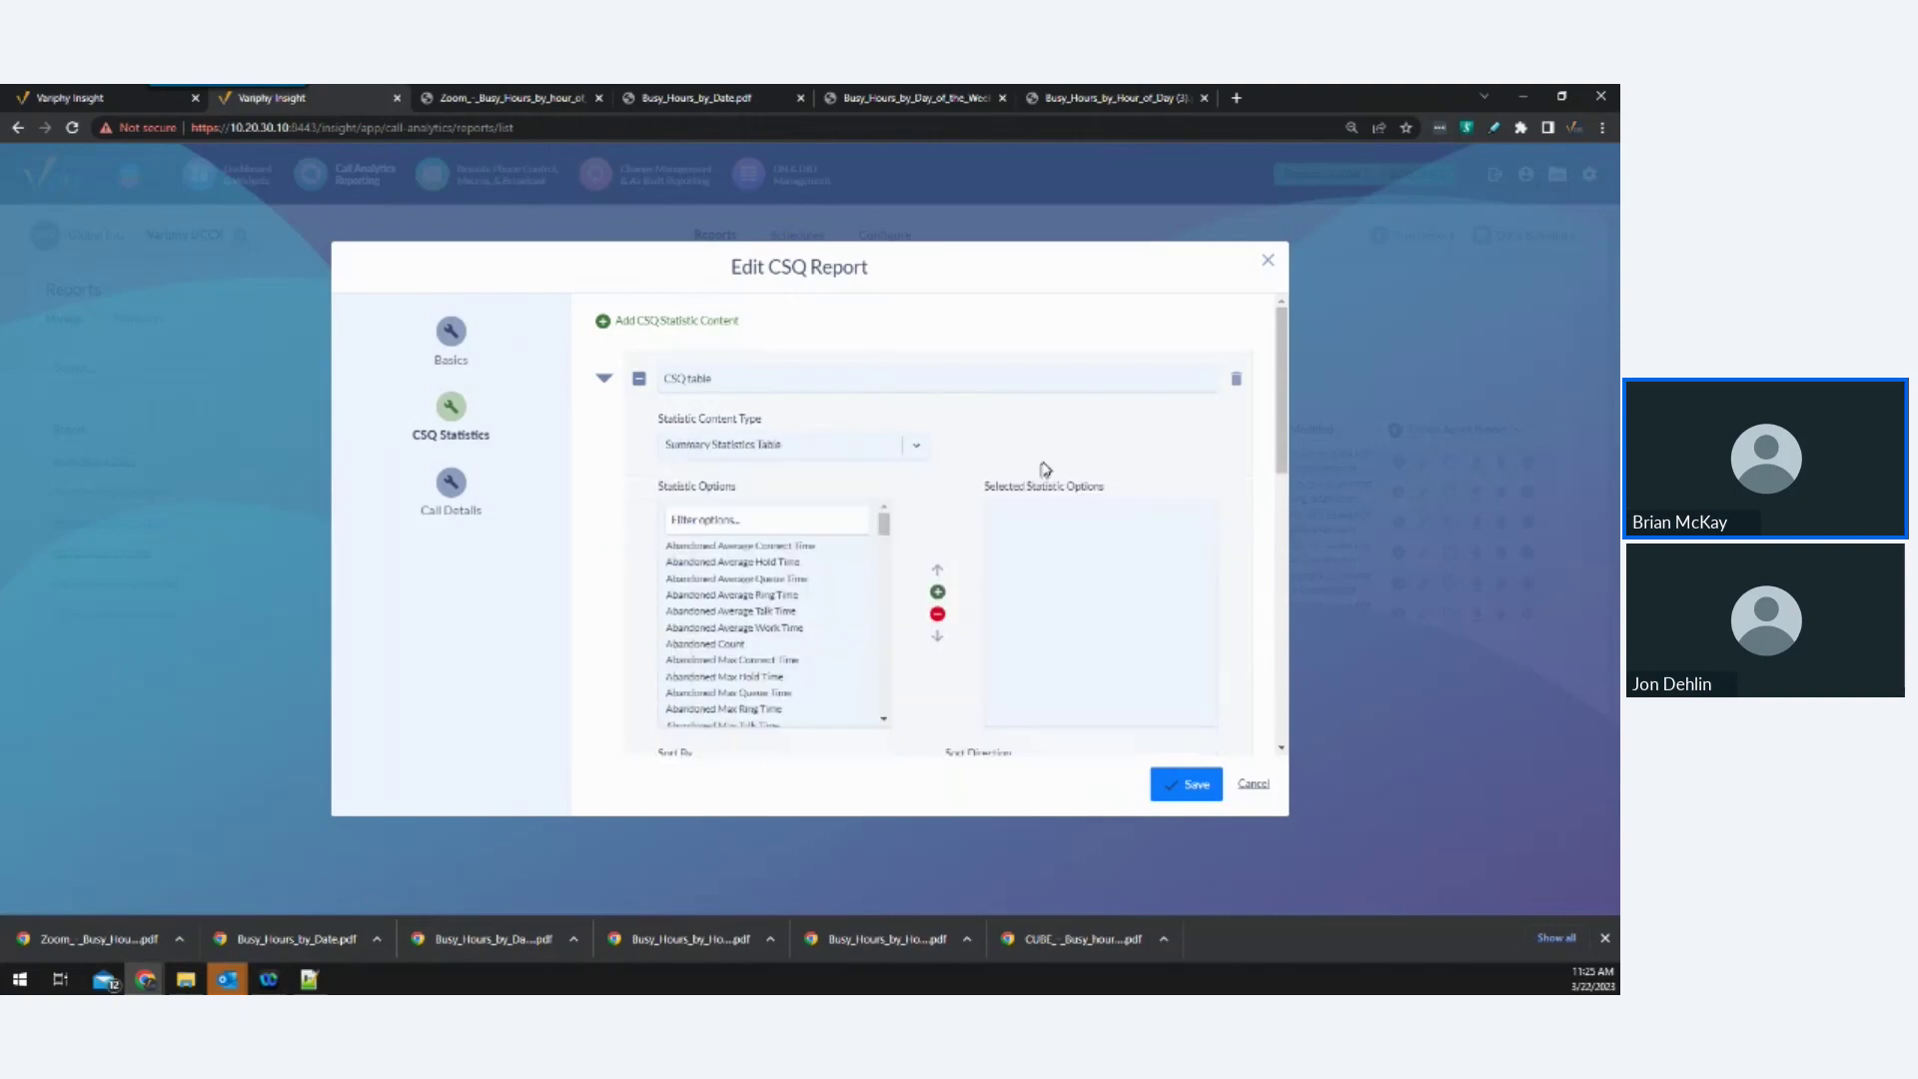
Filter the CSQ table's statistic options by "total" and add Total Count to its selected statistics.
{"action": "left_click", "coordinate": [781, 523]}
{"action": "type", "text": "total"}
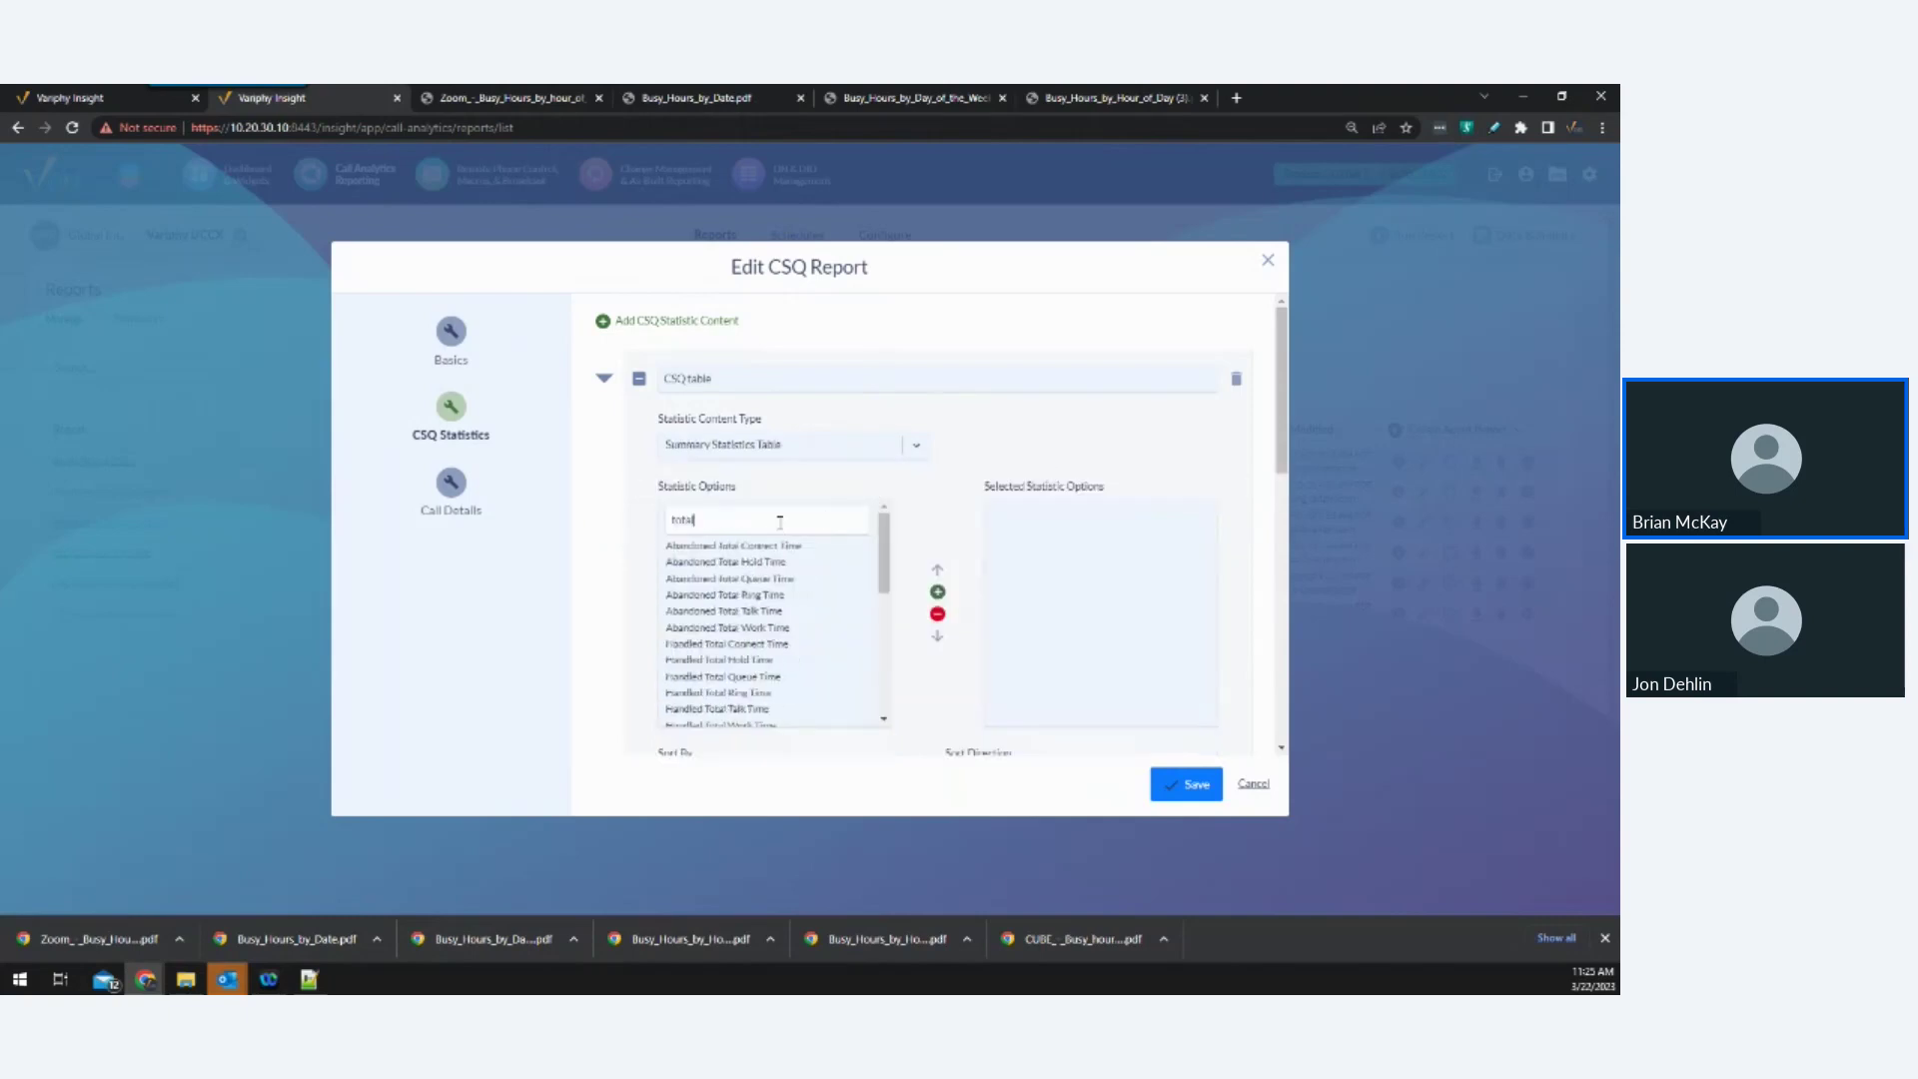
{"action": "scroll", "coordinate": [794, 659], "scroll_direction": "down", "scroll_amount": 10}
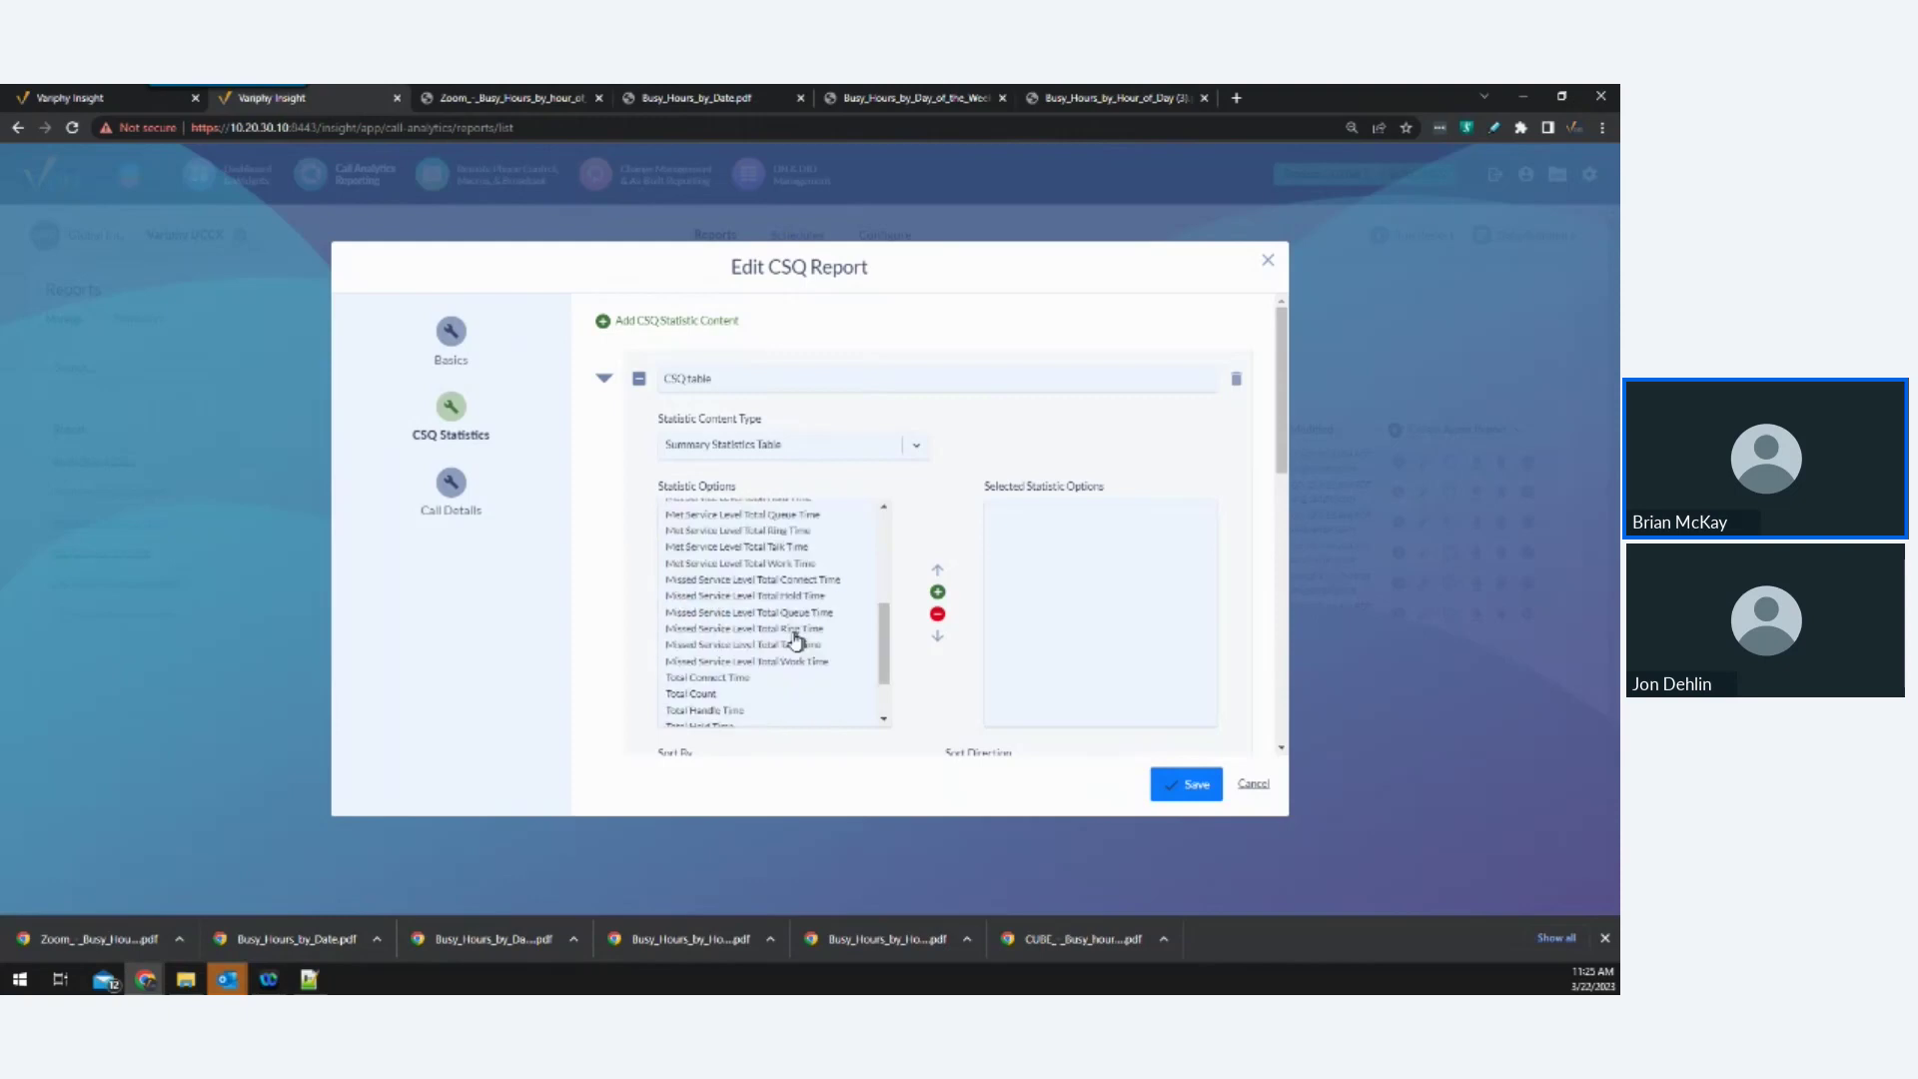
{"action": "left_click", "coordinate": [699, 614]}
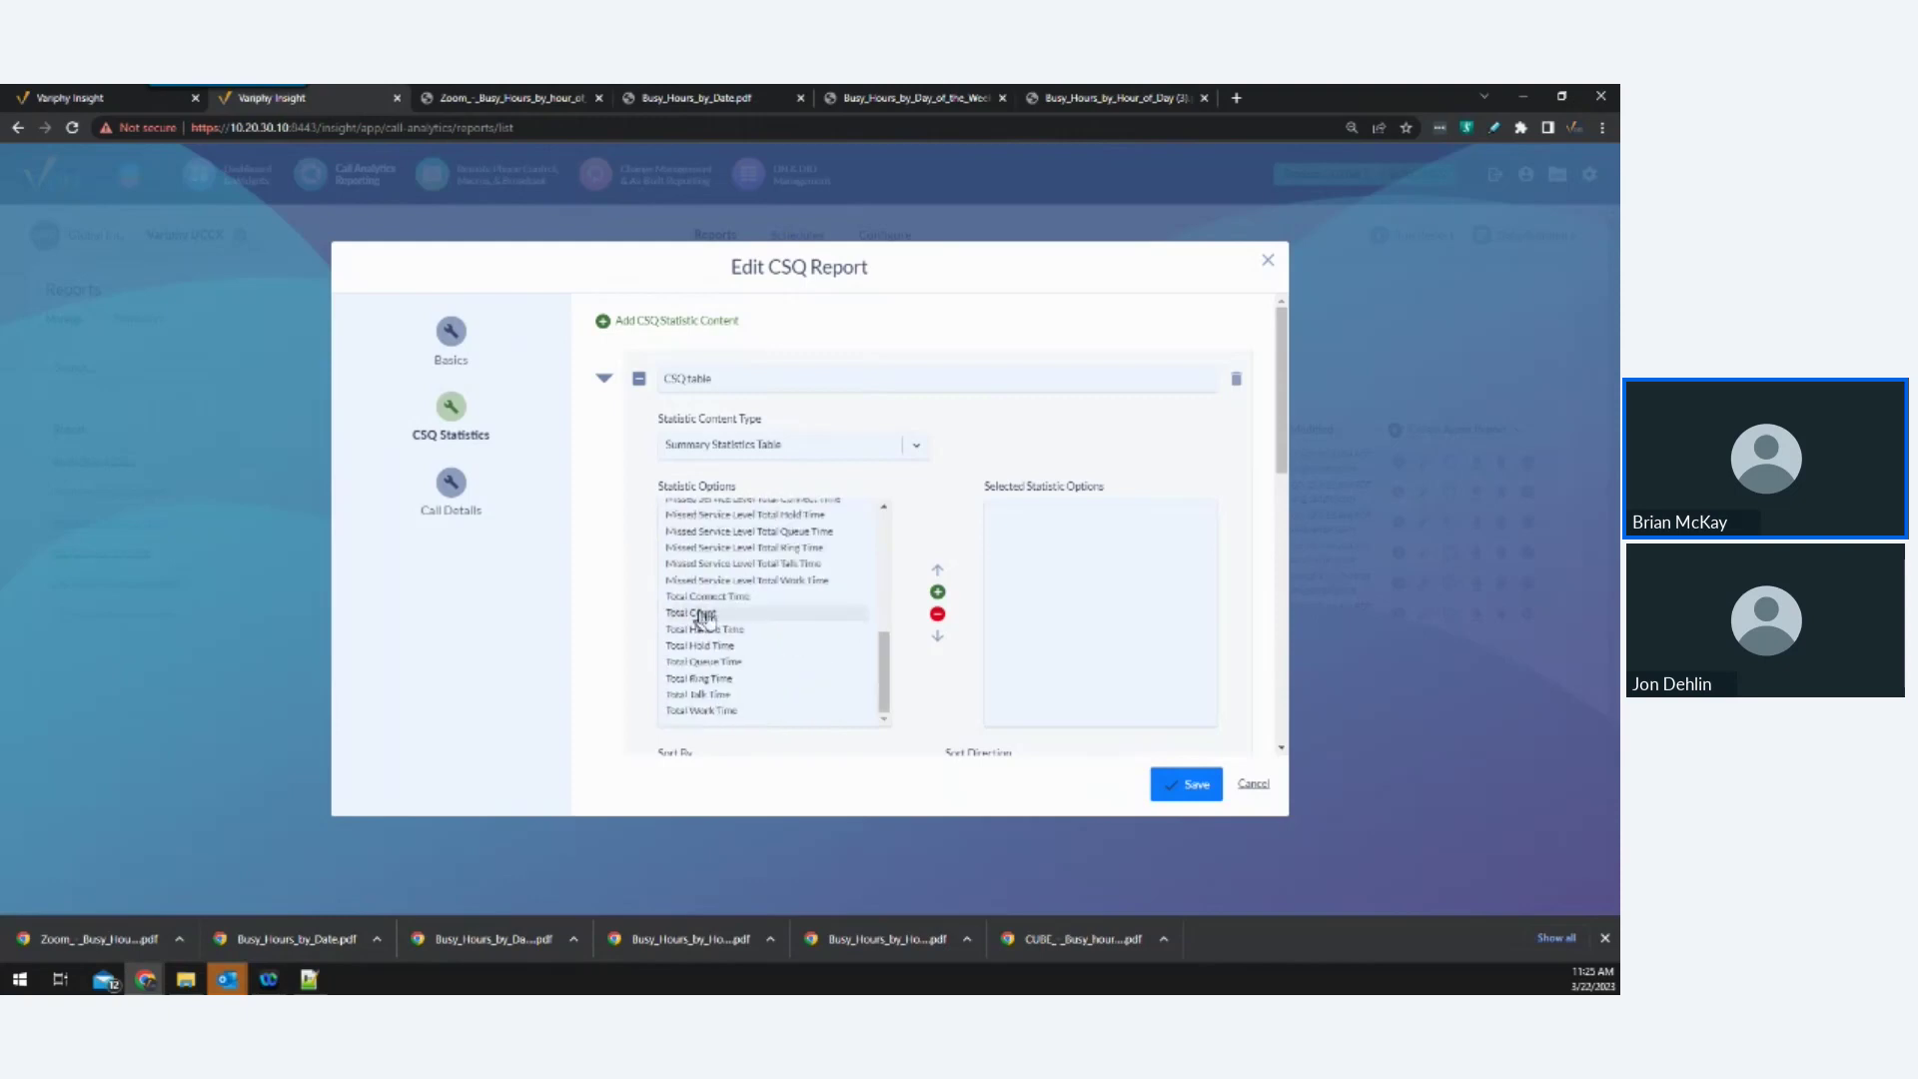
{"action": "left_click", "coordinate": [935, 593]}
{"action": "left_click", "coordinate": [916, 444]}
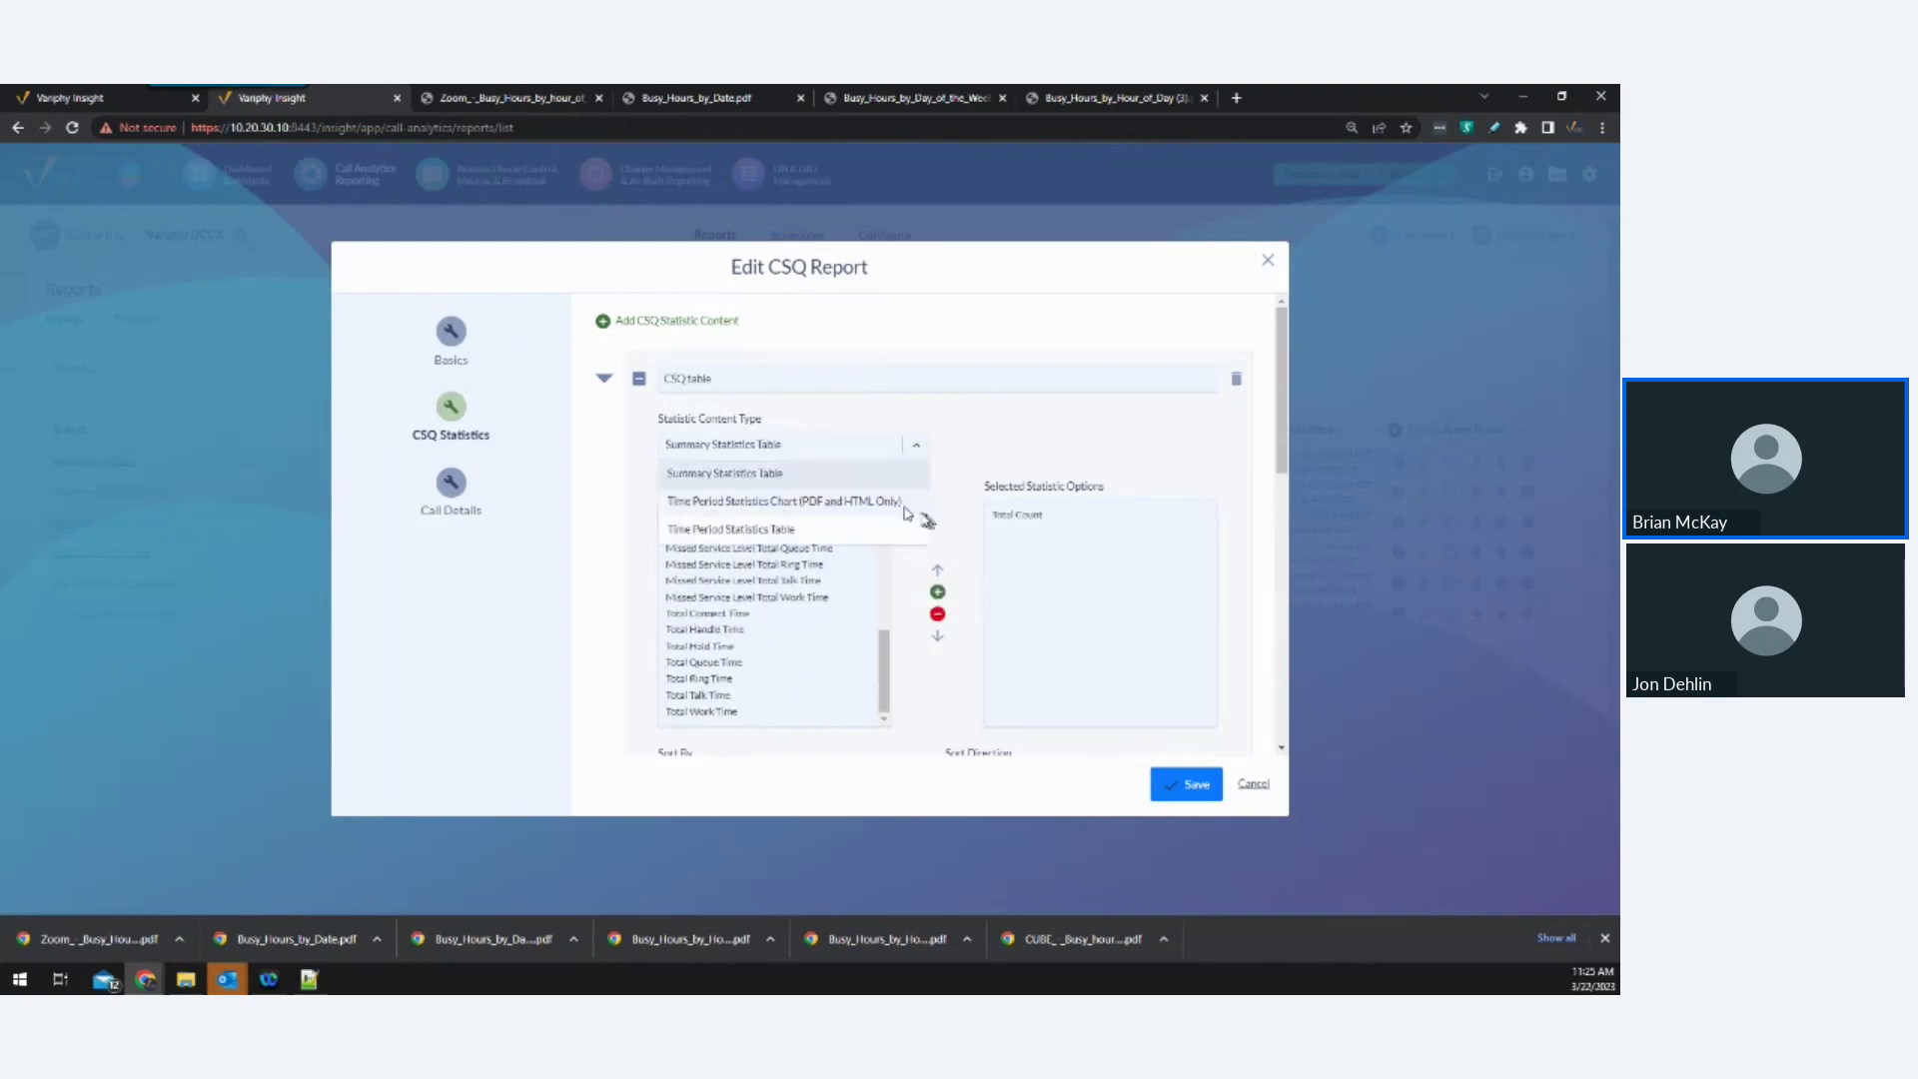
{"action": "left_click", "coordinate": [931, 488]}
Filter the CSQ table's statistic options by "abandone" and add Abandoned Count, keeping the table above the hour-of-day chart content.
{"action": "scroll", "coordinate": [855, 540], "scroll_direction": "up", "scroll_amount": 10}
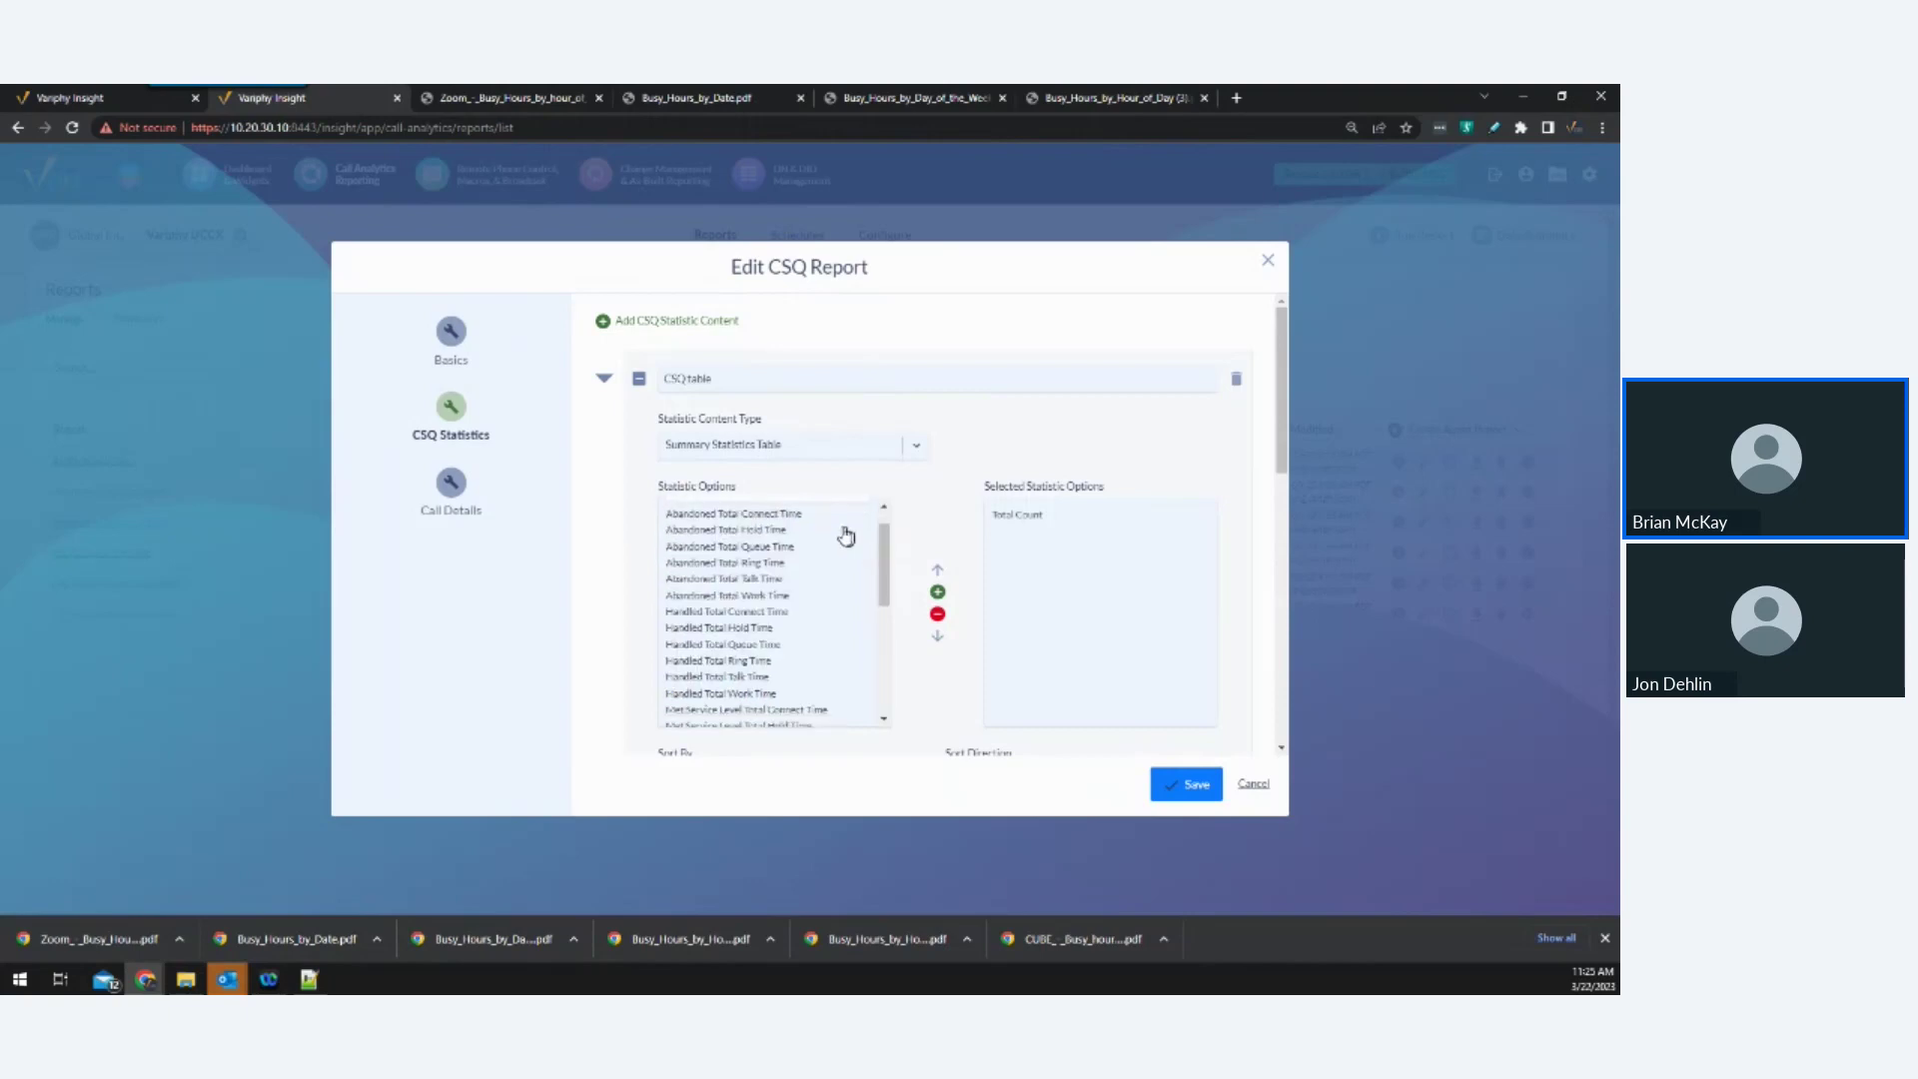
{"action": "key", "text": "BackSpace"}
{"action": "key", "text": "BackSpace"}
{"action": "key", "text": "BackSpace"}
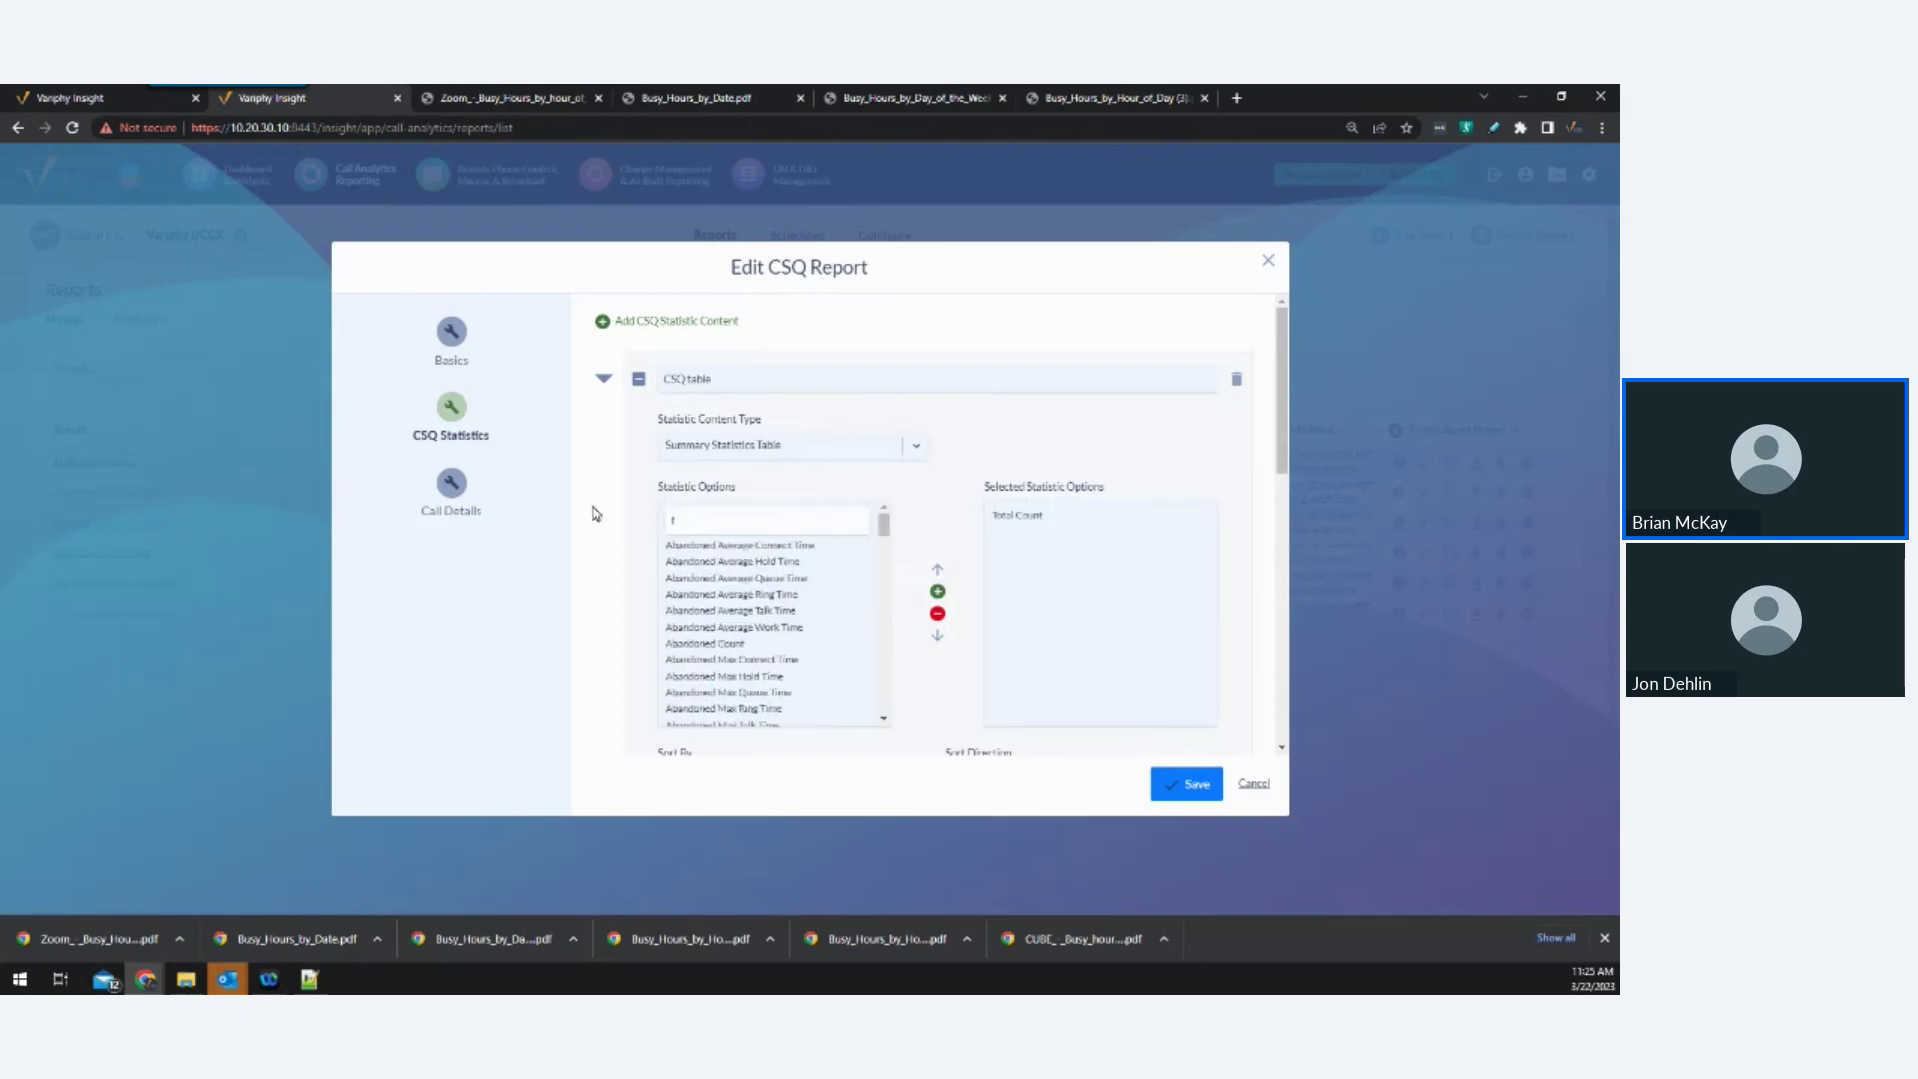
{"action": "type", "text": "abandone"}
{"action": "left_click", "coordinate": [735, 645]}
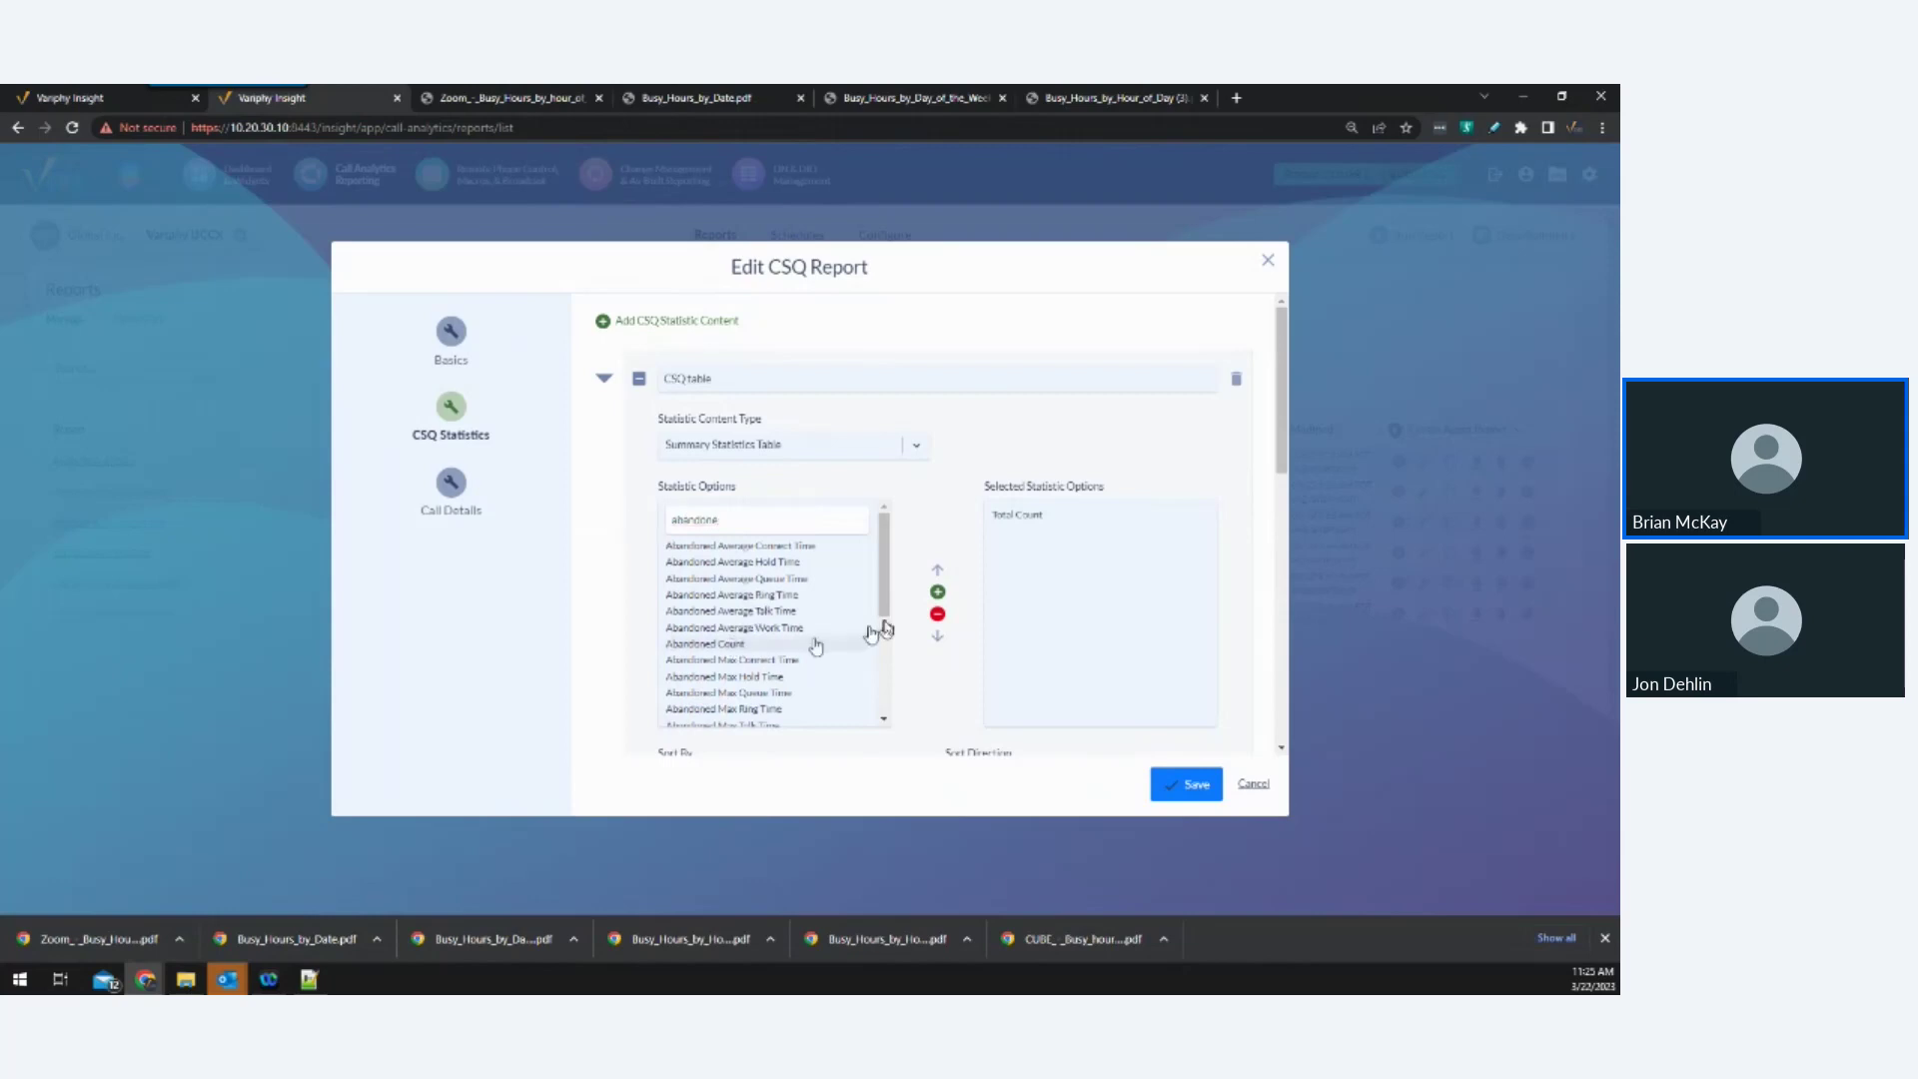
{"action": "left_click", "coordinate": [939, 596]}
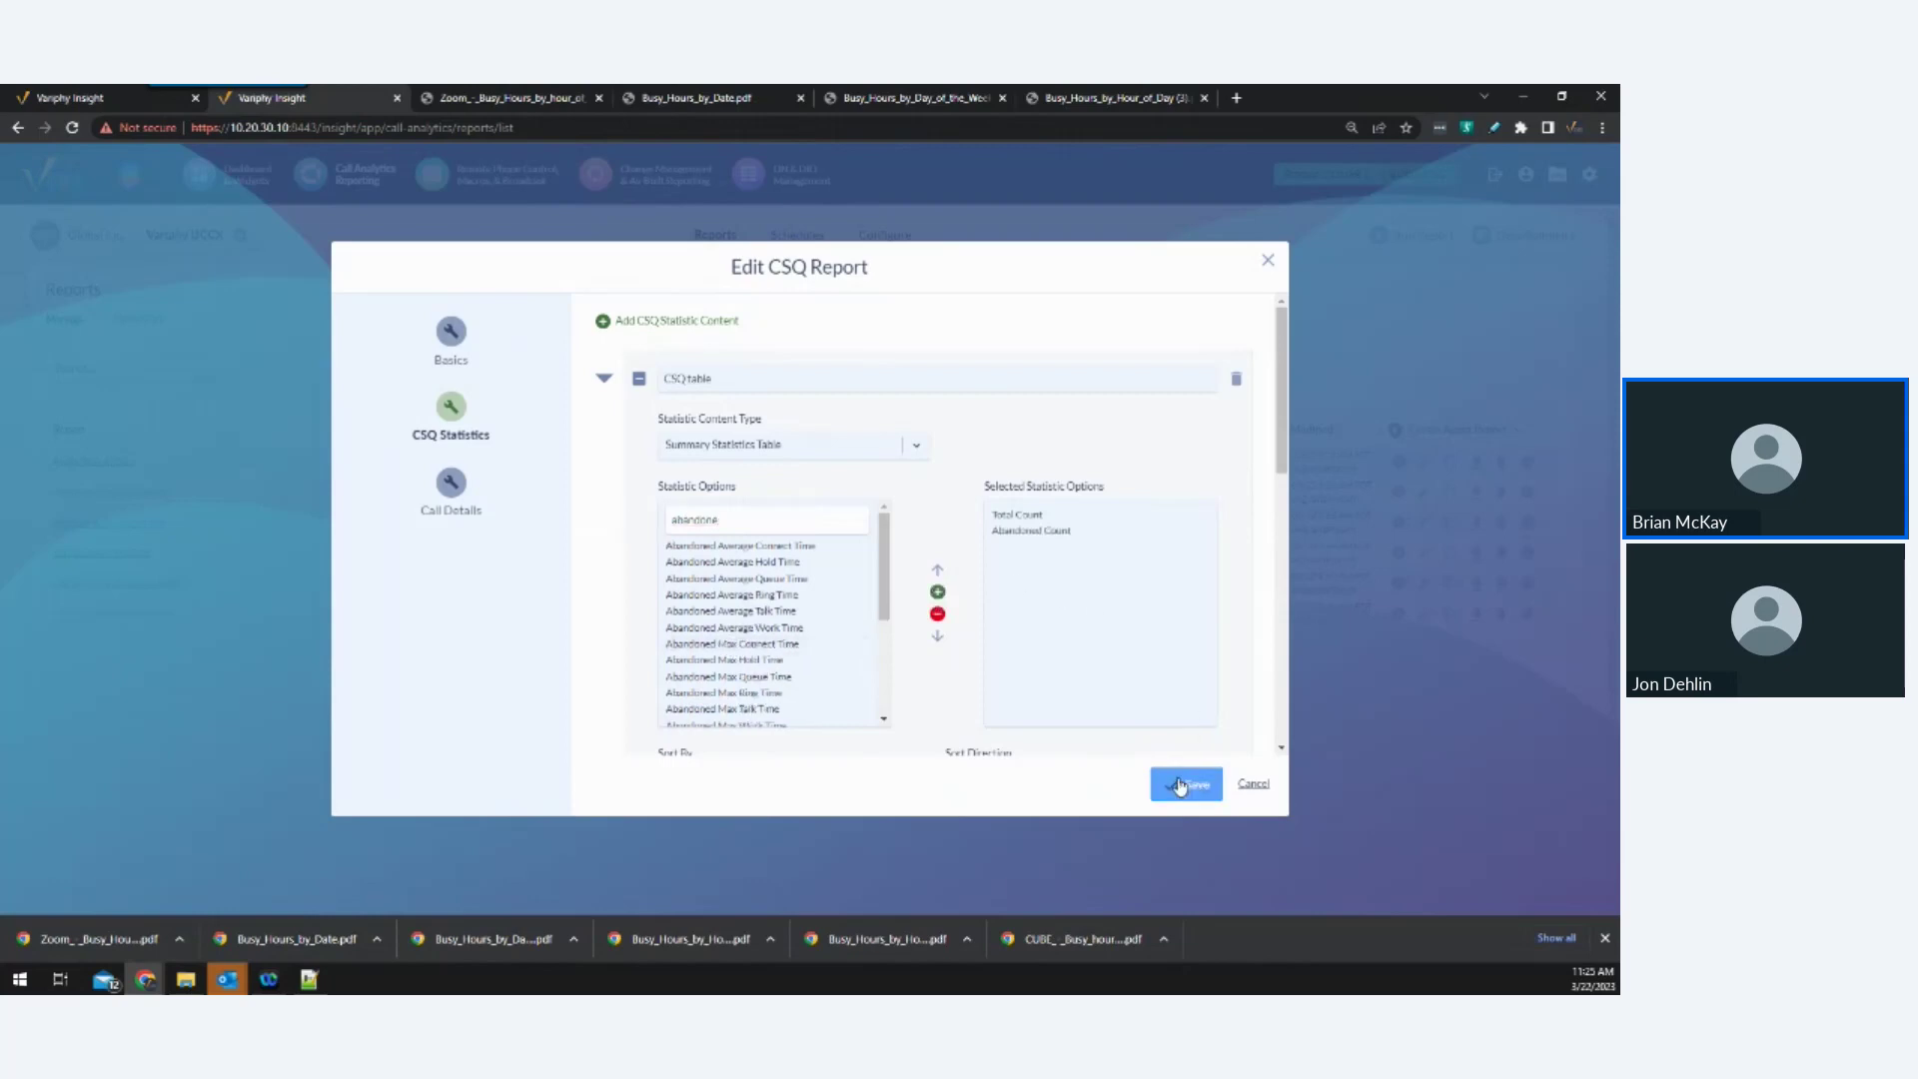
{"action": "left_click", "coordinate": [604, 379]}
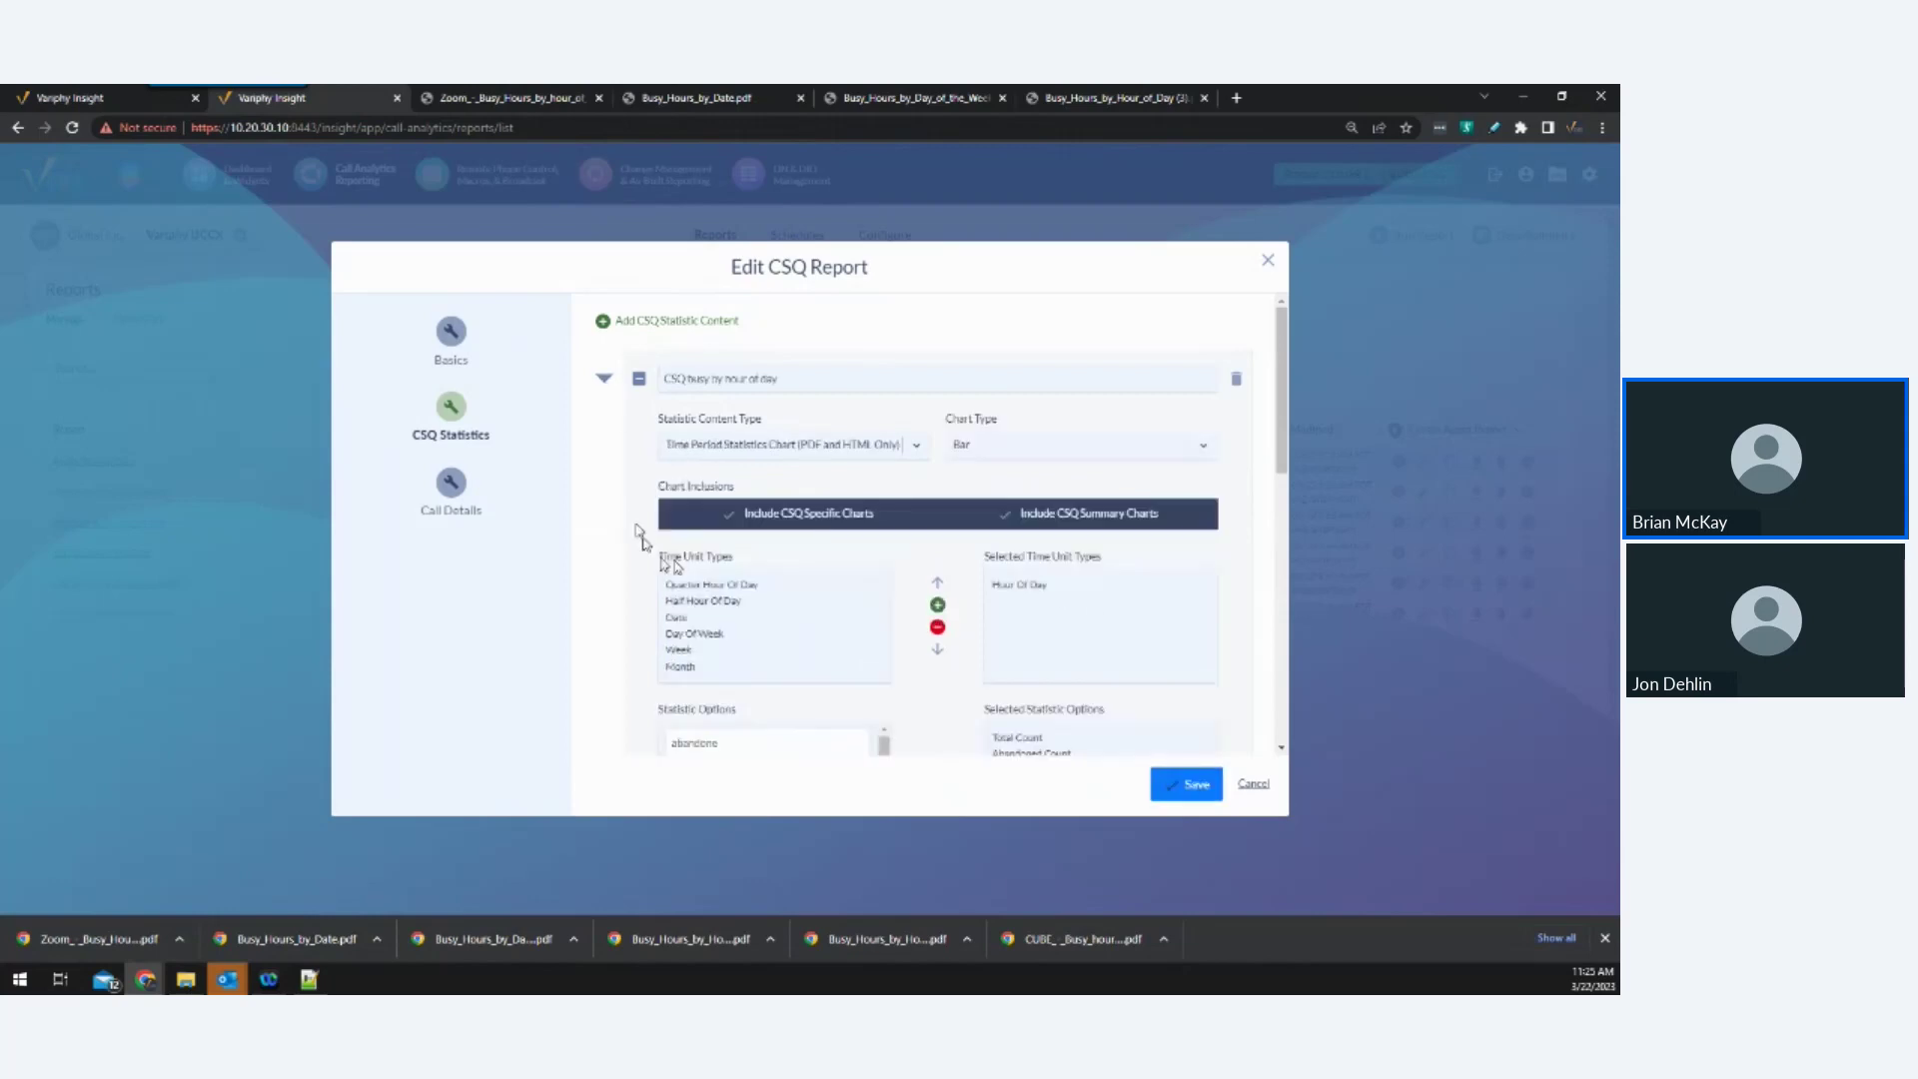
{"action": "left_click", "coordinate": [603, 378]}
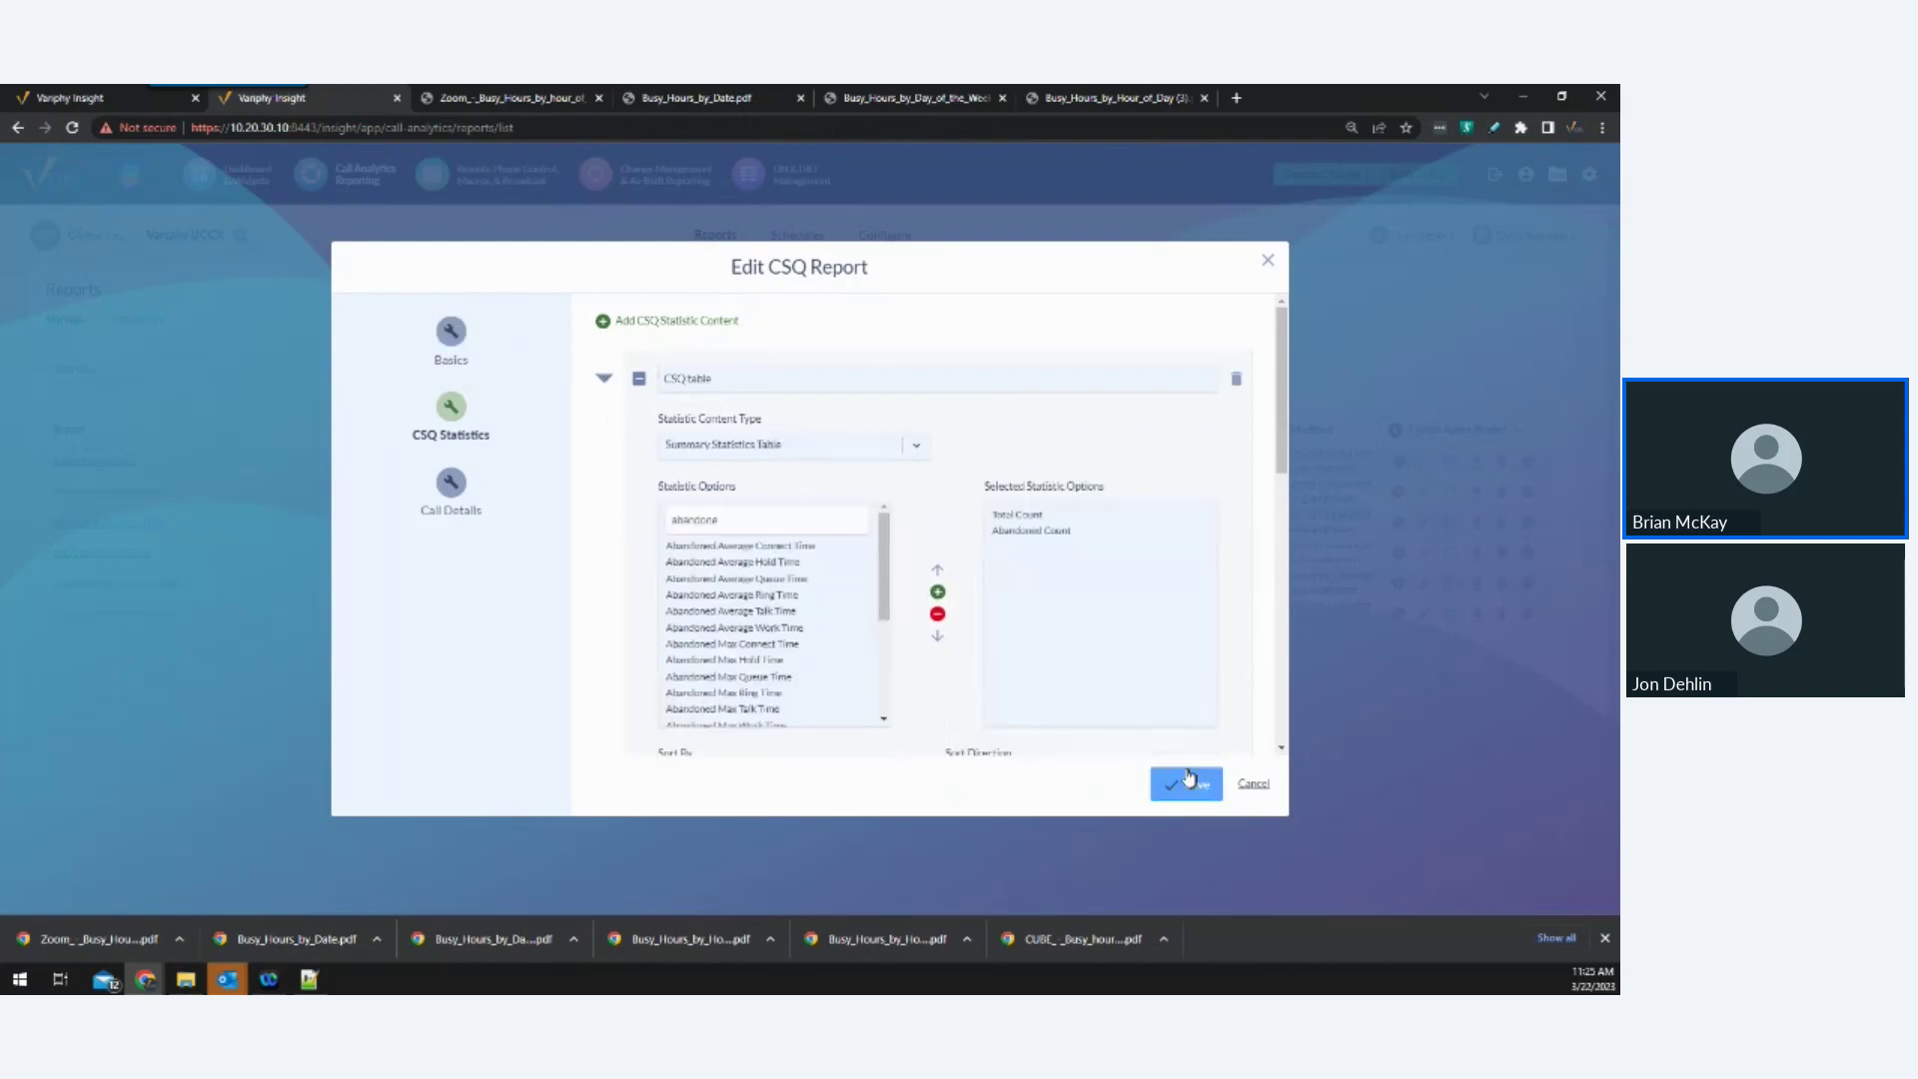
Filter the CSQ table's statistic options by "handled" and add Handled Count to its selected statistics.
{"action": "mouse_move", "coordinate": [1282, 394]}
{"action": "left_mouse_down"}
{"action": "mouse_move", "coordinate": [1283, 662]}
{"action": "mouse_move", "coordinate": [1317, 524]}
{"action": "mouse_move", "coordinate": [1289, 419]}
{"action": "left_mouse_up"}
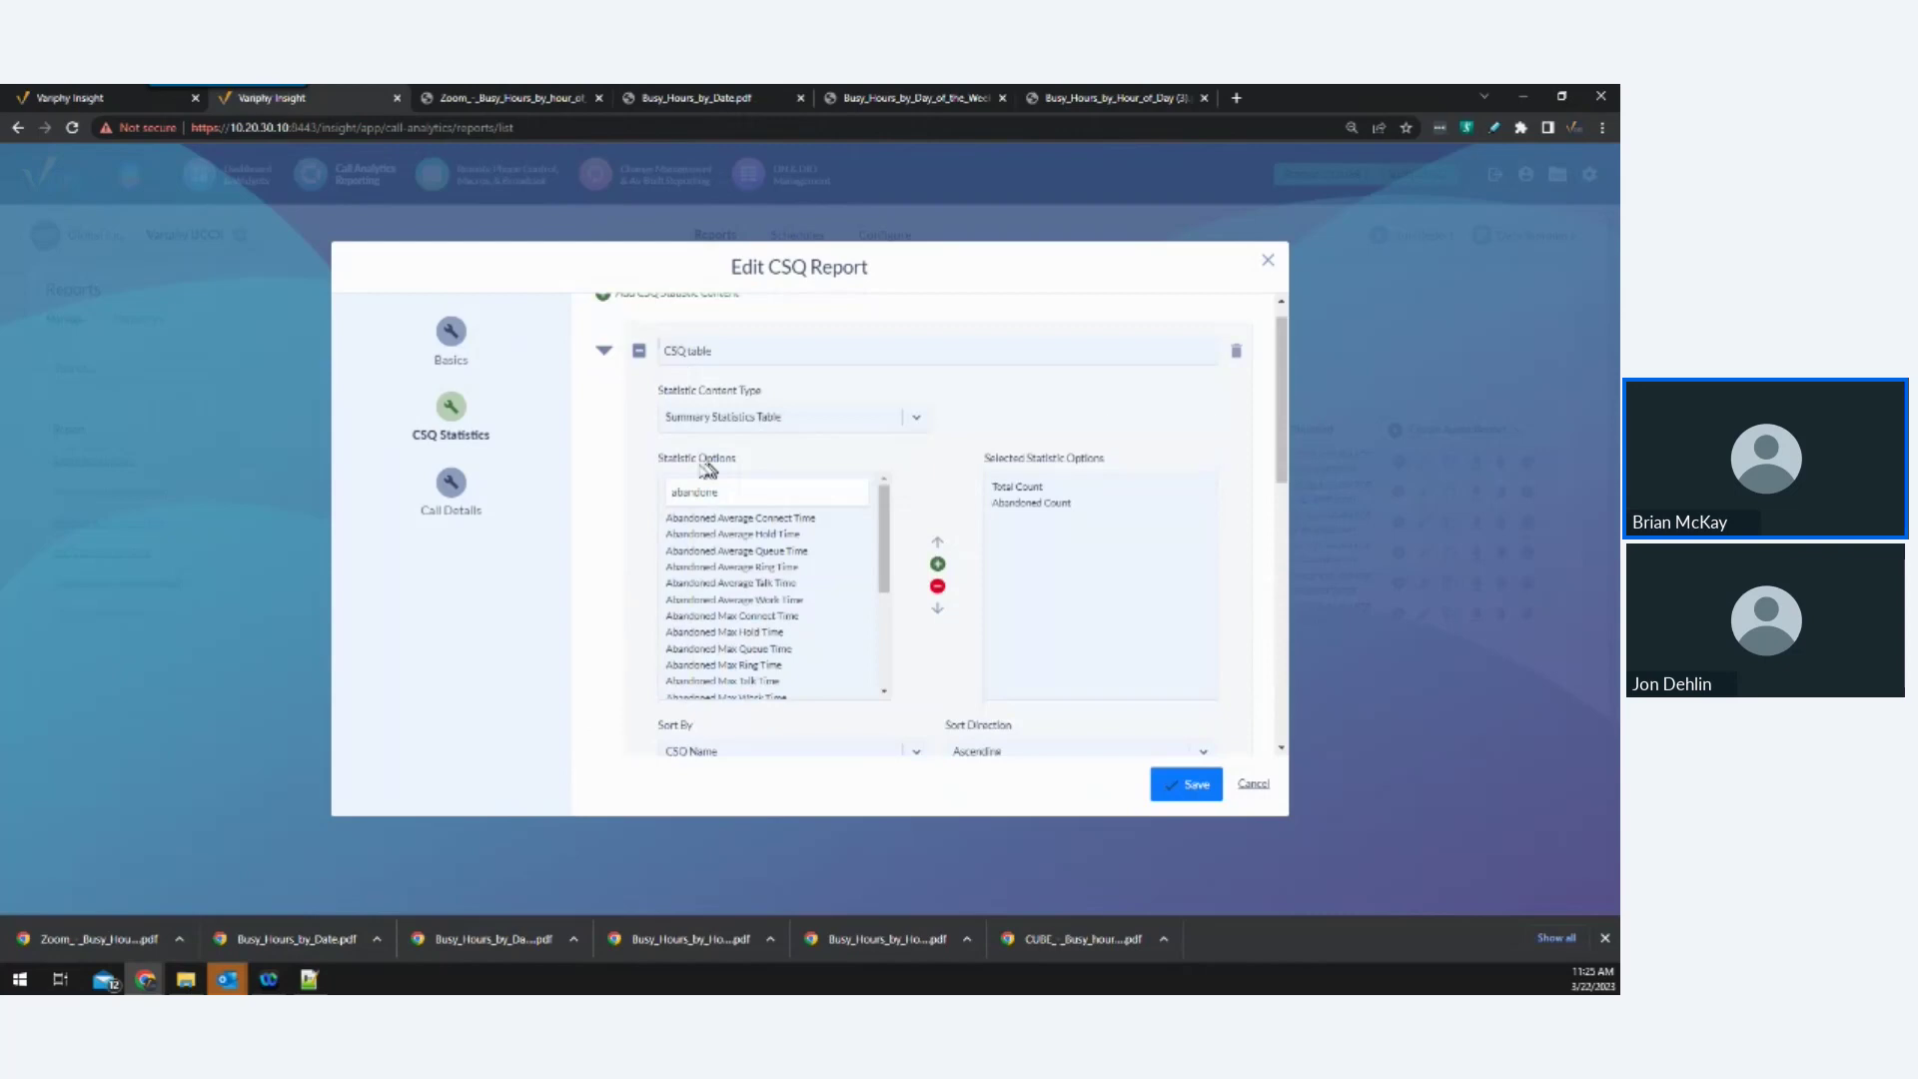
{"action": "left_click_drag", "start_coordinate": [744, 496], "coordinate": [568, 495]}
{"action": "type", "text": "handled"}
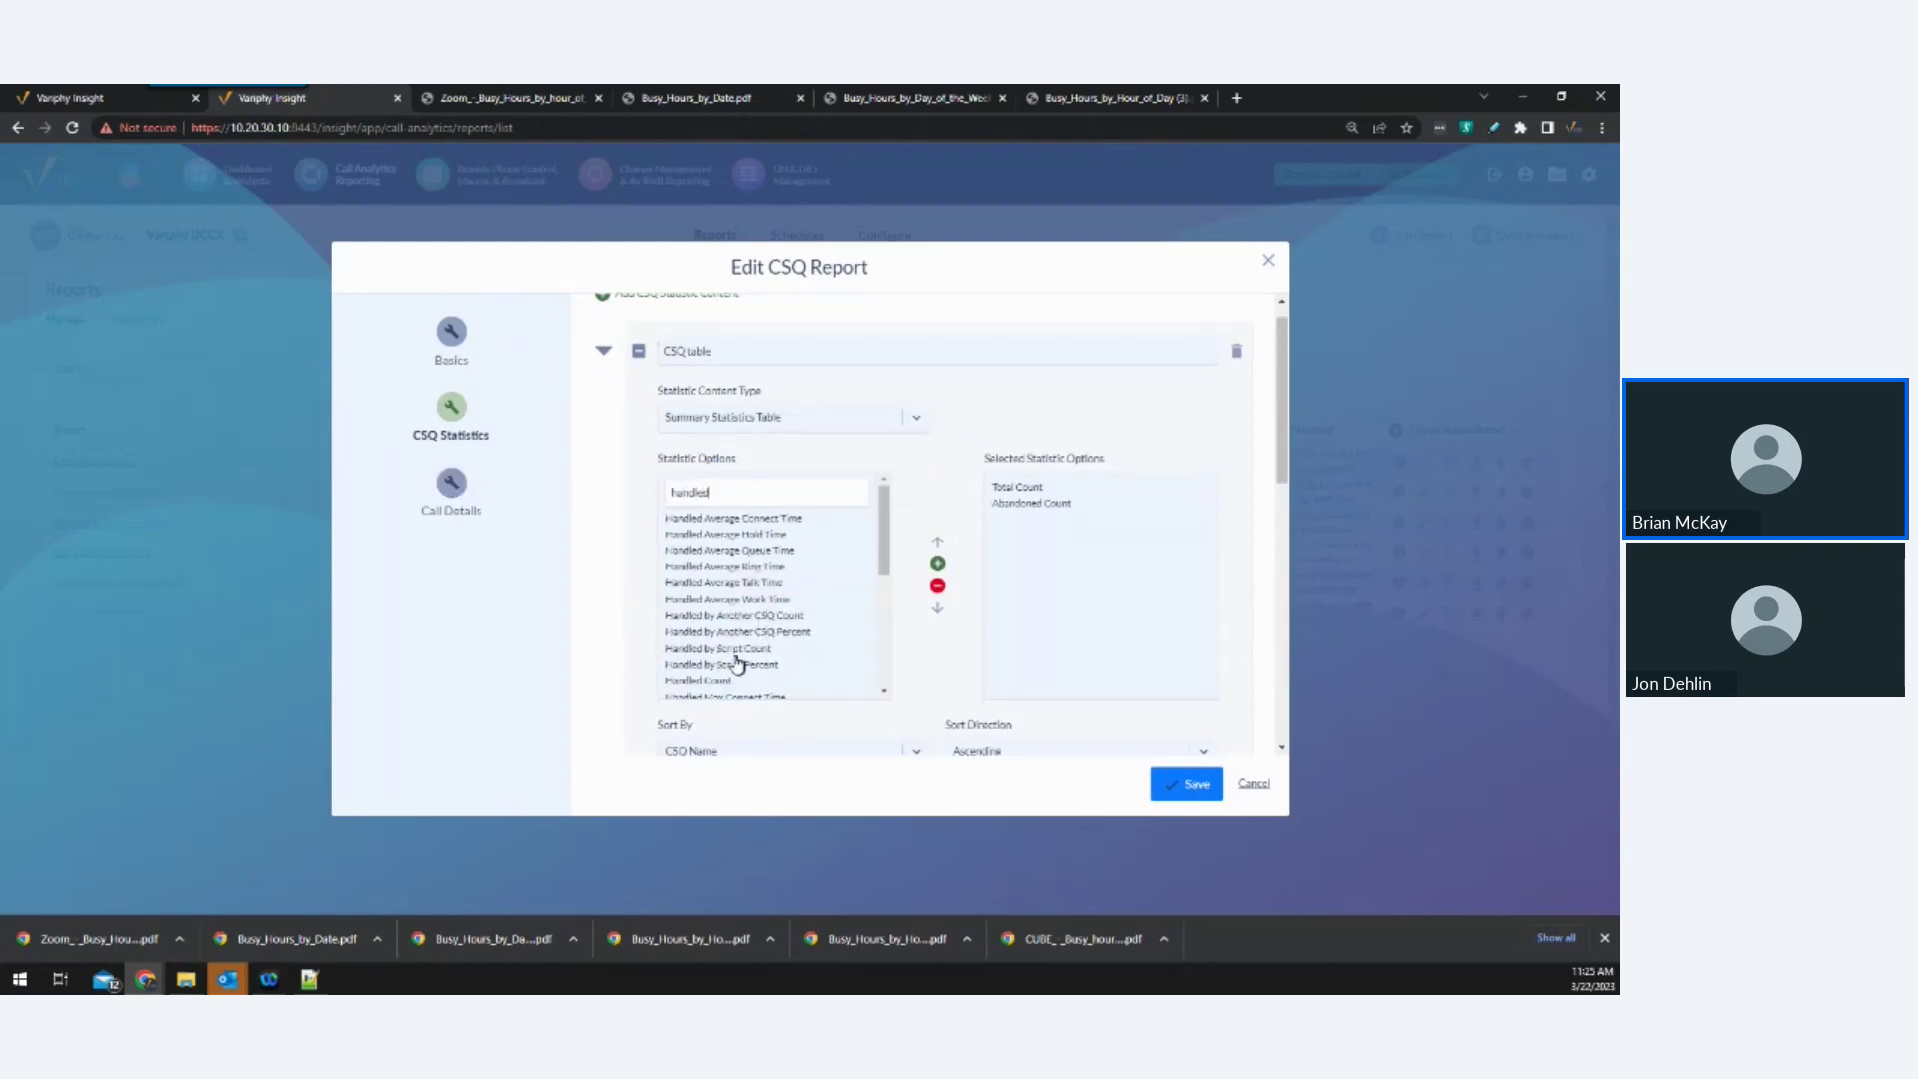
{"action": "left_click", "coordinate": [718, 682]}
{"action": "left_click", "coordinate": [937, 563]}
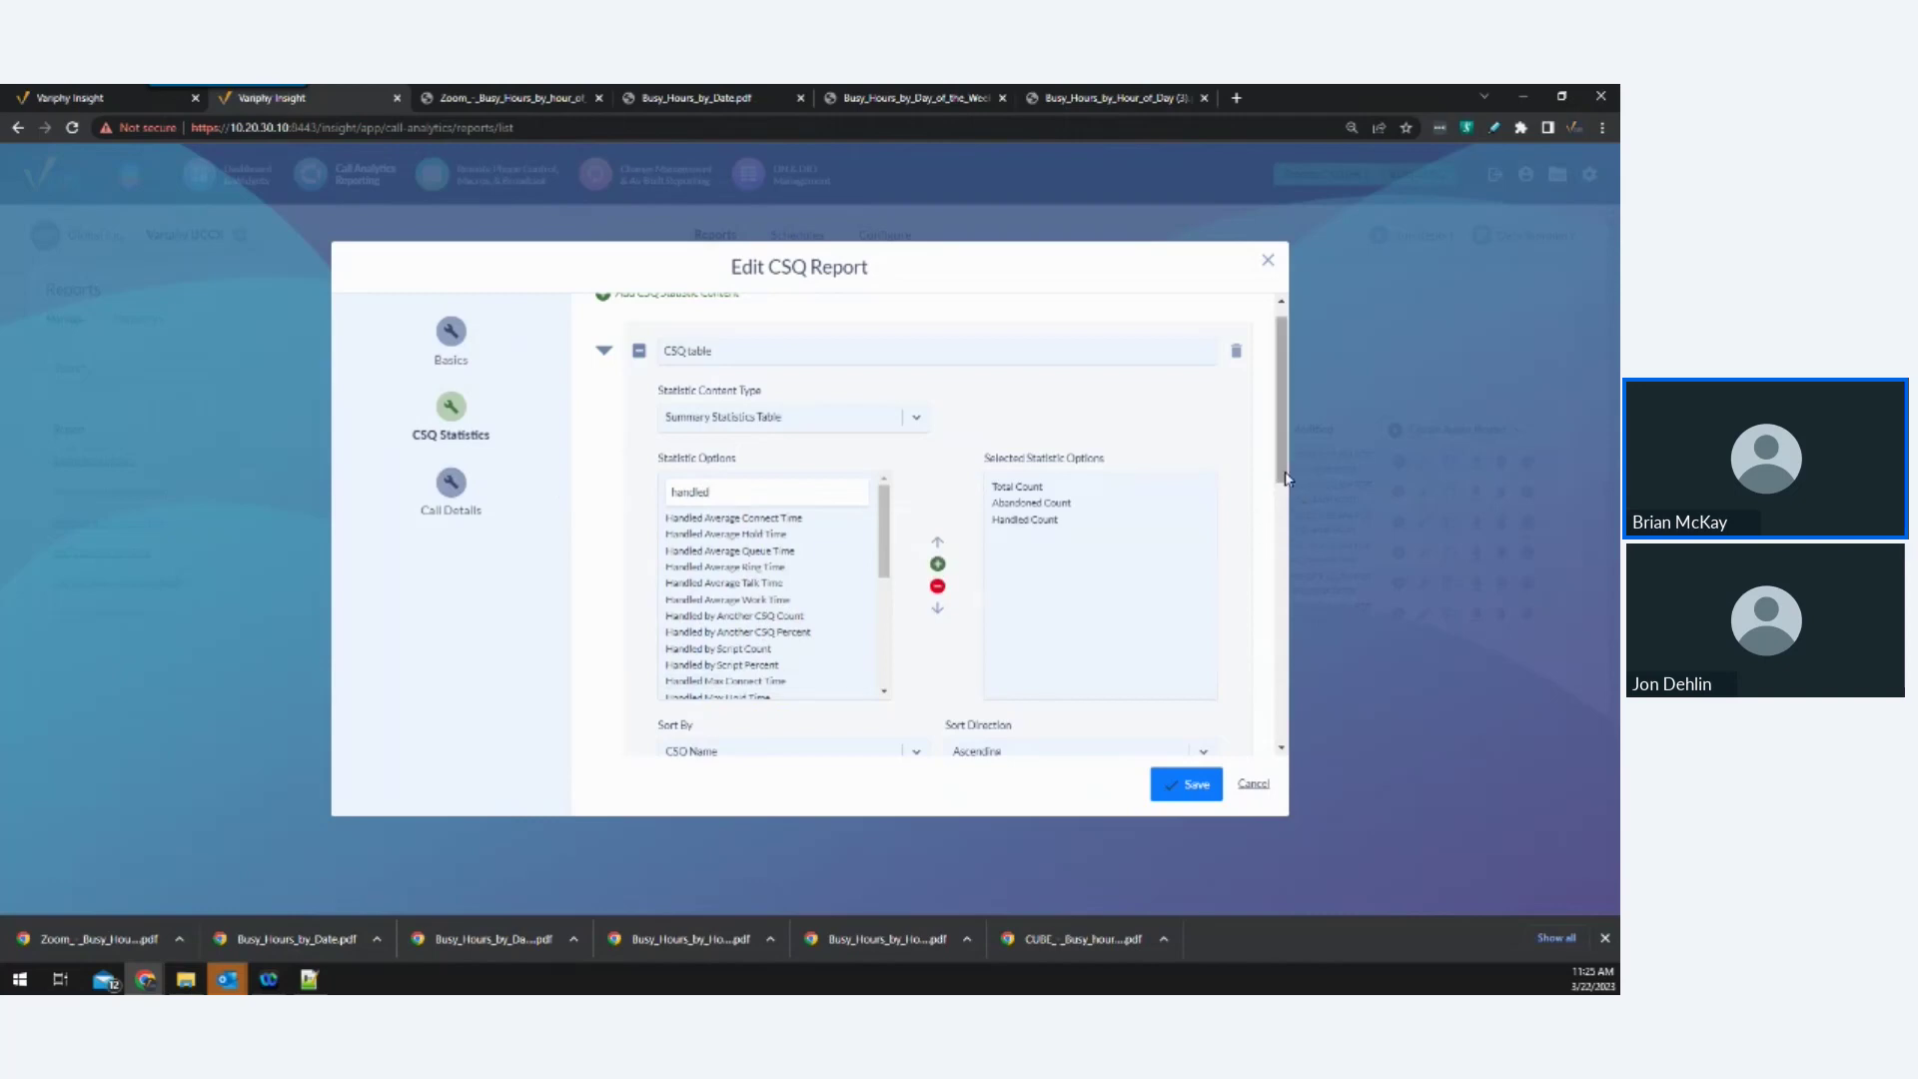
{"action": "scroll", "coordinate": [1199, 530], "scroll_direction": "up", "scroll_amount": 1}
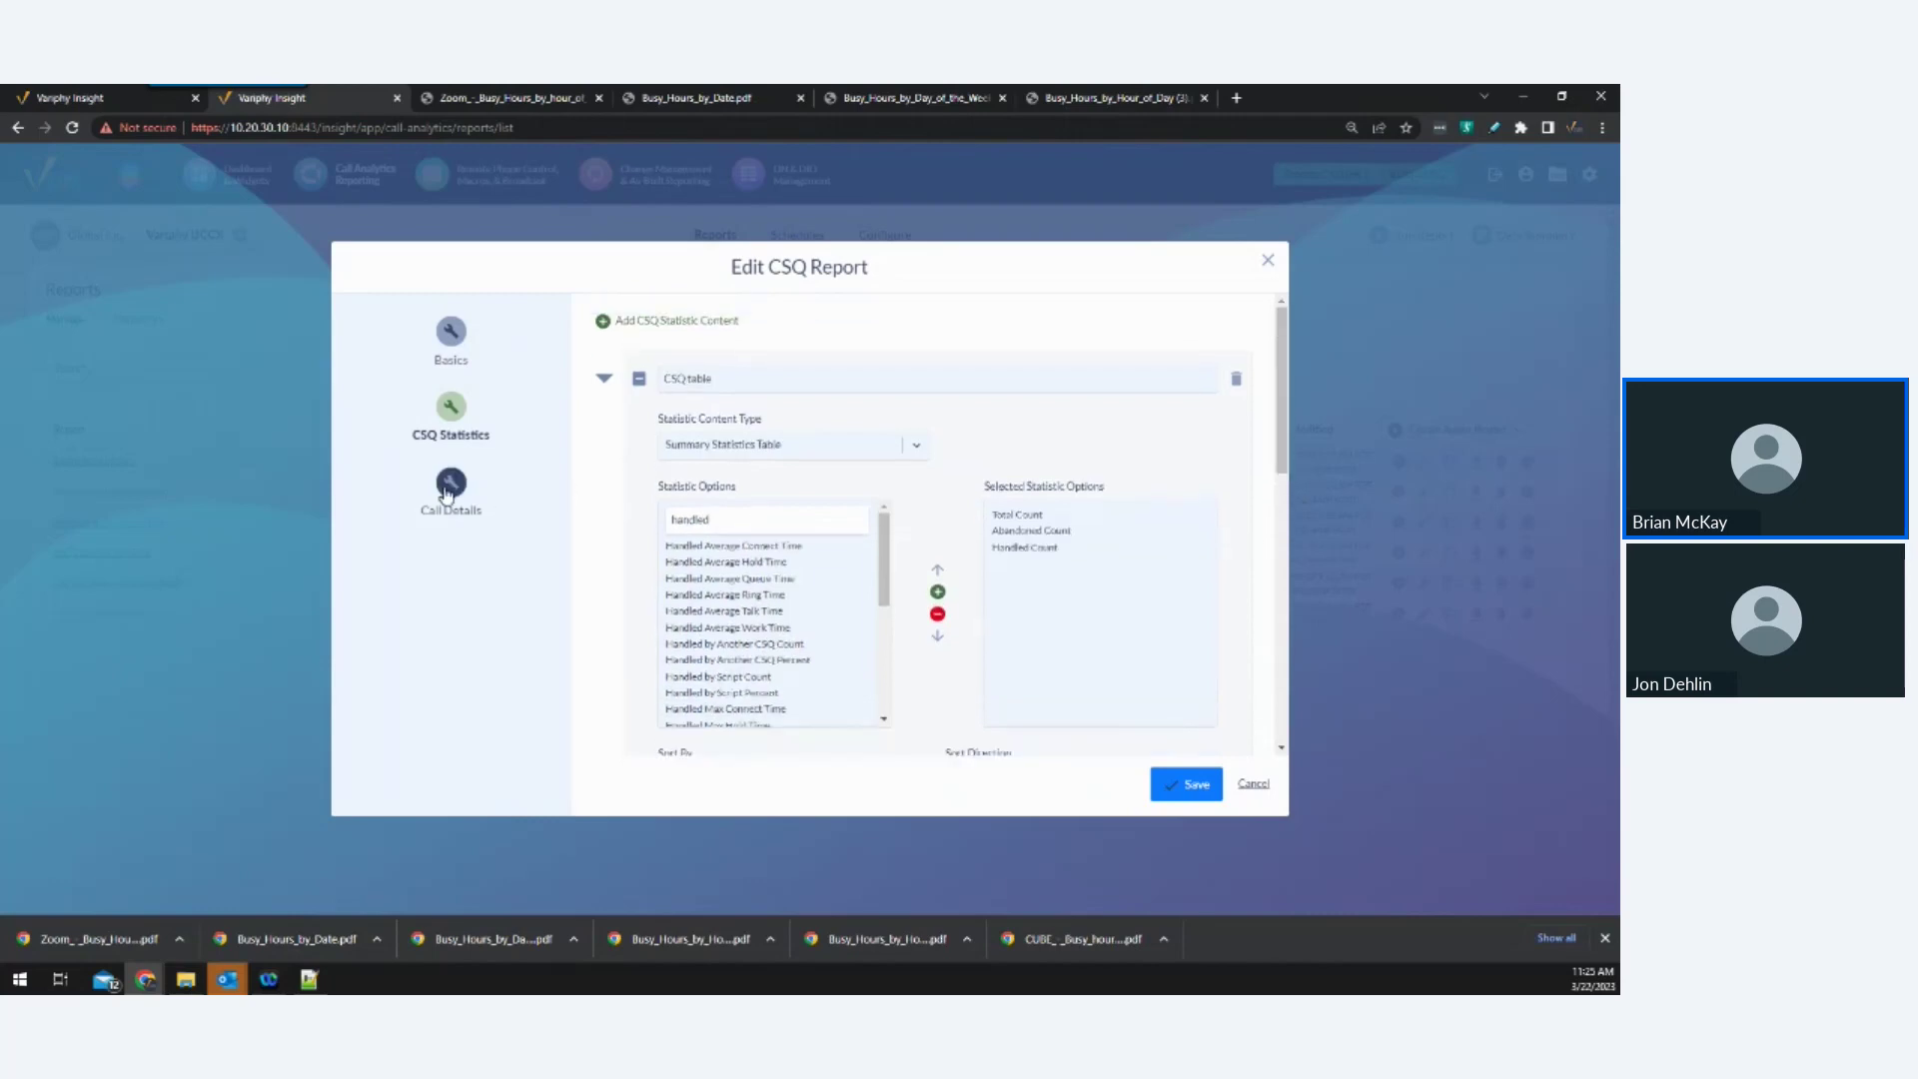
Review the report's basic settings and selected contact service queues, and save the CSQ report.
{"action": "left_click", "coordinate": [447, 352]}
{"action": "scroll", "coordinate": [1287, 420], "scroll_direction": "down", "scroll_amount": 1}
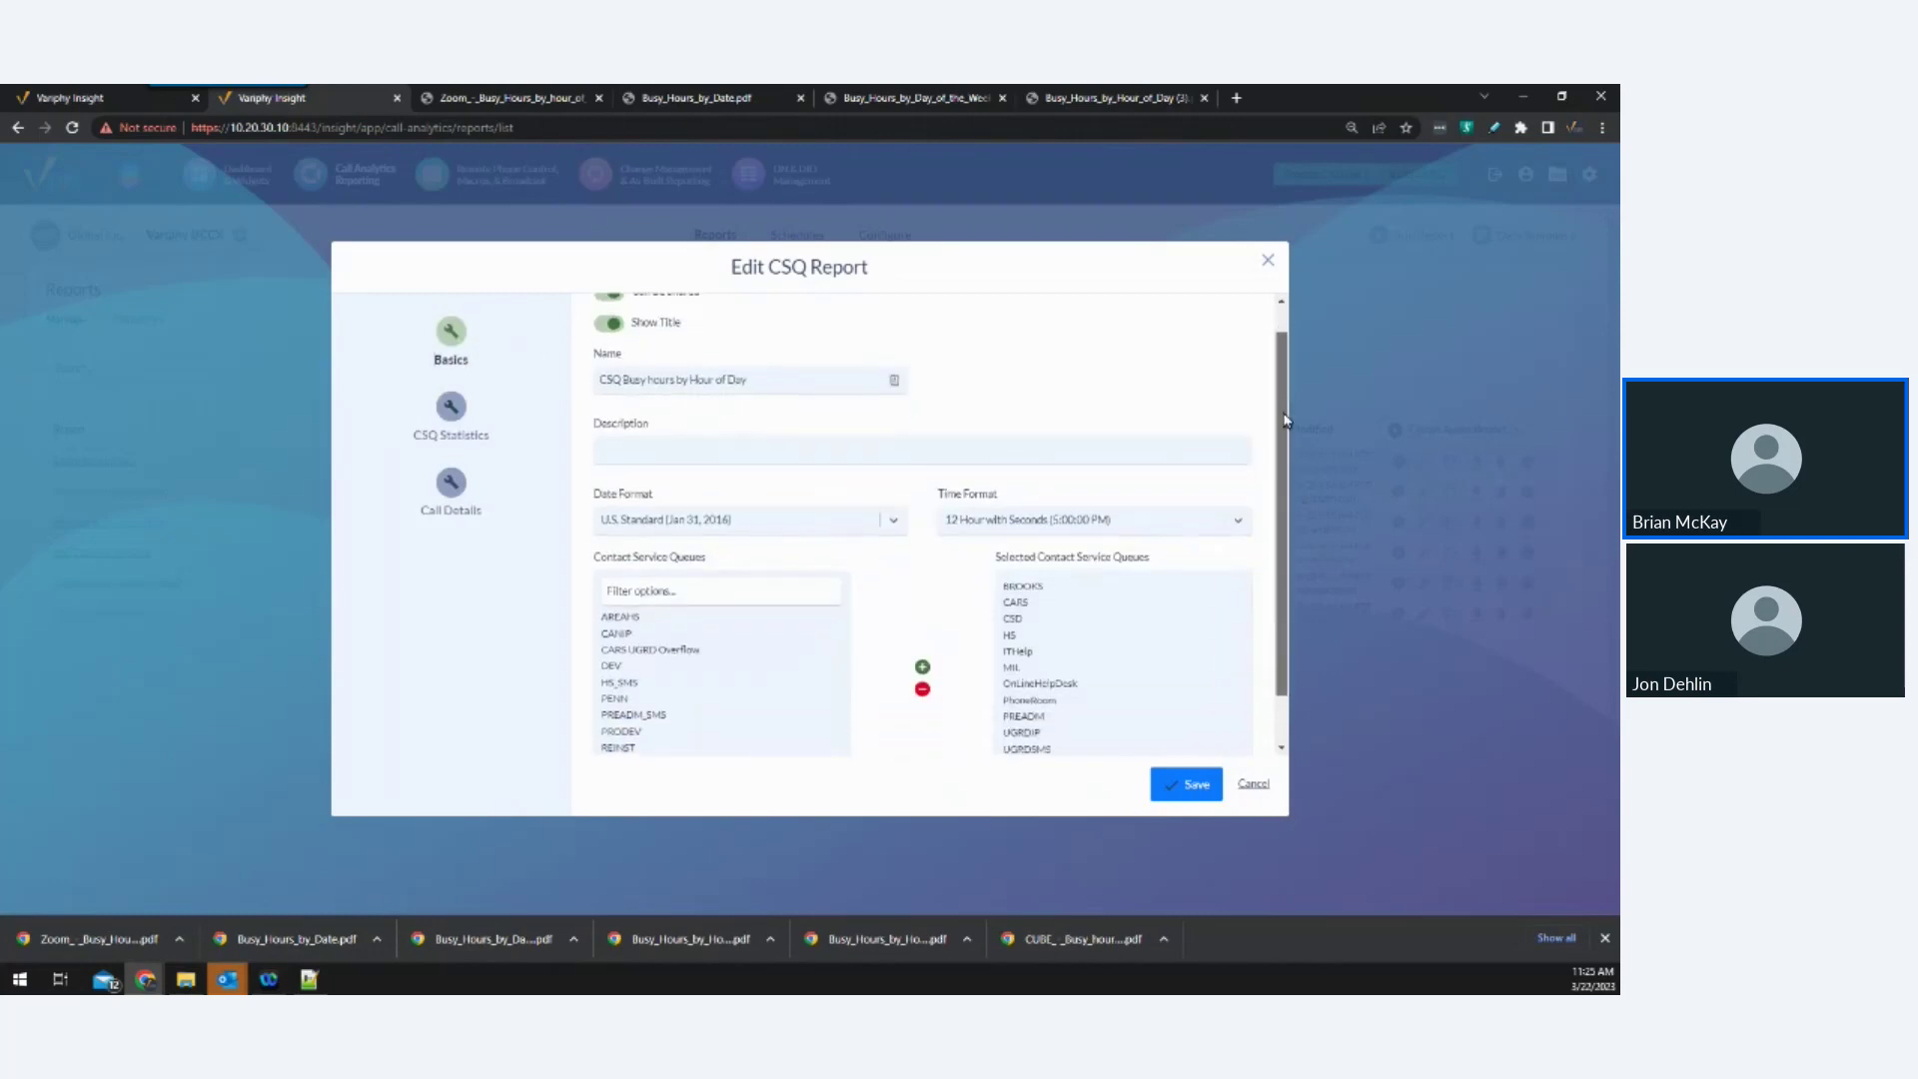
{"action": "scroll", "coordinate": [1287, 420], "scroll_direction": "down", "scroll_amount": 2}
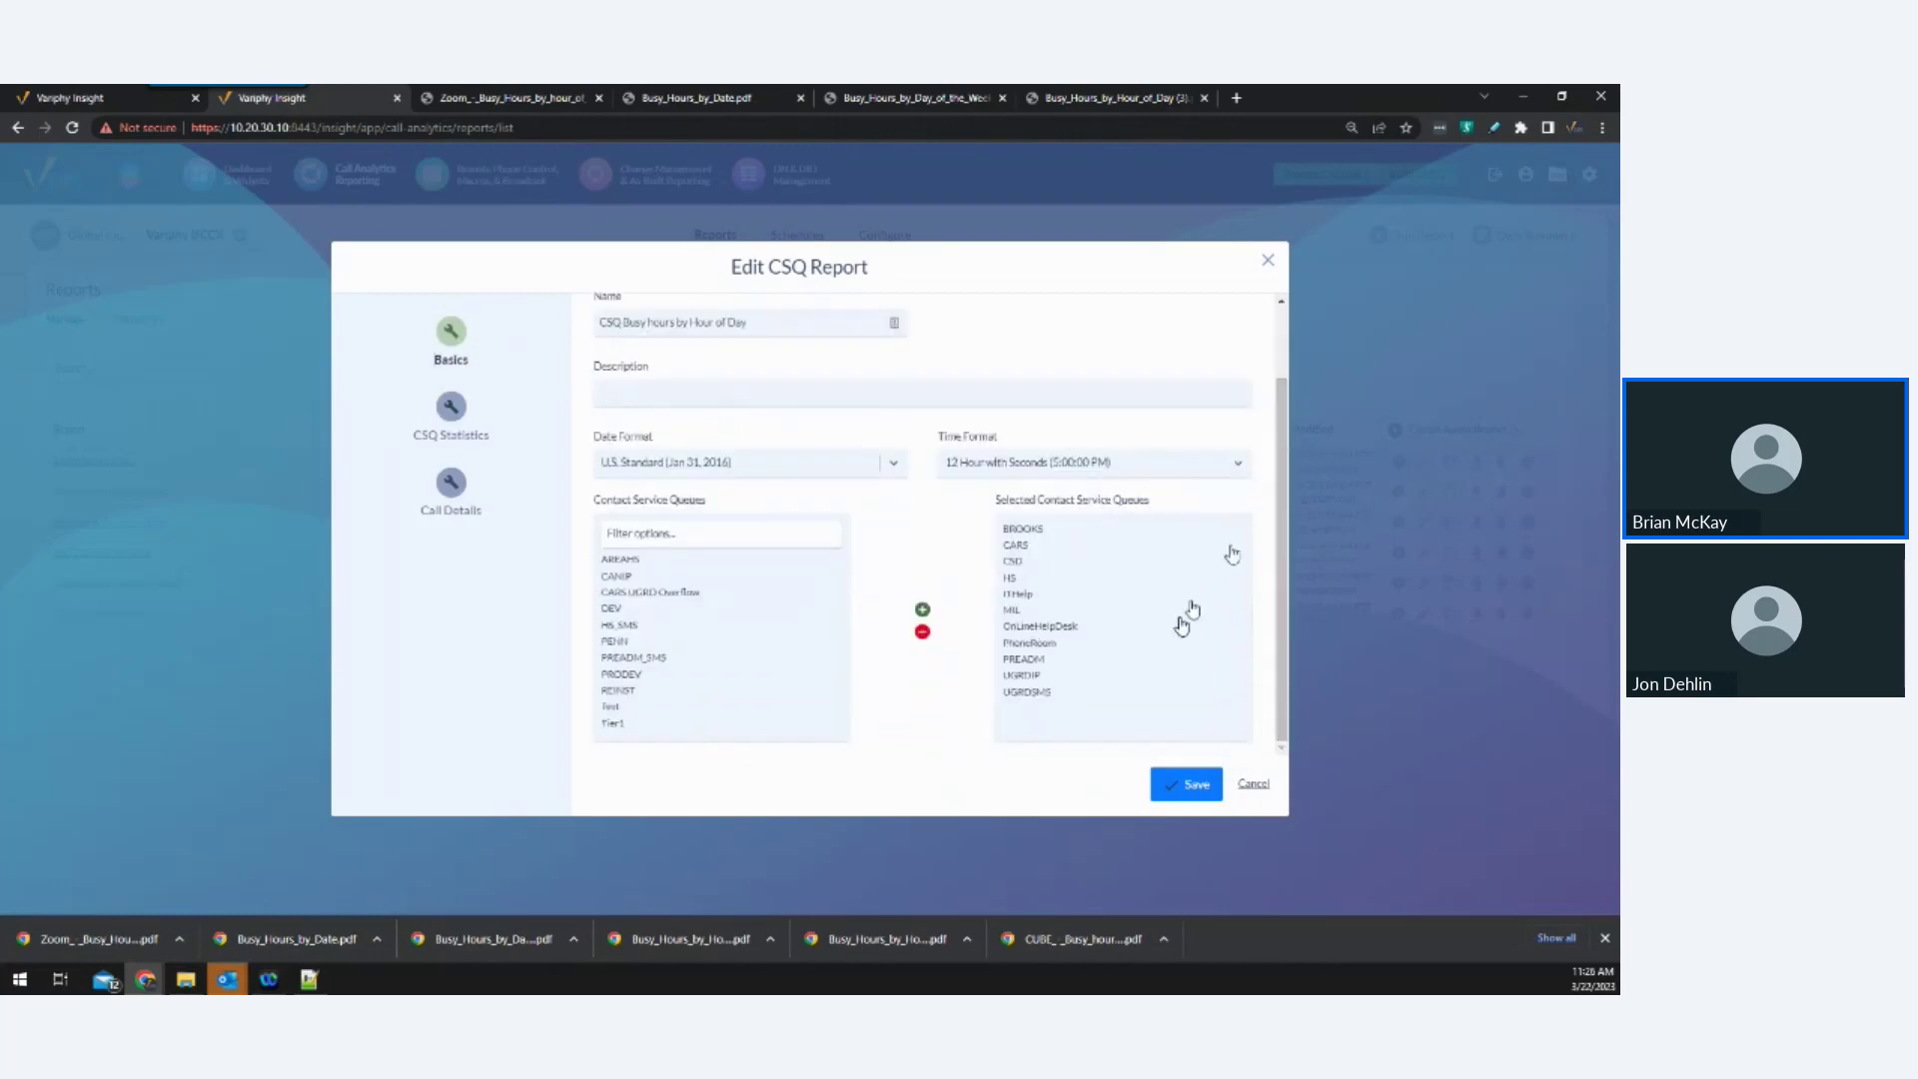
{"action": "left_click", "coordinate": [1192, 789]}
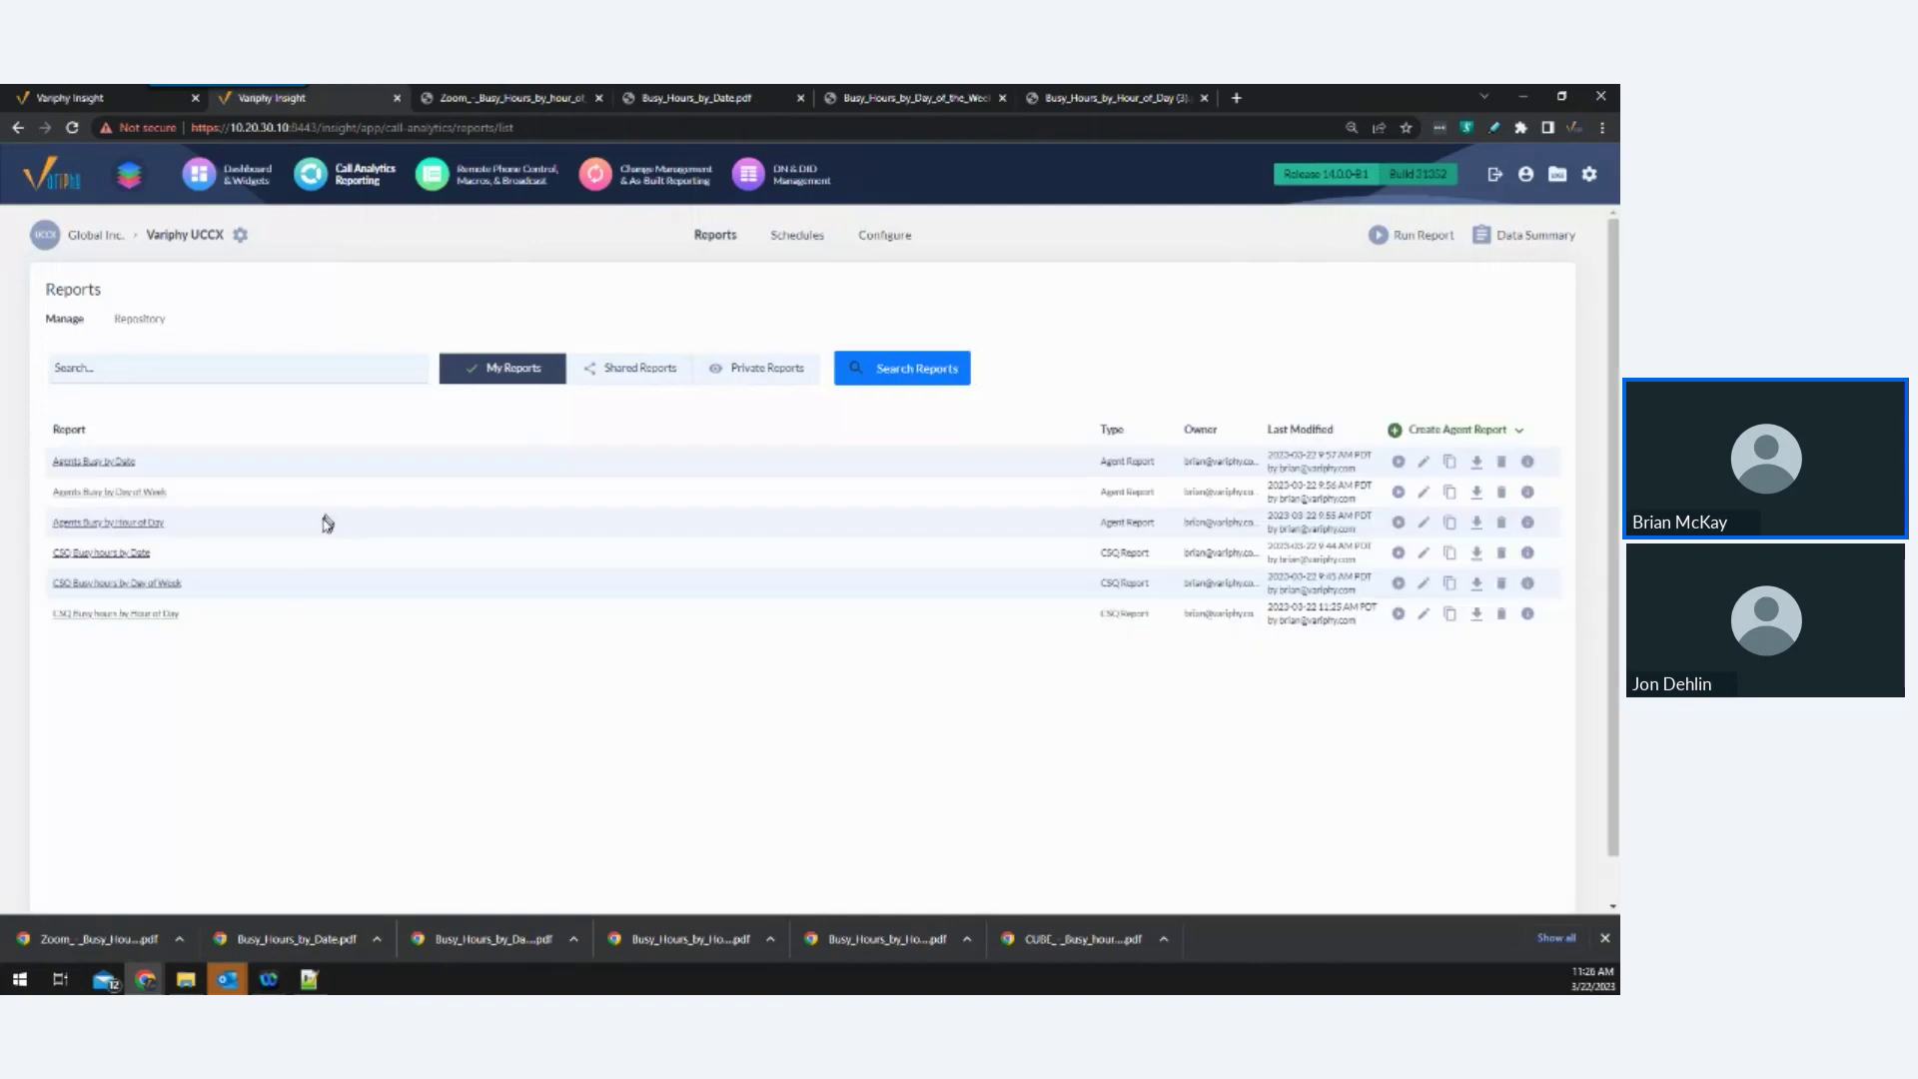
Run the CSQ Busy hours by Hour of Day report as a PDF download and open the generated file.
{"action": "left_click", "coordinate": [1399, 614]}
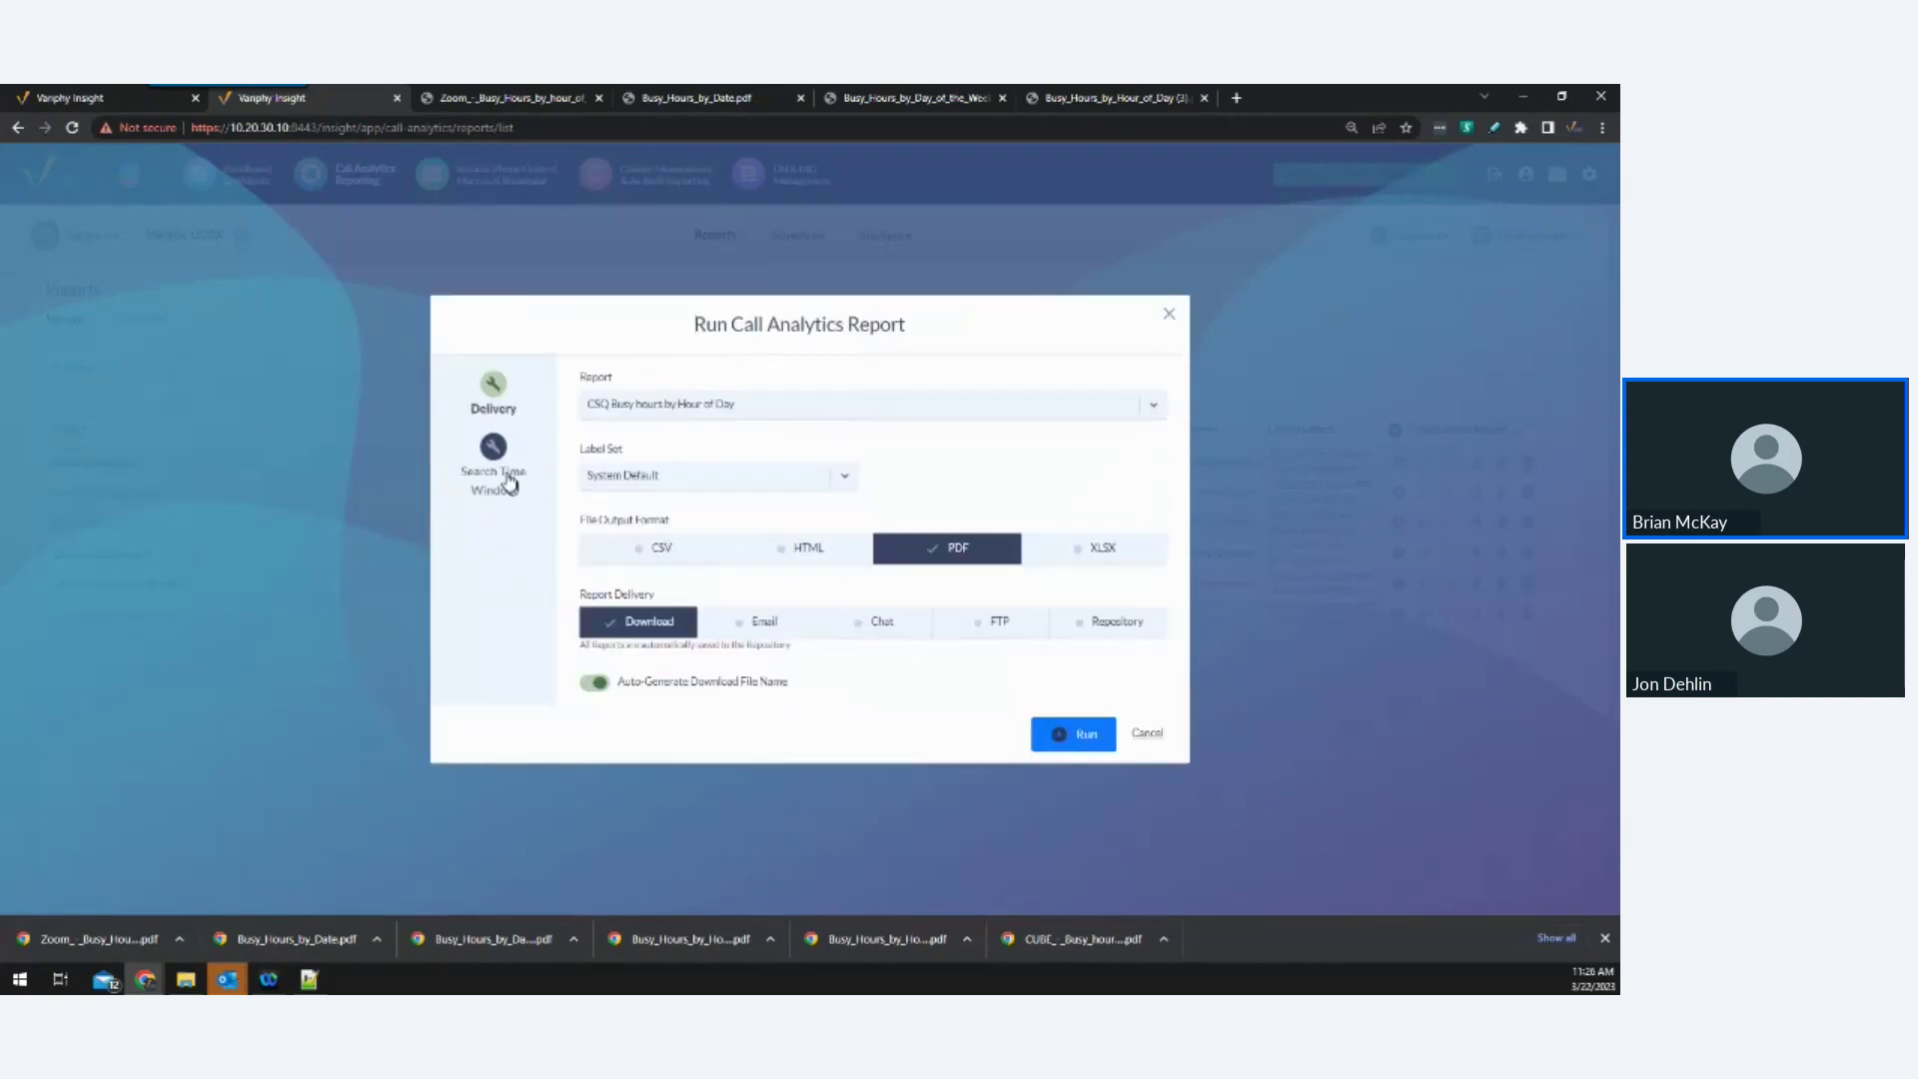
{"action": "left_click", "coordinate": [509, 483]}
{"action": "left_click", "coordinate": [1094, 707]}
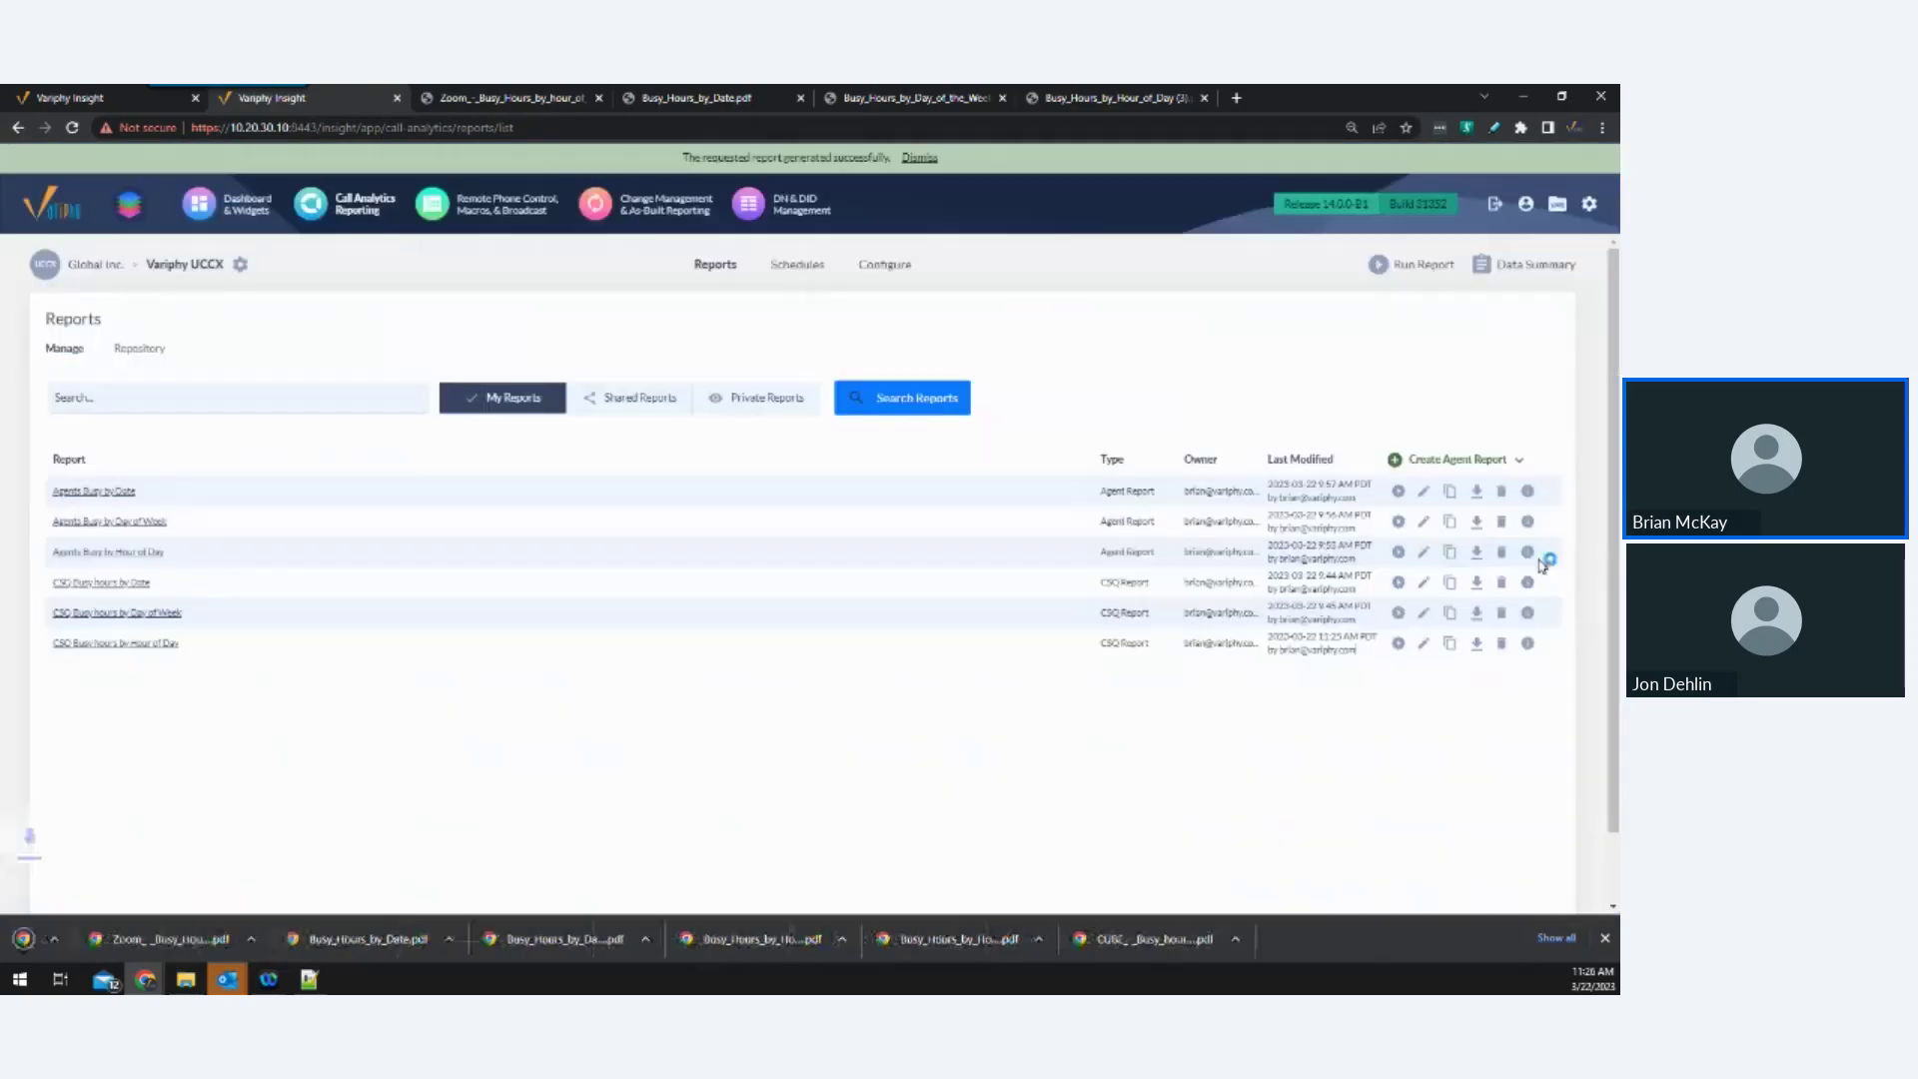
{"action": "left_click", "coordinate": [130, 943]}
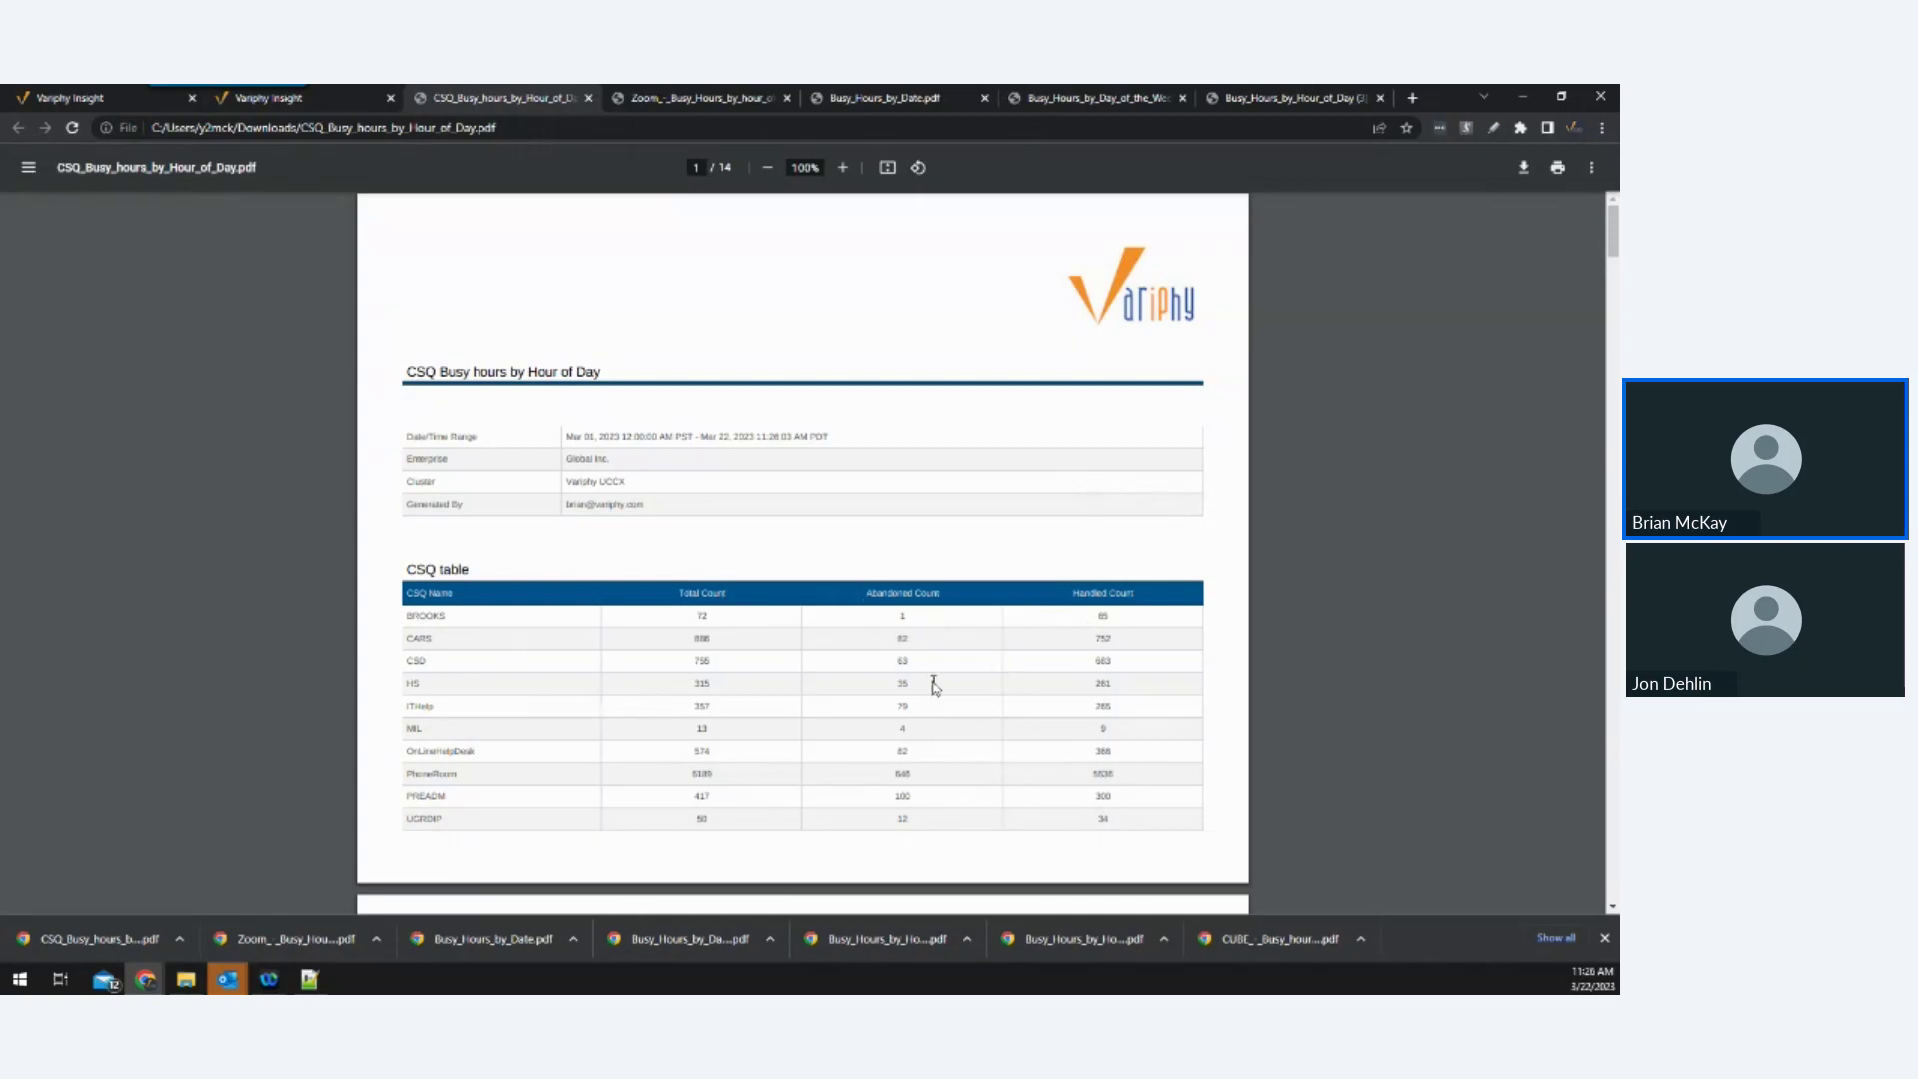
Examine the CSQ table's summary row and the hour-of-day count charts for the BROOKS and CARS queues.
{"action": "scroll", "coordinate": [996, 660], "scroll_direction": "down", "scroll_amount": 7}
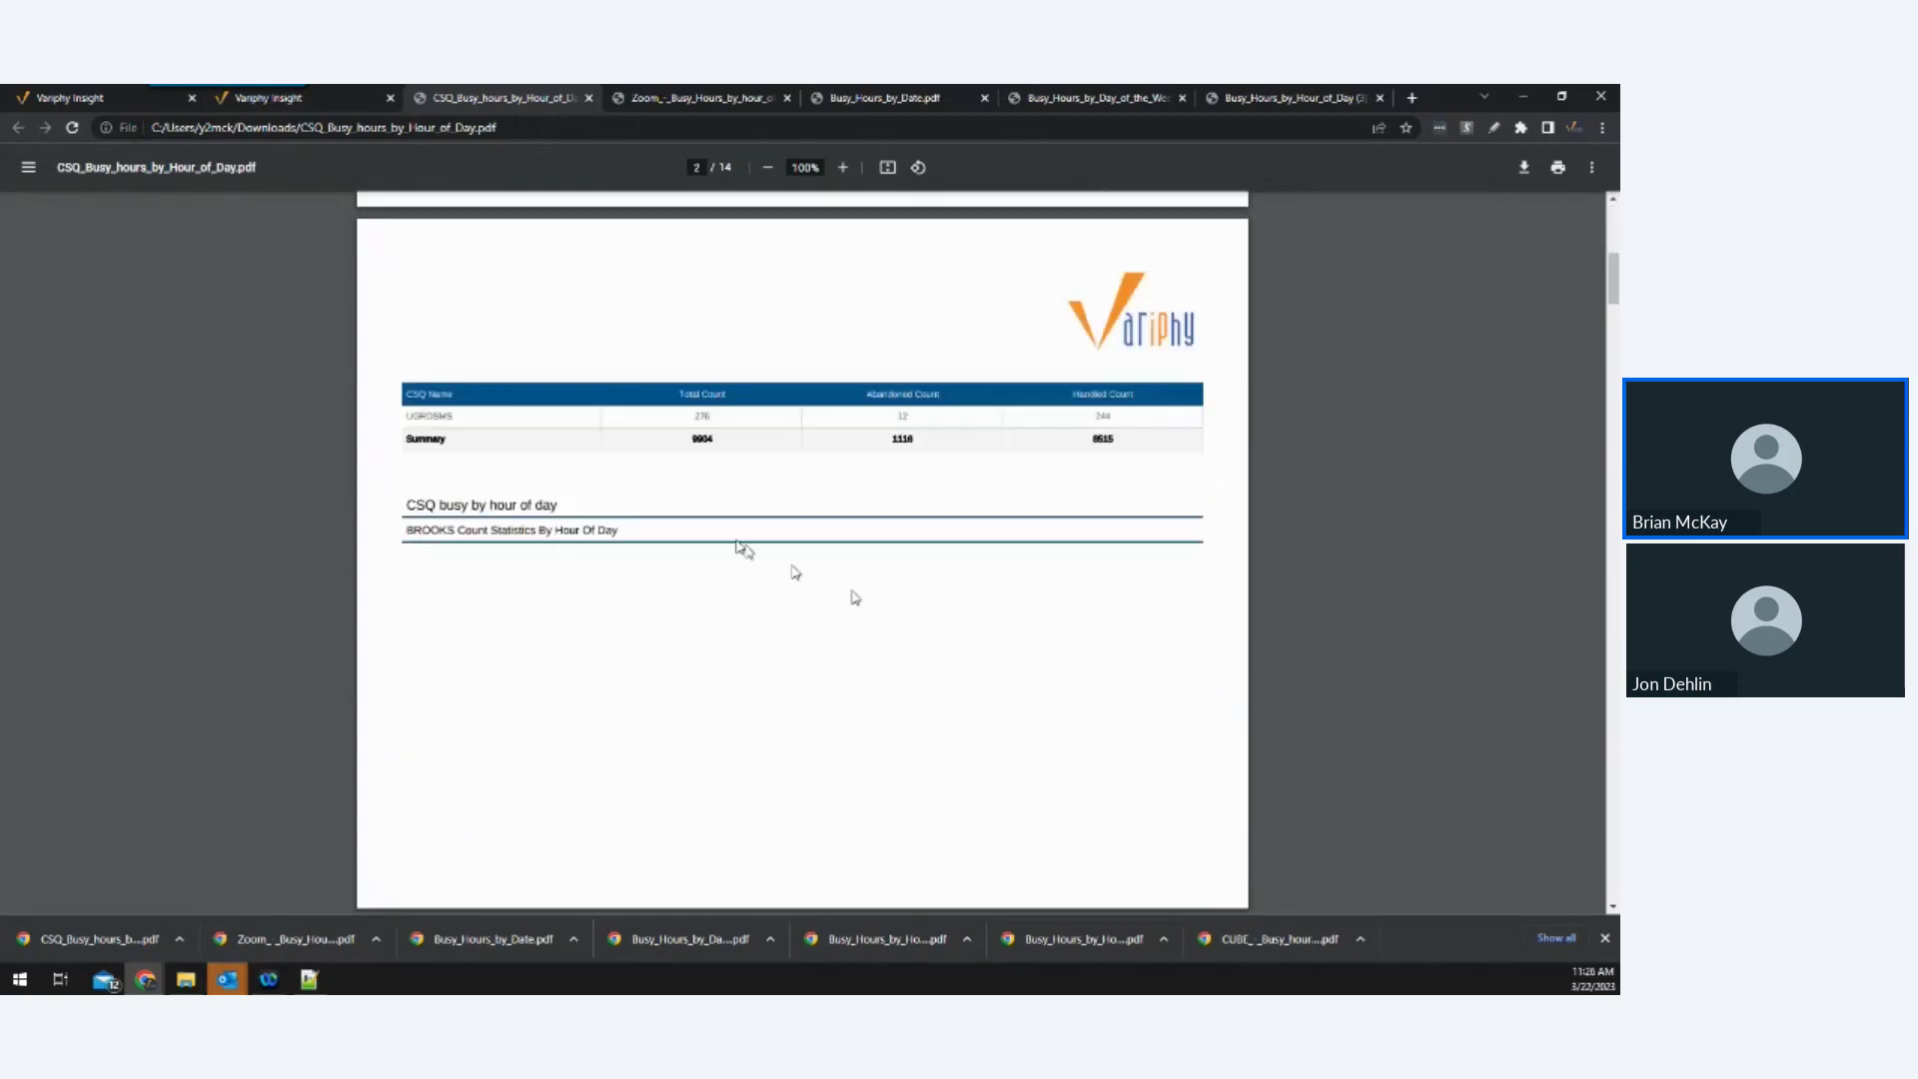
{"action": "scroll", "coordinate": [732, 490], "scroll_direction": "down", "scroll_amount": 1}
{"action": "scroll", "coordinate": [1067, 541], "scroll_direction": "down", "scroll_amount": 5}
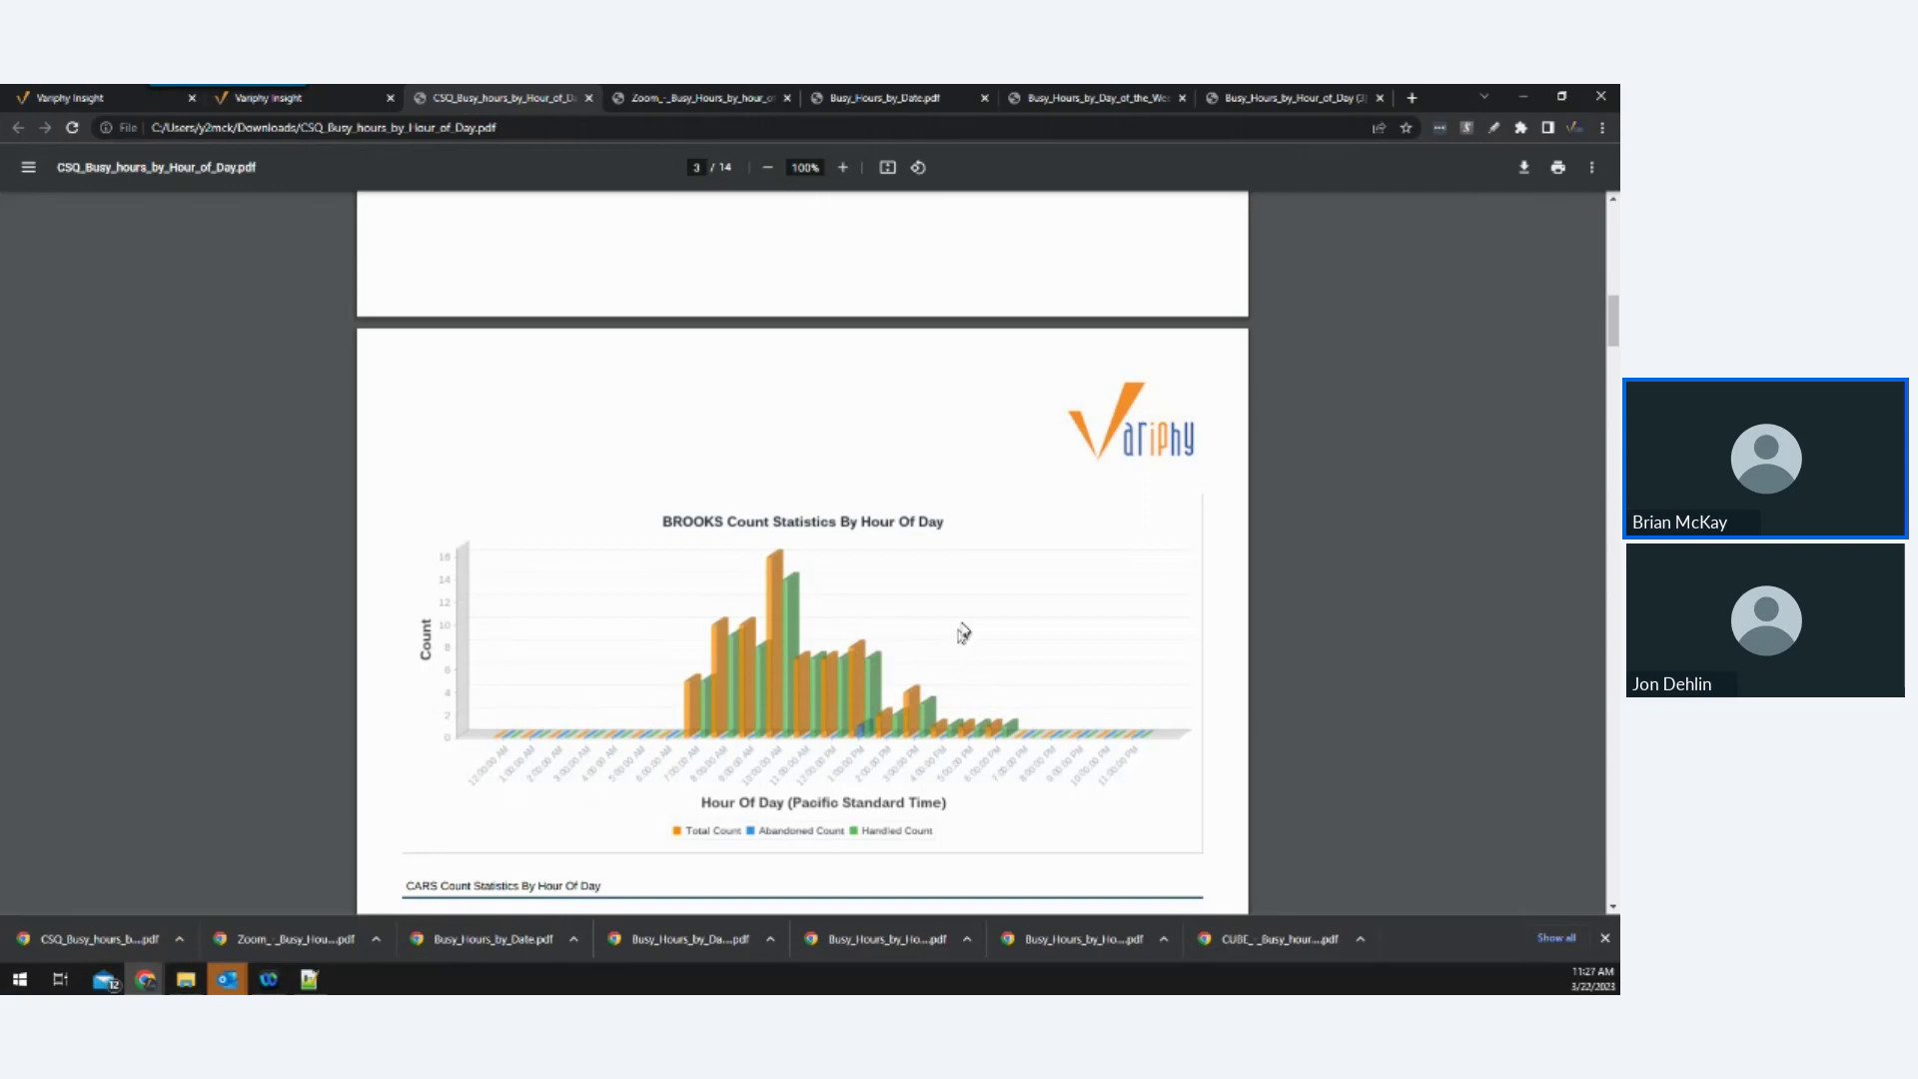
{"action": "scroll", "coordinate": [965, 630], "scroll_direction": "down", "scroll_amount": 3}
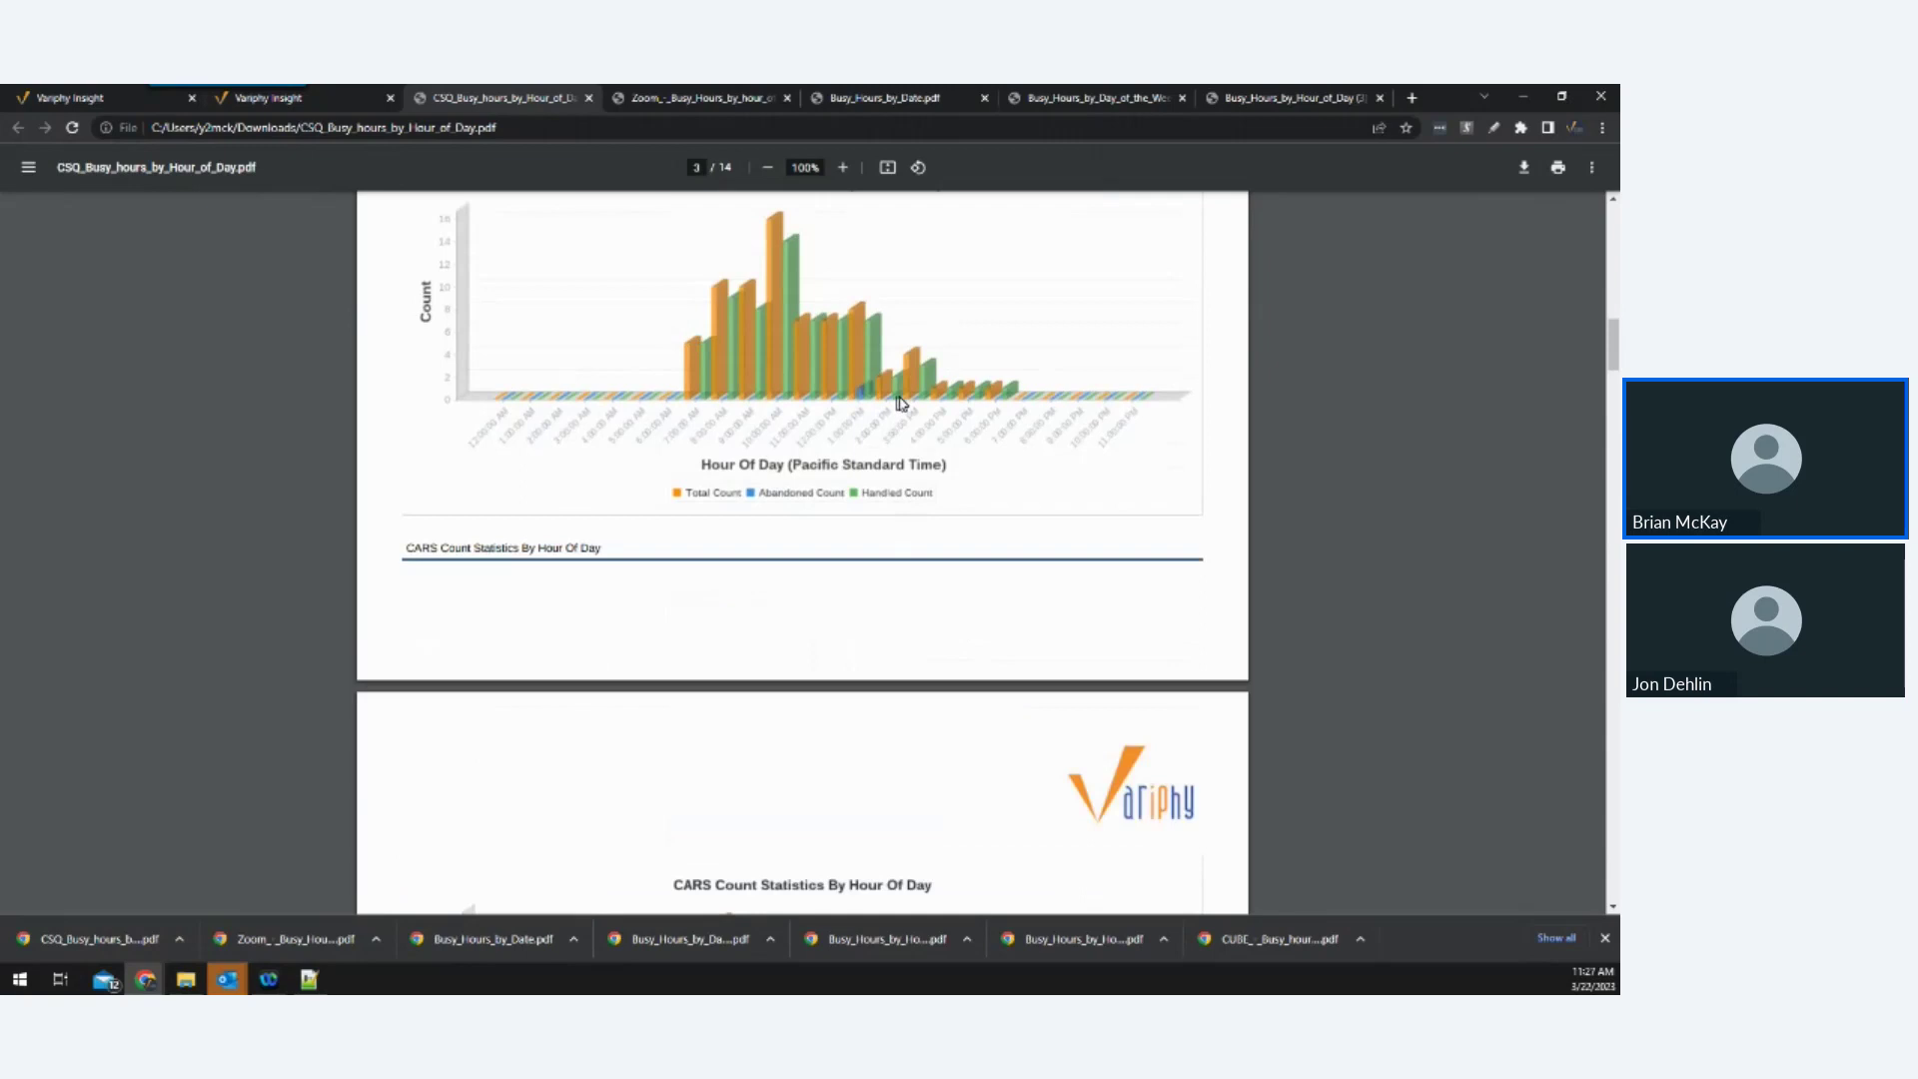
{"action": "scroll", "coordinate": [1234, 565], "scroll_direction": "down", "scroll_amount": 2}
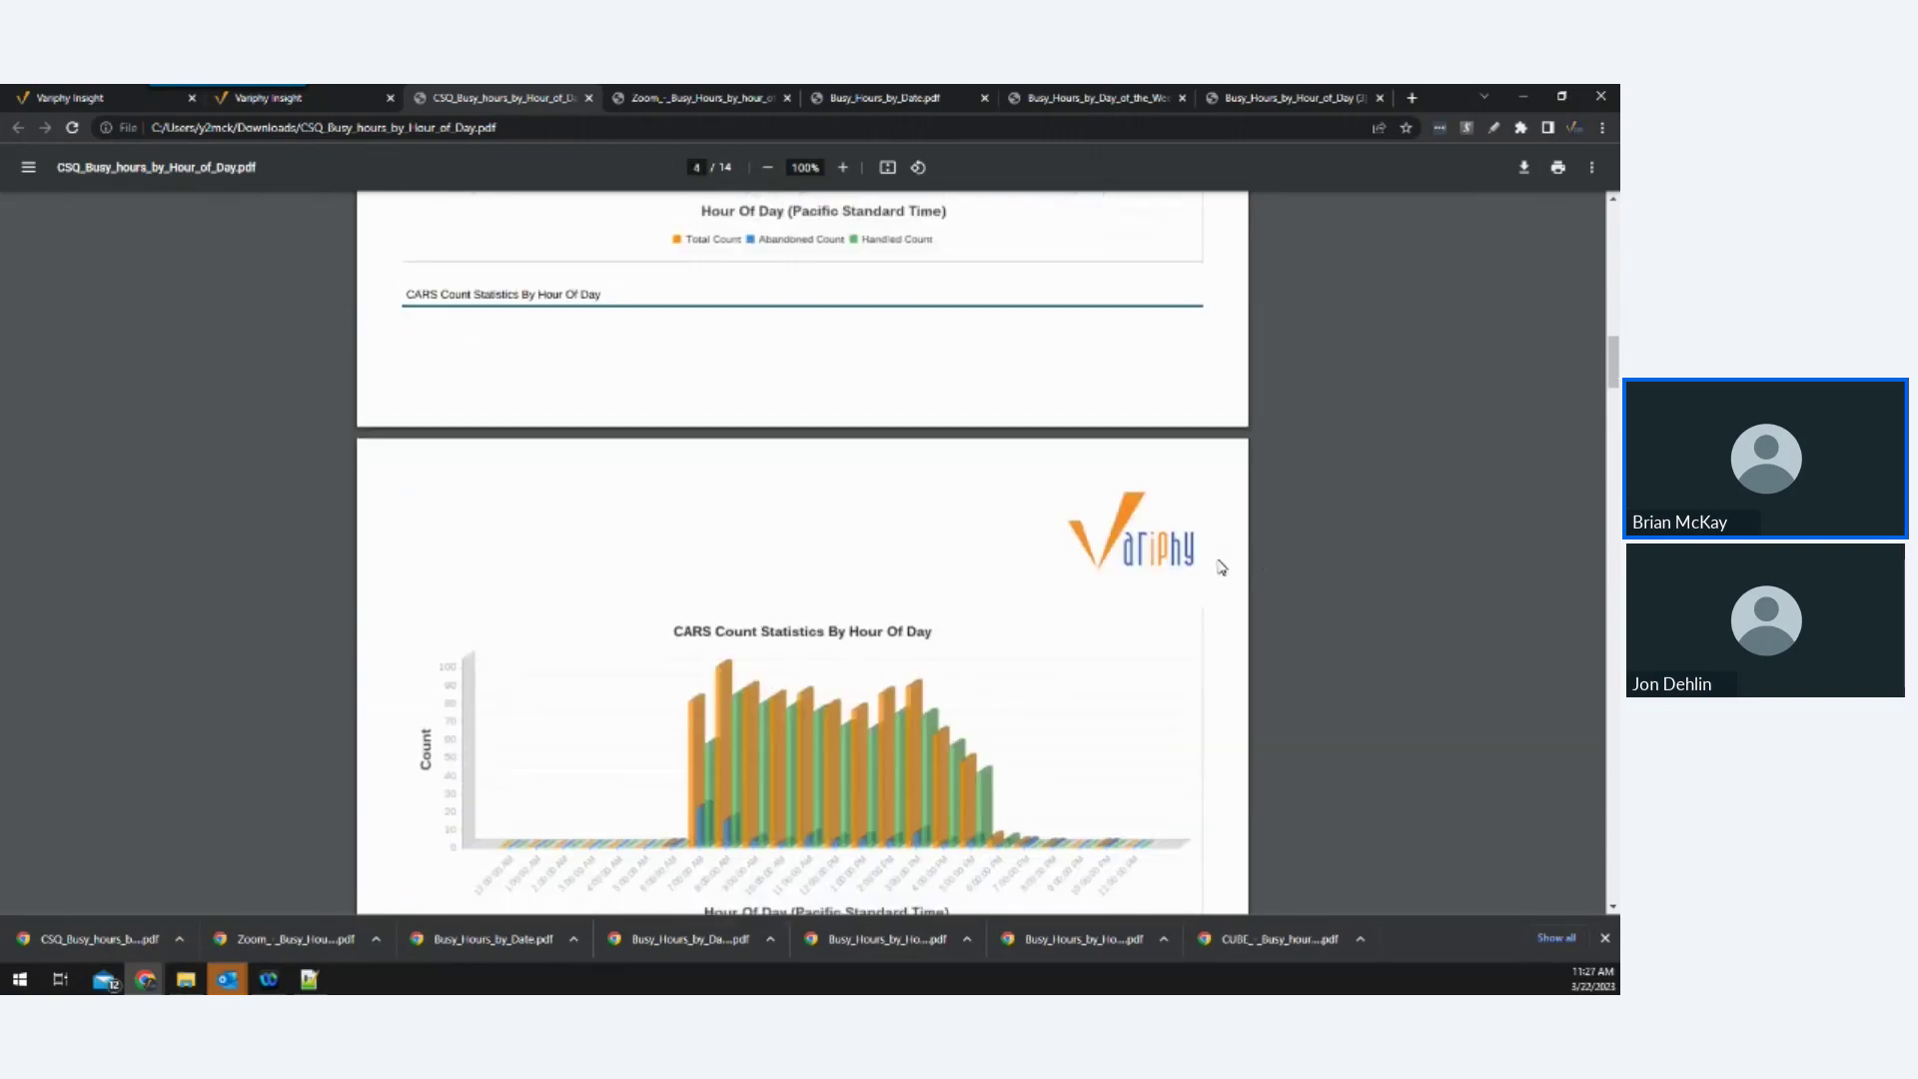
{"action": "scroll", "coordinate": [1221, 567], "scroll_direction": "down", "scroll_amount": 2}
{"action": "scroll", "coordinate": [1221, 567], "scroll_direction": "up", "scroll_amount": 7}
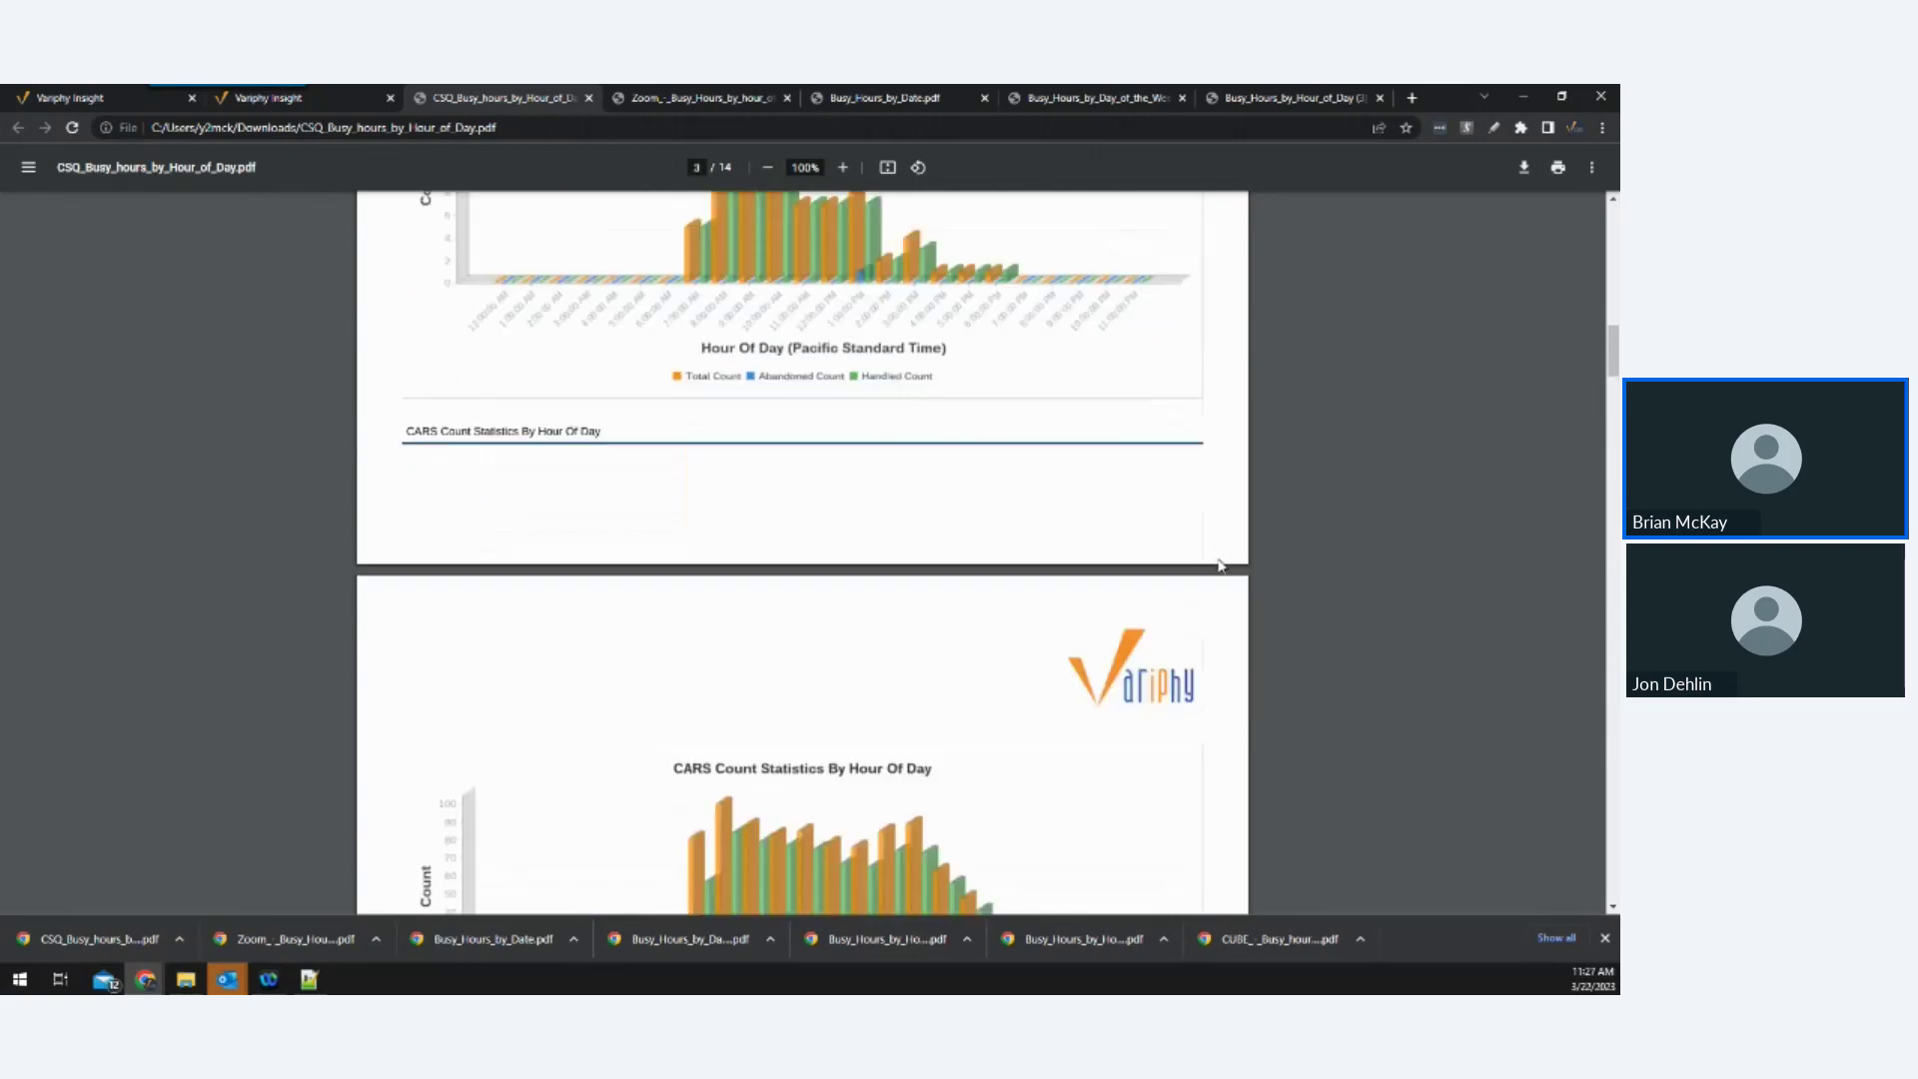
{"action": "scroll", "coordinate": [1228, 559], "scroll_direction": "down", "scroll_amount": 7}
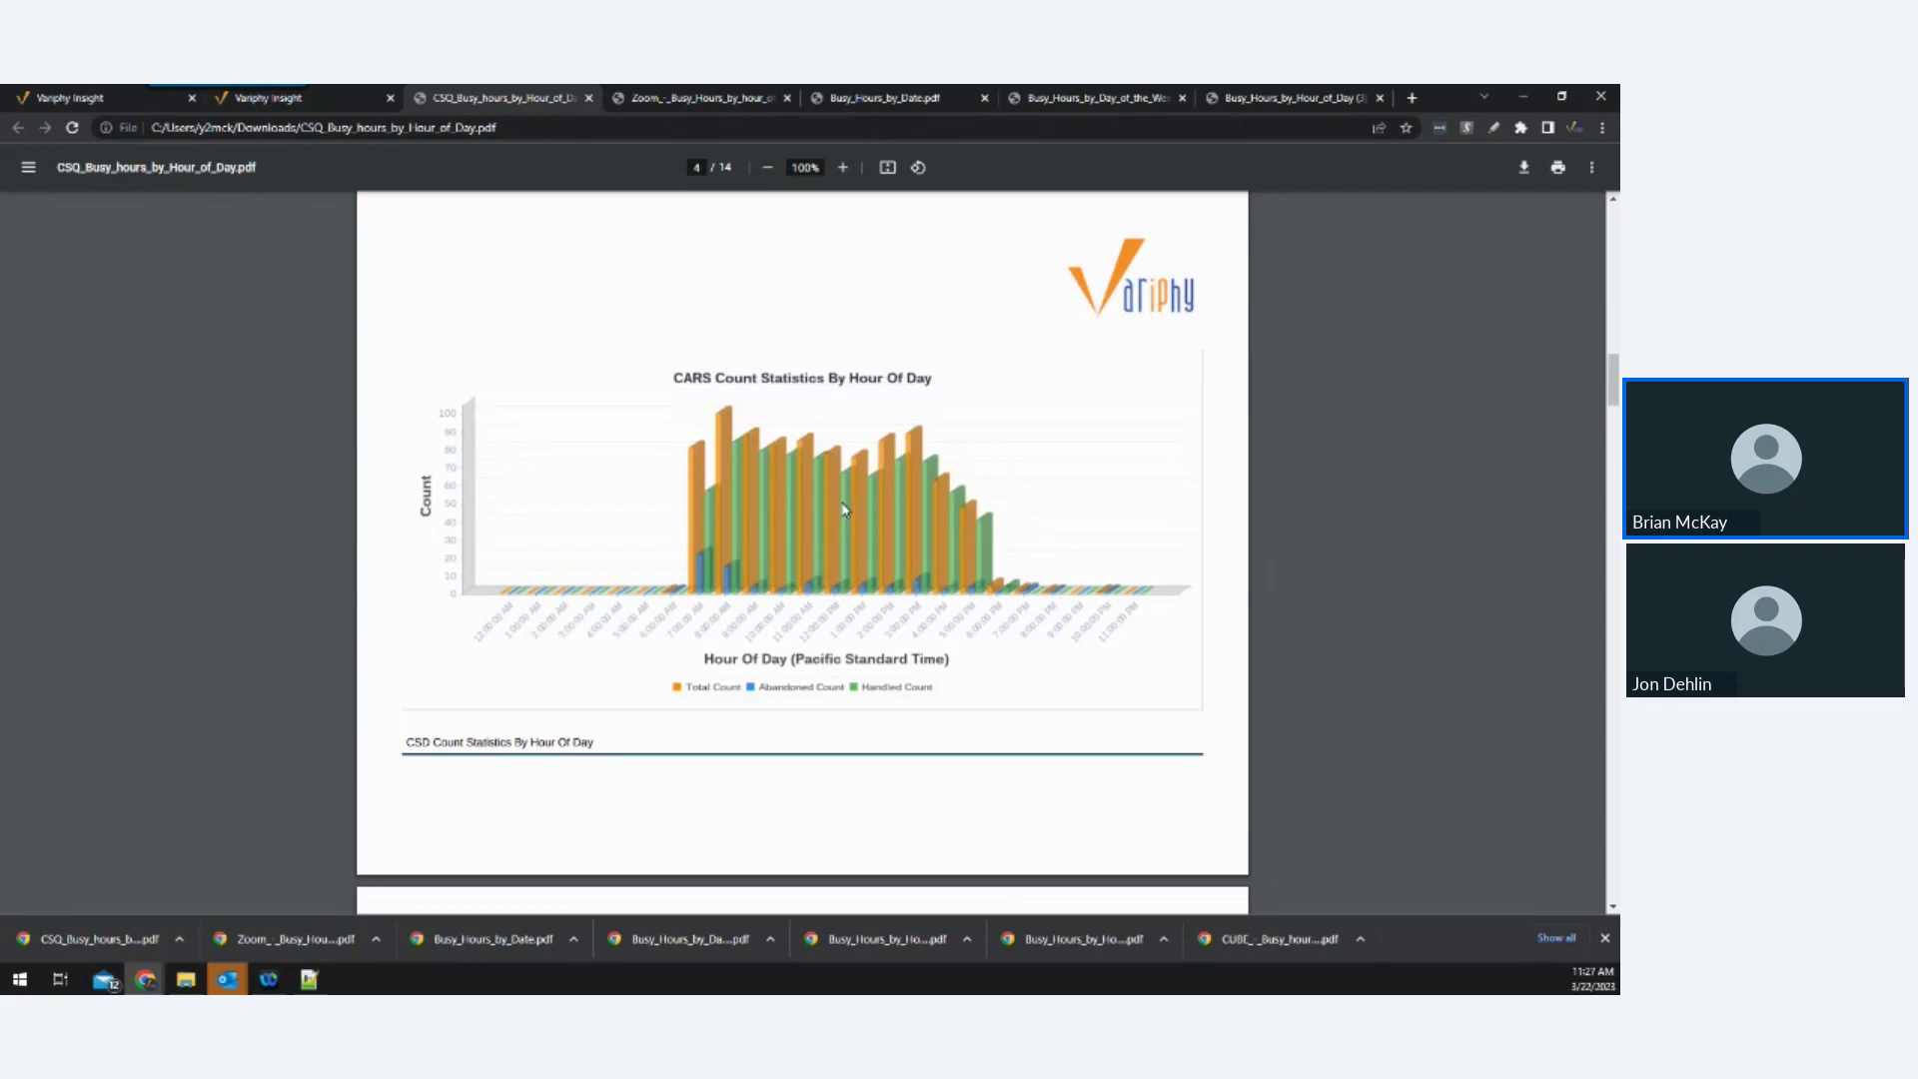
Examine the hour-of-day total, abandoned and handled counts in the queue charts from CSD through OnLineHelpDesk.
{"action": "scroll", "coordinate": [844, 510], "scroll_direction": "down", "scroll_amount": 4}
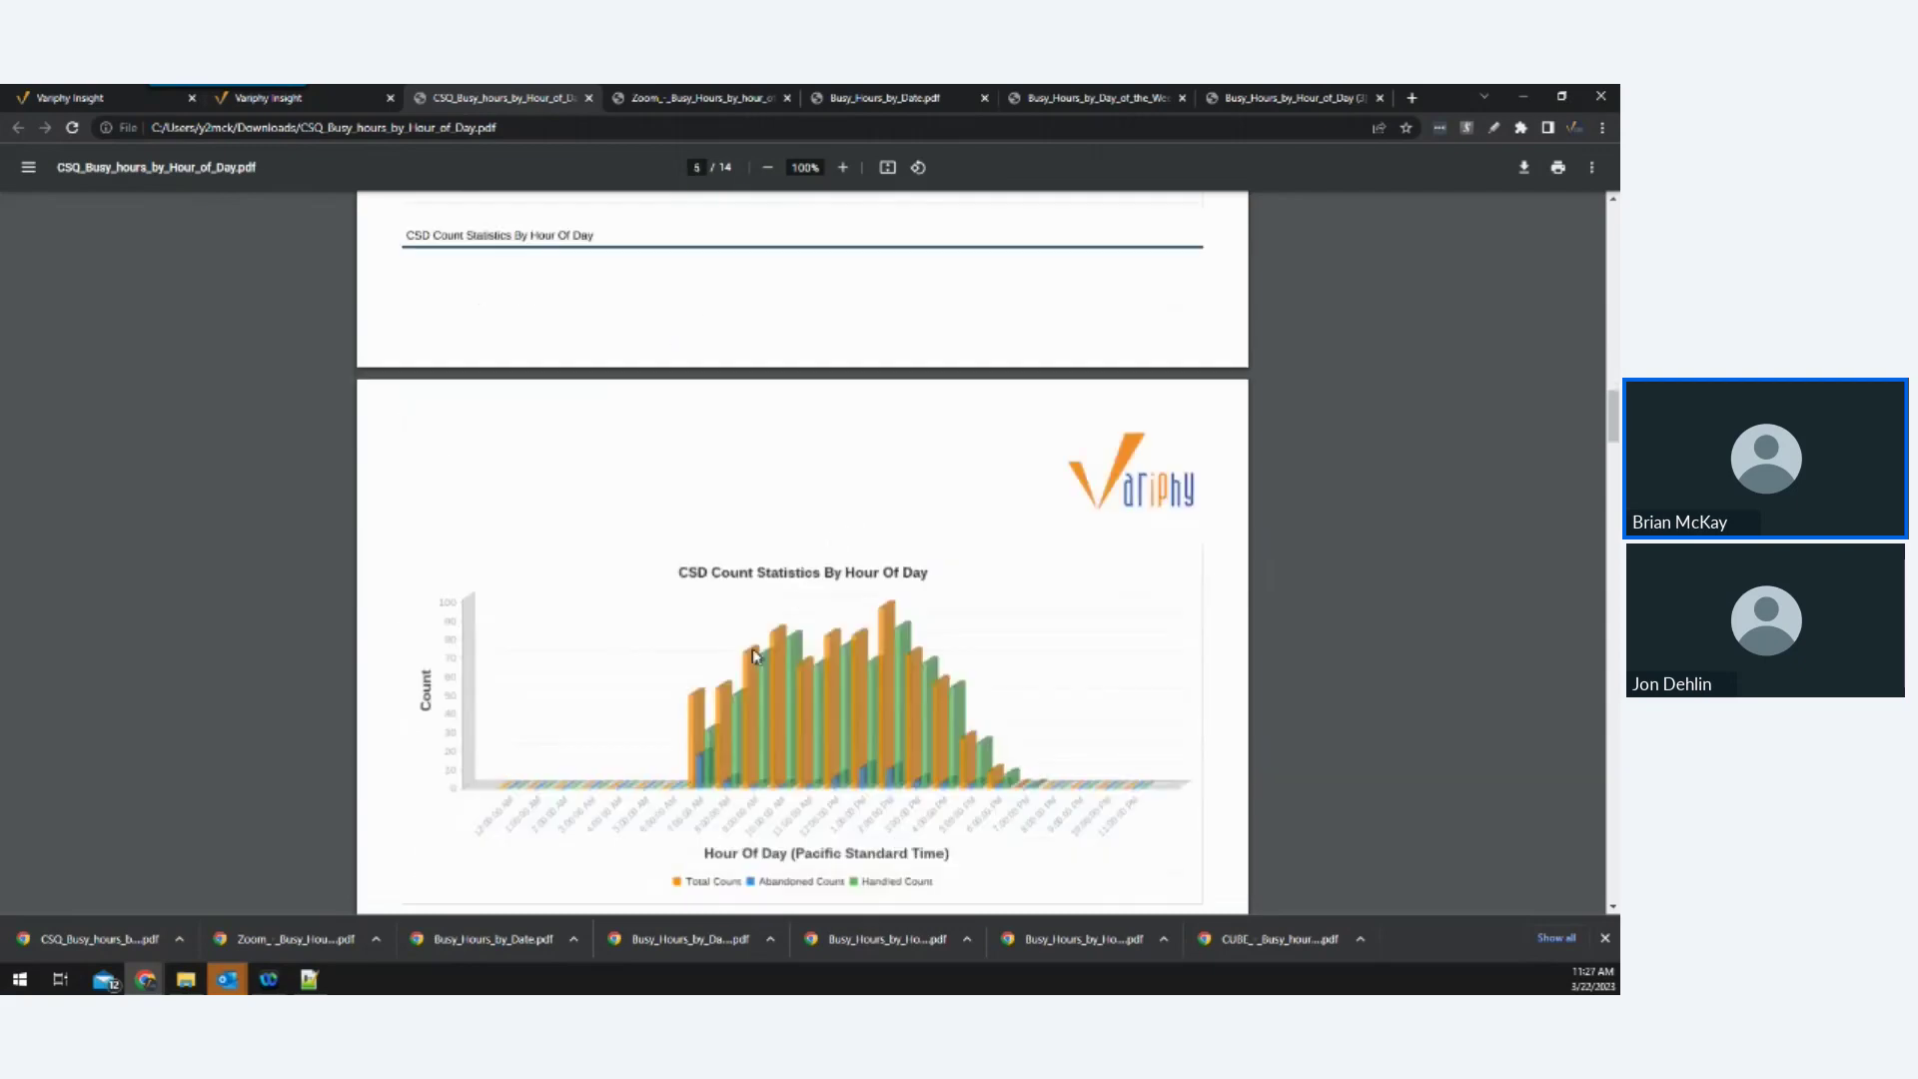
{"action": "scroll", "coordinate": [979, 667], "scroll_direction": "down", "scroll_amount": 4}
{"action": "scroll", "coordinate": [985, 669], "scroll_direction": "down", "scroll_amount": 8}
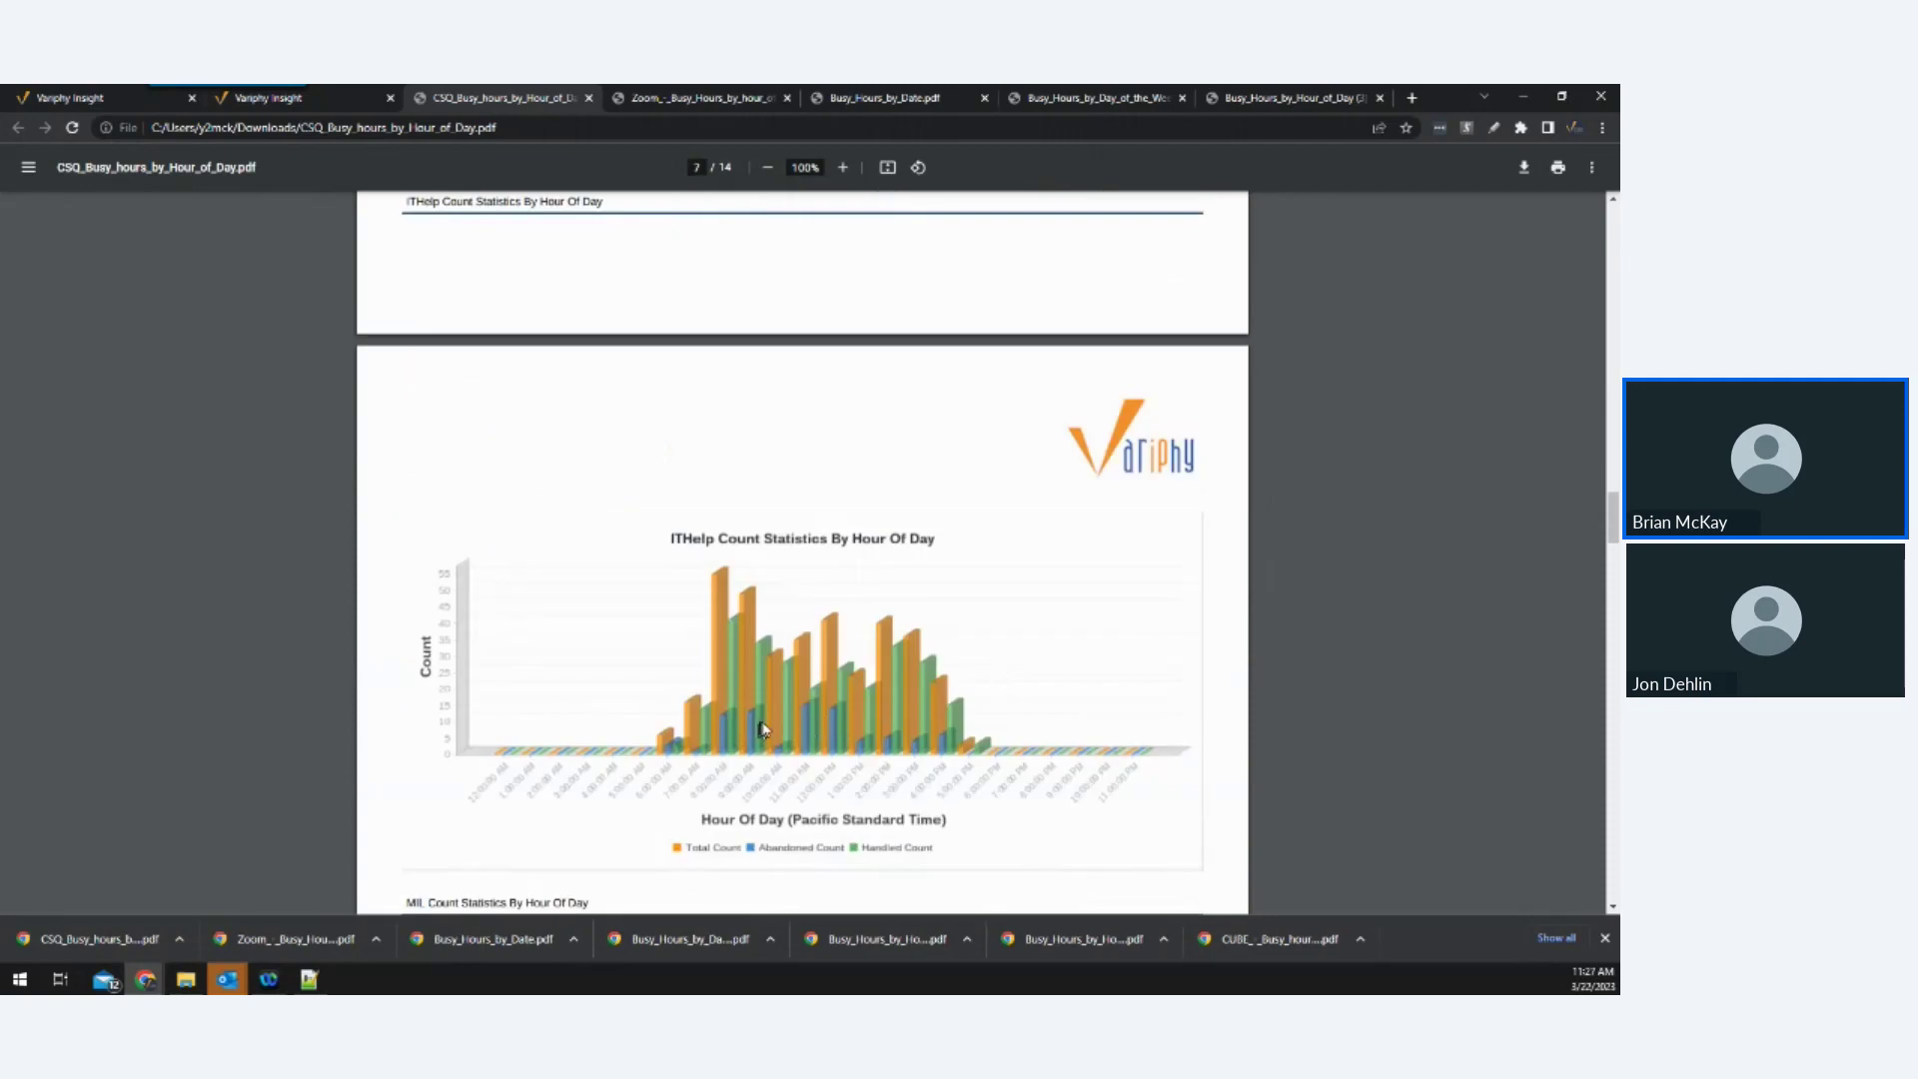
{"action": "scroll", "coordinate": [851, 529], "scroll_direction": "up", "scroll_amount": 4}
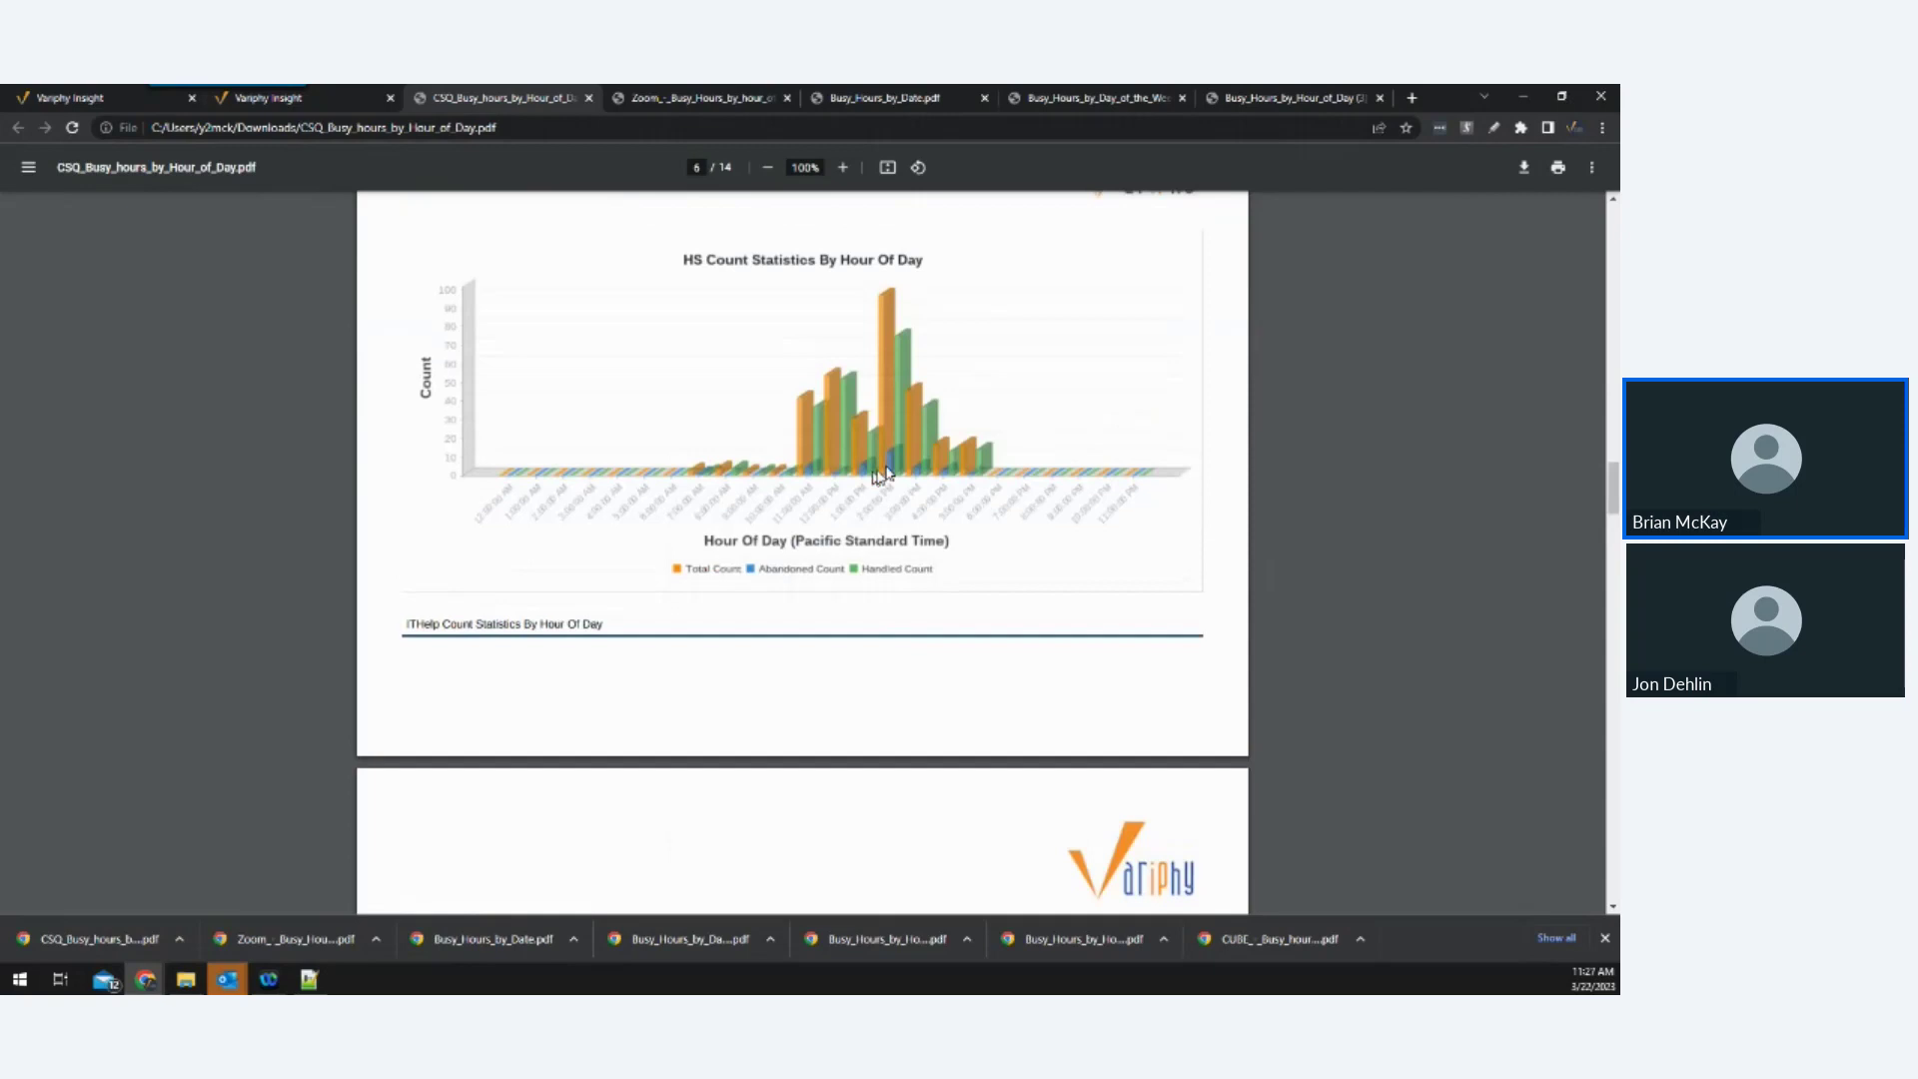
{"action": "scroll", "coordinate": [1026, 590], "scroll_direction": "down", "scroll_amount": 4}
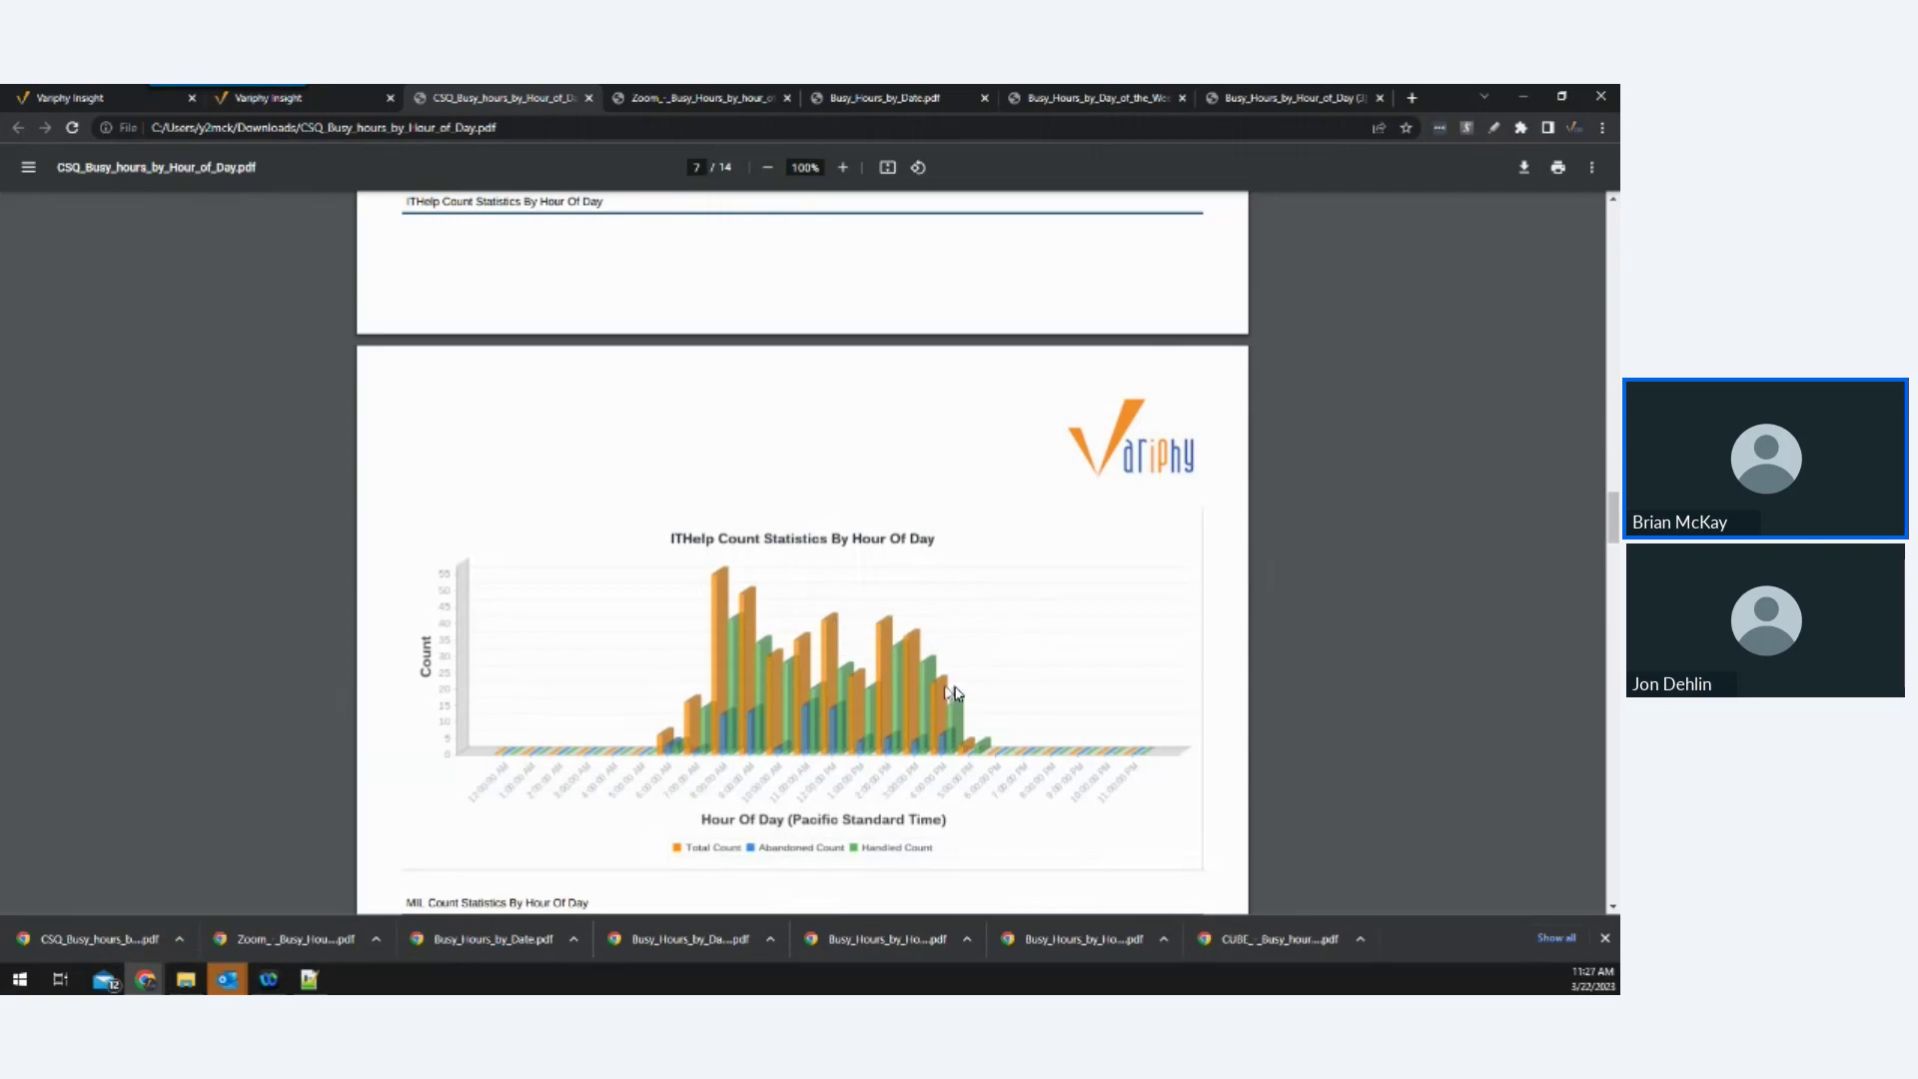
{"action": "scroll", "coordinate": [974, 690], "scroll_direction": "down", "scroll_amount": 10}
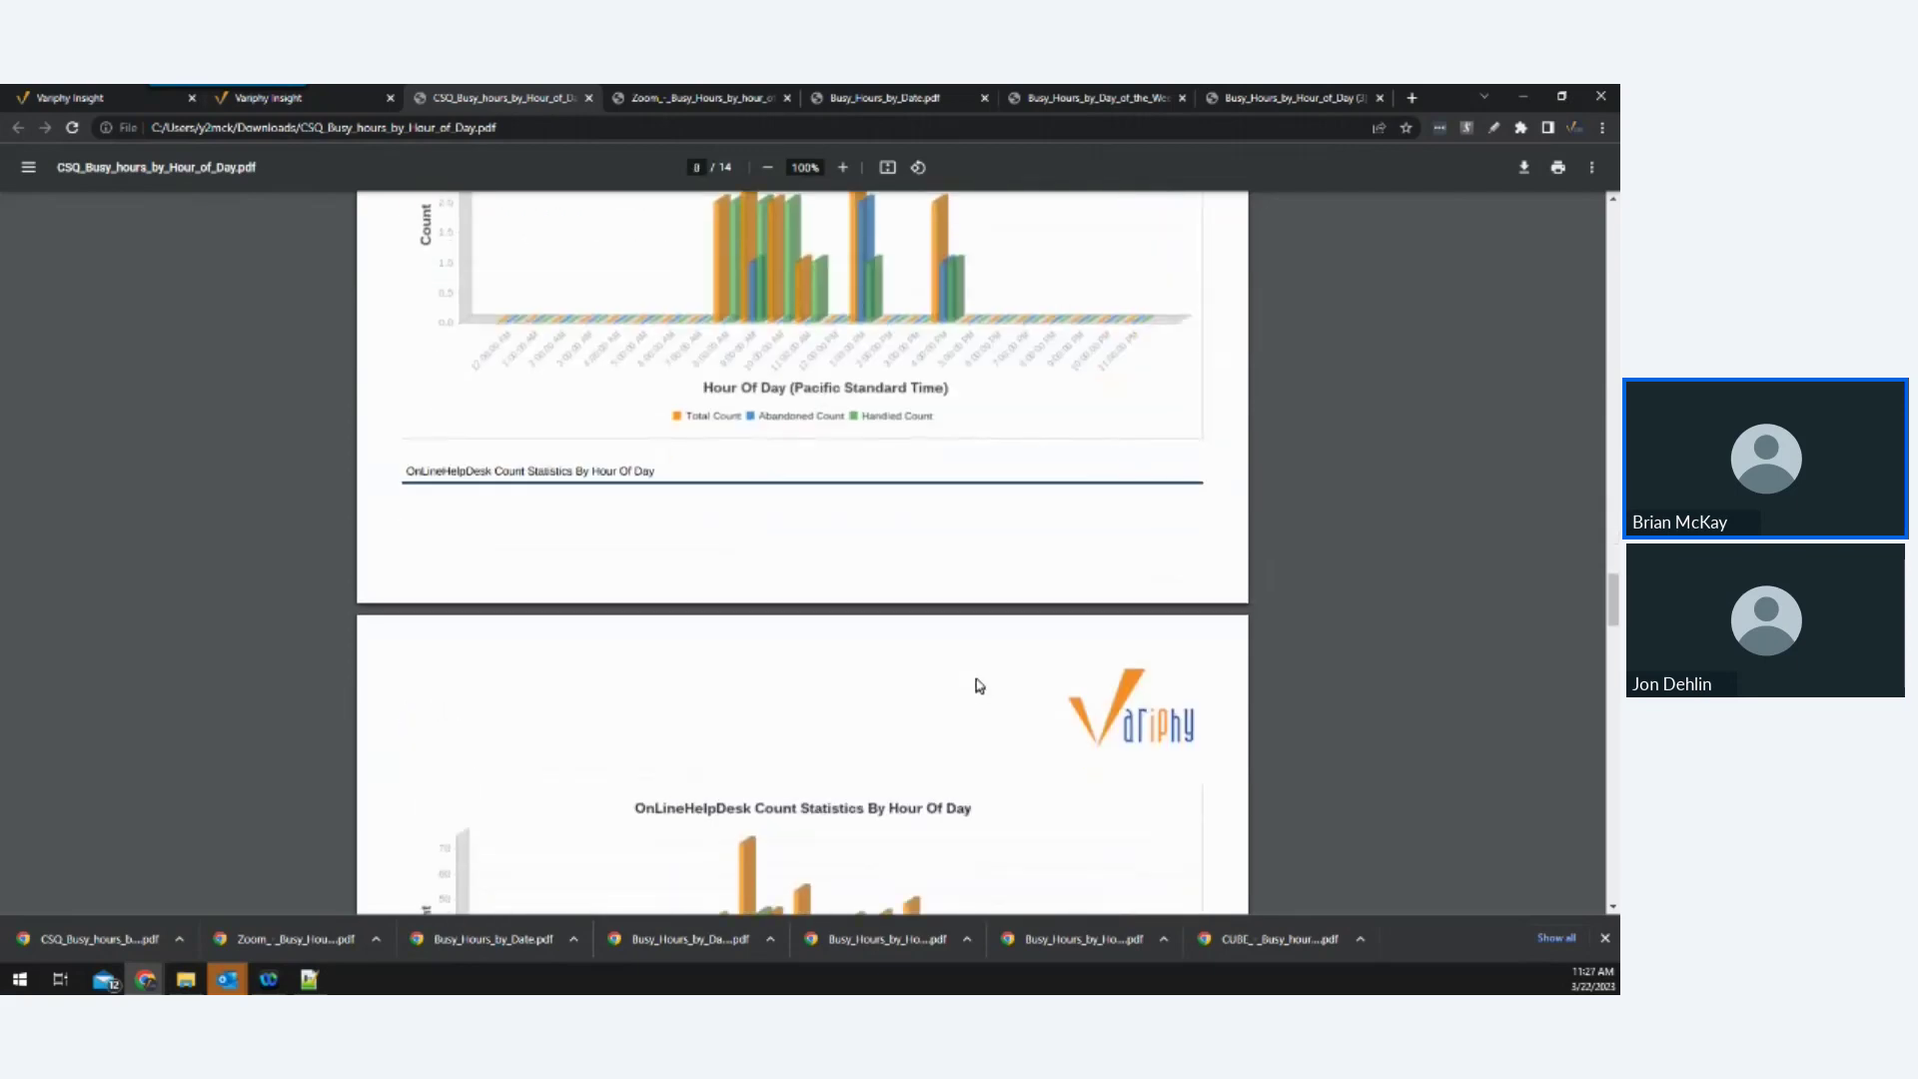
{"action": "scroll", "coordinate": [977, 688], "scroll_direction": "down", "scroll_amount": 4}
{"action": "scroll", "coordinate": [977, 685], "scroll_direction": "down", "scroll_amount": 2}
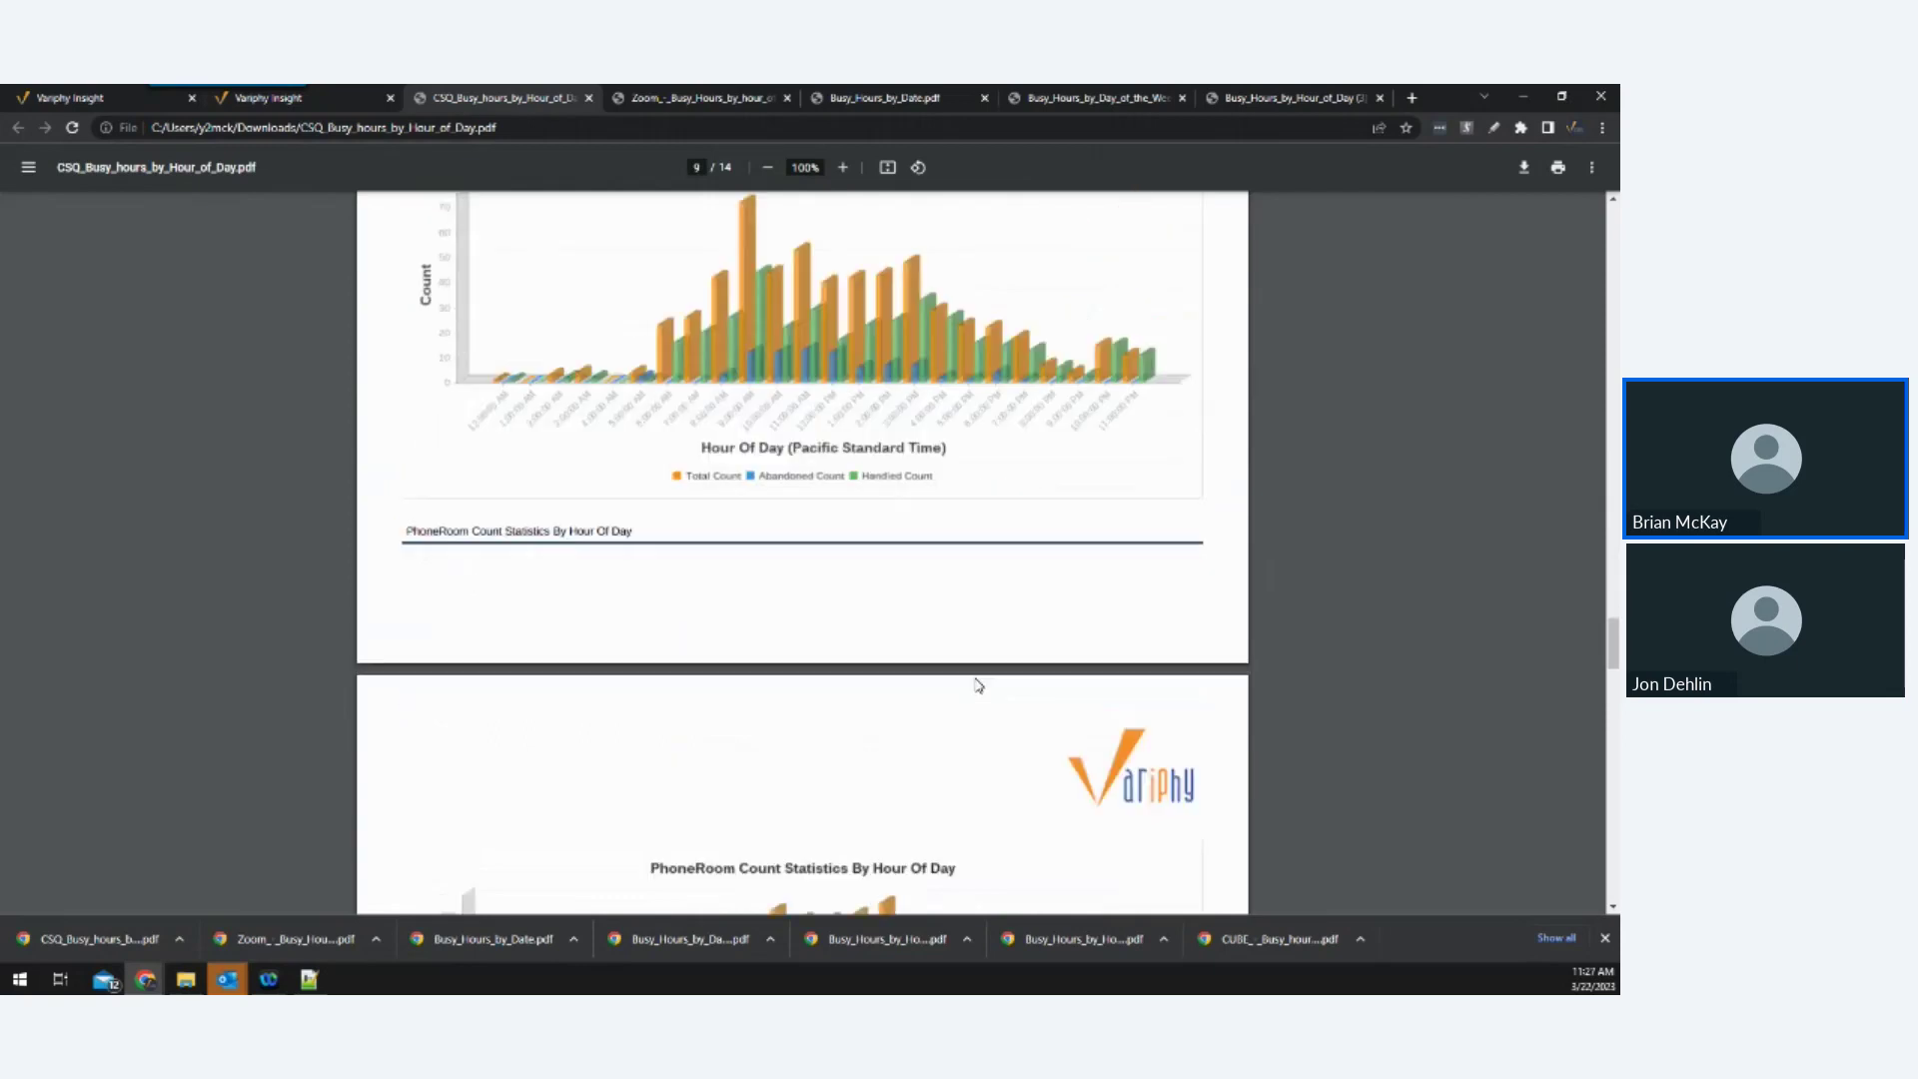
Examine the hour-of-day count charts for the PhoneRoom, PREADM, UGRDIP and UGRDSMS queues and the summary chart.
{"action": "scroll", "coordinate": [1070, 583], "scroll_direction": "down", "scroll_amount": 4}
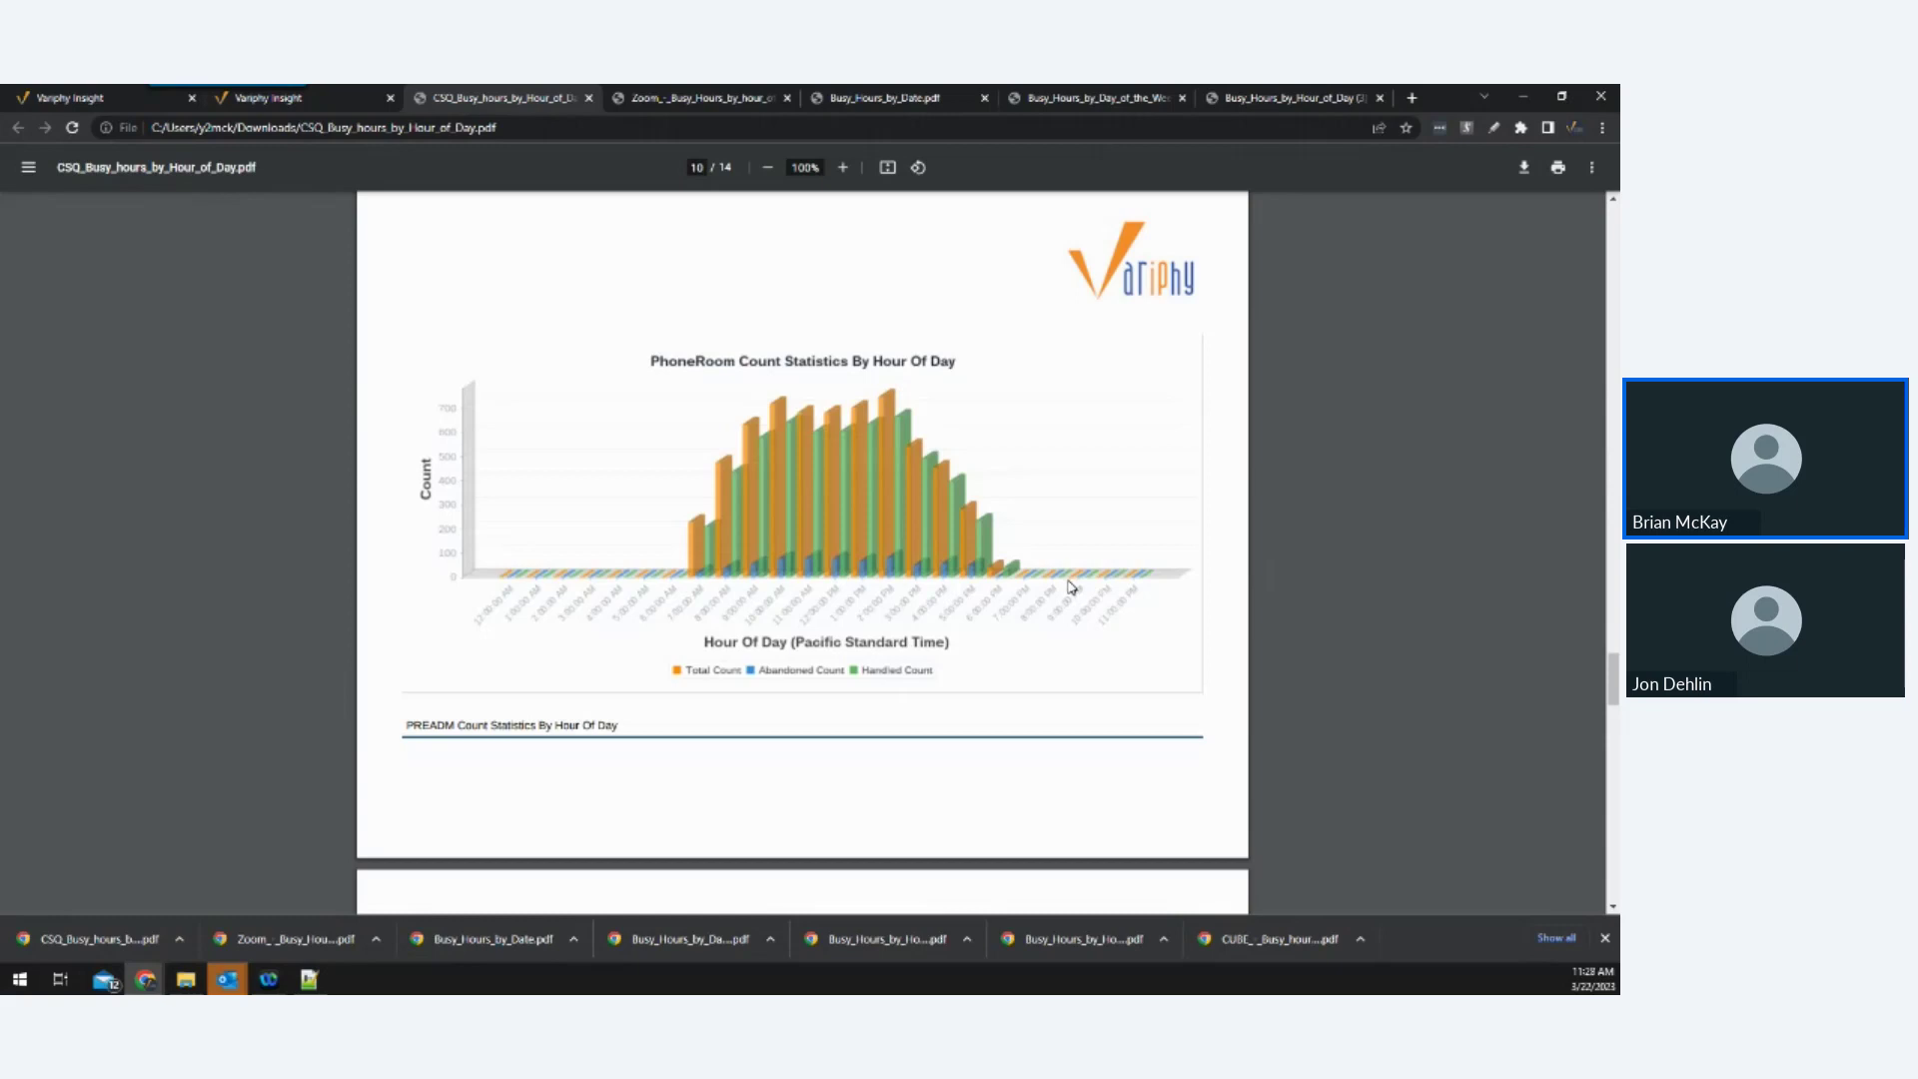
{"action": "scroll", "coordinate": [1072, 587], "scroll_direction": "down", "scroll_amount": 6}
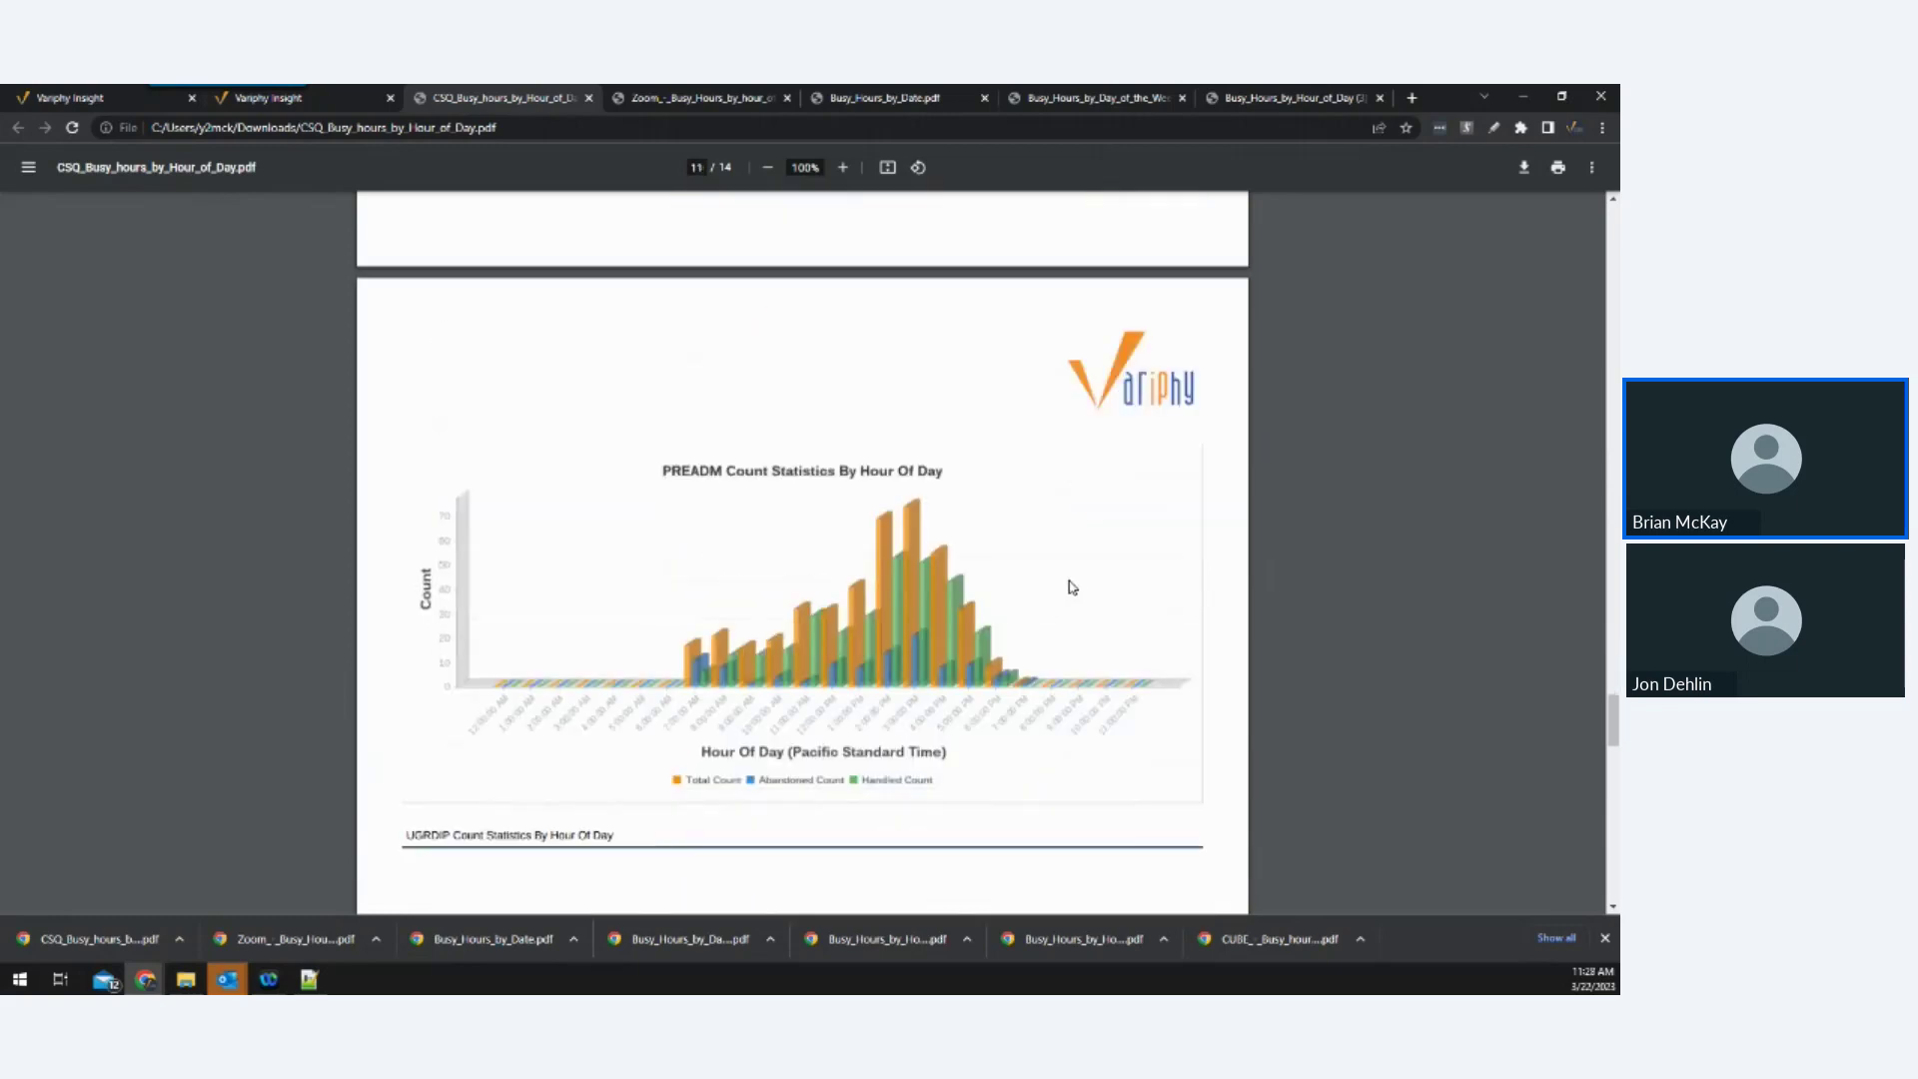
{"action": "scroll", "coordinate": [1073, 588], "scroll_direction": "down", "scroll_amount": 10}
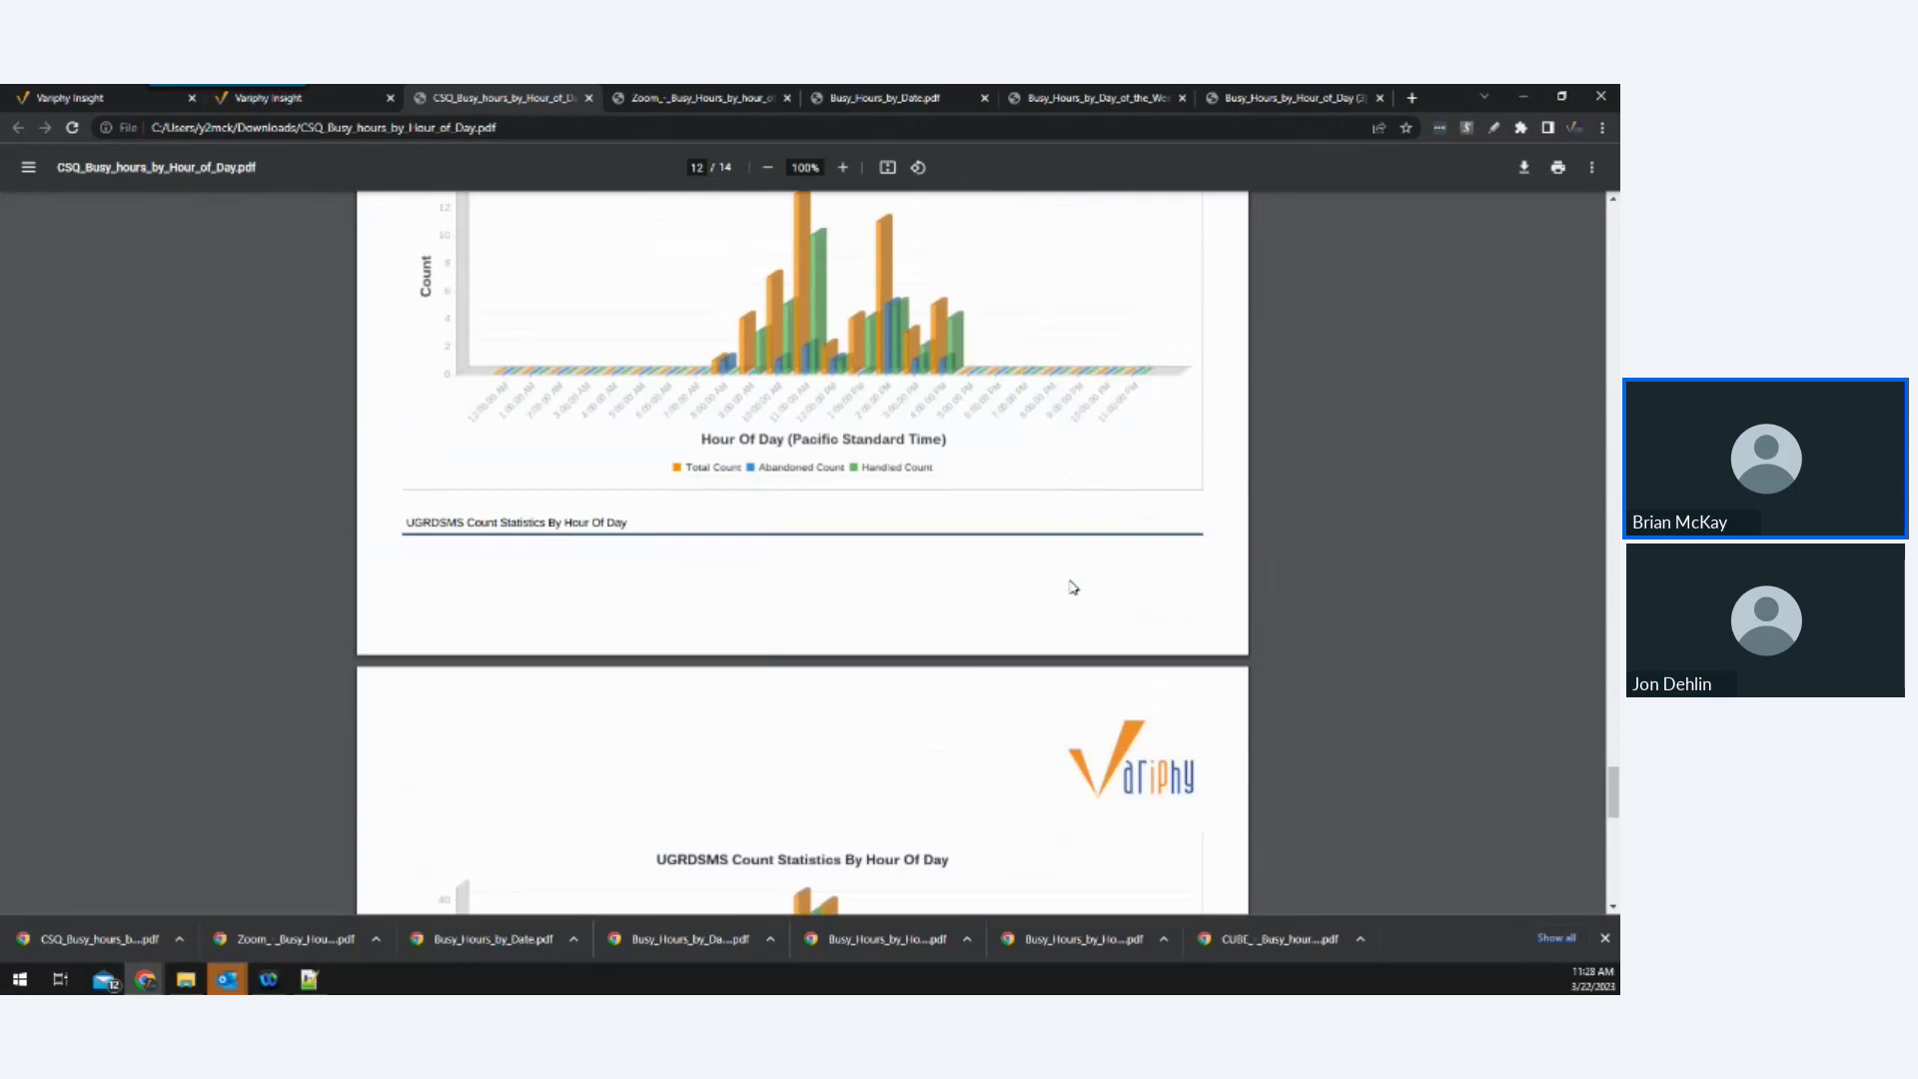
{"action": "scroll", "coordinate": [1072, 587], "scroll_direction": "down", "scroll_amount": 5}
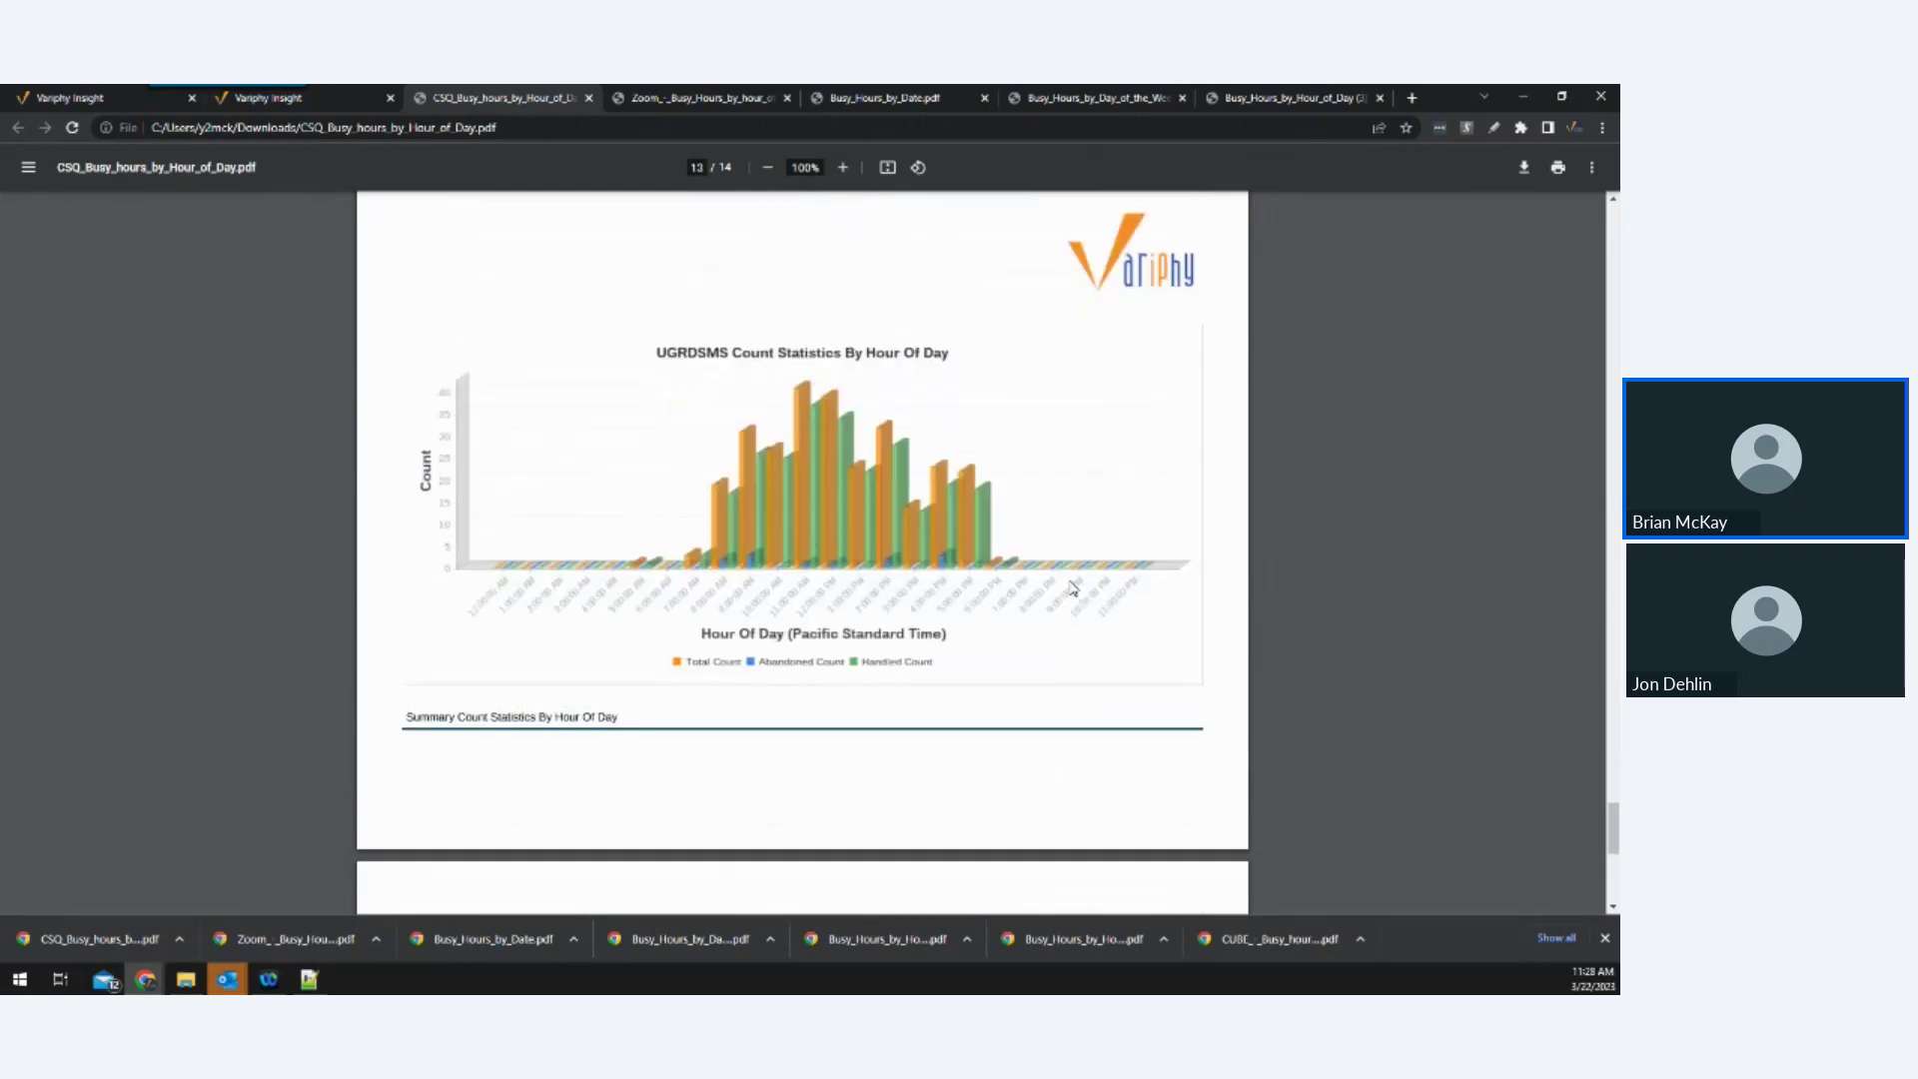
{"action": "scroll", "coordinate": [1072, 588], "scroll_direction": "down", "scroll_amount": 6}
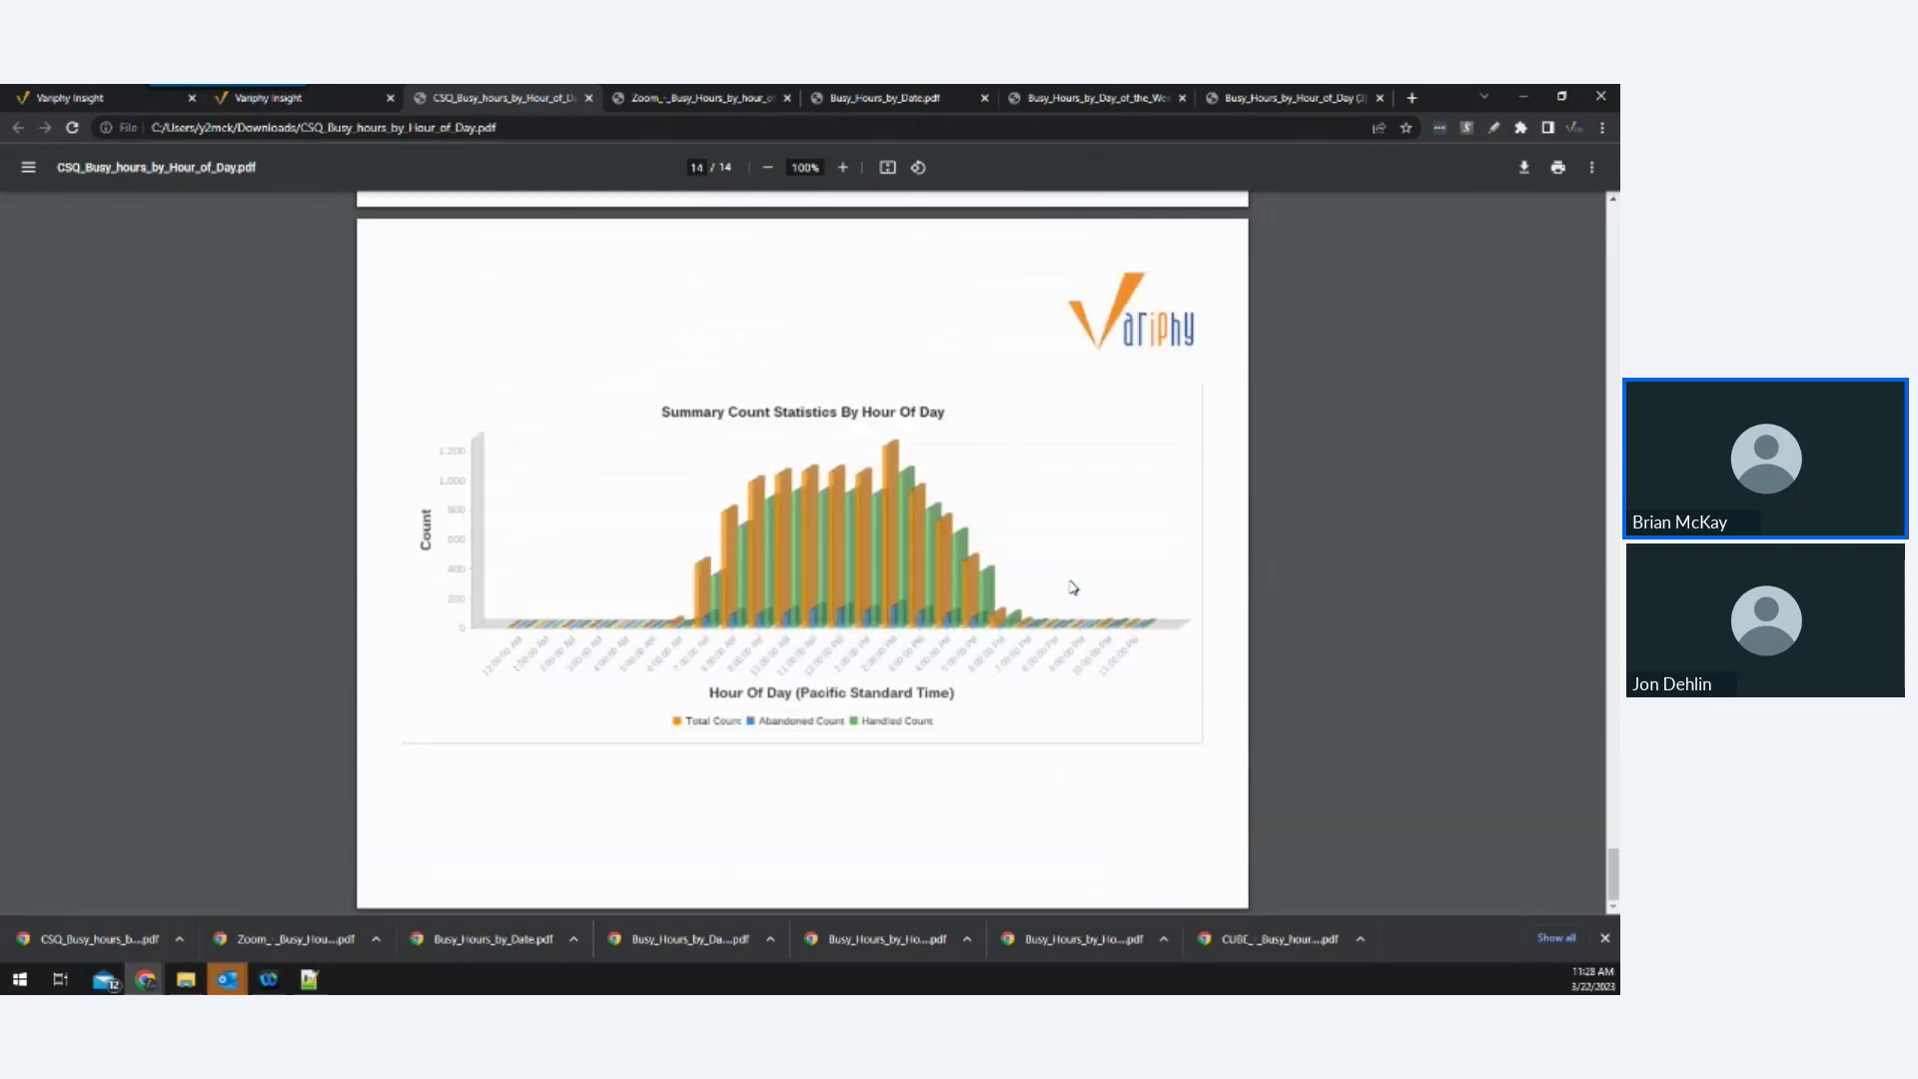
{"action": "scroll", "coordinate": [1072, 588], "scroll_direction": "up", "scroll_amount": 15}
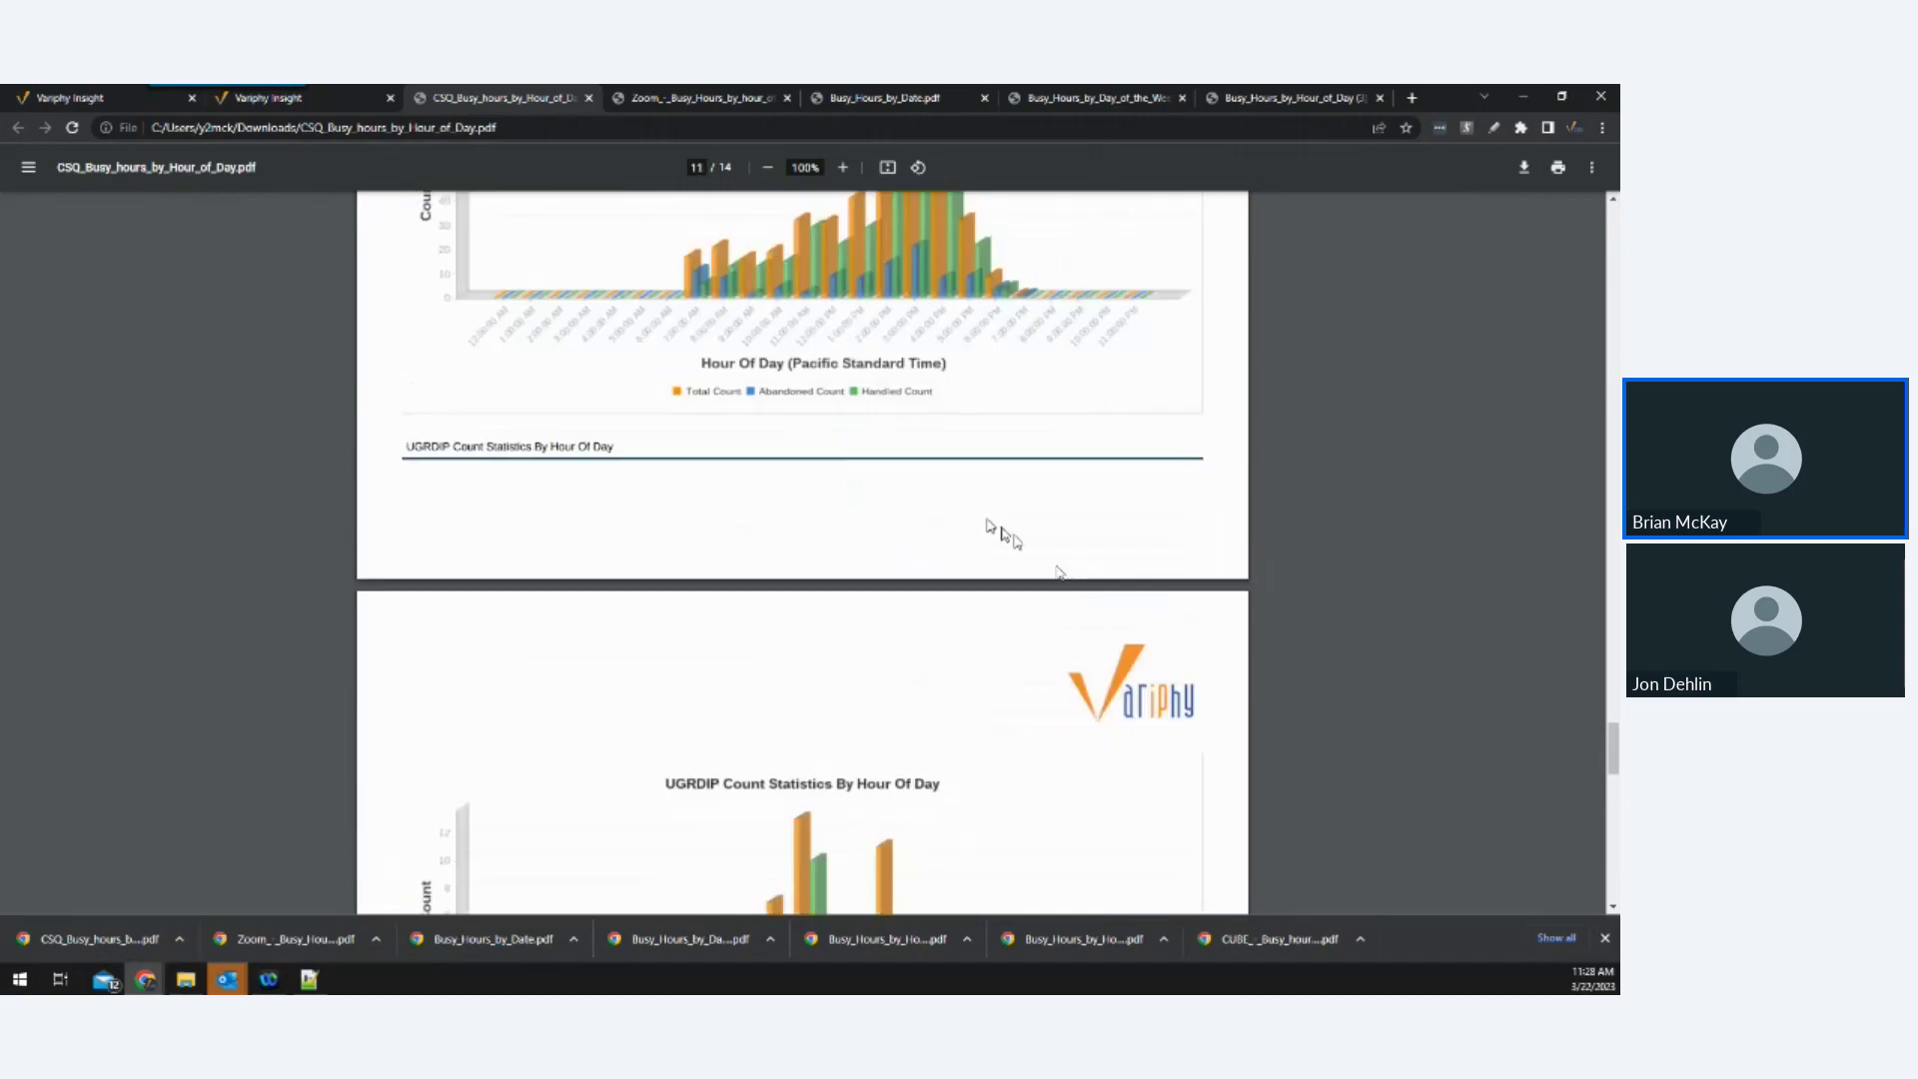
Return to the Busy Hours dashboard and examine its CUCM, CSQ, Zoom and CUBE call count widgets.
{"action": "left_click", "coordinate": [74, 104]}
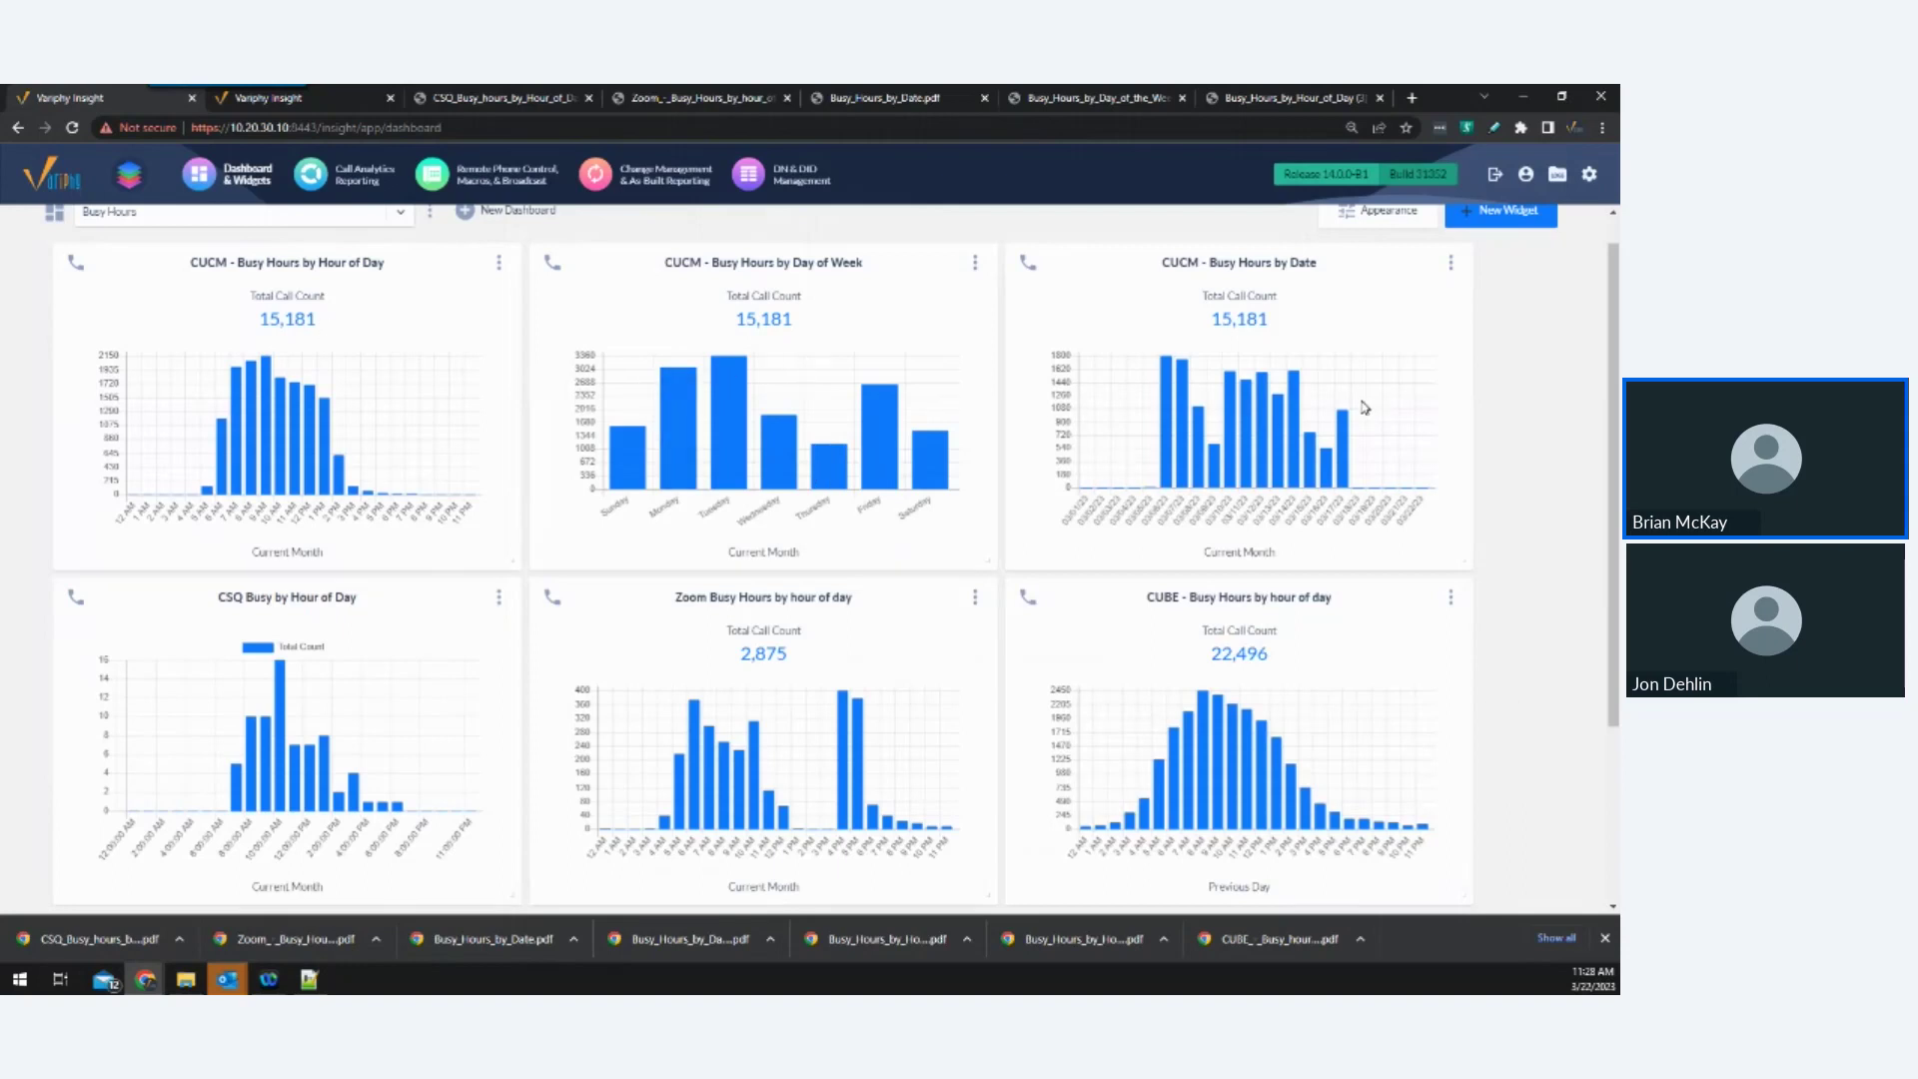
{"action": "mouse_move", "coordinate": [1275, 482]}
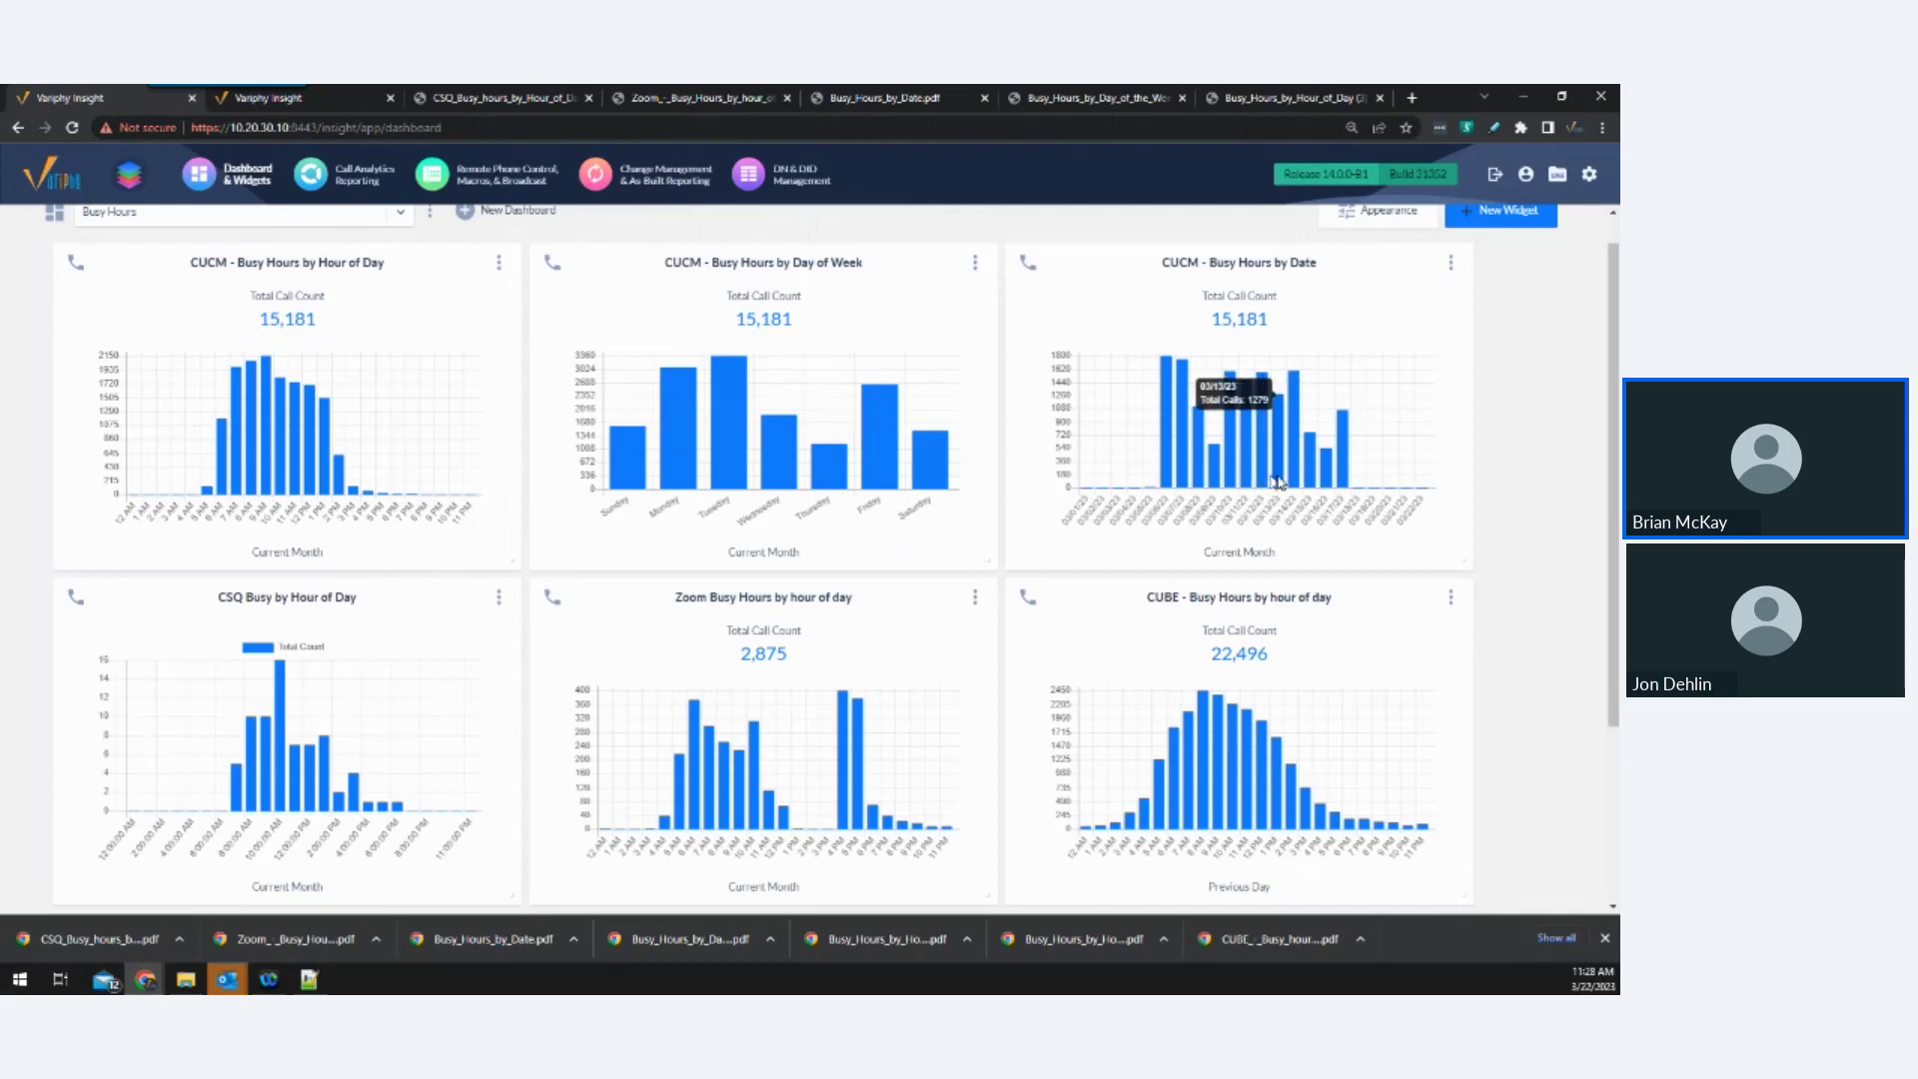
{"action": "mouse_move", "coordinate": [1343, 425]}
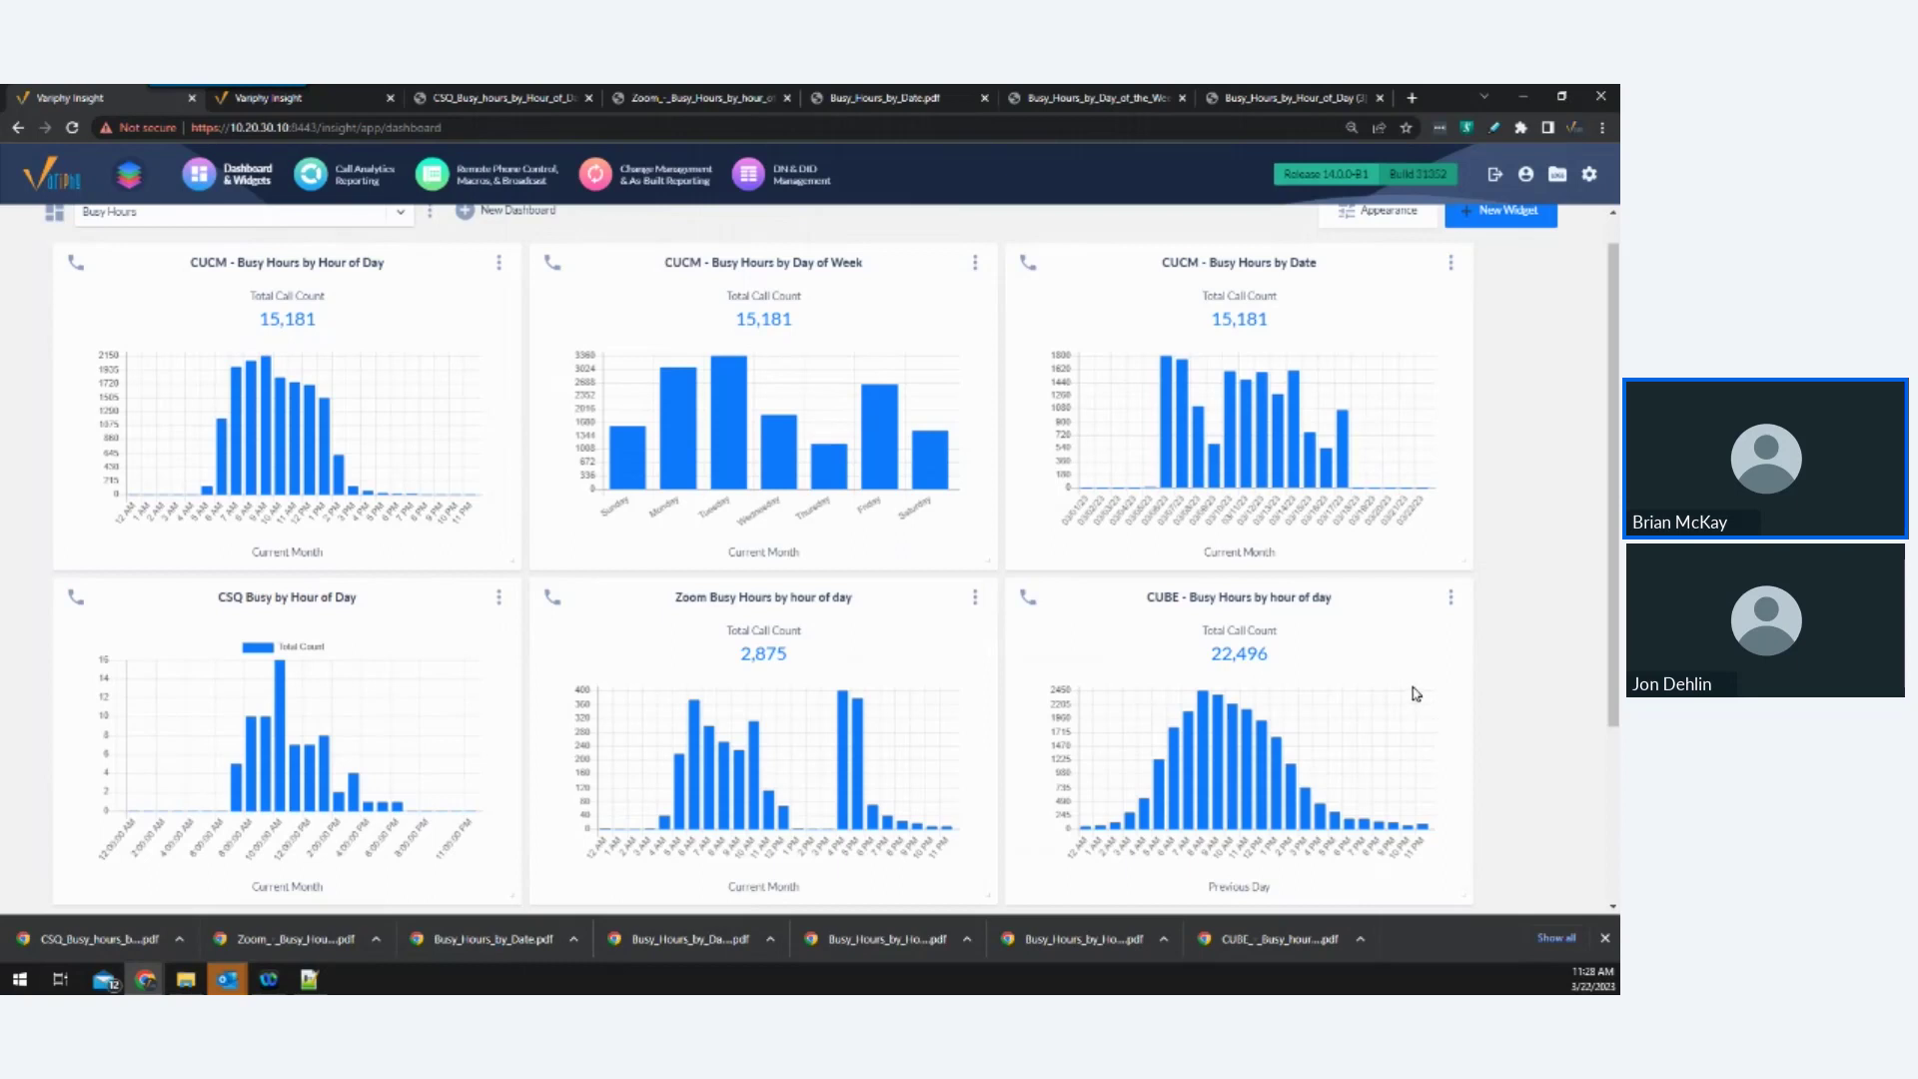
{"action": "scroll", "coordinate": [1559, 706], "scroll_direction": "down", "scroll_amount": 3}
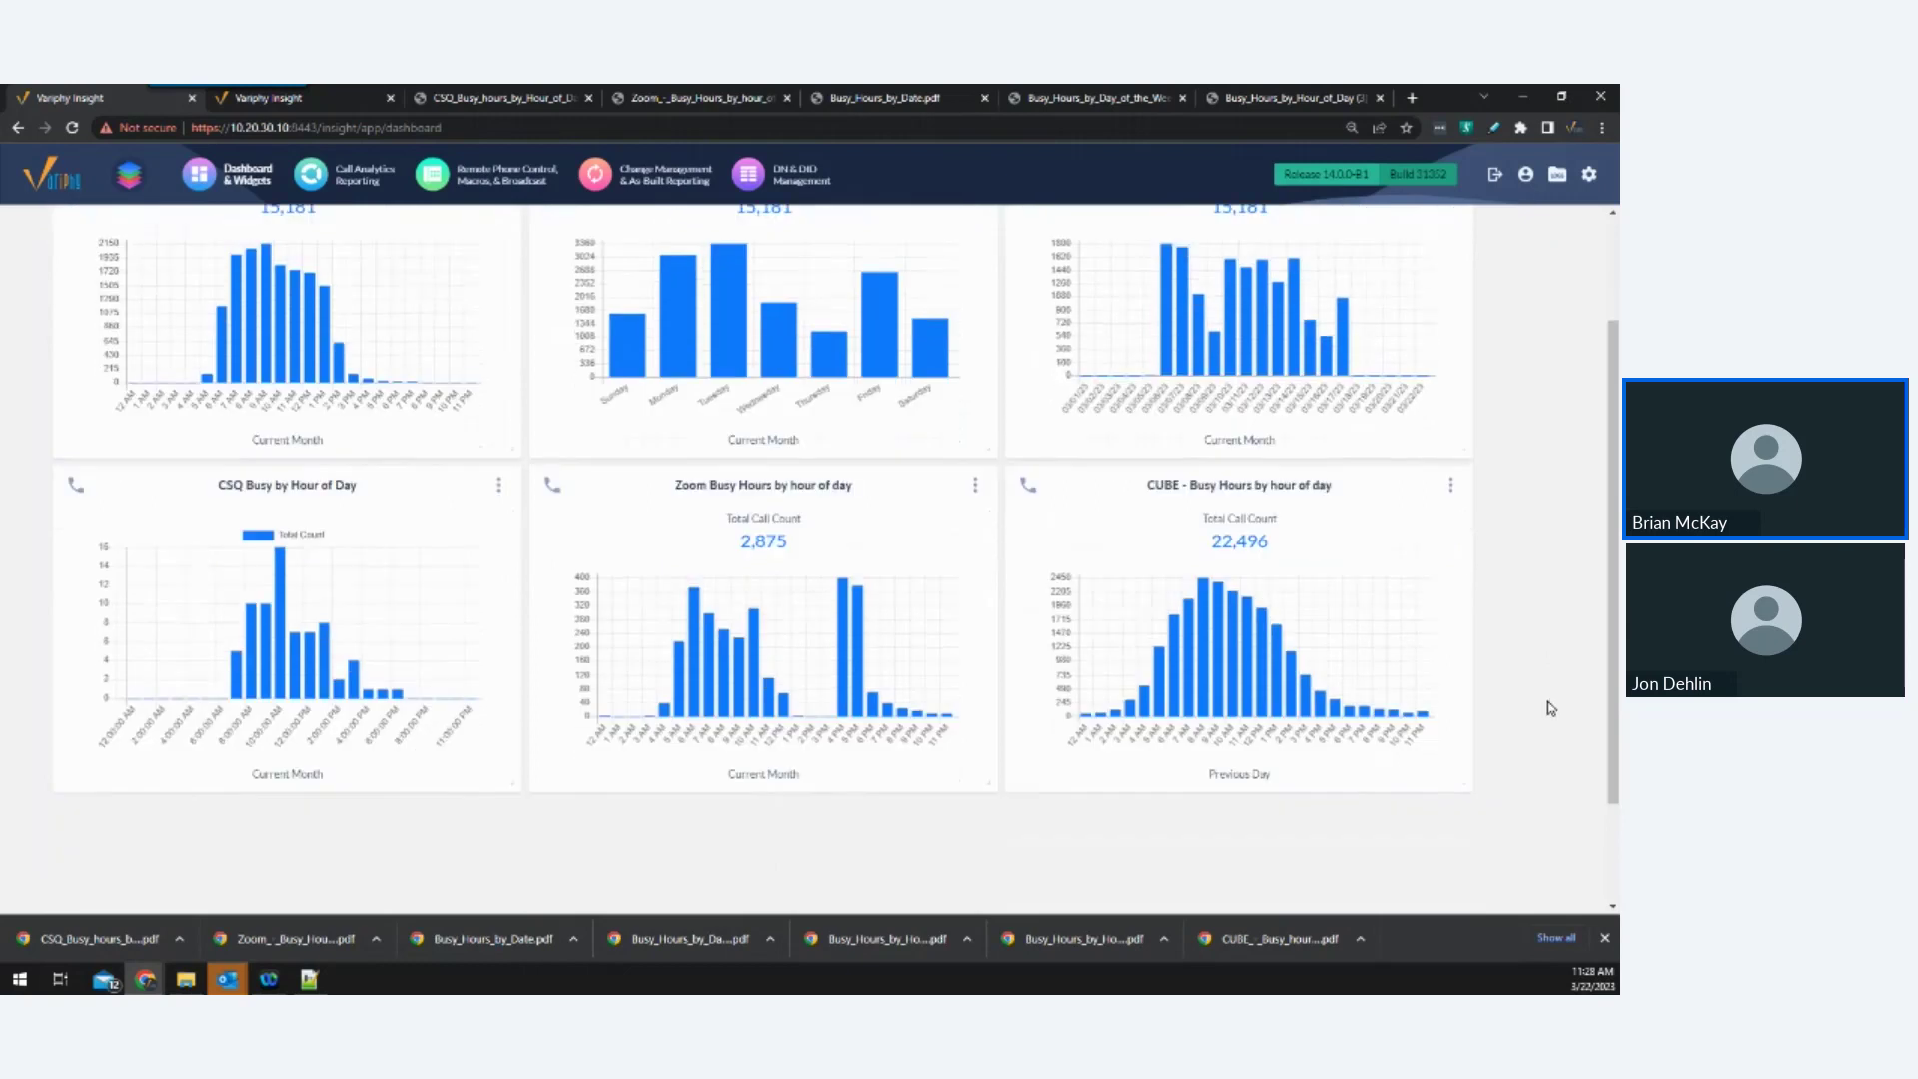
{"action": "scroll", "coordinate": [1549, 708], "scroll_direction": "up", "scroll_amount": 2}
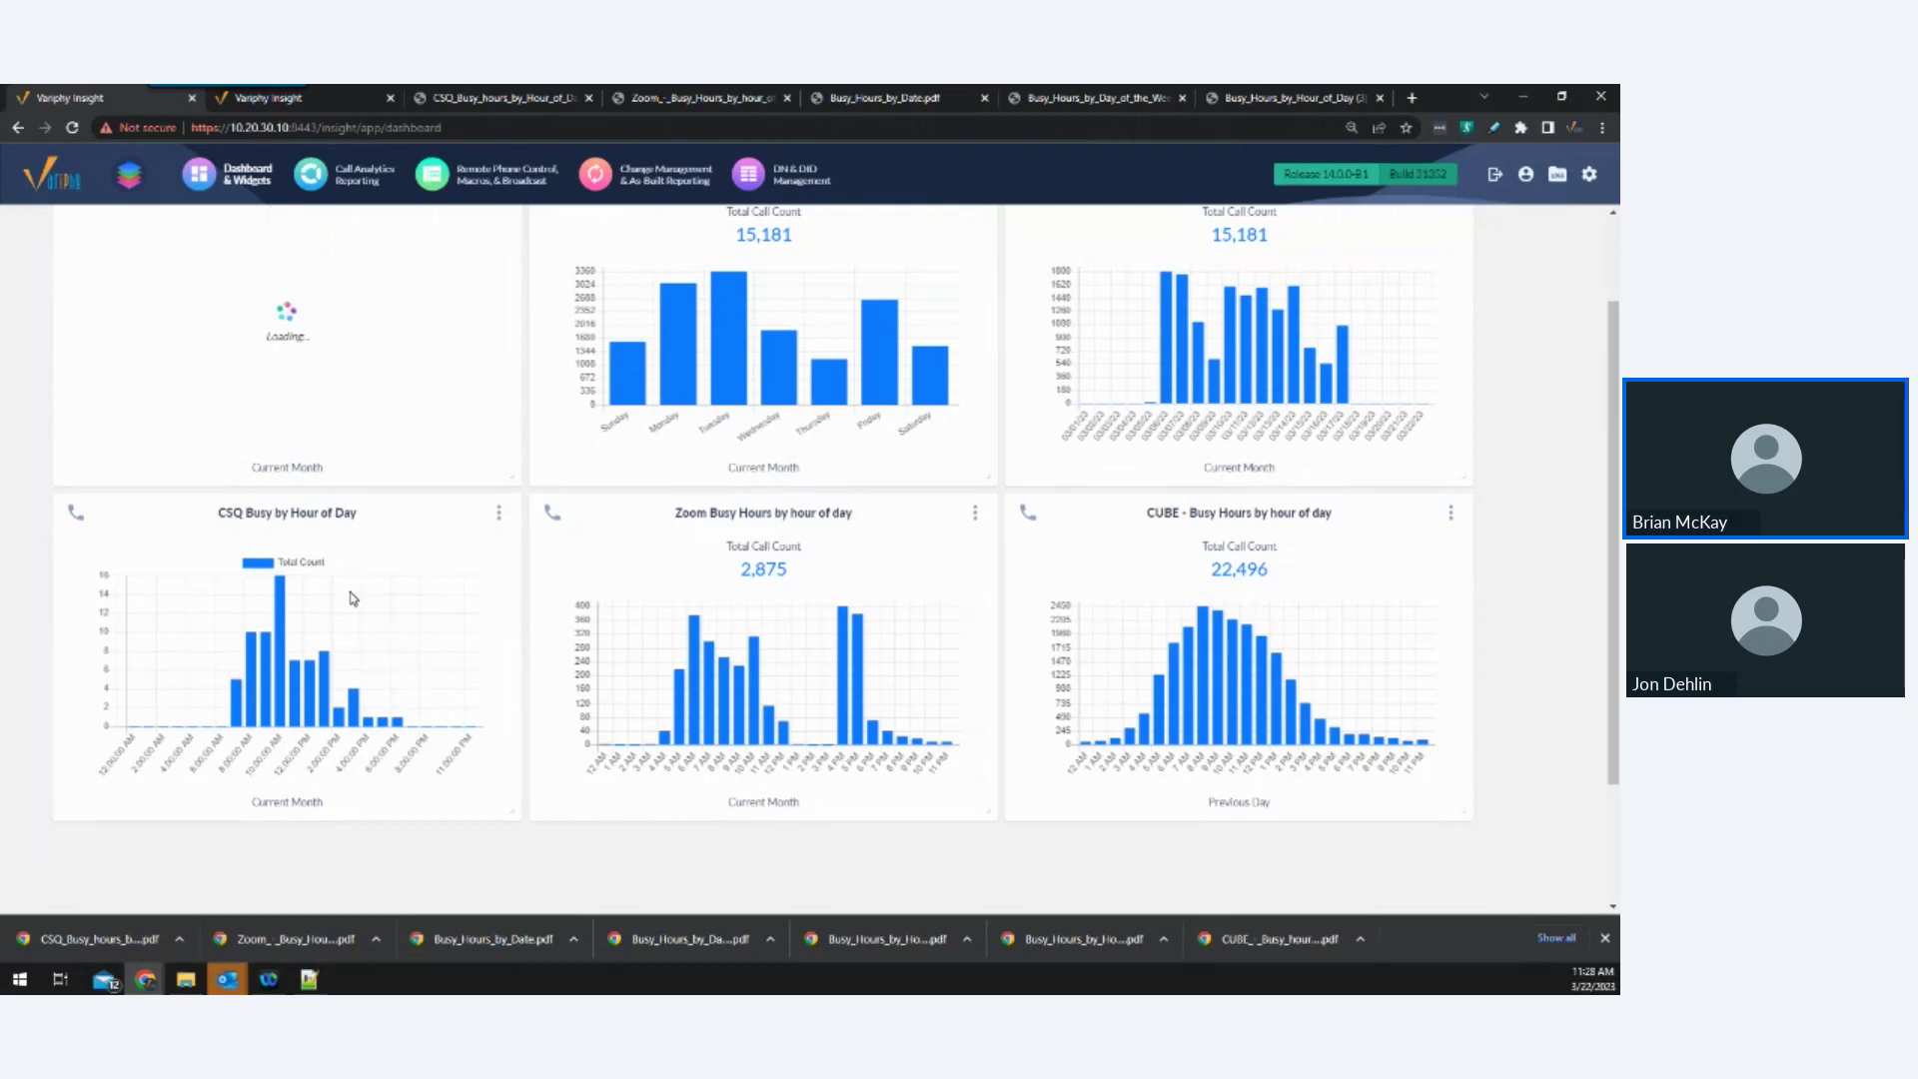
Open the CSQ Busy by Hour of Day widget for editing and review its available queues and time period types.
{"action": "left_click", "coordinate": [500, 516]}
{"action": "left_click", "coordinate": [441, 550]}
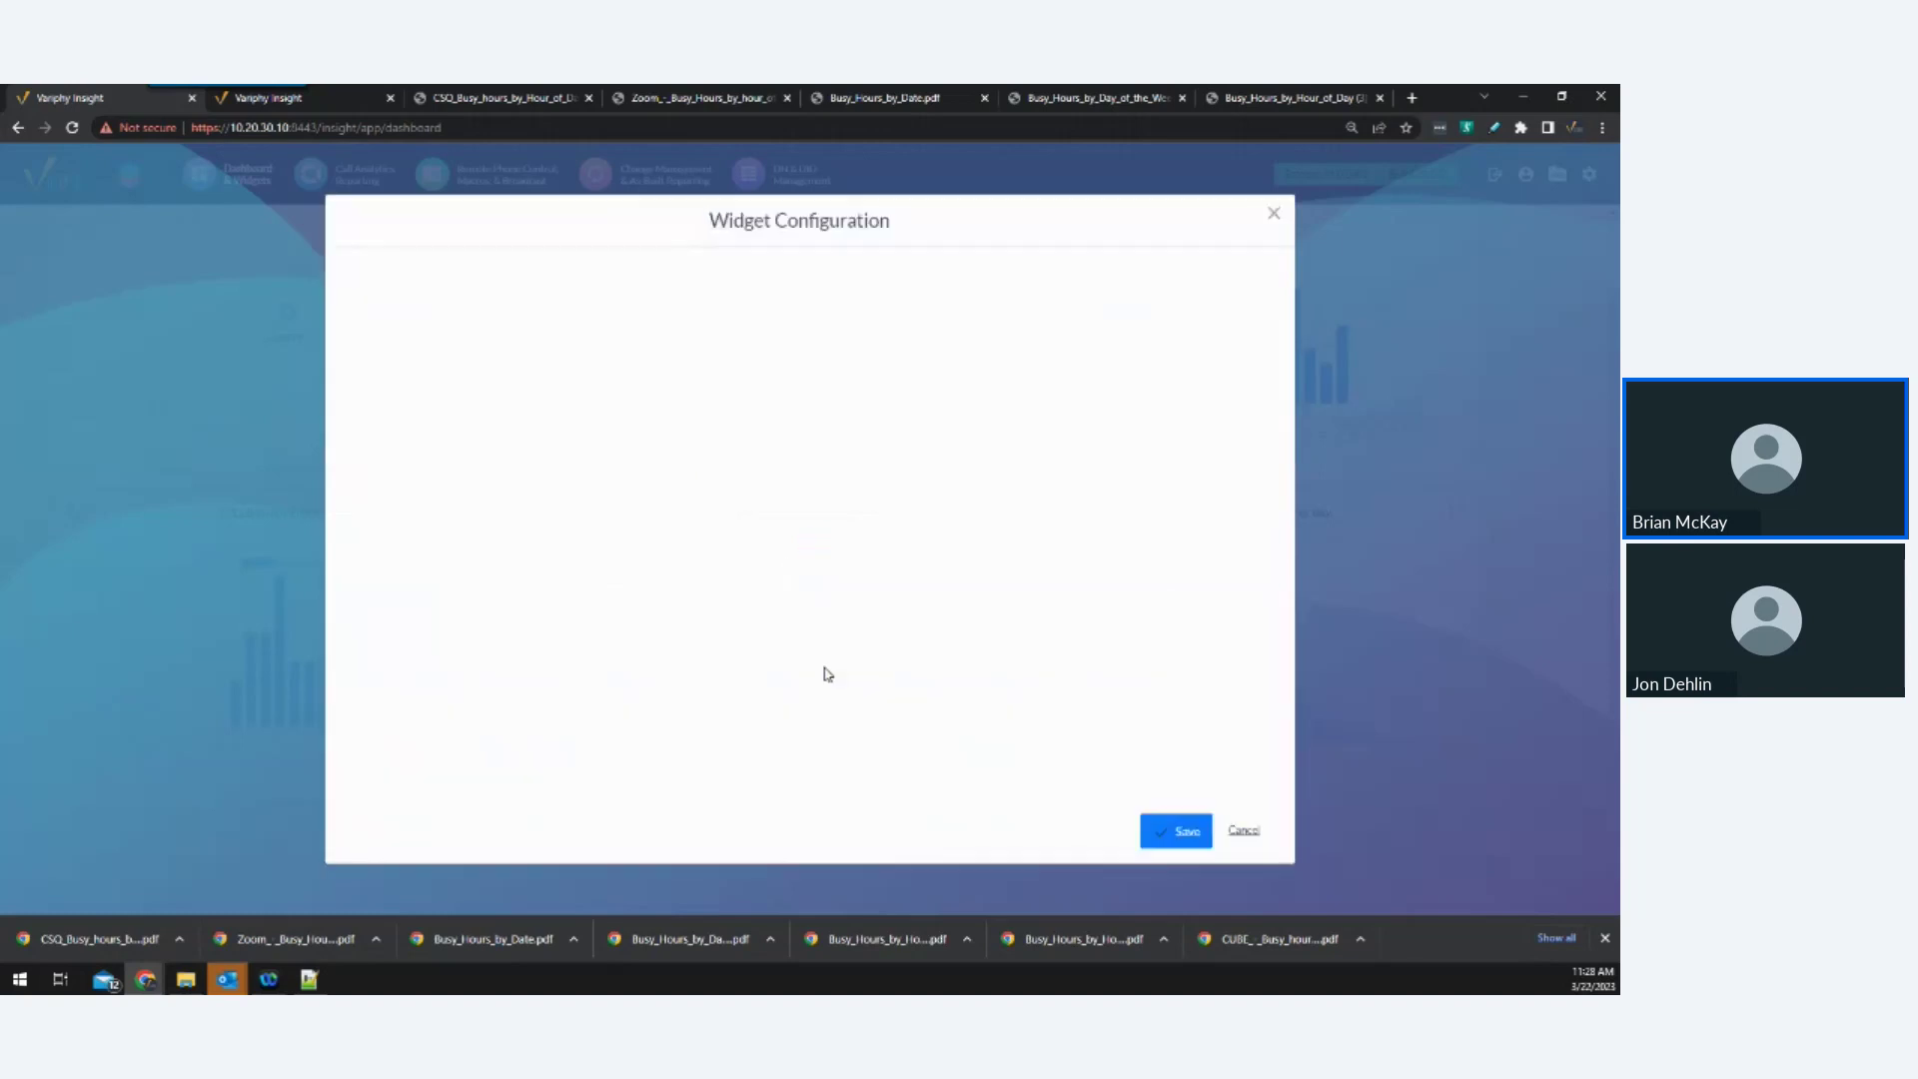
{"action": "left_click", "coordinate": [887, 741]}
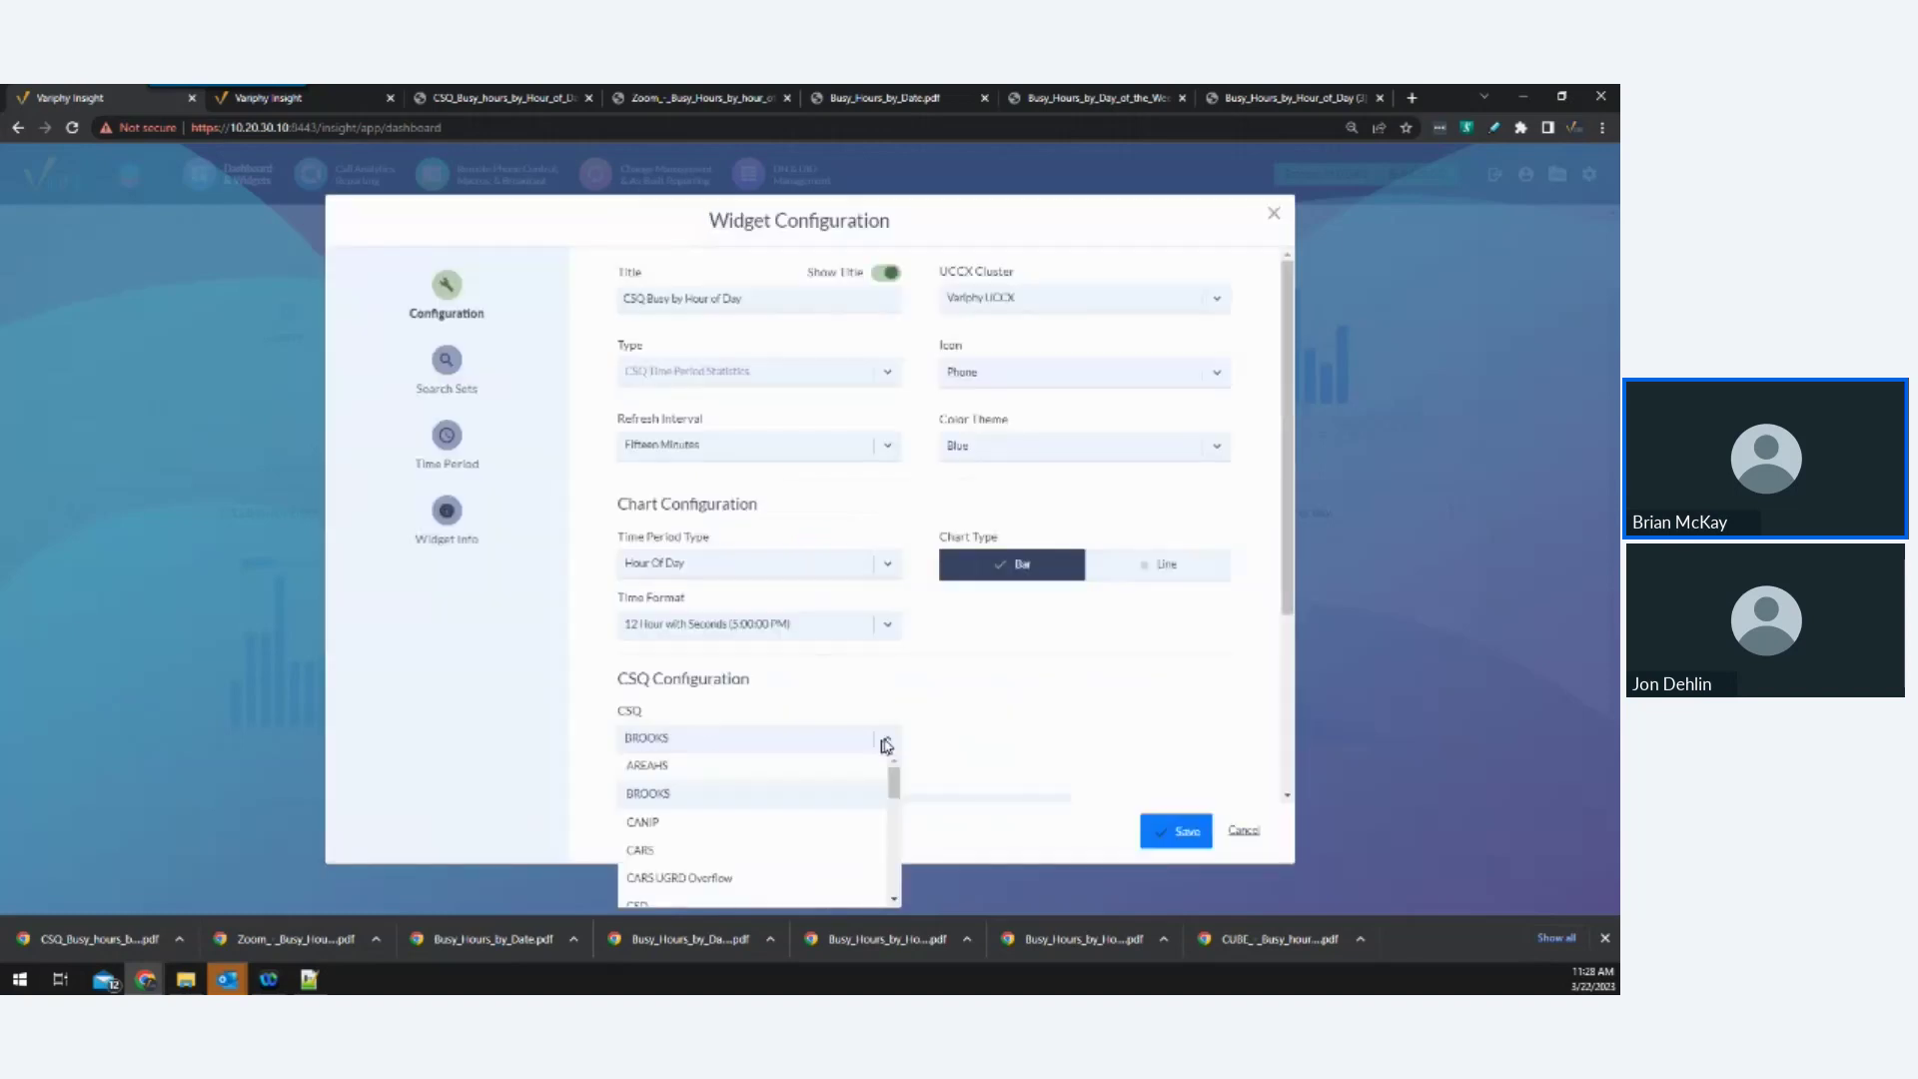
{"action": "left_click", "coordinate": [1005, 743]}
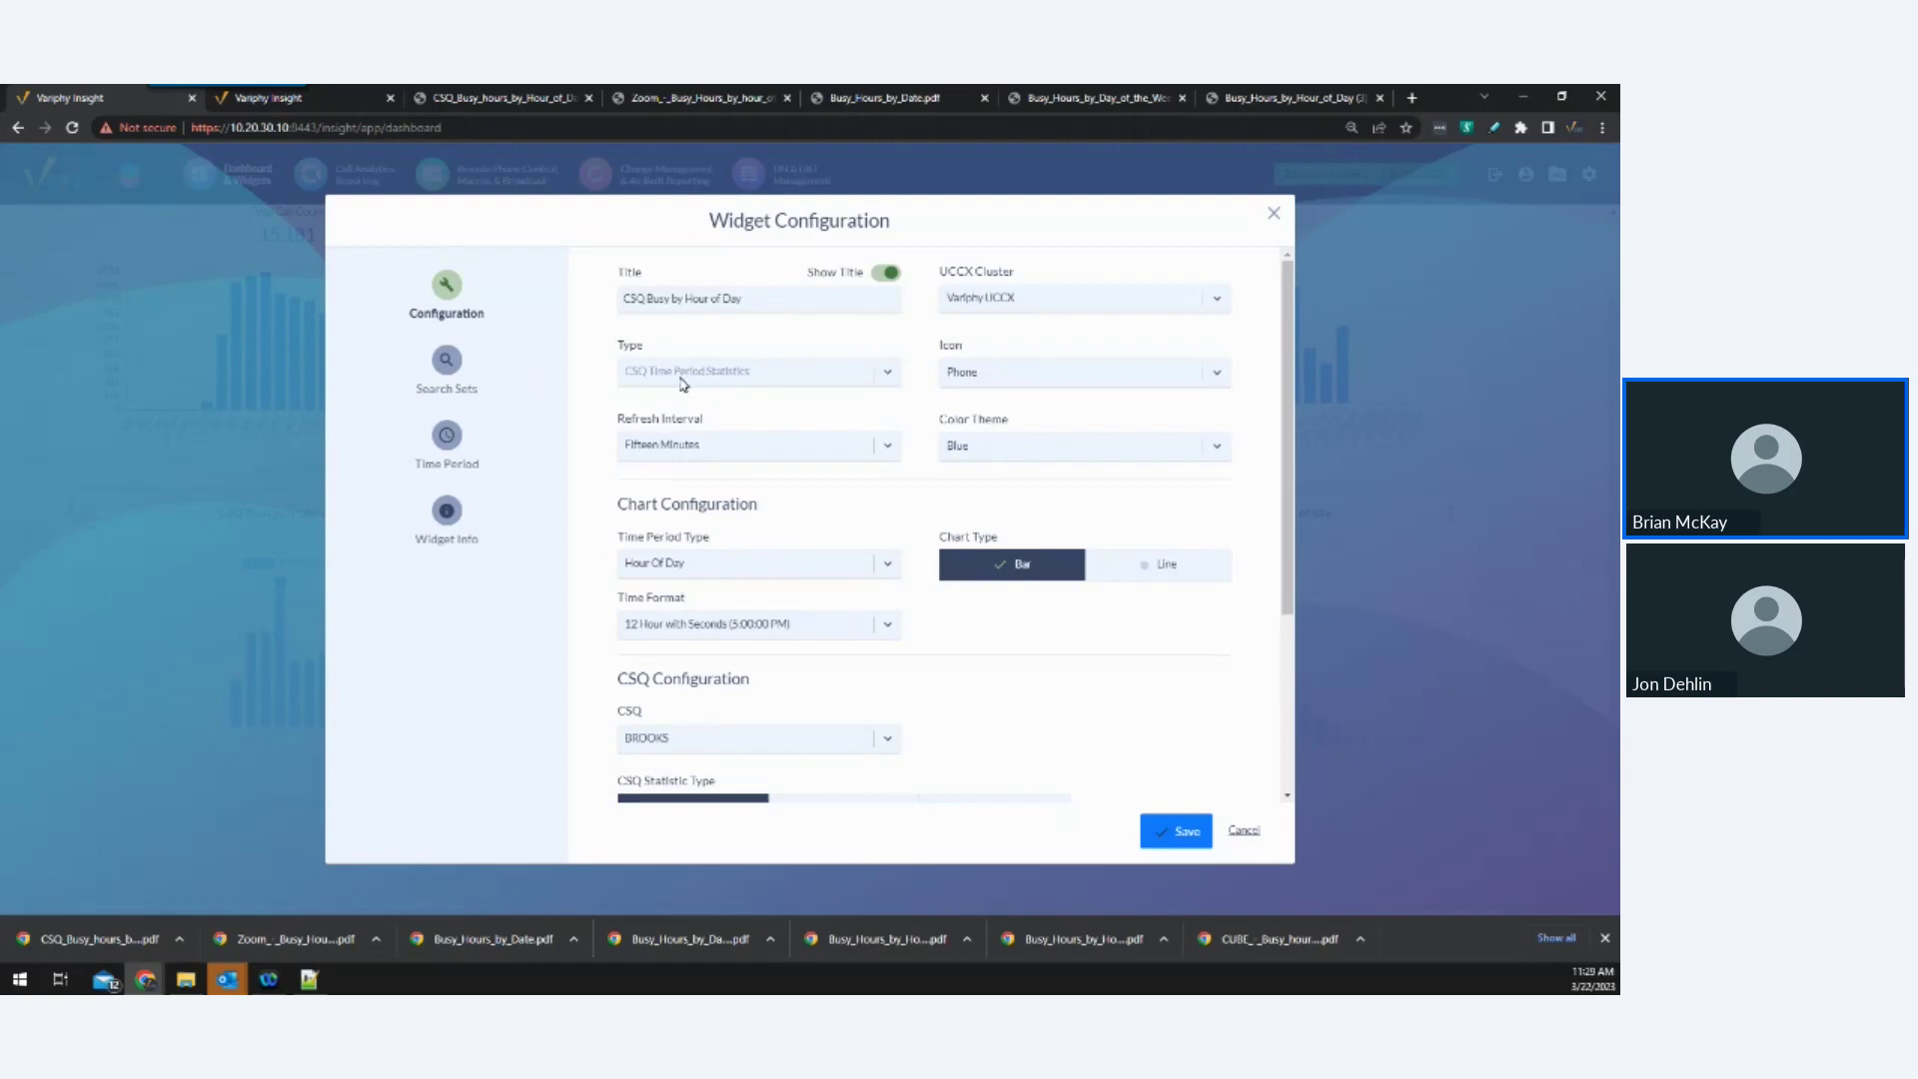
{"action": "left_click", "coordinate": [887, 566]}
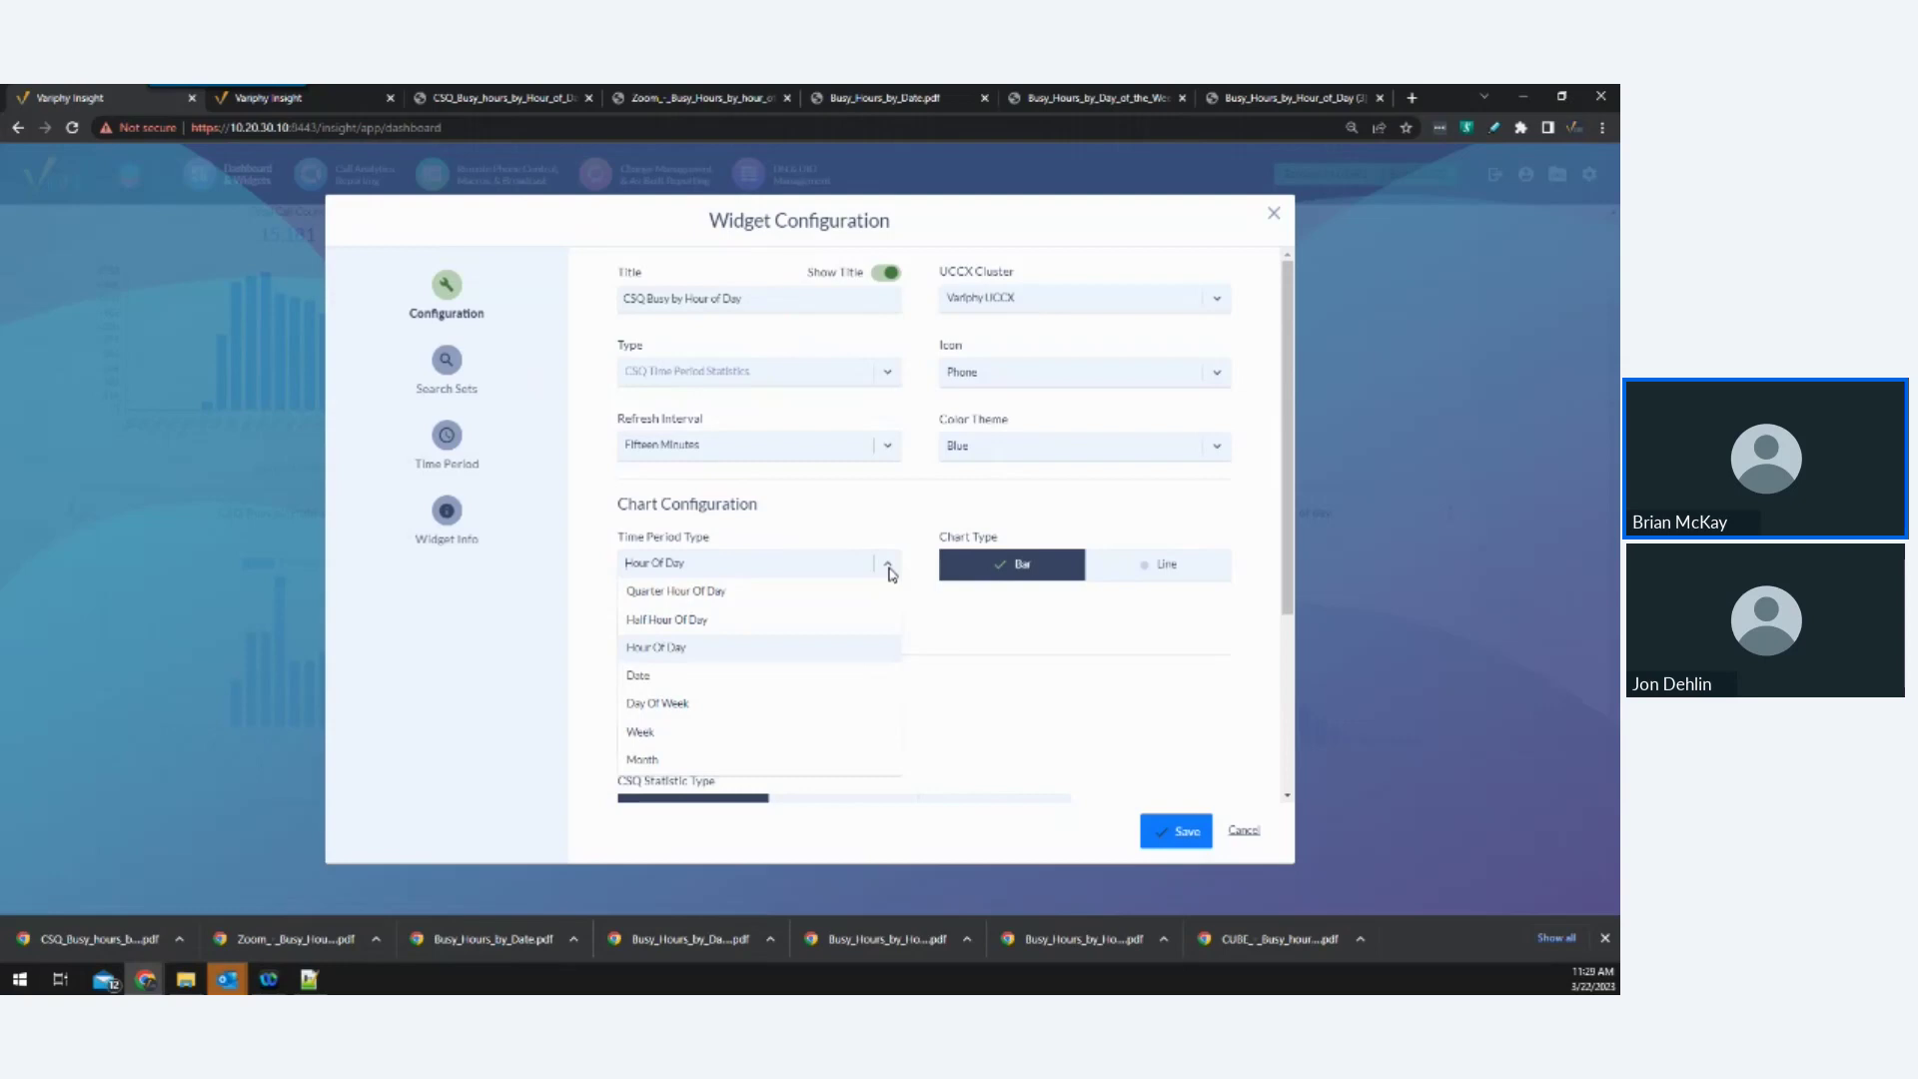
{"action": "left_click", "coordinate": [902, 532]}
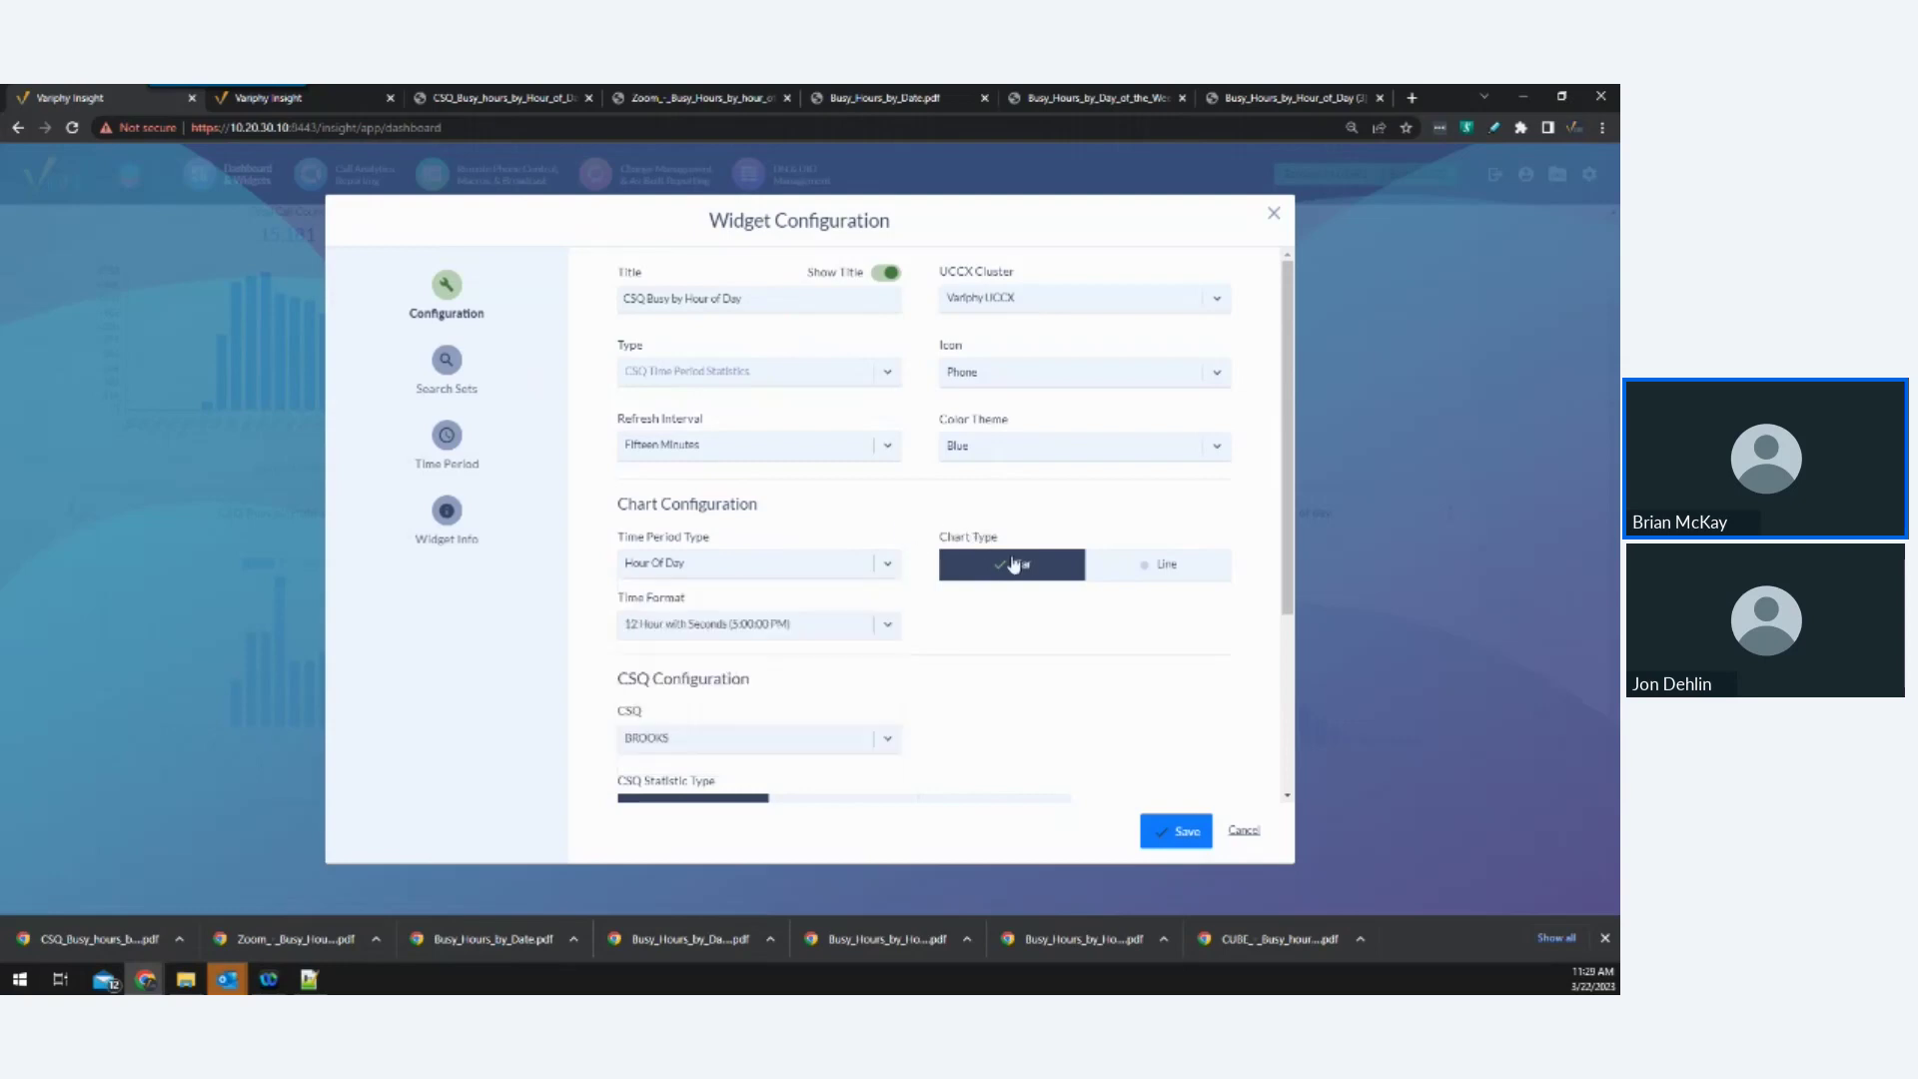
Switch the CSQ widget's chart type to Line, check its statistics, search sets and time period, and save the widget.
{"action": "left_click", "coordinate": [1143, 578]}
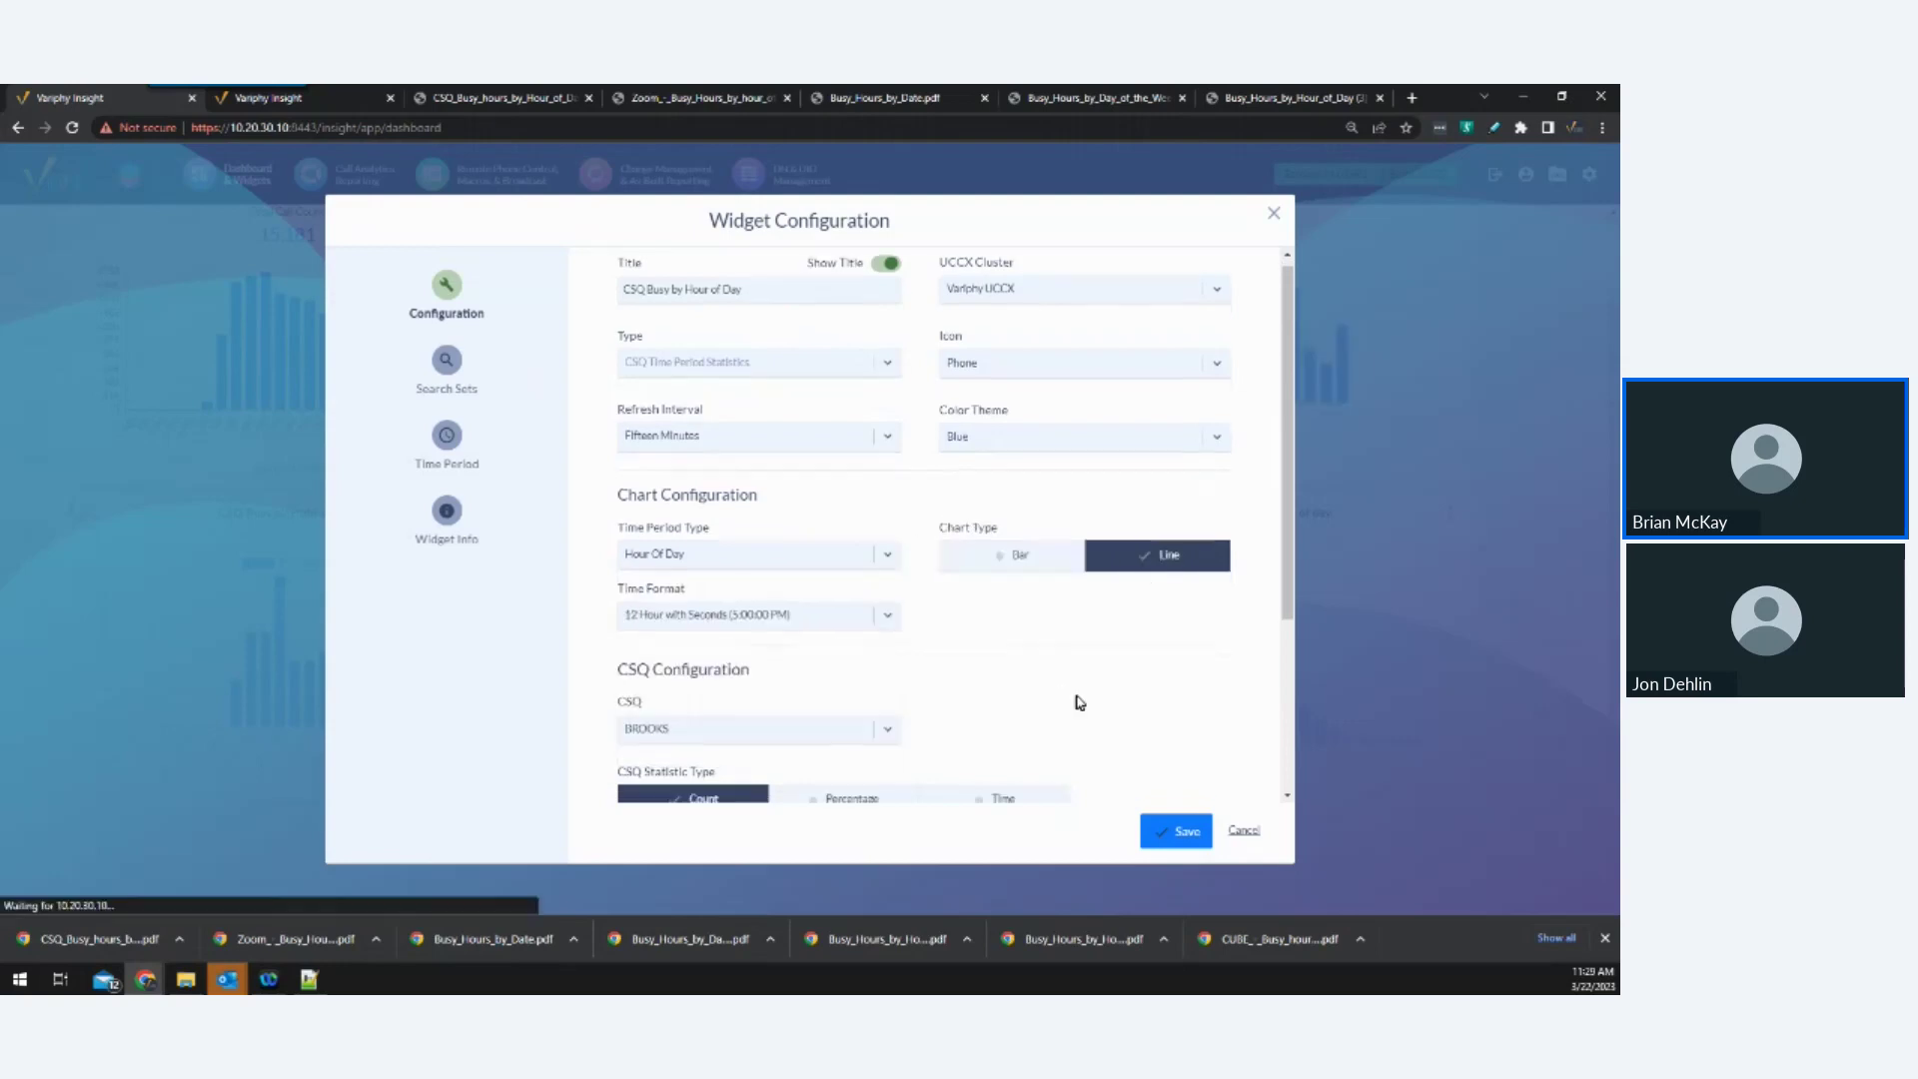
{"action": "scroll", "coordinate": [1077, 700], "scroll_direction": "down", "scroll_amount": 3}
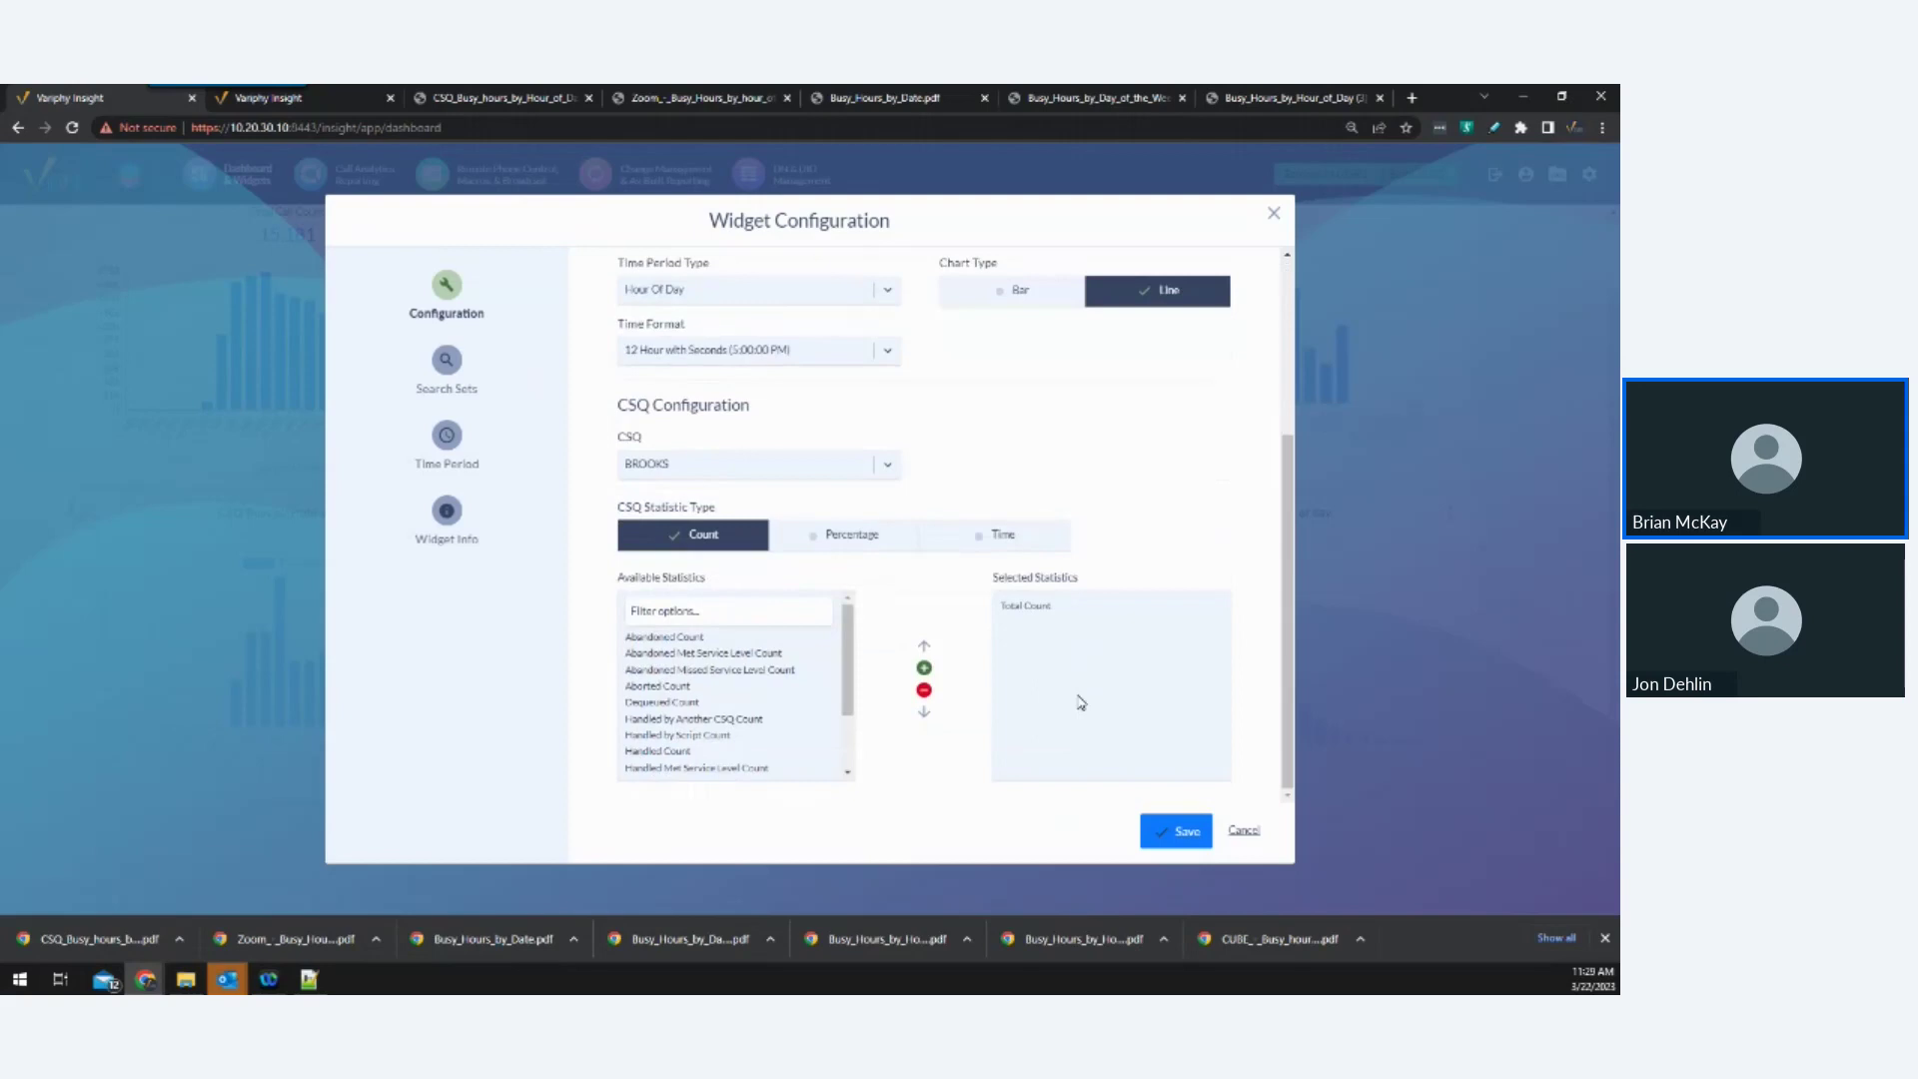
{"action": "left_click", "coordinate": [447, 361]}
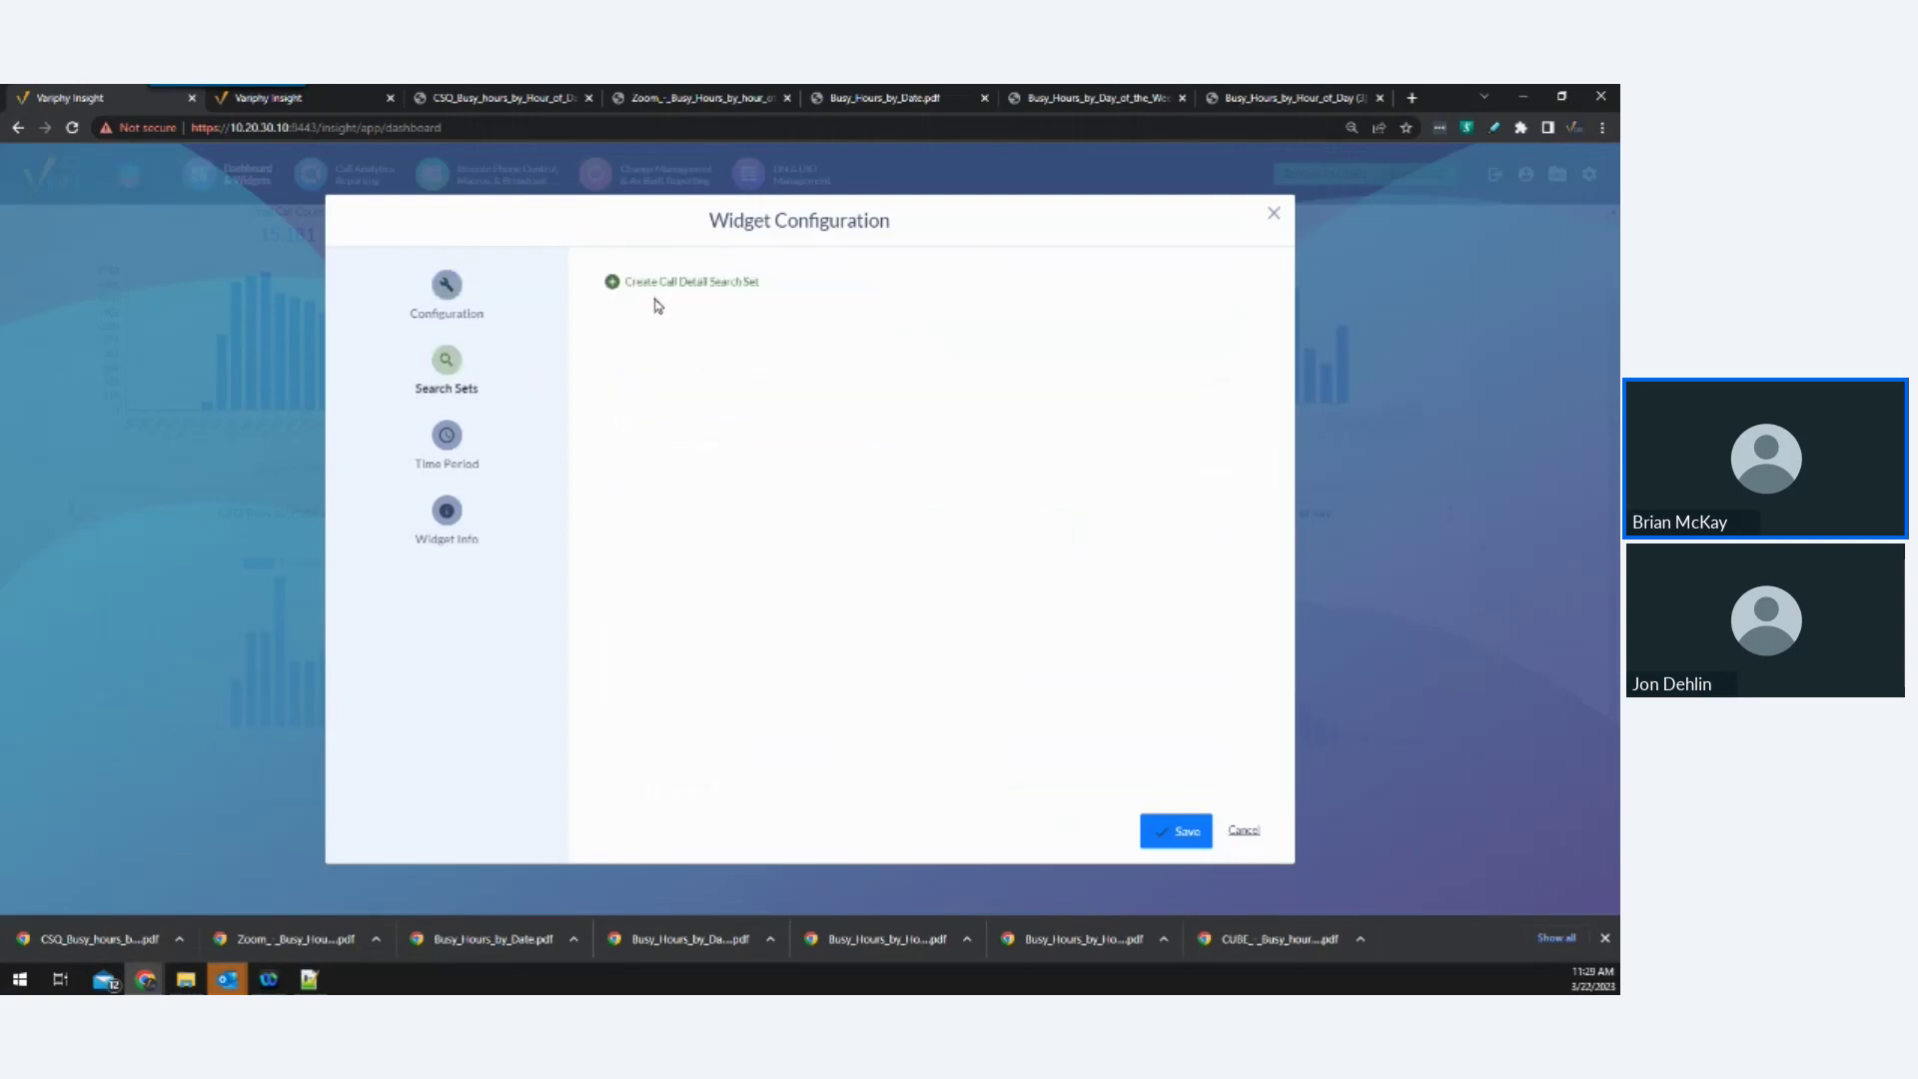
{"action": "left_click", "coordinate": [450, 440]}
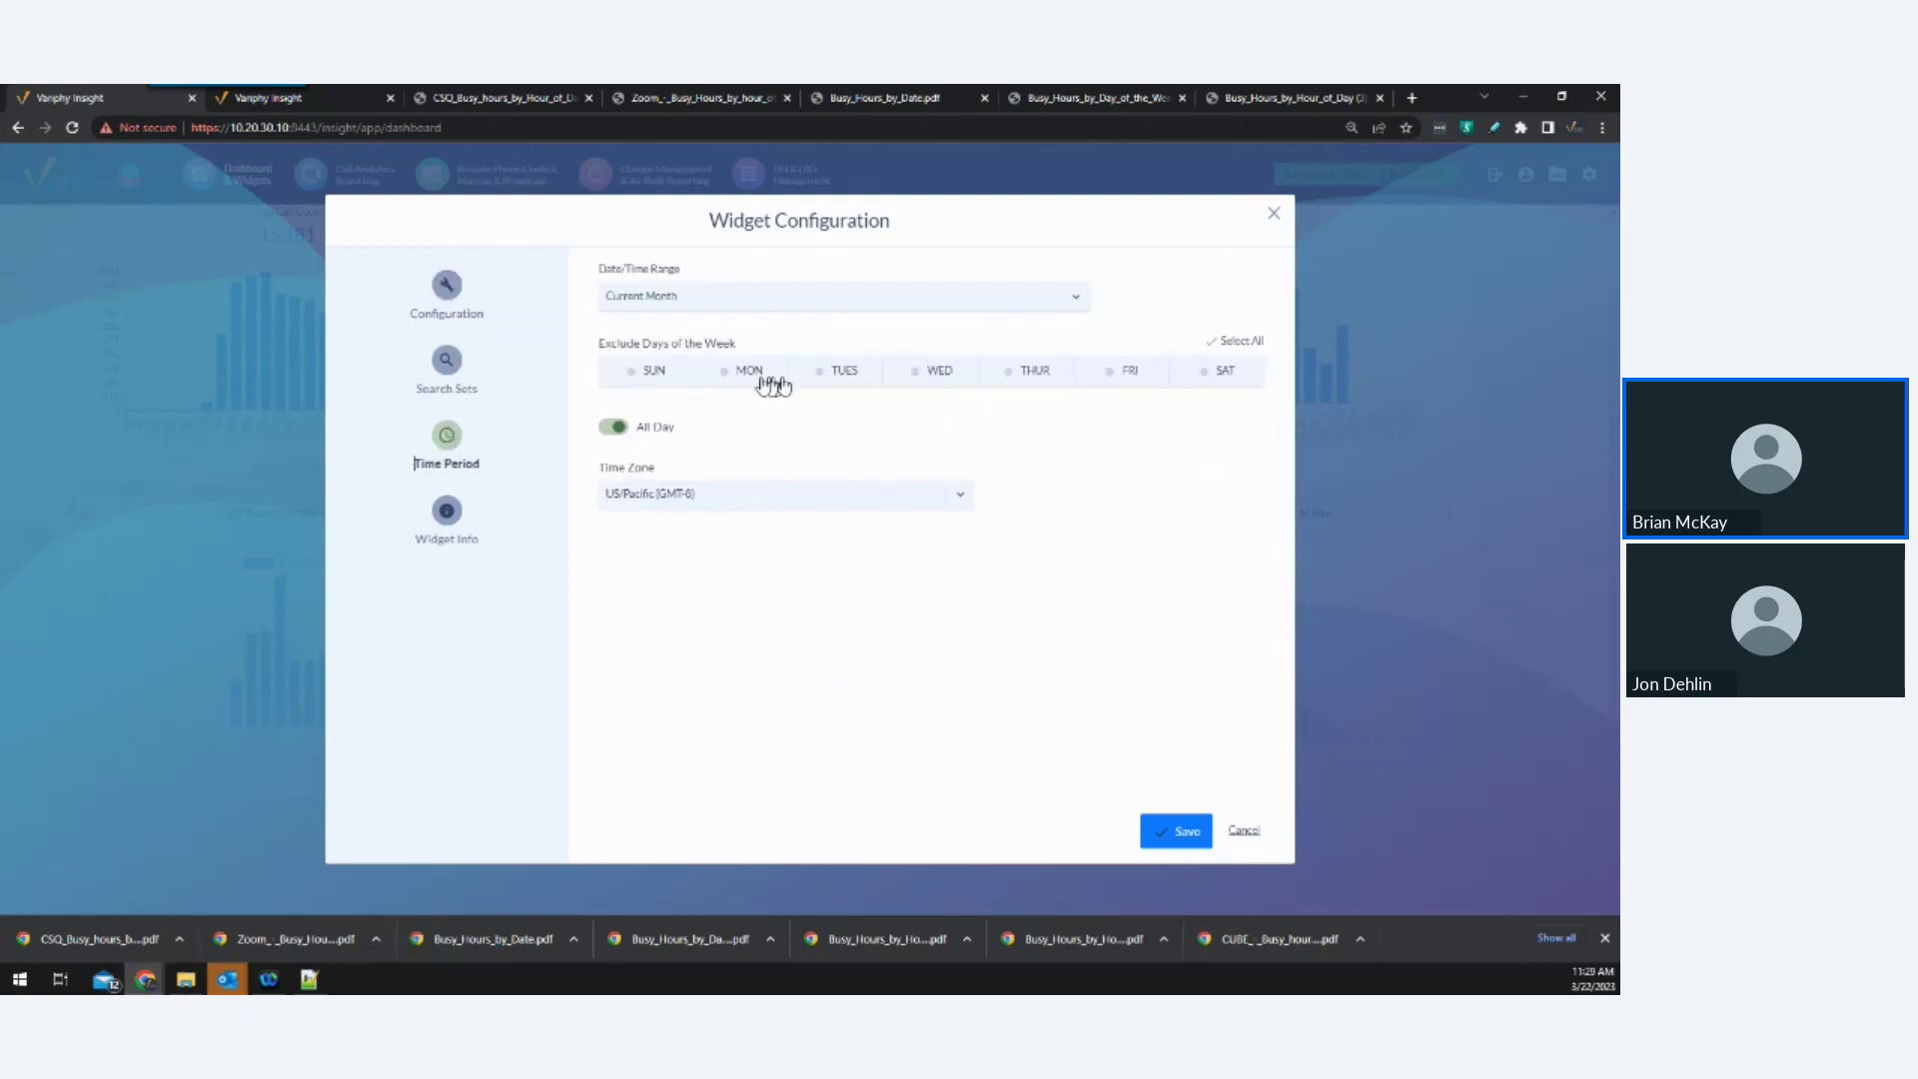
{"action": "left_click", "coordinate": [451, 289]}
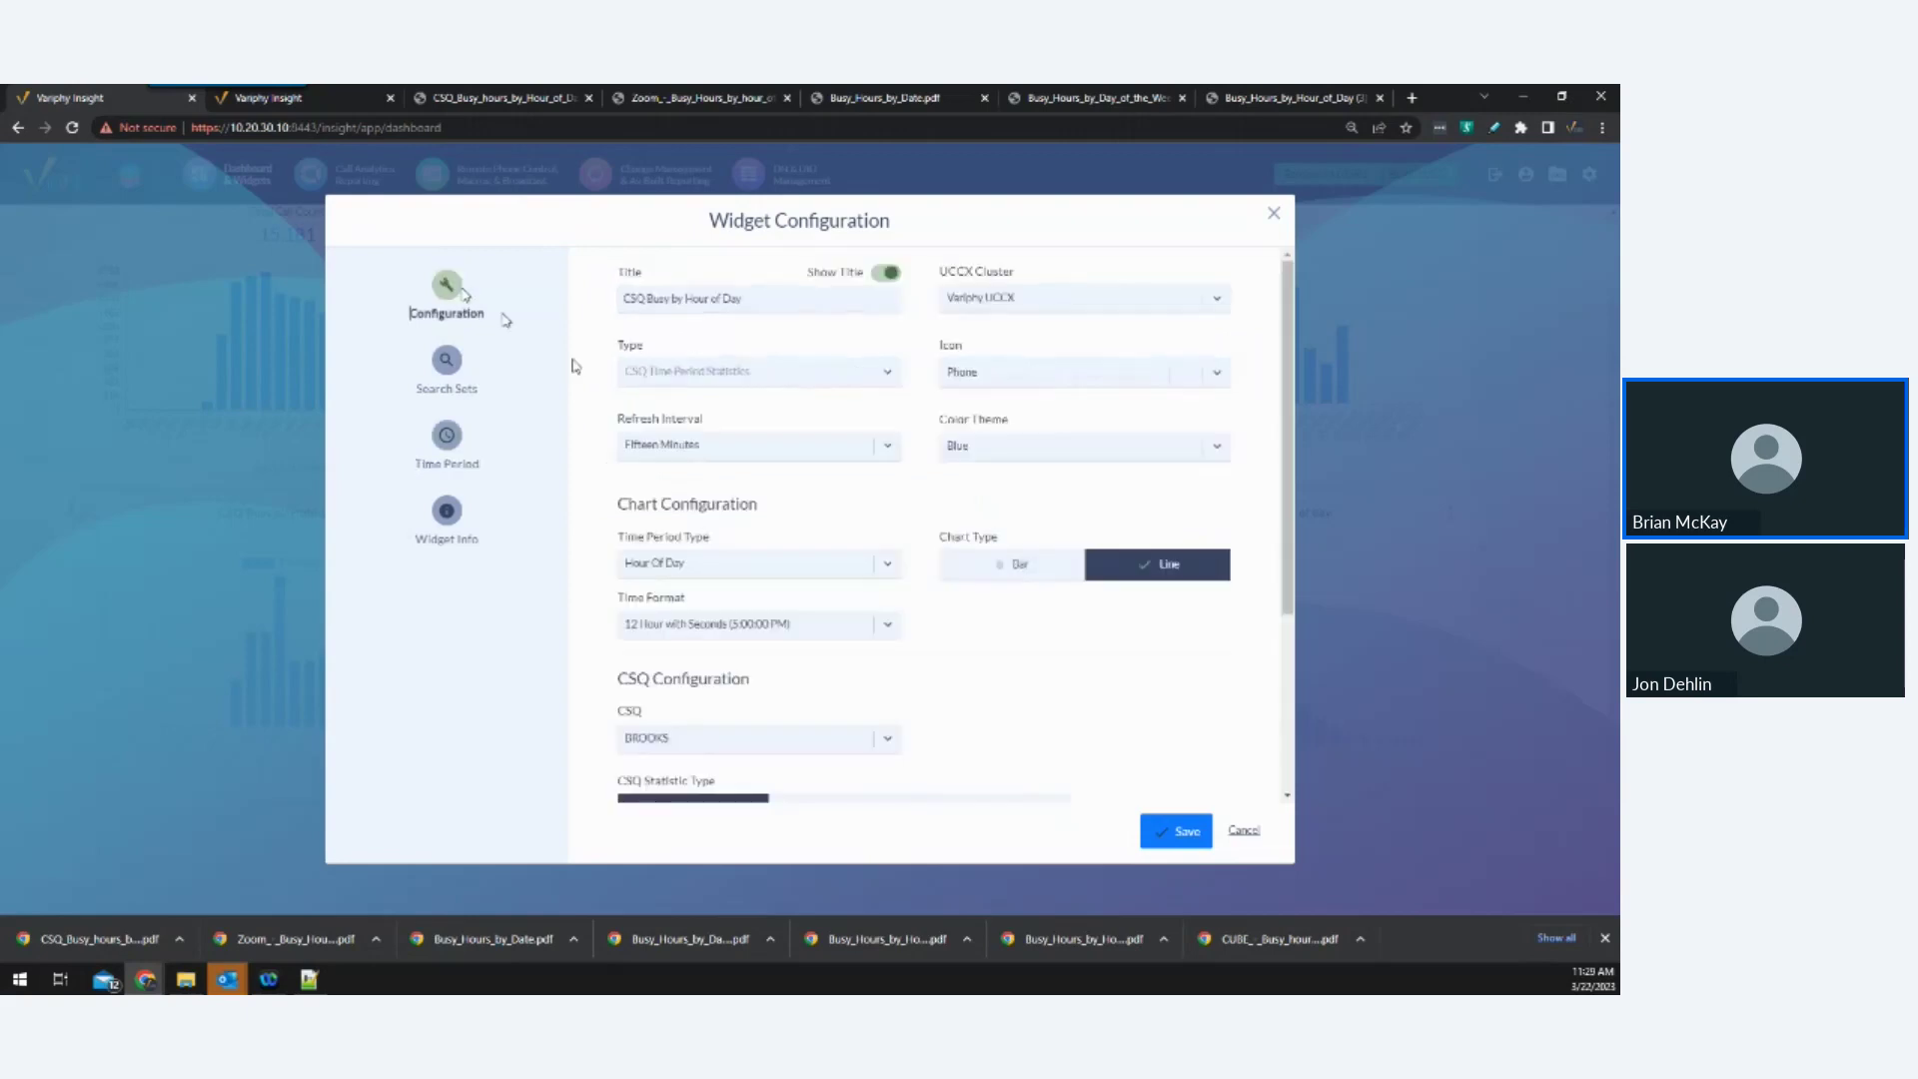
{"action": "left_click", "coordinate": [1185, 831]}
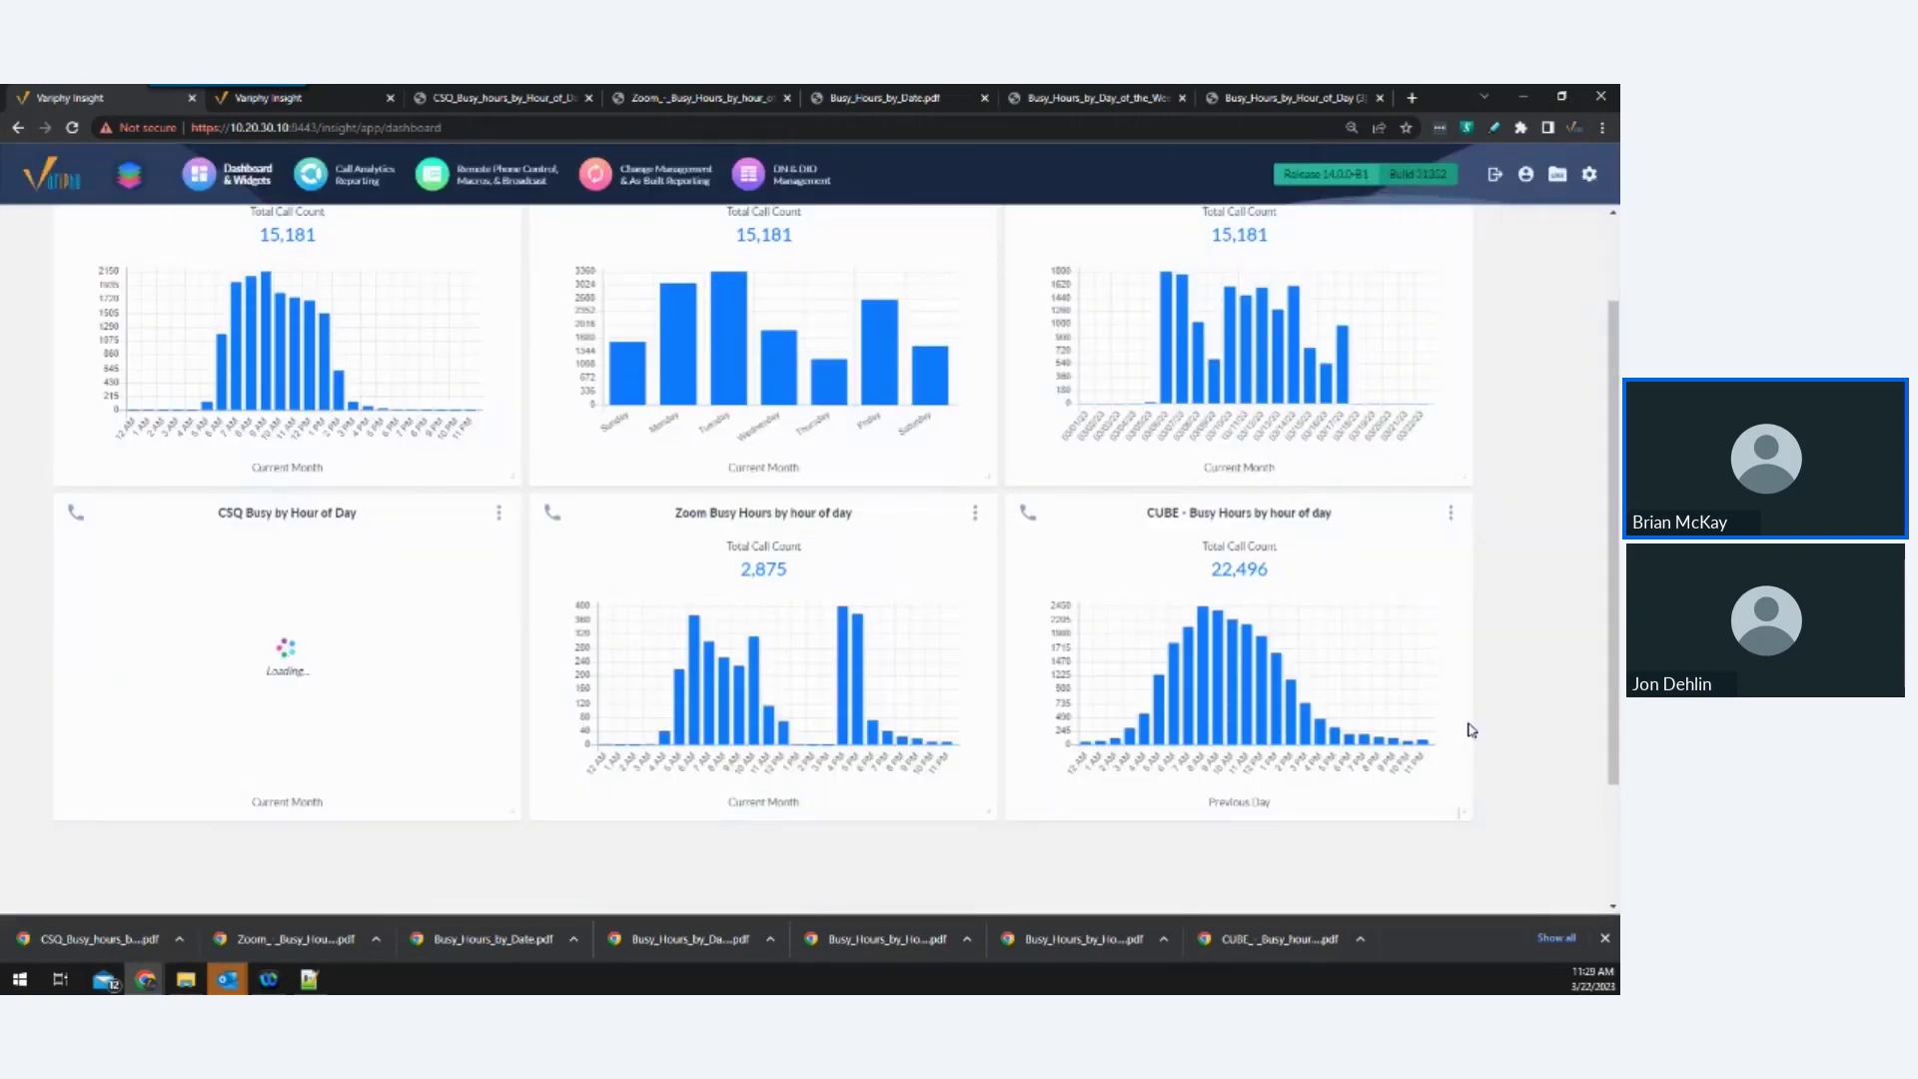
Review the Zoom Busy Hours widget's configuration and its search set source options, and close it without saving.
{"action": "left_click", "coordinate": [975, 513]}
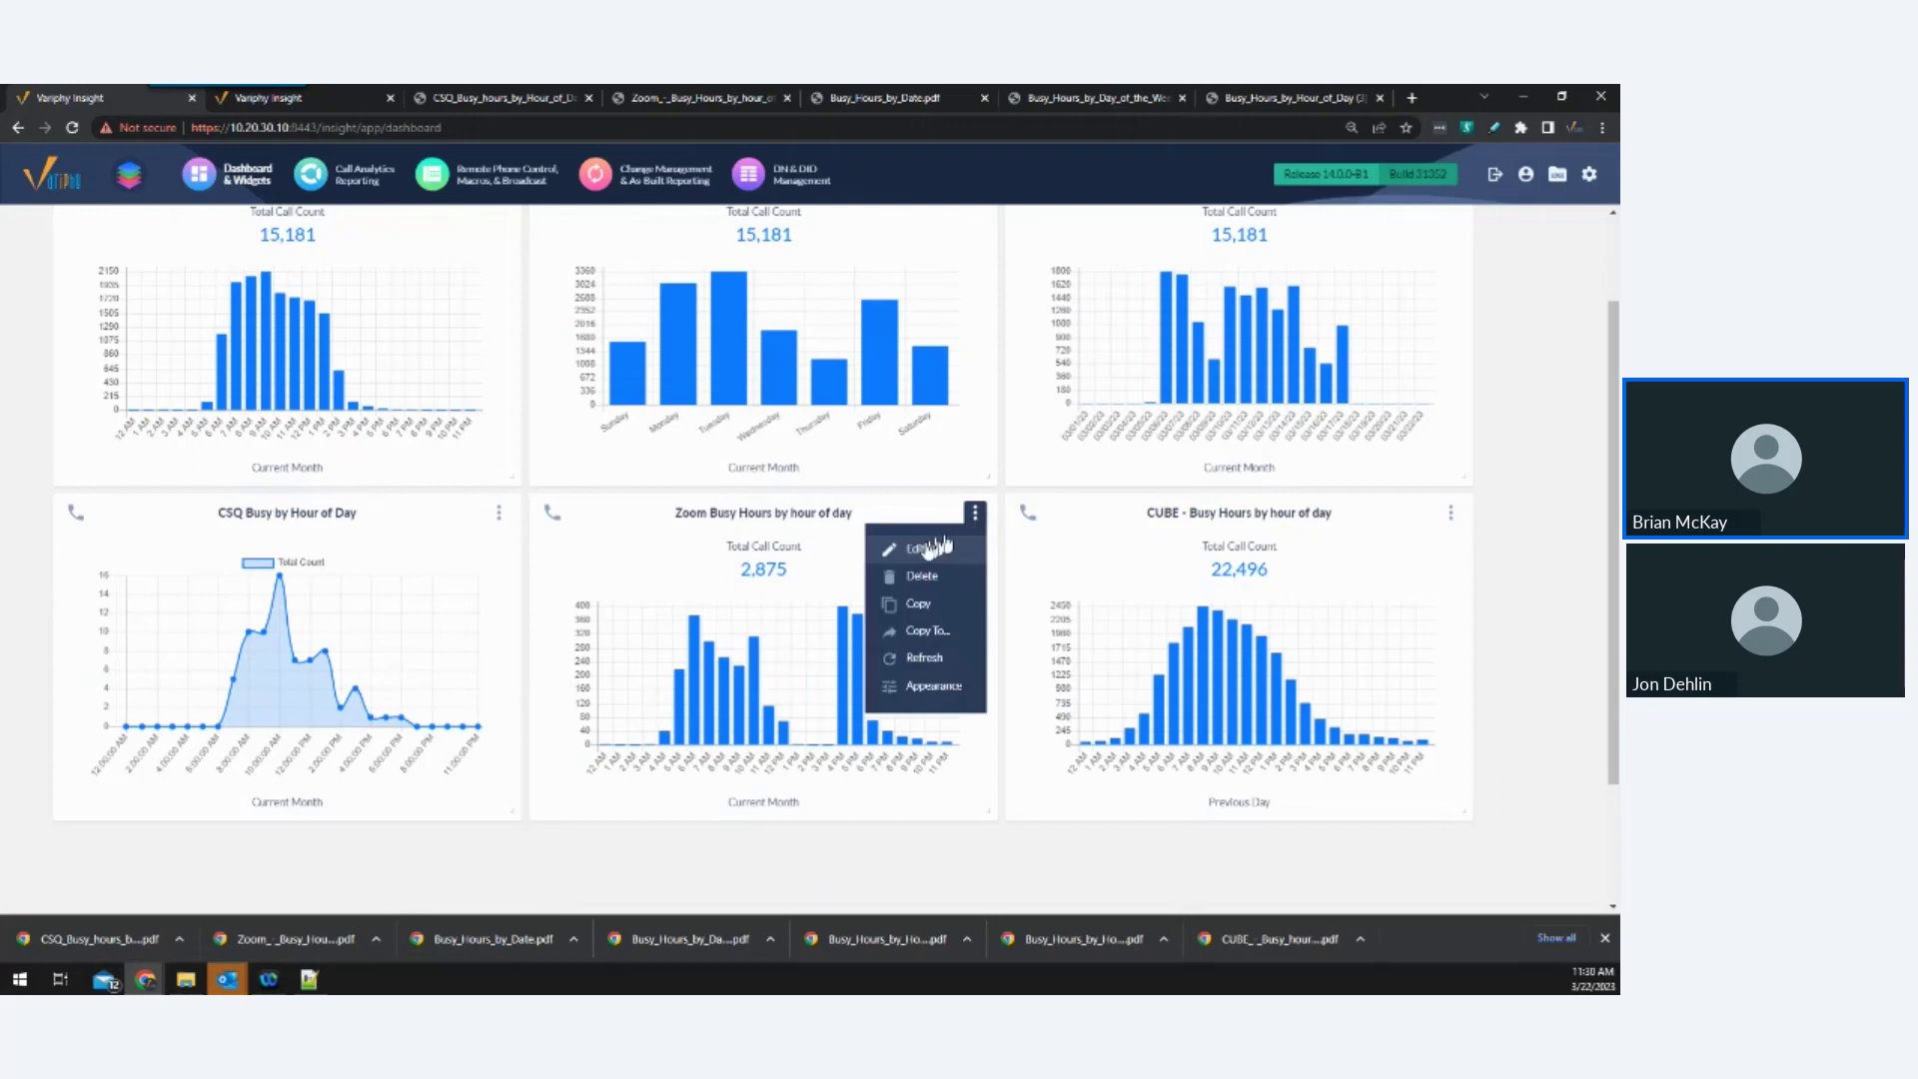
{"action": "left_click", "coordinate": [916, 559]}
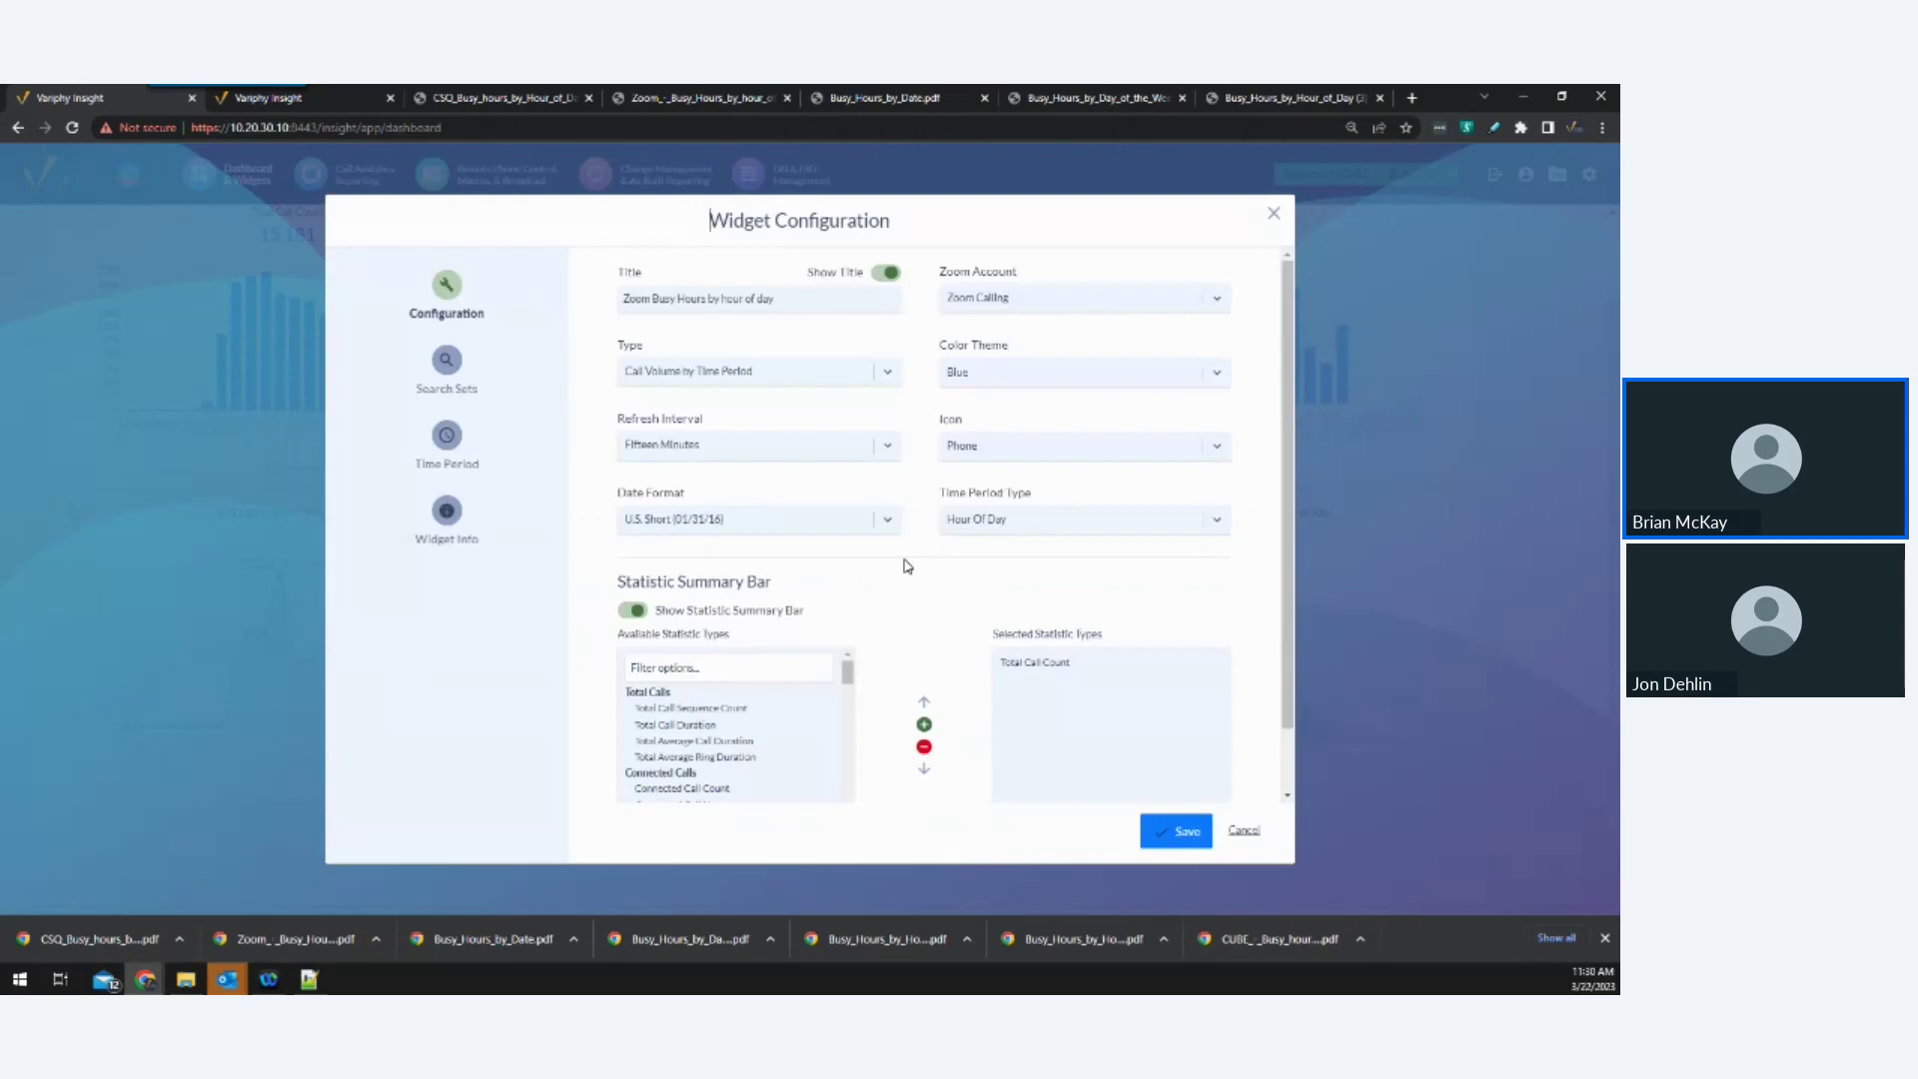
{"action": "scroll", "coordinate": [904, 565], "scroll_direction": "down", "scroll_amount": 1}
{"action": "left_click", "coordinate": [462, 375]}
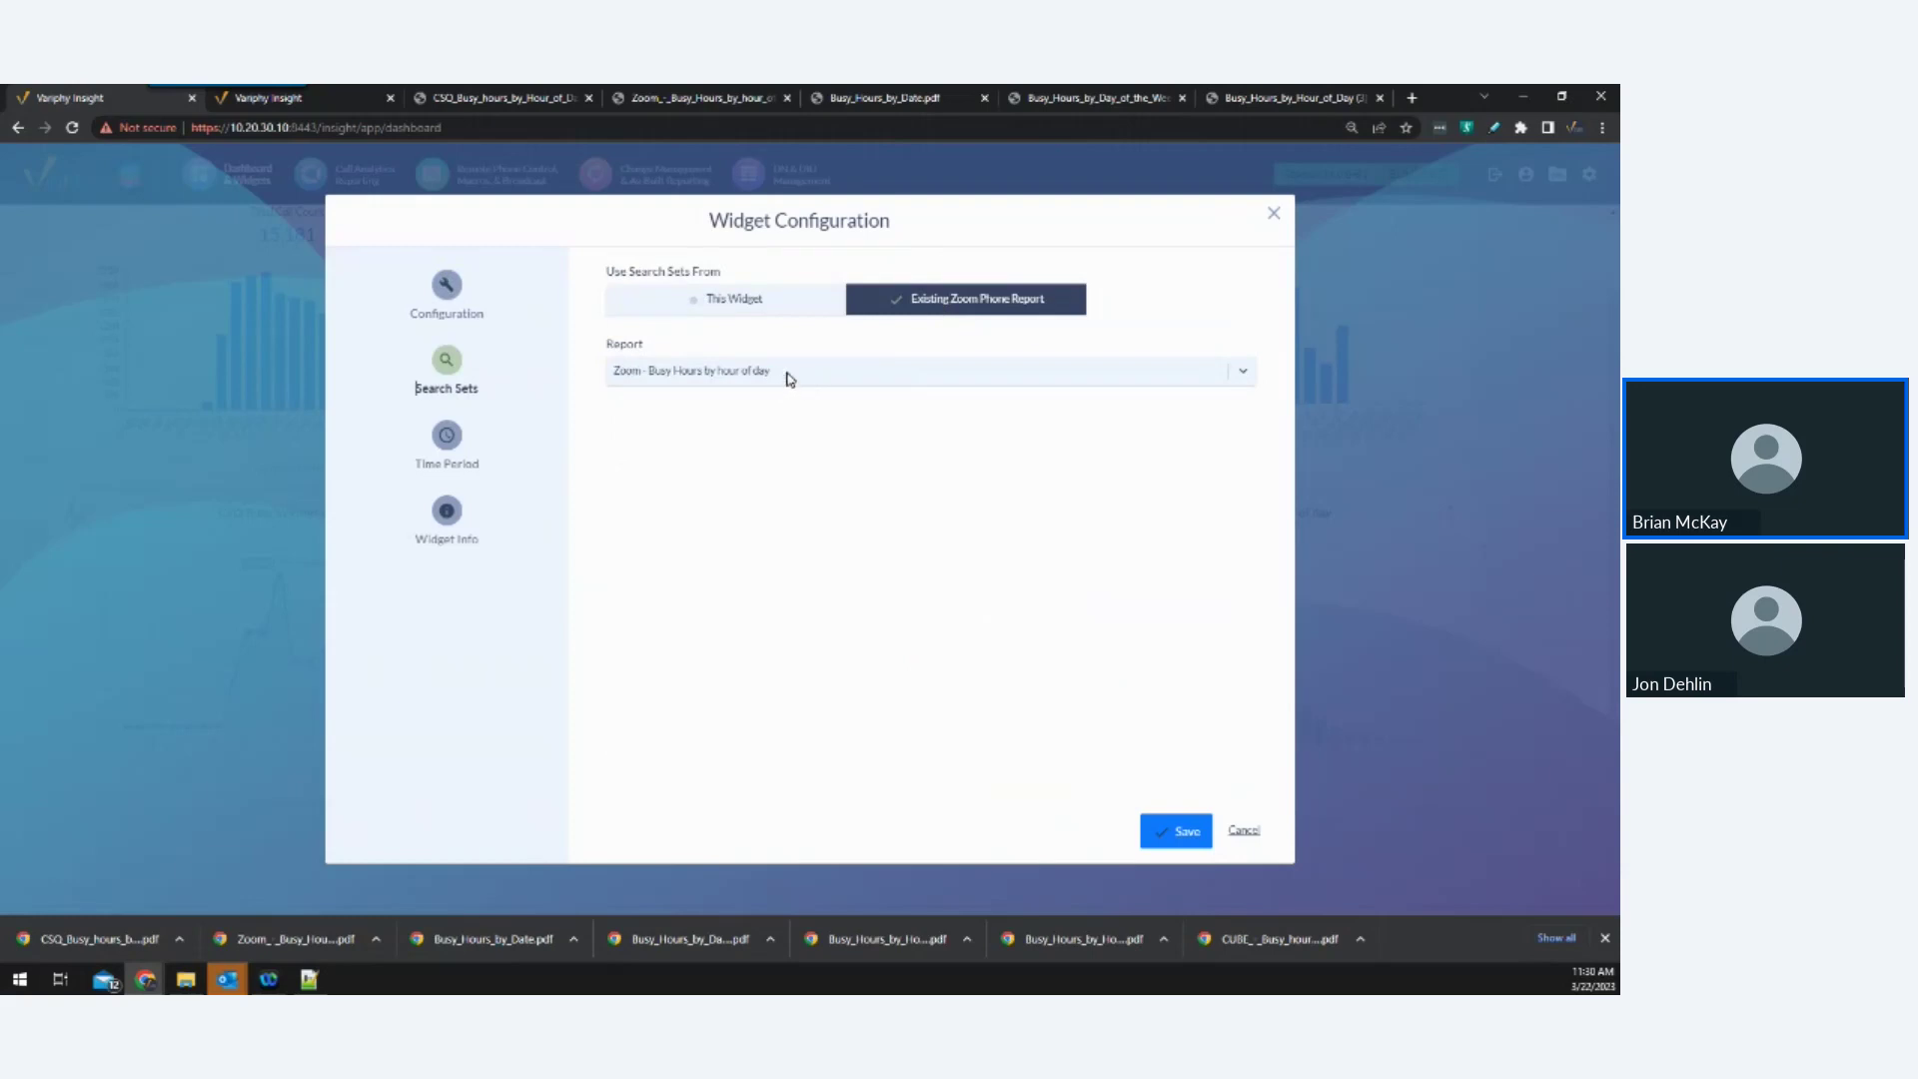
{"action": "left_click", "coordinate": [770, 300]}
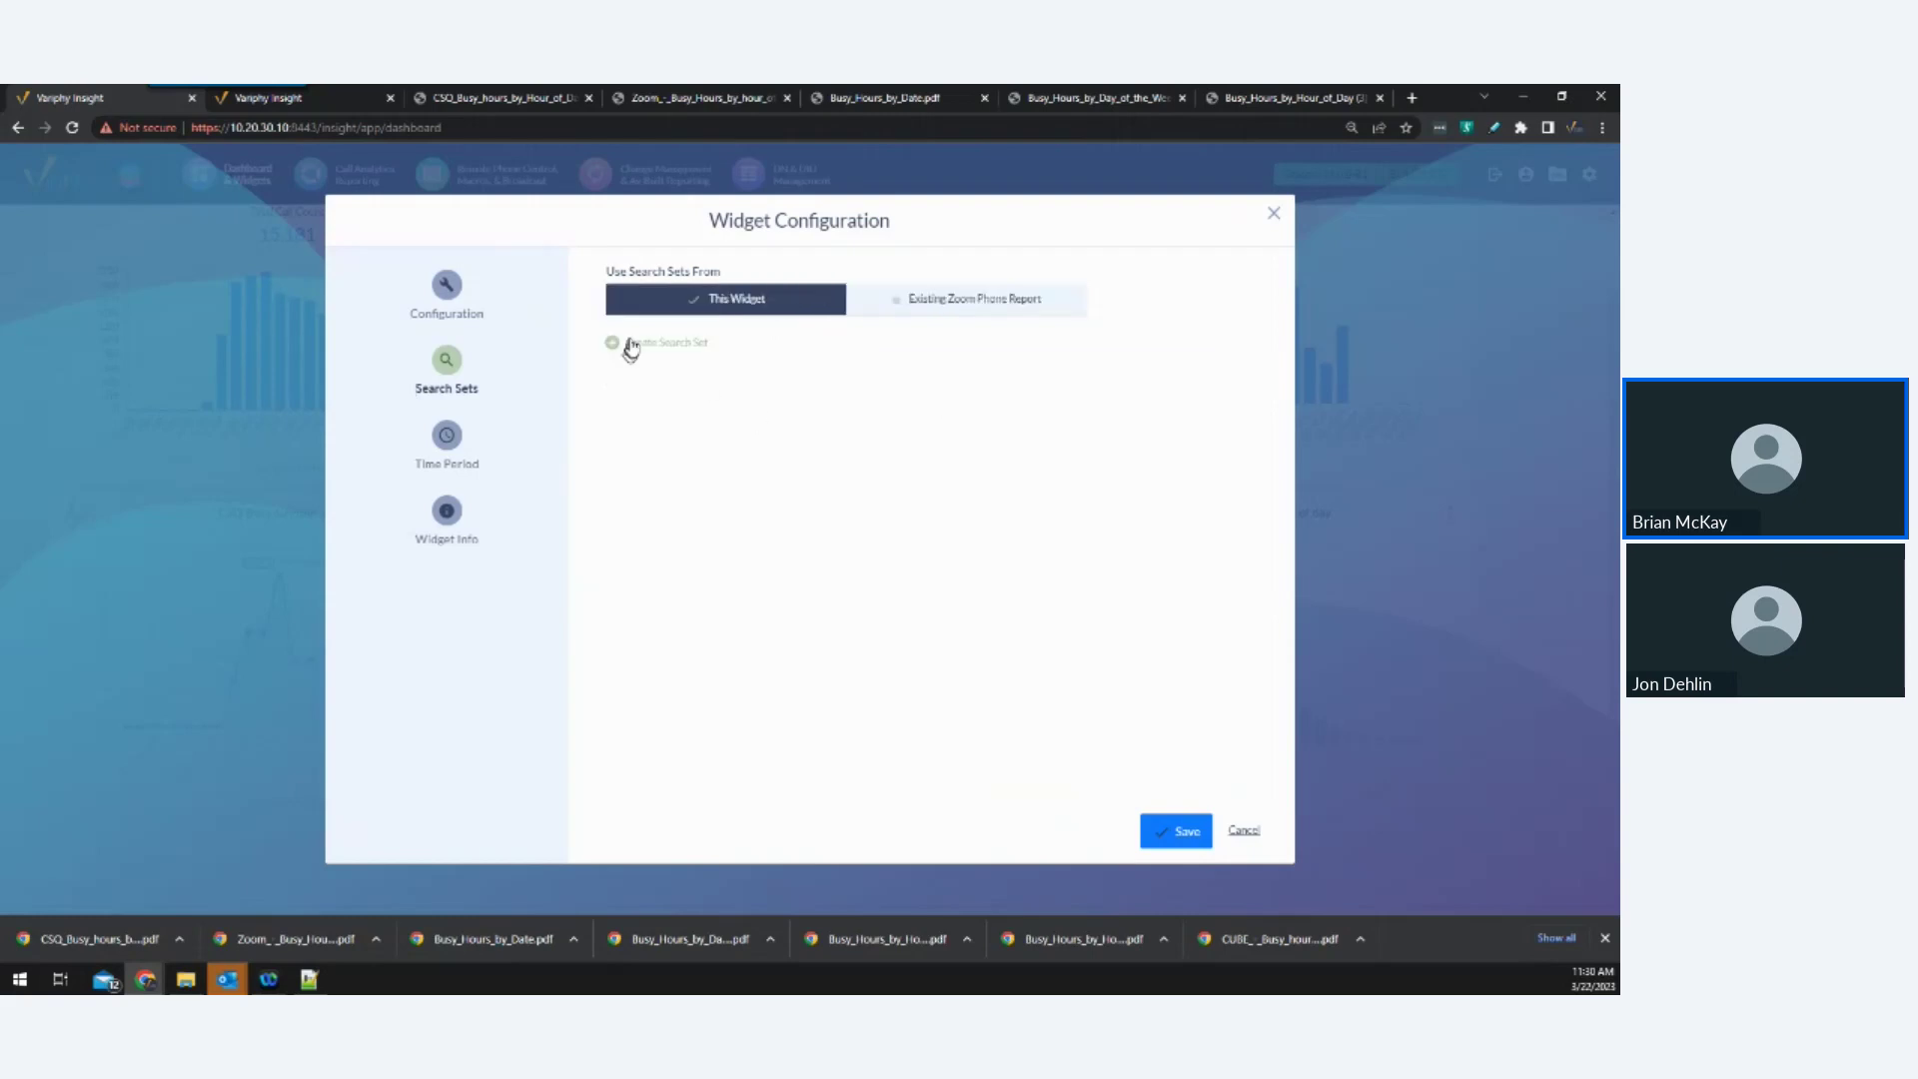
{"action": "left_click", "coordinate": [932, 317]}
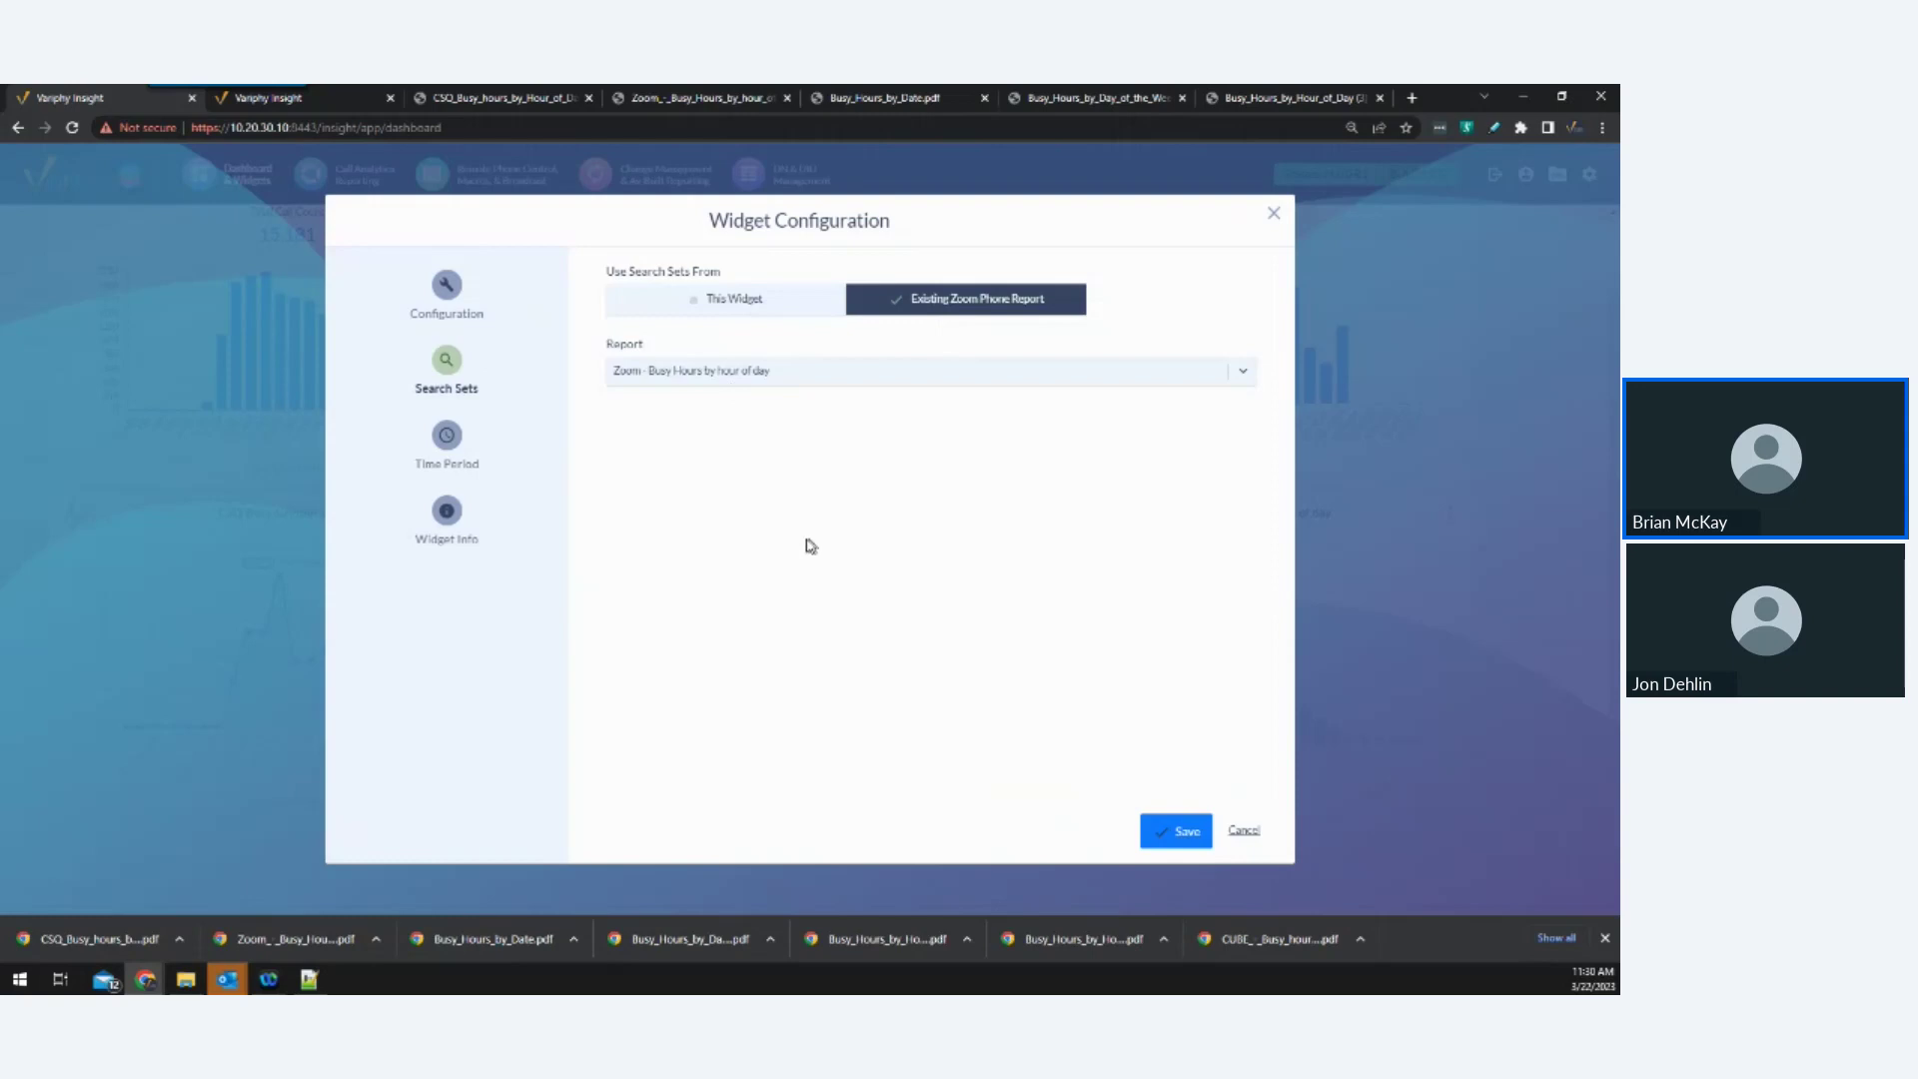
{"action": "left_click", "coordinate": [455, 297]}
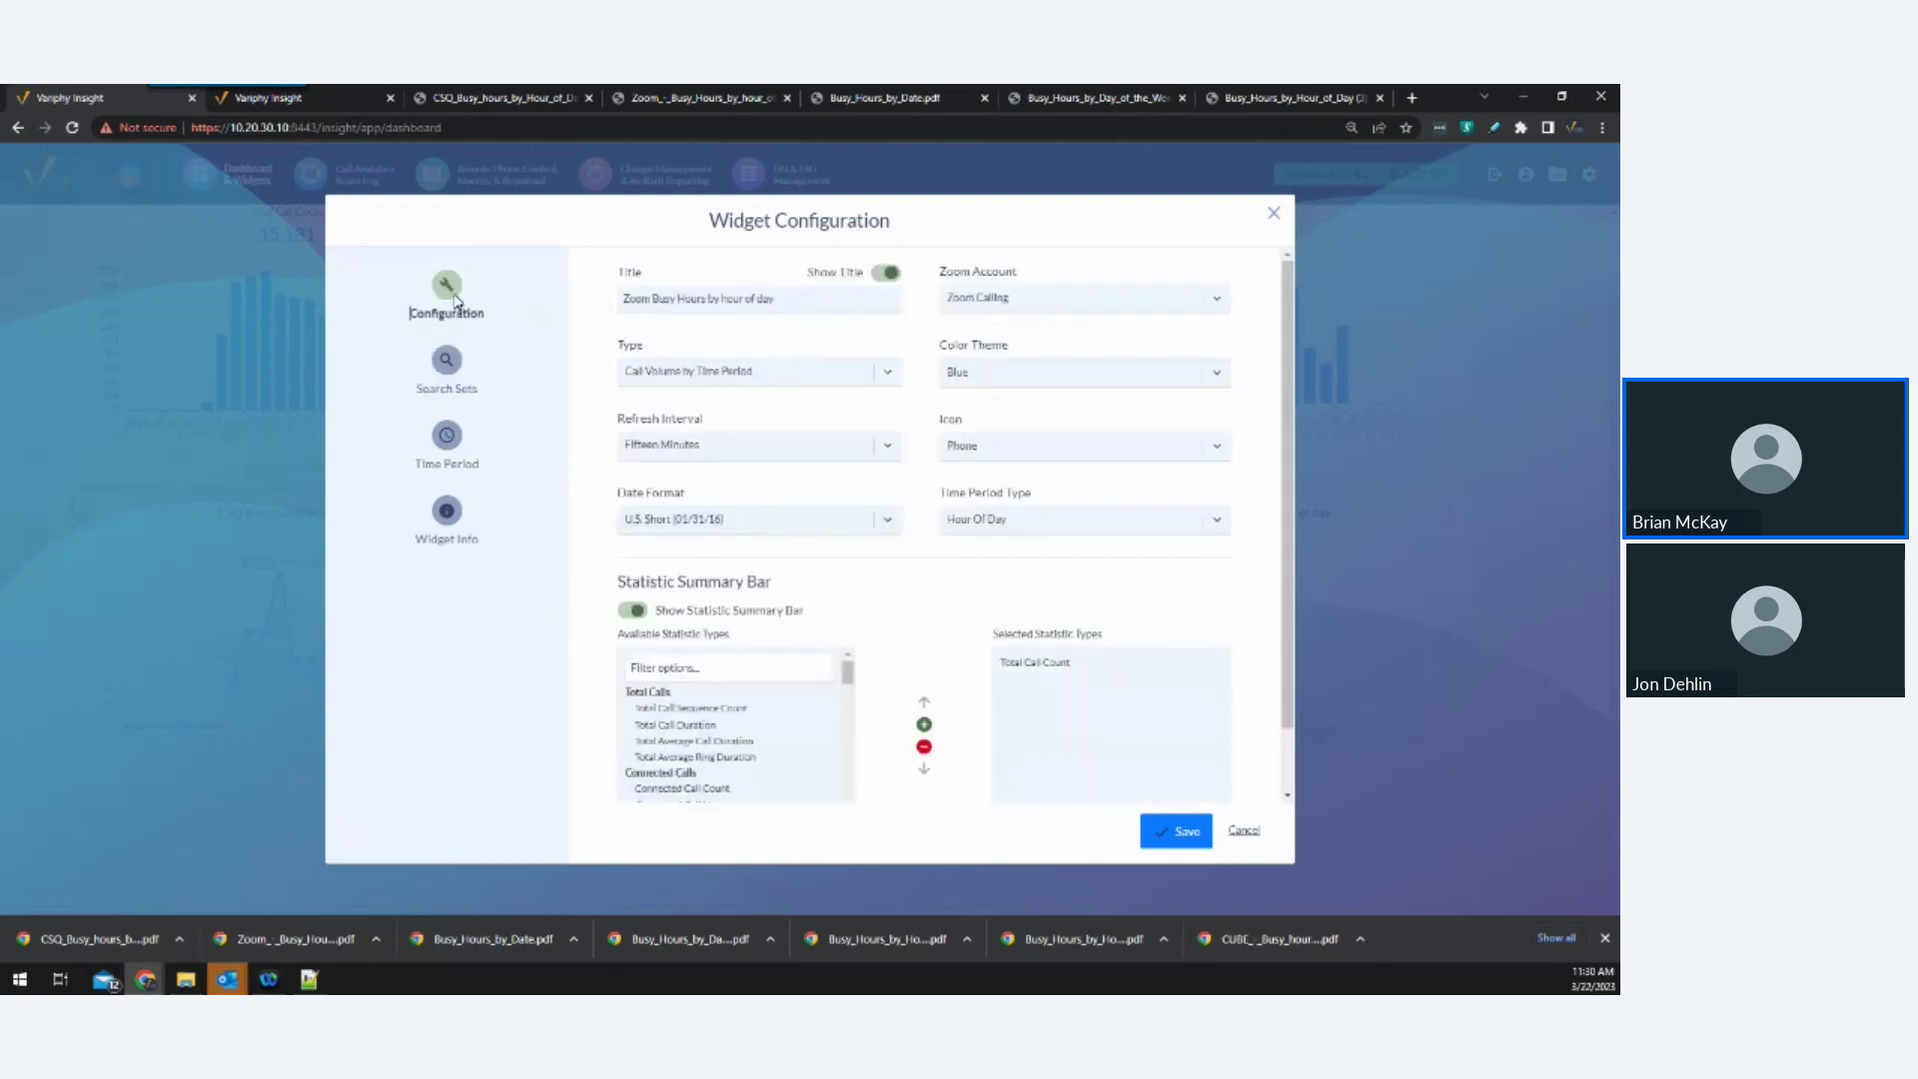
{"action": "left_click", "coordinate": [1249, 834]}
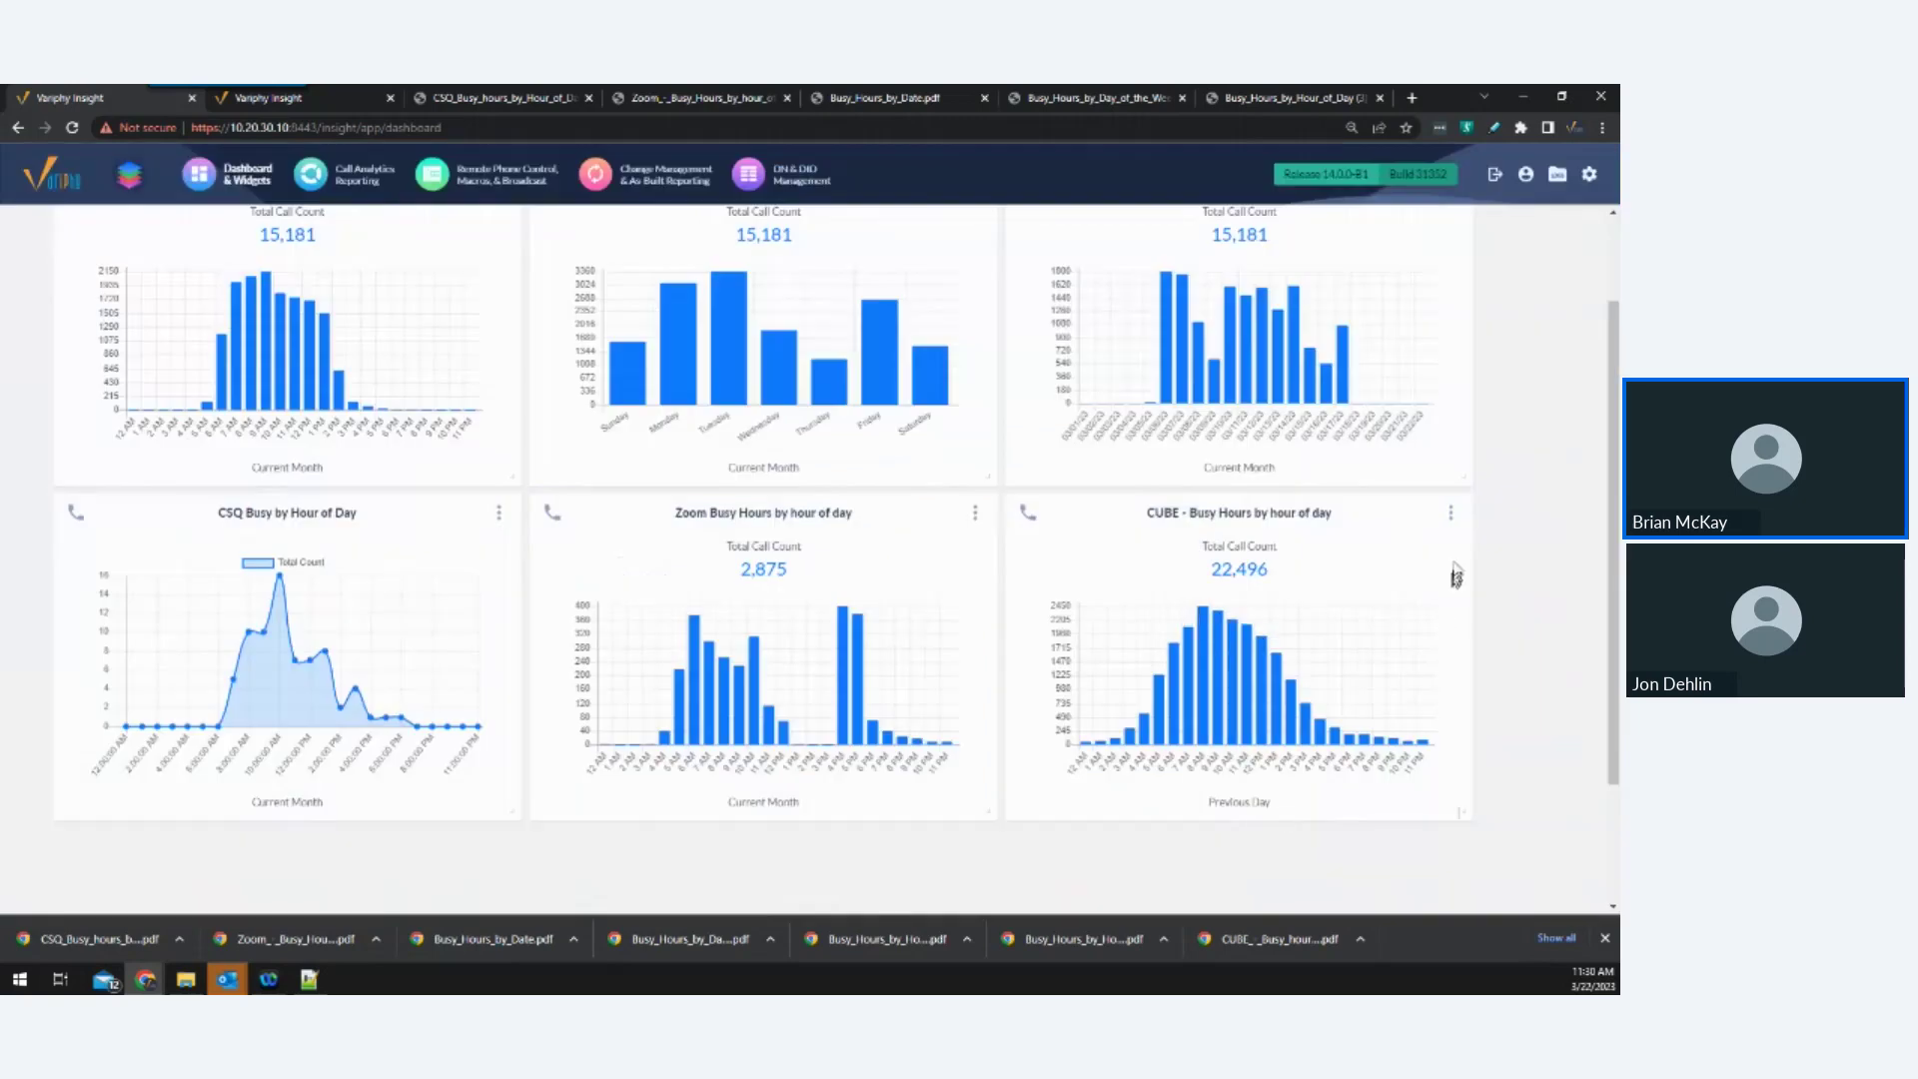
Open the CUBE - Busy Hours by hour of day widget for editing and review its configuration and search set source.
{"action": "left_click", "coordinate": [1451, 512]}
{"action": "left_click", "coordinate": [1419, 550]}
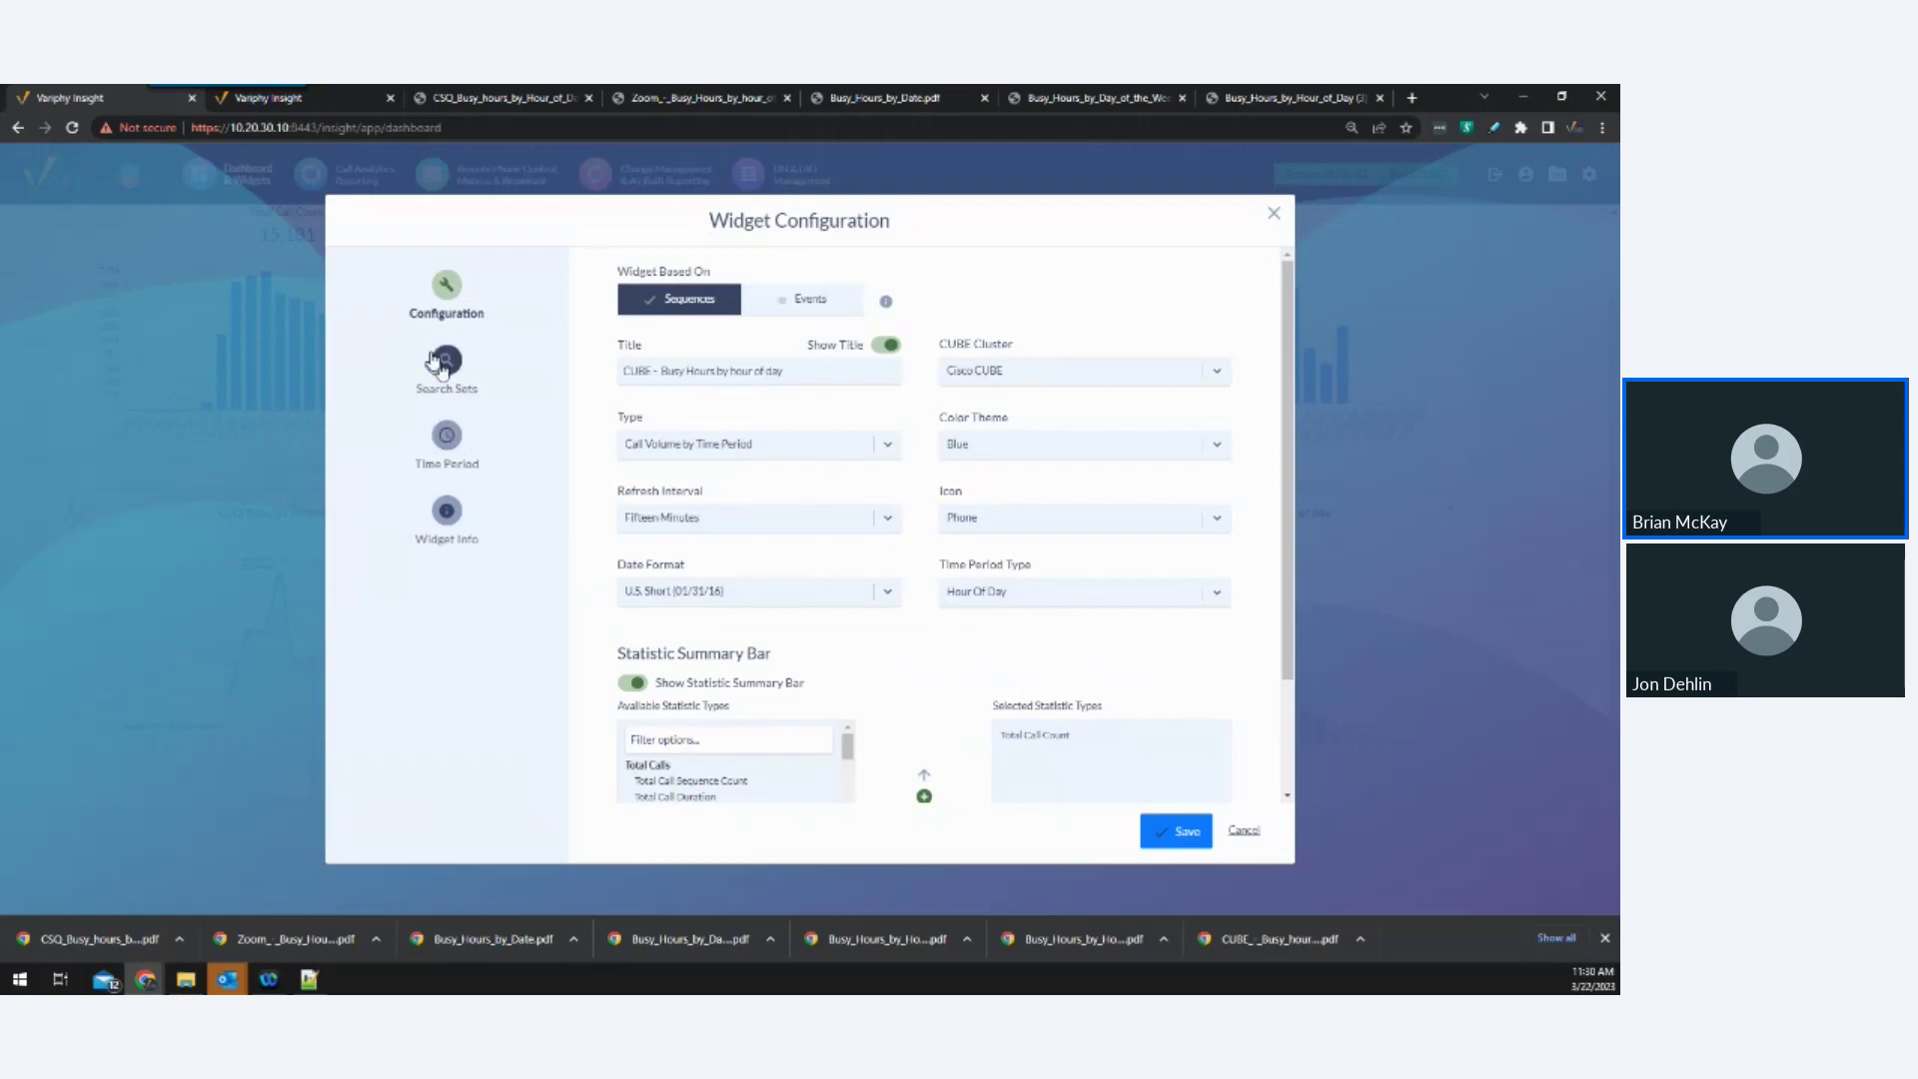
{"action": "scroll", "coordinate": [1059, 578], "scroll_direction": "down", "scroll_amount": 3}
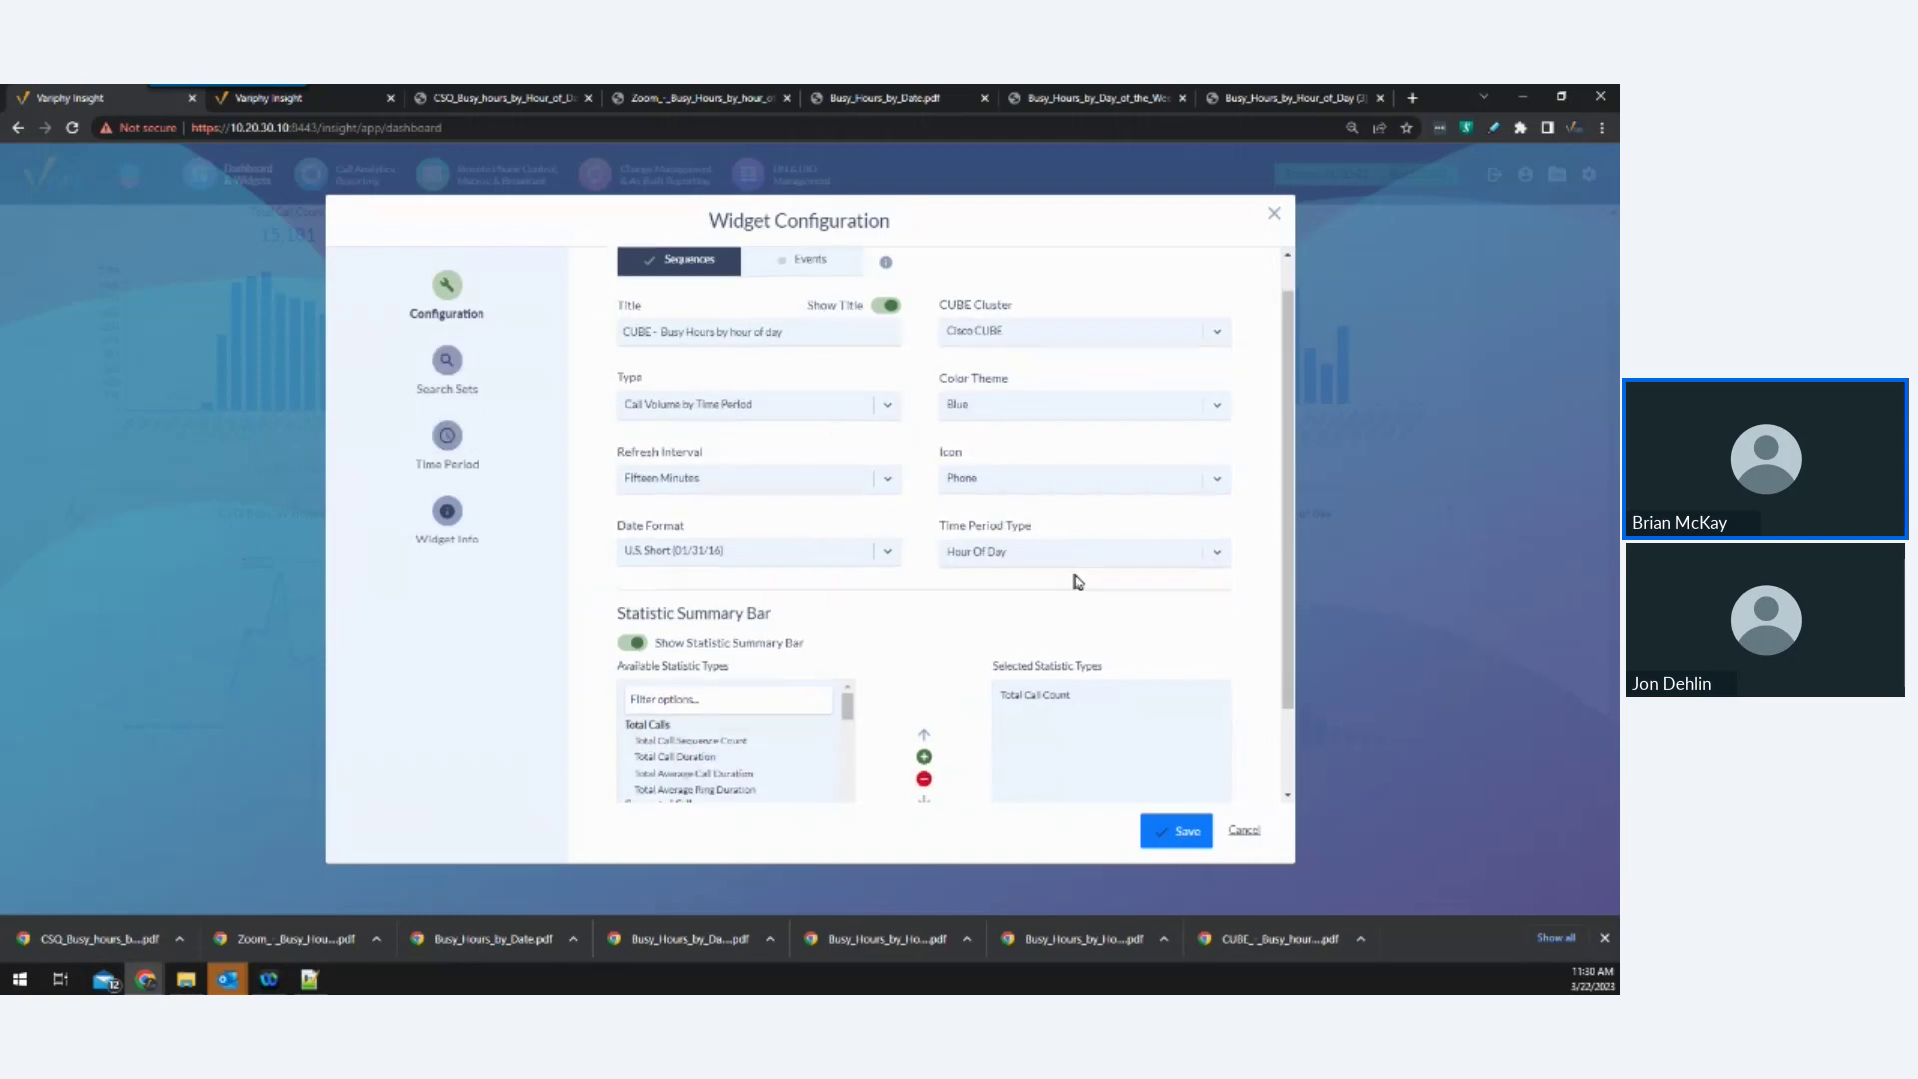
{"action": "scroll", "coordinate": [1089, 577], "scroll_direction": "up", "scroll_amount": 3}
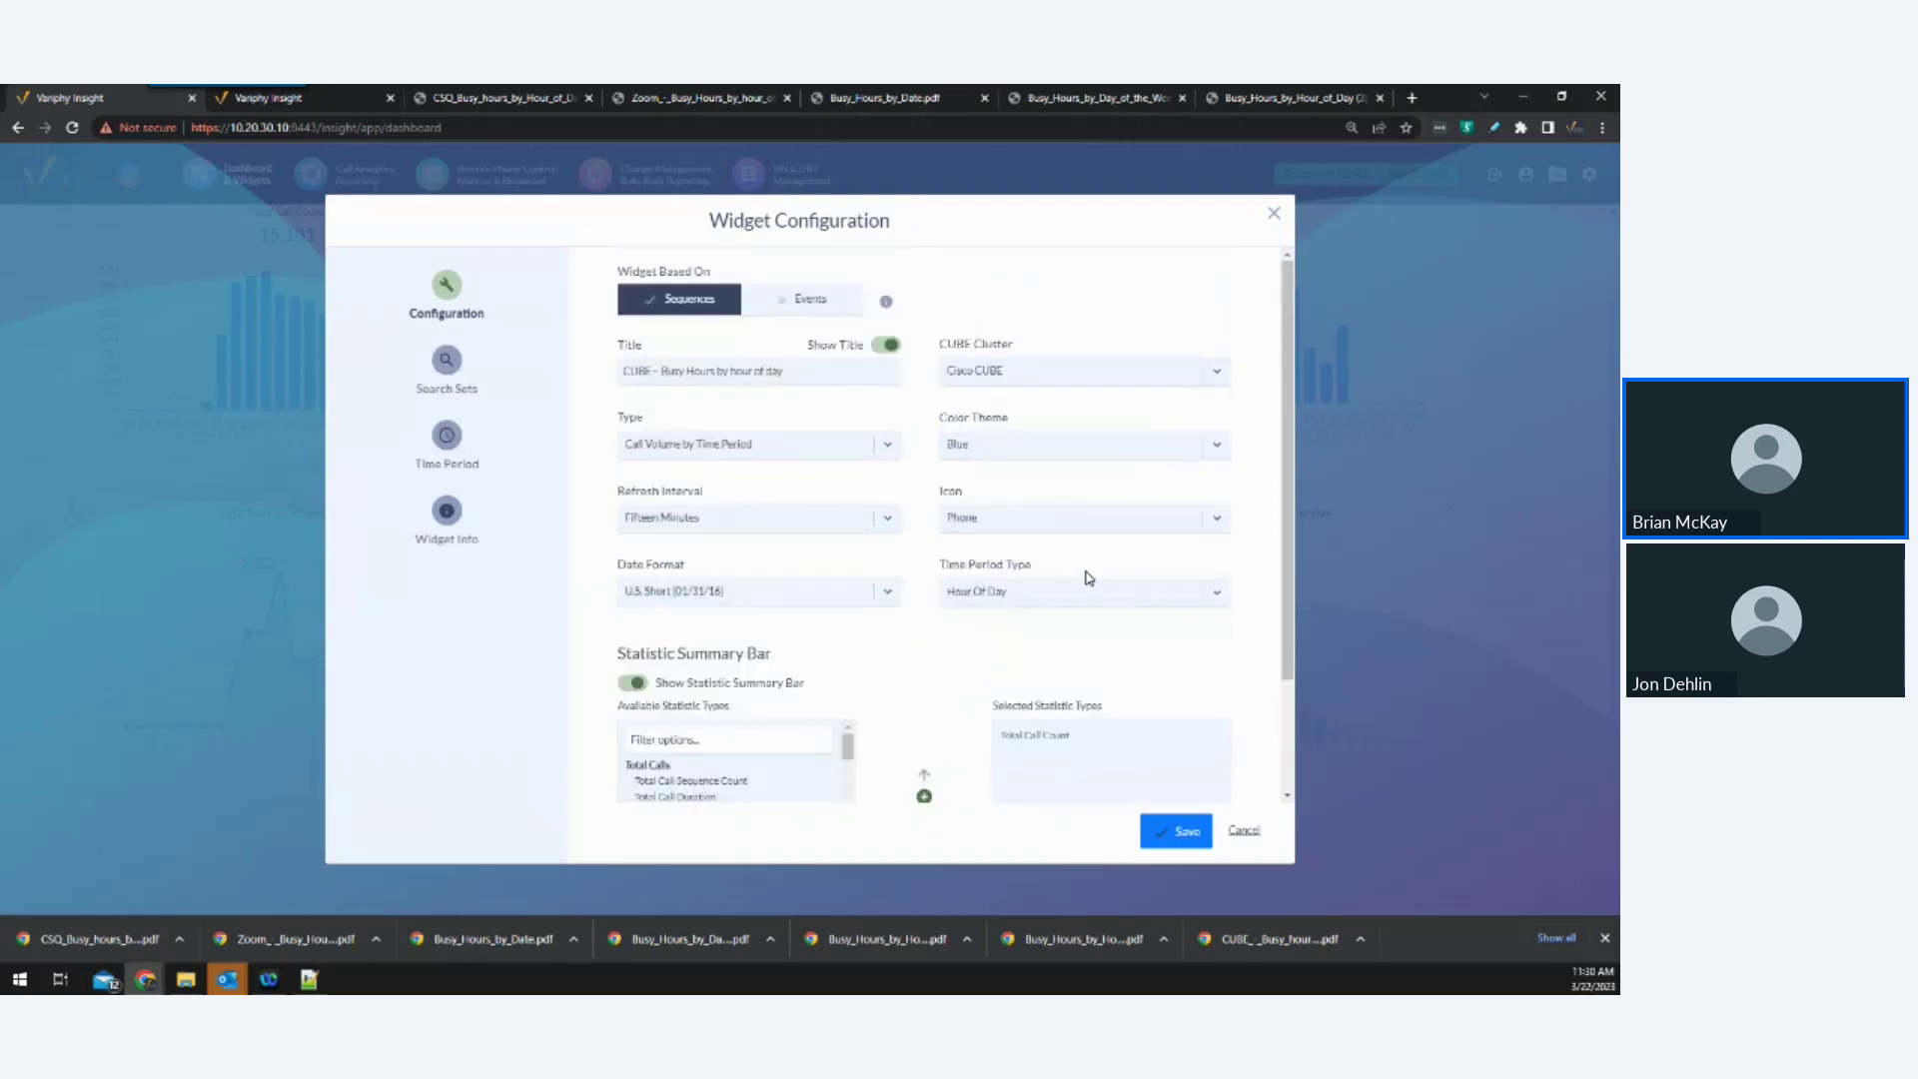
{"action": "left_click", "coordinate": [449, 366]}
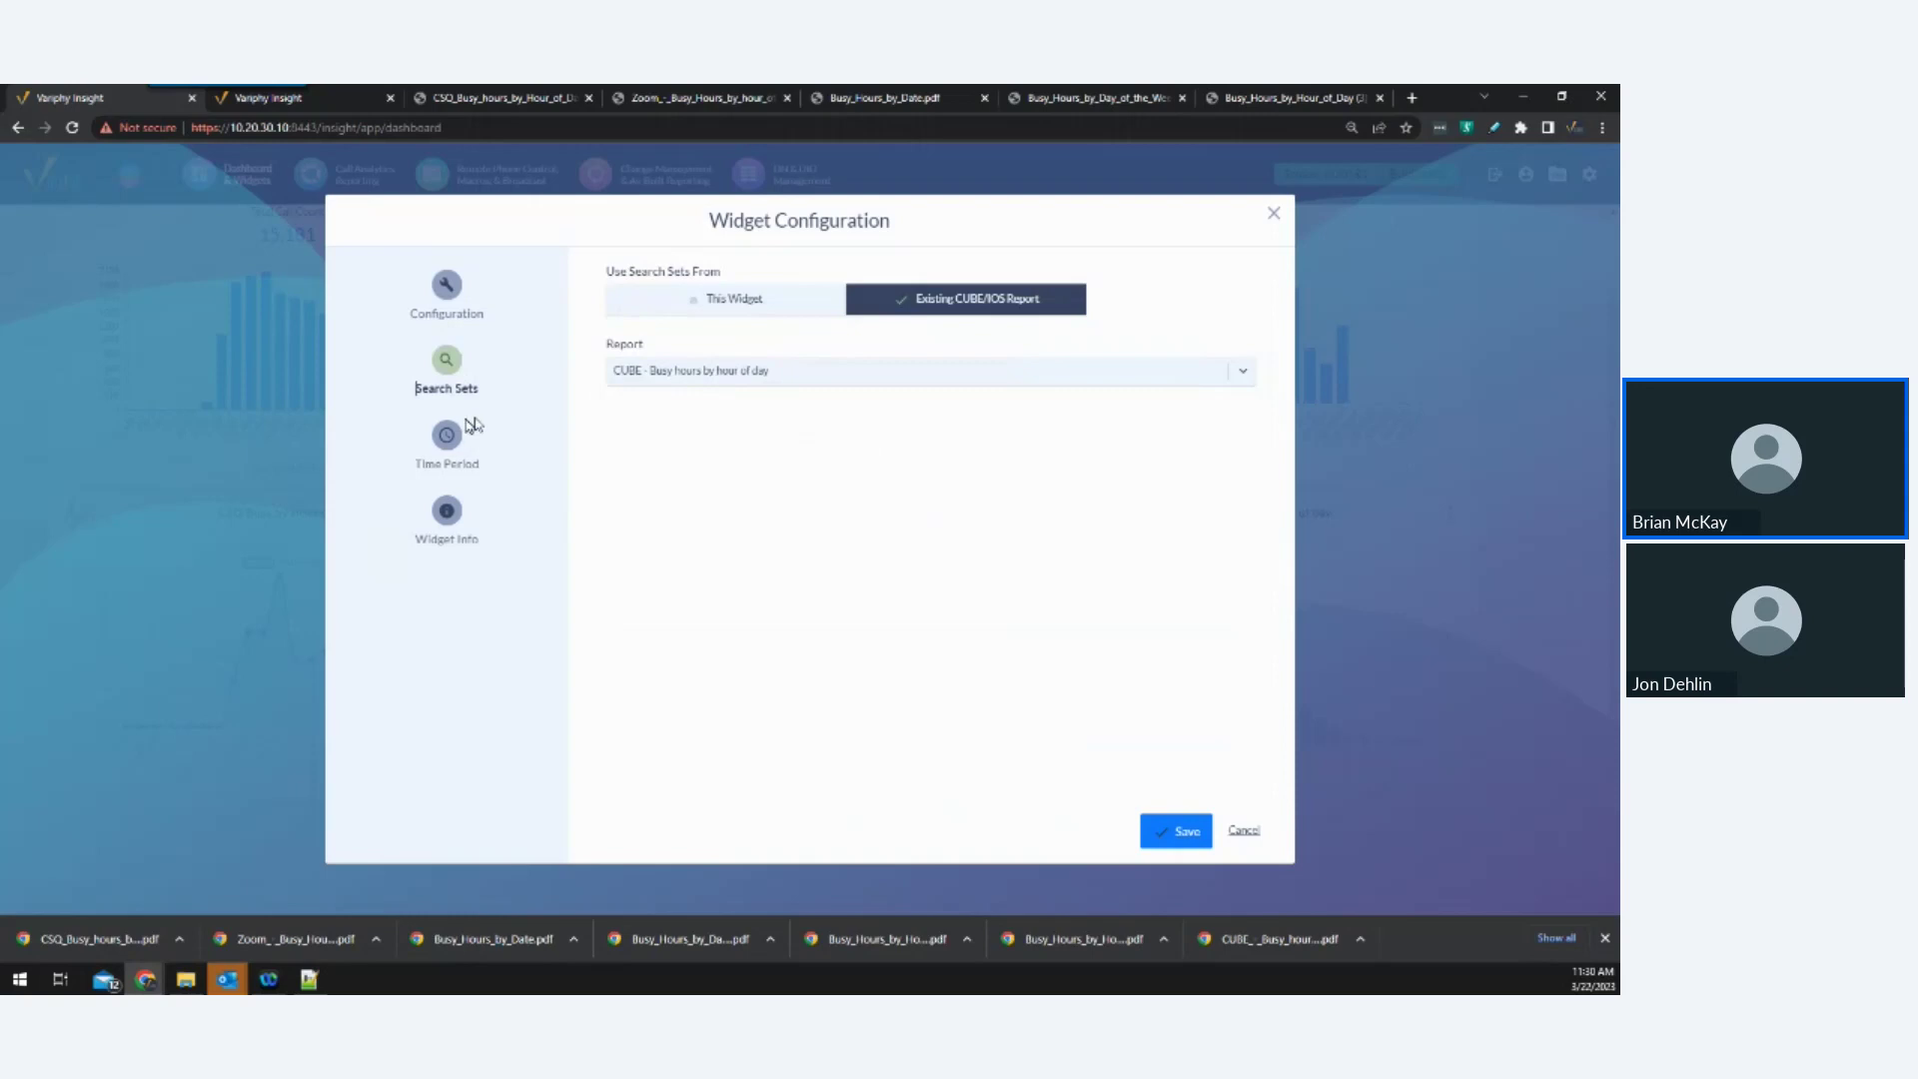
Review the CUBE widget's time period and available date/time ranges, and close the widget without saving.
{"action": "left_click", "coordinate": [447, 436]}
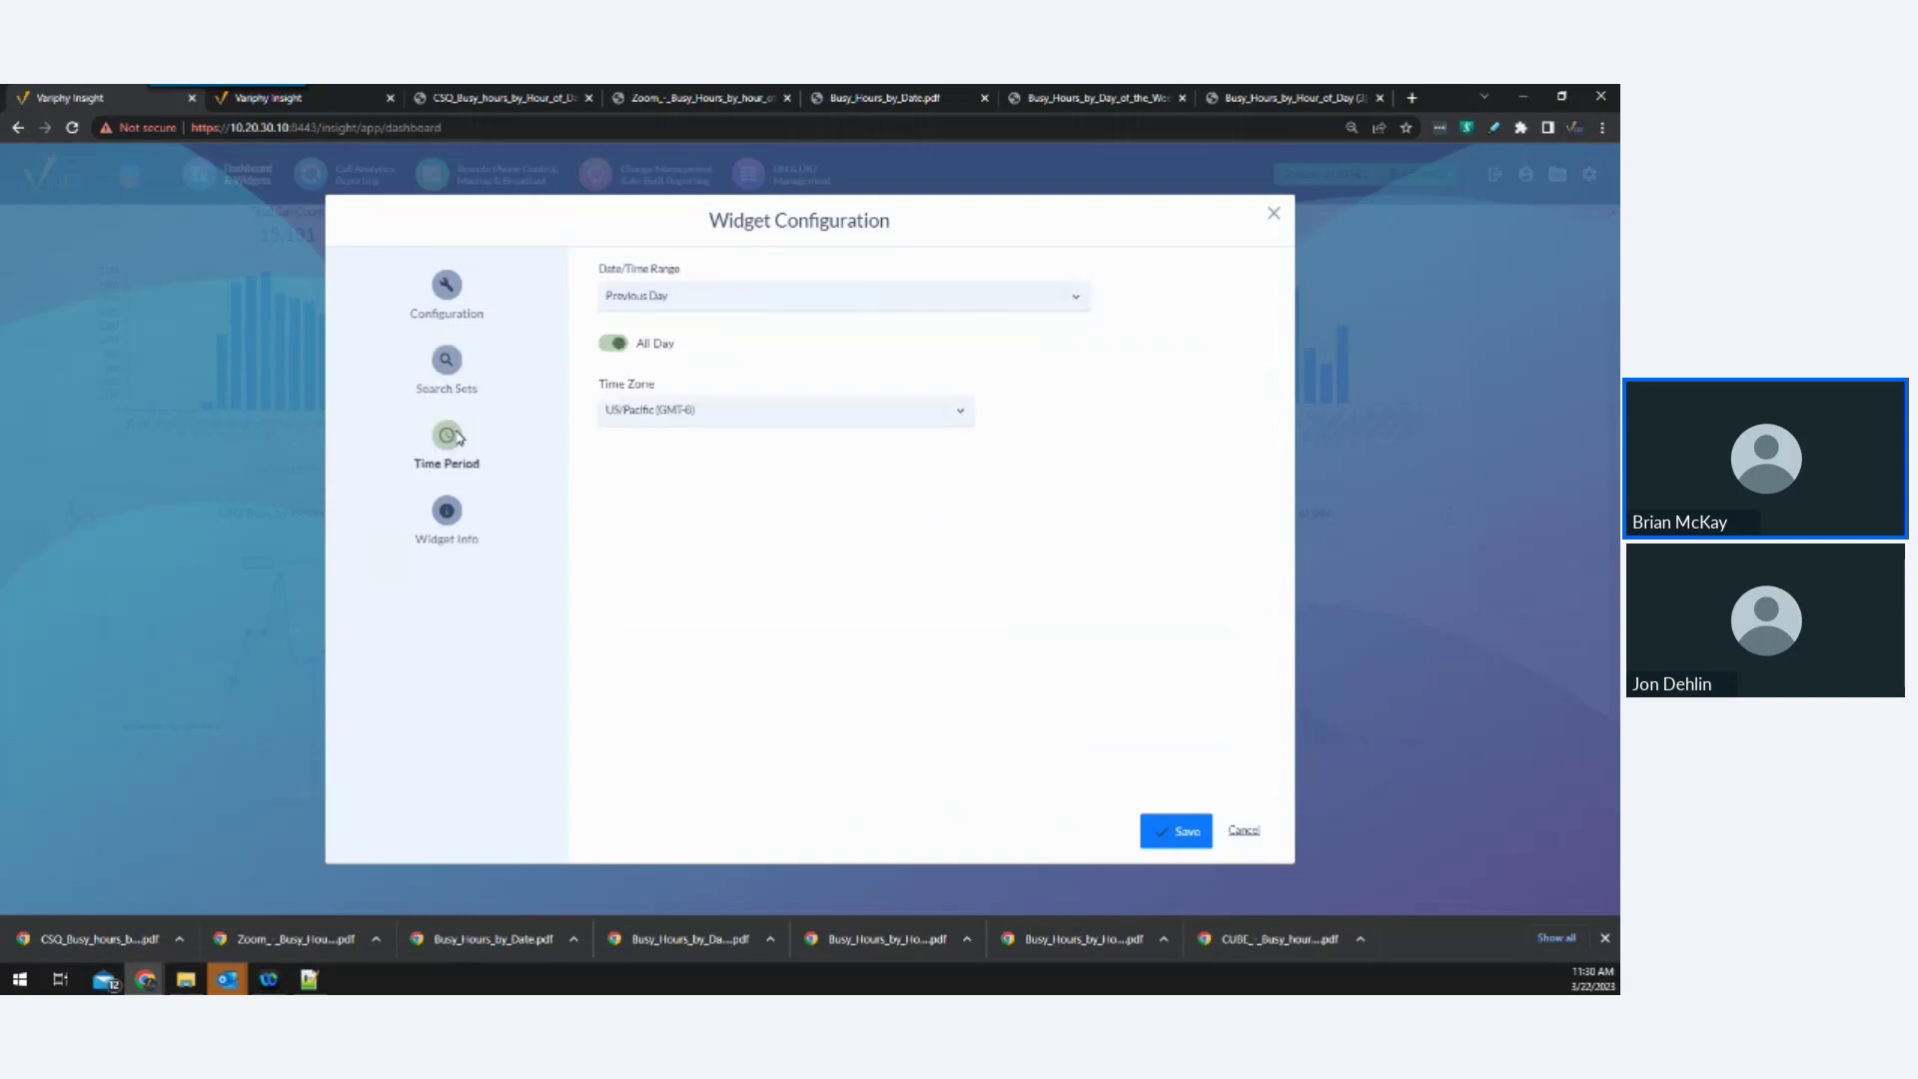
{"action": "left_click", "coordinate": [700, 291]}
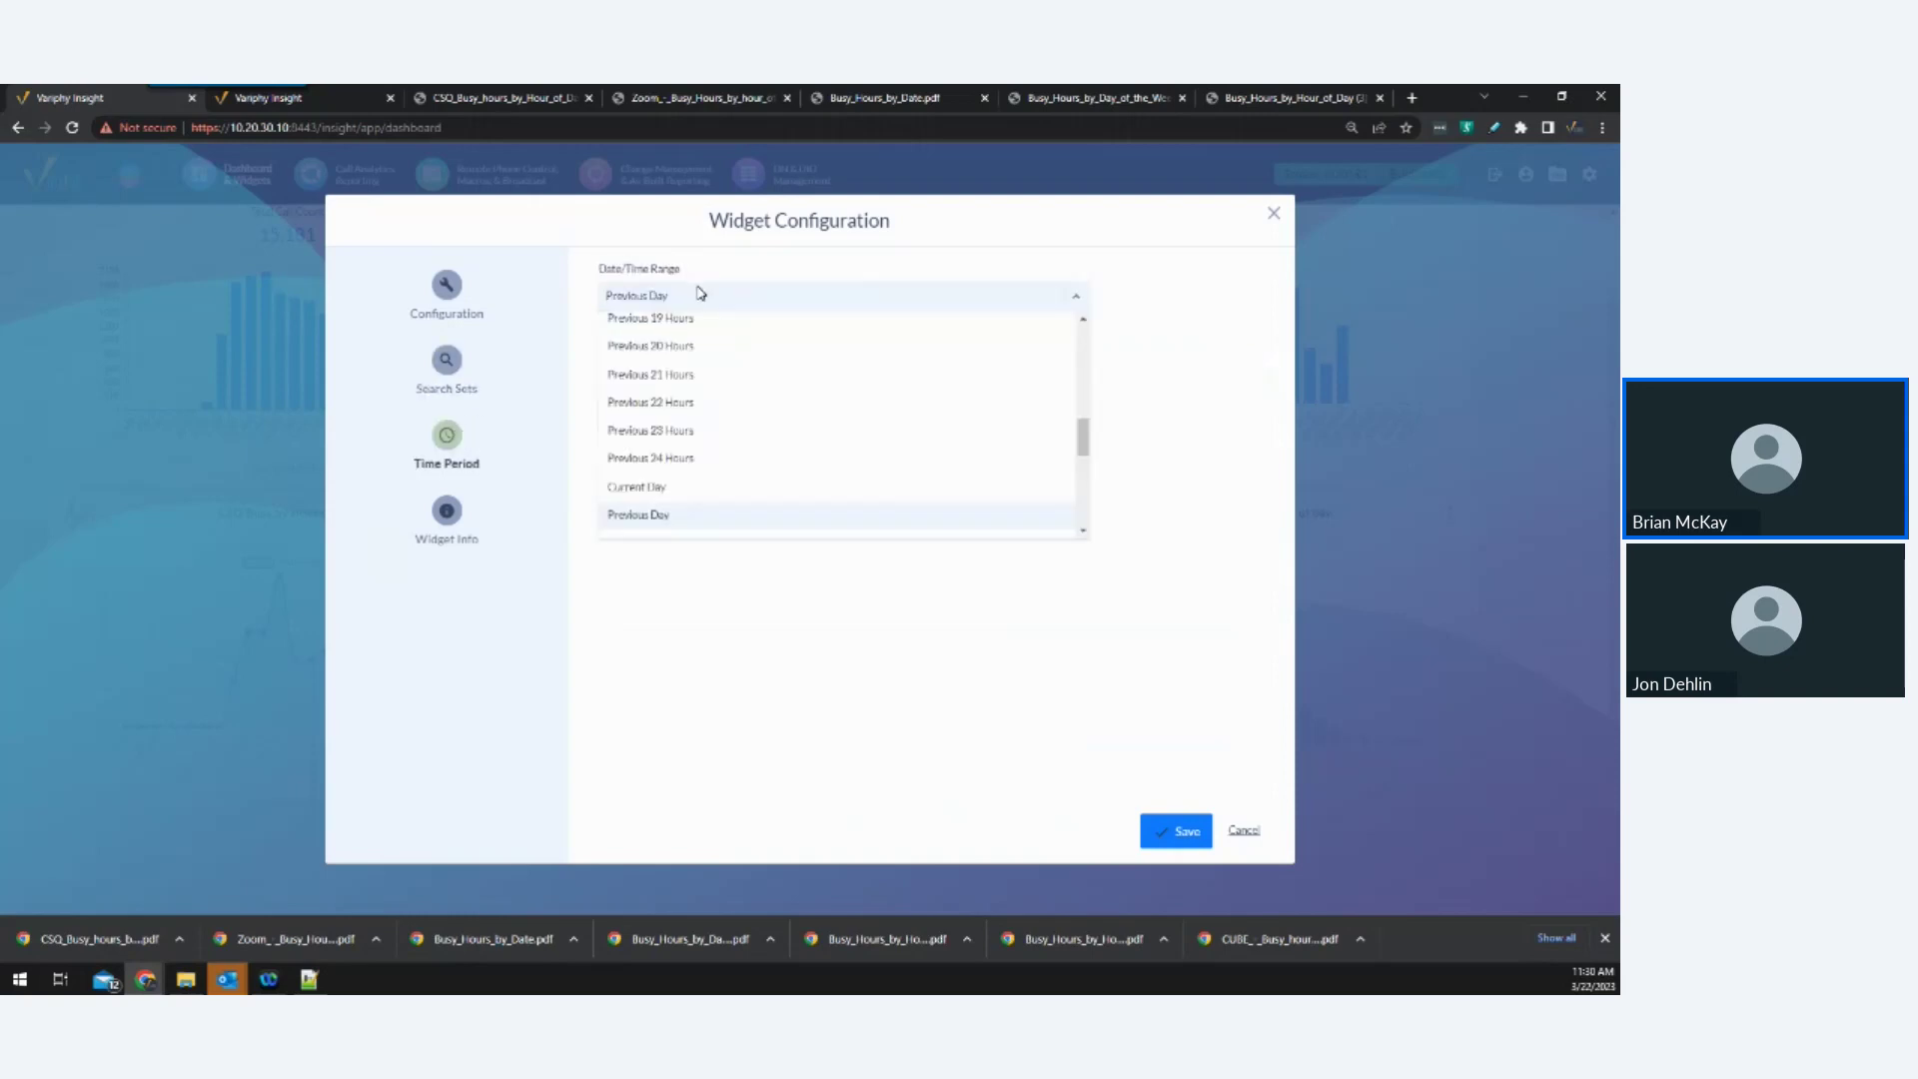
{"action": "left_click_drag", "start_coordinate": [1087, 434], "coordinate": [1087, 441]}
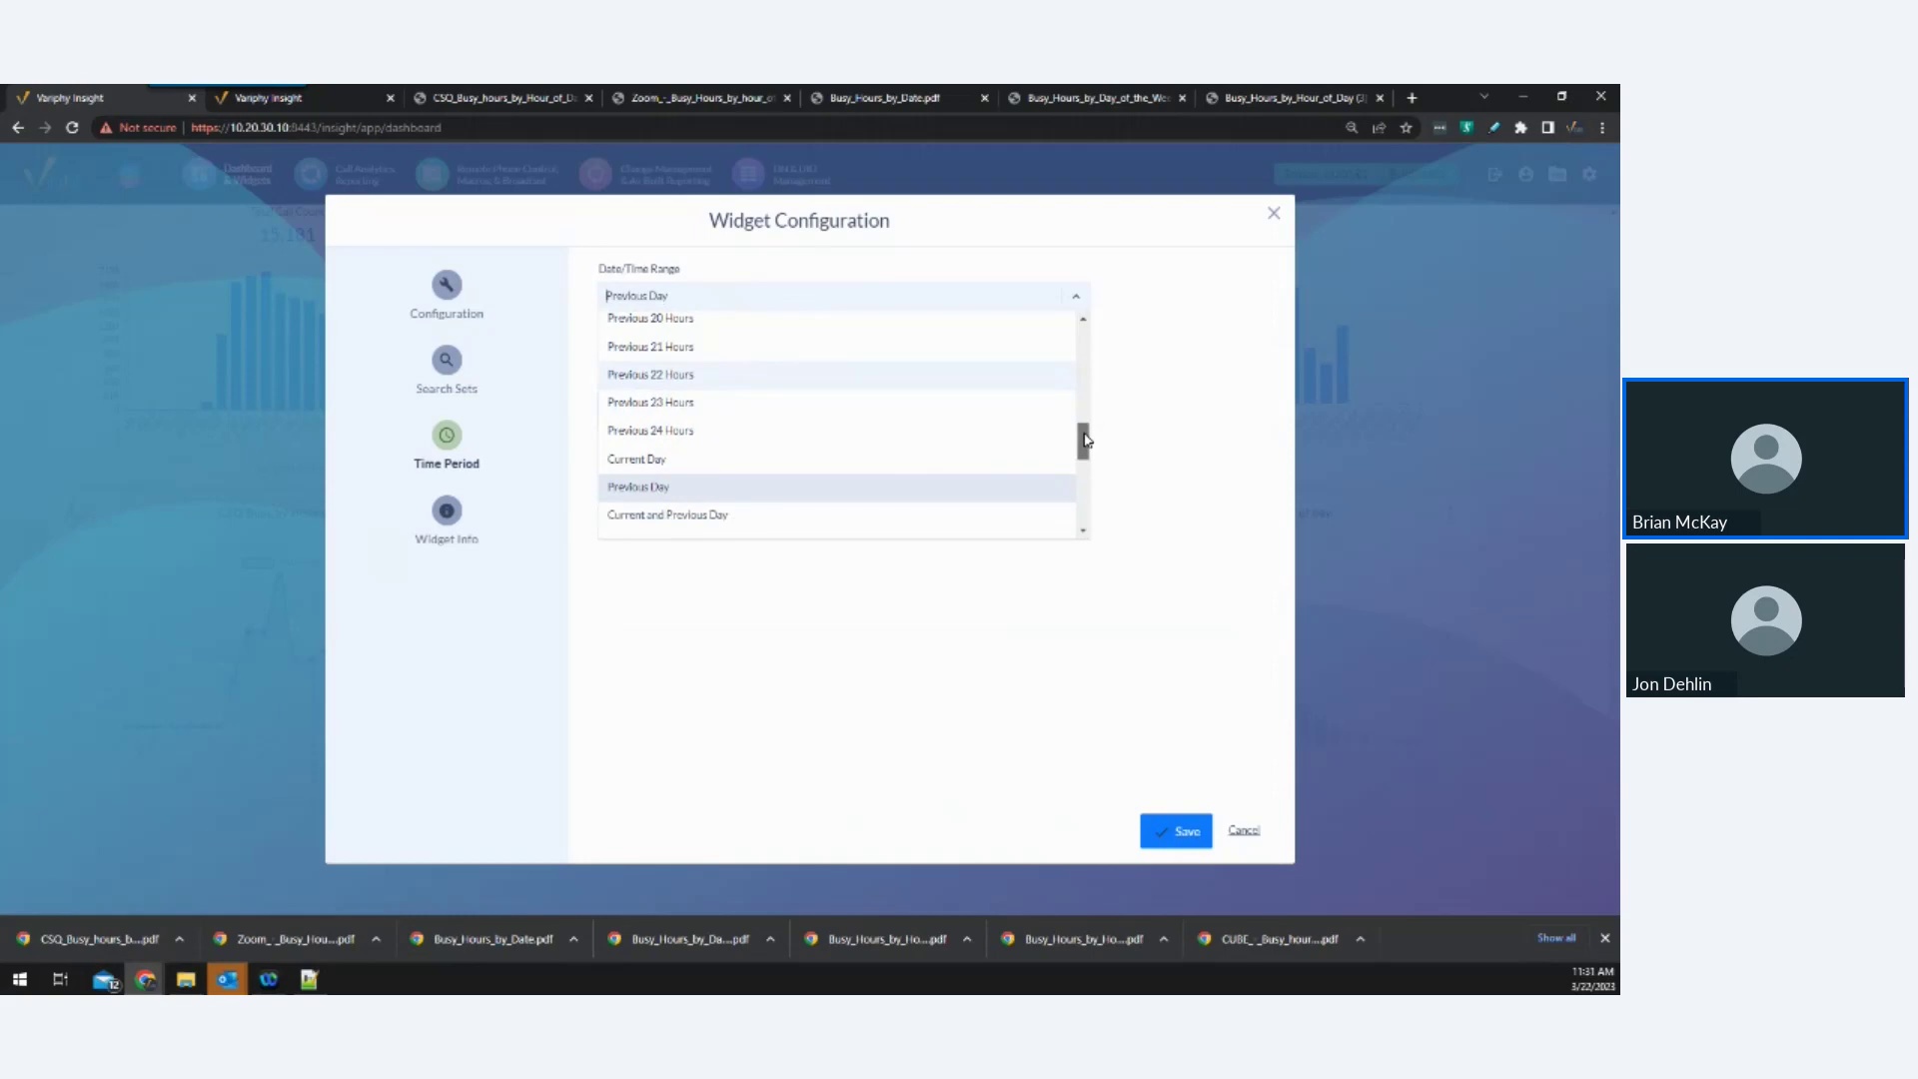
{"action": "mouse_move", "coordinate": [1087, 440]}
{"action": "left_mouse_down"}
{"action": "mouse_move", "coordinate": [1080, 519]}
{"action": "mouse_move", "coordinate": [1088, 452]}
{"action": "left_mouse_up"}
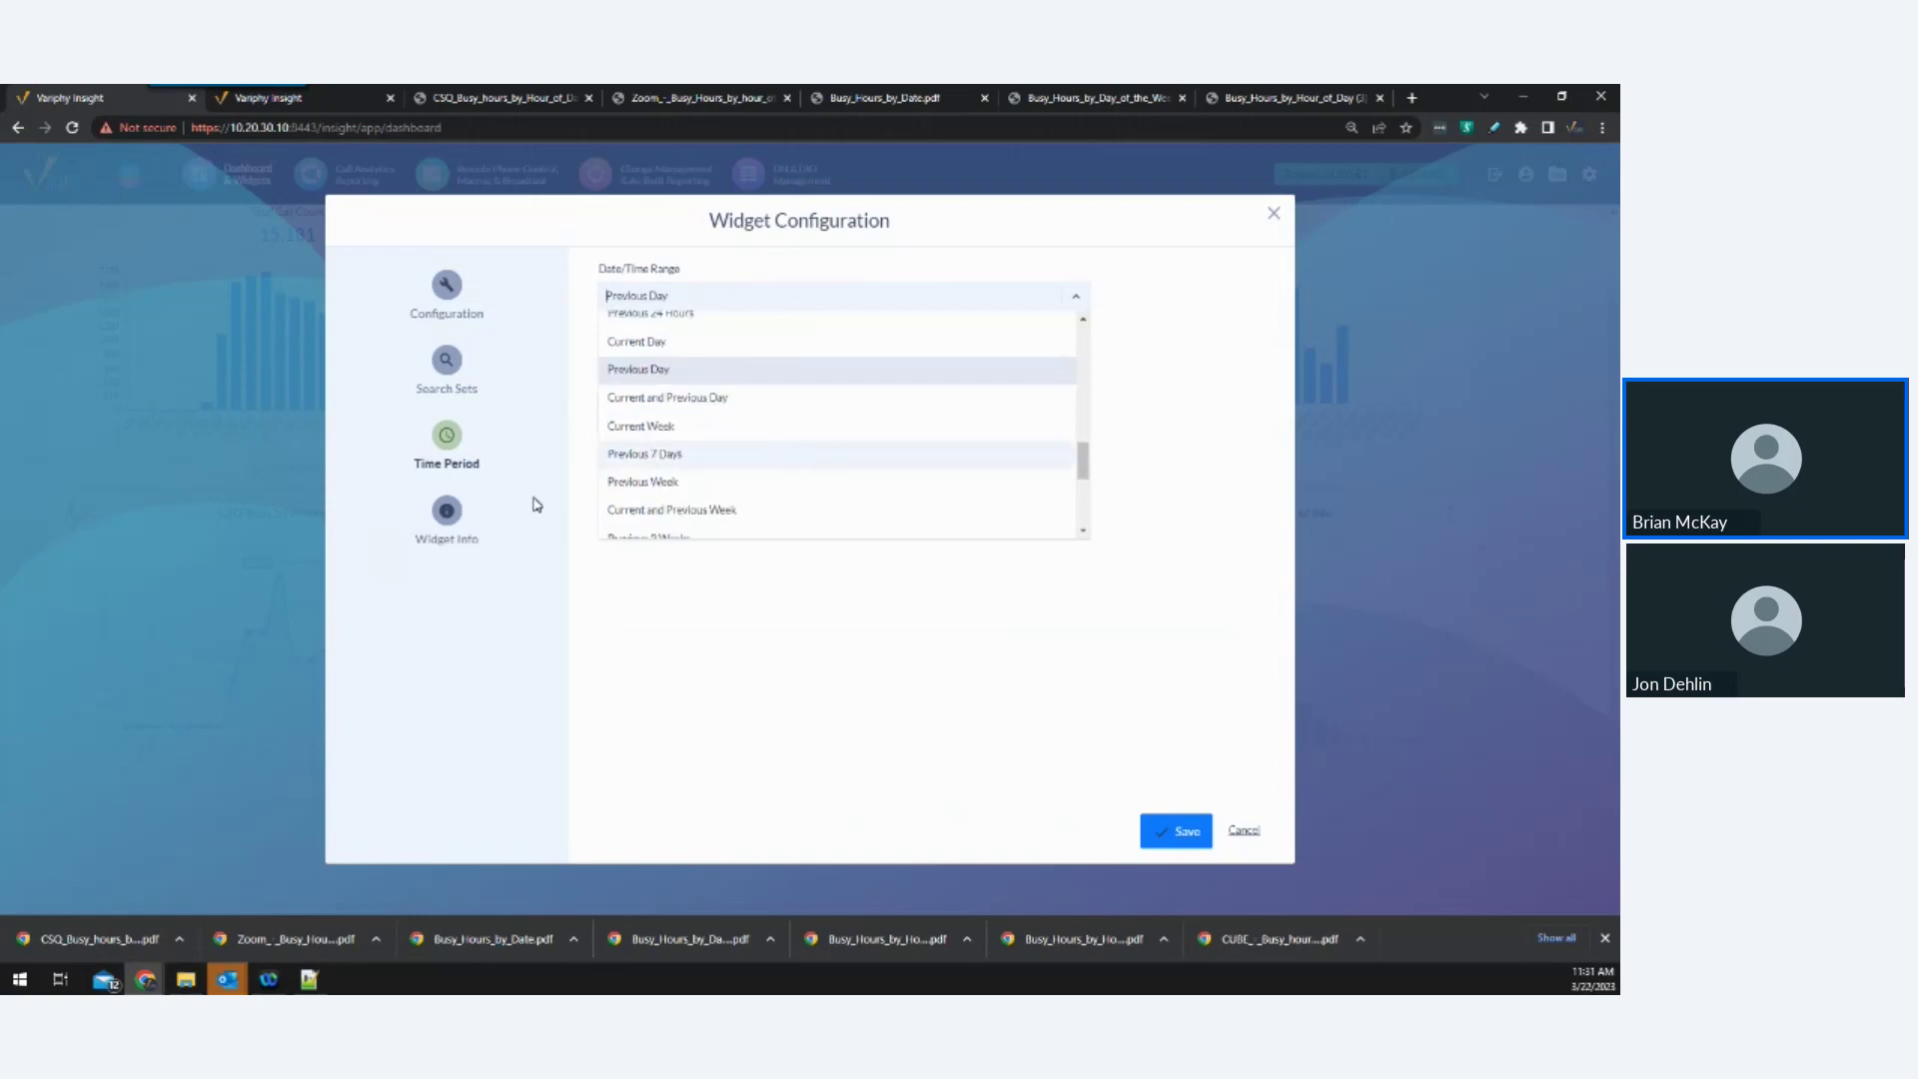
{"action": "left_click", "coordinate": [450, 303]}
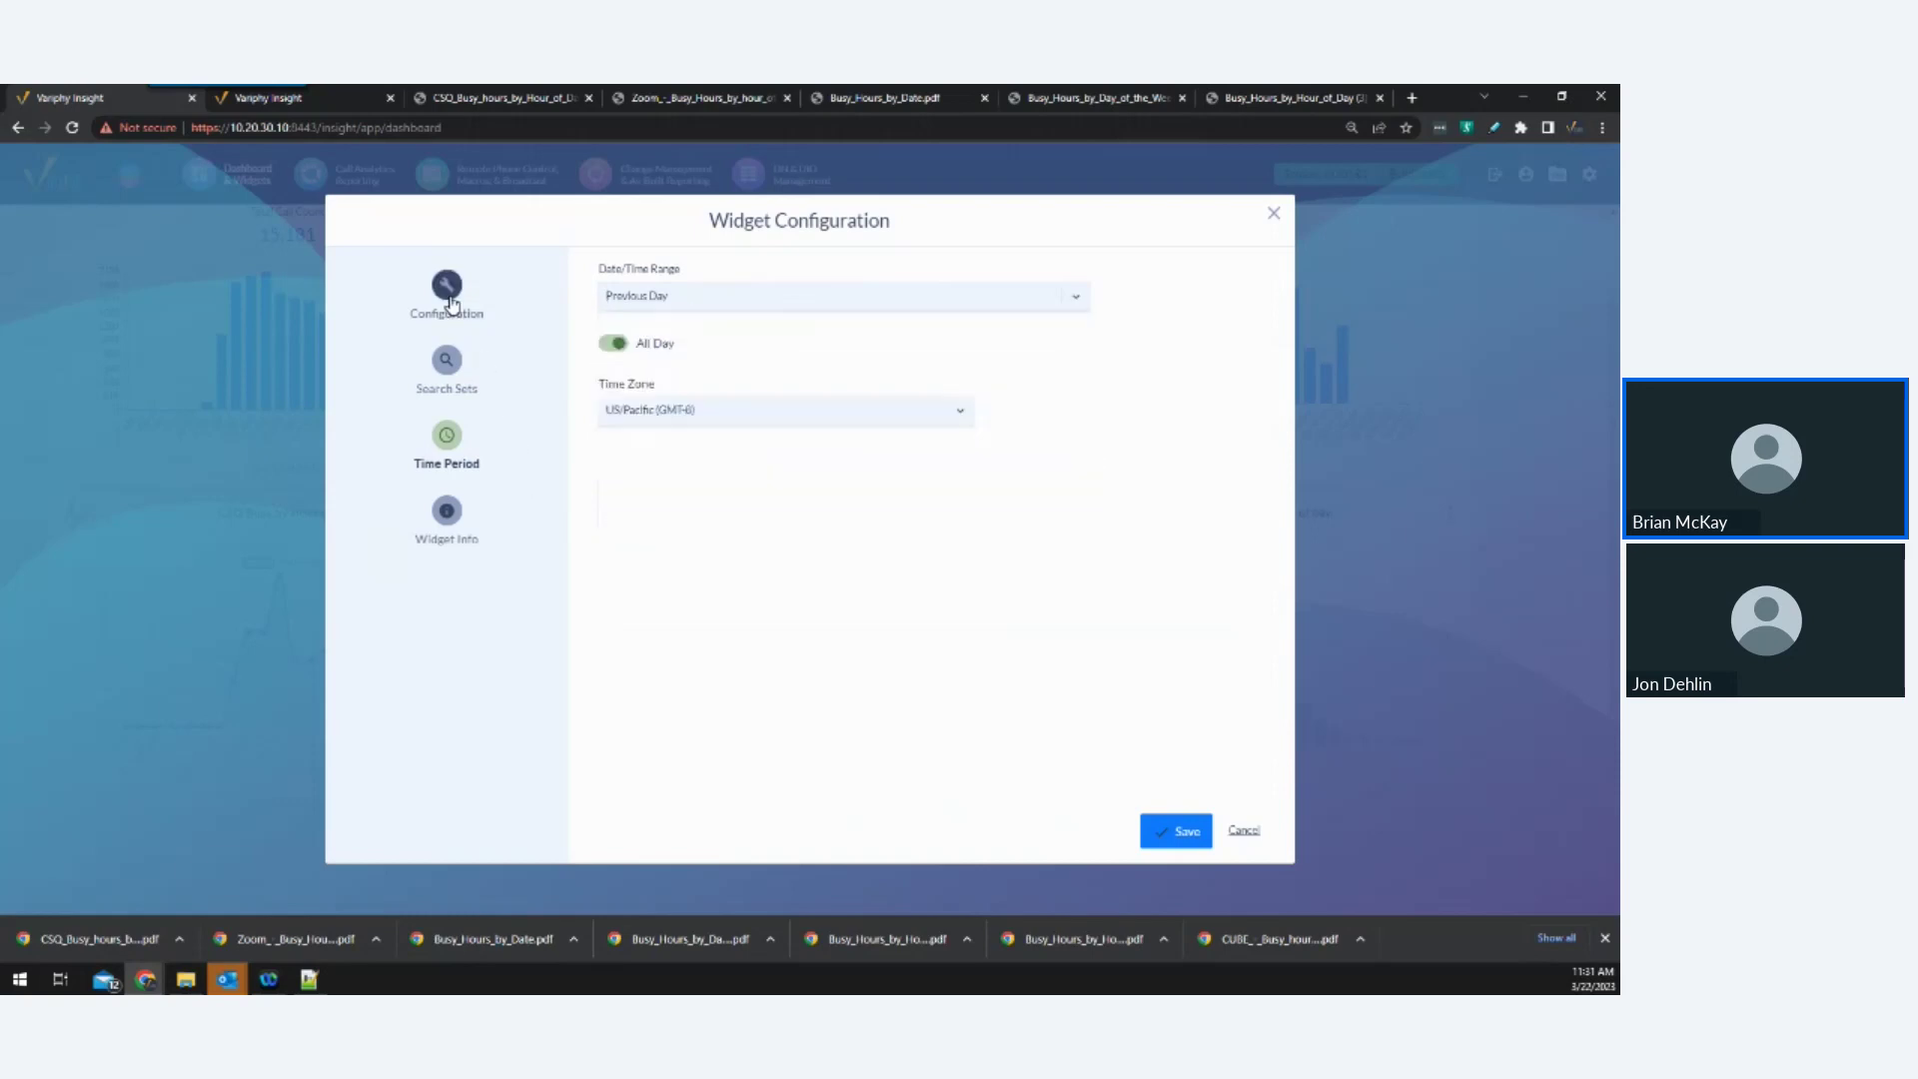
{"action": "left_click", "coordinate": [1244, 832]}
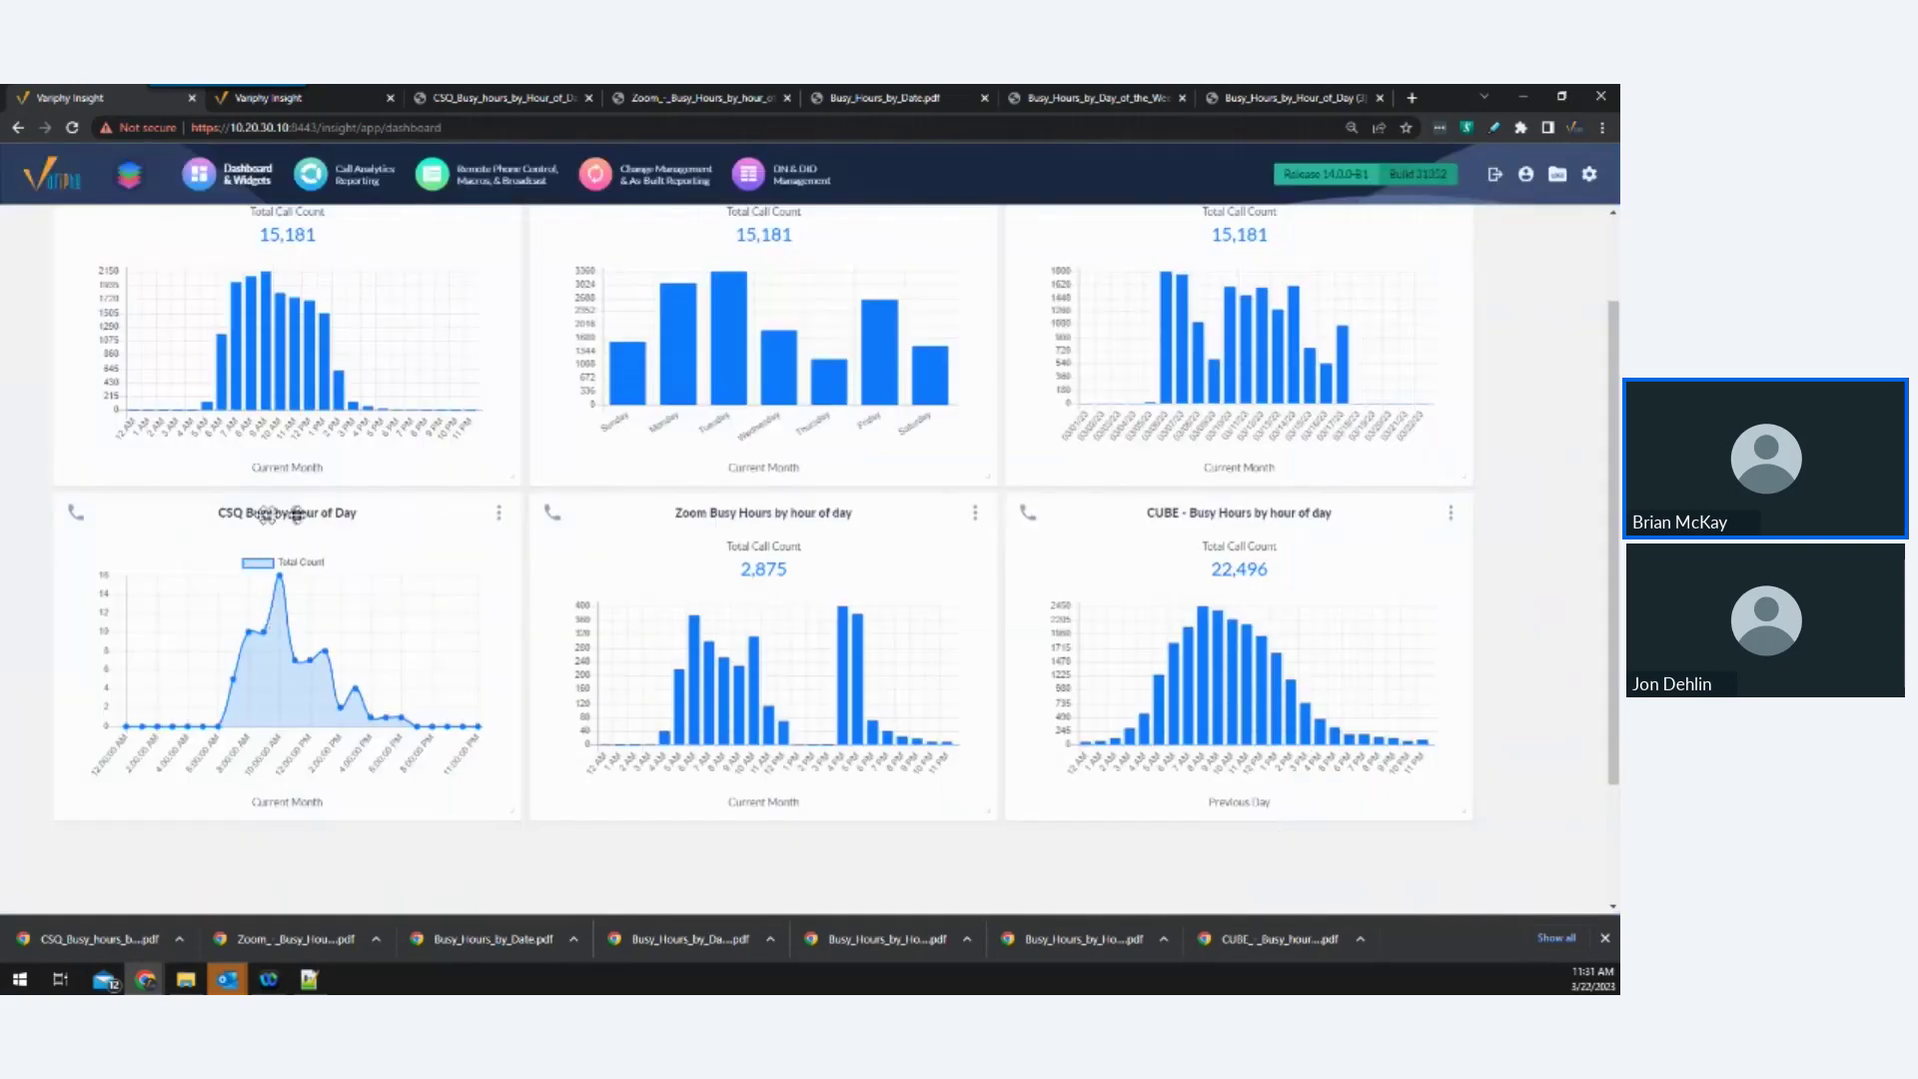
Open the CUCM - Busy Hours by Hour of Day widget for editing and review its configuration, search sets and time period.
{"action": "scroll", "coordinate": [505, 392], "scroll_direction": "up", "scroll_amount": 2}
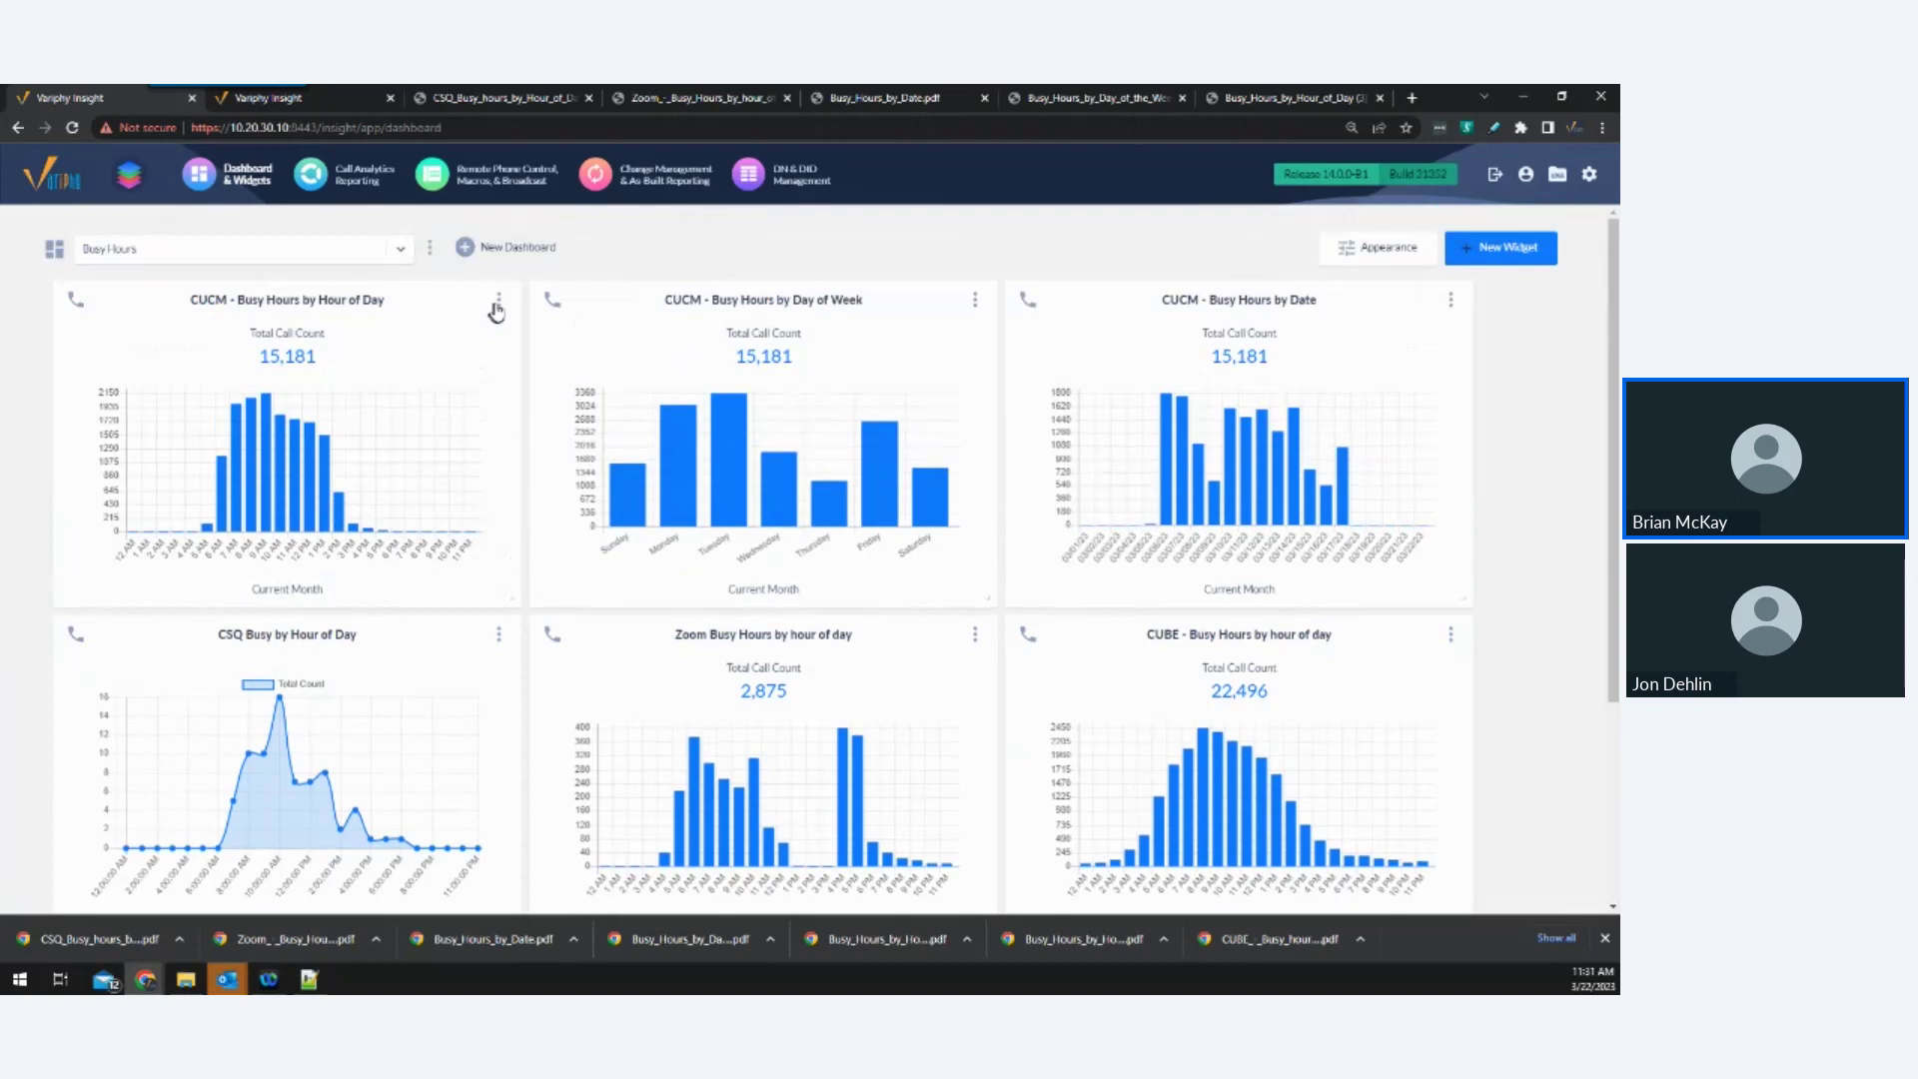
{"action": "left_click", "coordinate": [500, 302]}
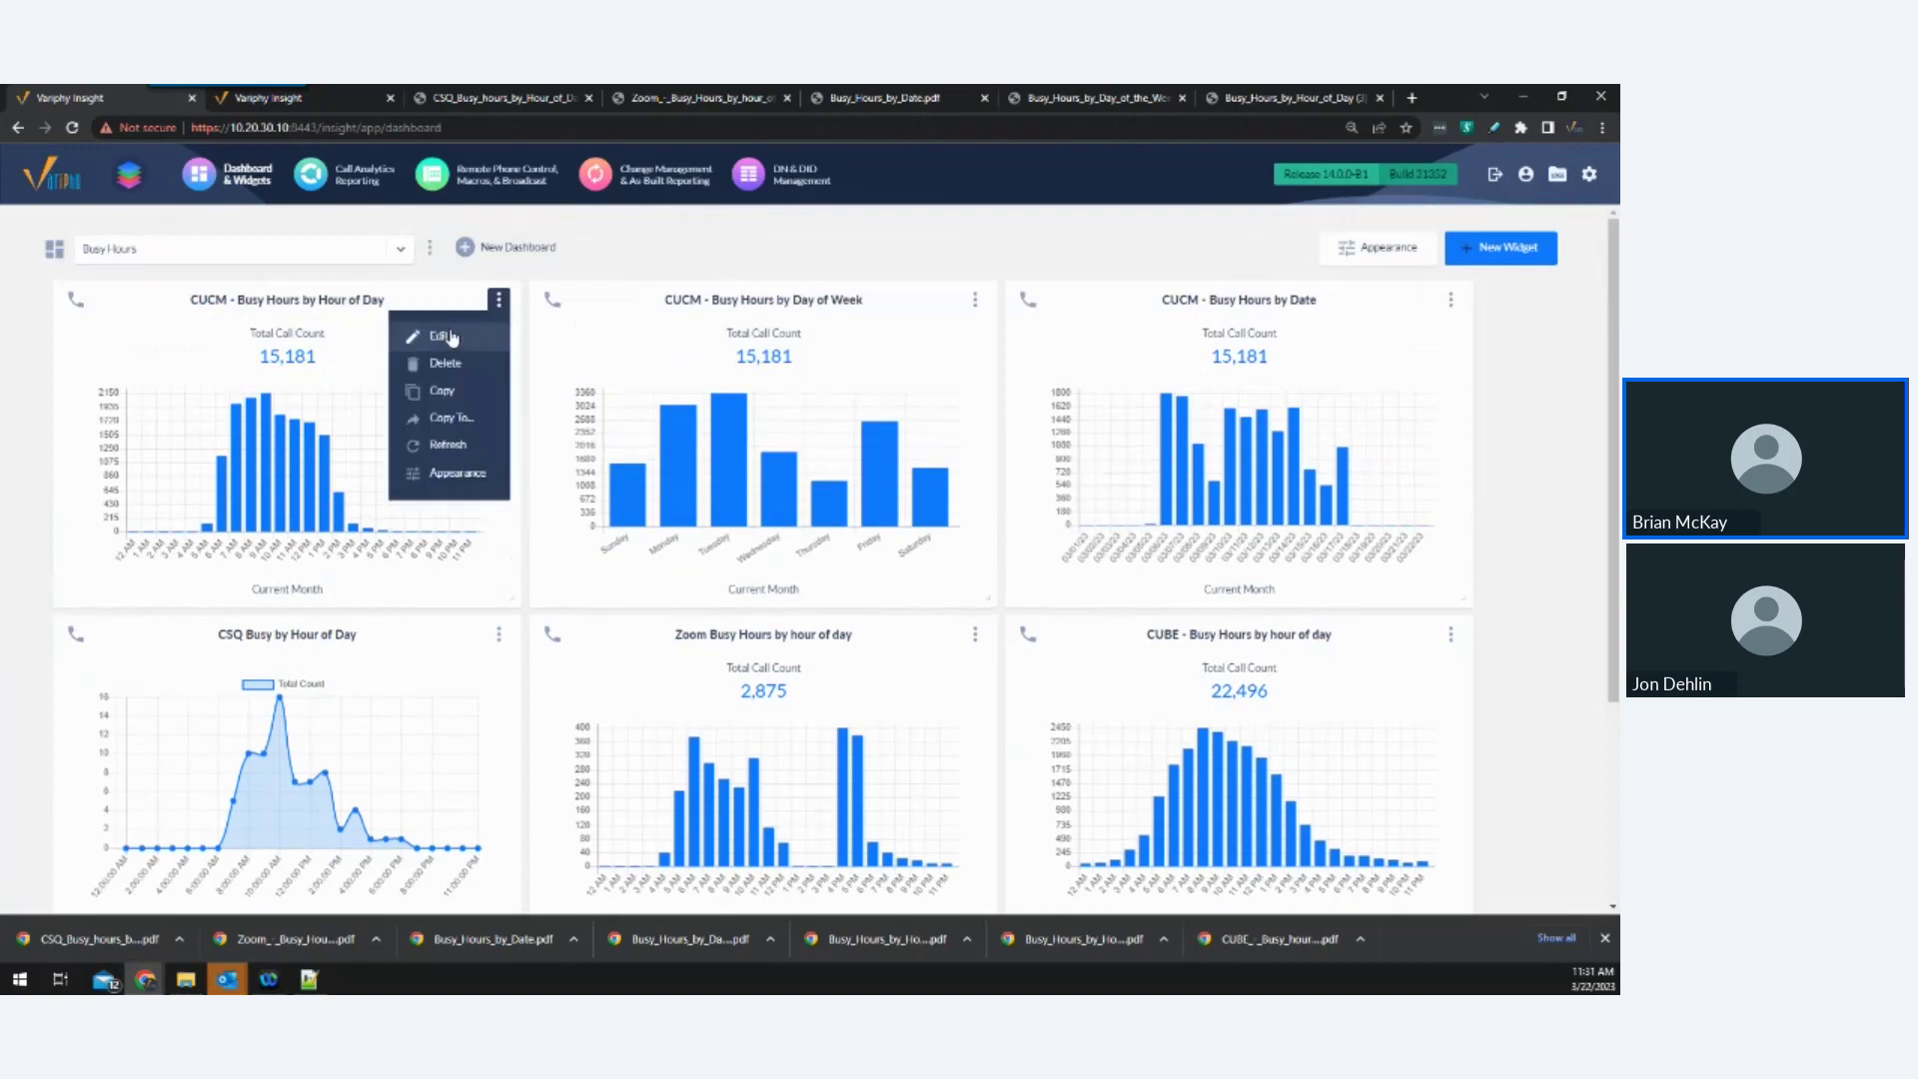
{"action": "left_click", "coordinate": [462, 335]}
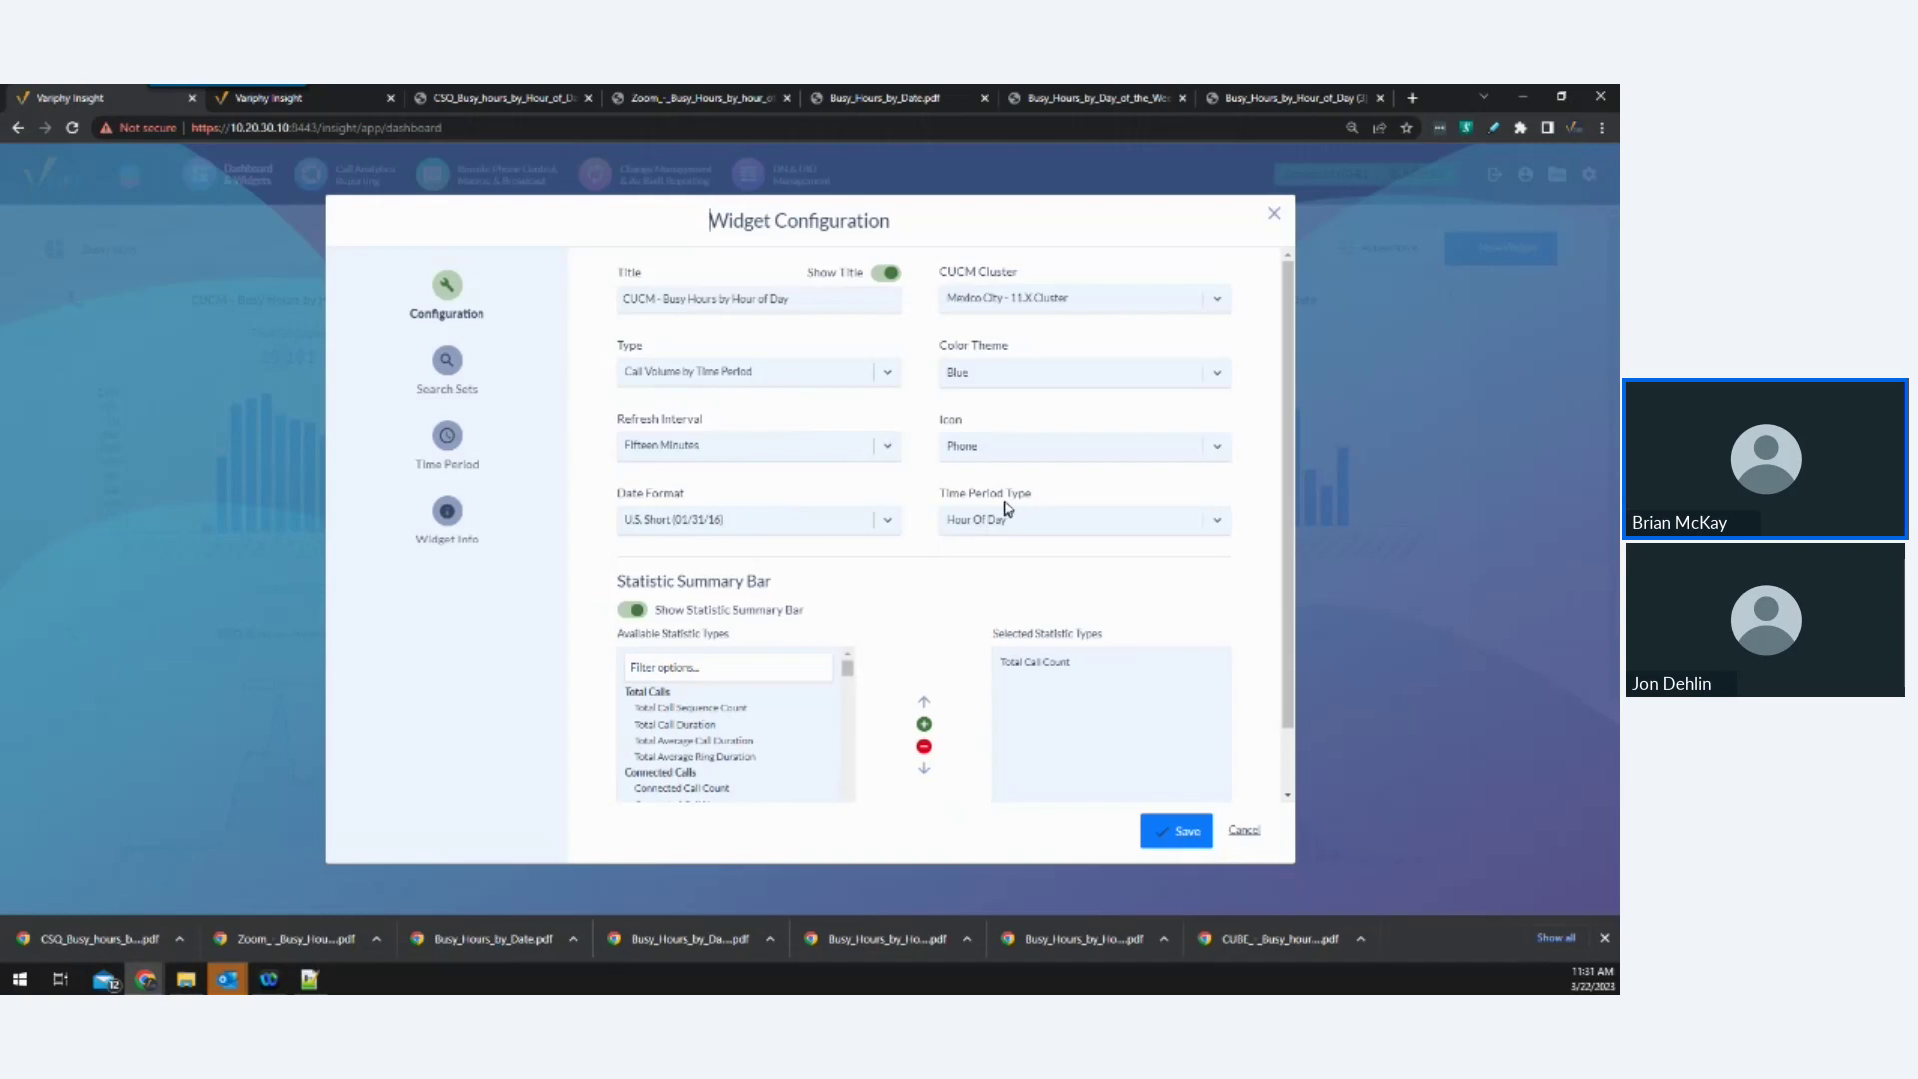
{"action": "left_click", "coordinate": [446, 365]}
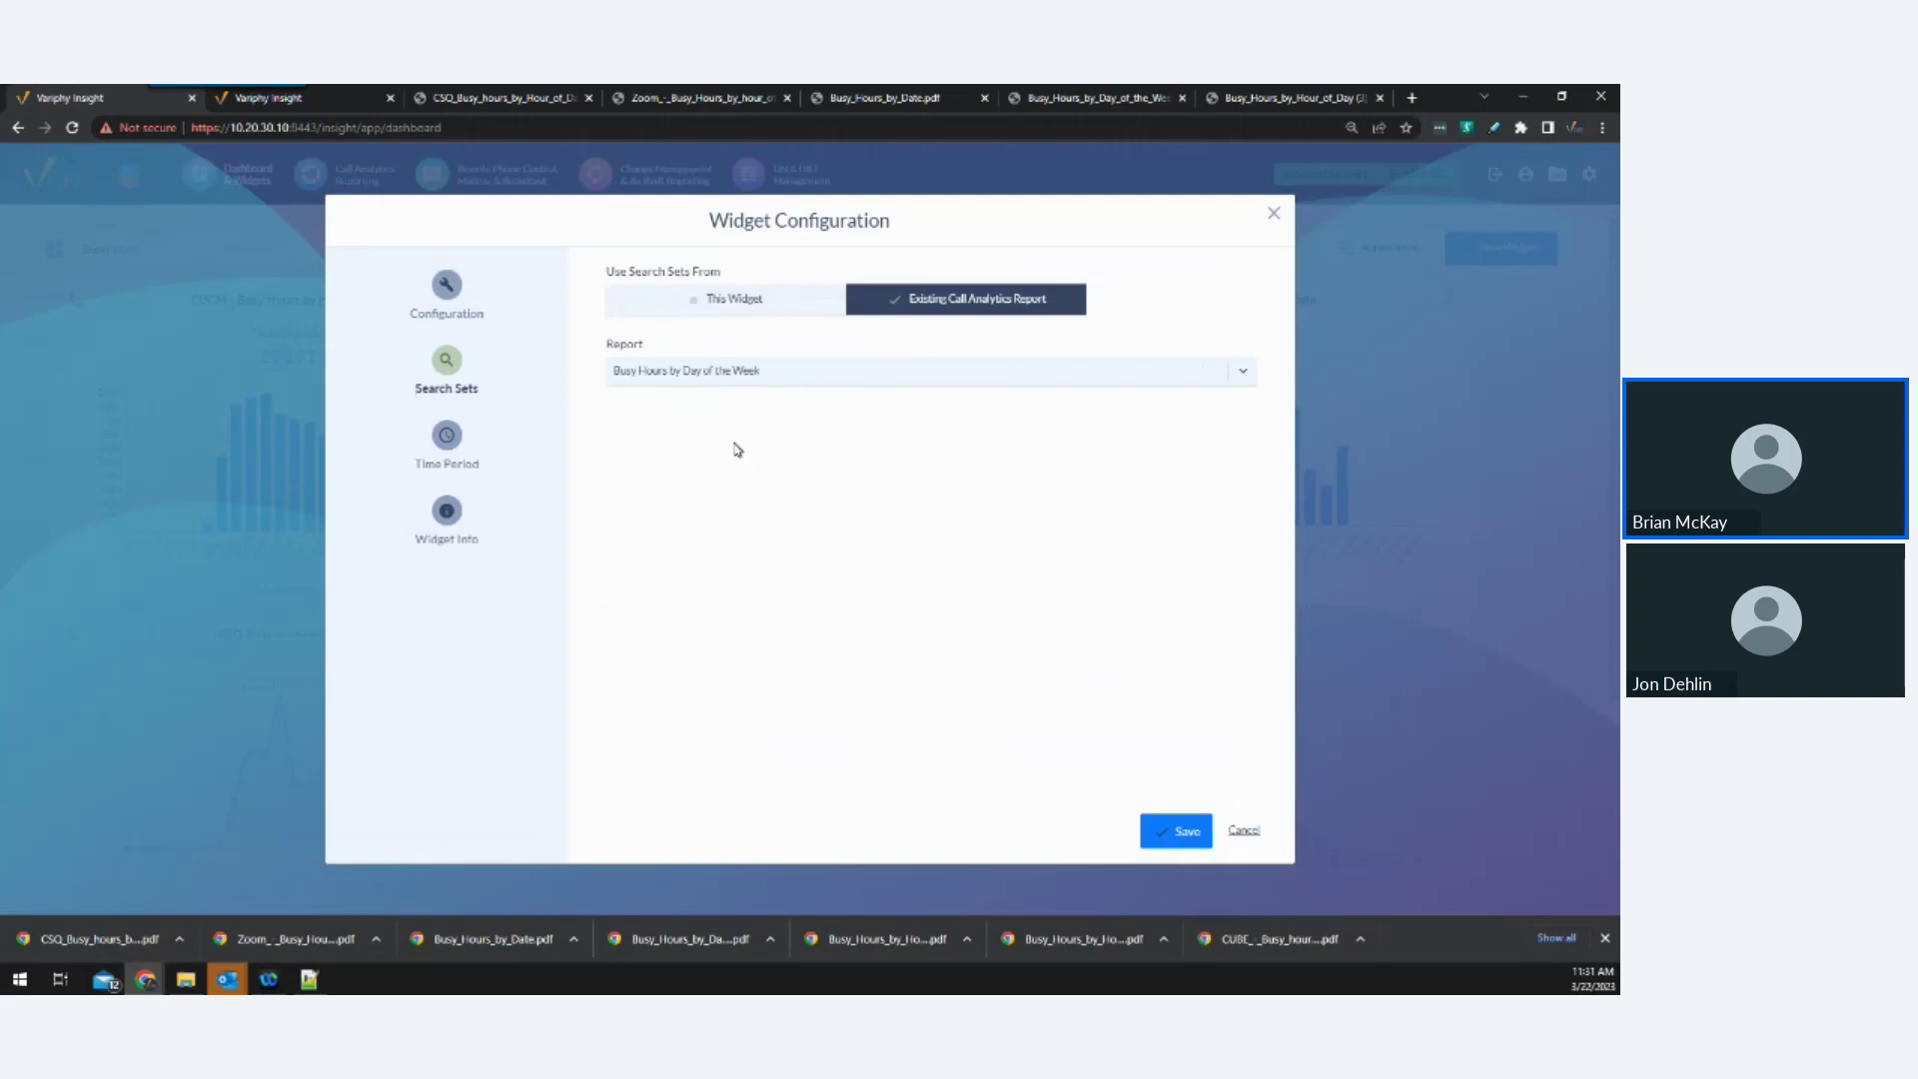
{"action": "left_click", "coordinate": [447, 437]}
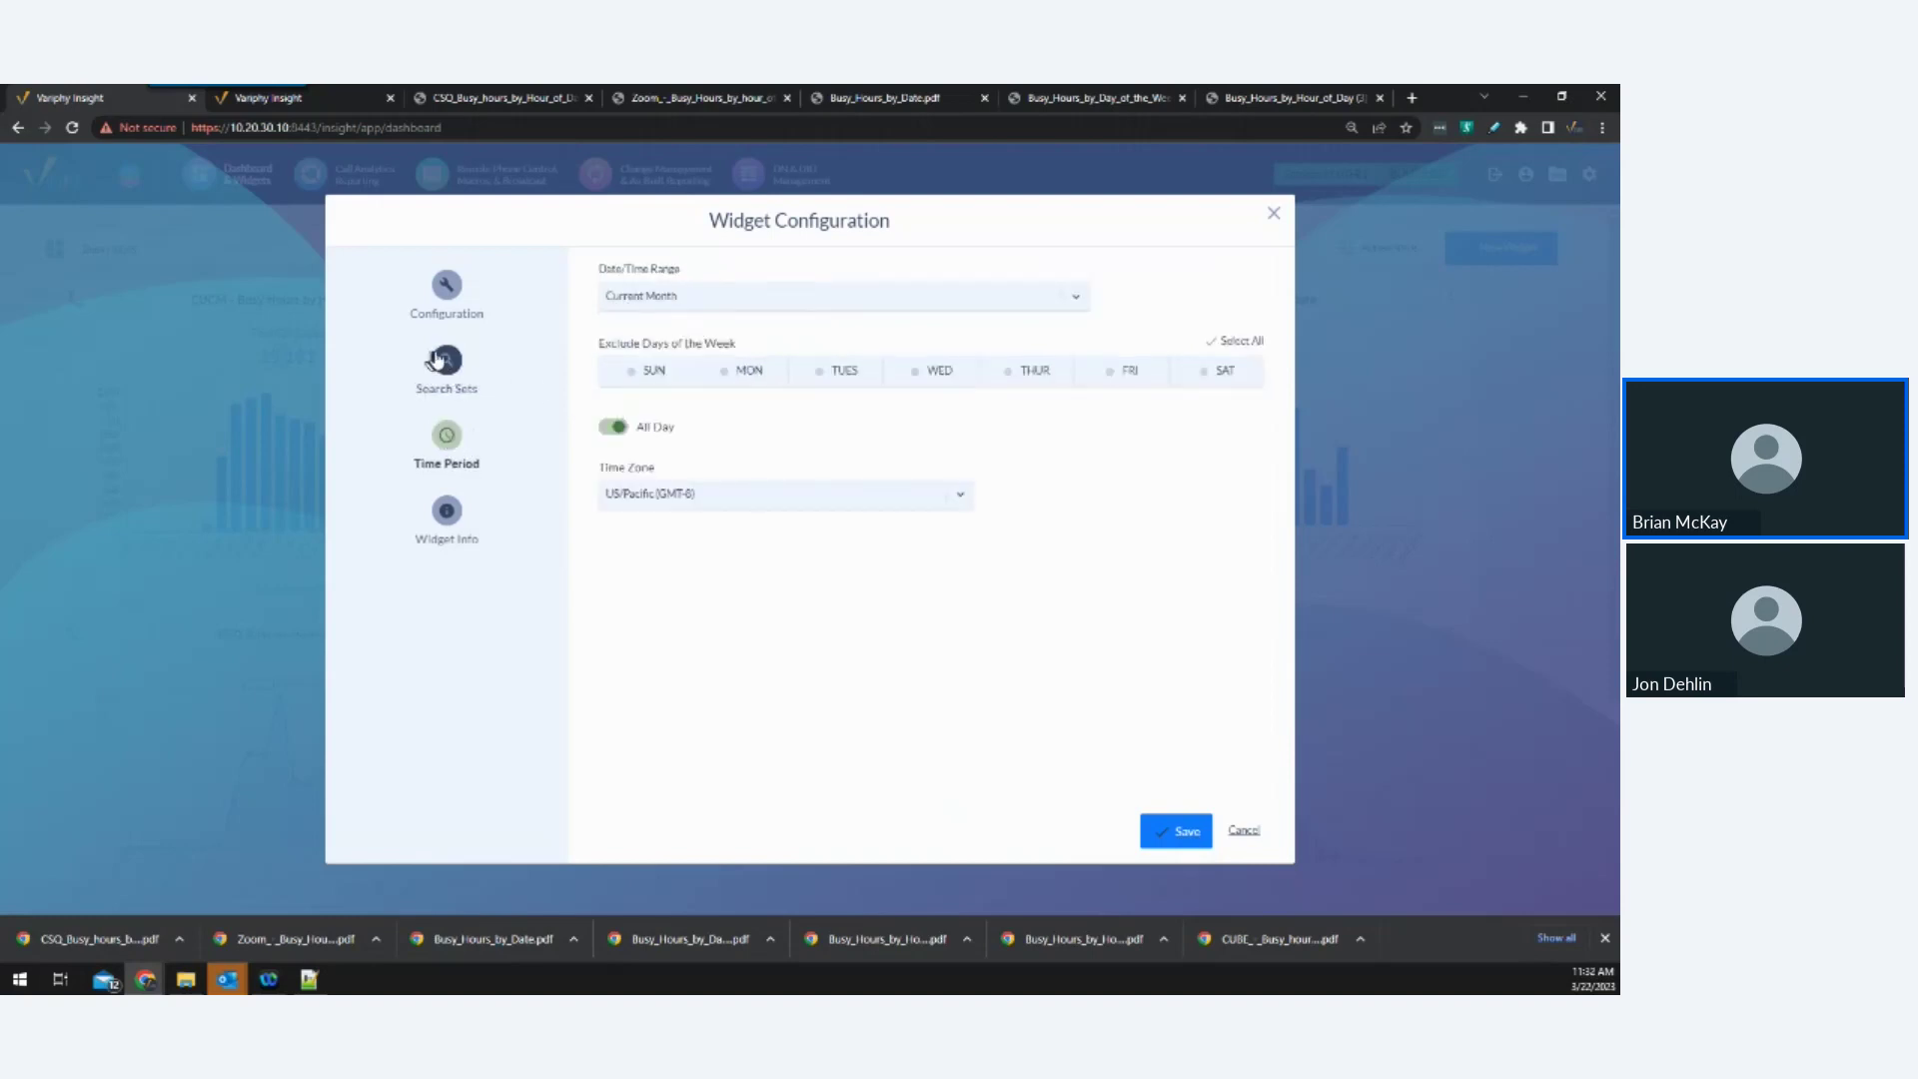
Recheck the CUCM widget's search set source and available statistic types, close it without saving, and look over the dashboard.
{"action": "left_click", "coordinate": [447, 360]}
{"action": "left_click", "coordinate": [458, 290]}
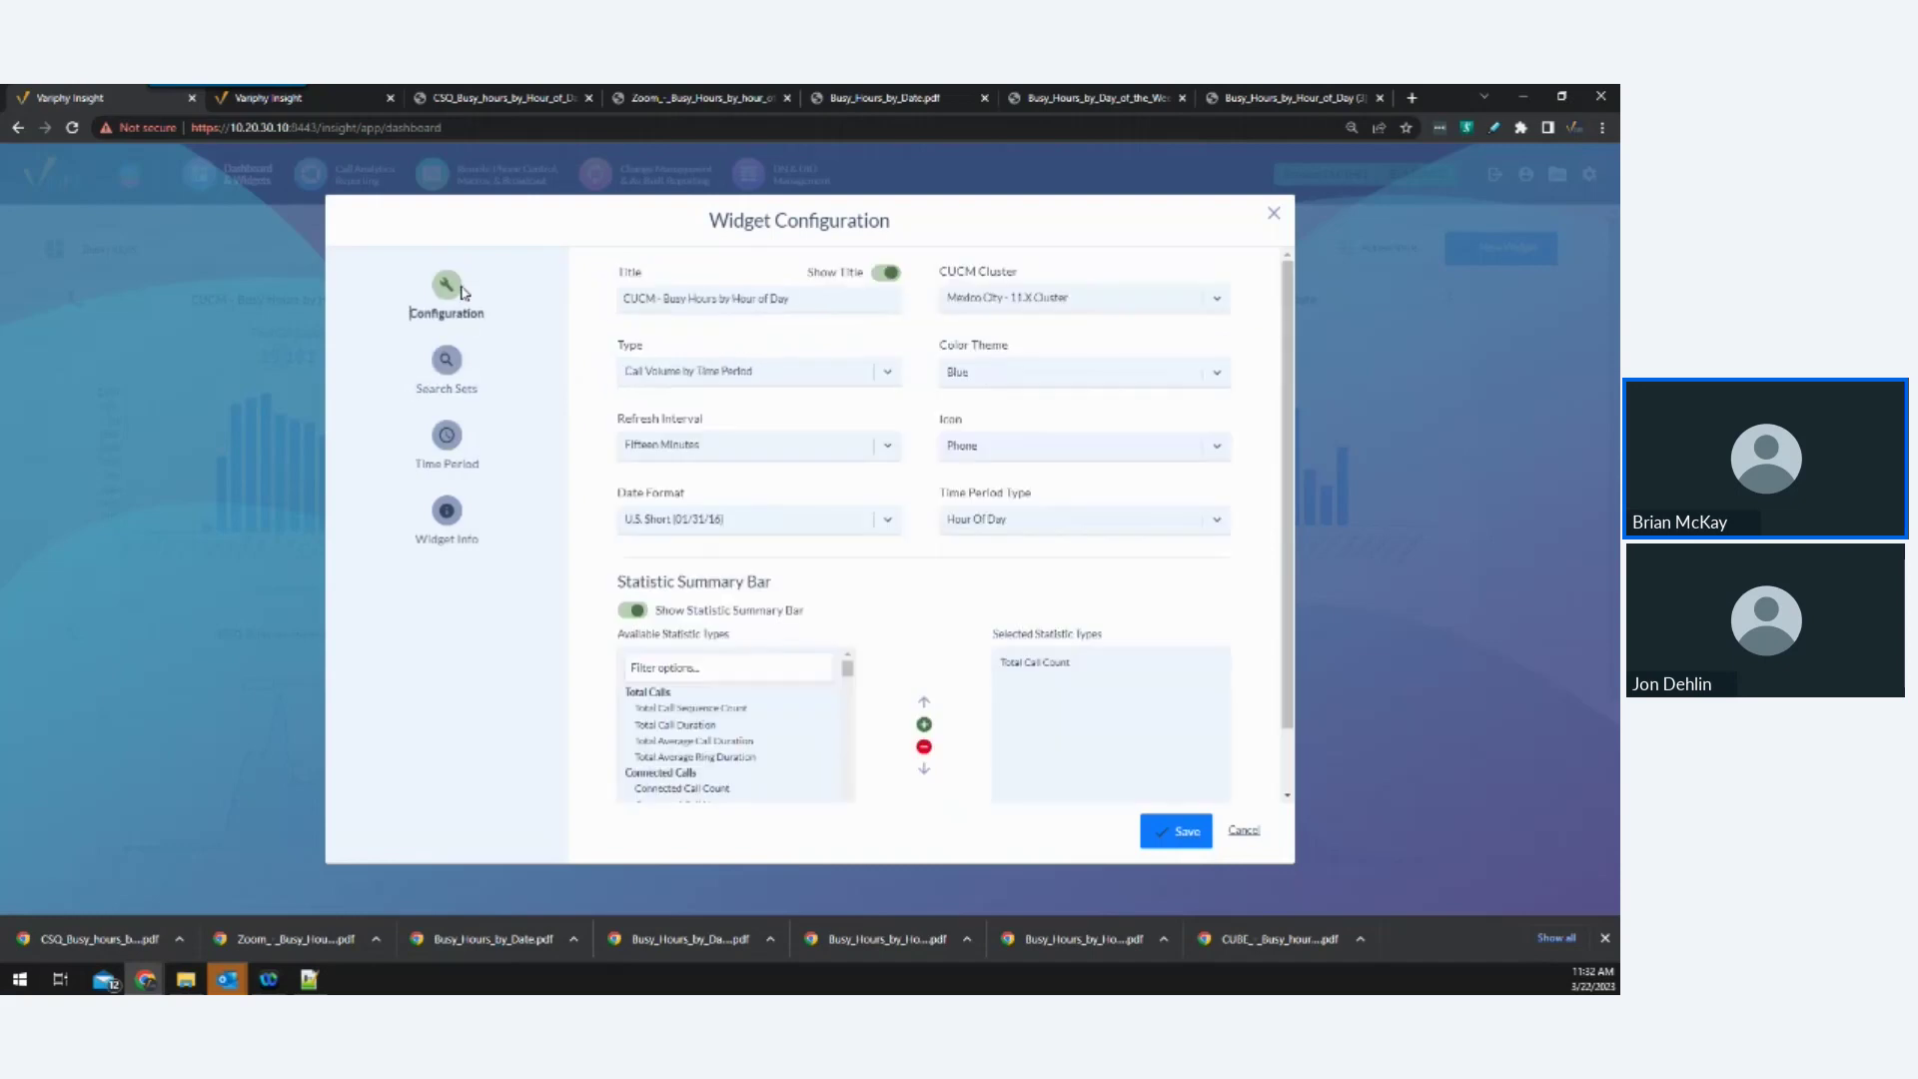
{"action": "scroll", "coordinate": [1142, 617], "scroll_direction": "down", "scroll_amount": 1}
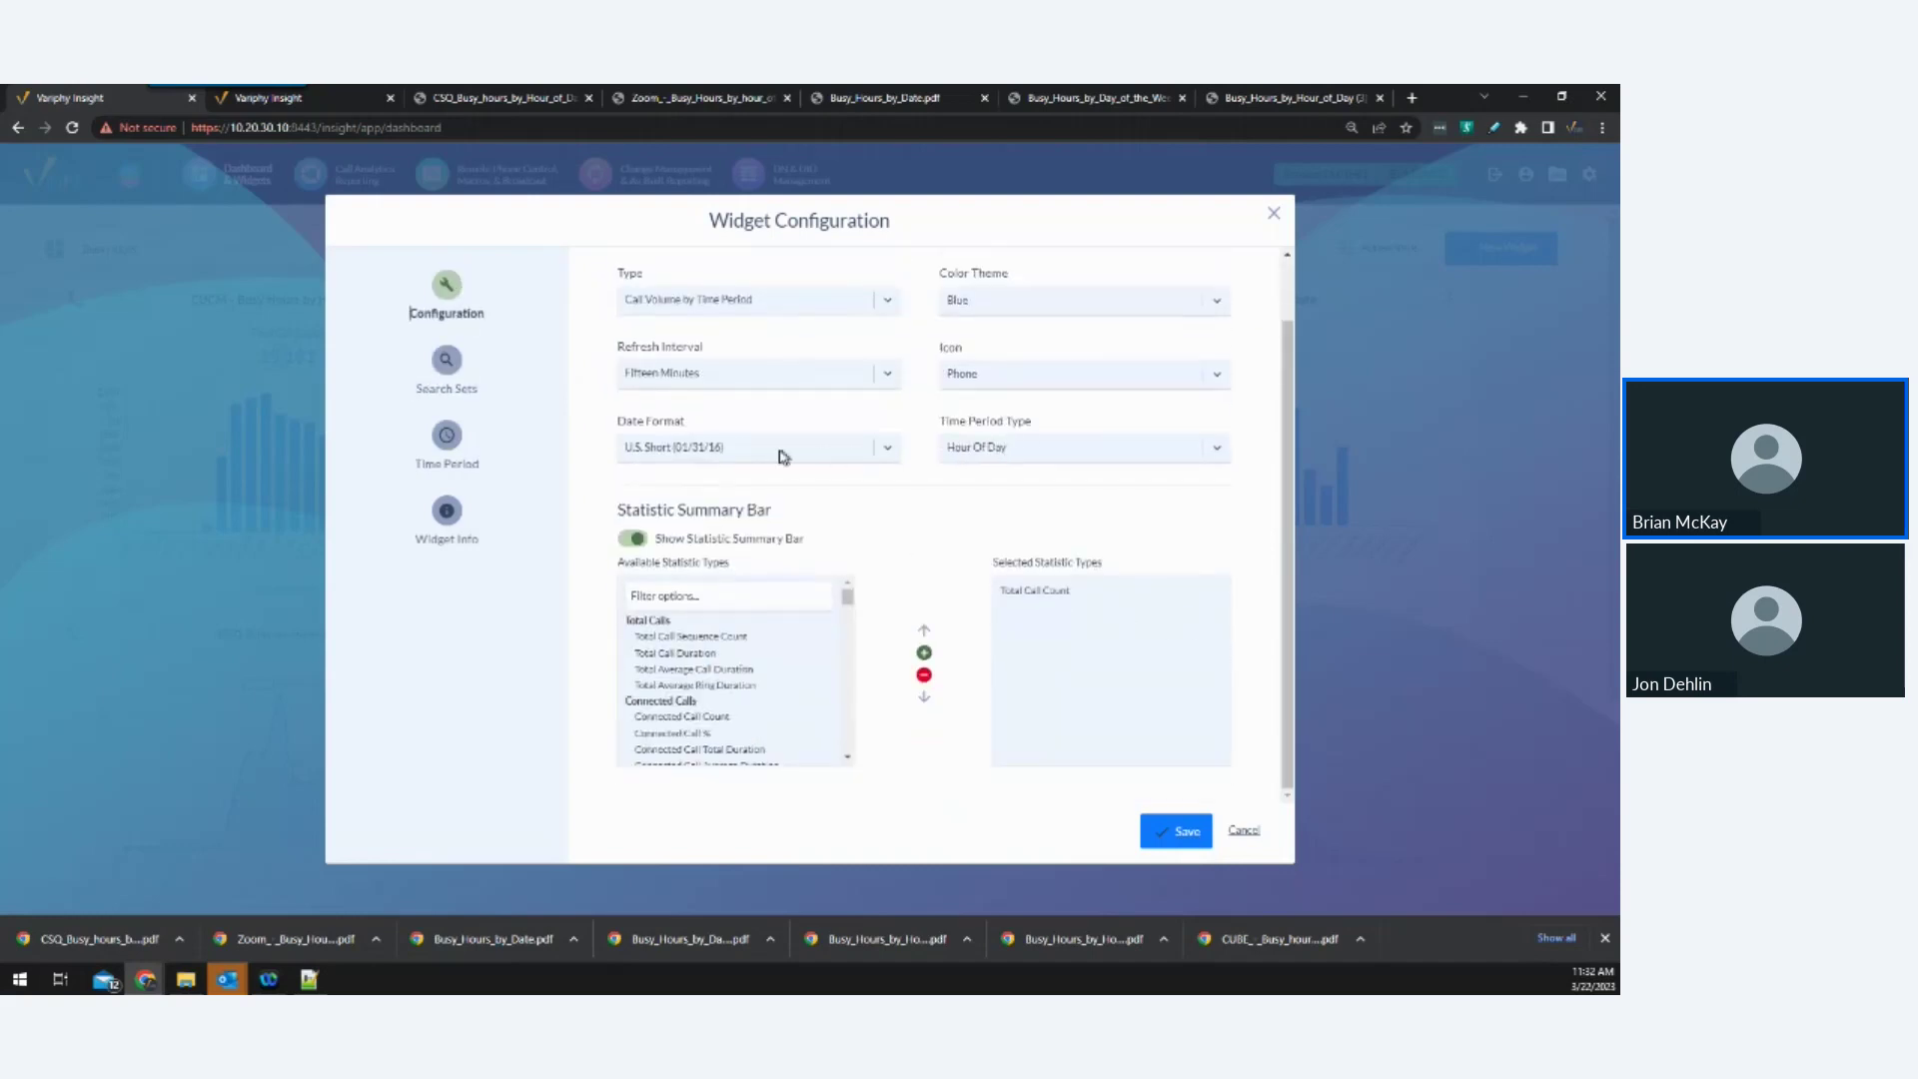
{"action": "left_click", "coordinate": [459, 372]}
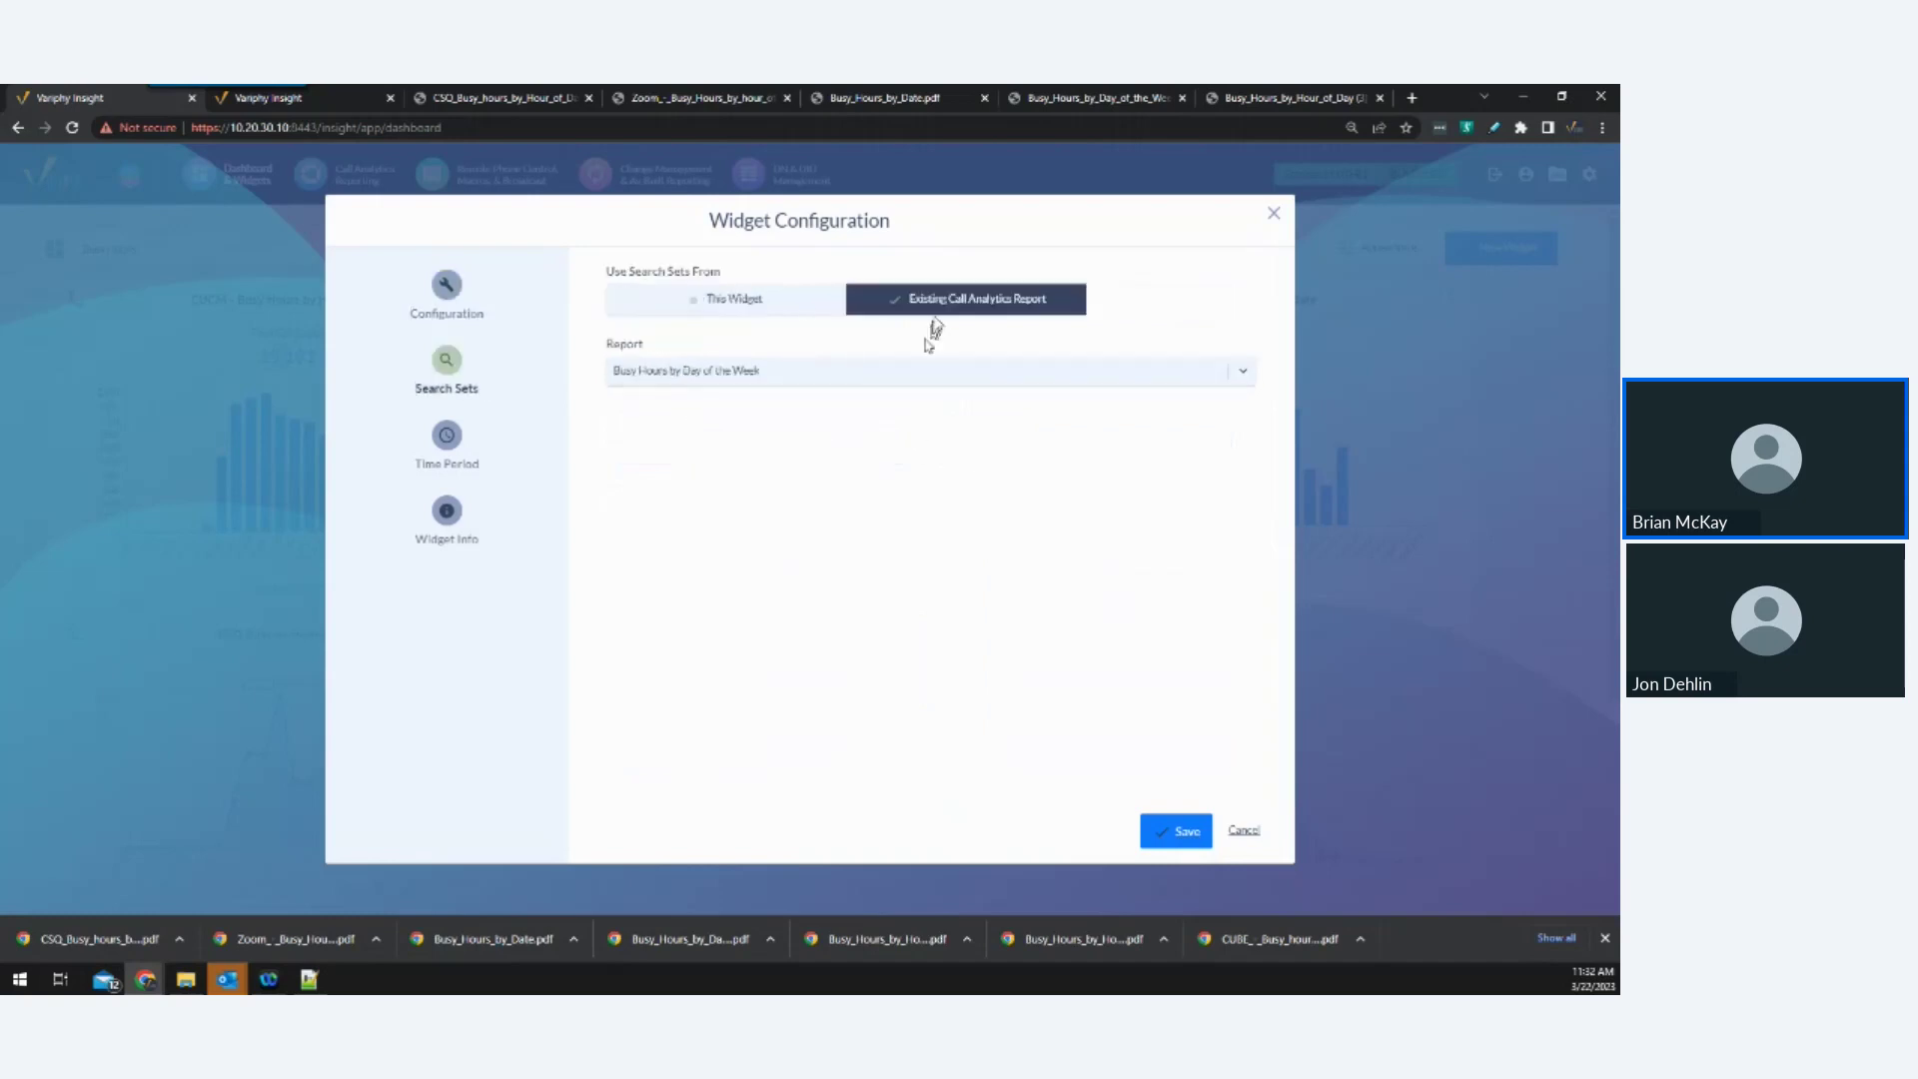
{"action": "left_click", "coordinate": [449, 291]}
{"action": "scroll", "coordinate": [778, 701], "scroll_direction": "down", "scroll_amount": 5}
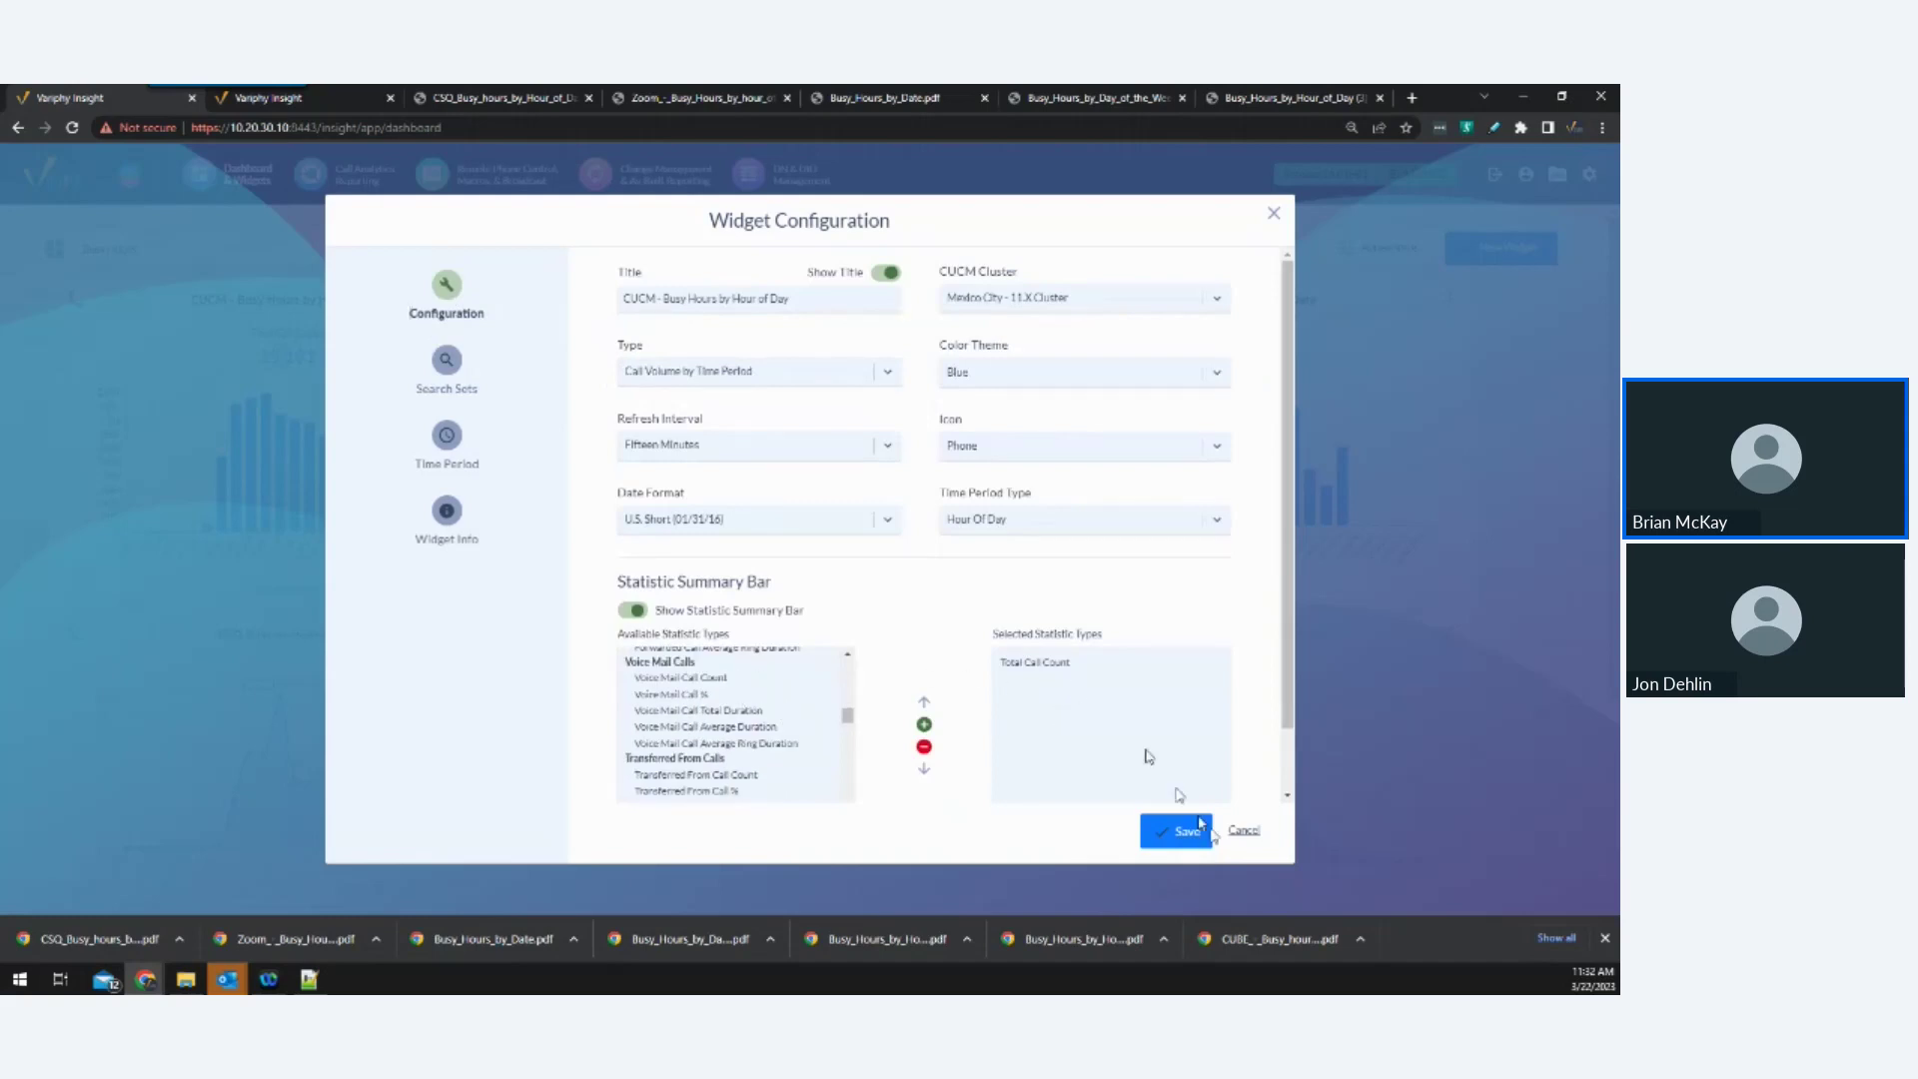
{"action": "left_click", "coordinate": [1246, 841]}
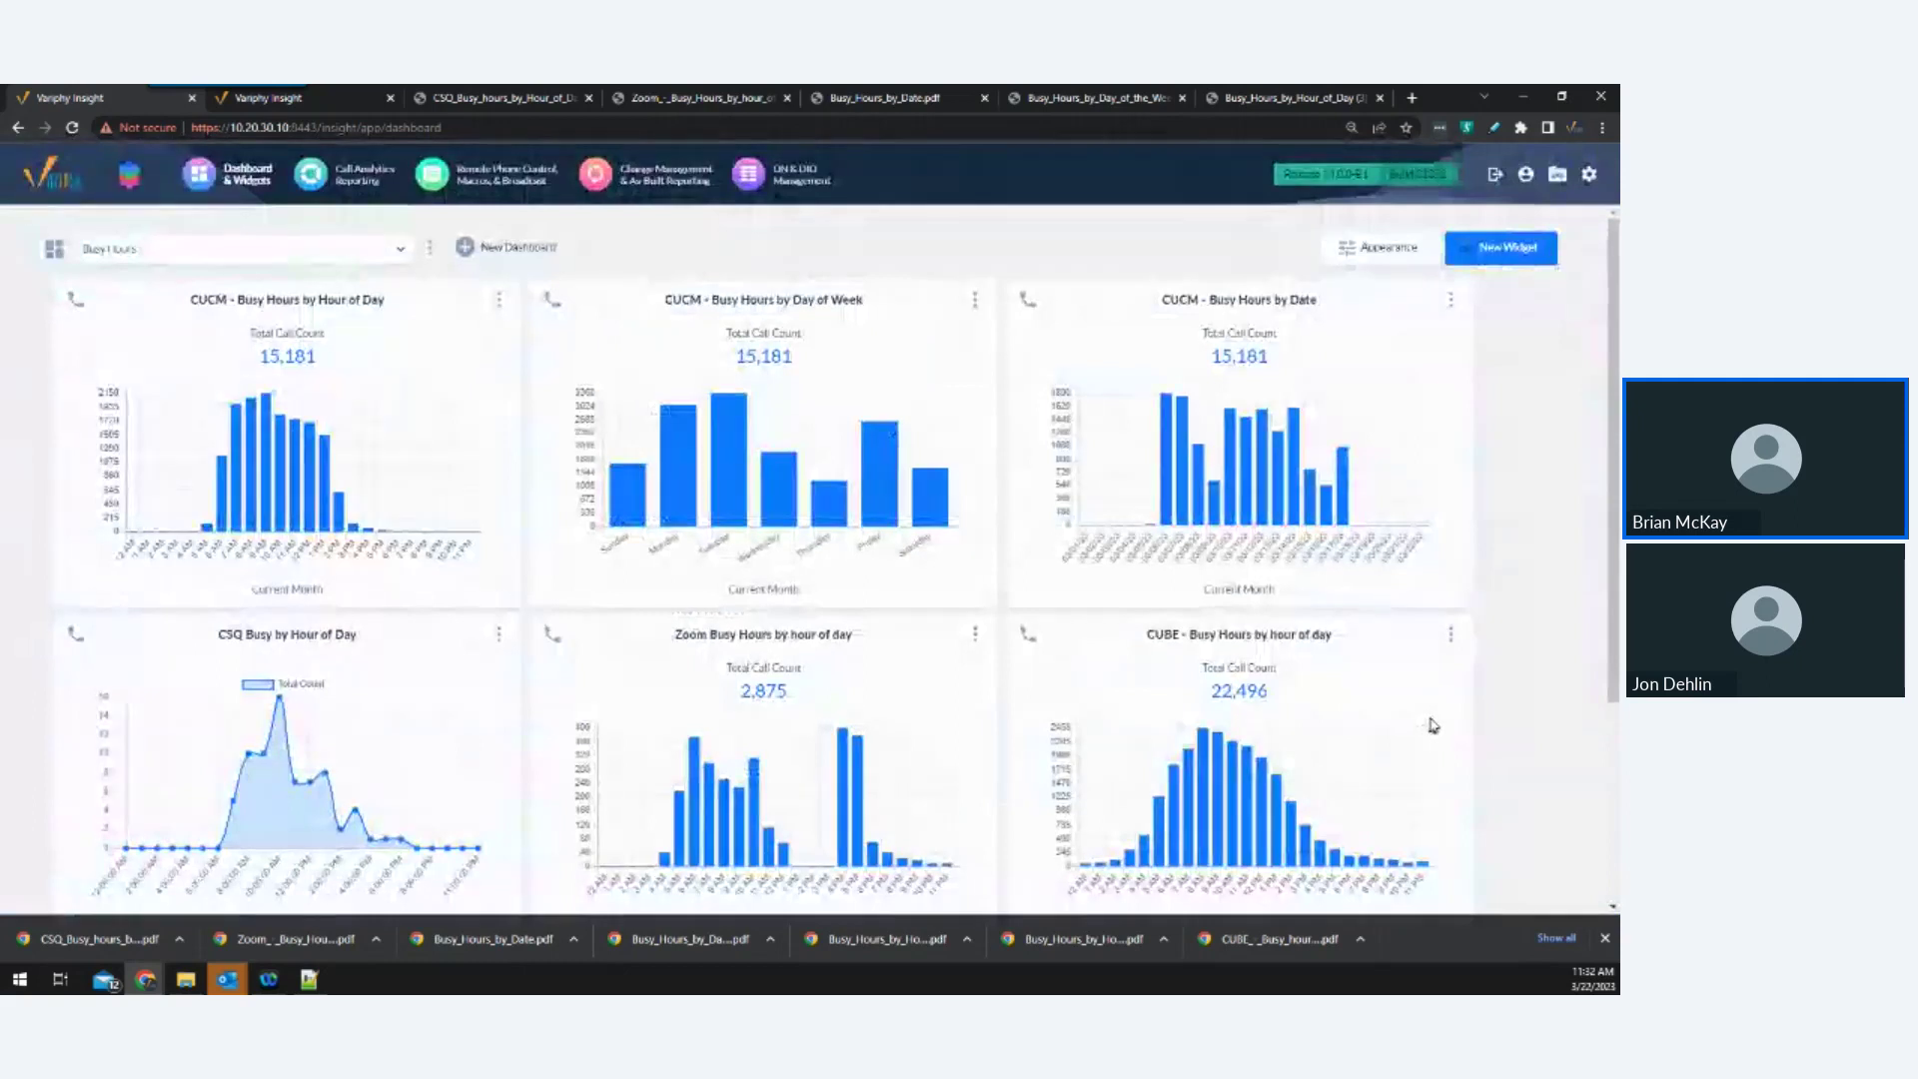
{"action": "scroll", "coordinate": [1435, 728], "scroll_direction": "down", "scroll_amount": 3}
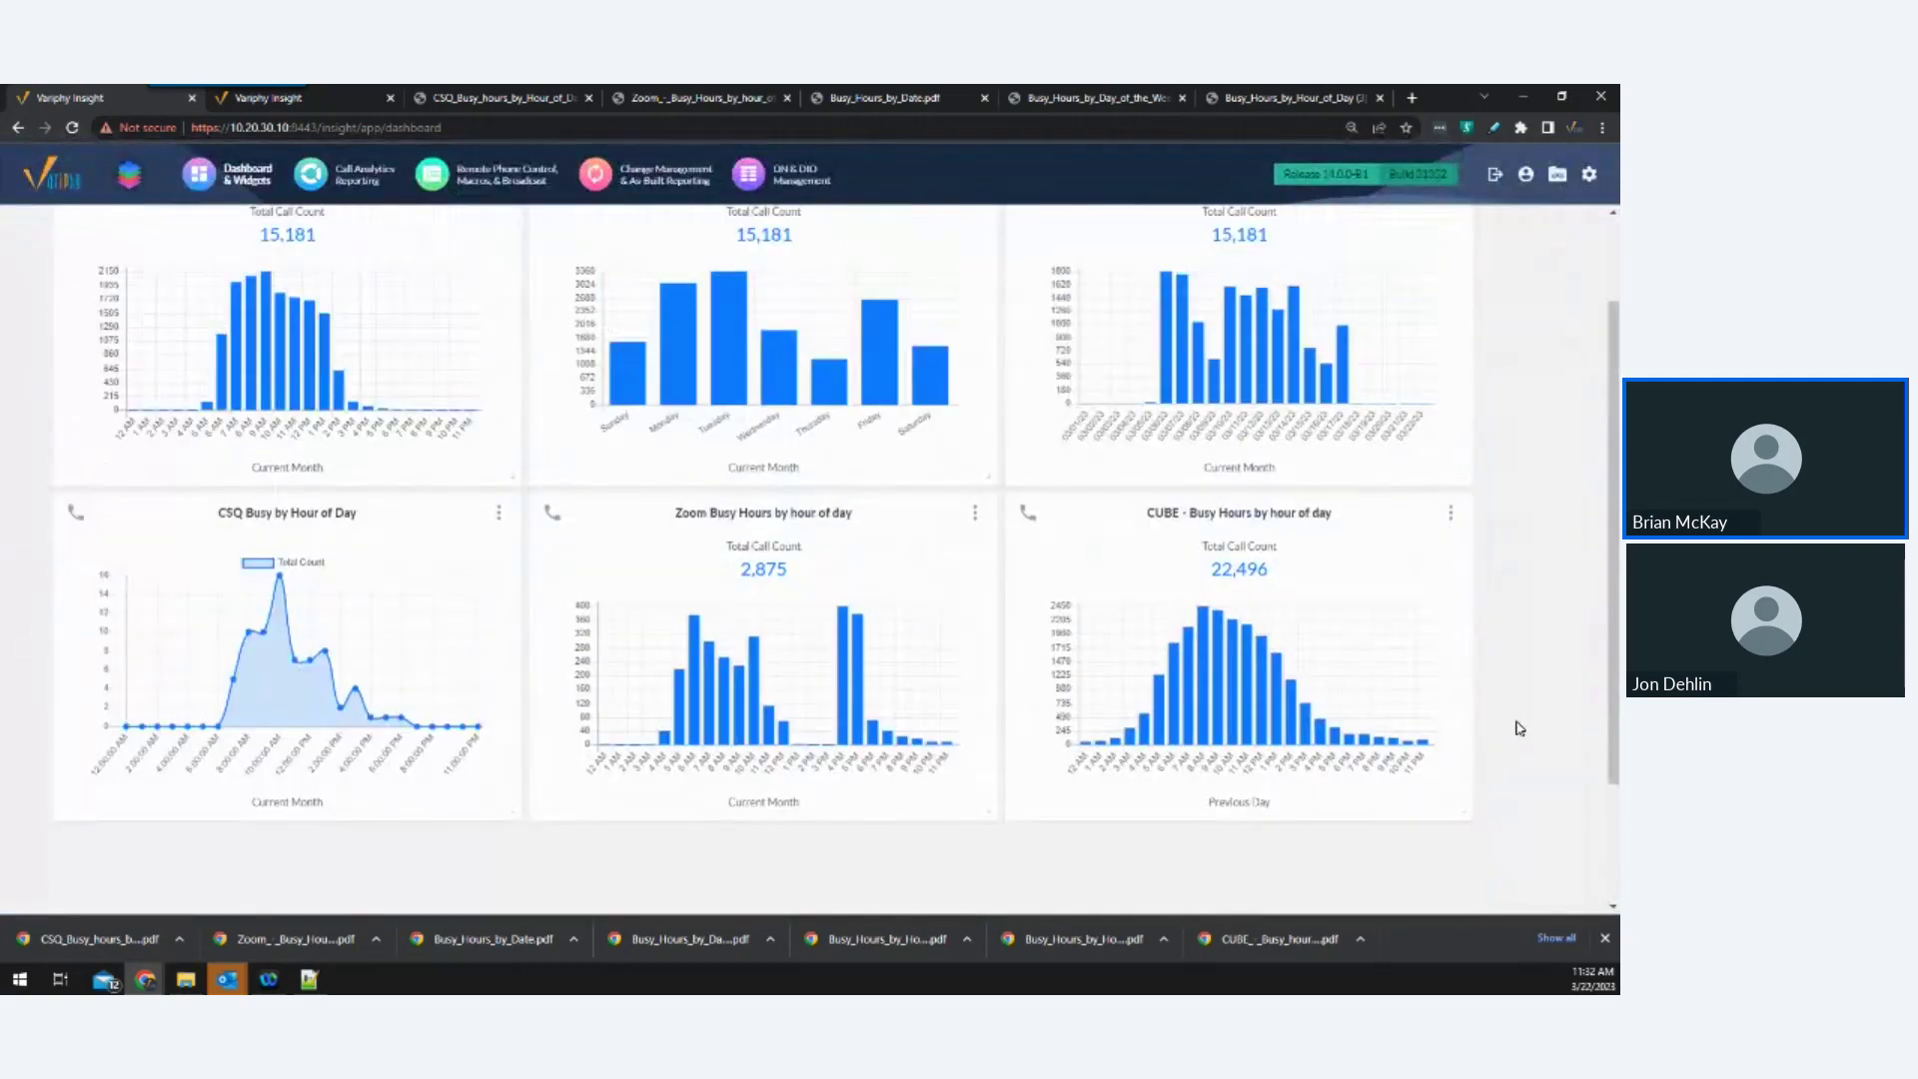